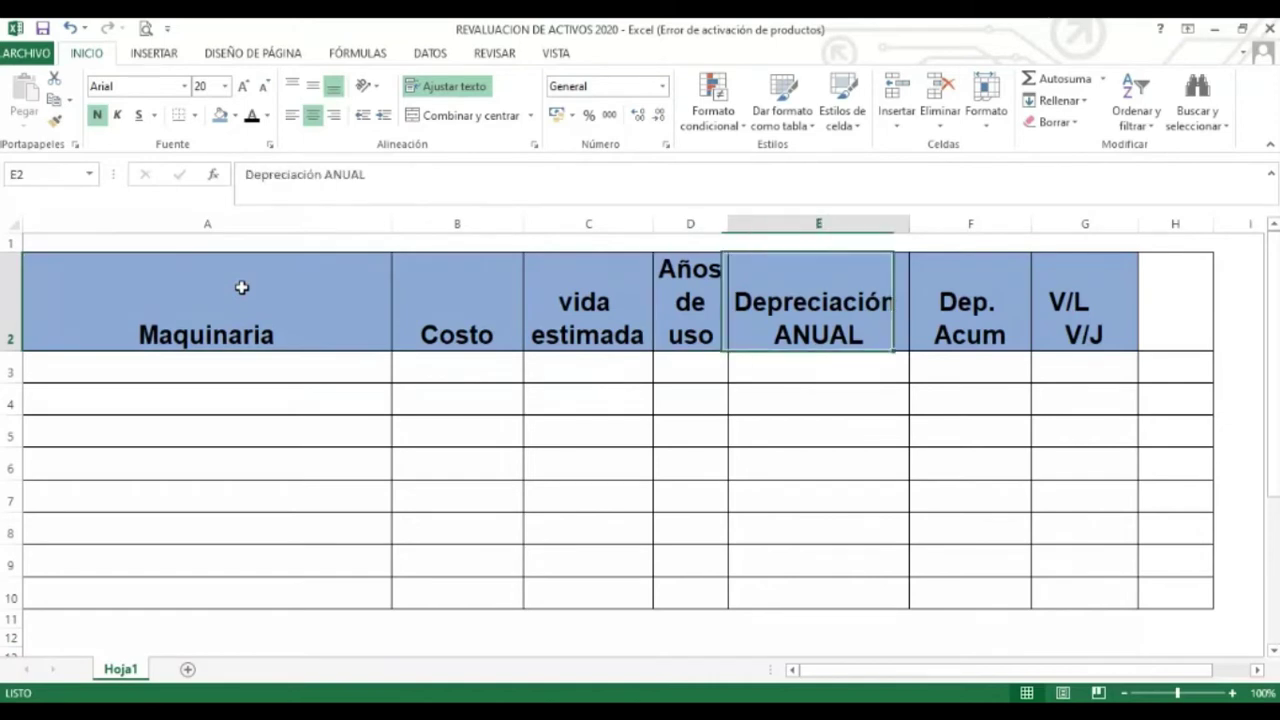
Apply the black font colour to the acquisition date in A4 and the cost in B4
key("Right")
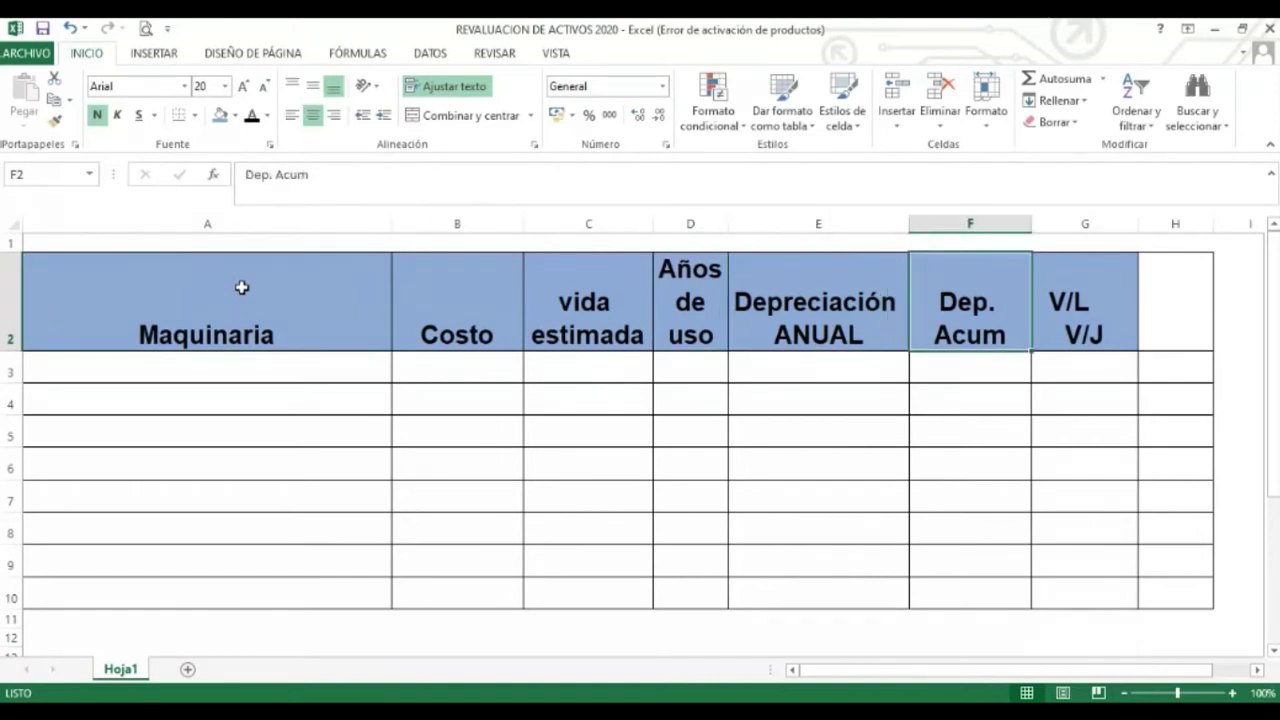
key("Right")
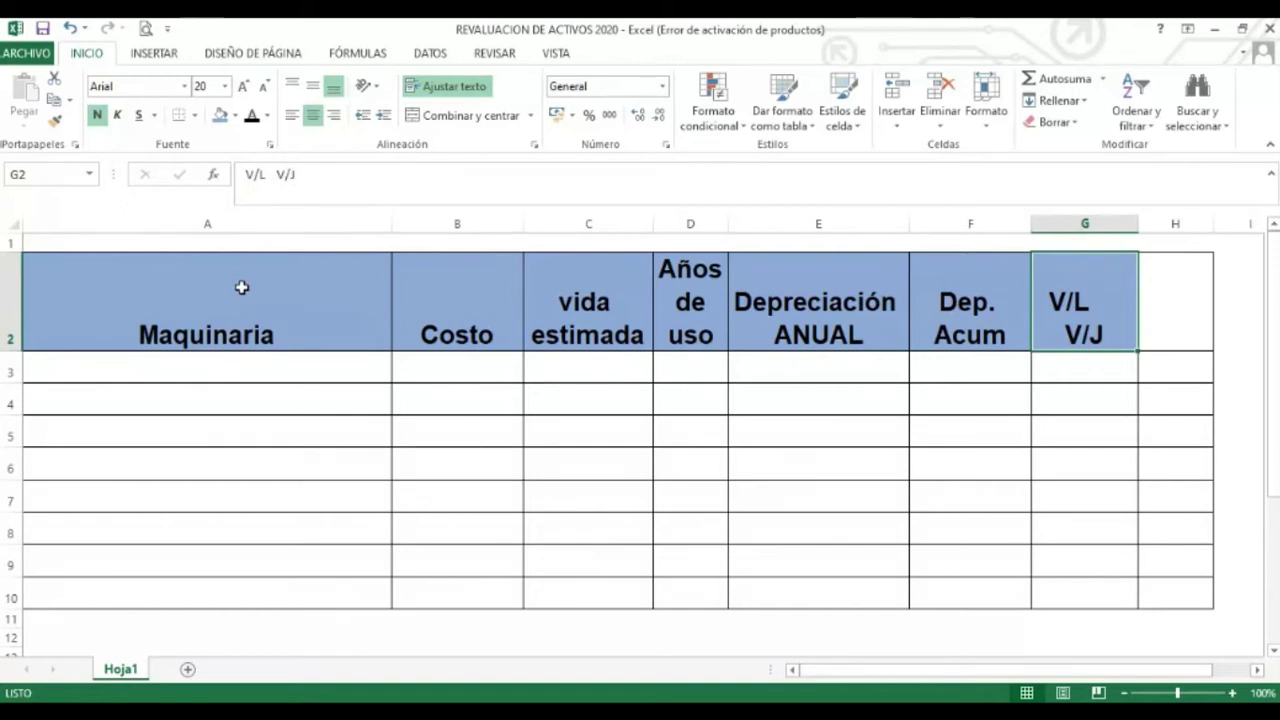
key("Return")
key("Left")
key("Left")
key("Left")
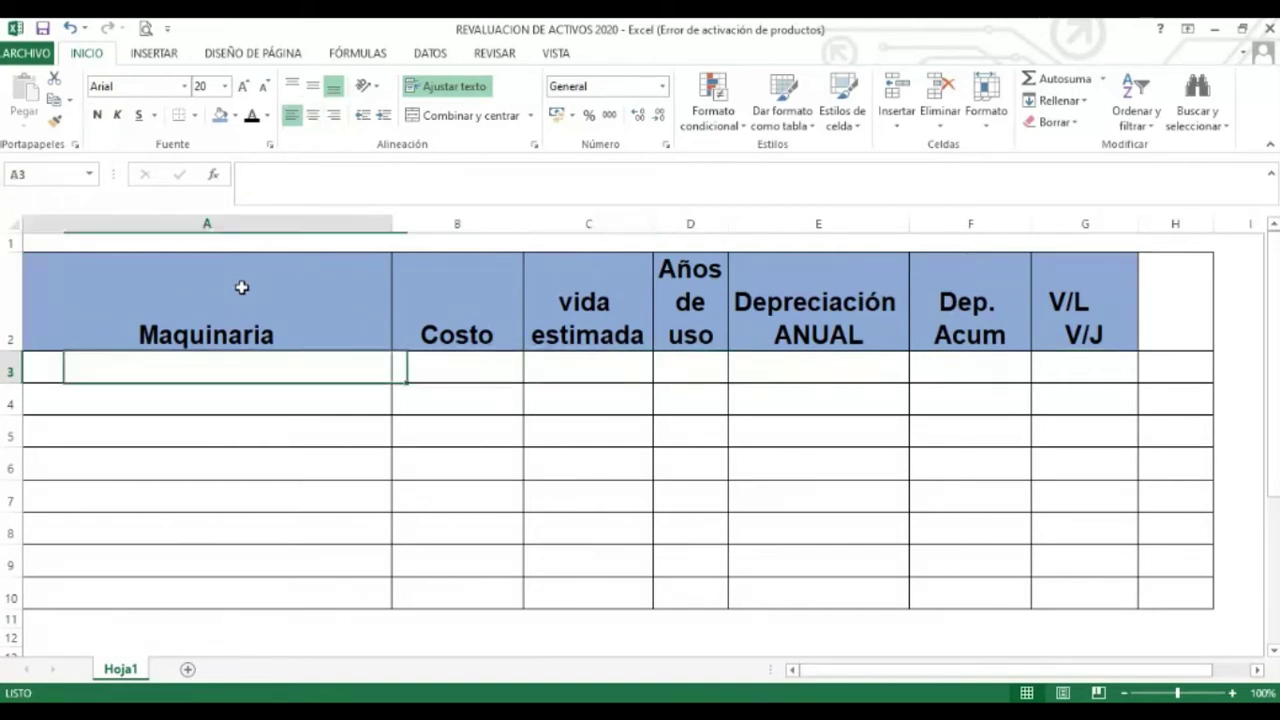
key("Down")
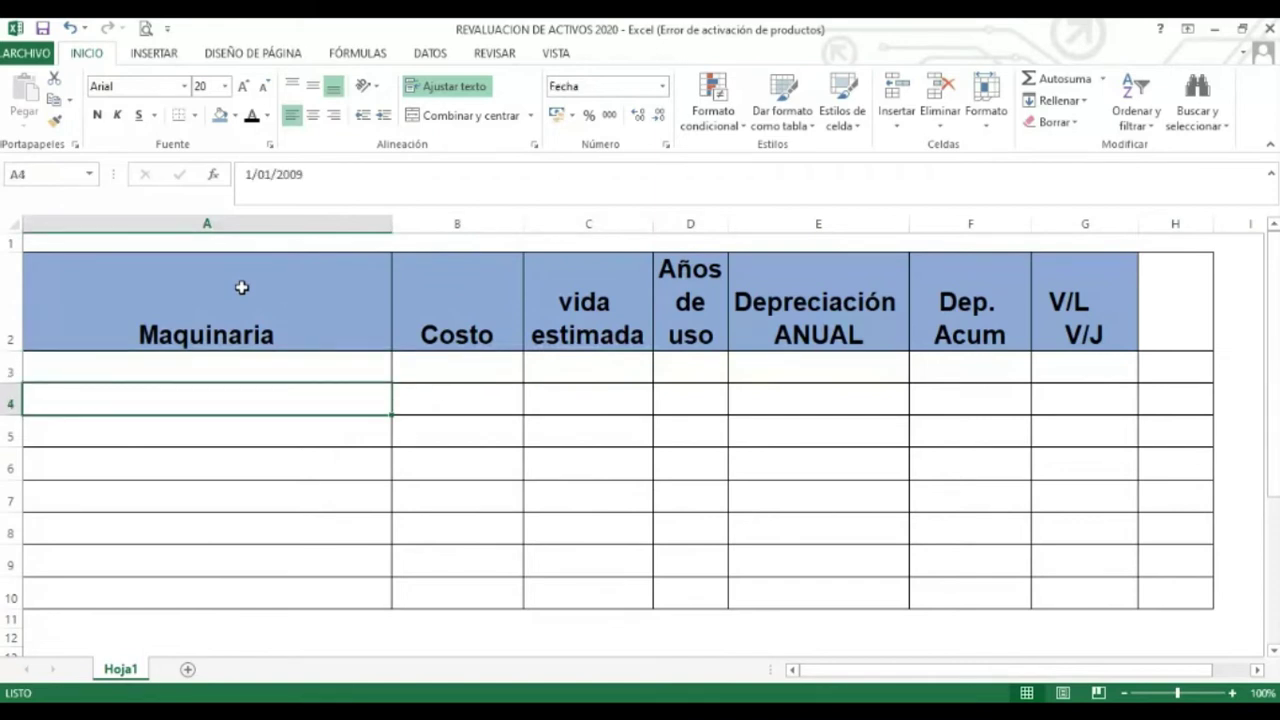
left_click(254, 116)
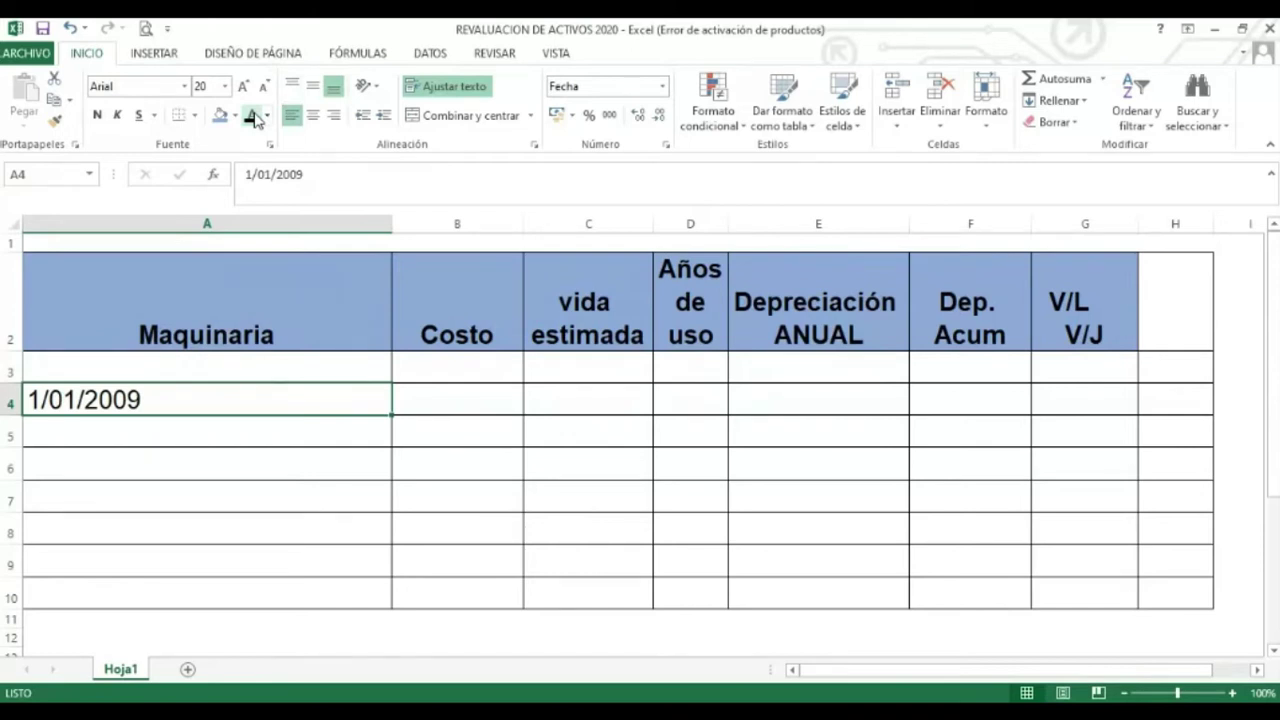
key("Right")
left_click(254, 116)
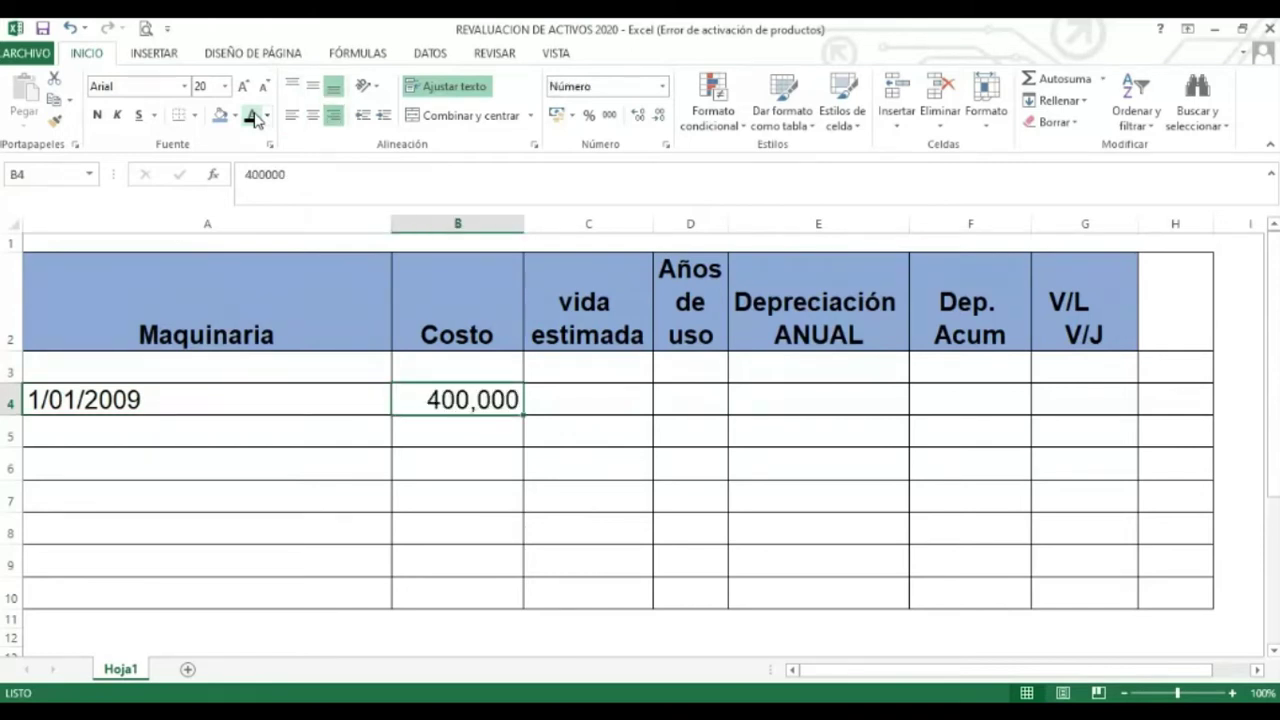
Apply the black font colour to the accumulated depreciation in F4 and the years of use in D4
key("Right")
key("Right")
key("Right")
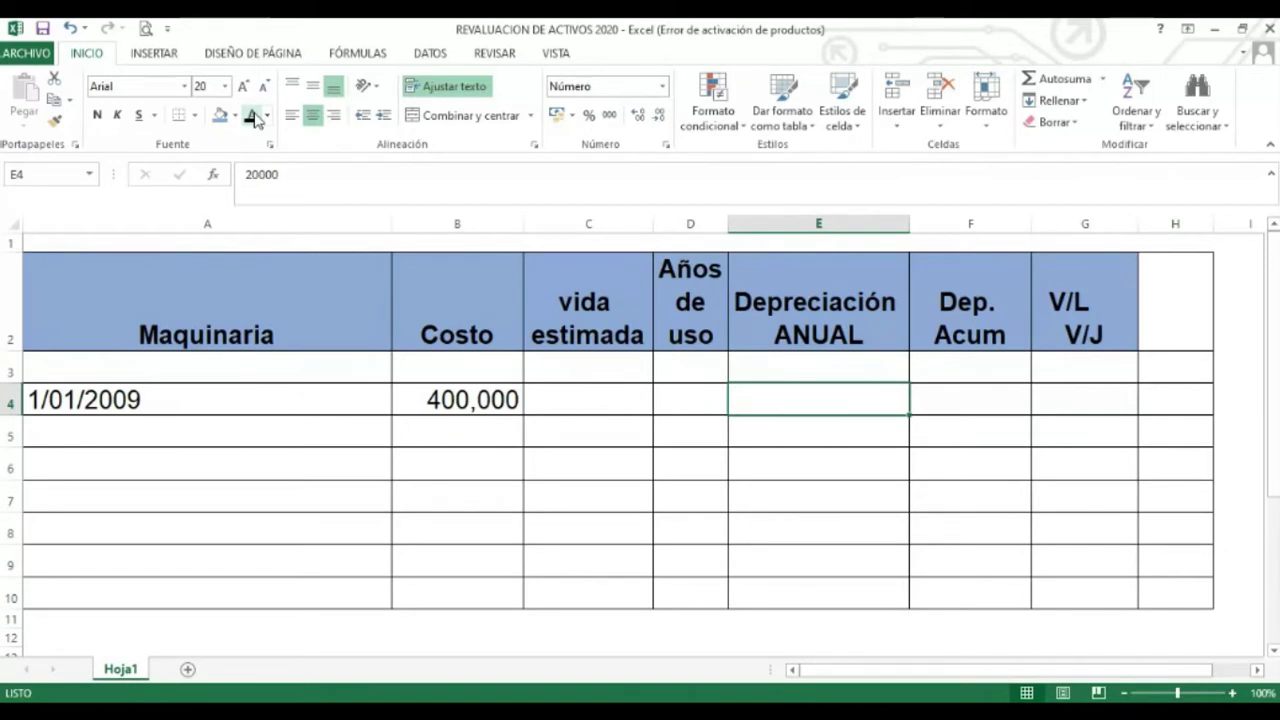
key("Right")
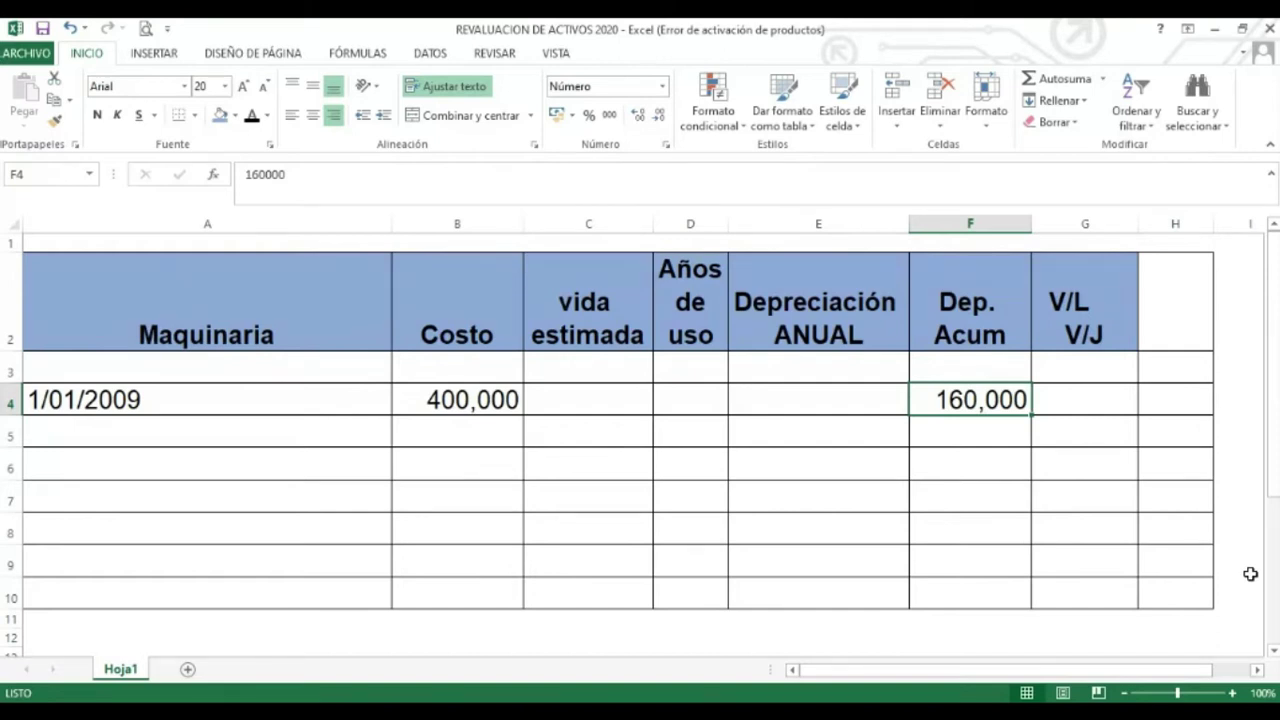
left_click(690, 401)
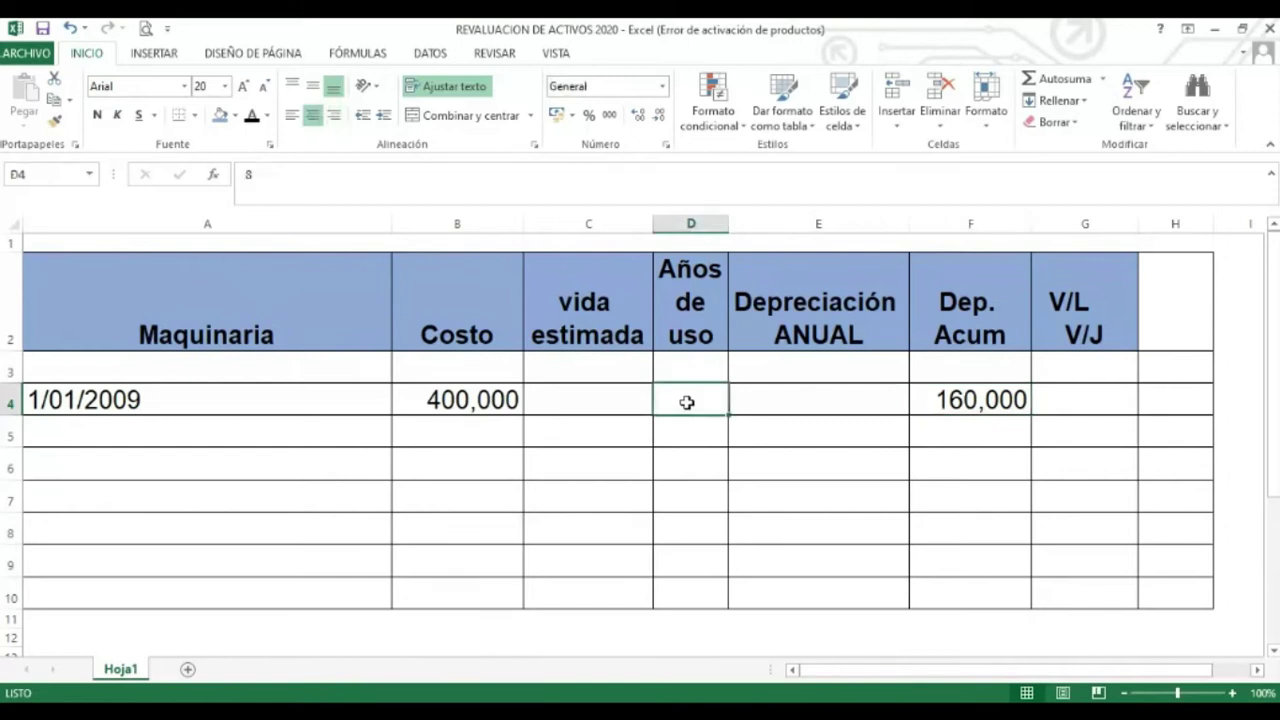
left_click(253, 117)
Enter 160000 in K4 and 8 in K5, outside the table
key("Right")
key("Right")
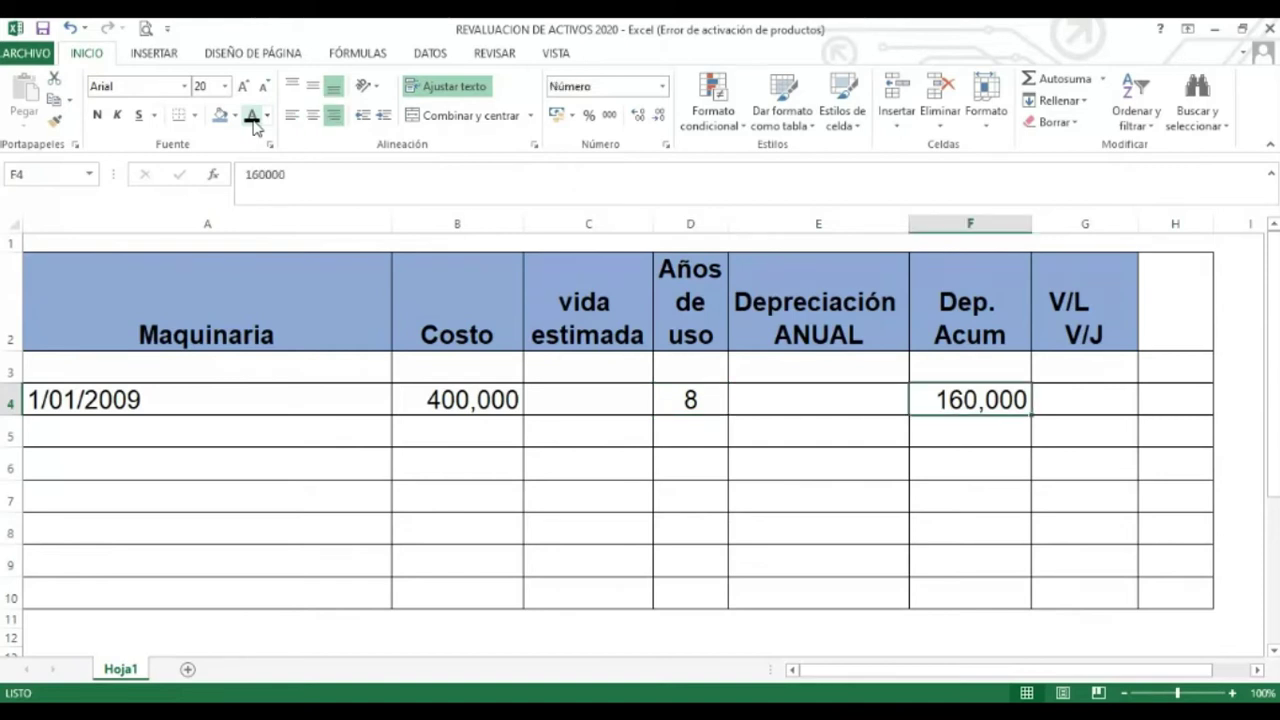
key("Left")
key("Right")
key("Right")
key("Right")
key("Right")
key("Right")
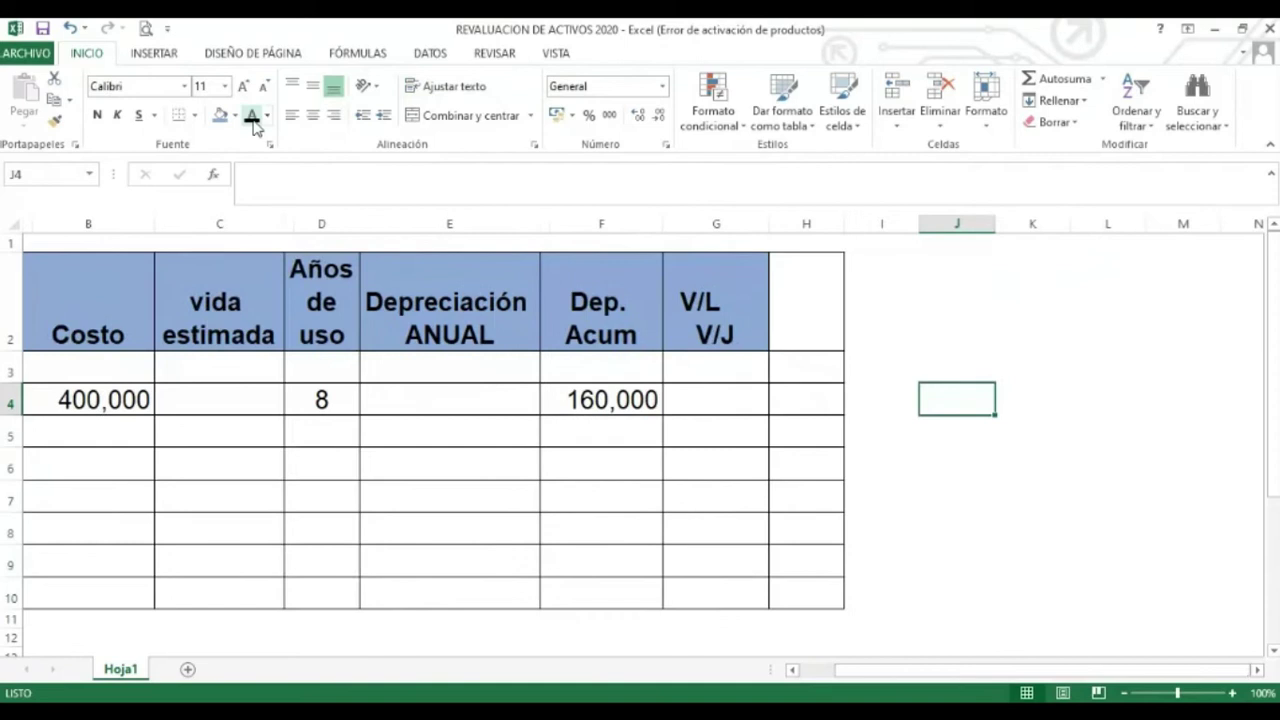
key("Right")
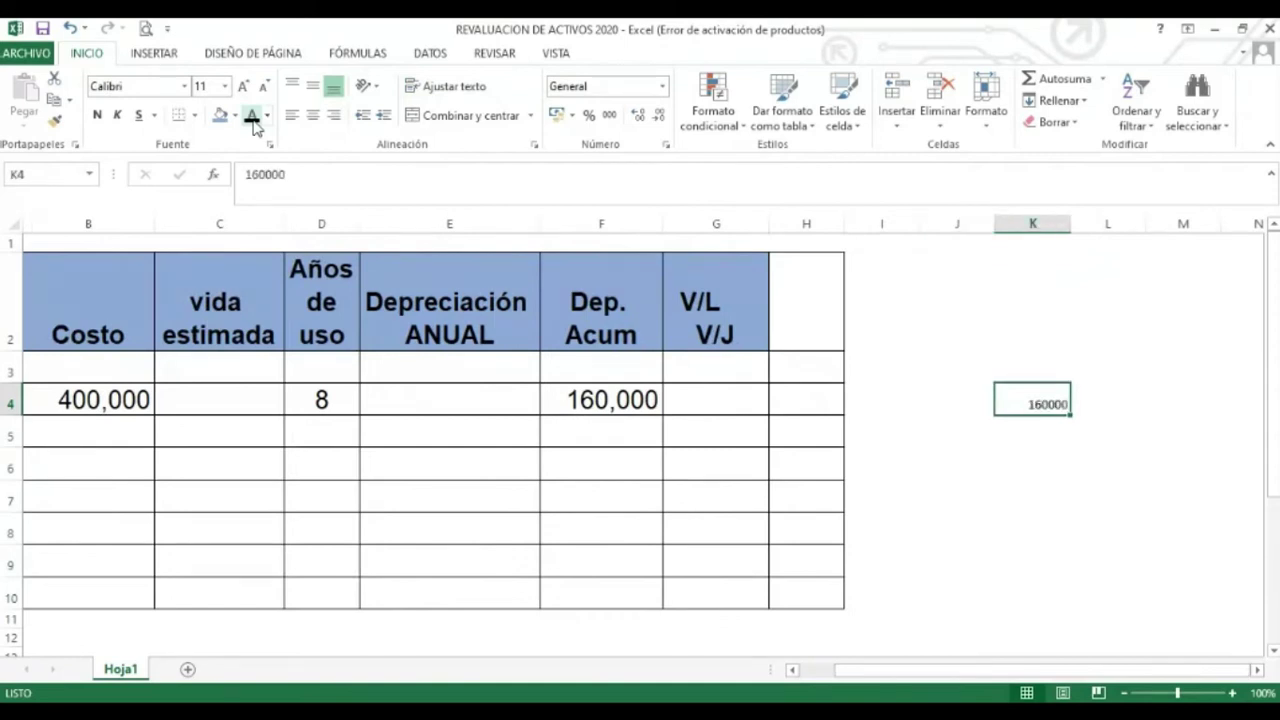
key("Return")
type("8")
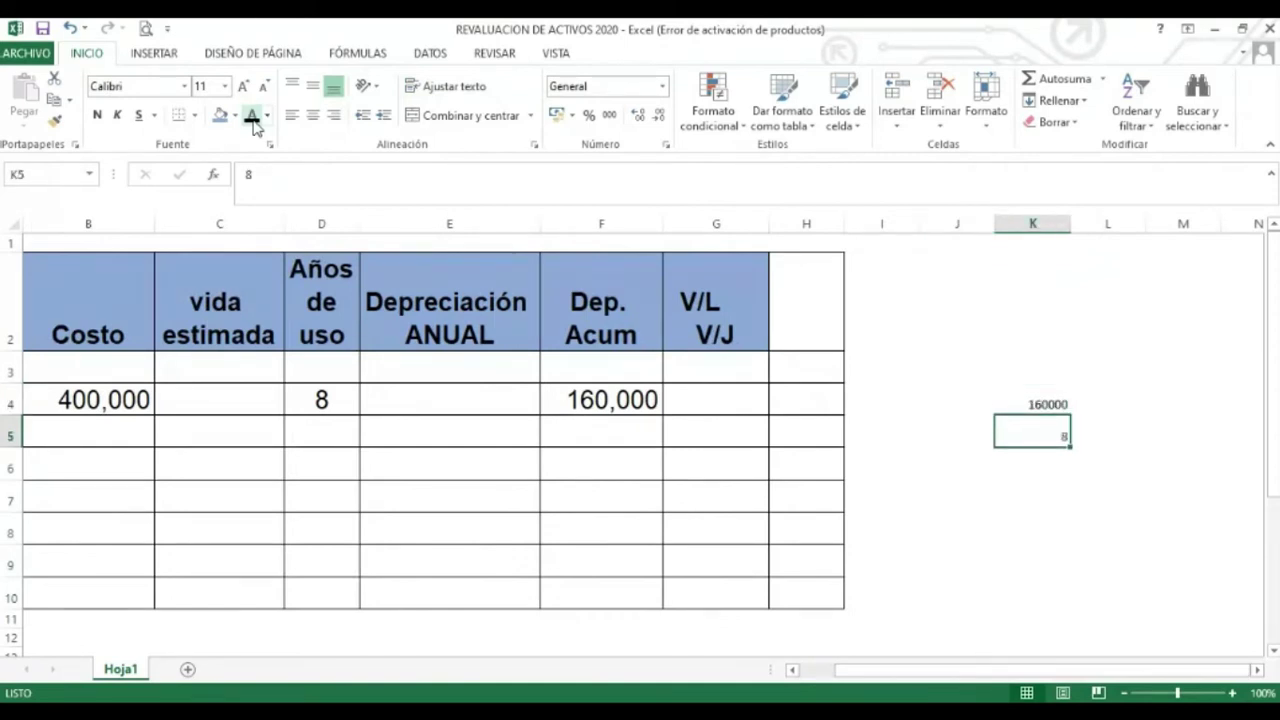
Divide the accumulated depreciation by the years of use in L4 with the formula =+K4/K5
key("Up")
key("Right")
type("=+K4/K5")
key("ctrl+Return")
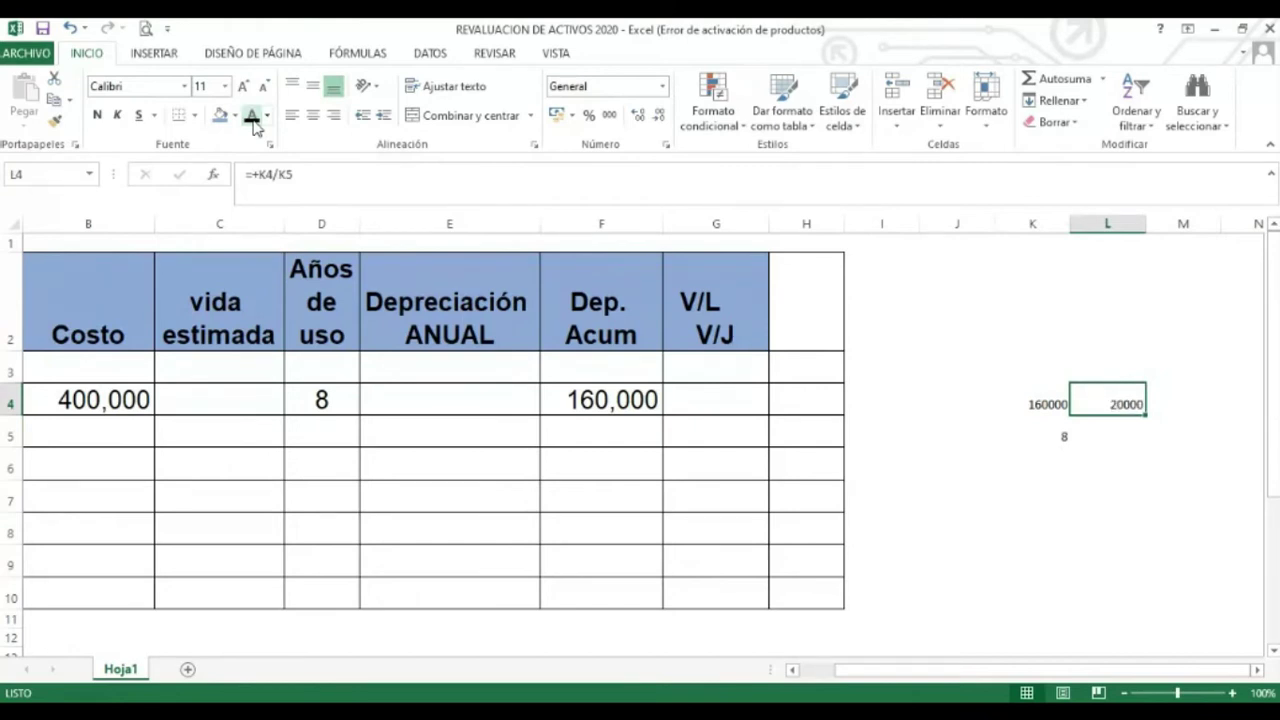
Format the range K4:L9 as Número with two decimal places and the thousands separator
key("Left")
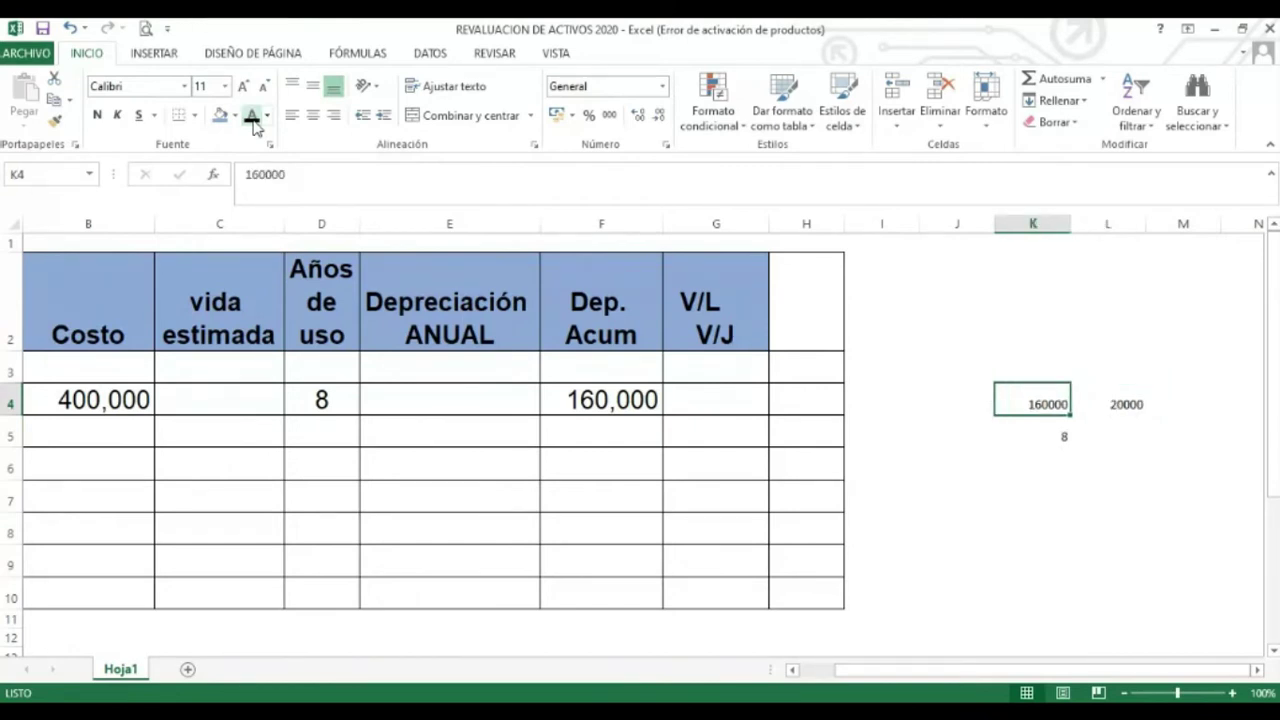
key("shift+Down")
key("shift+Down")
key("shift+Down")
key("shift+Down")
key("shift+Down")
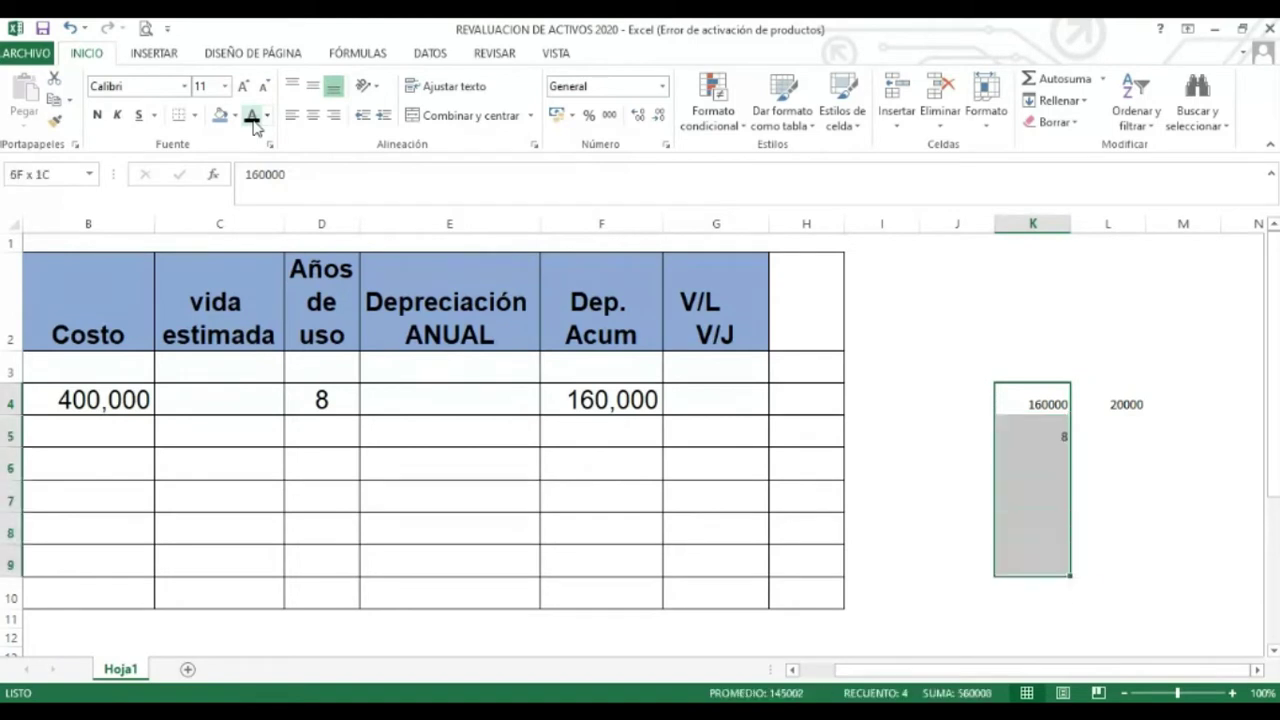
key("shift+Right")
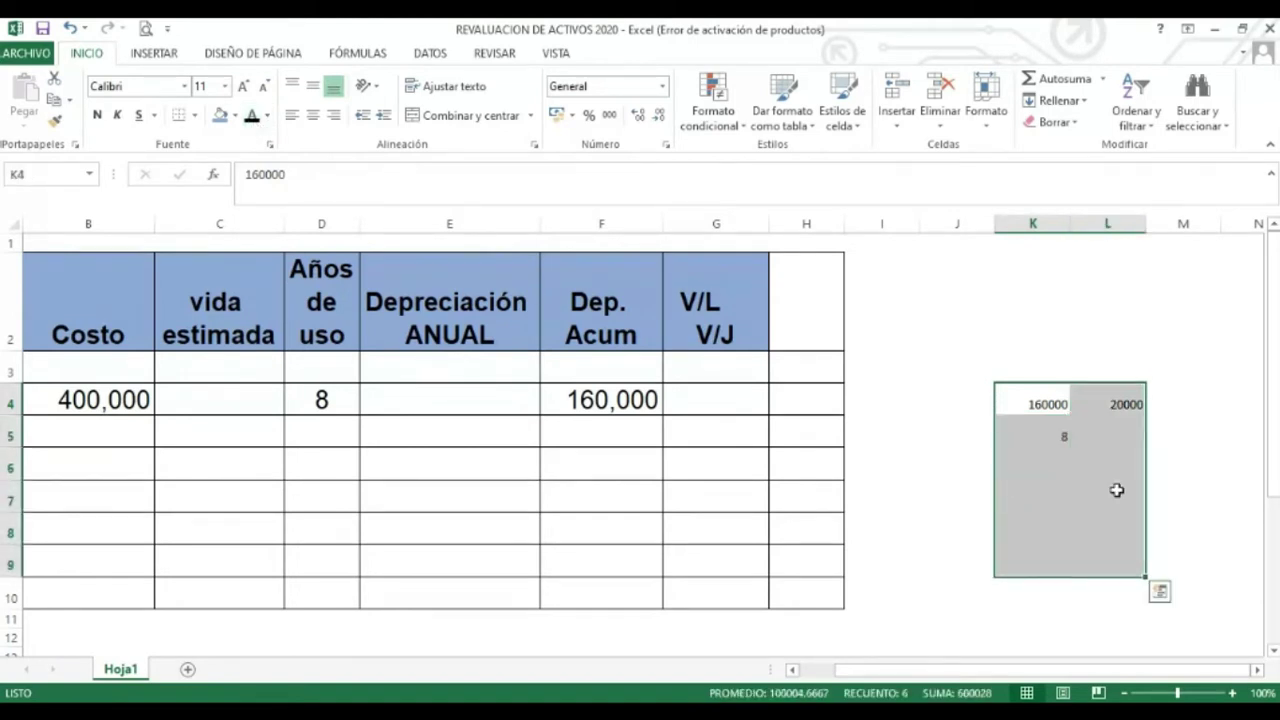
right_click(1072, 486)
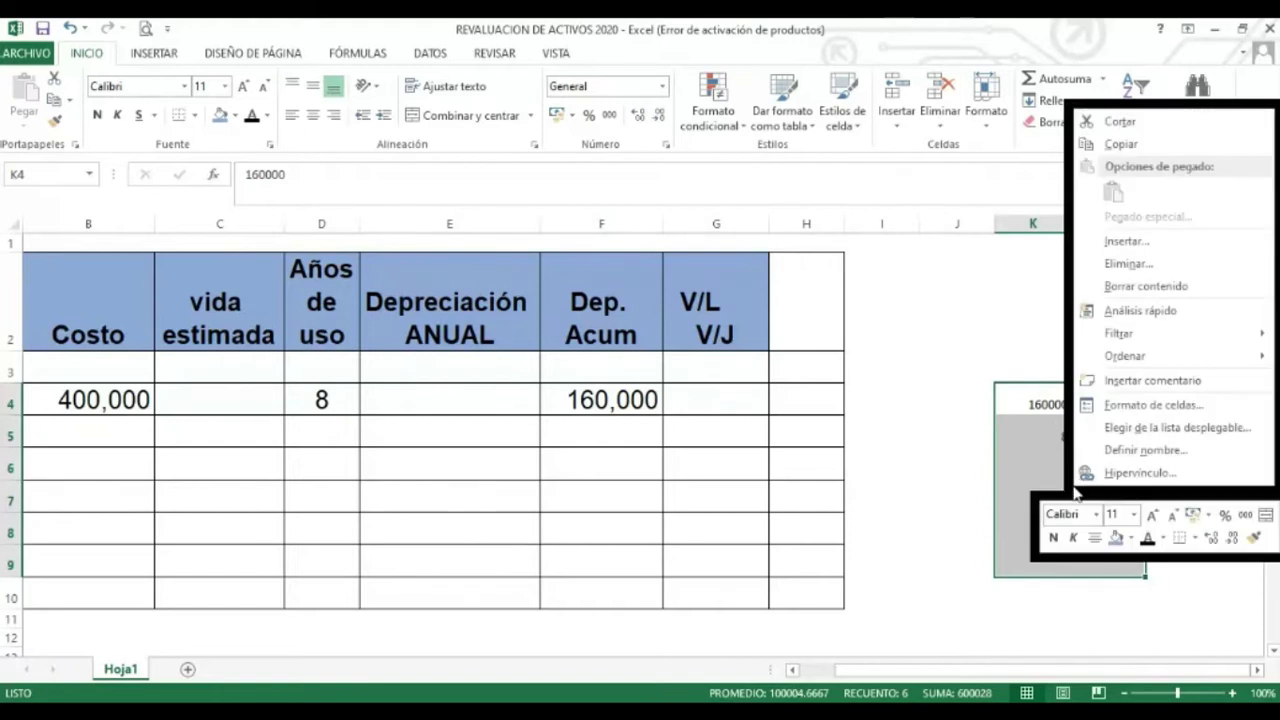
left_click(1116, 406)
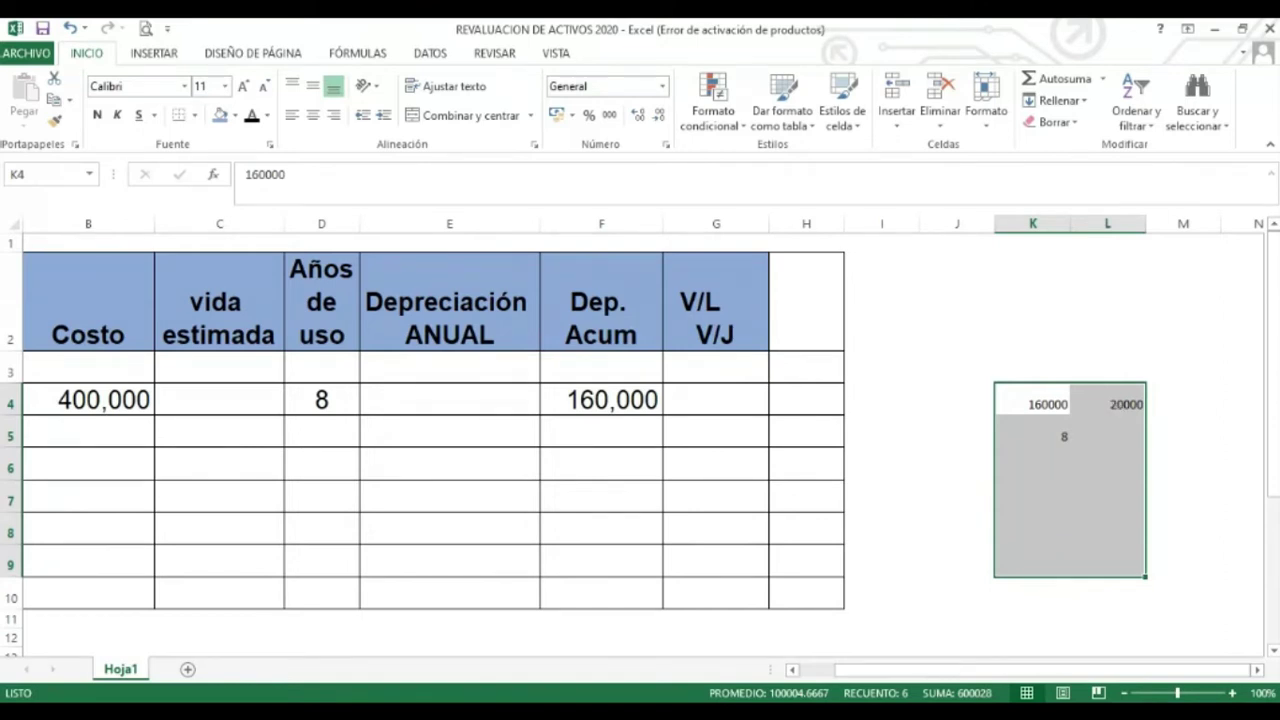
key("ctrl+1")
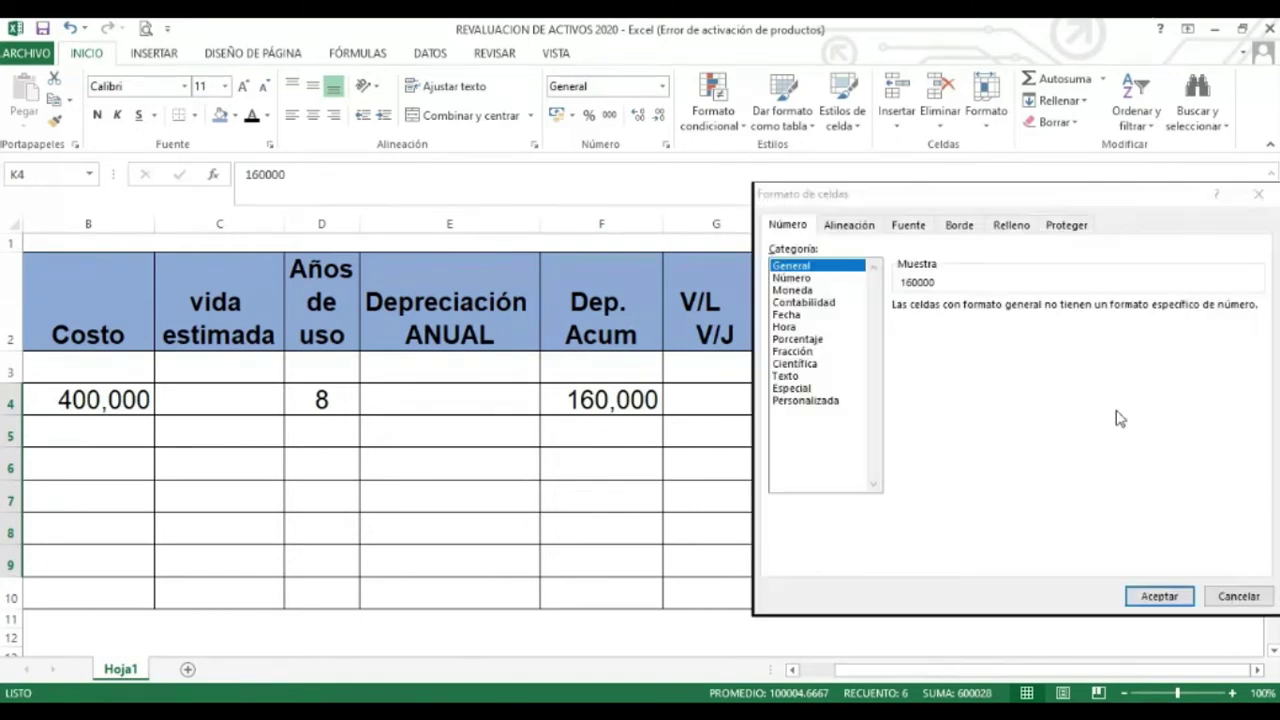
left_click(786, 279)
left_click(898, 331)
left_click(1152, 596)
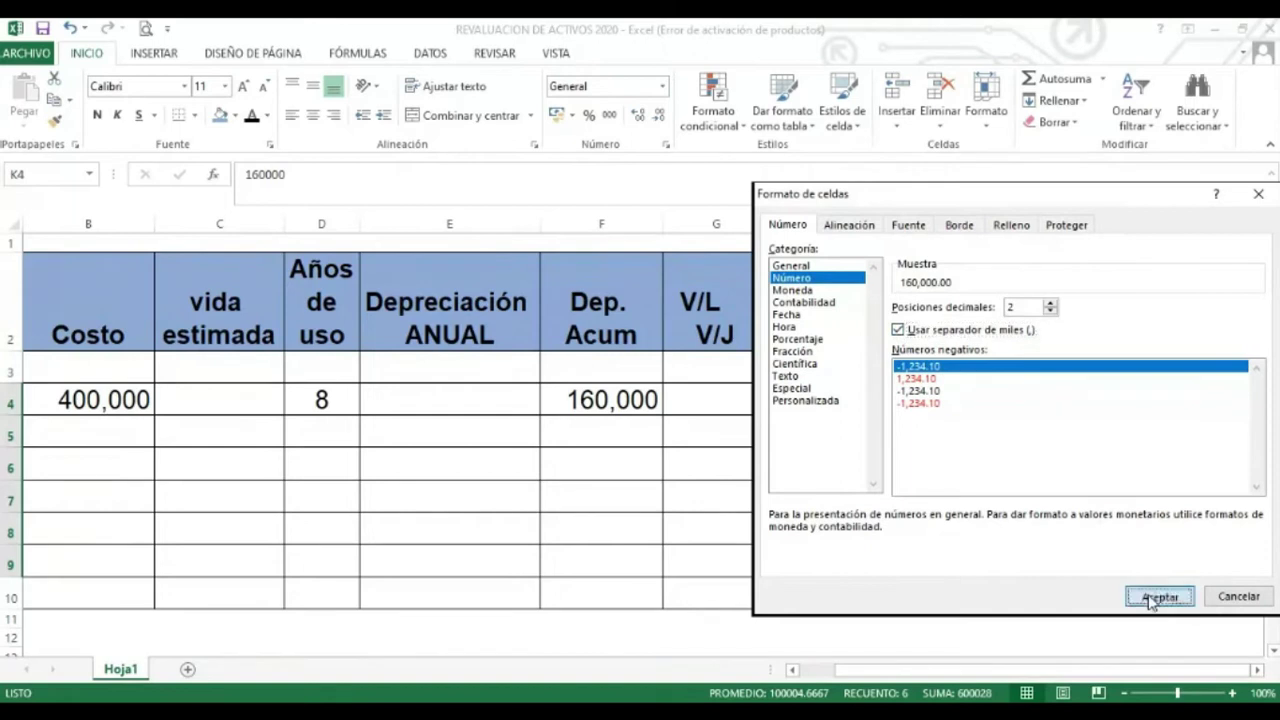
Apply the black font colour to the annual depreciation in E4
left_click(491, 389)
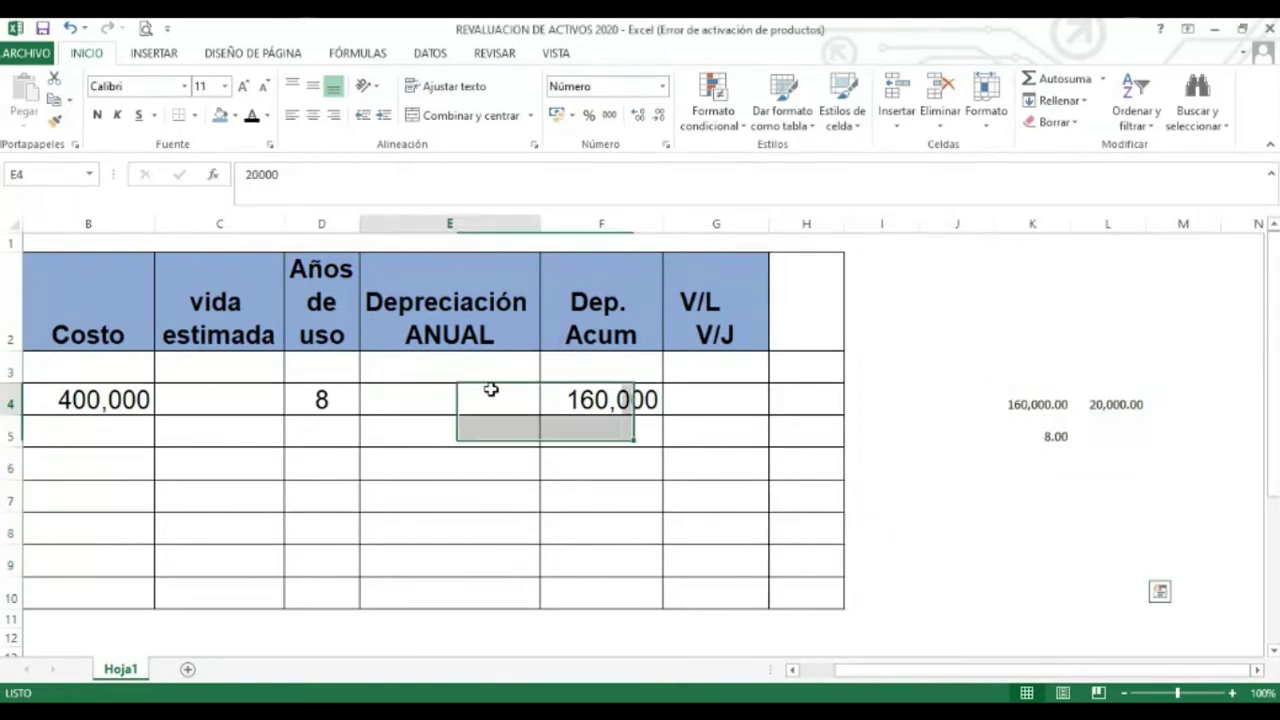
left_click(253, 121)
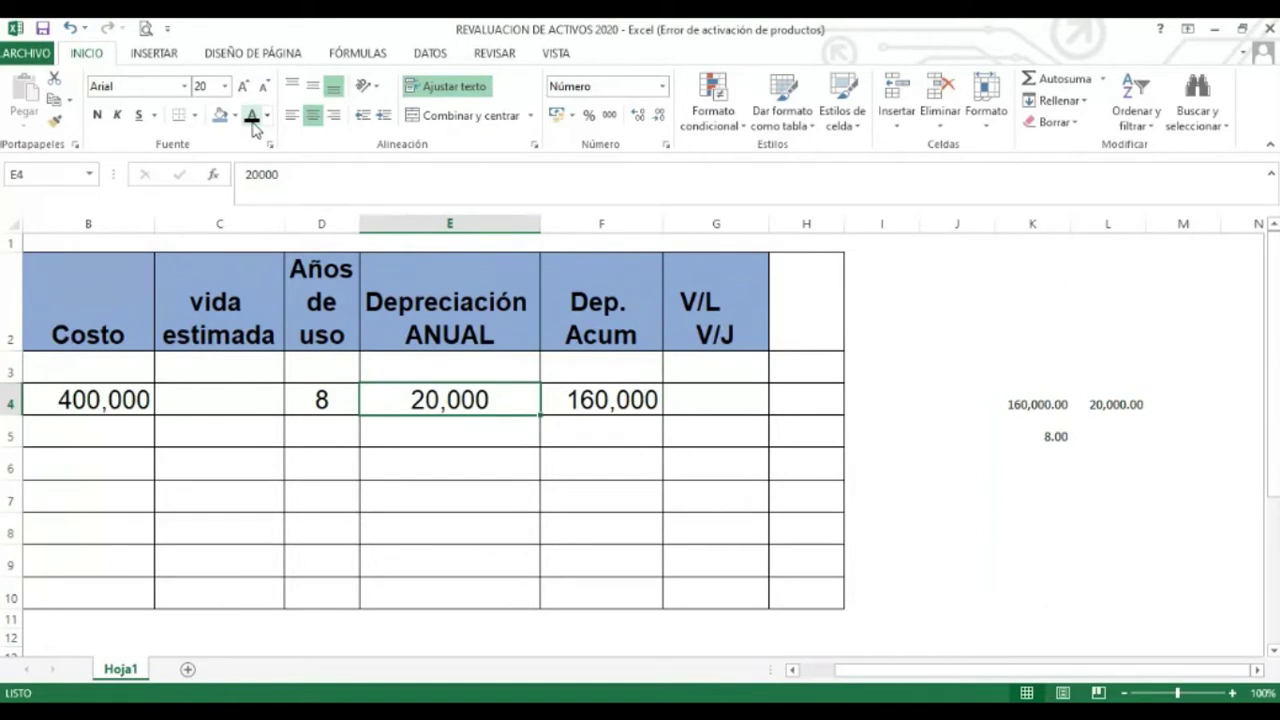
key("Left")
key("Left")
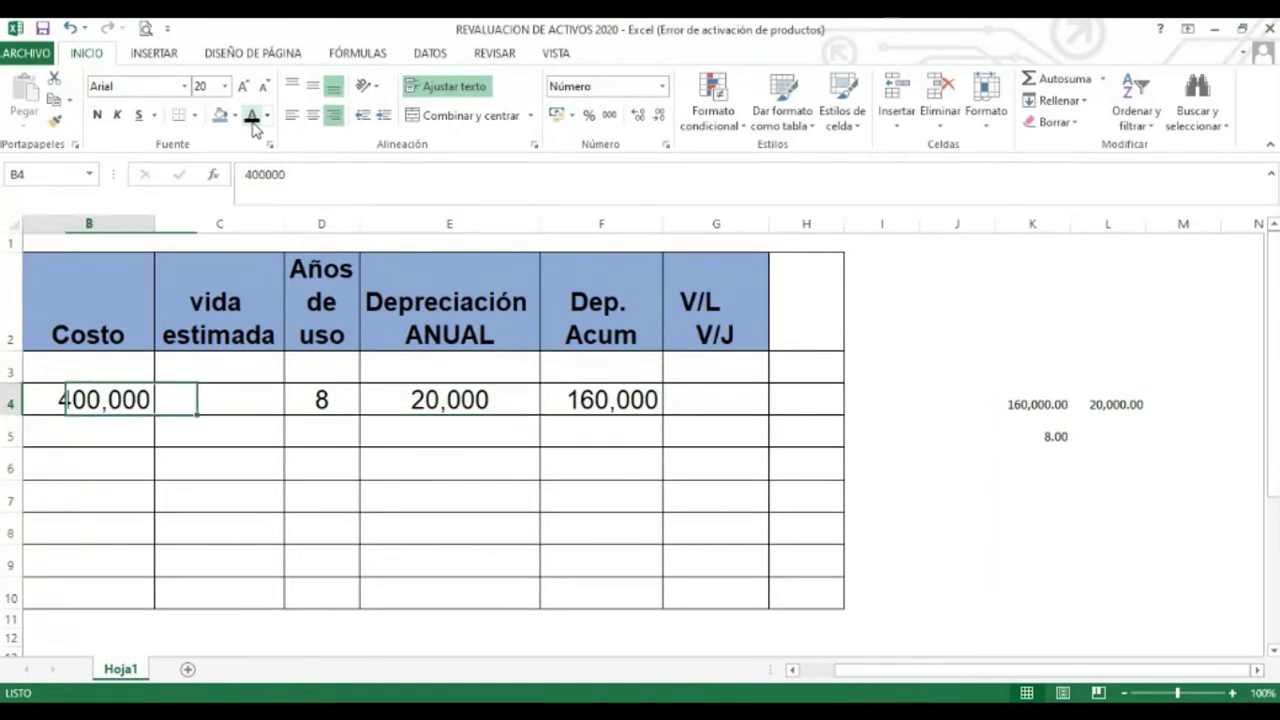
key("Left")
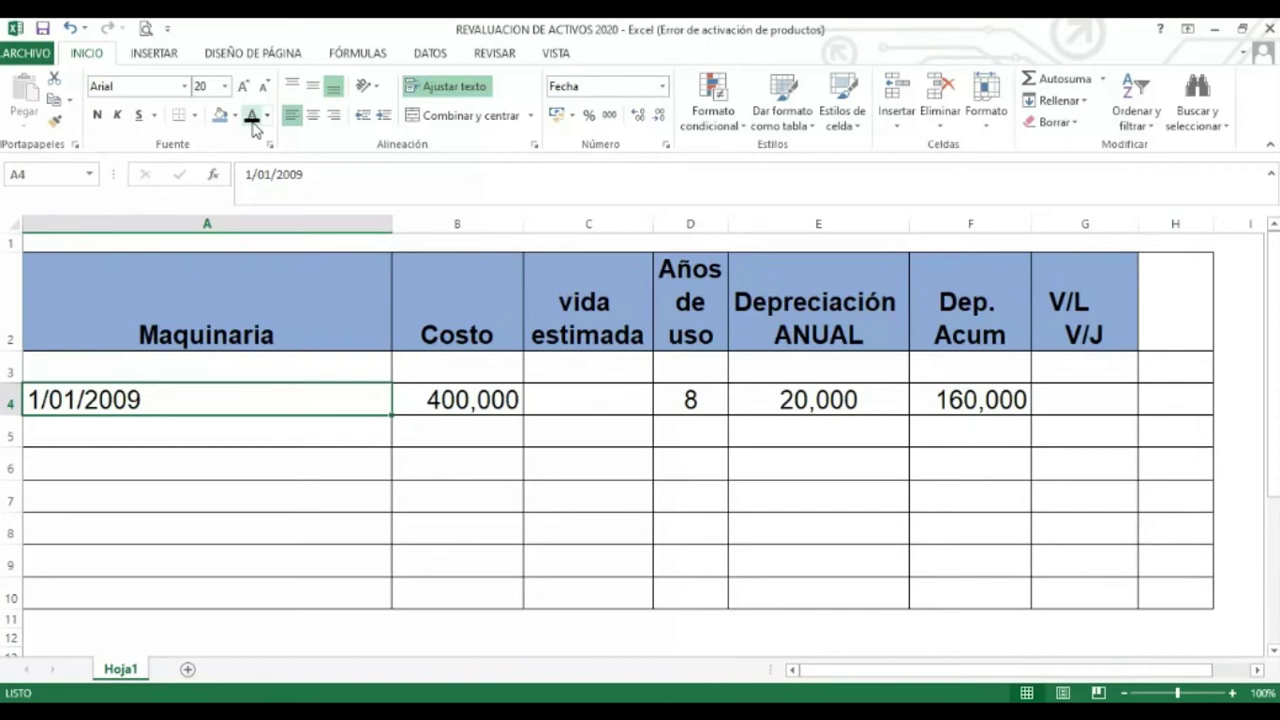
key("Right")
key("Right")
key("Right")
key("Right")
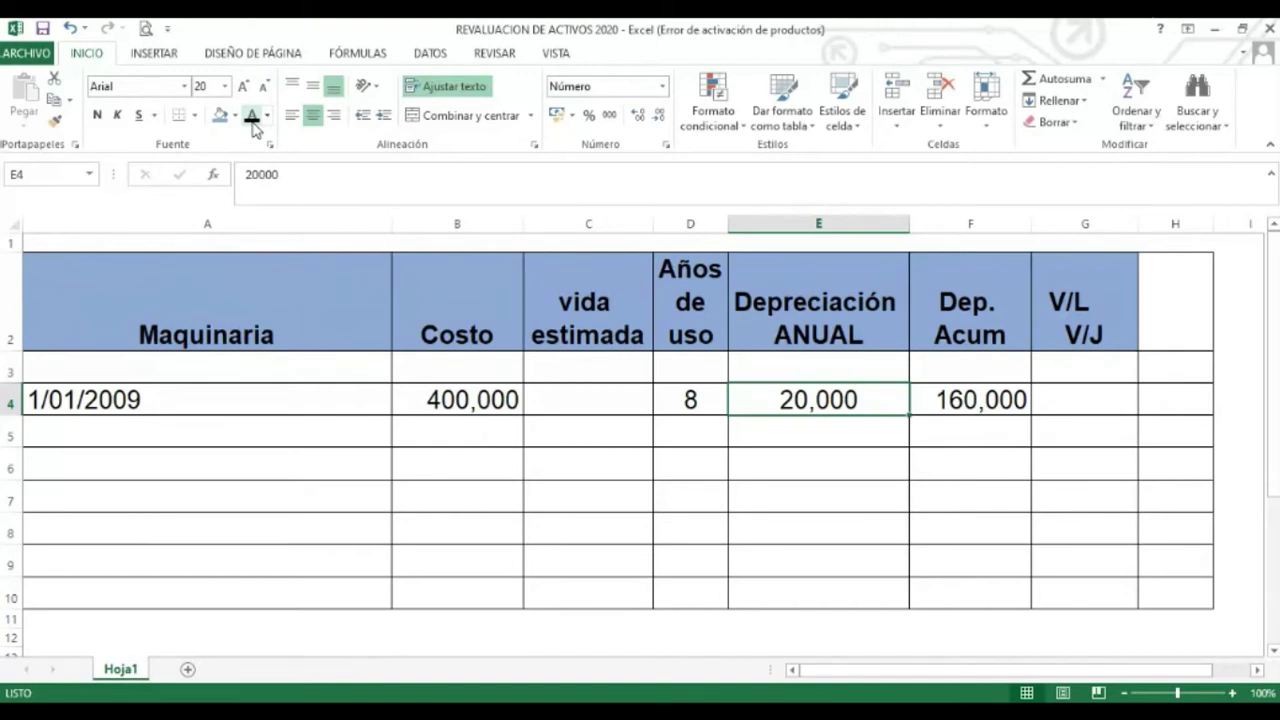
Enter the machinery cost of 400000 in K7, below the first side calculation
key("Right")
key("Right")
key("Right")
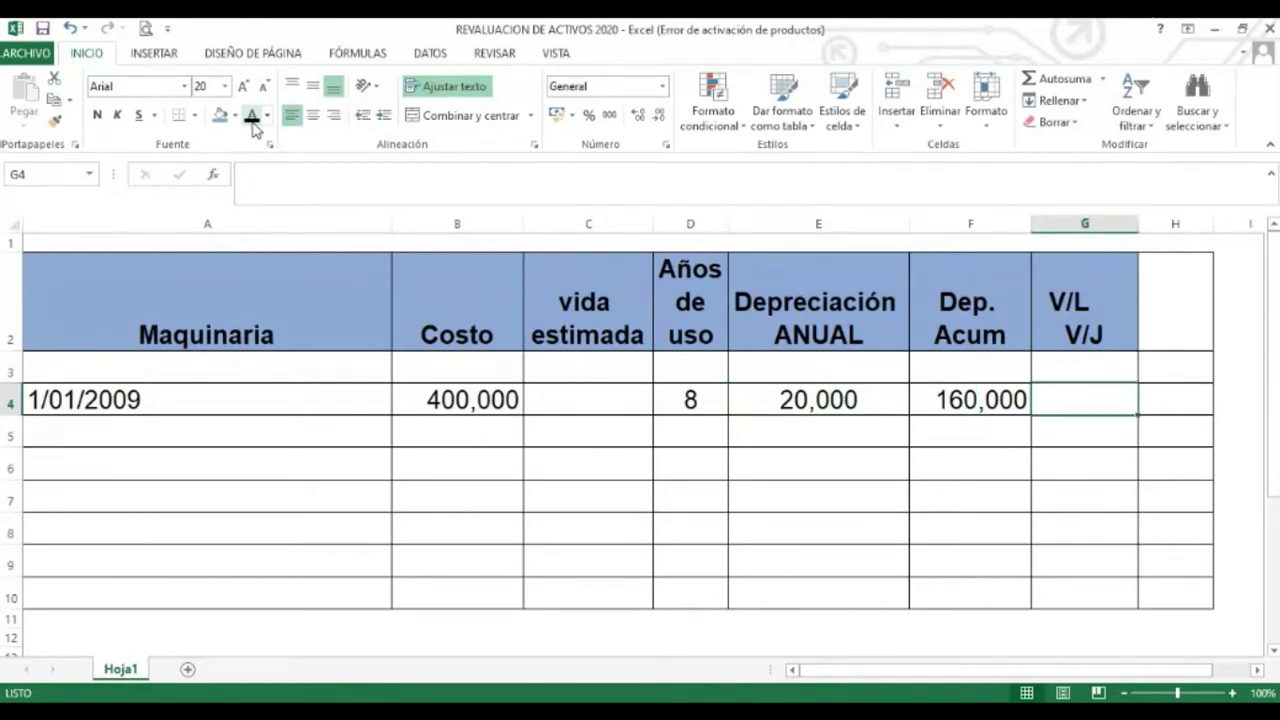
key("Right")
key("Down")
key("Down")
key("Right")
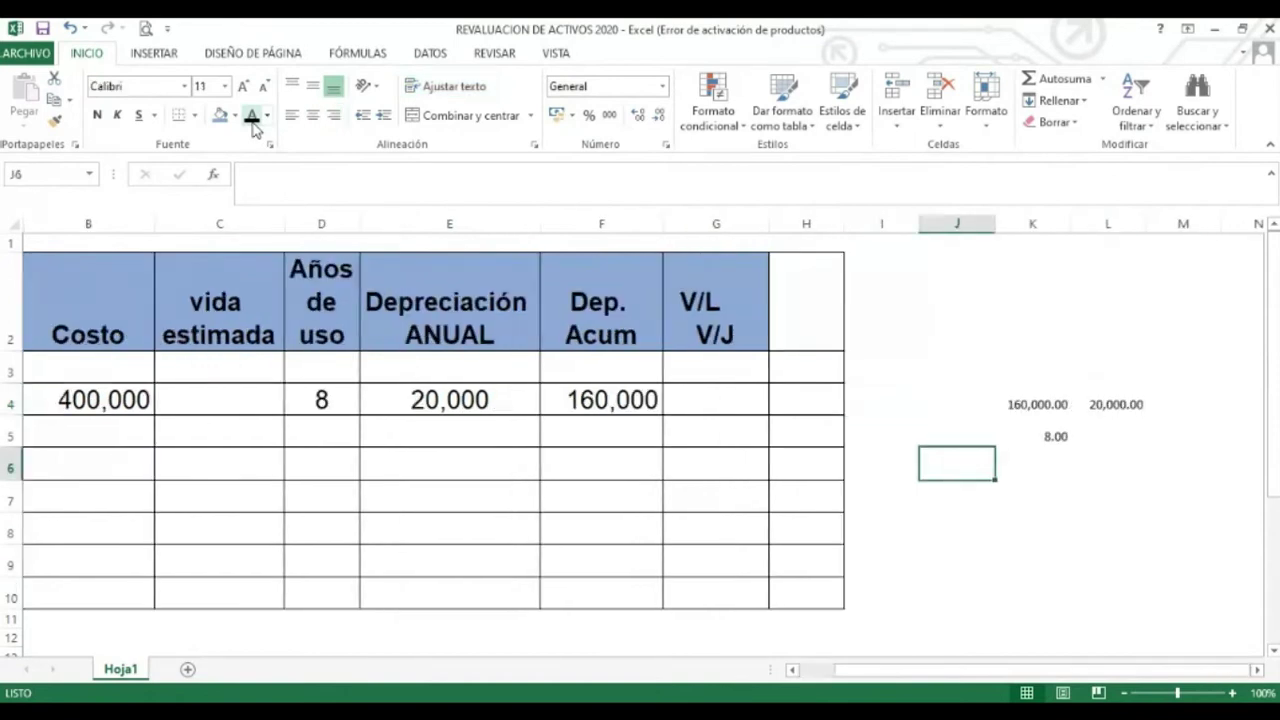
key("Right")
key("Down")
type("400000")
key("ctrl+Return")
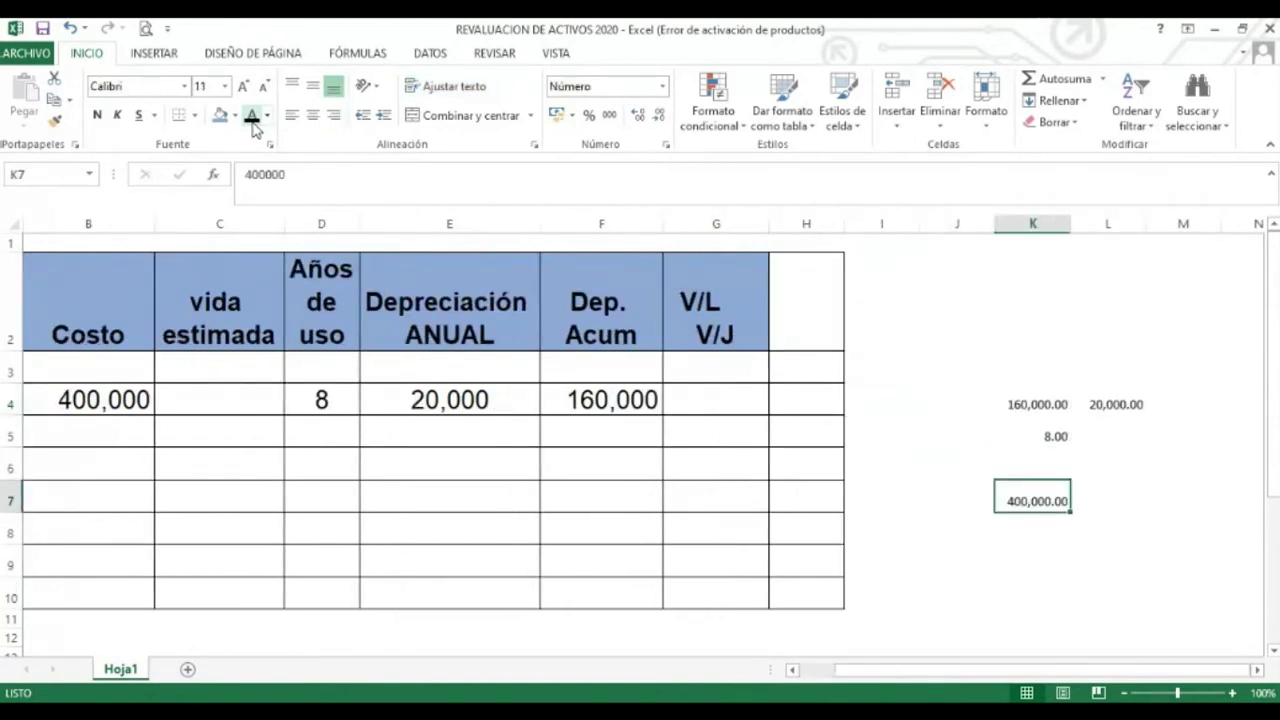
Enter 20000 in K8 and divide the cost by it in L7 with the formula =+K7/K8
key("Down")
type("20000")
key("ctrl+Return")
key("Up")
key("Right")
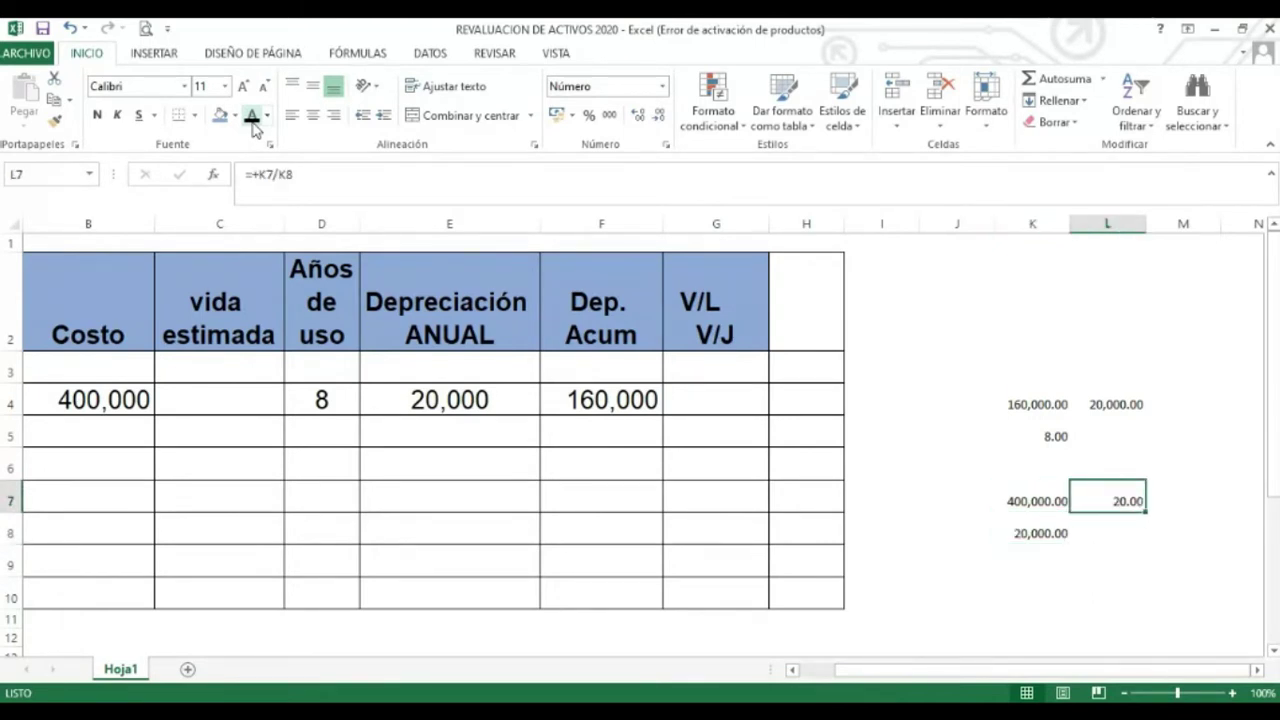
Add a bottom border to the numerators in K7 and K4 so both divisions look like fractions
key("Left")
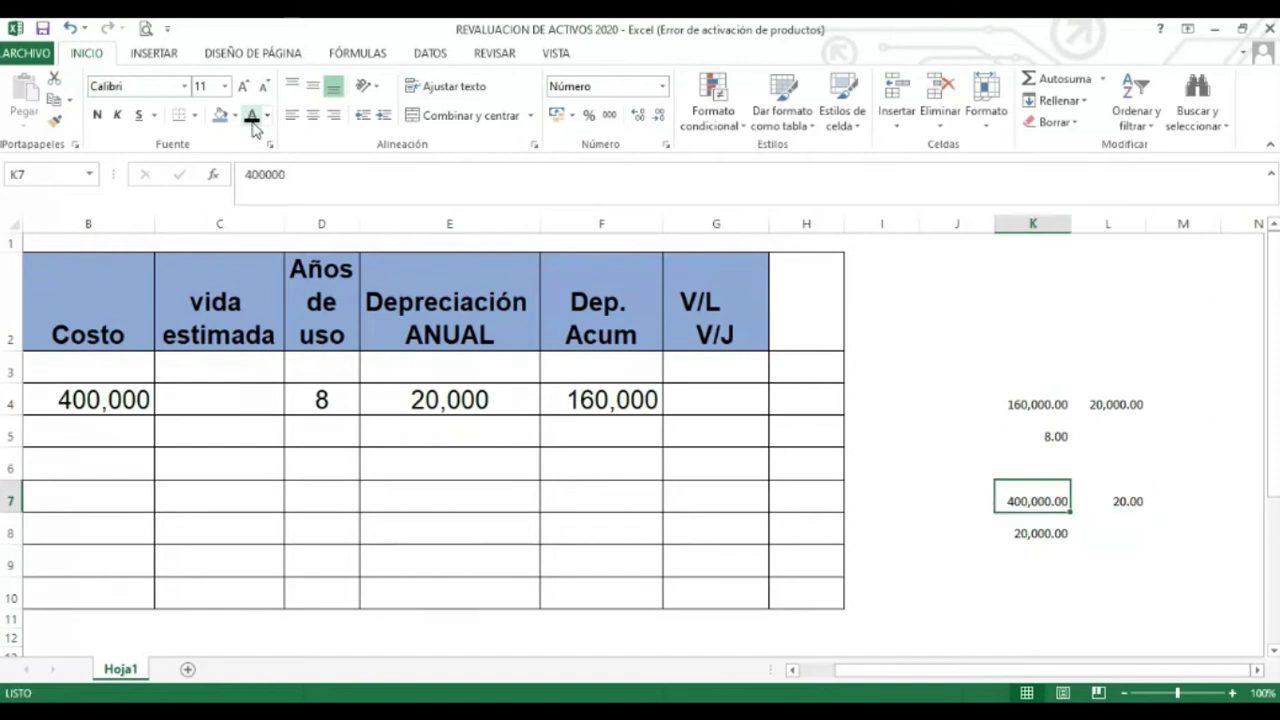
left_click(195, 116)
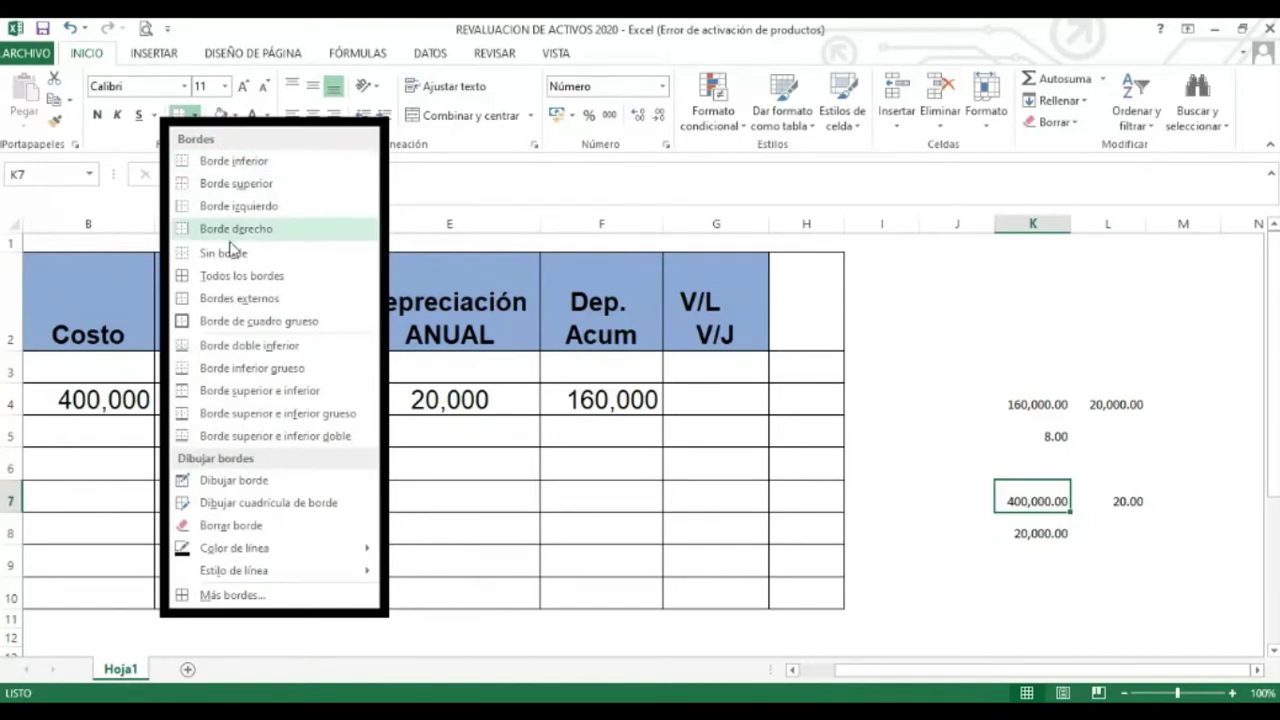
left_click(255, 161)
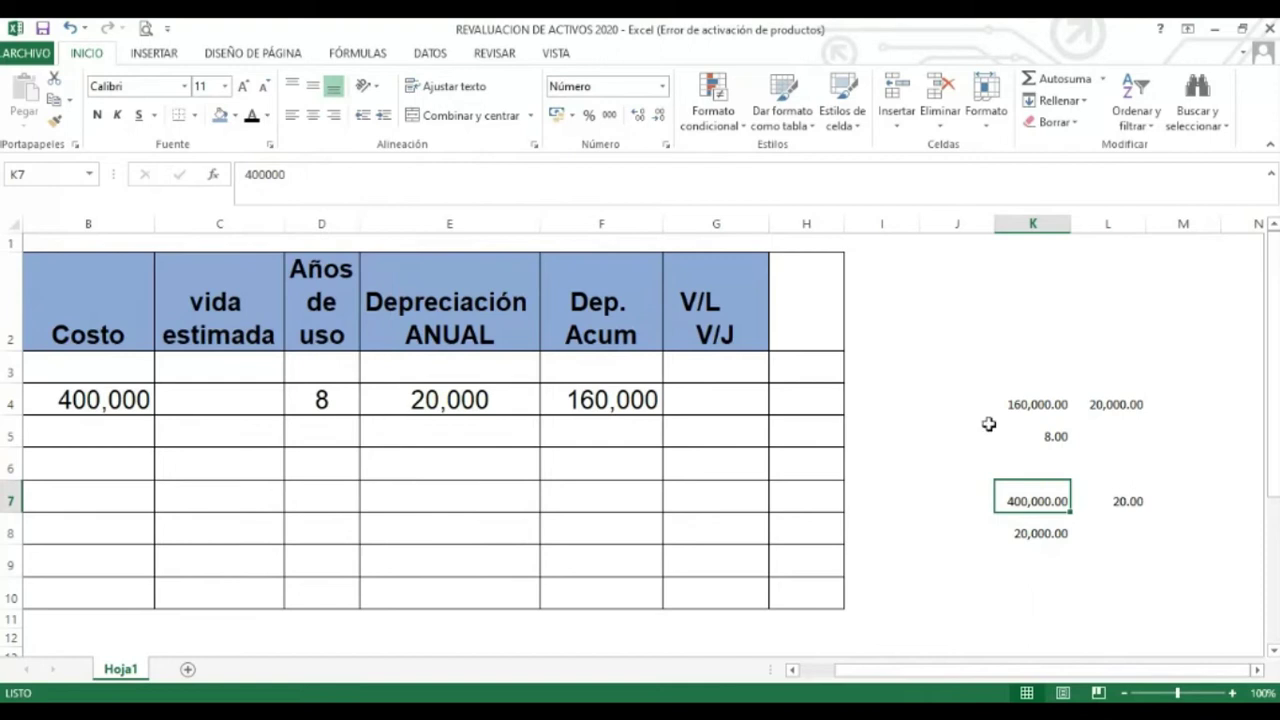
left_click(1019, 404)
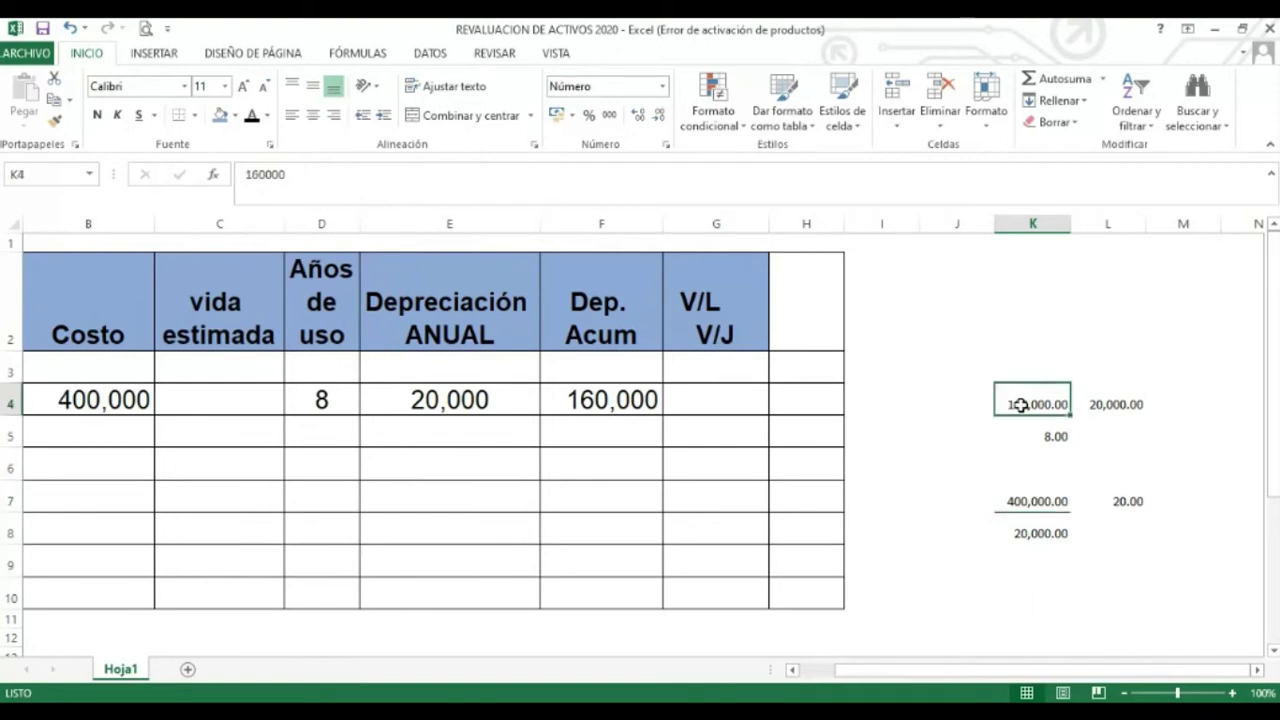
left_click(176, 118)
left_click(909, 471)
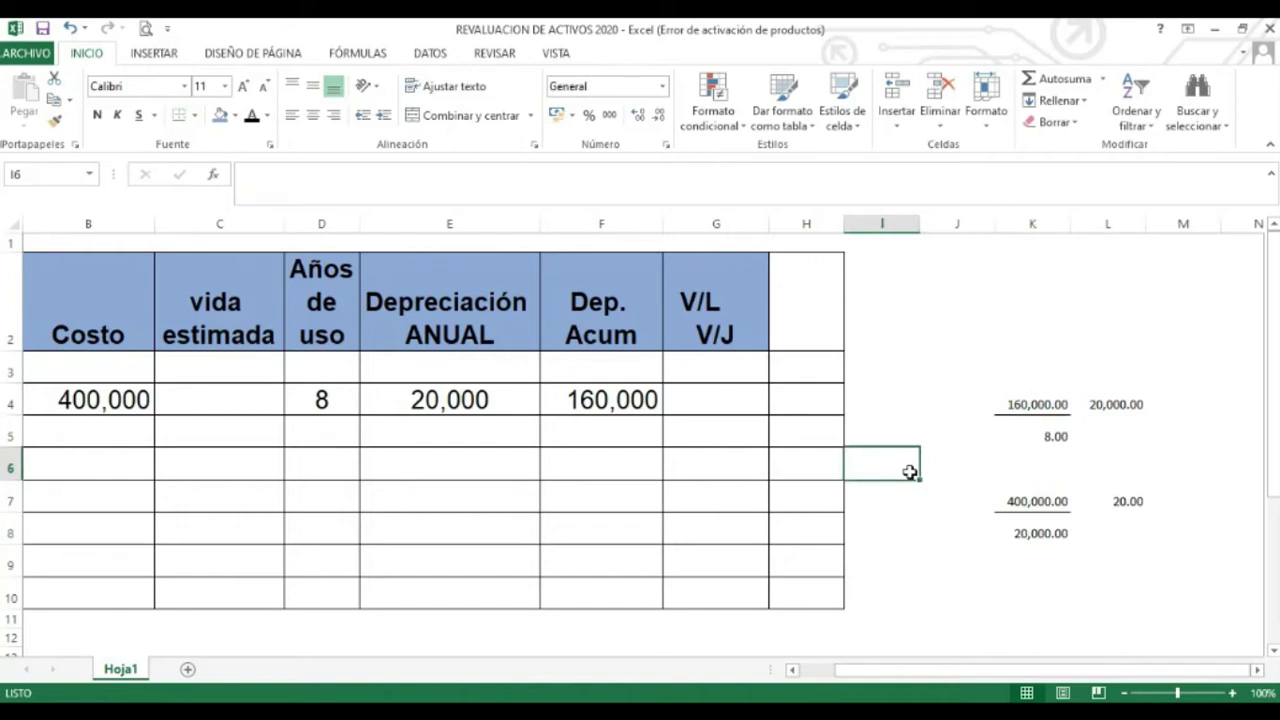
Apply the black font colour to the estimated life in C4
key("Up")
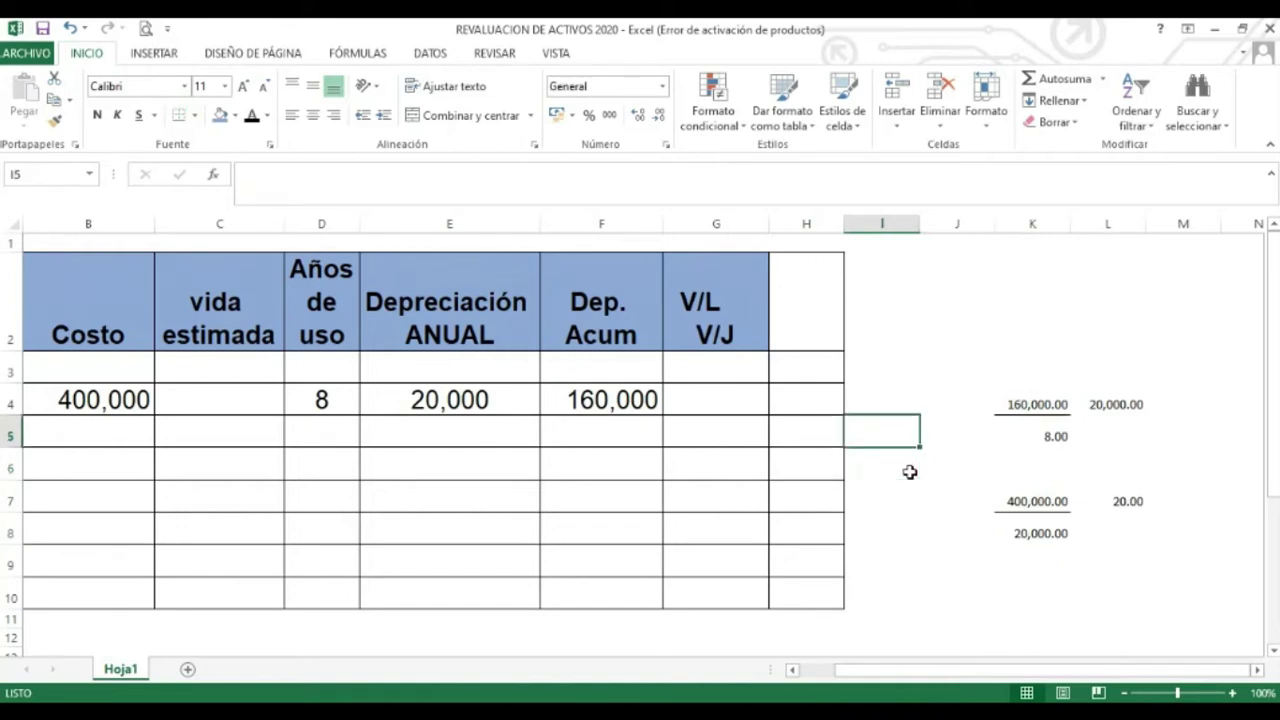
key("Left")
key("Left")
key("Left")
key("Up")
key("Left")
key("Left")
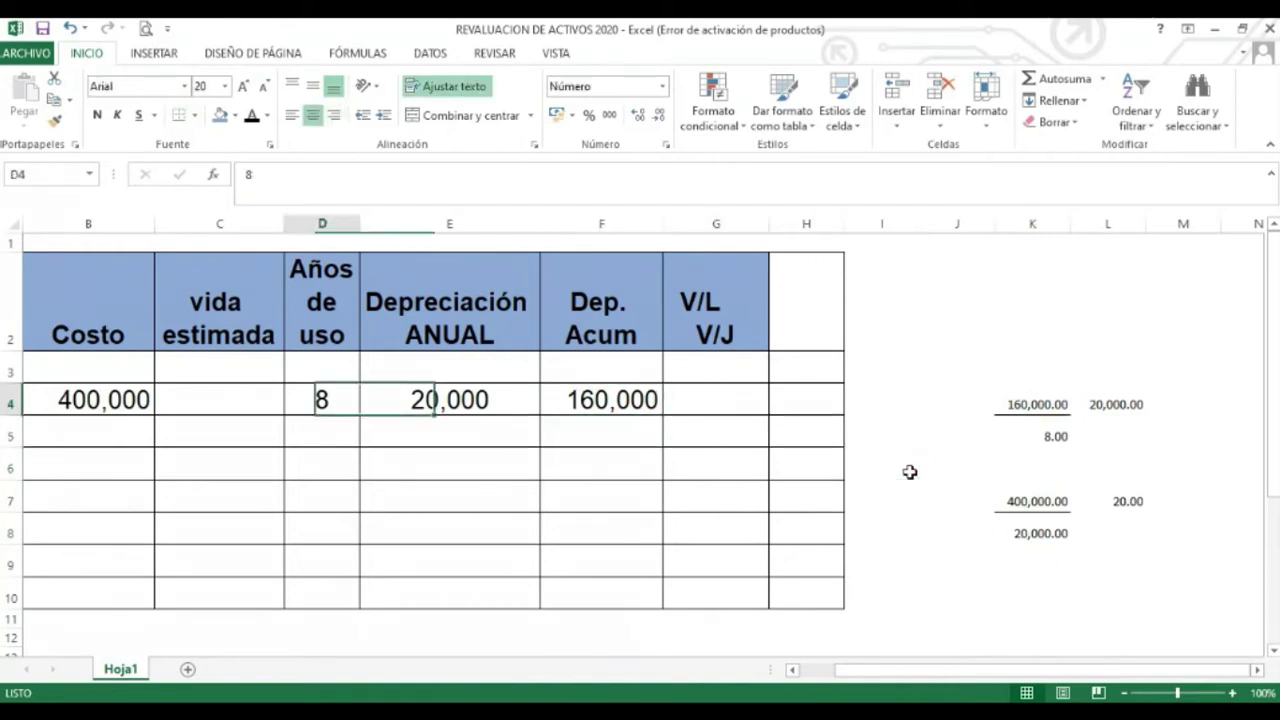
key("Left")
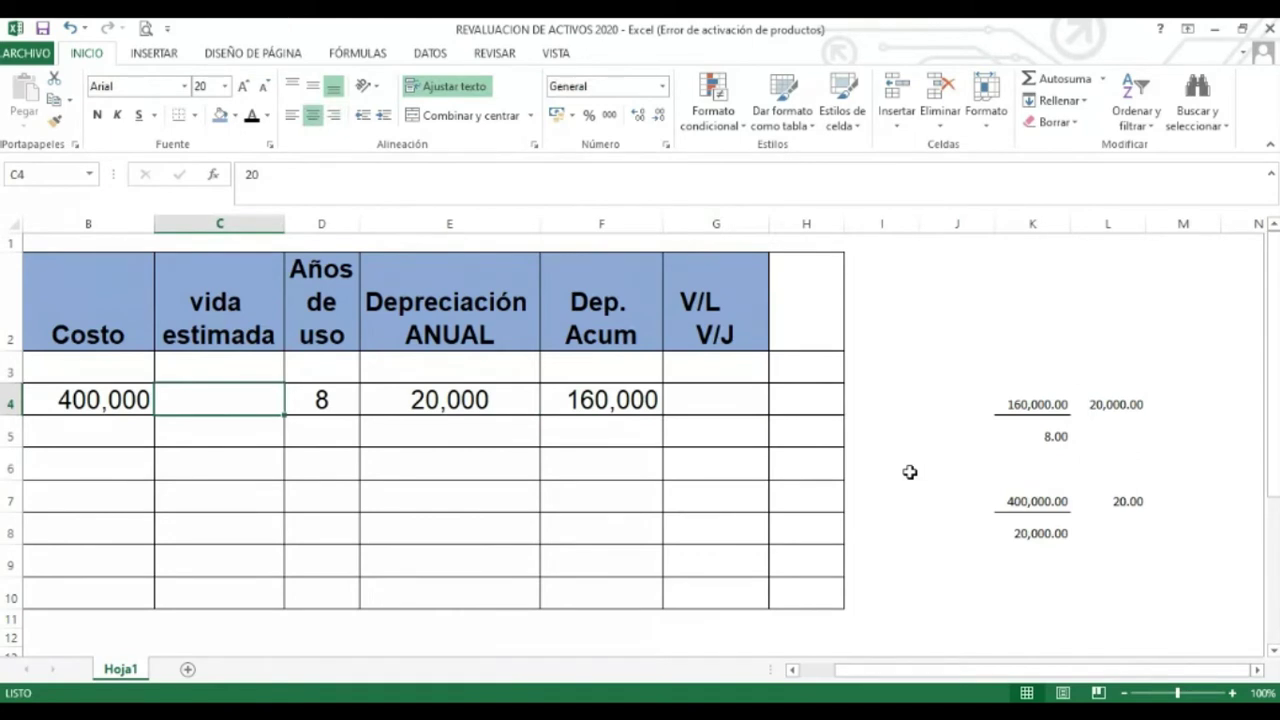
left_click(251, 115)
Extend the header in B2 to Costo ORIGINAL and widen column B so the second word fits on one line
key("Left")
key("Left")
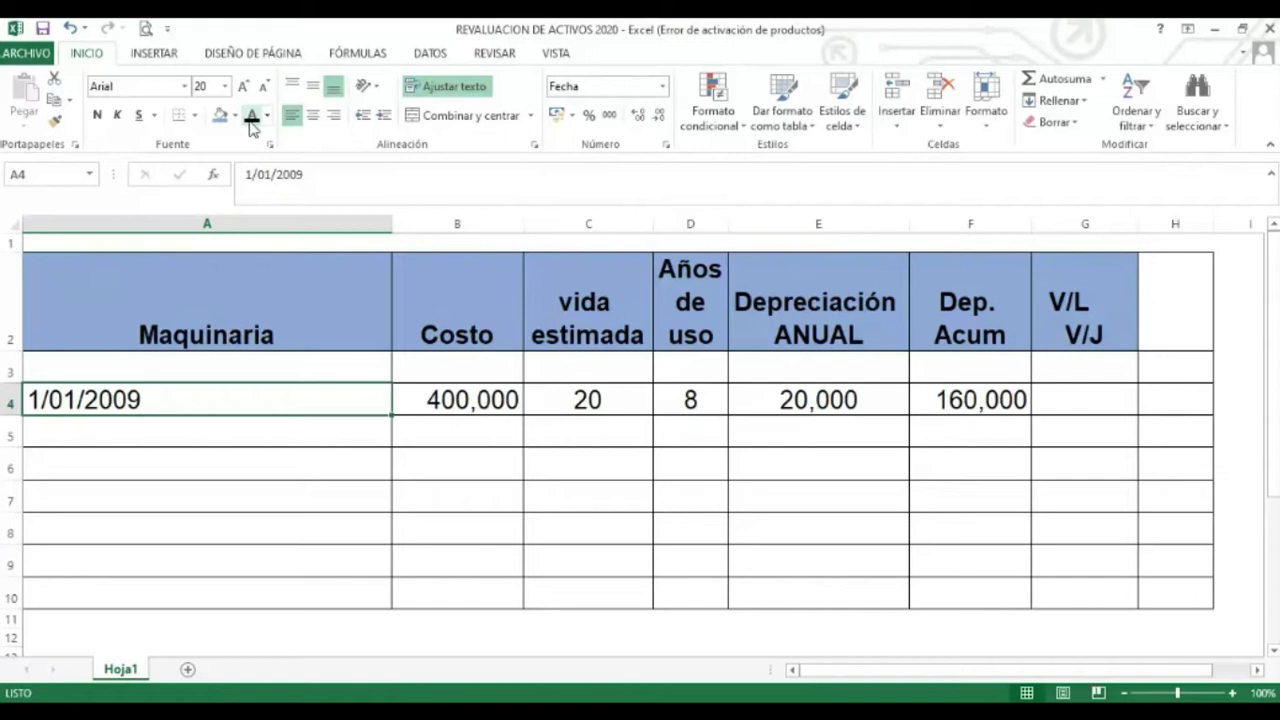
key("Right")
key("Left")
key("Right")
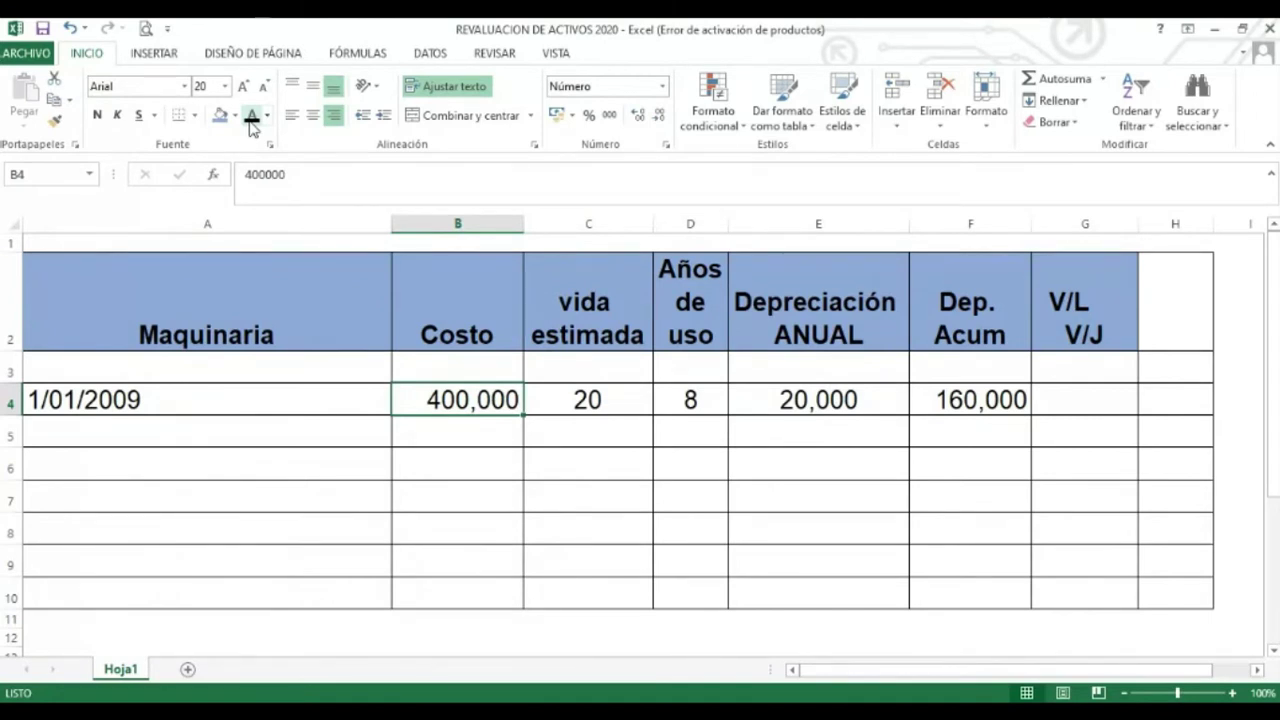
key("Up")
key("Up")
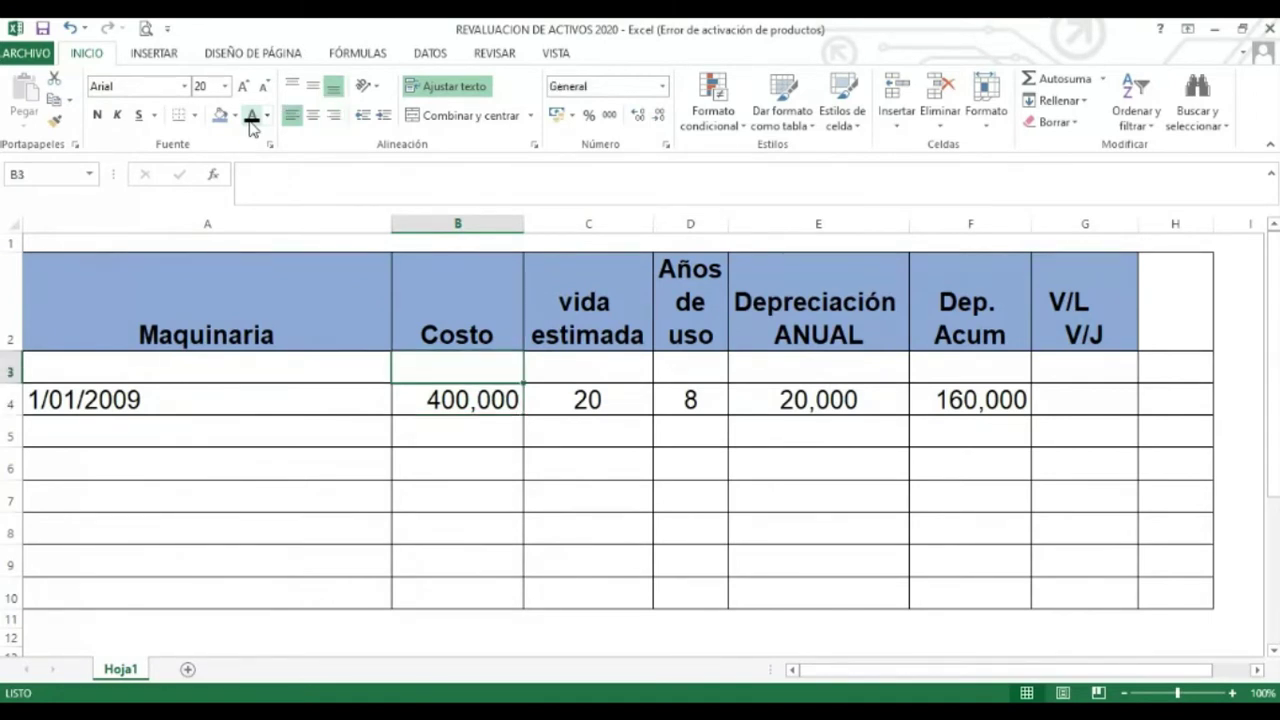
key("F2")
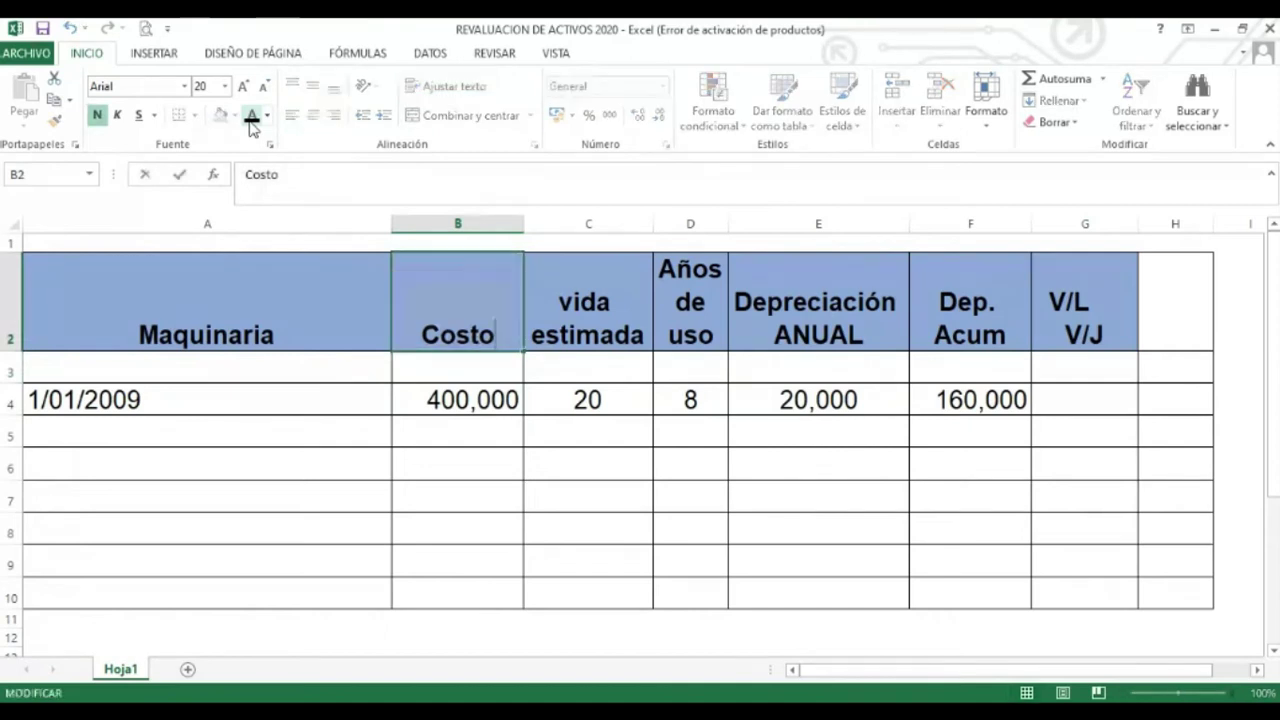
type("ORIGINAL")
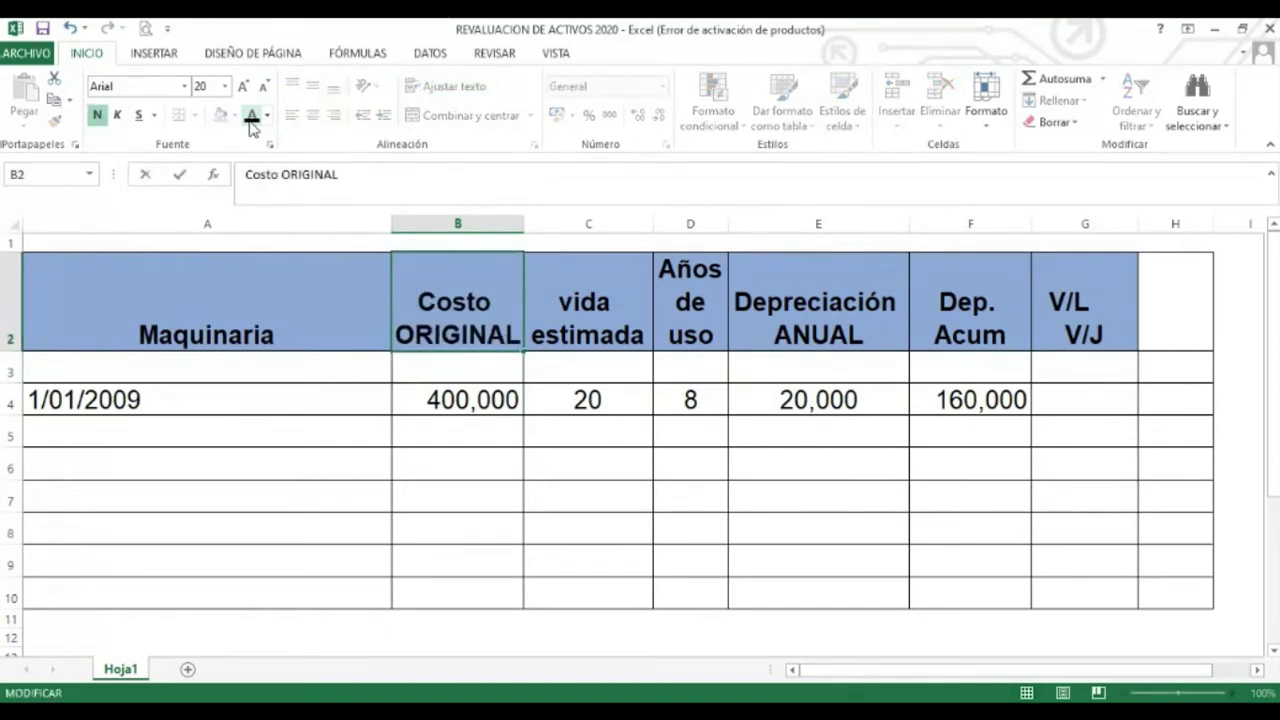
key("Return")
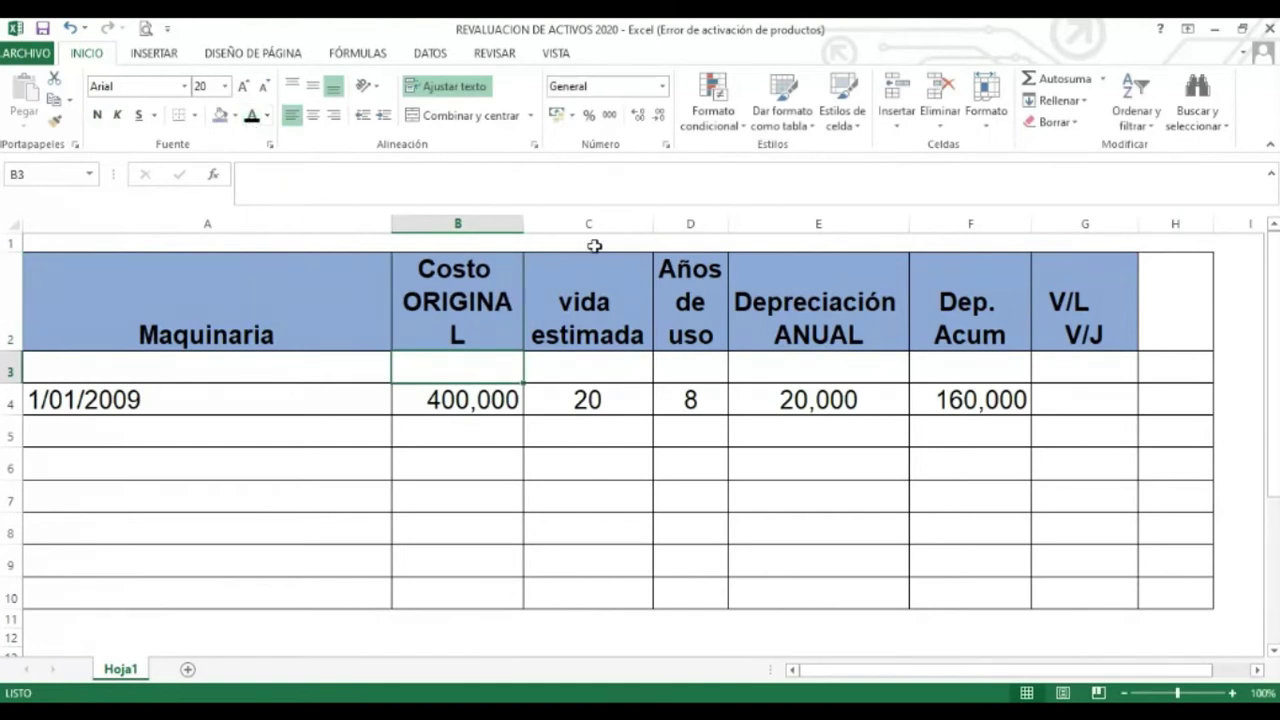
left_click_drag(521, 221, 534, 226)
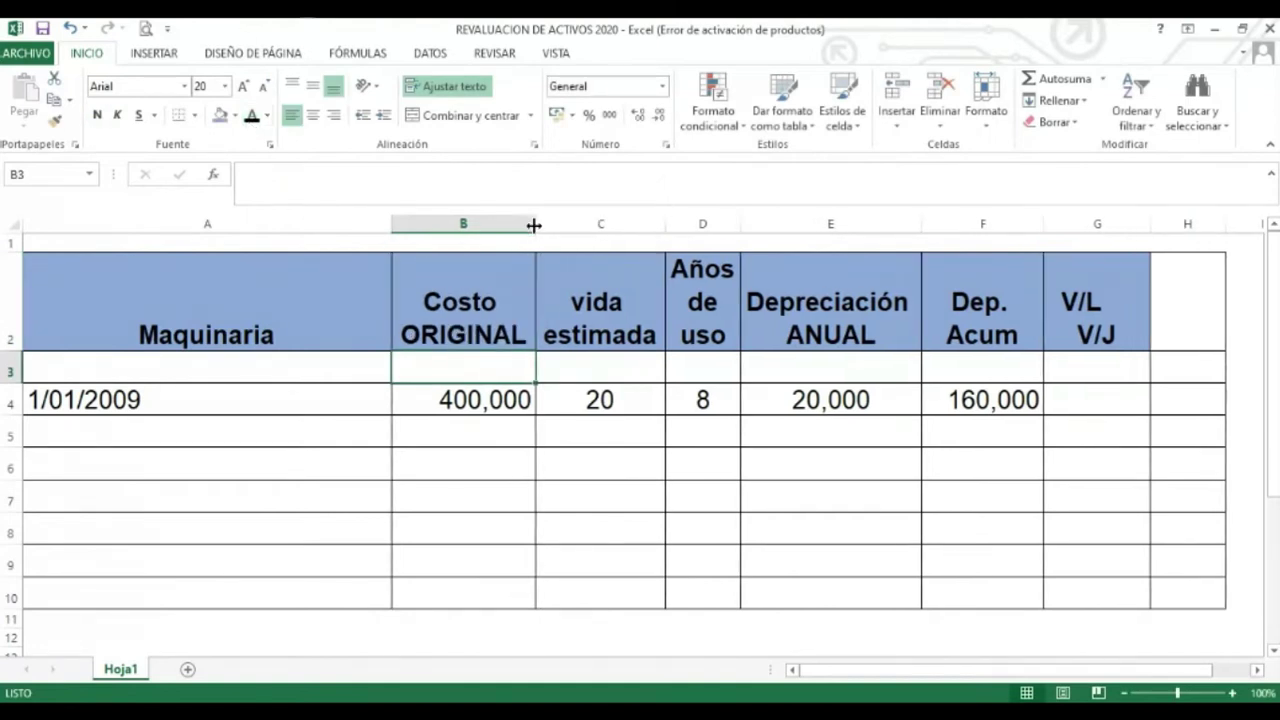
Apply the black font colour to the date in A6 and the original cost in B6
left_click(703, 400)
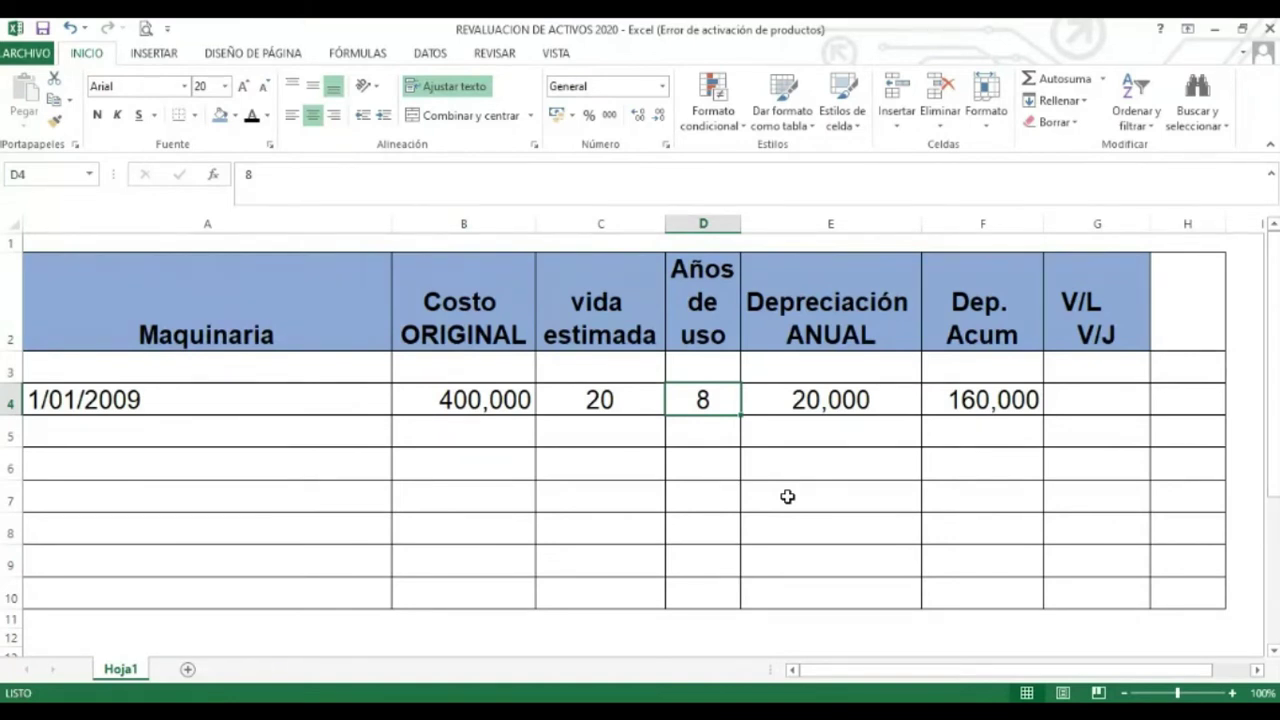
key("Right")
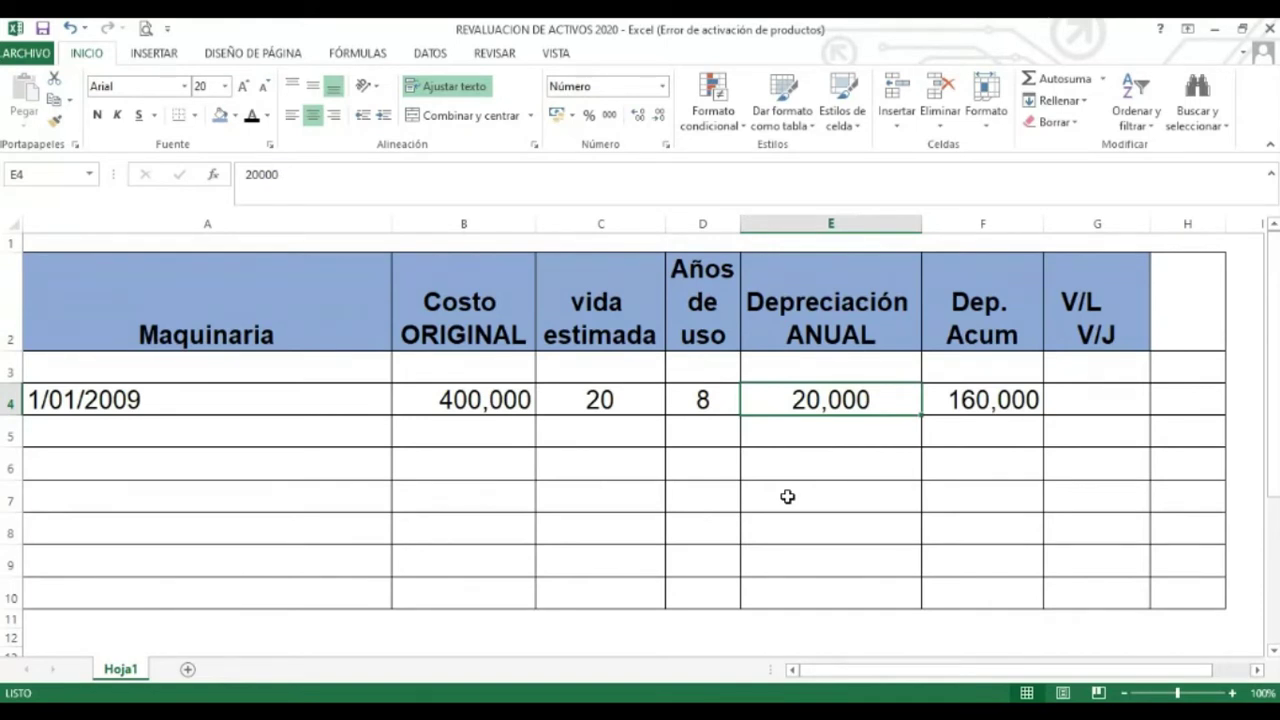
key("Right")
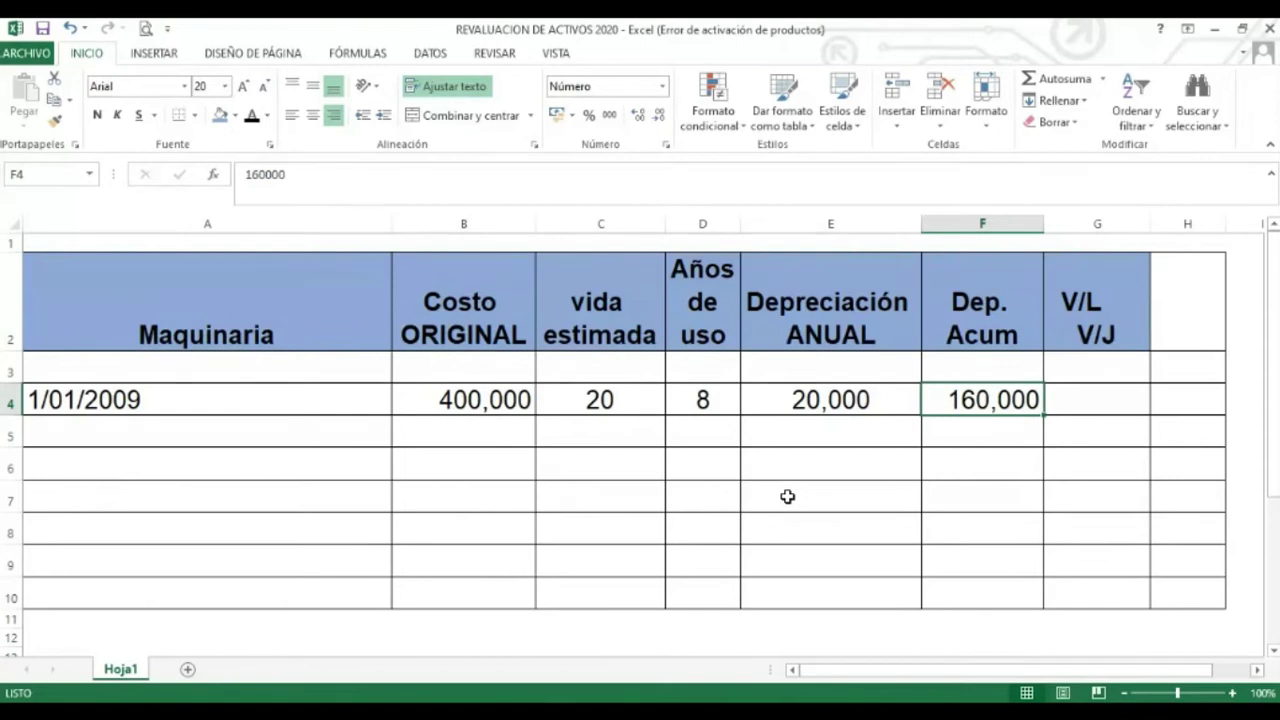
key("Down")
key("Left")
key("Left")
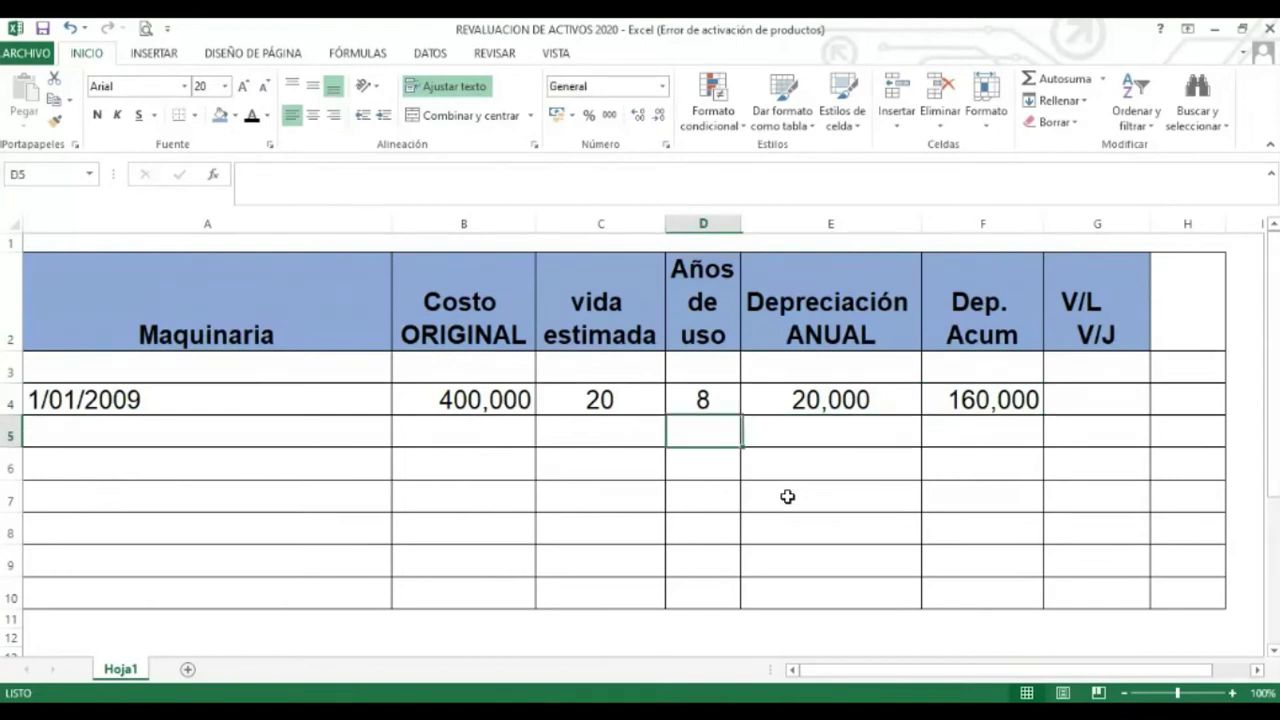
key("Left")
key("Left")
key("Down")
key("Left")
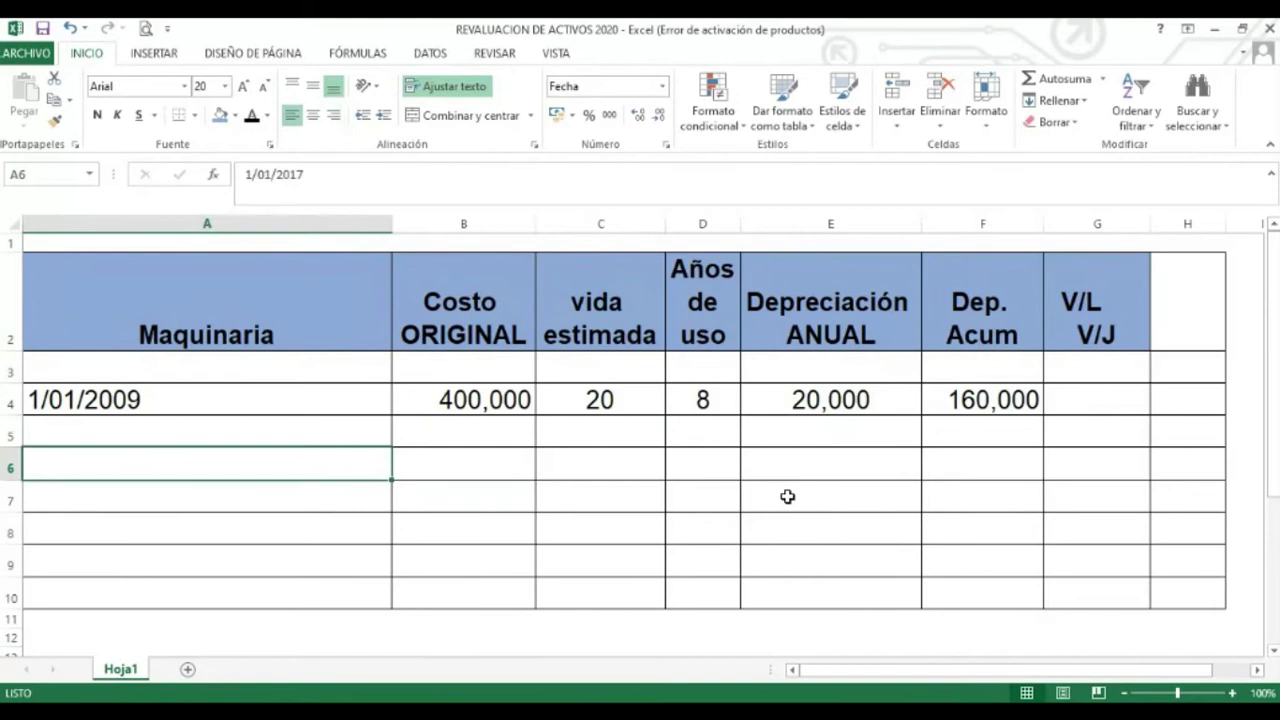
left_click(259, 116)
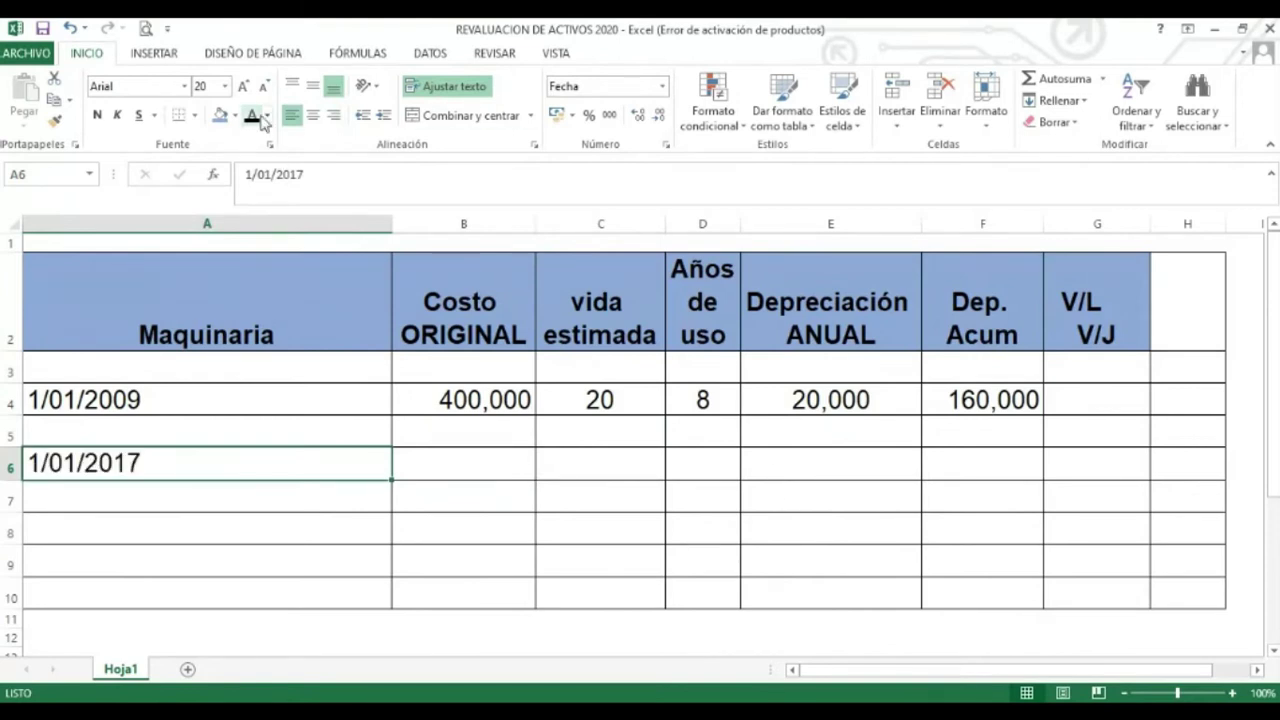
key("Right")
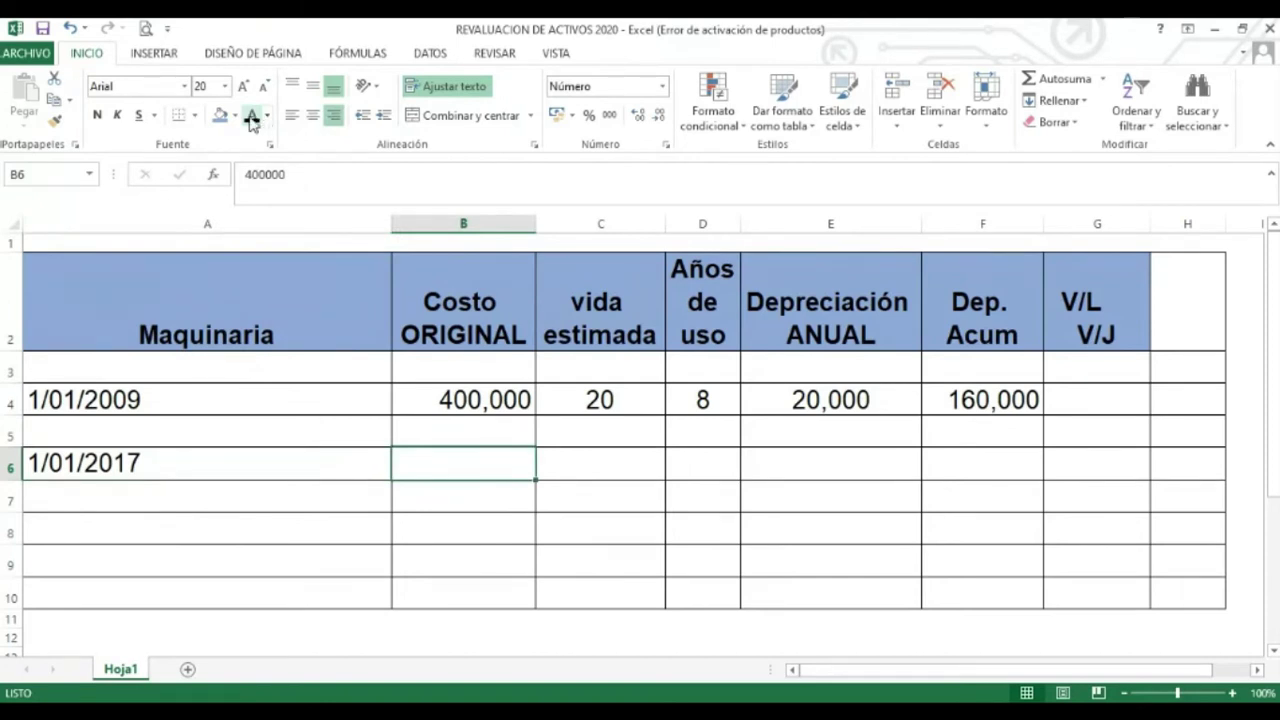
left_click(252, 118)
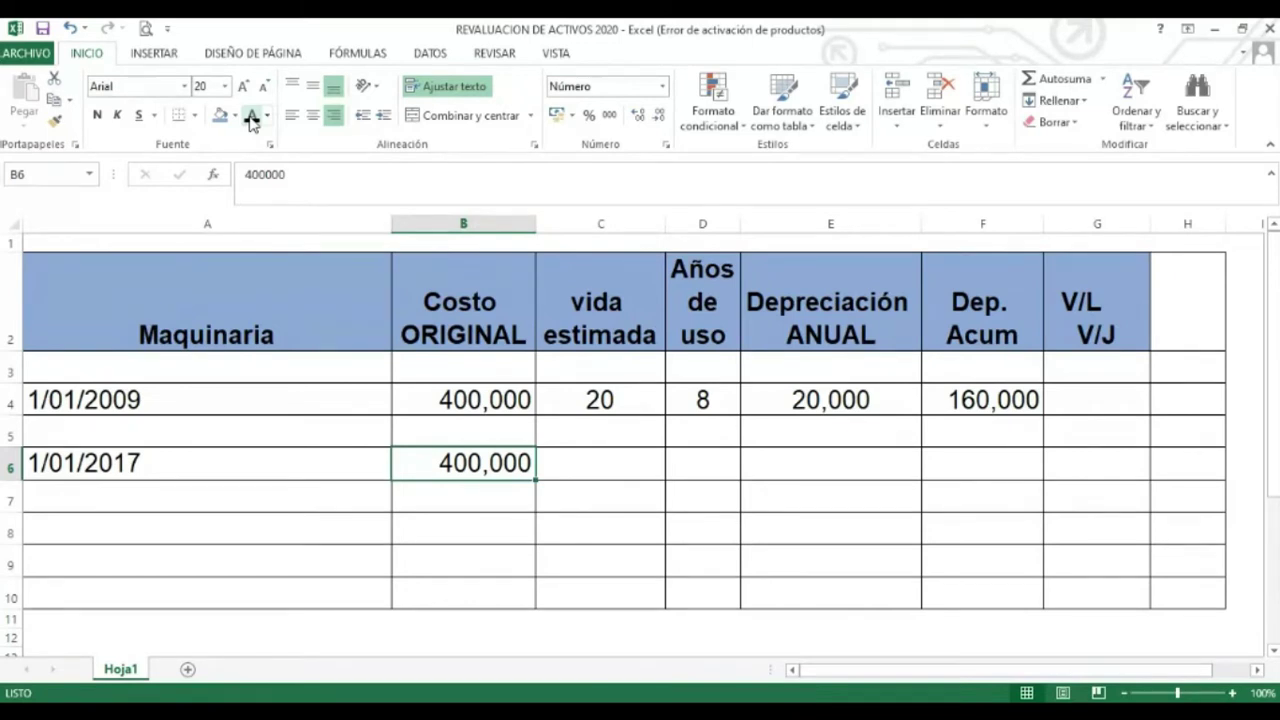
Compare the estimated life and years of use cells of the 2009 row with those of the 2017 row
key("Right")
key("Up")
key("Up")
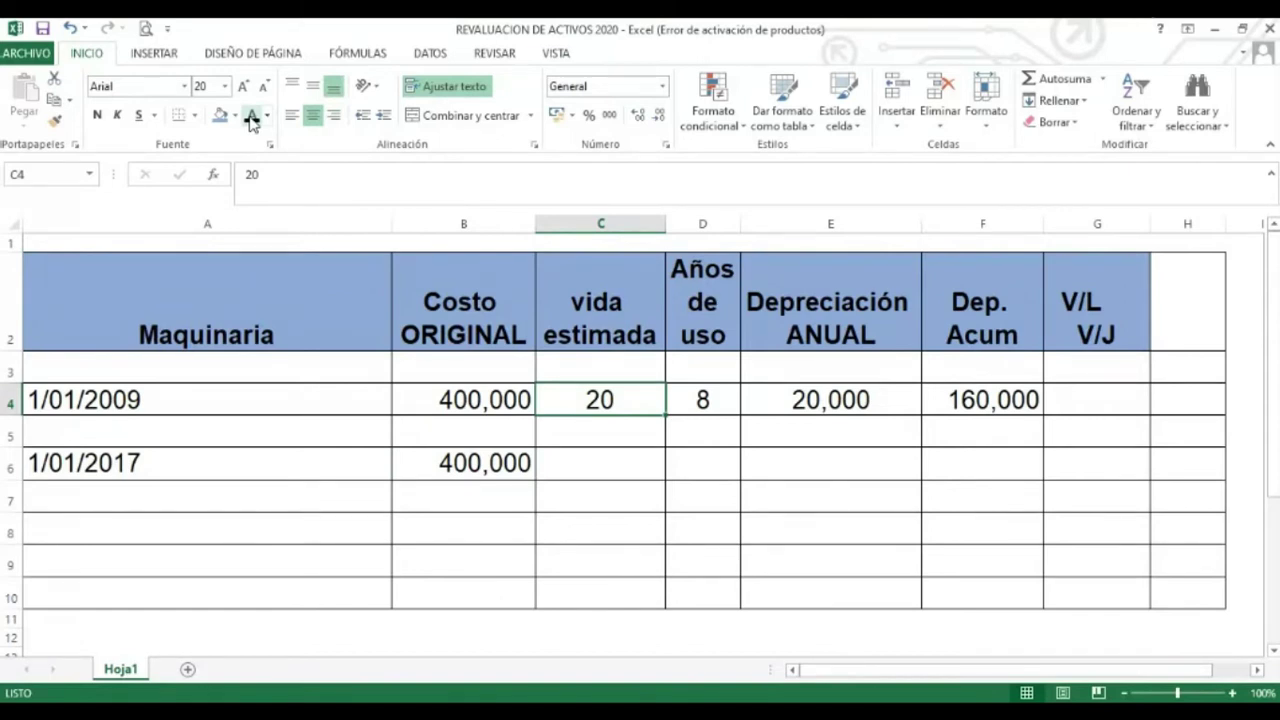
key("Down")
key("Down")
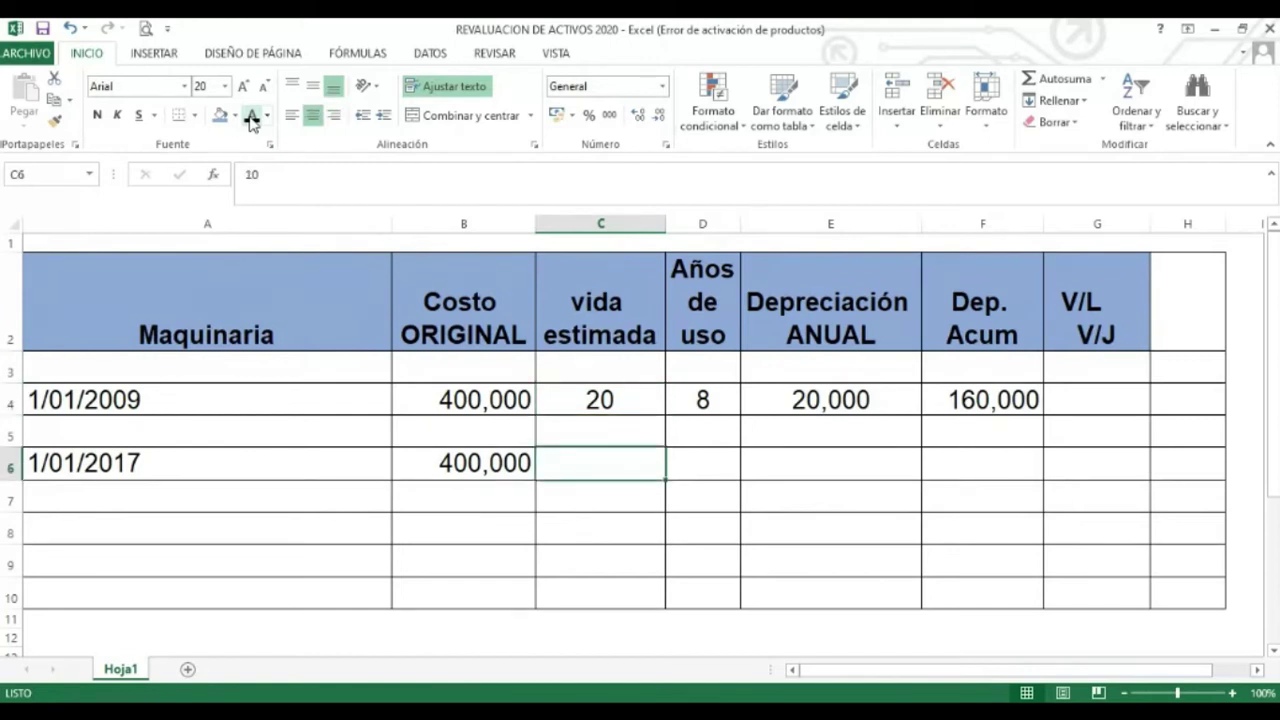
key("Right")
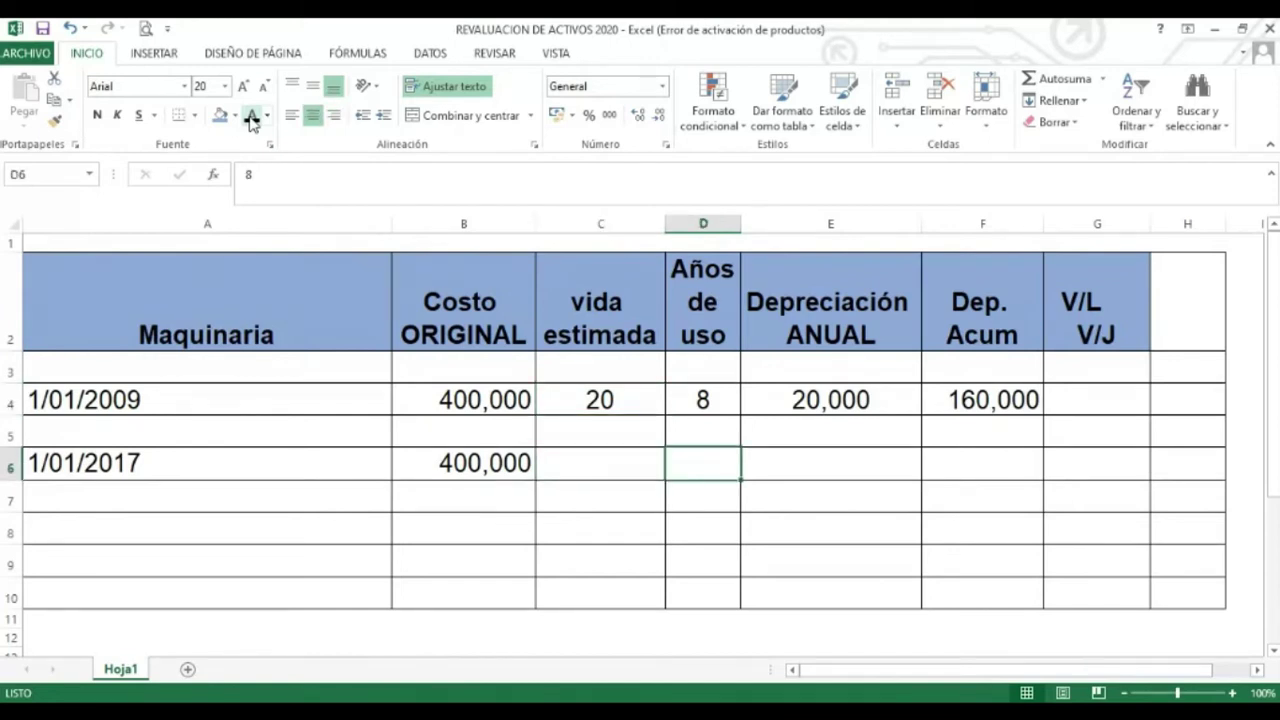
key("Up")
key("Up")
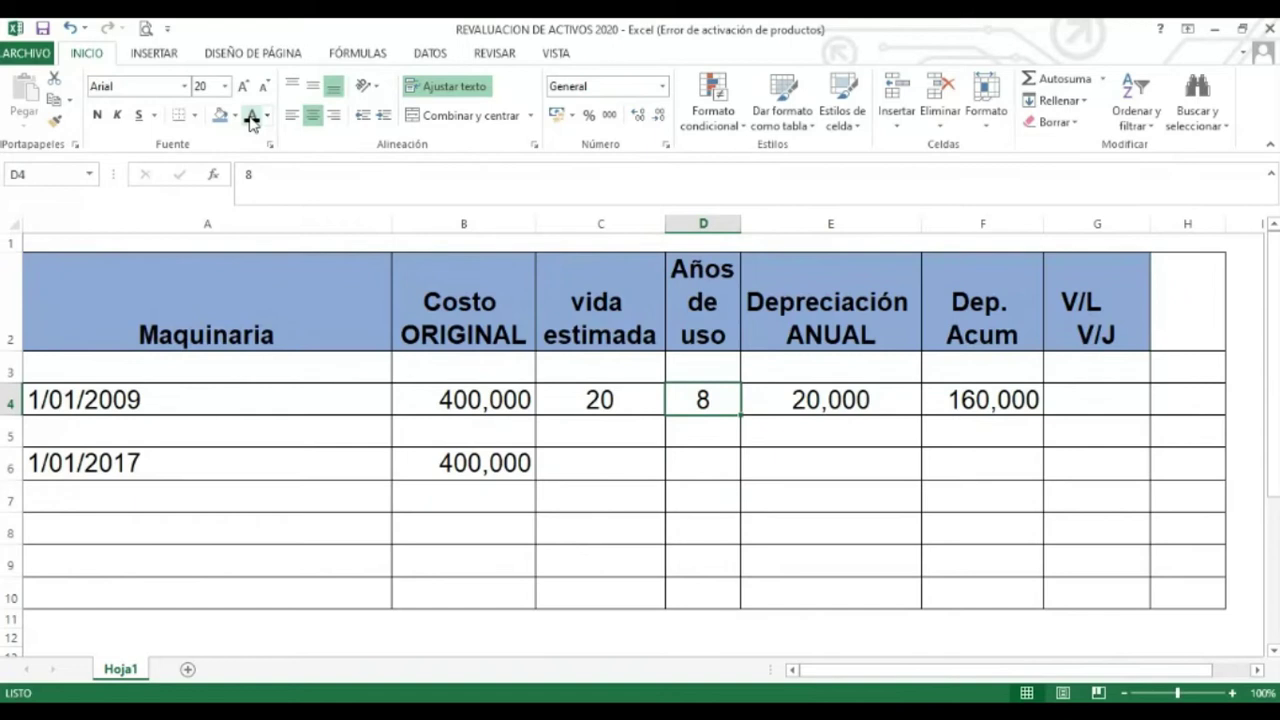
key("Down")
key("Down")
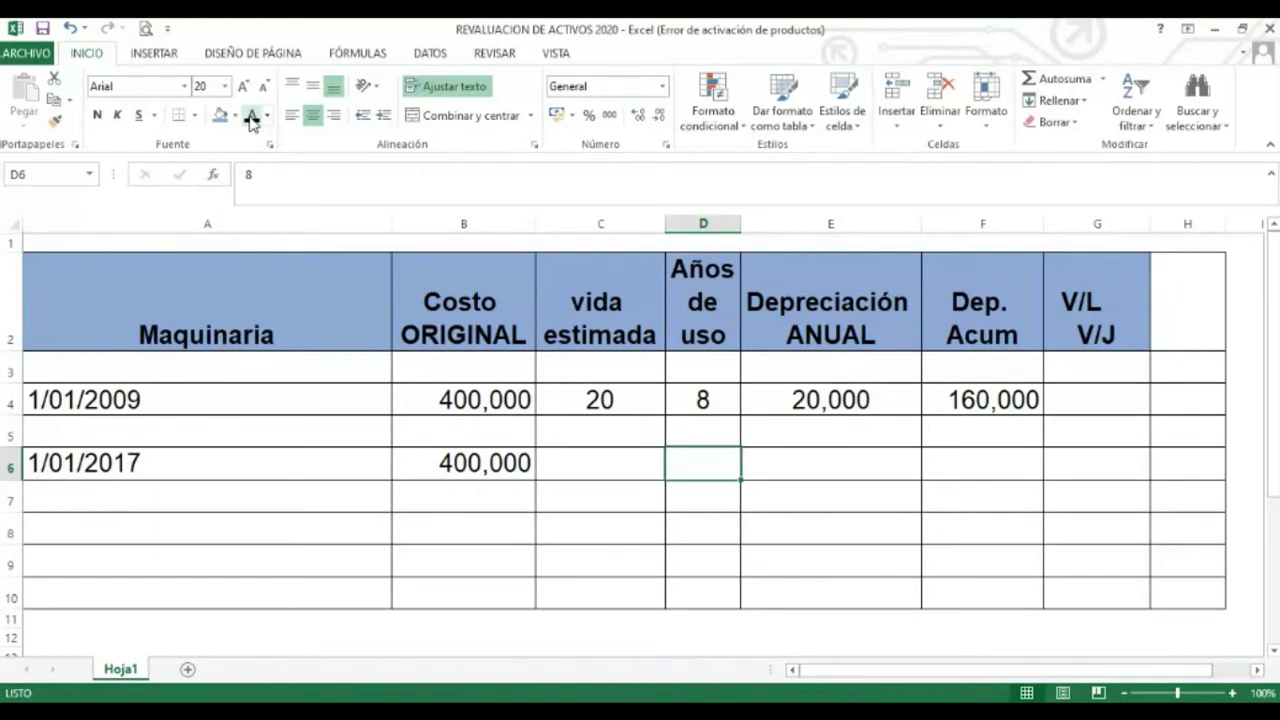
key("Up")
key("Up")
key("Left")
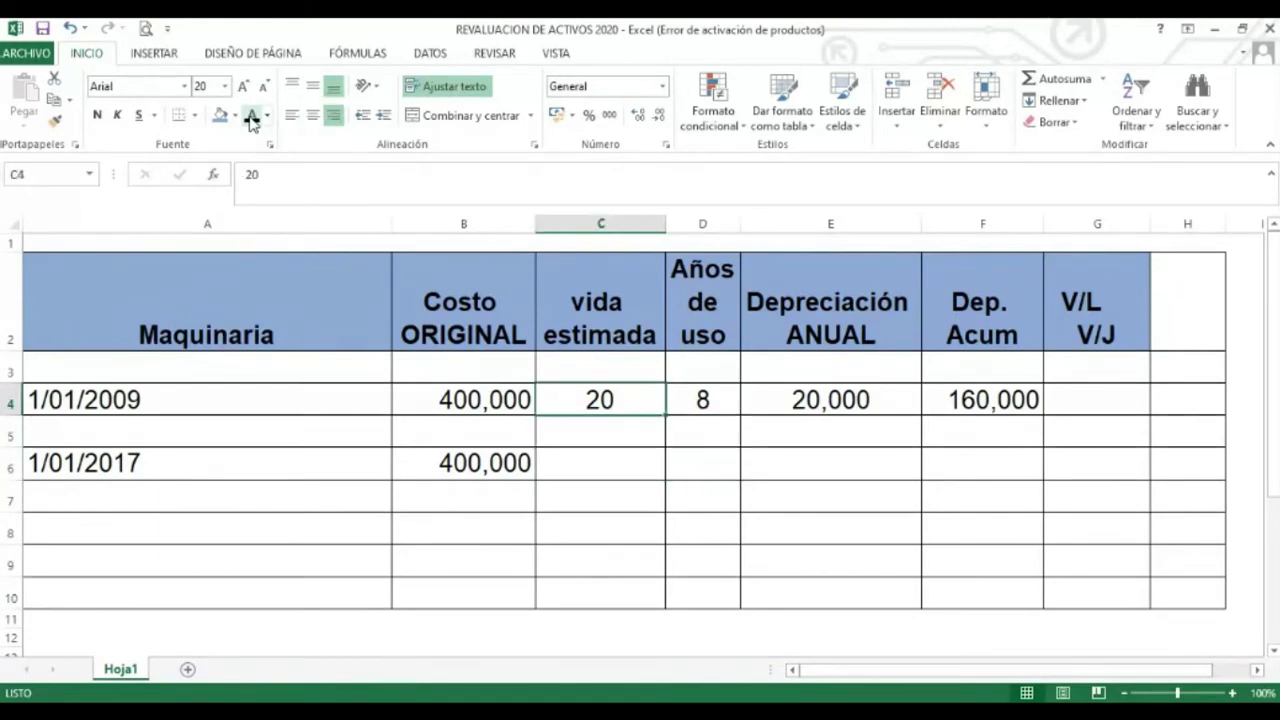
key("Down")
key("Up")
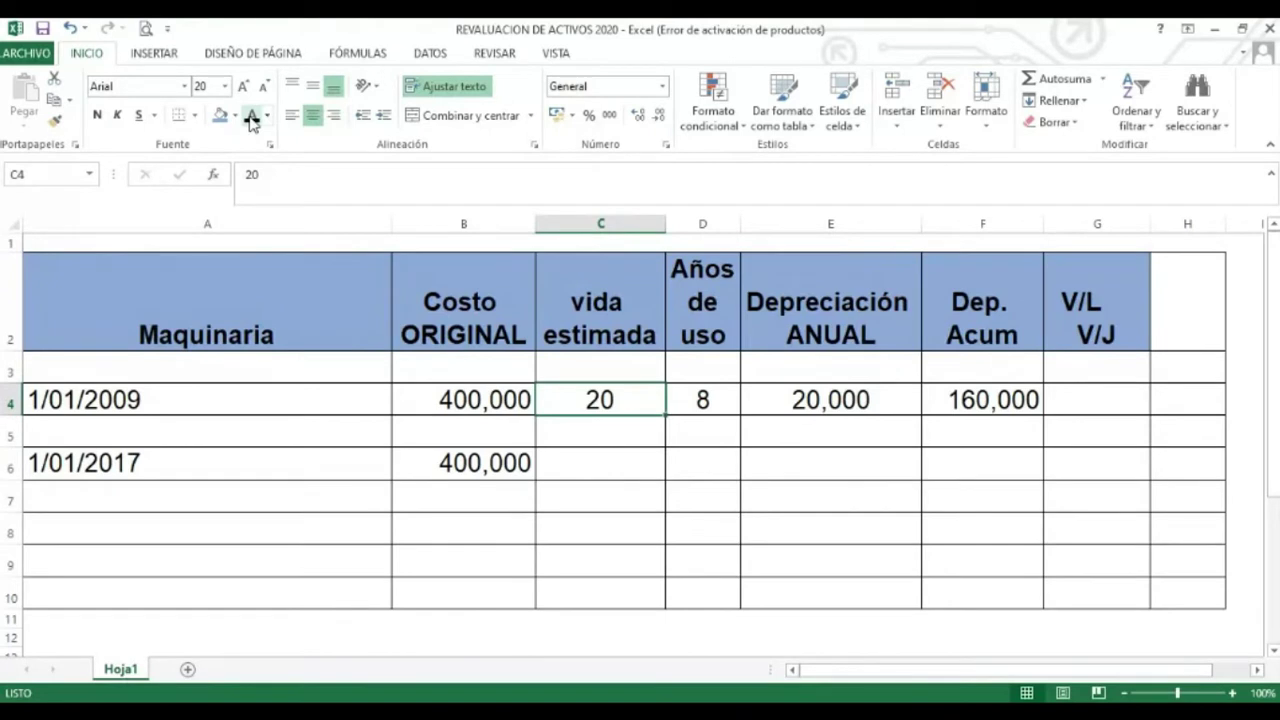
key("Down")
key("Down")
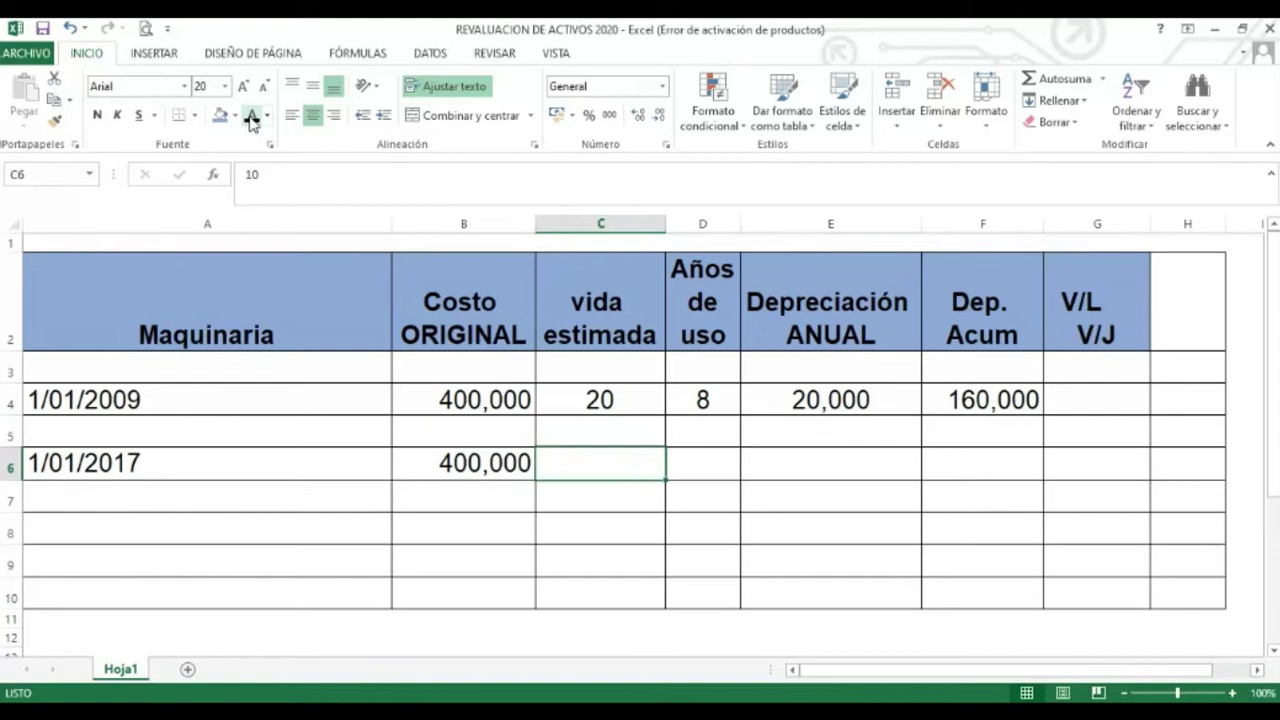
key("Up")
key("Up")
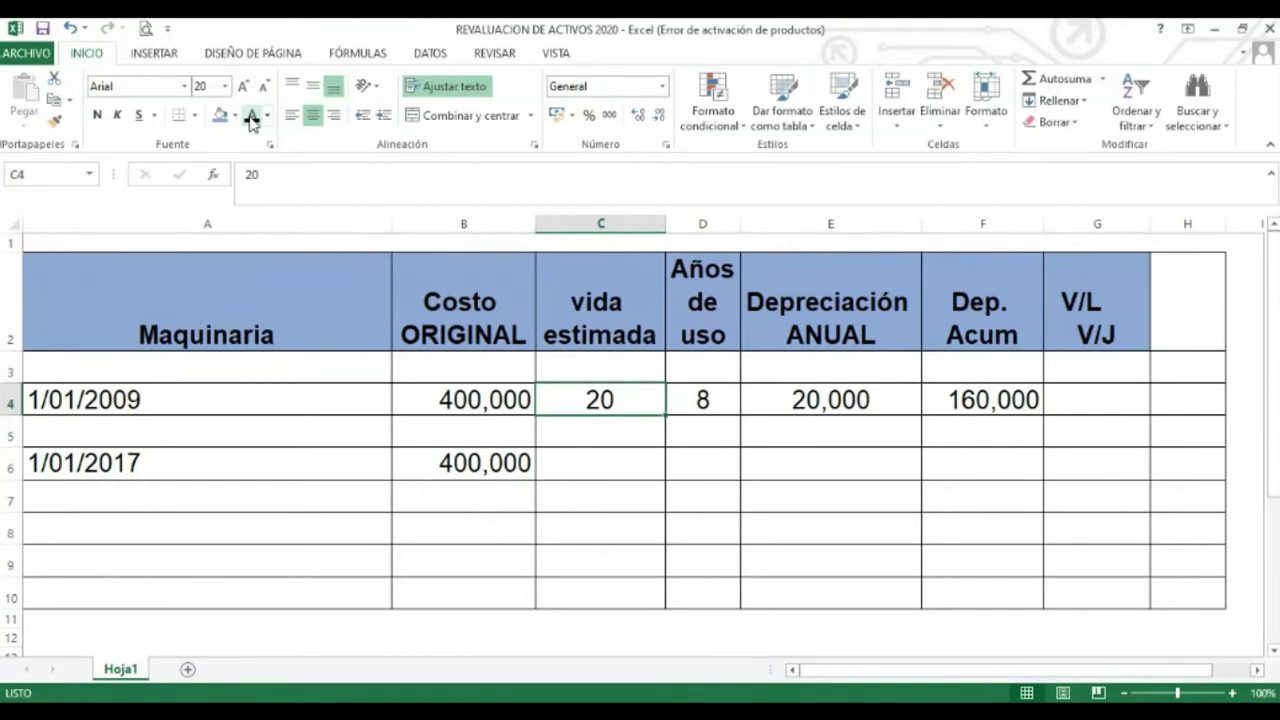
key("Right")
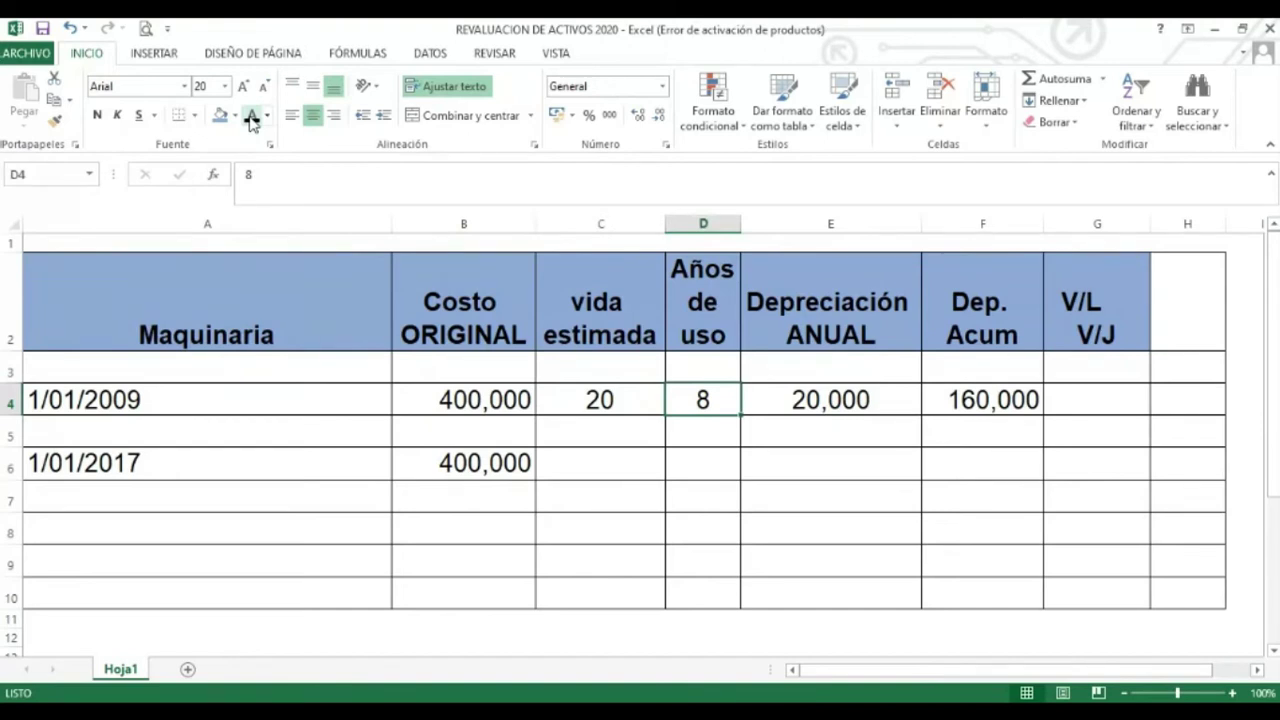
Apply the black font colour to the years of use in D6 and the estimated life in C6
key("Down")
key("Down")
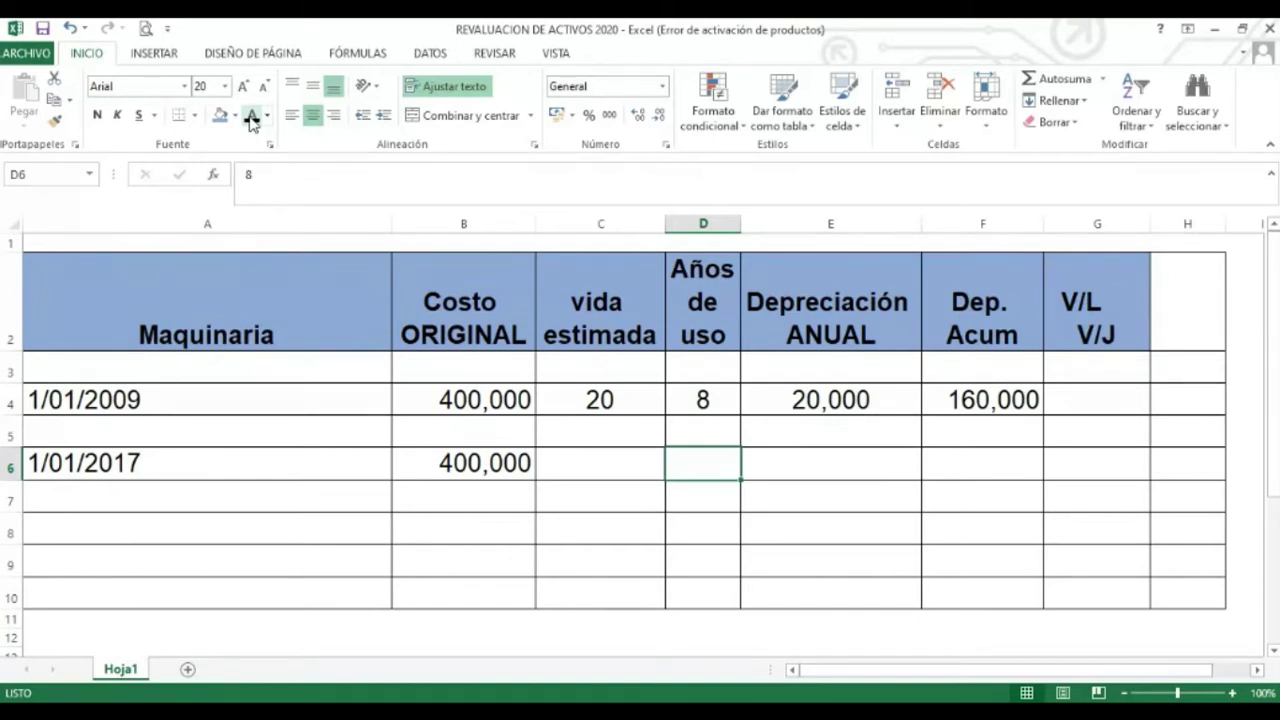
left_click(252, 115)
left_click(582, 455)
left_click(252, 115)
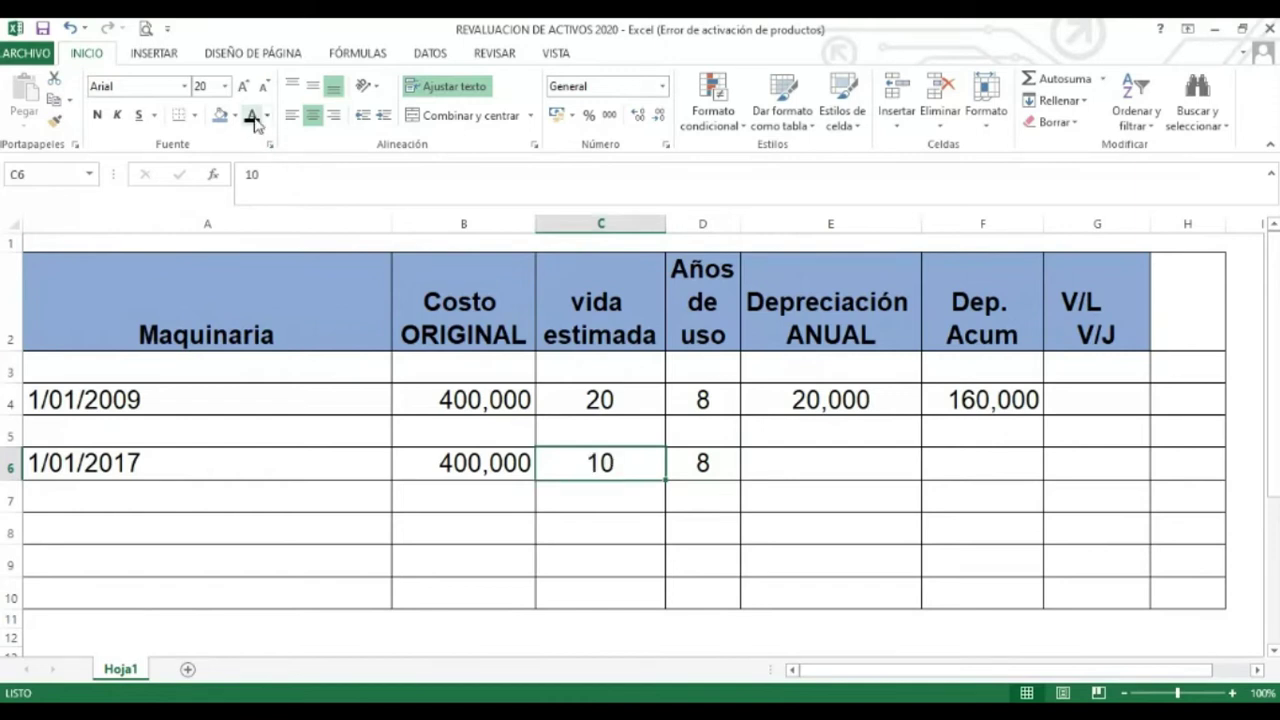
Apply the black font colour to the annual depreciation formula in E6
left_click(705, 462)
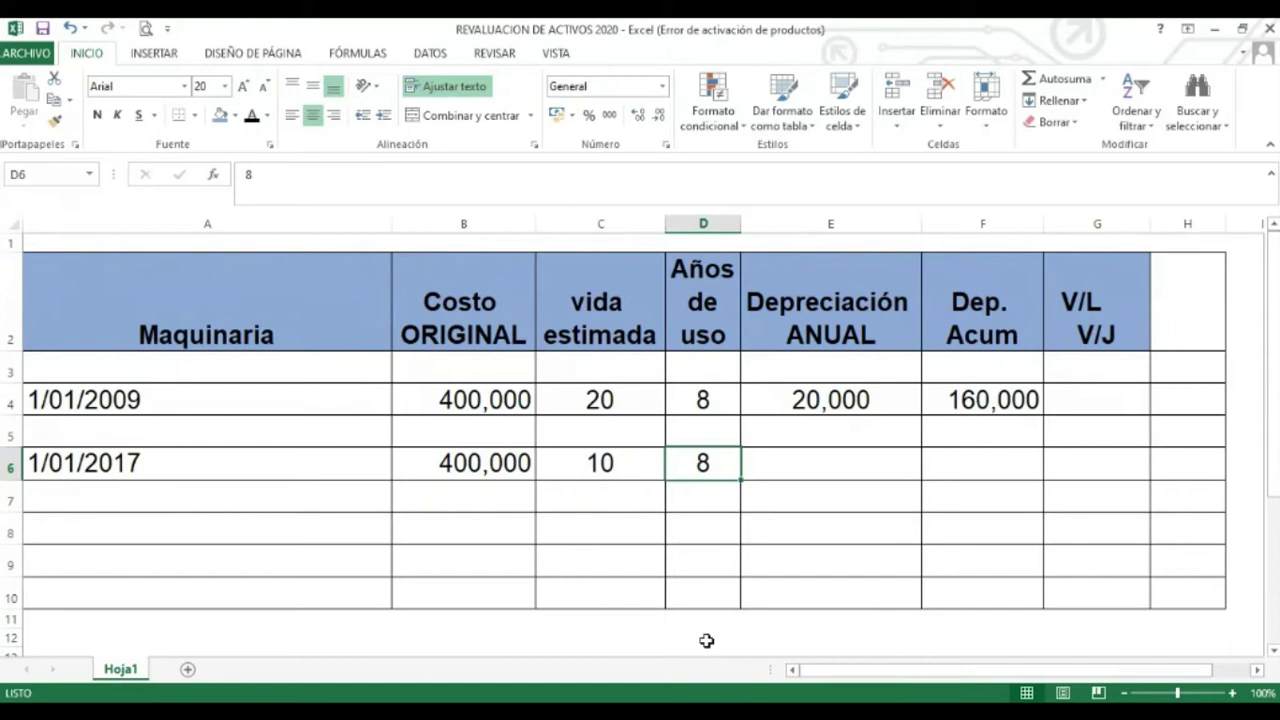
left_click(815, 318)
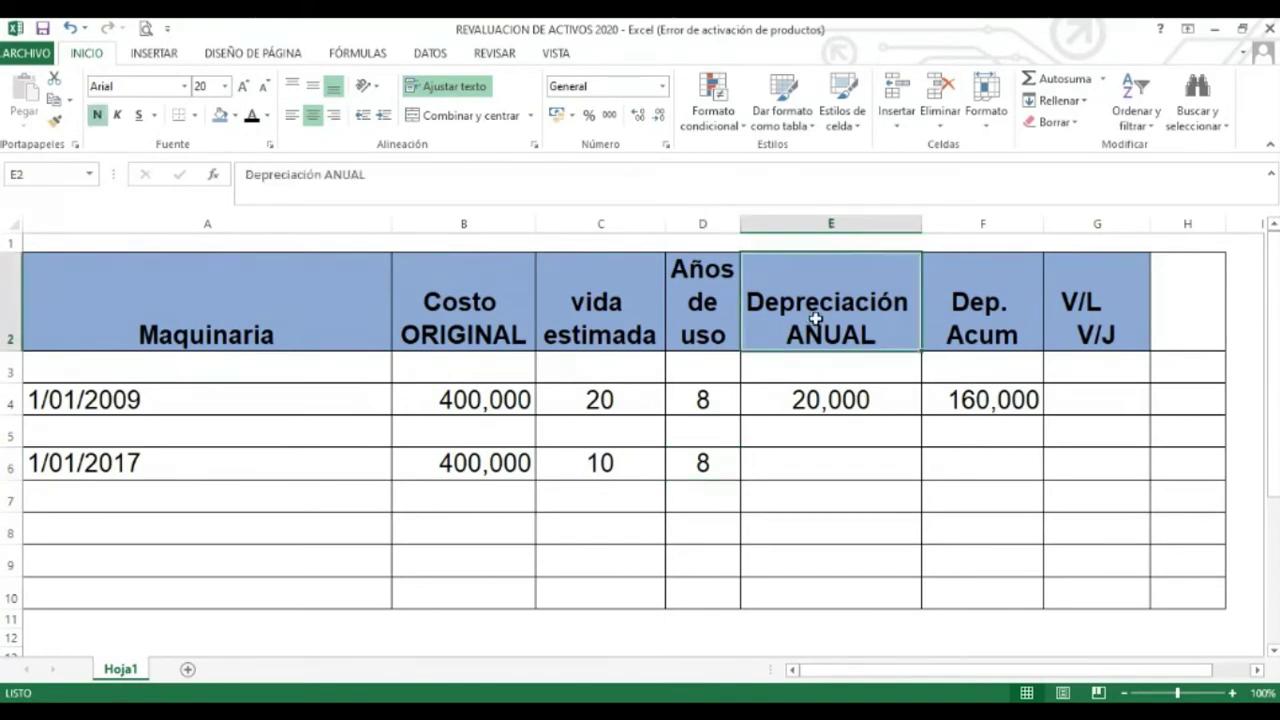
left_click(800, 400)
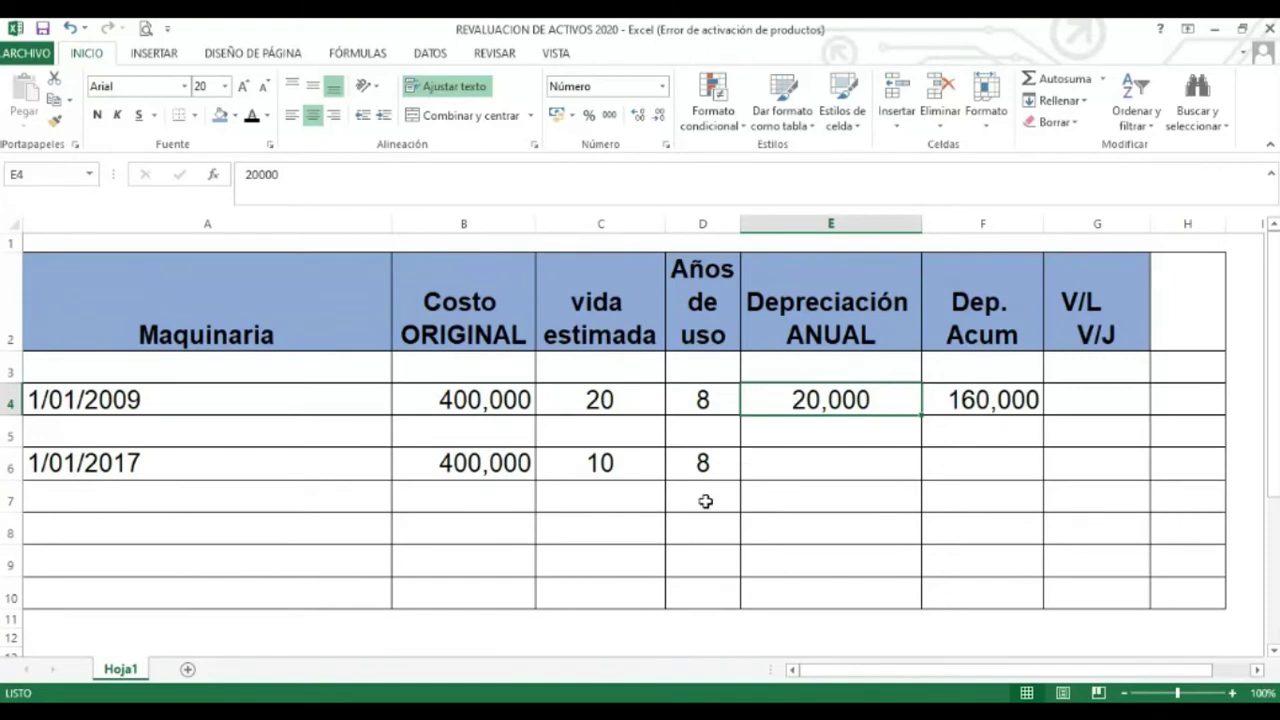
left_click(789, 456)
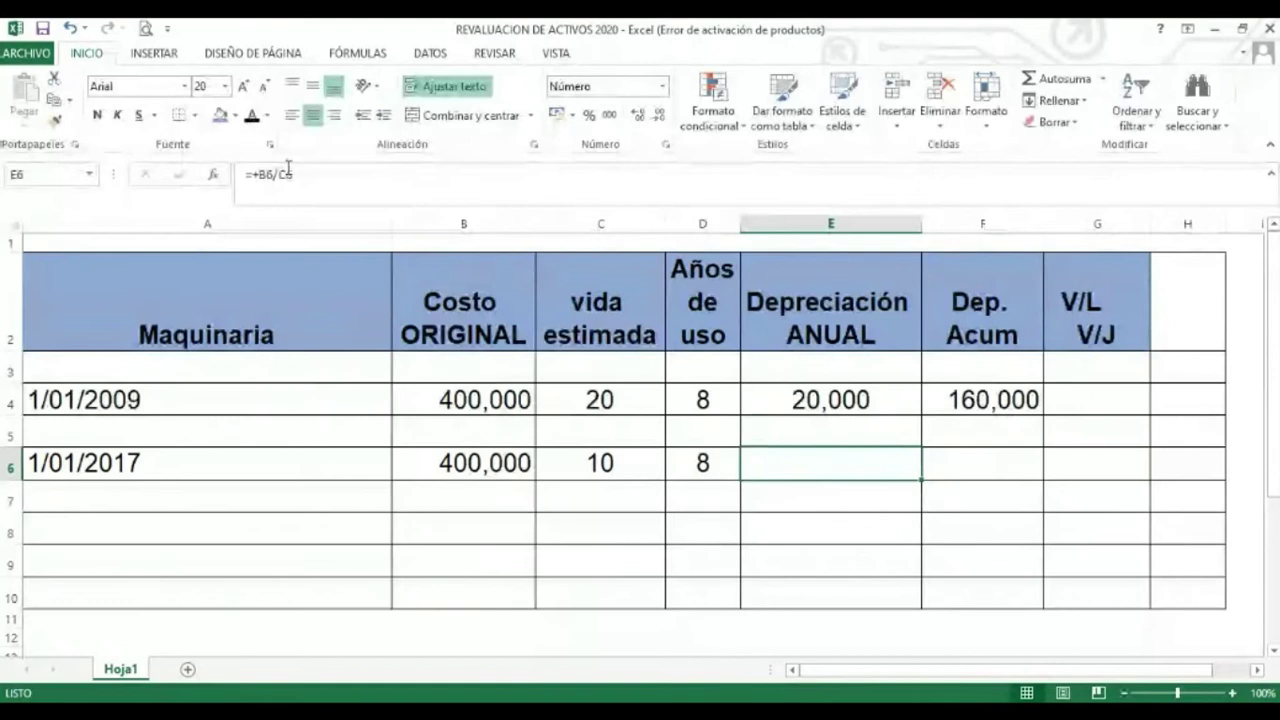
left_click(252, 117)
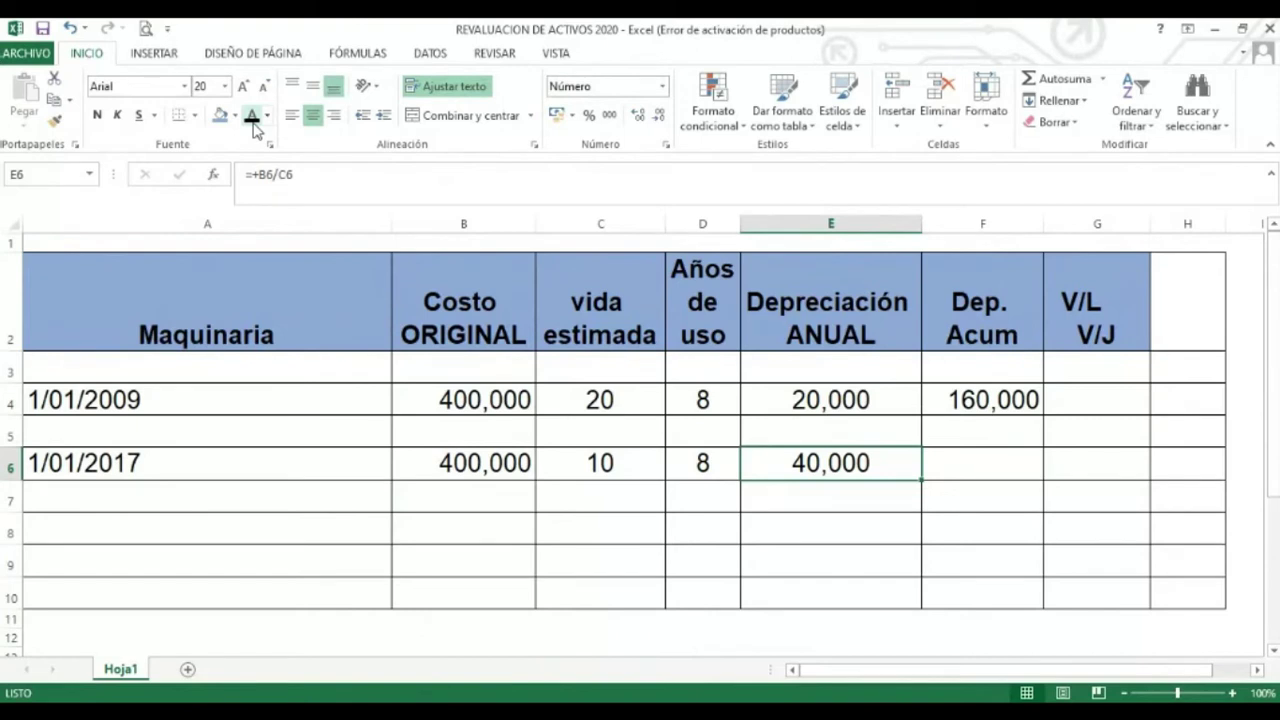
Compare the annual depreciation in E4 and E6, and show the "Dep Acum ( DEFICIENTE )" label in A5 in black
left_click(776, 400)
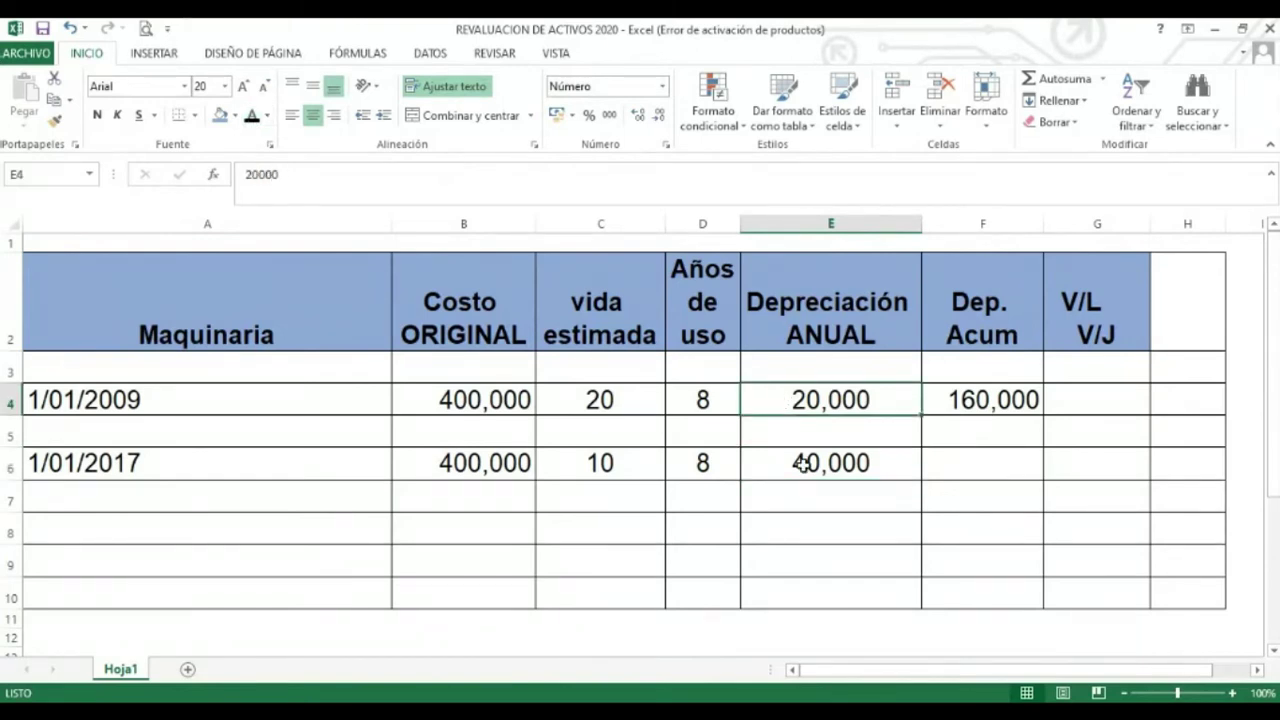
left_click(803, 463)
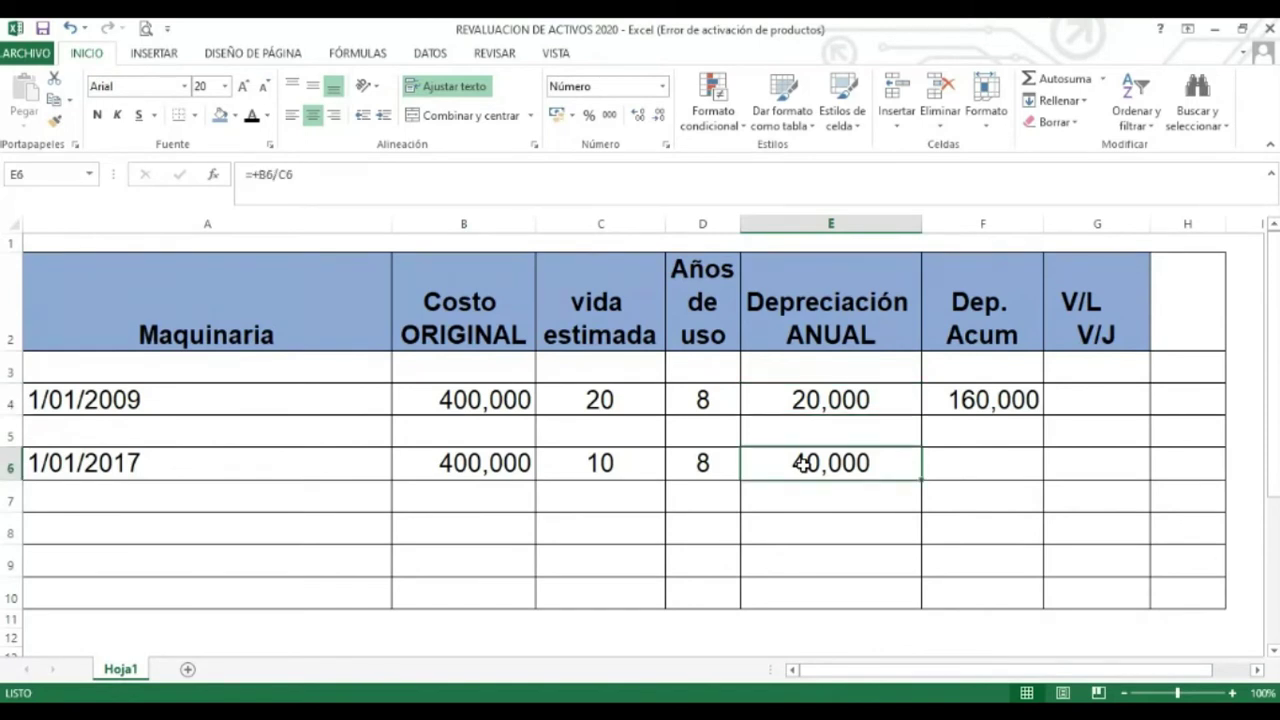
left_click(791, 396)
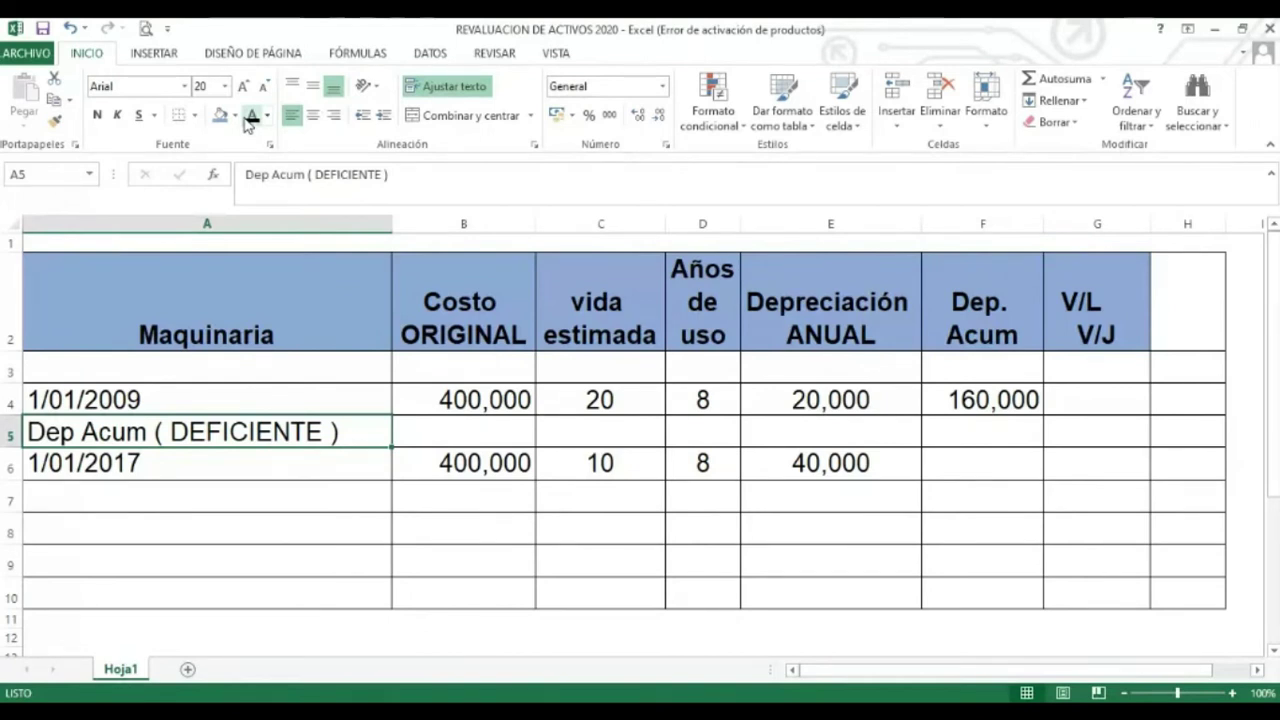
Examine the estimated life in C4 and C6, the 2017 row's annual depreciation and its years of use
key("Right")
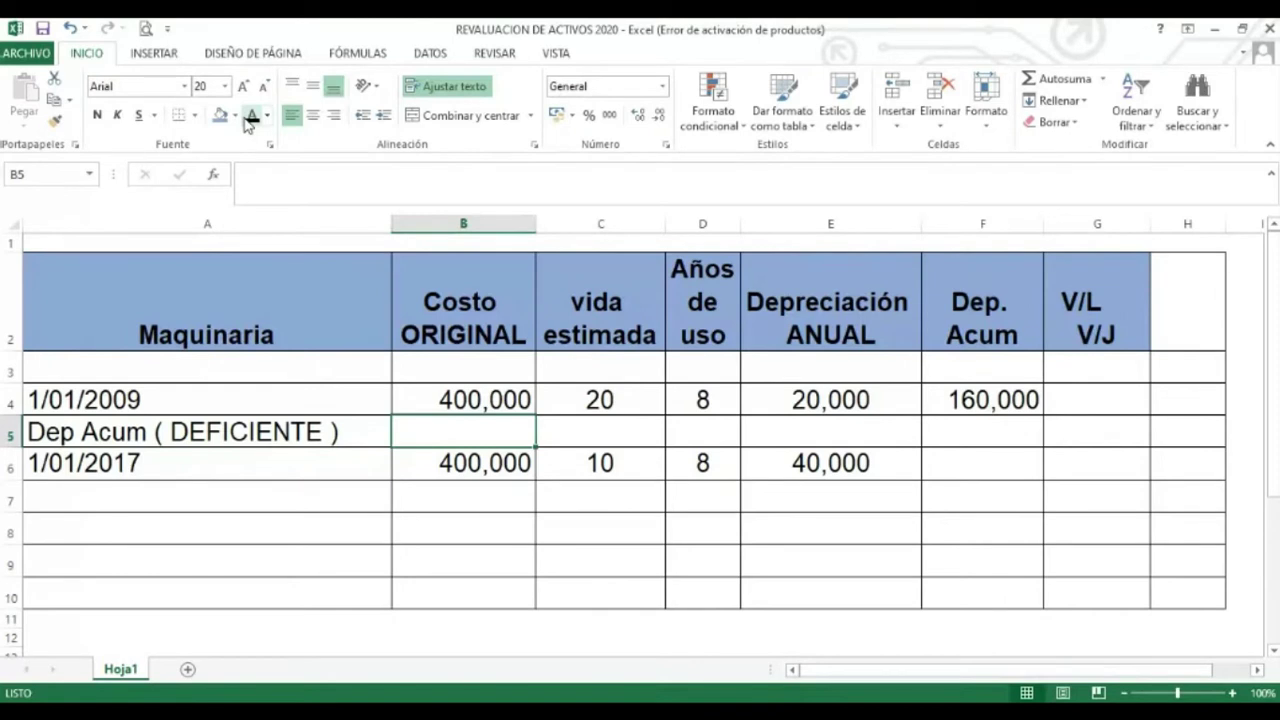
key("Up")
key("Right")
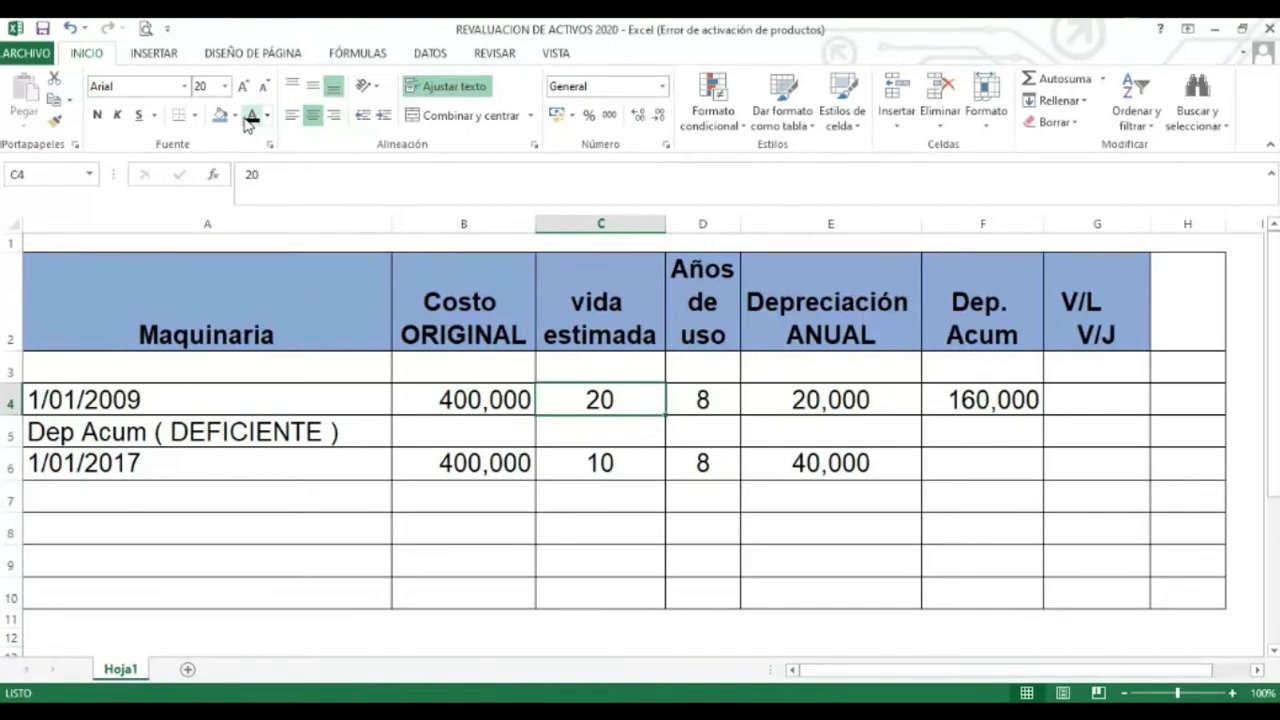
key("Down")
key("Down")
key("Right")
key("Right")
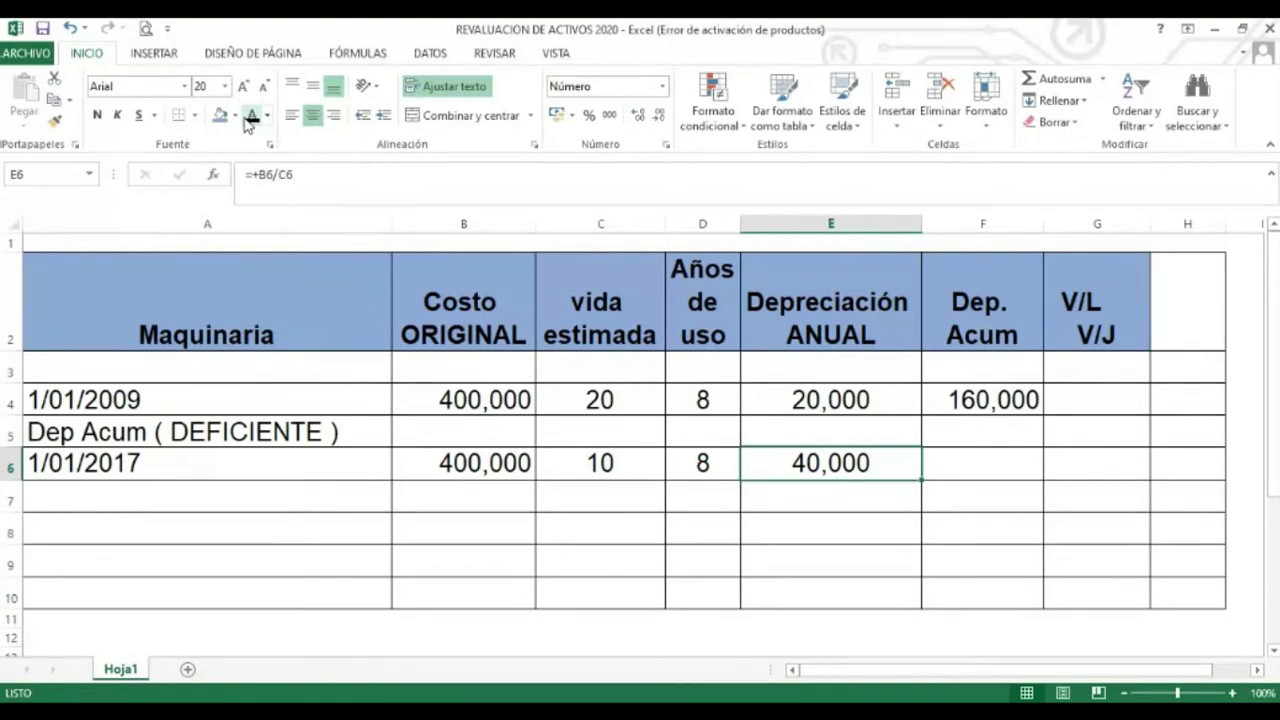
key("Left")
key("Left")
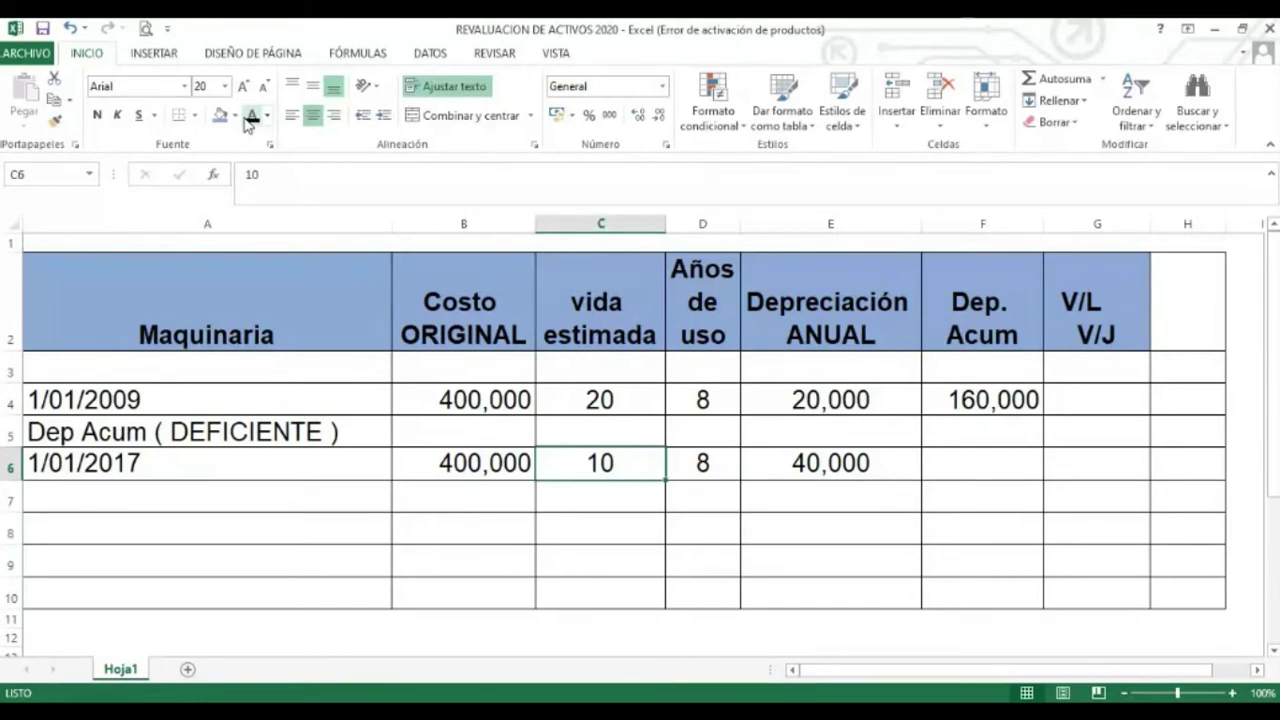
key("Right")
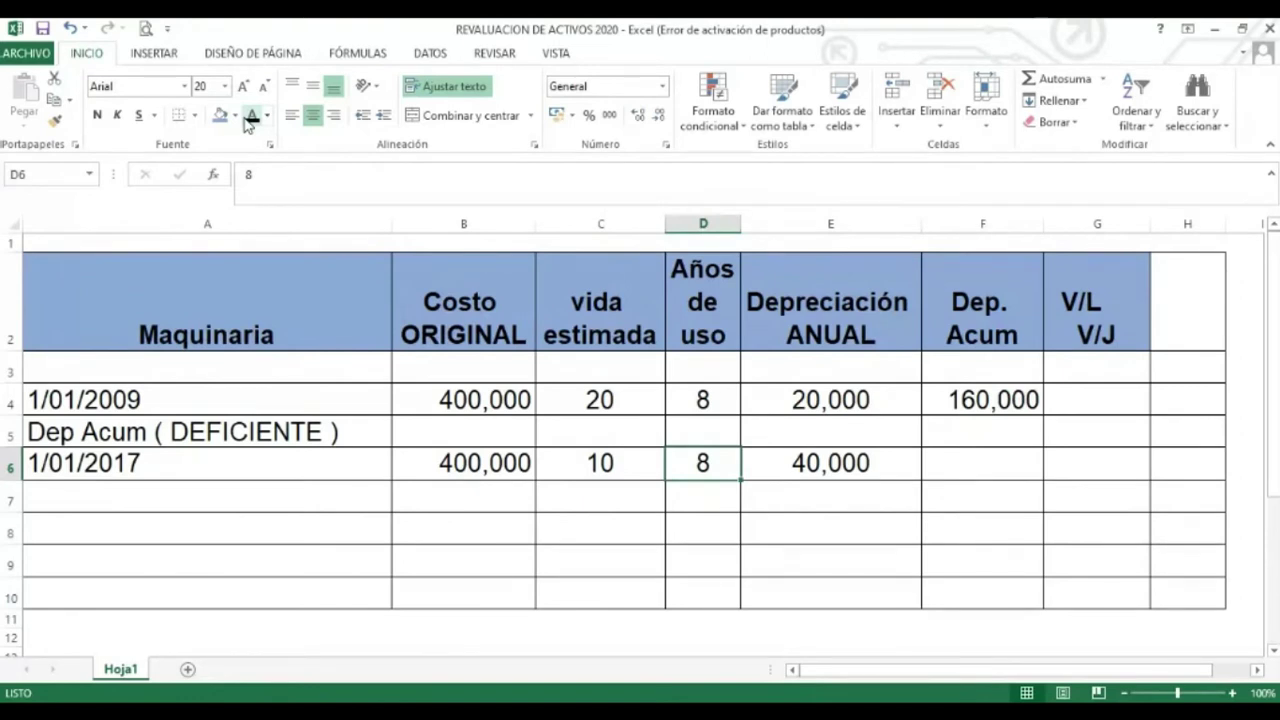
Show the accumulated depreciation of 320,000 in F6 and the deficient amount of 160,000 in F5 in black
key("Right")
key("Right")
type("320,000")
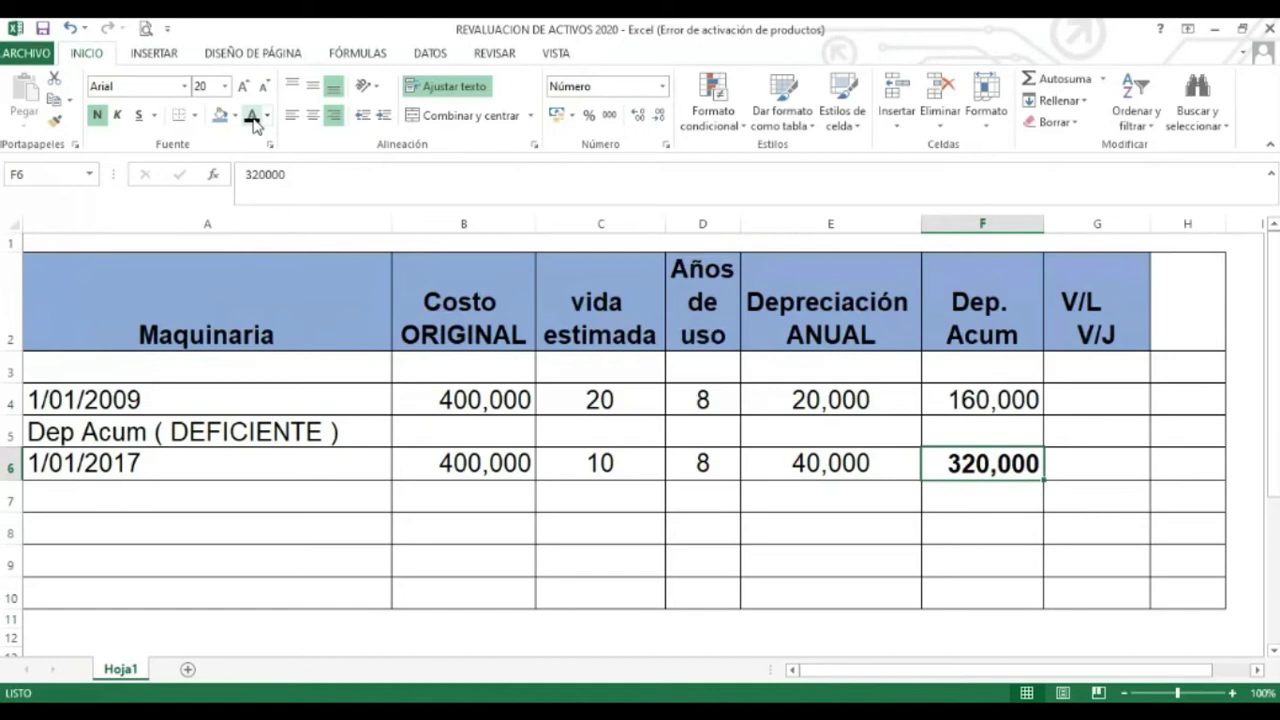
key("Up")
key("ctrl+d")
Examine the deficient depreciation row A5:F5 and the 2017 row's accumulated depreciation, original cost and estimated life
key("Home")
key("shift+Right")
key("shift+Right")
key("shift+Right")
key("shift+Right")
key("shift+Right")
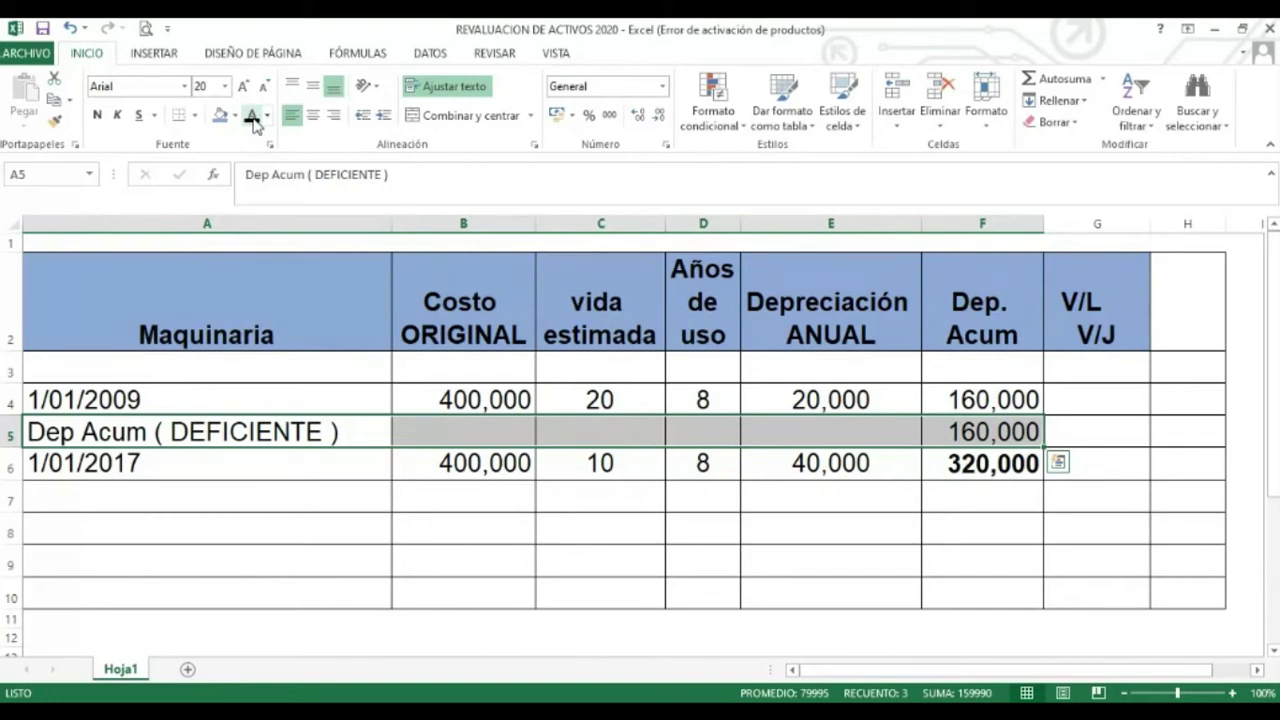
key("Down")
key("Right")
key("Right")
key("Right")
key("Right")
key("Right")
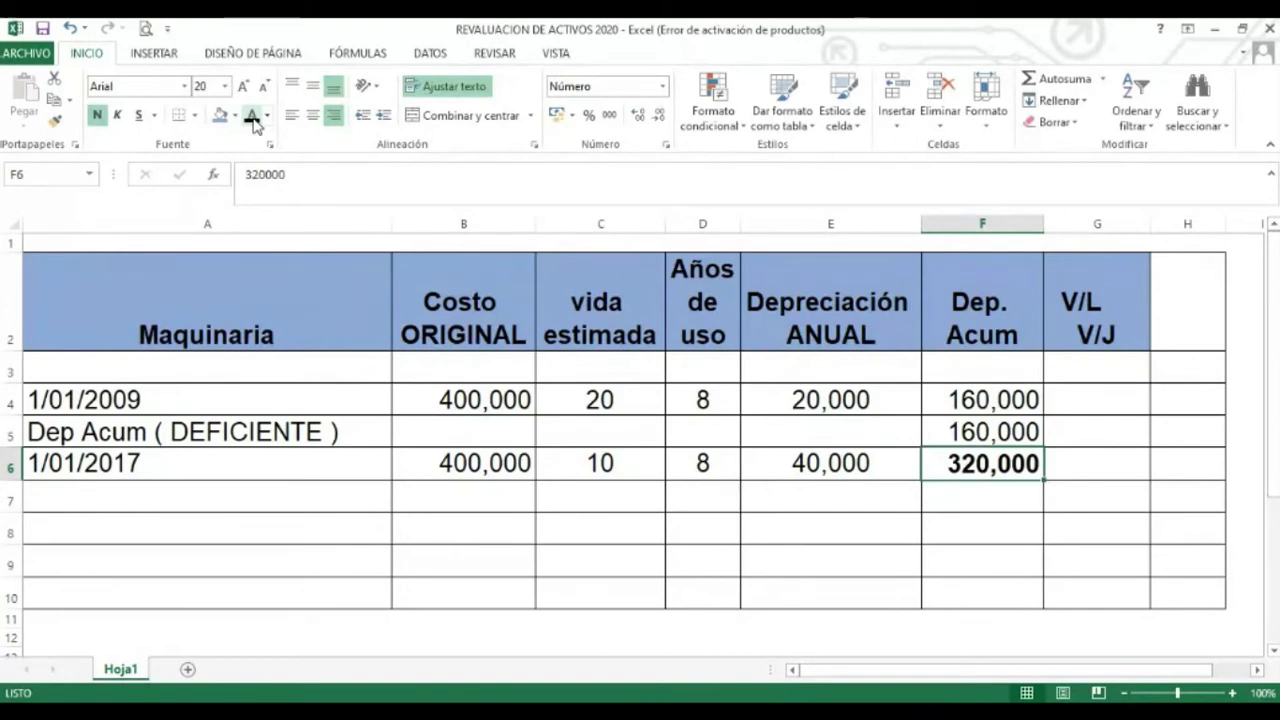
key("Left")
key("Left")
key("Left")
key("Left")
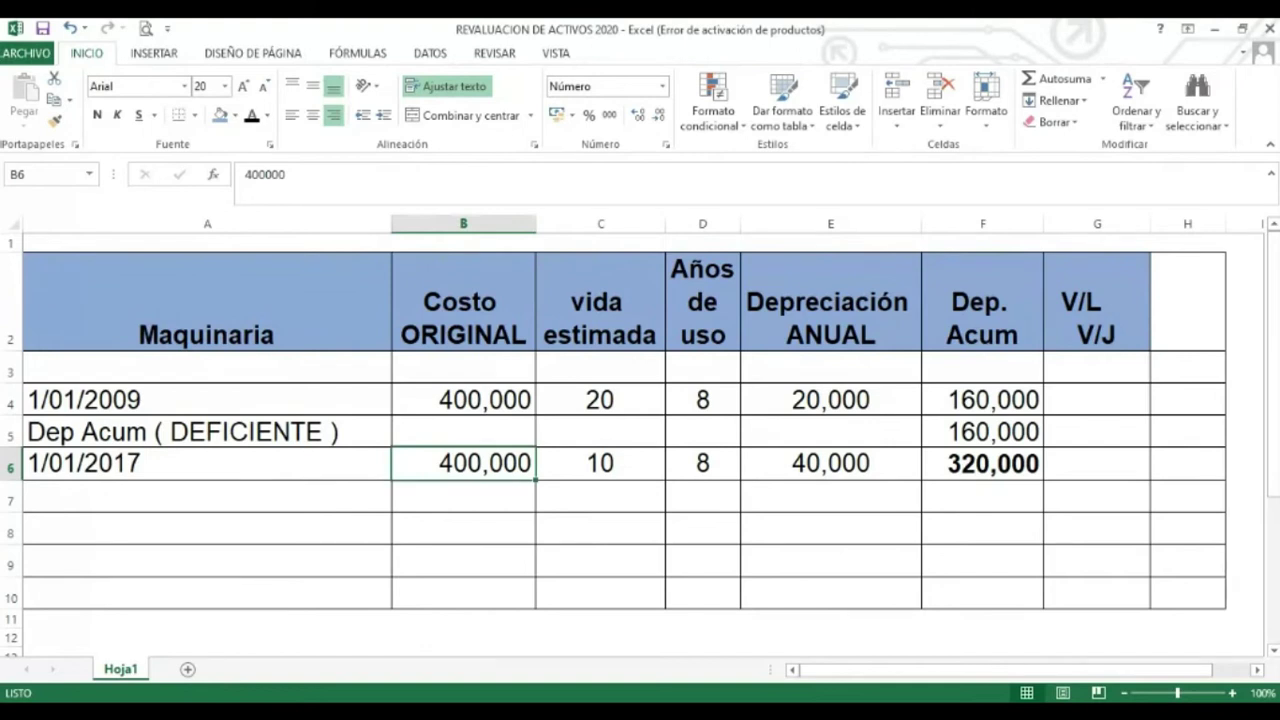
left_click(991, 463)
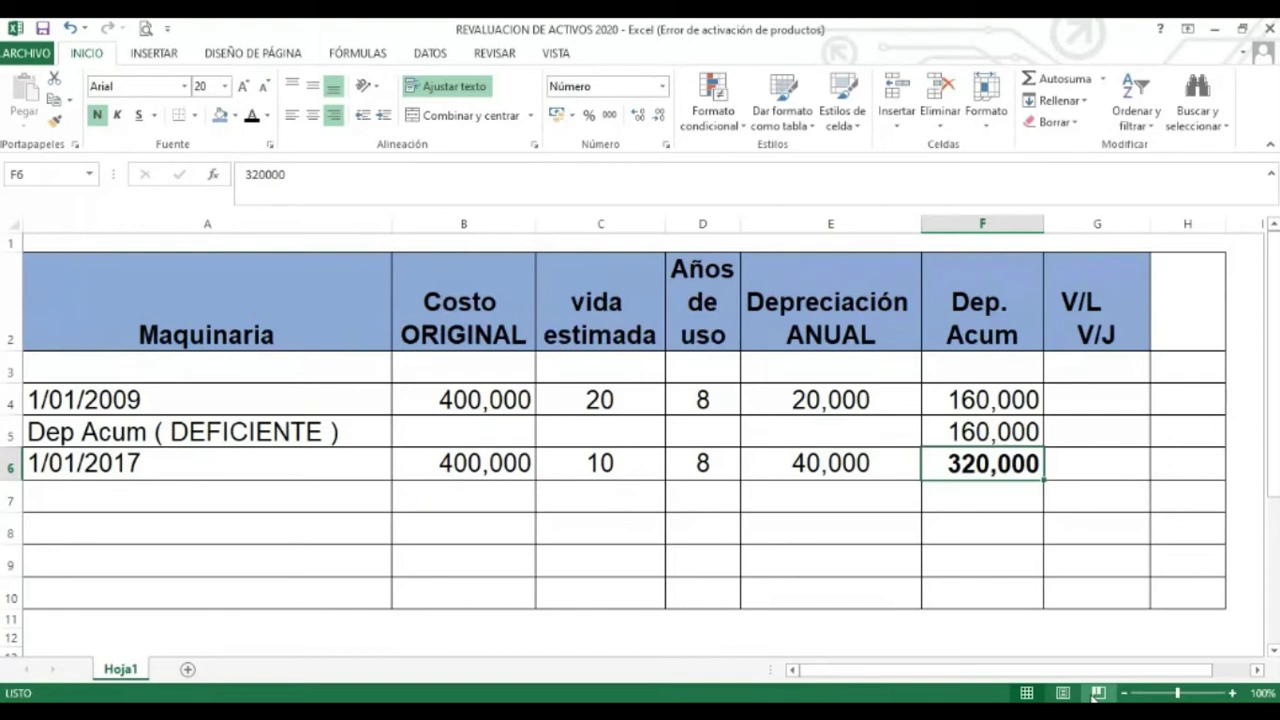
left_click_drag(480, 463, 565, 470)
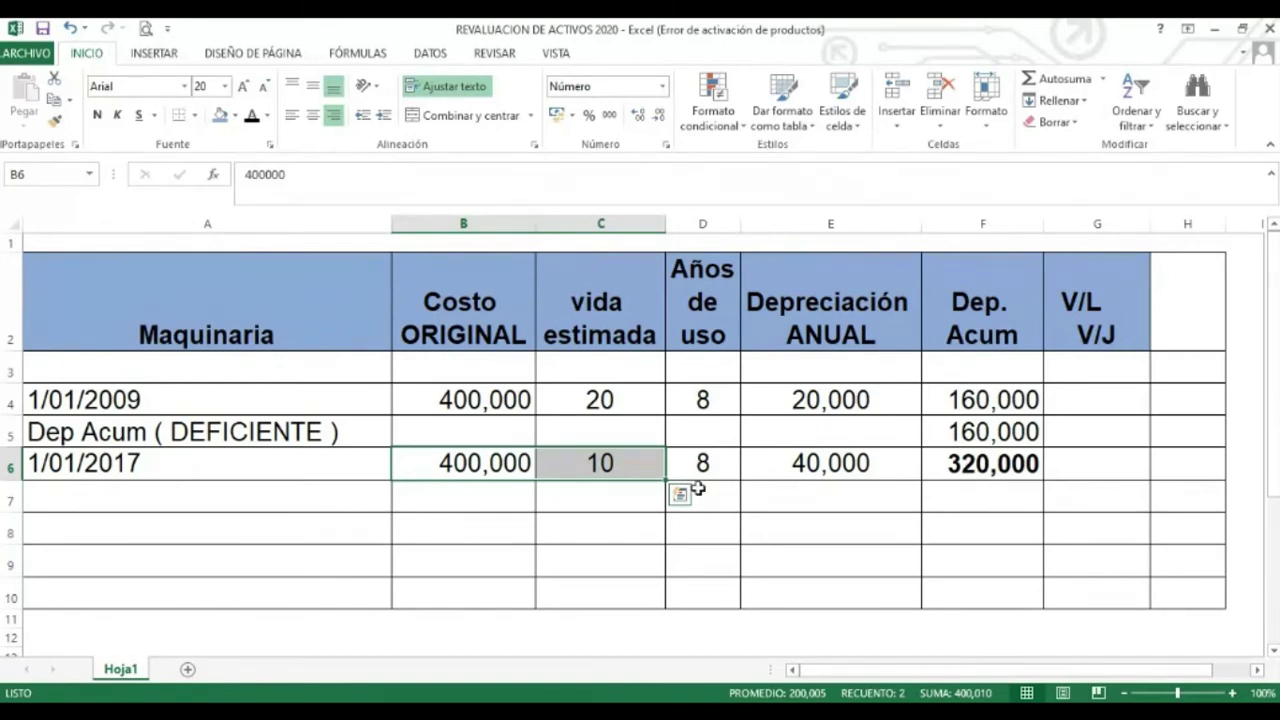
Try the blue fill colour on the 2017 row's annual depreciation in E6
left_click(812, 462)
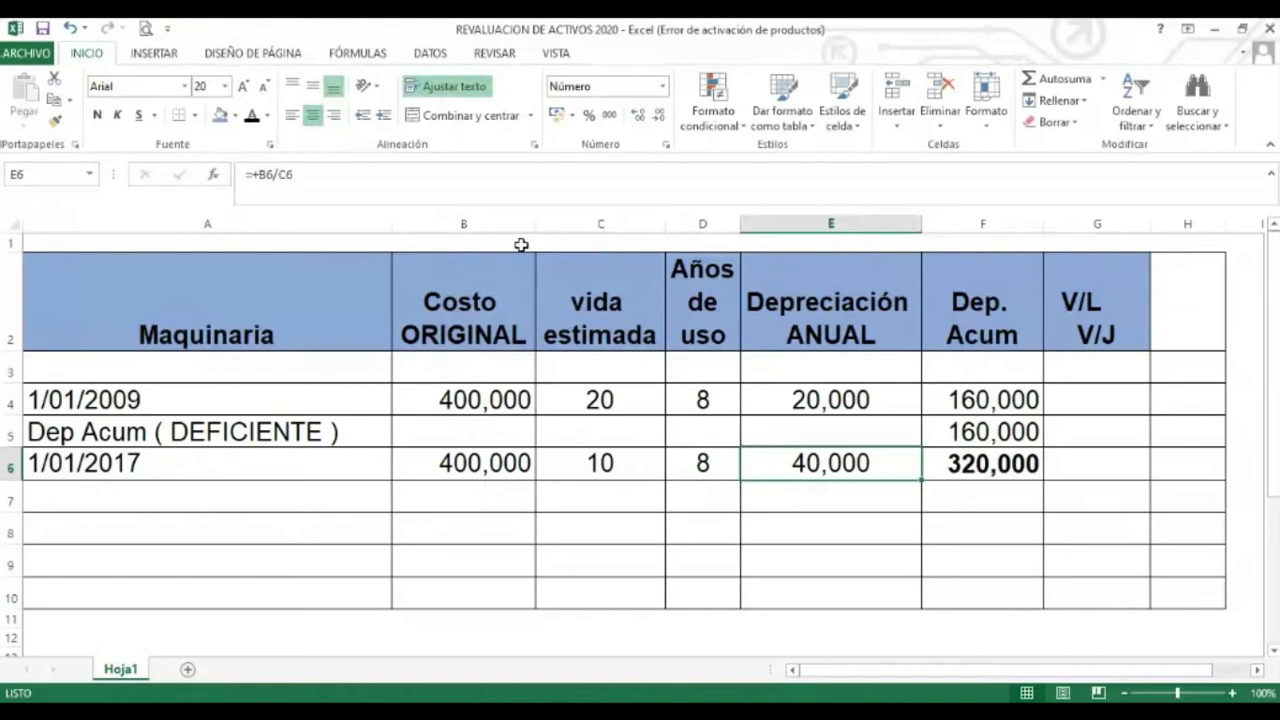
left_click(218, 116)
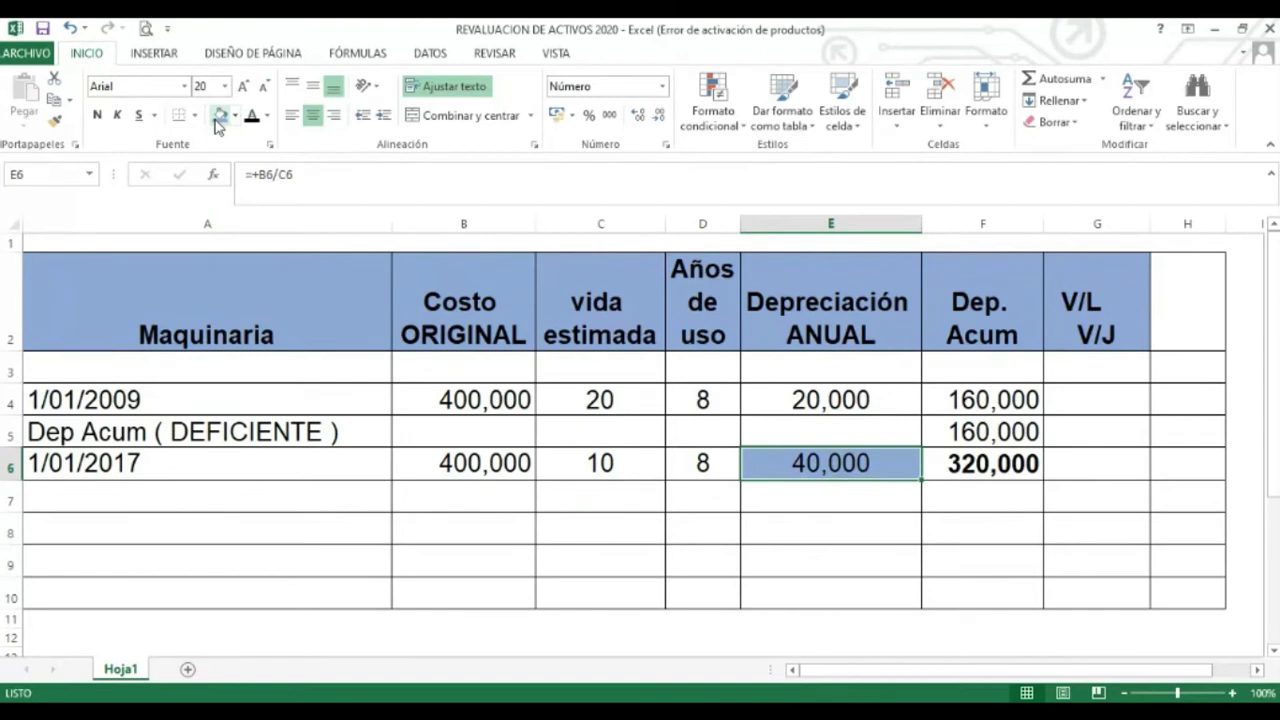
key("Right")
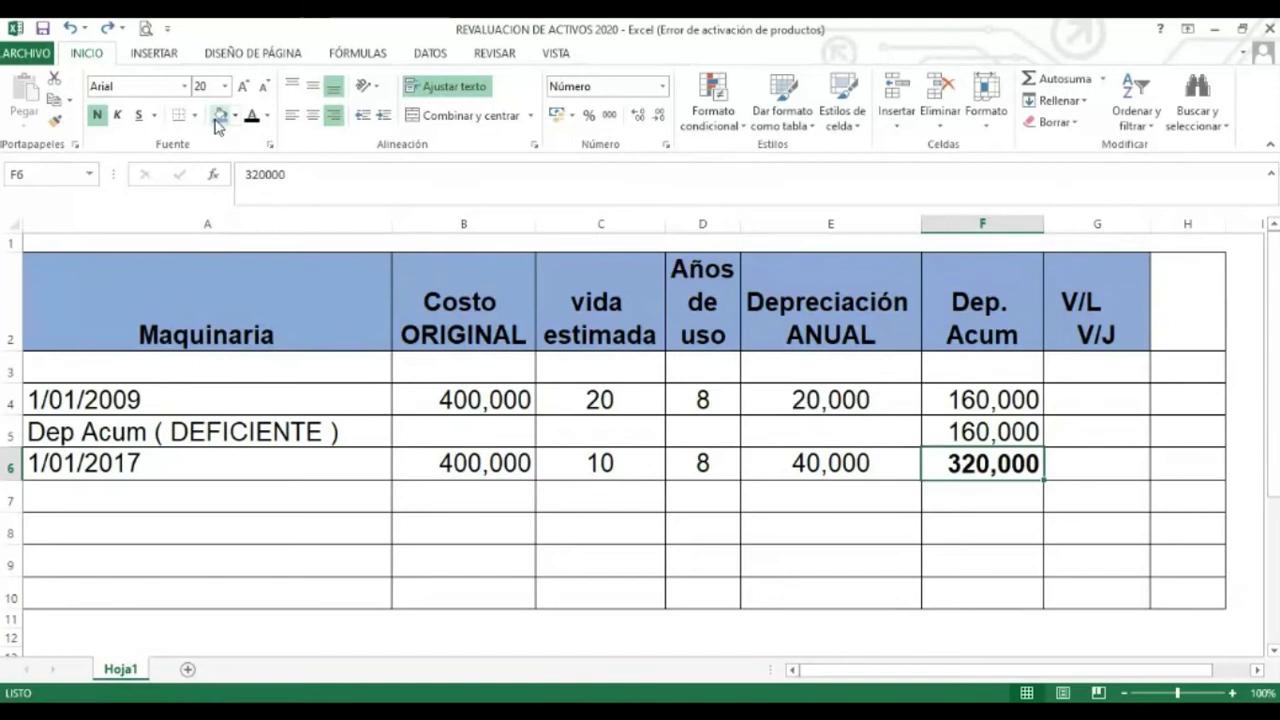
key("alt")
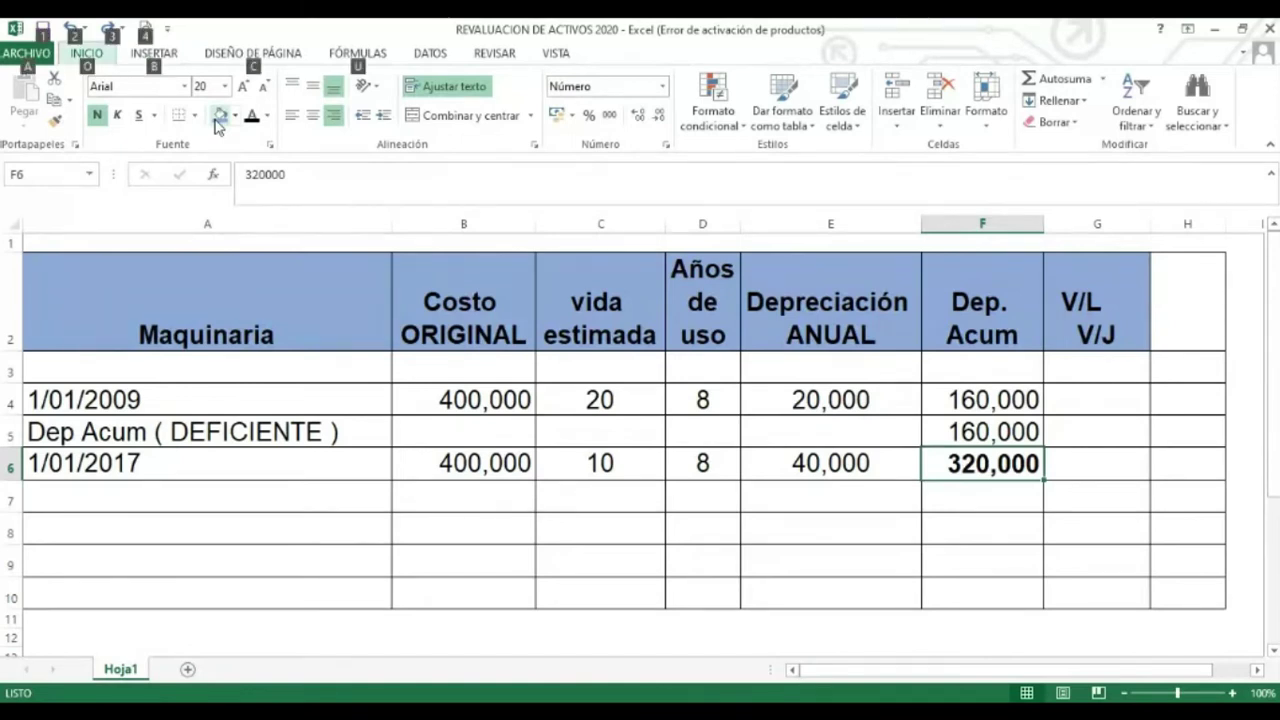
key("alt+Tab")
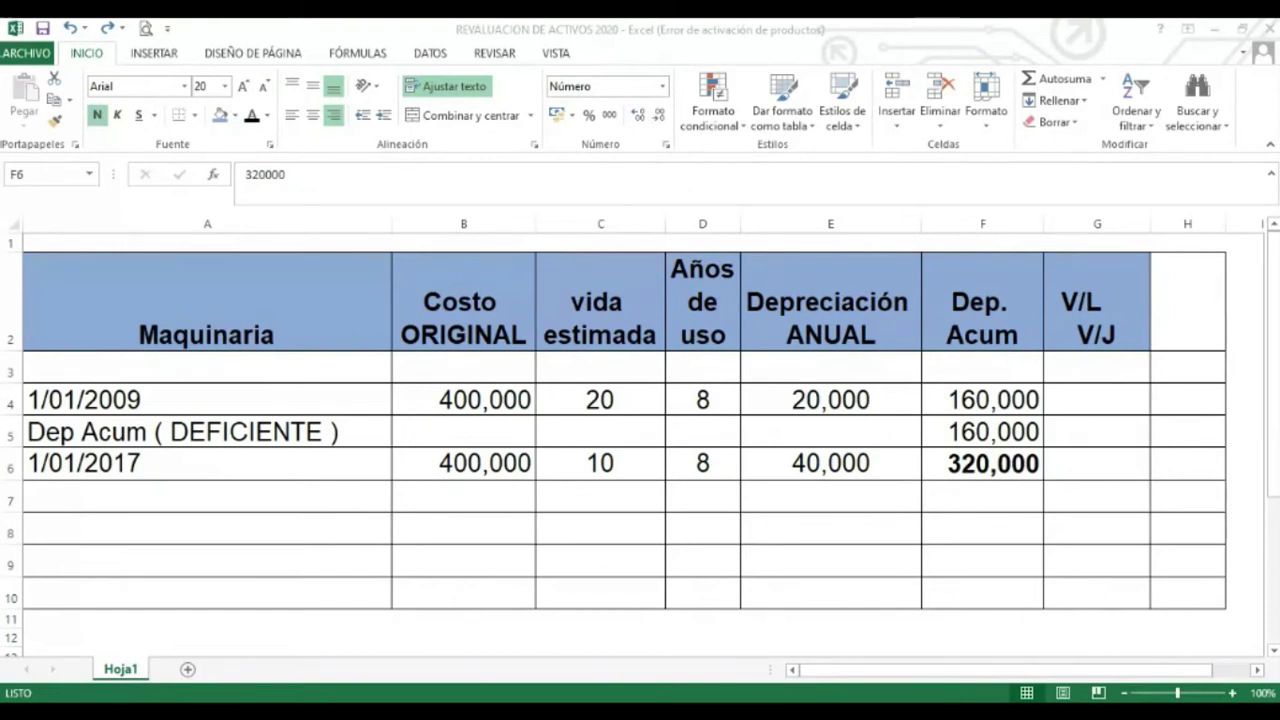
left_click(153, 538)
right_click(153, 538)
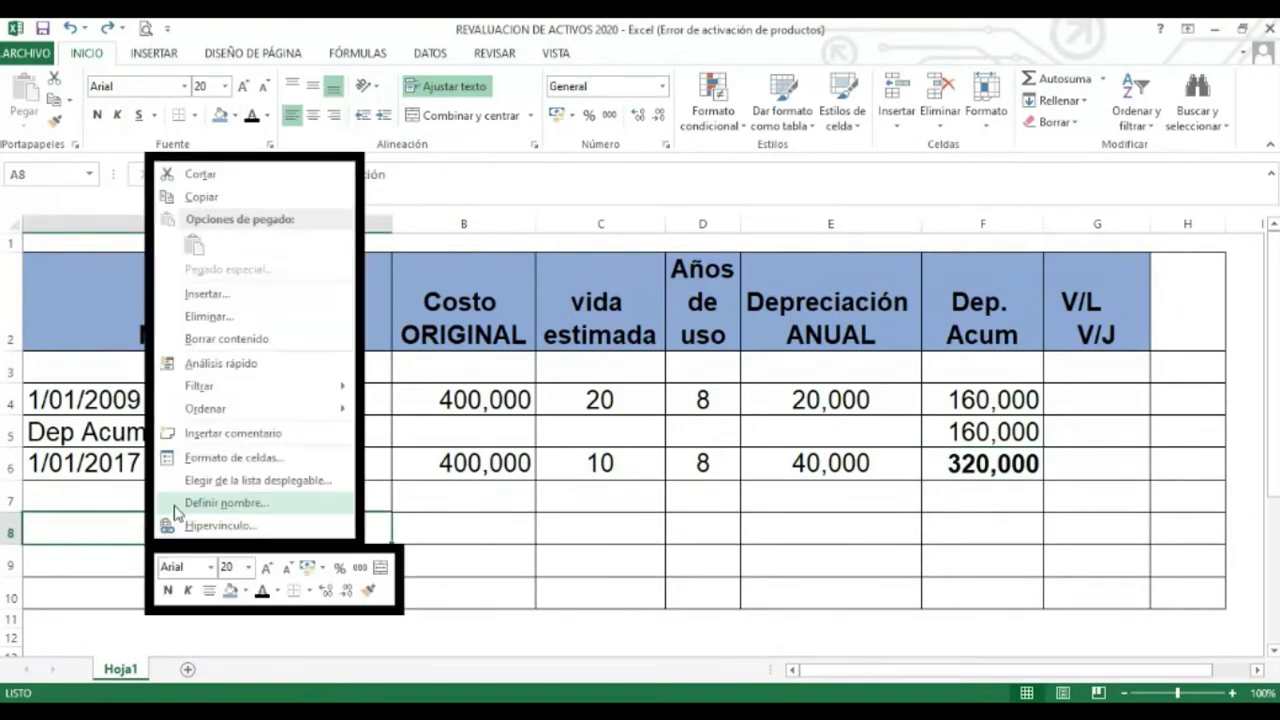
key("Escape")
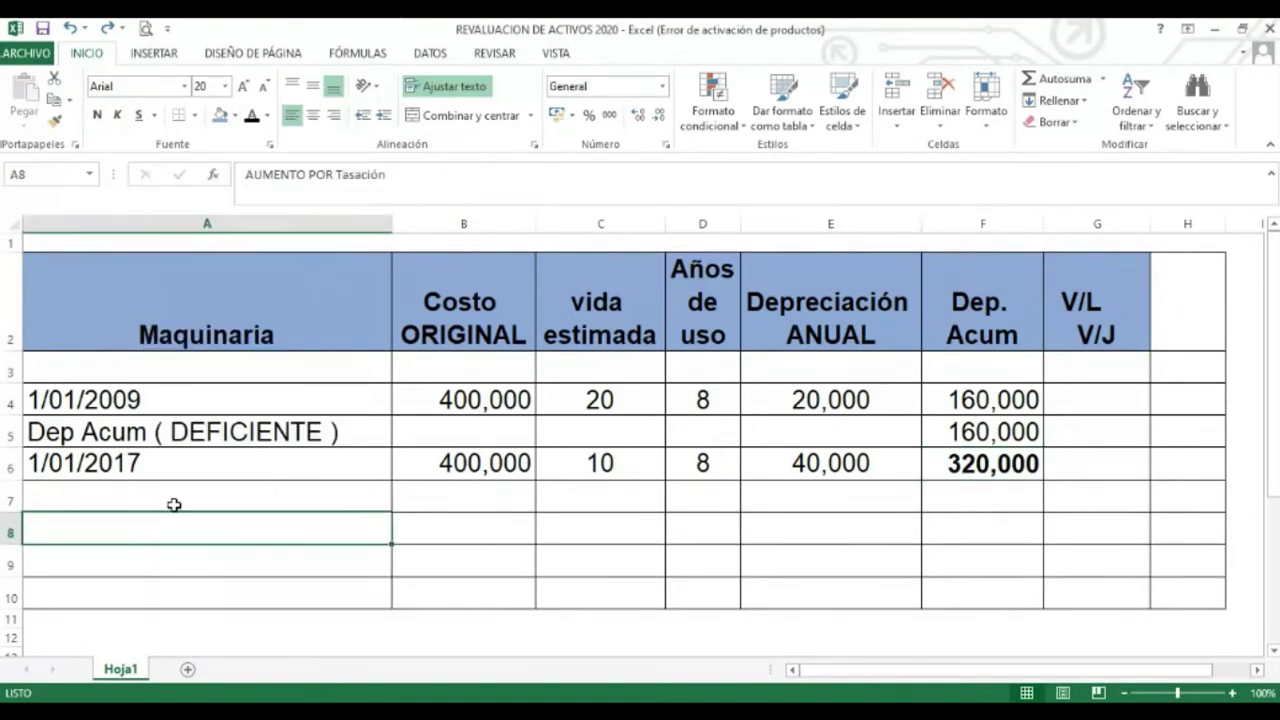
Show the "Costo de reposición" label with its 600,000 in row 9 and the "AUMENTO POR Tasación" label in A8 in black
key("Down")
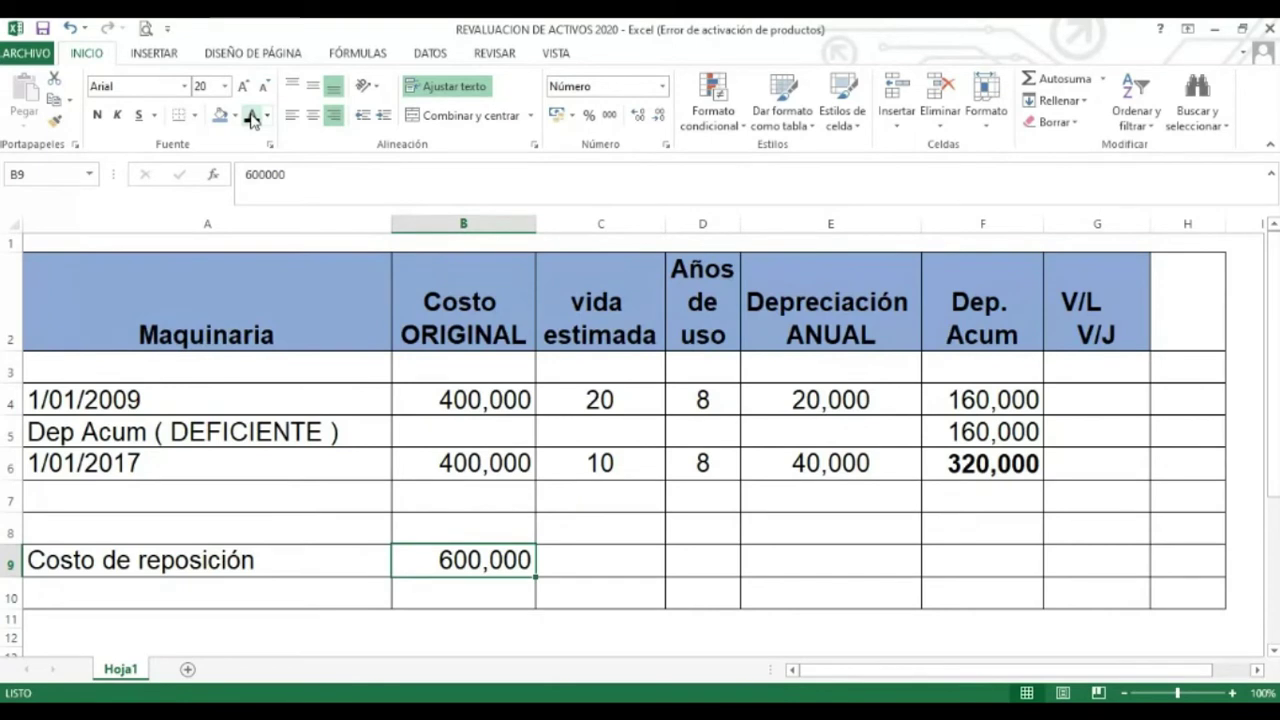
key("Up")
key("Left")
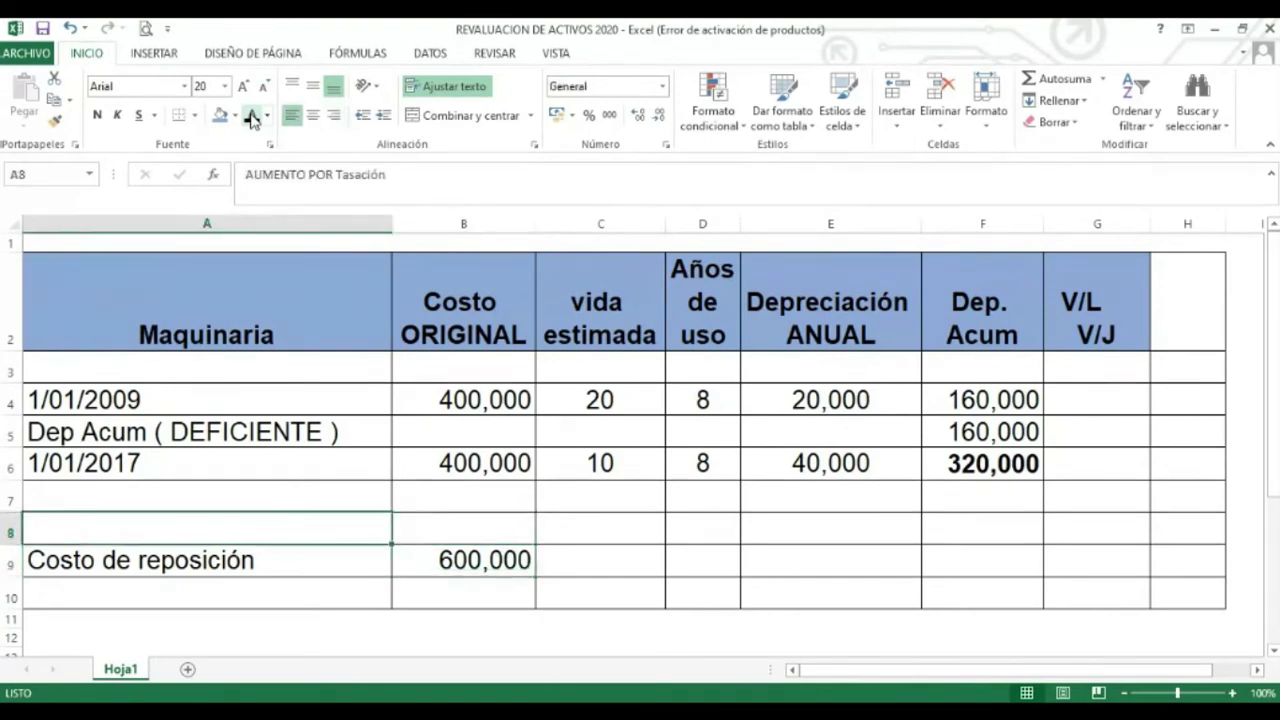
key("Up")
key("Down")
left_click(252, 118)
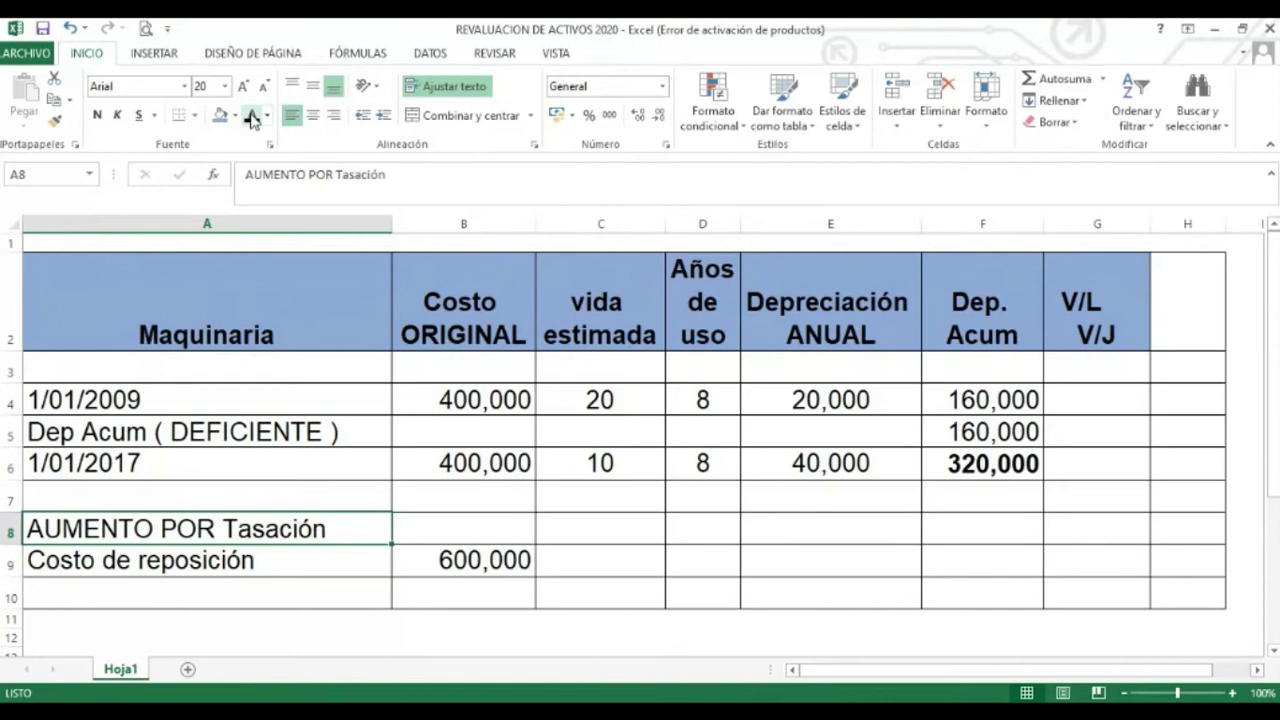
Show the appraisal increase of 200,000 in B8 in black and make the replacement cost in B9 bold
key("Right")
type("200000")
key("ctrl+Return")
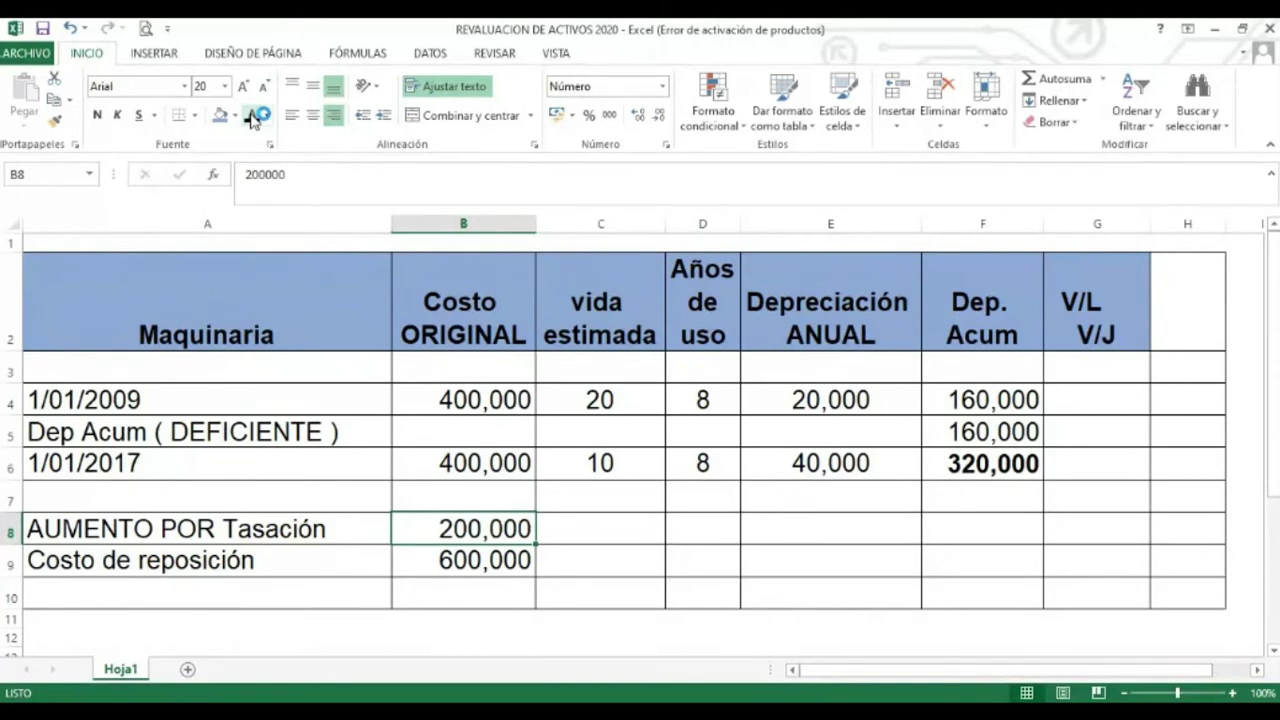
key("Down")
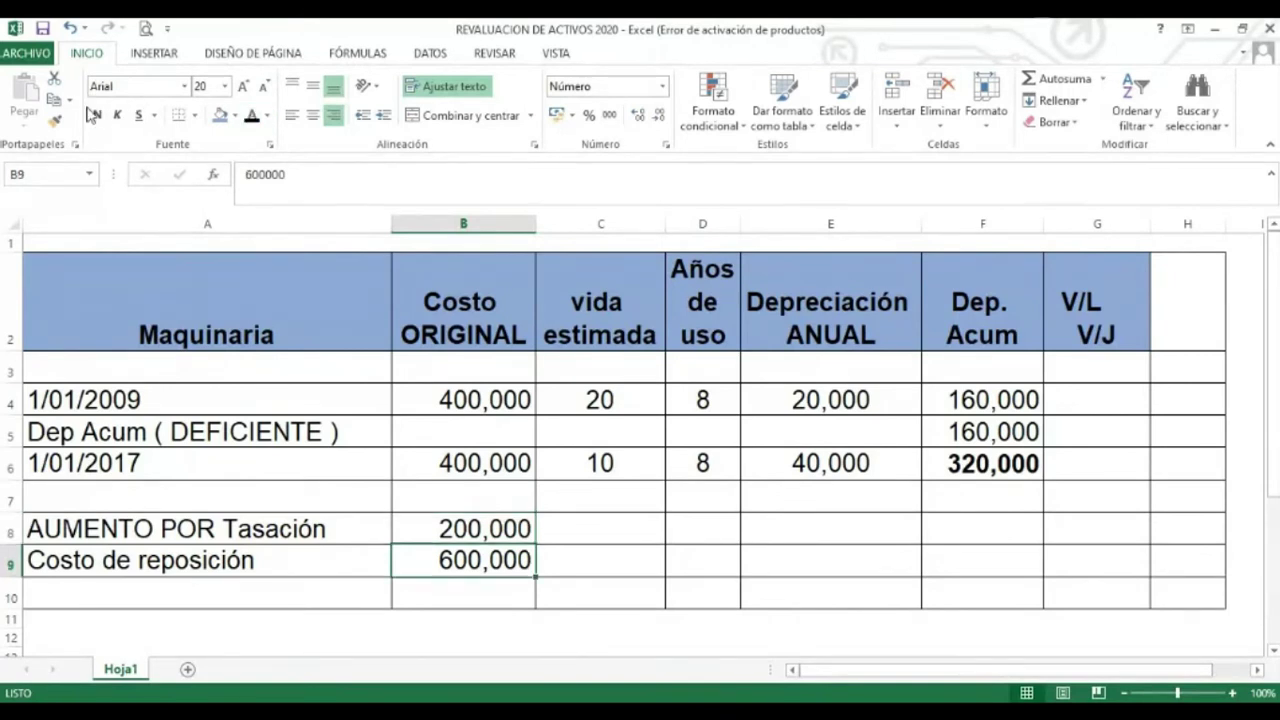
left_click(99, 116)
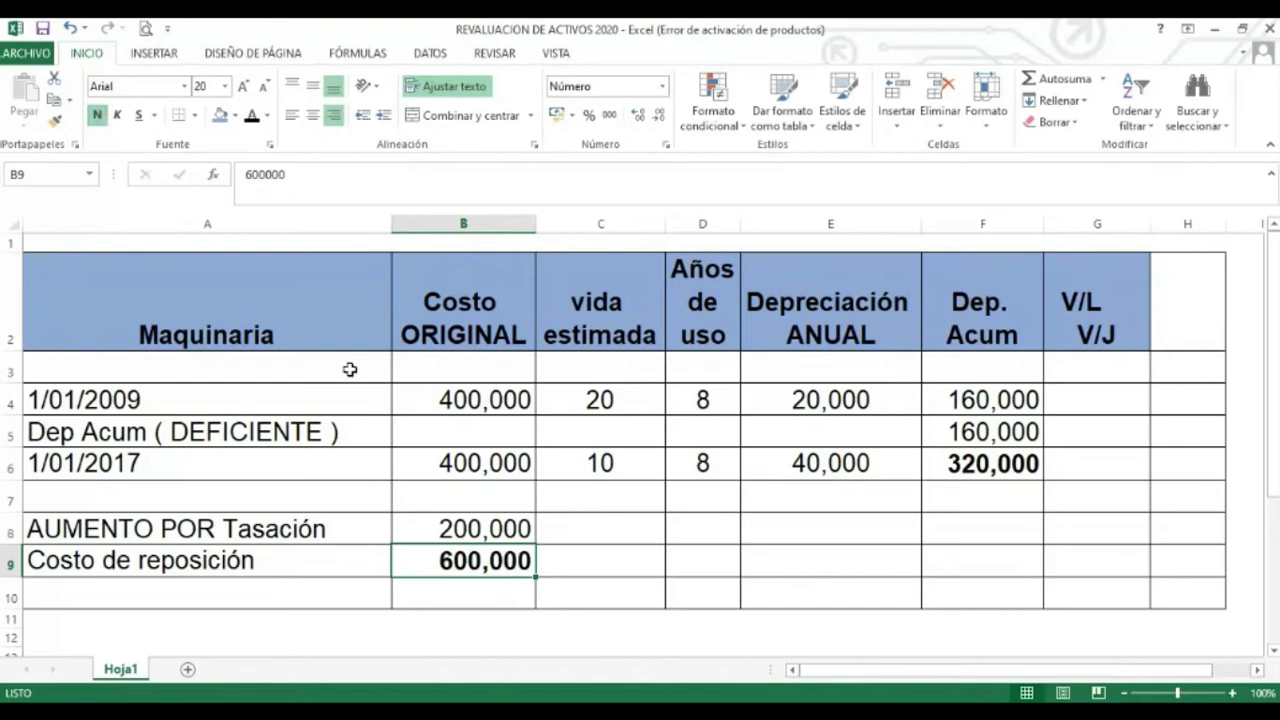
Apply the black font colour to the appraisal increase row's estimated life of 10 in C8 and years of use of 8 in D8
left_click(583, 527)
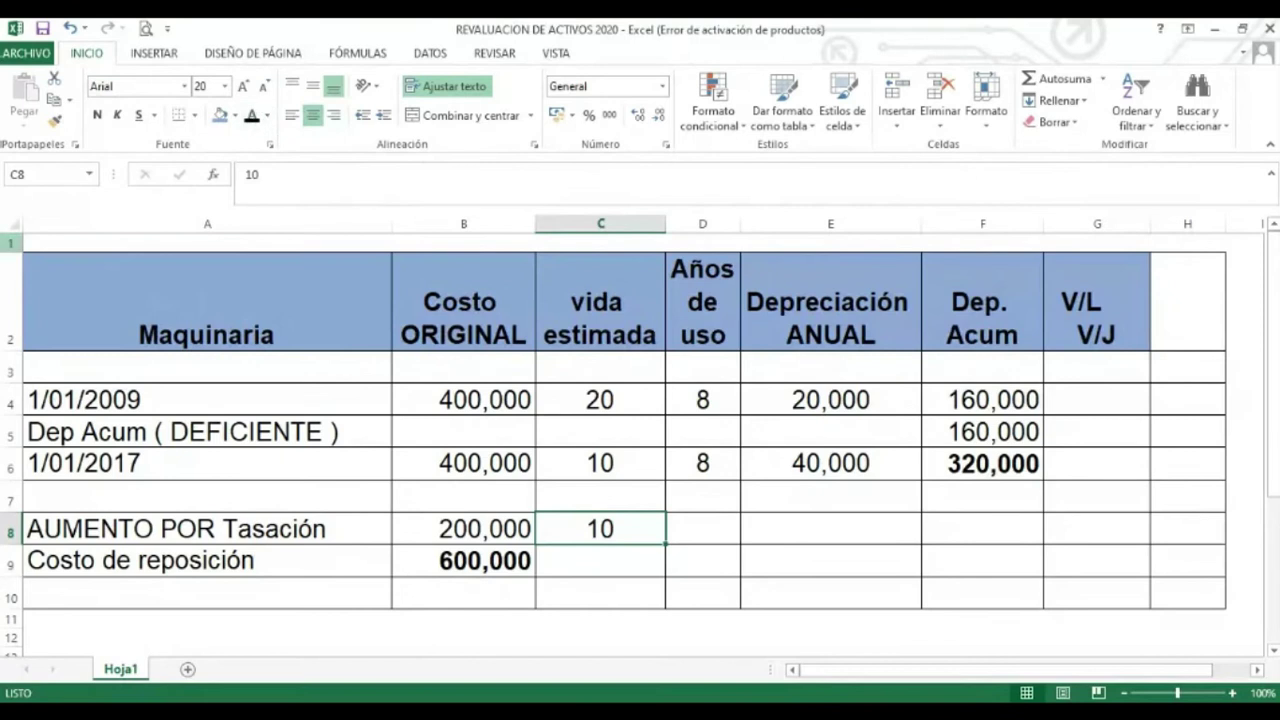
left_click(82, 528)
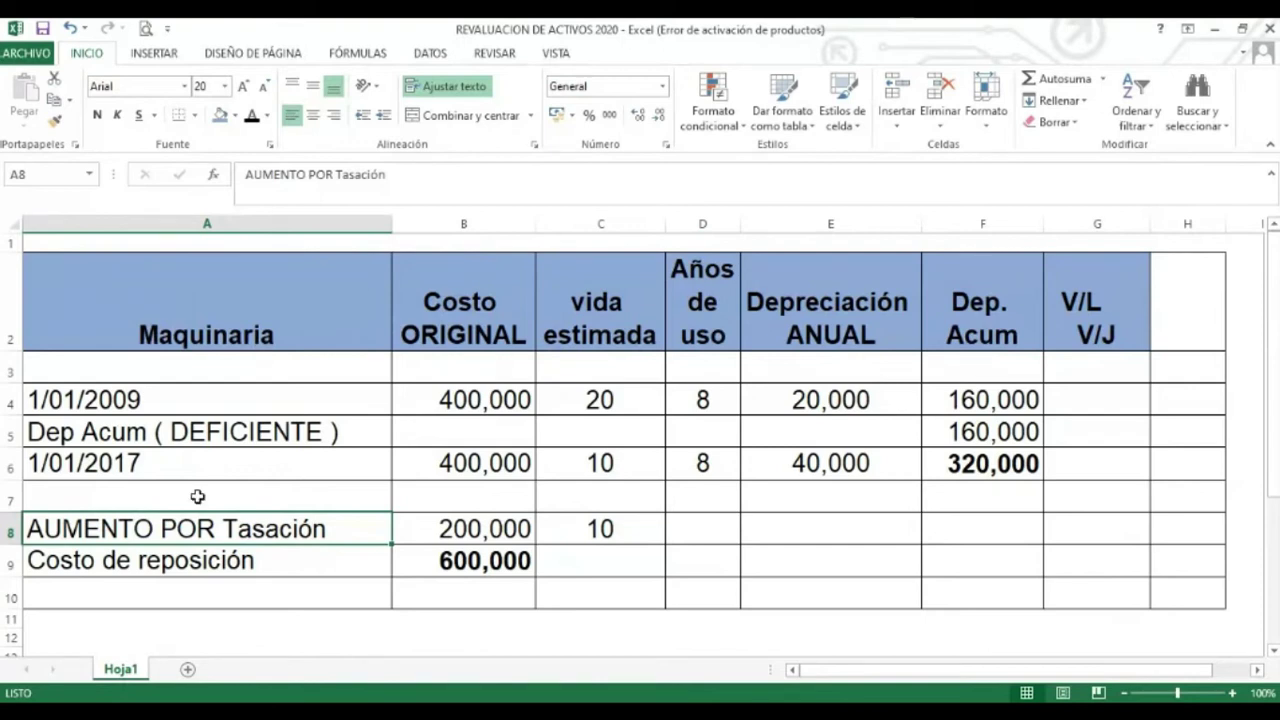
left_click(174, 558)
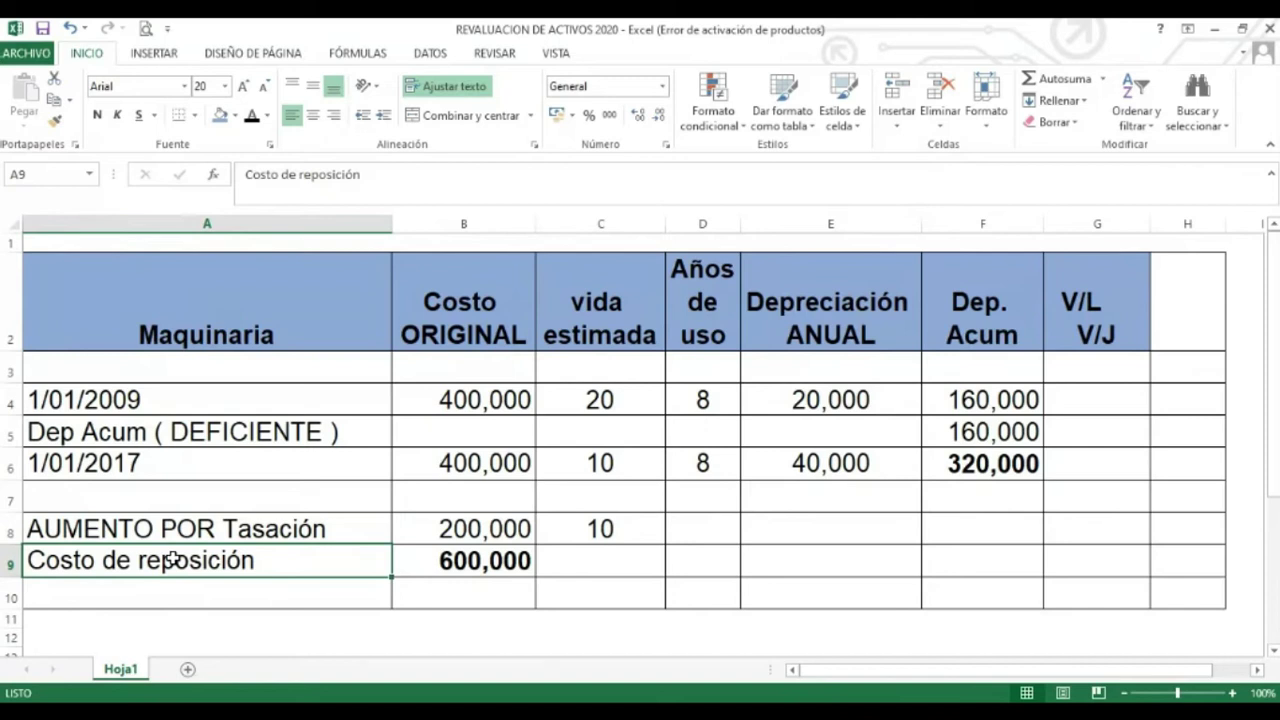
left_click(569, 521)
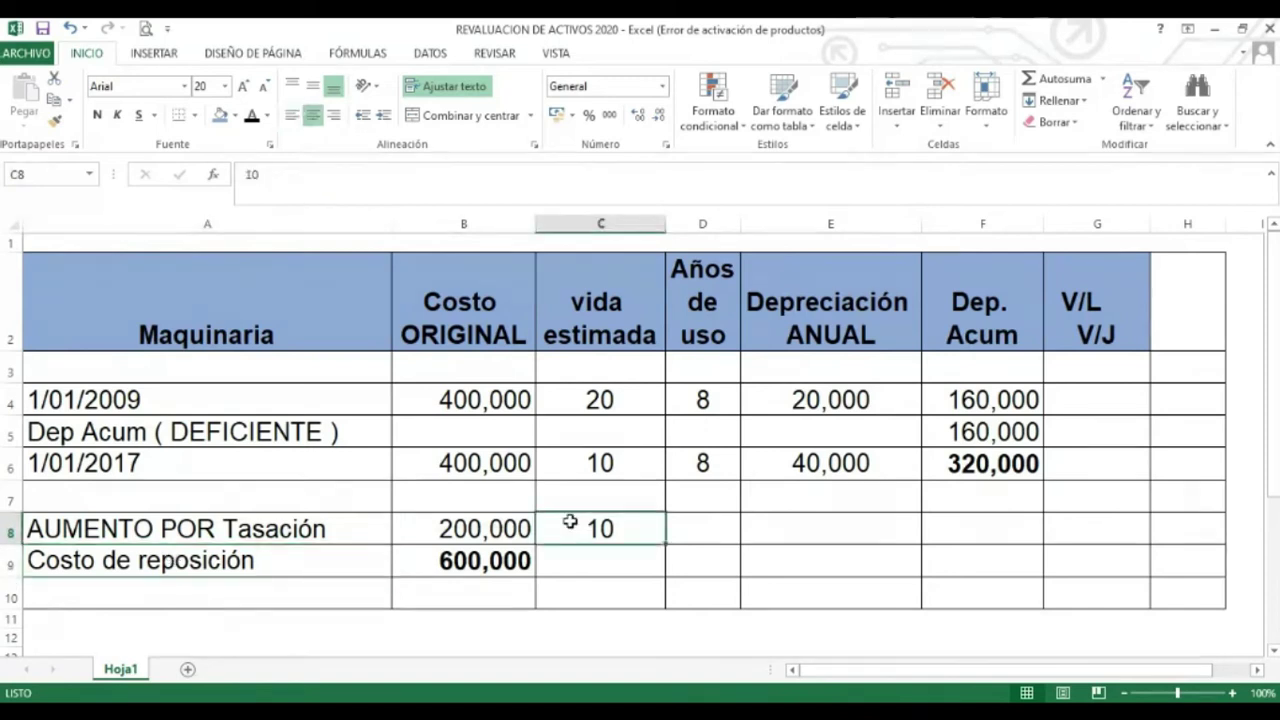
key("Left")
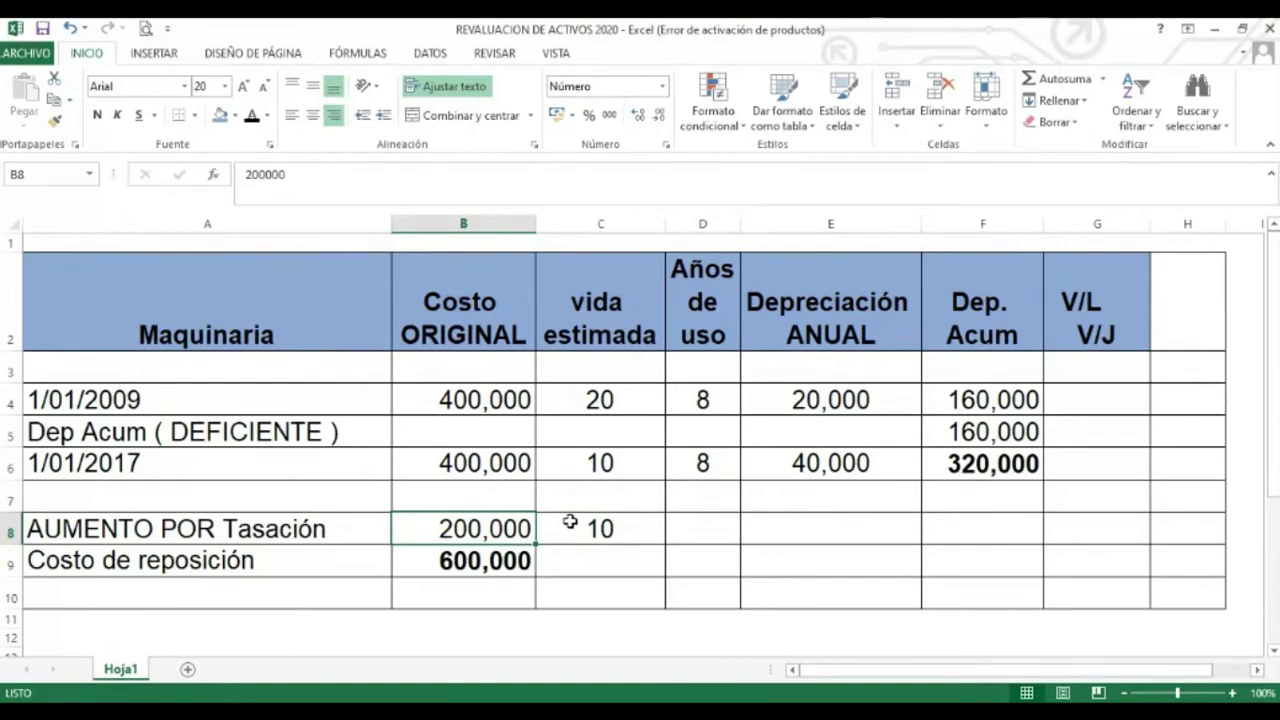
left_click(570, 521)
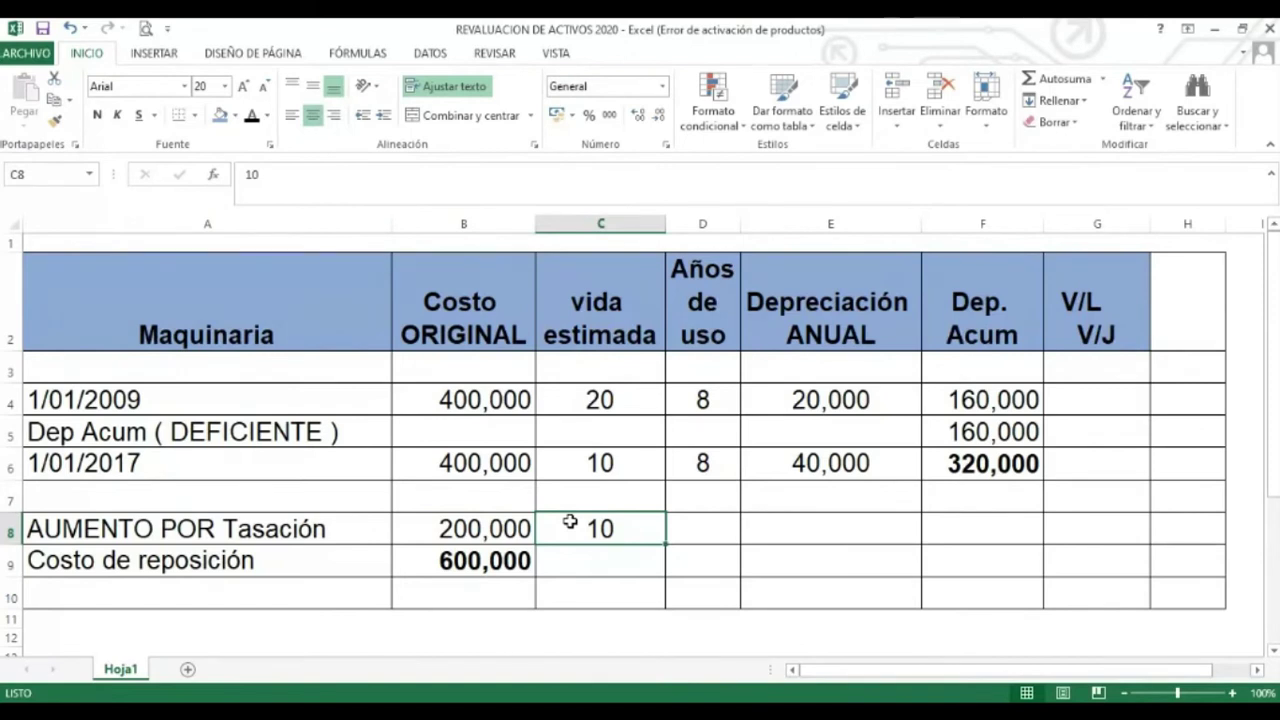
key("Right")
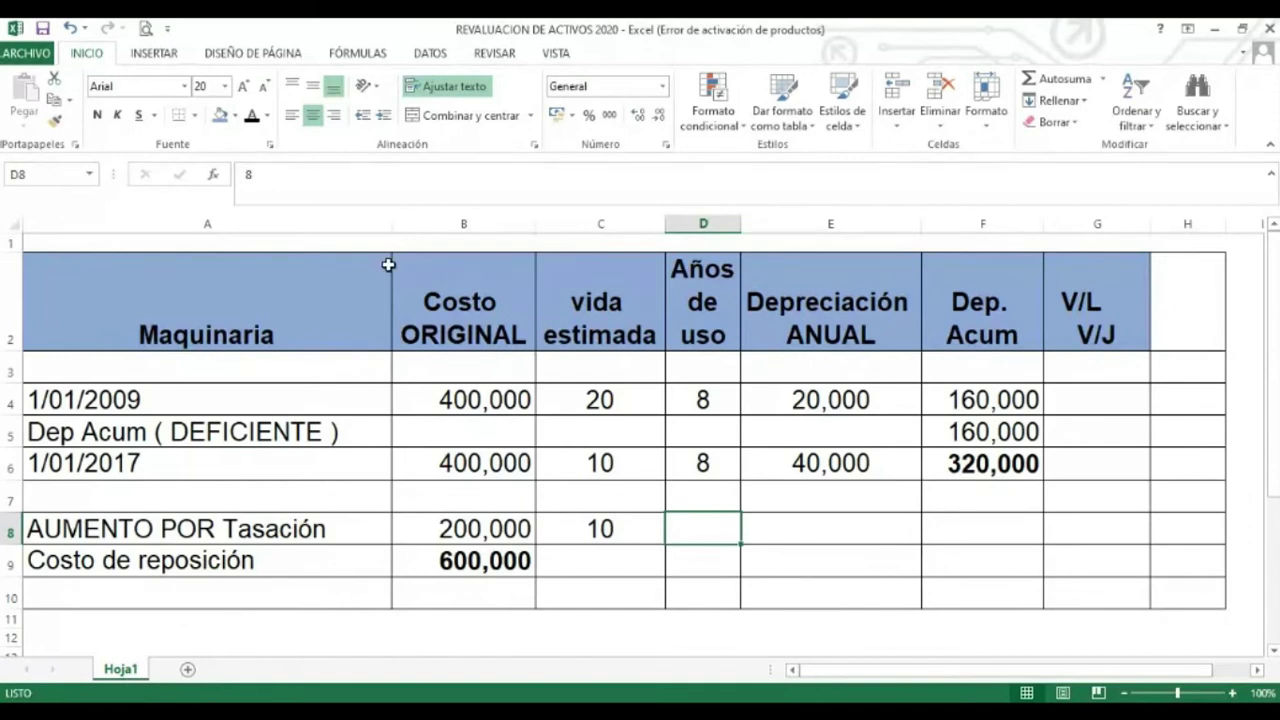
left_click(252, 118)
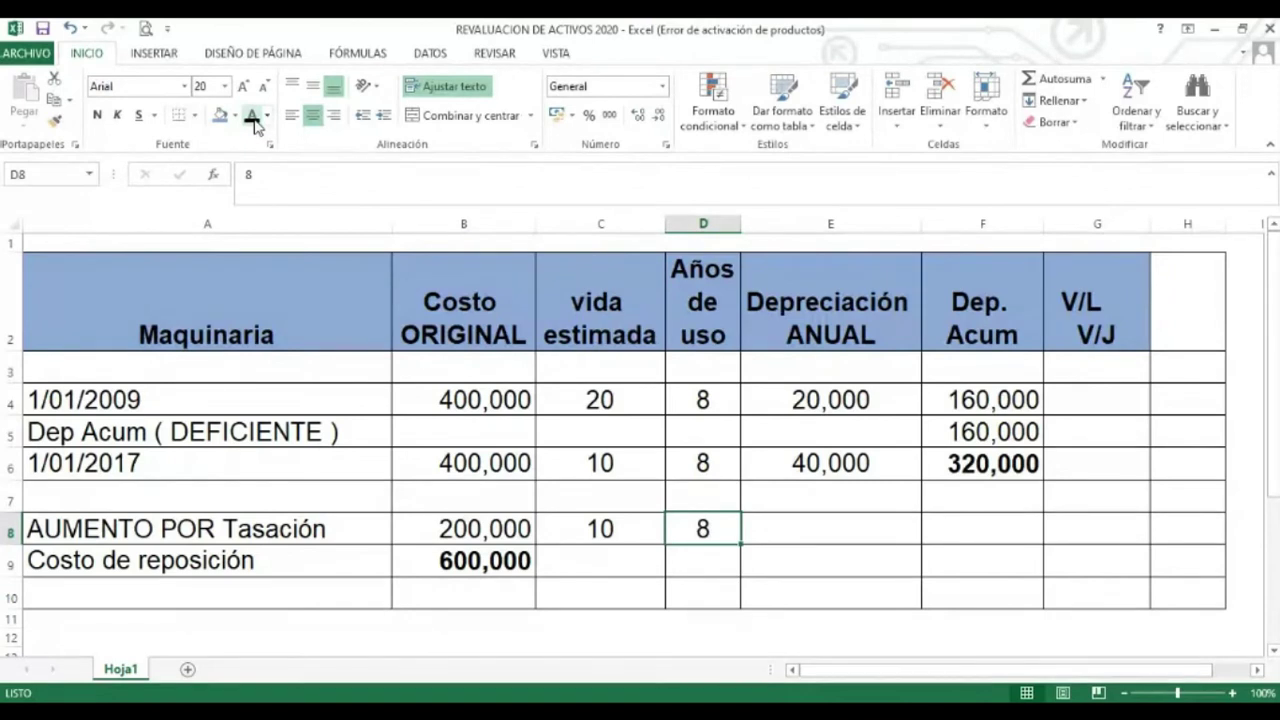
Show the appraisal increase row's annual depreciation of 20,000 in E8 and accumulated depreciation of 160,000 in F8 in black
left_click(790, 303)
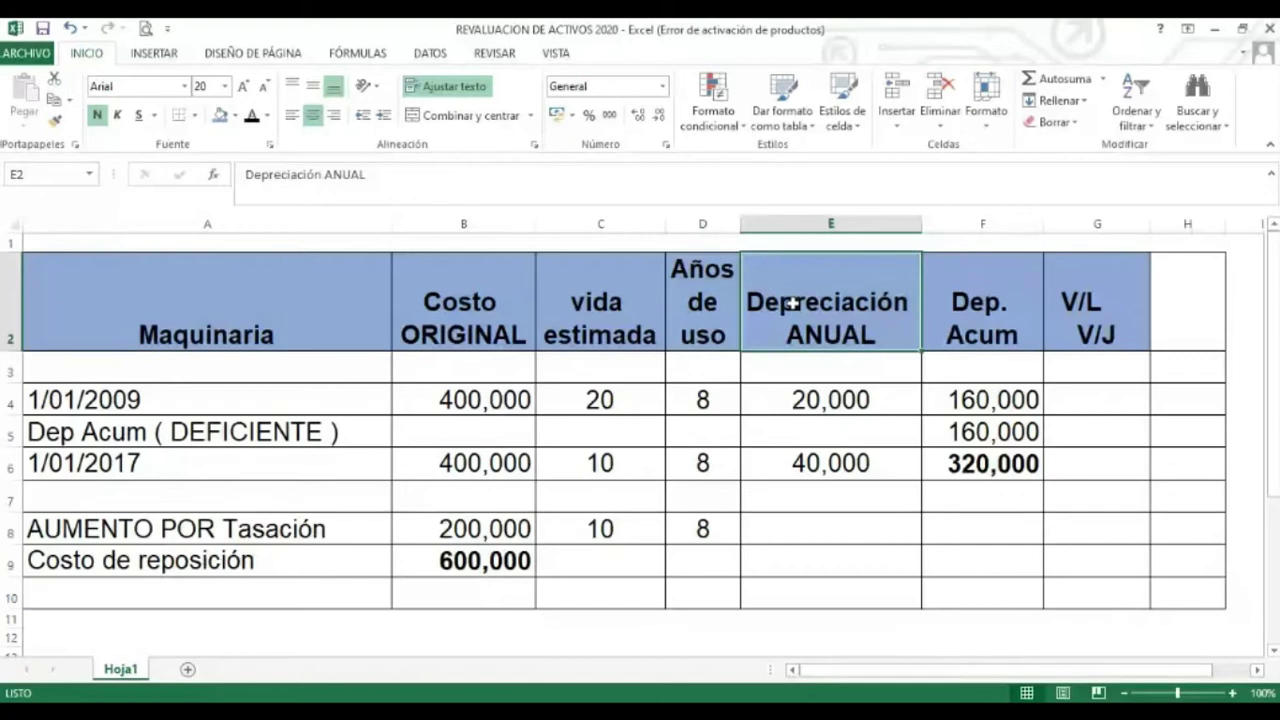
left_click(800, 530)
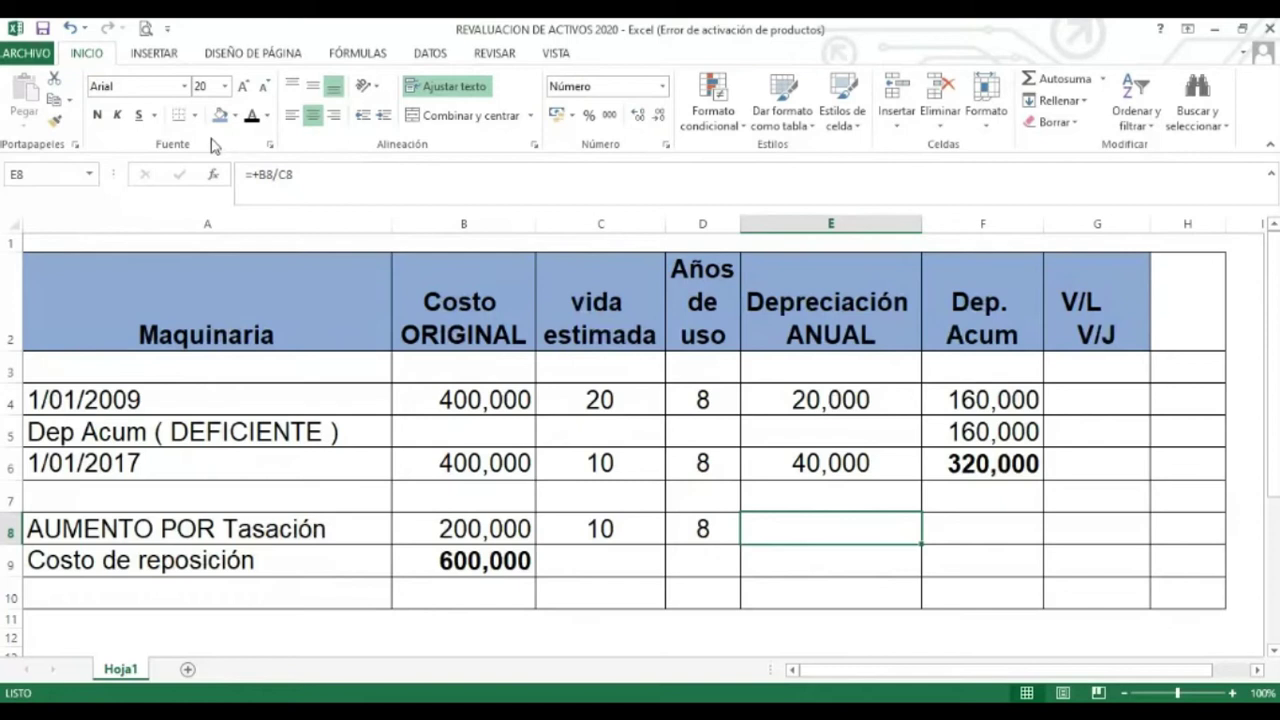
left_click(252, 117)
key("Up")
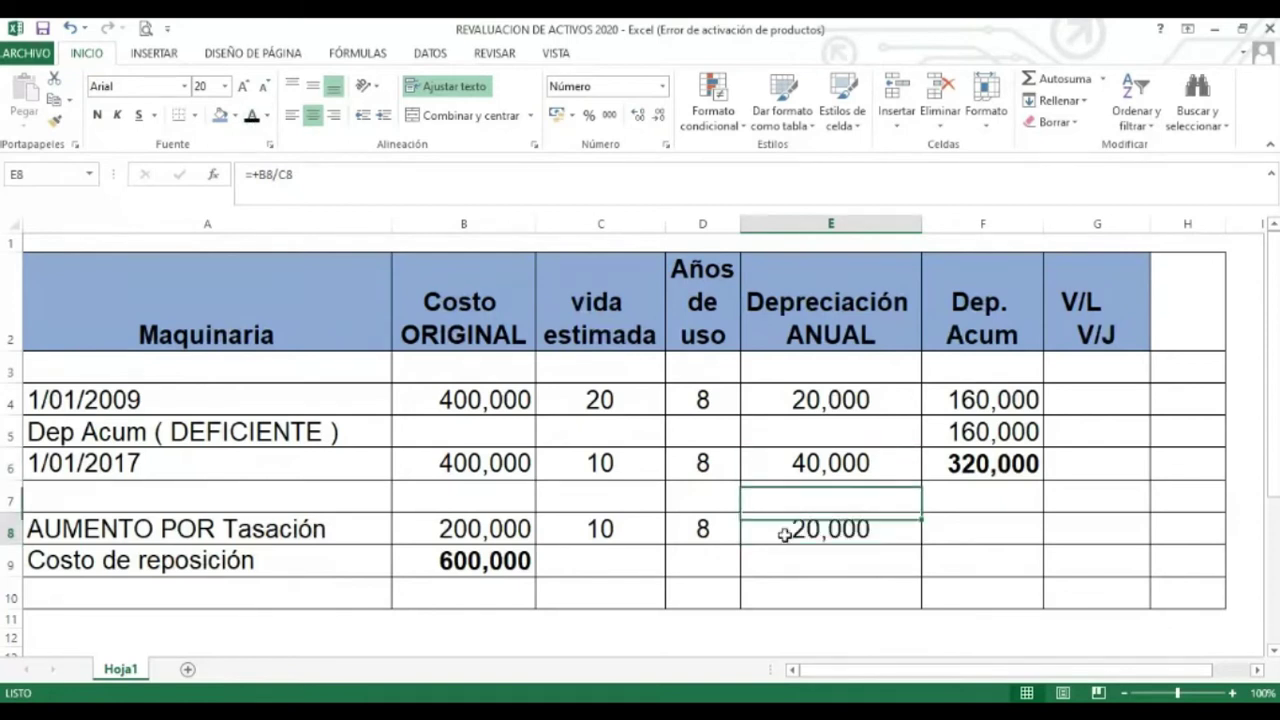
left_click(785, 535)
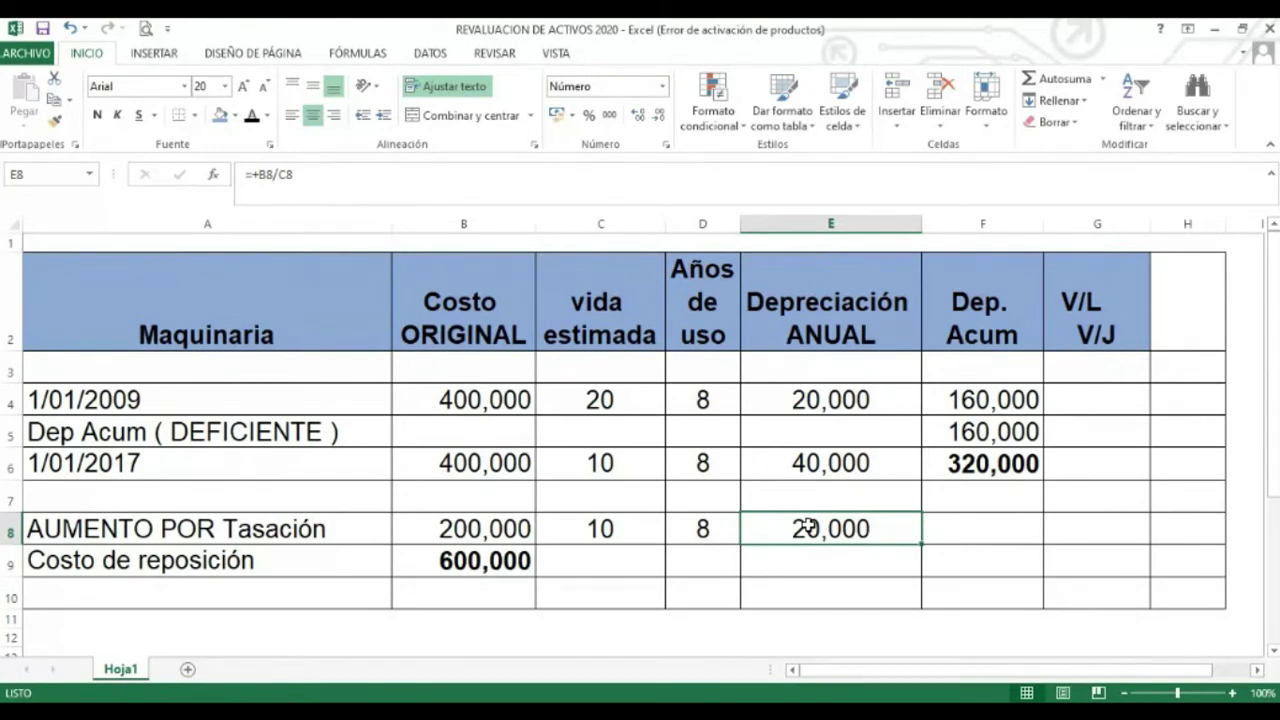
key("Right")
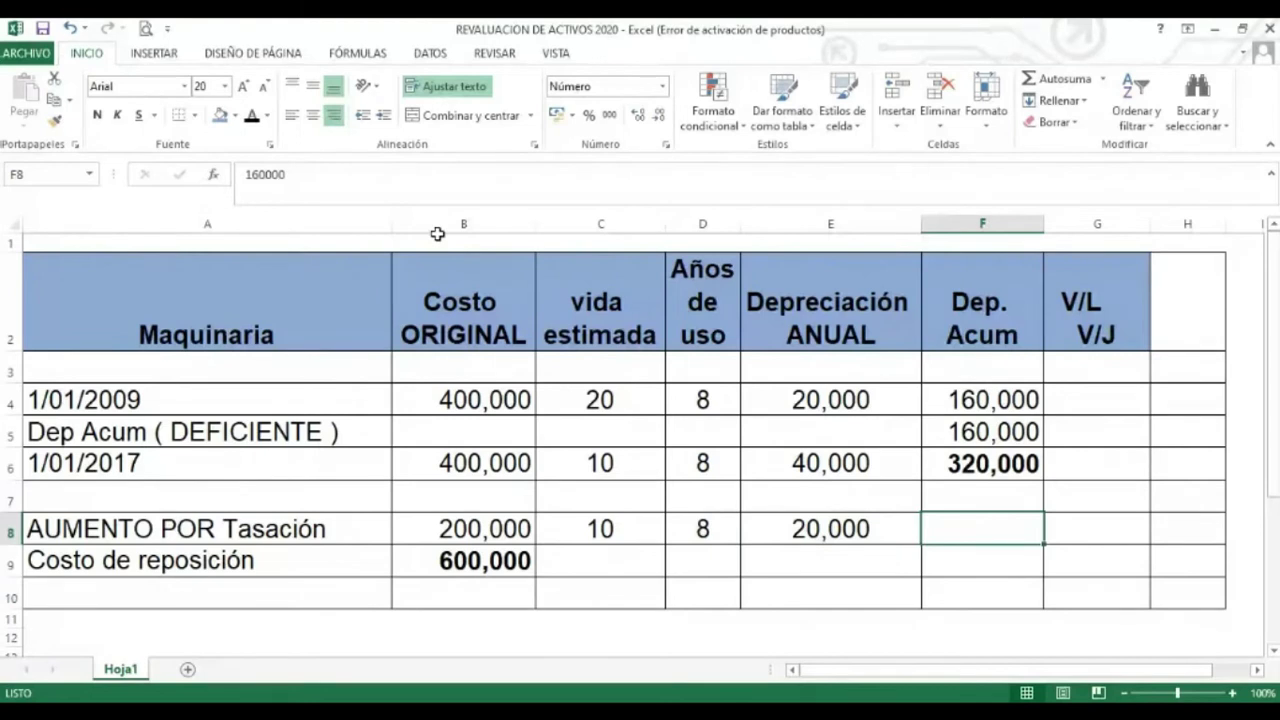
left_click(251, 115)
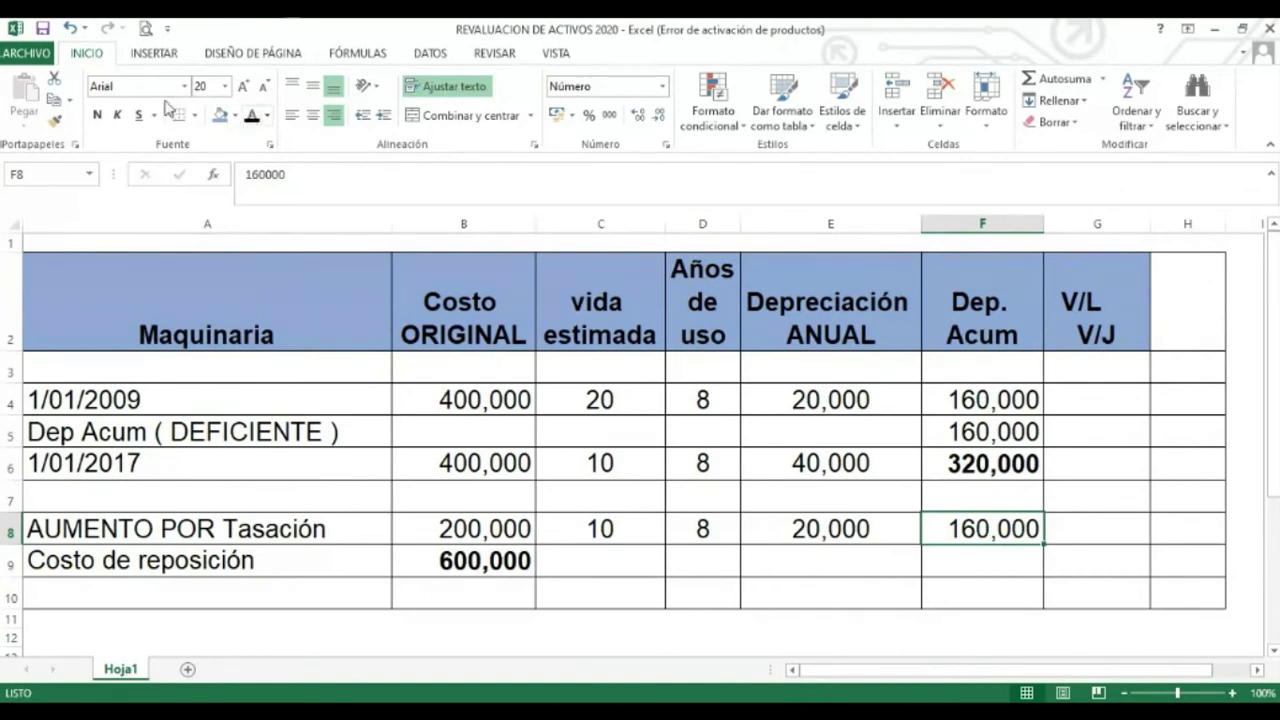
Apply the black font colour to the replacement cost row's estimated life of 10 in C9 and years of use of 8 in D9
left_click(596, 556)
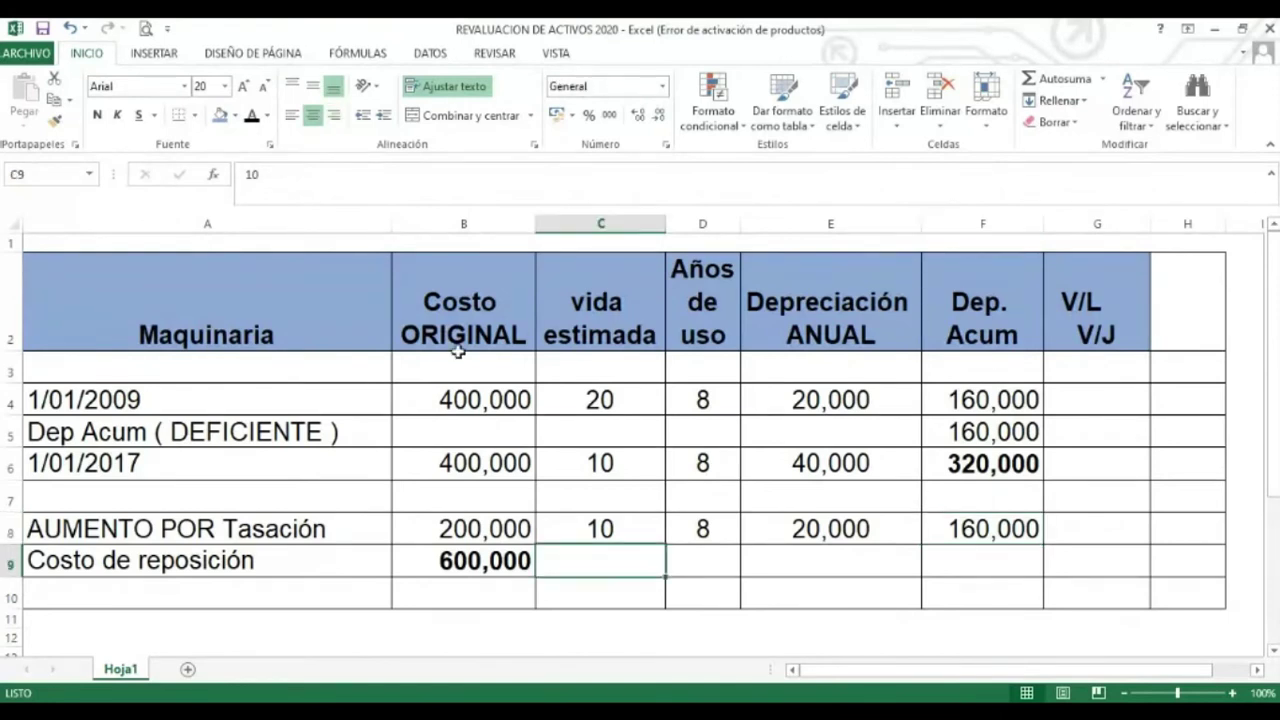
left_click(251, 116)
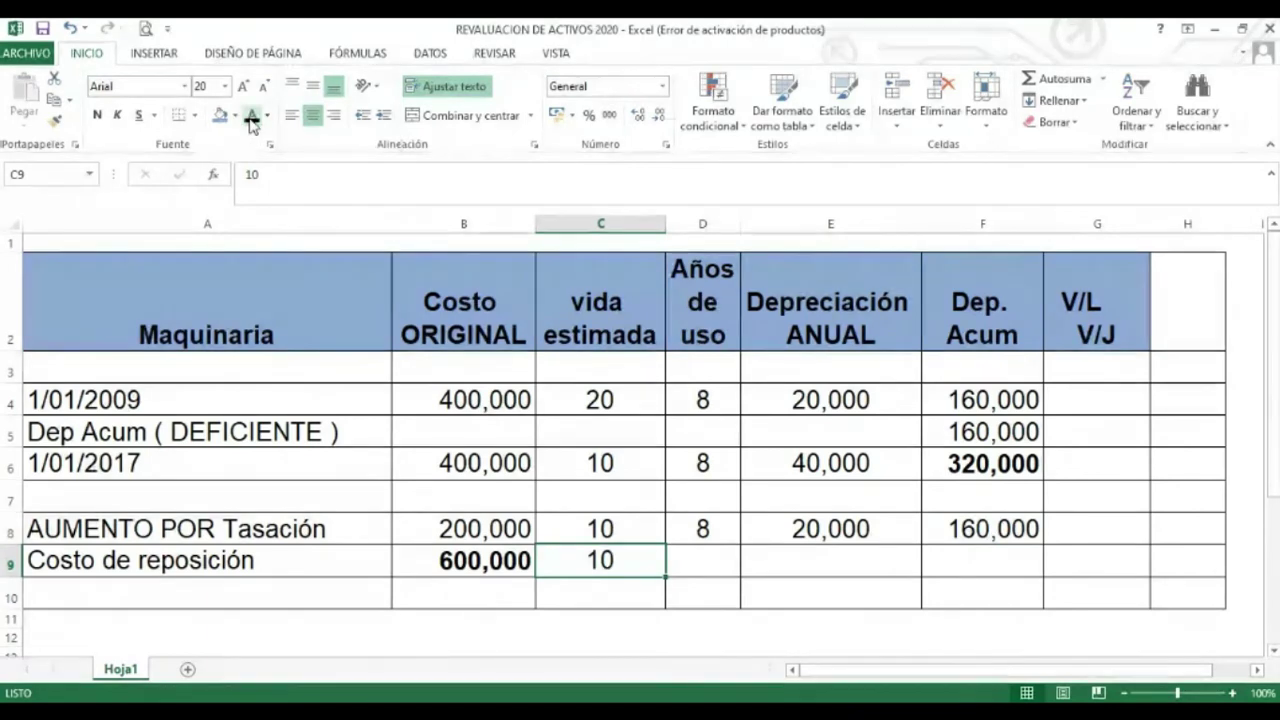
key("Tab")
left_click(251, 116)
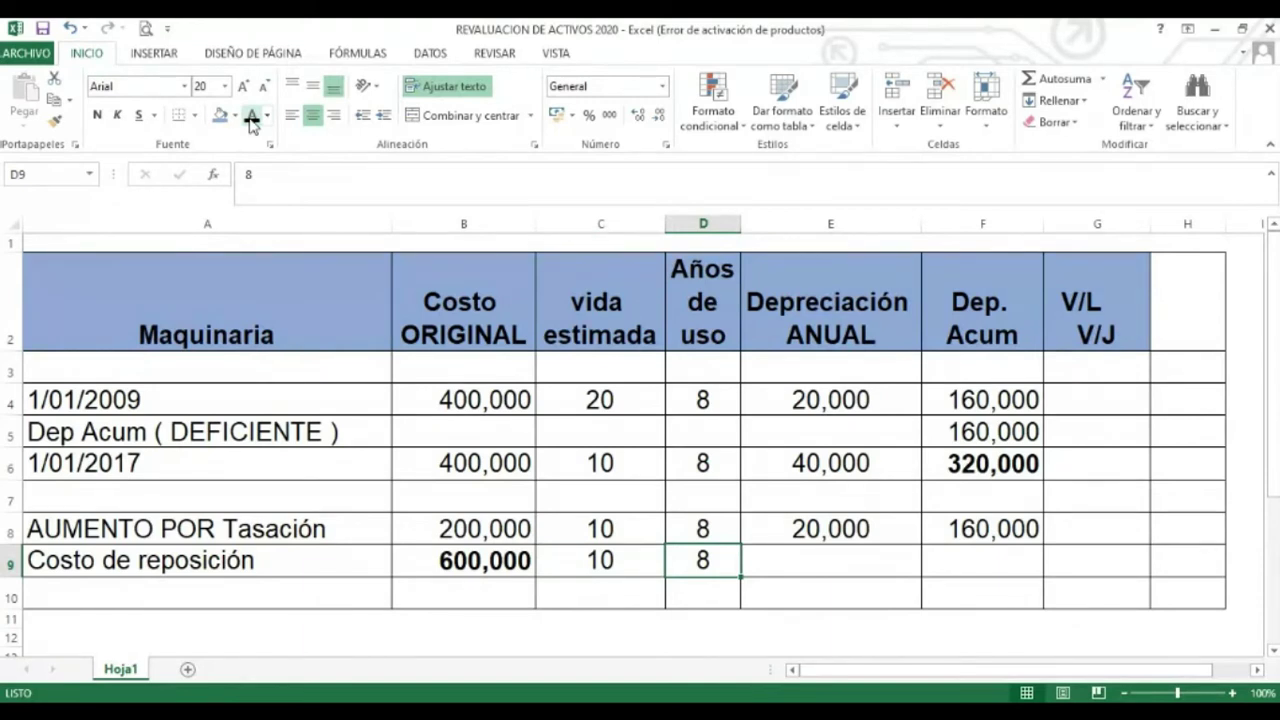
Show the replacement cost row's annual depreciation of 60,000 in E9 in black and make it bold
key("Left")
key("Left")
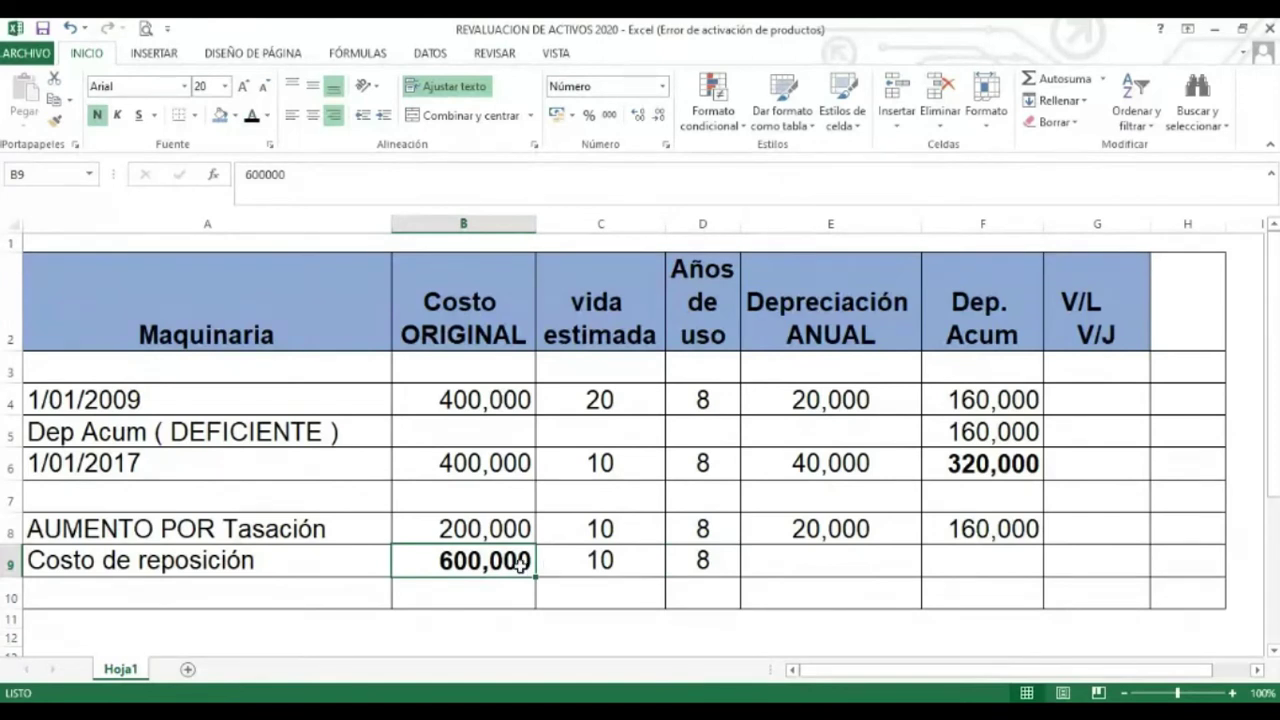
left_click_drag(512, 563, 592, 570)
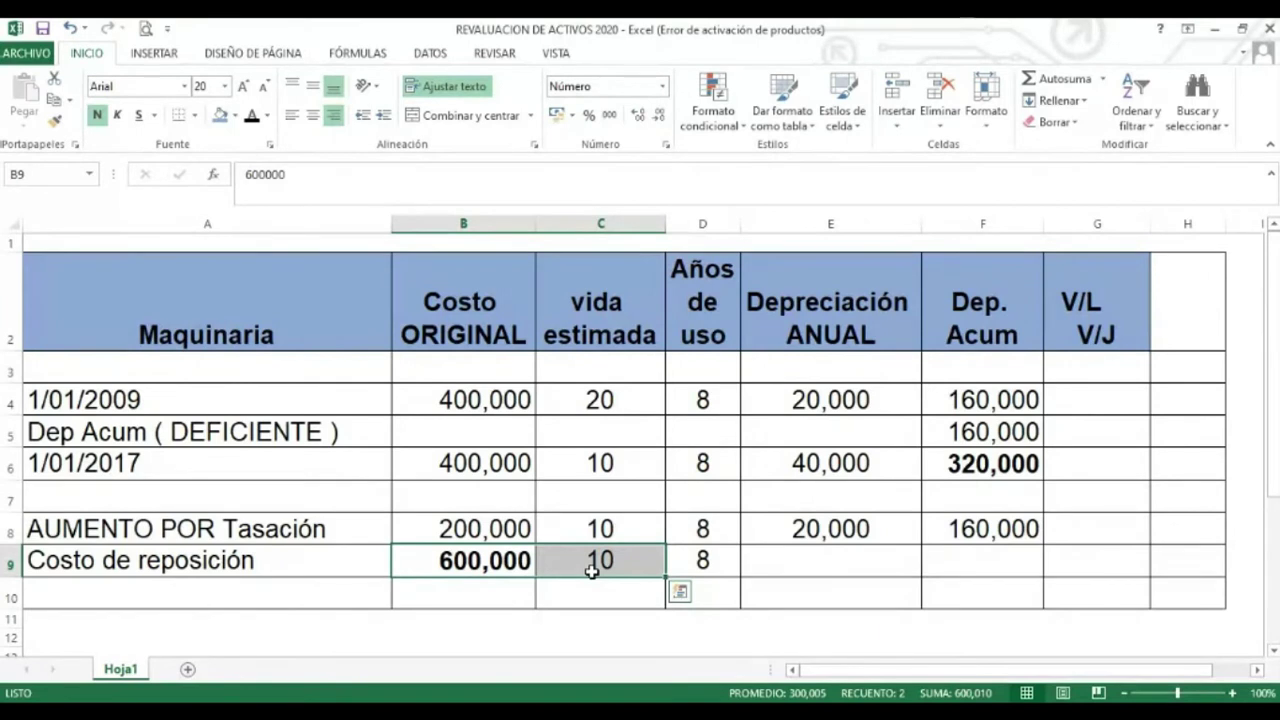
left_click(783, 563)
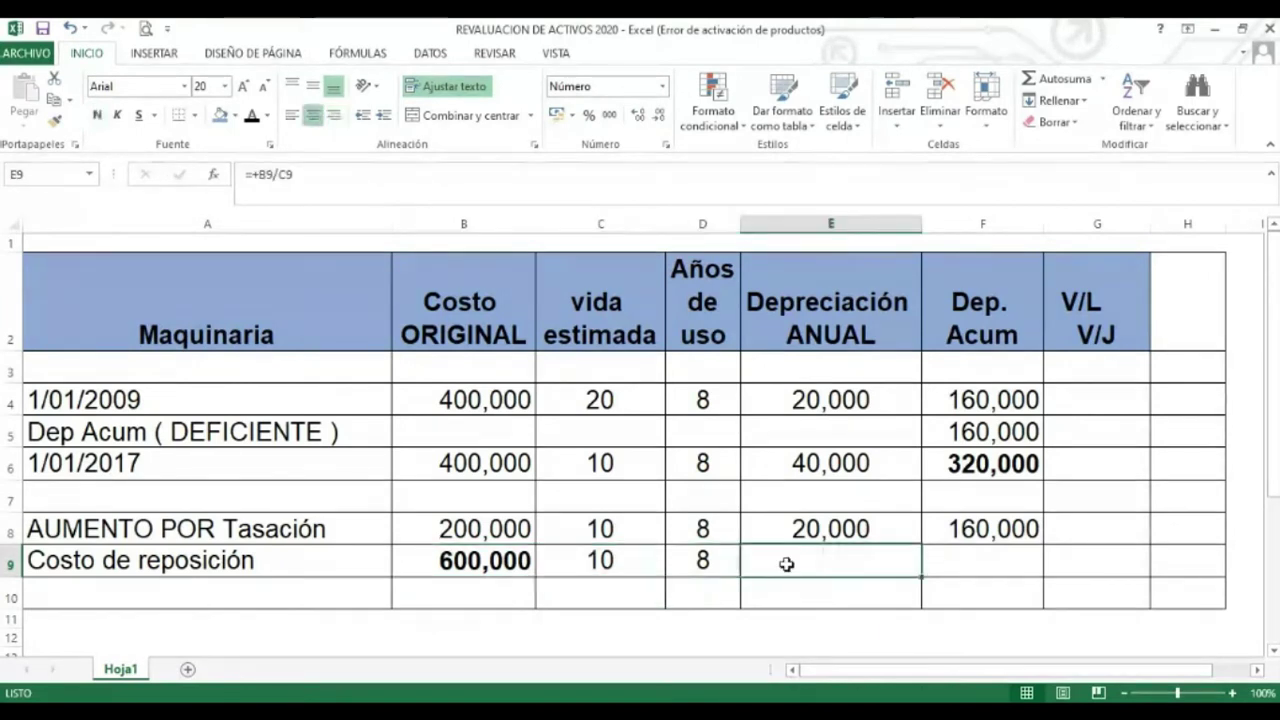
left_click(251, 116)
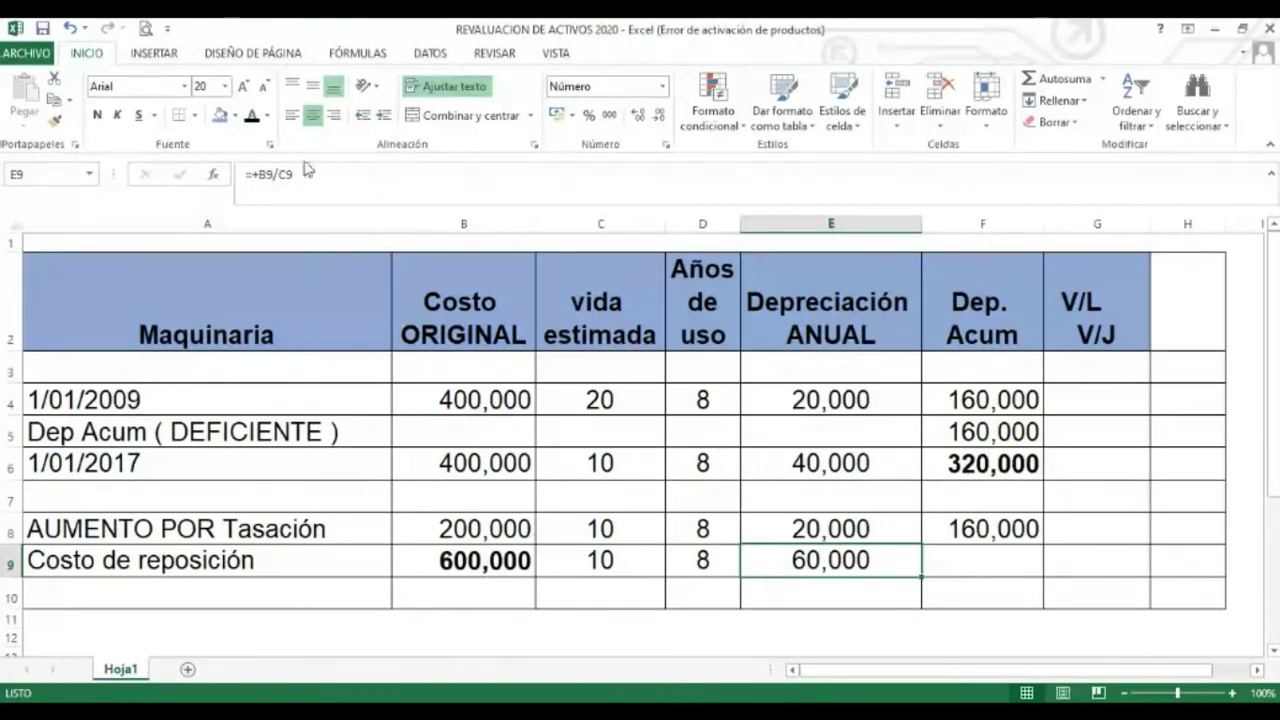
left_click(97, 115)
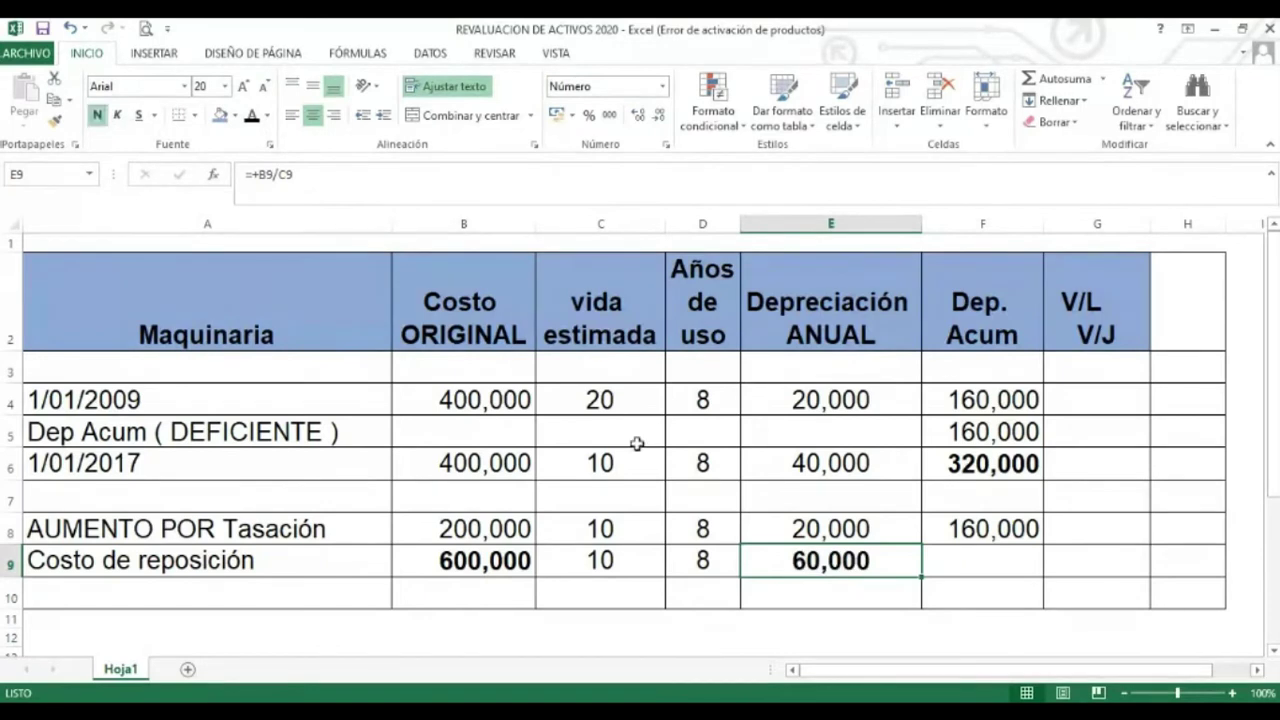
Show the replacement cost row's accumulated depreciation of 480,000 in F9 in black
left_click(775, 460)
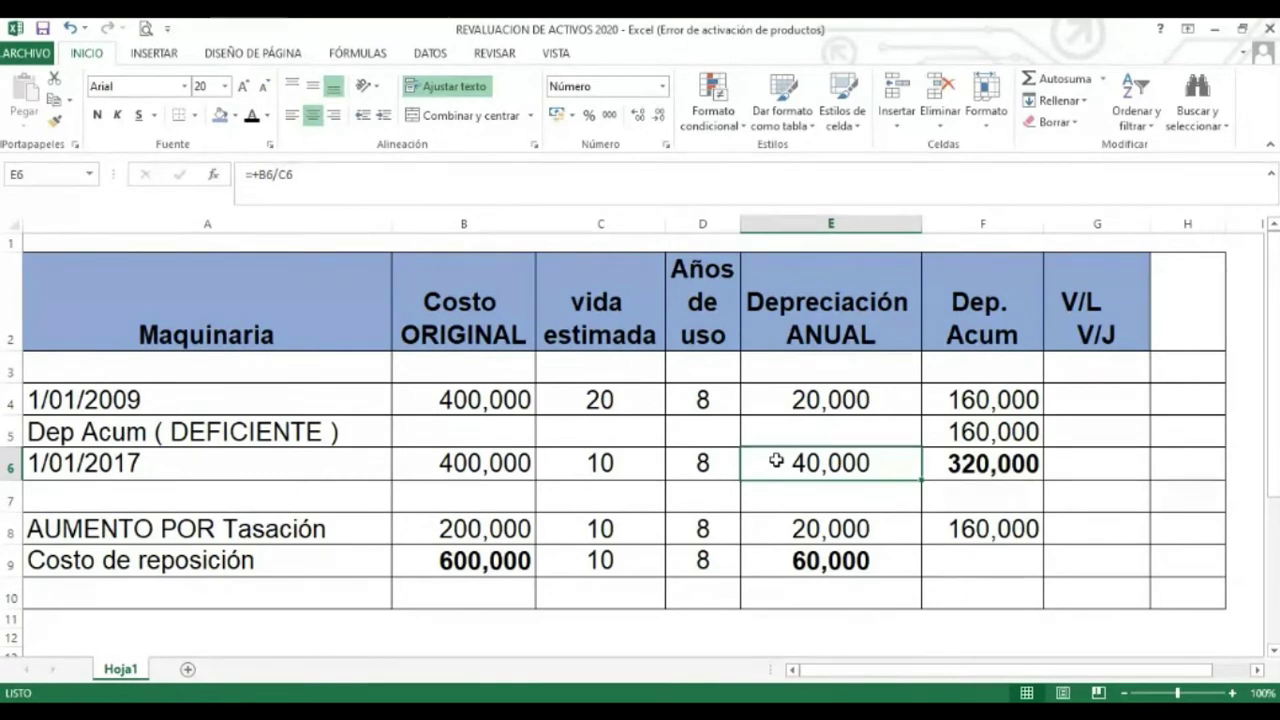
left_click(782, 527)
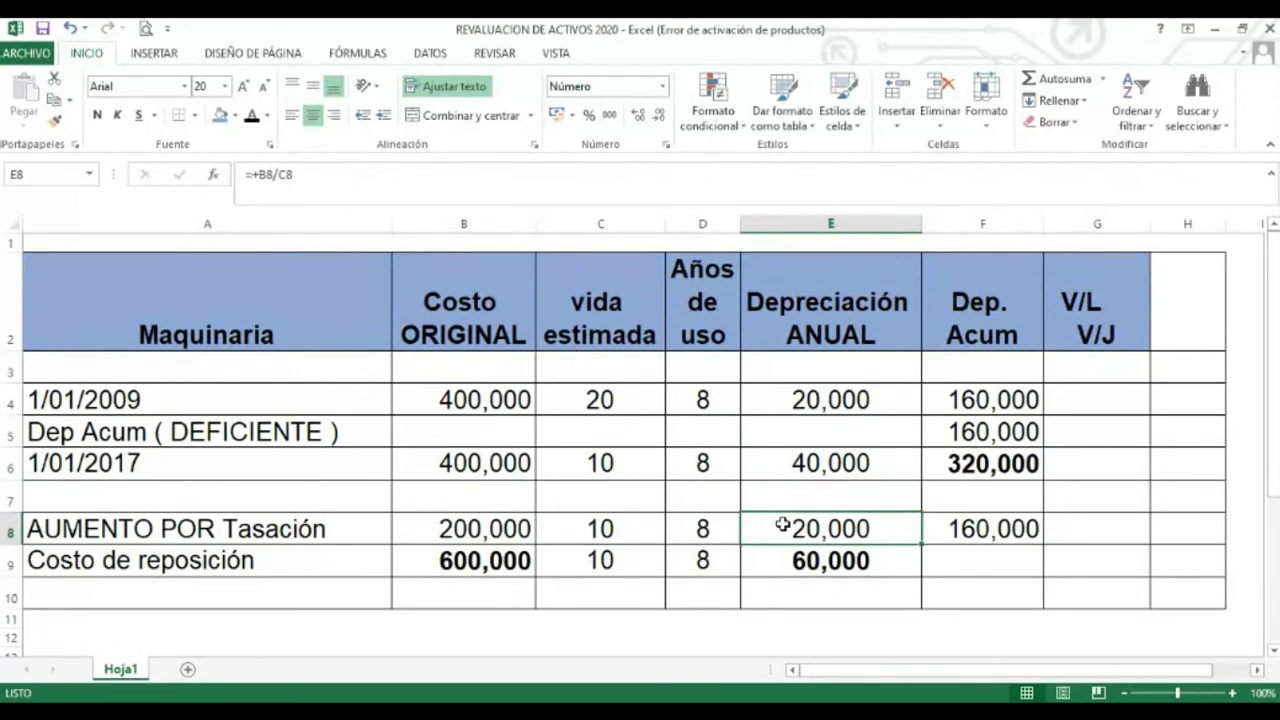
key("Down")
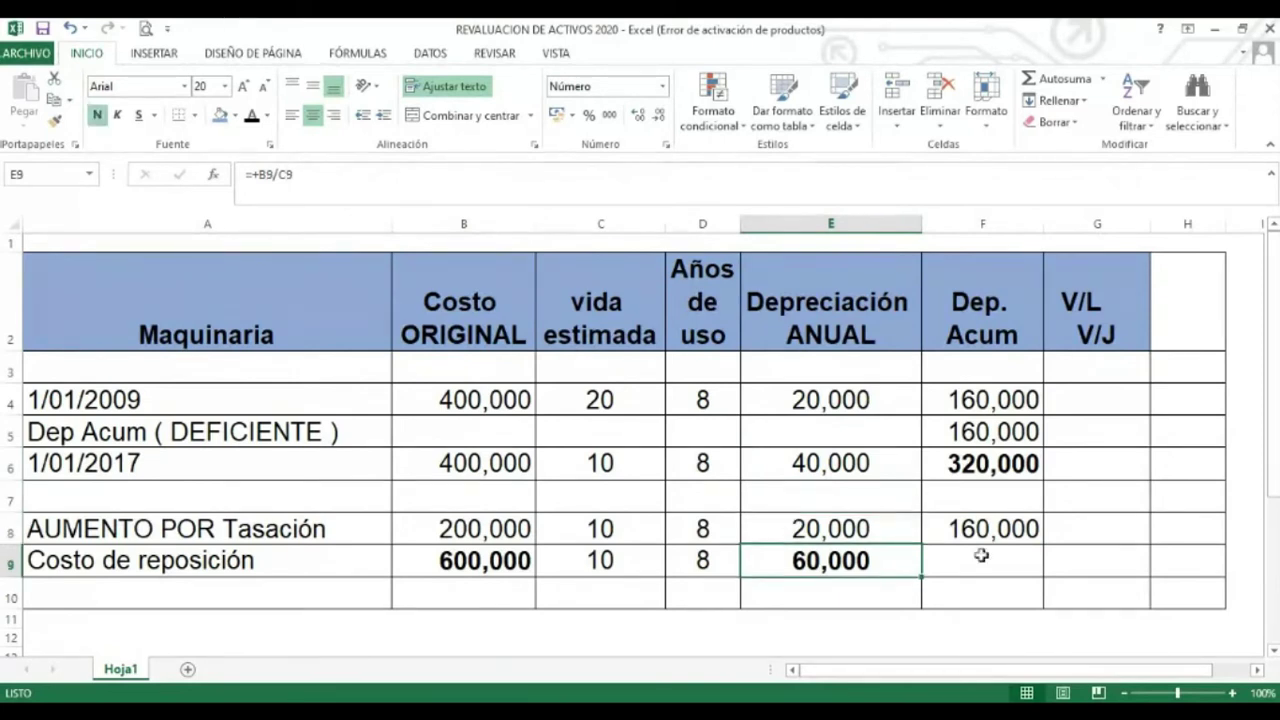
left_click(981, 556)
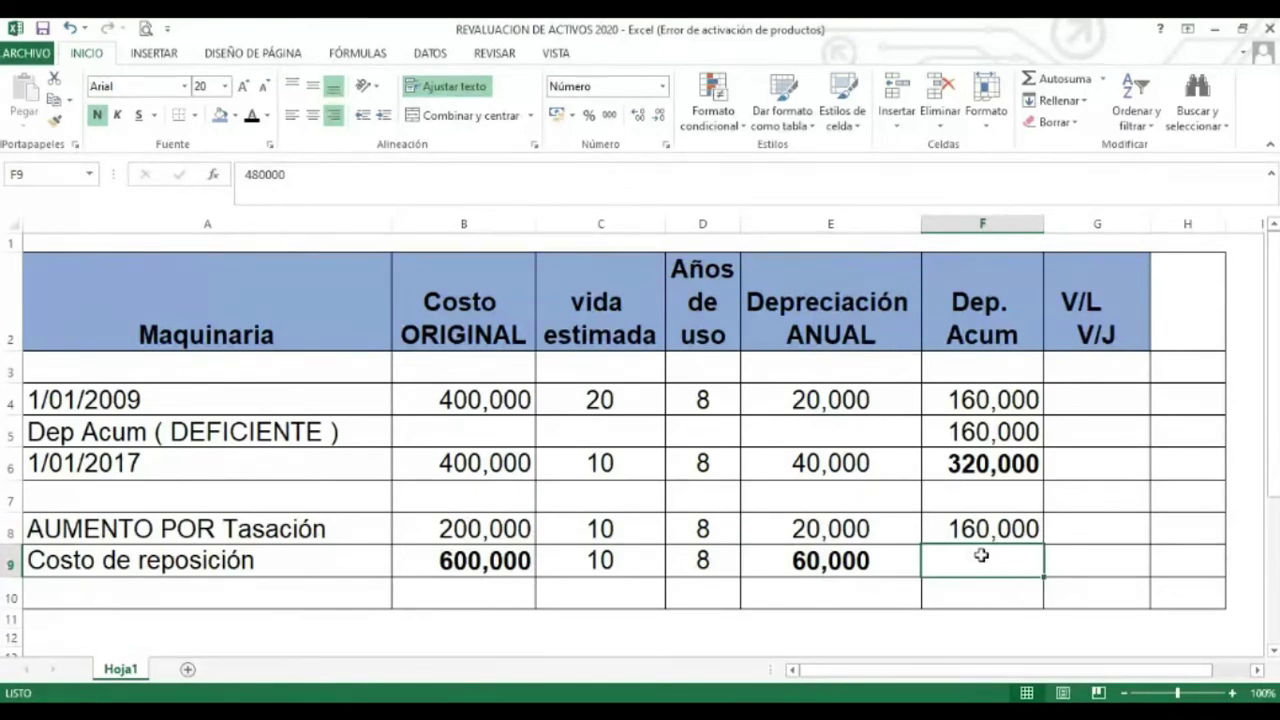
left_click(252, 116)
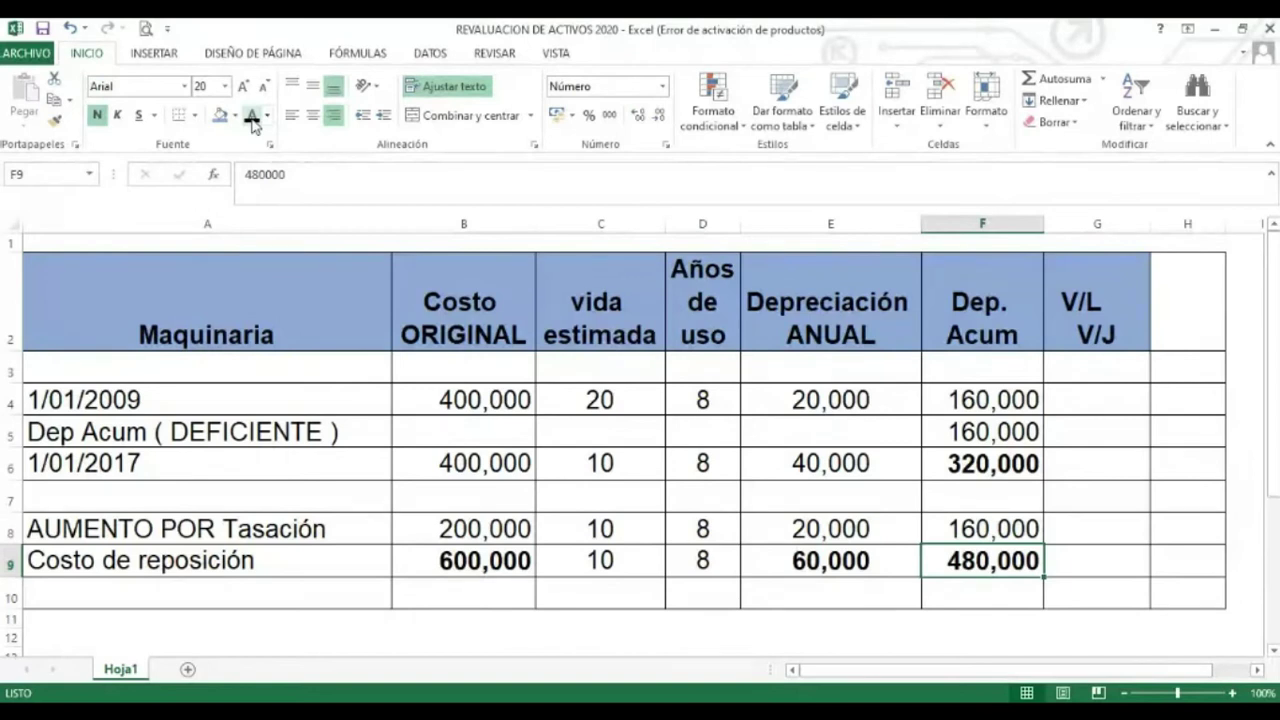
left_click(806, 570)
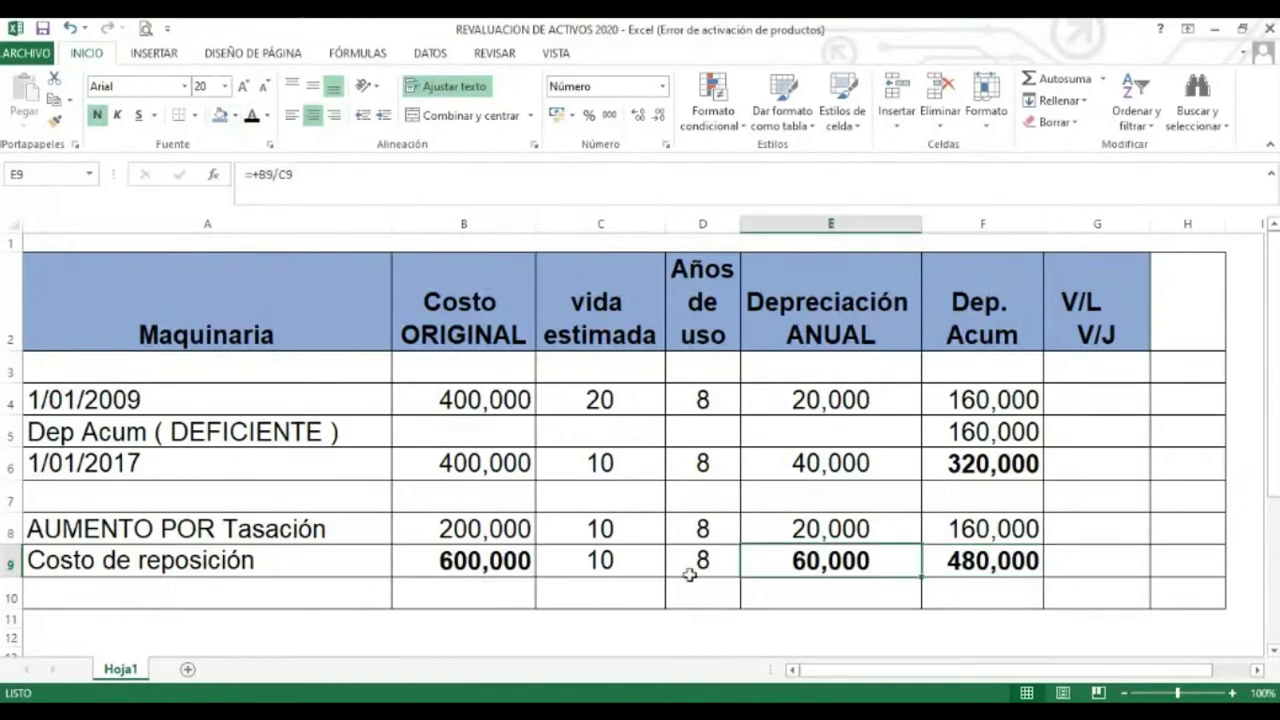
left_click(937, 567)
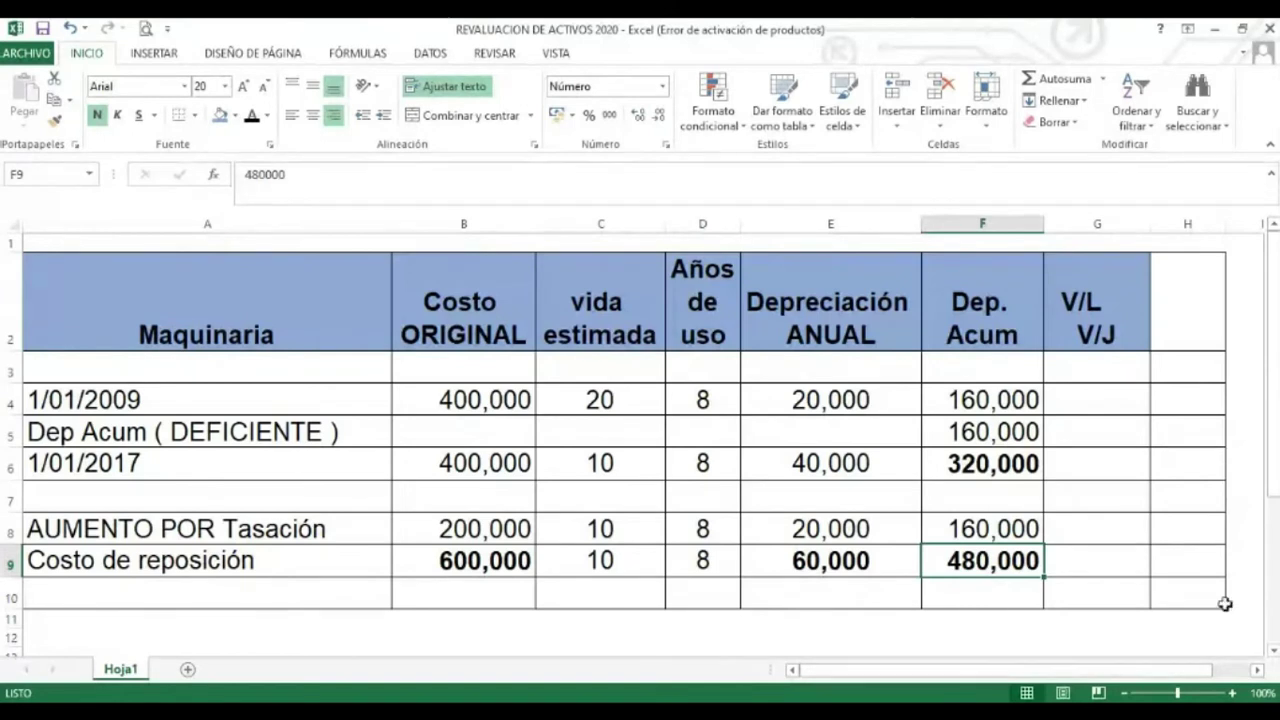
Fill the accumulated depreciation cells F6 to F8, from the 2017 row to the appraisal increase row, with blue
left_click(968, 463)
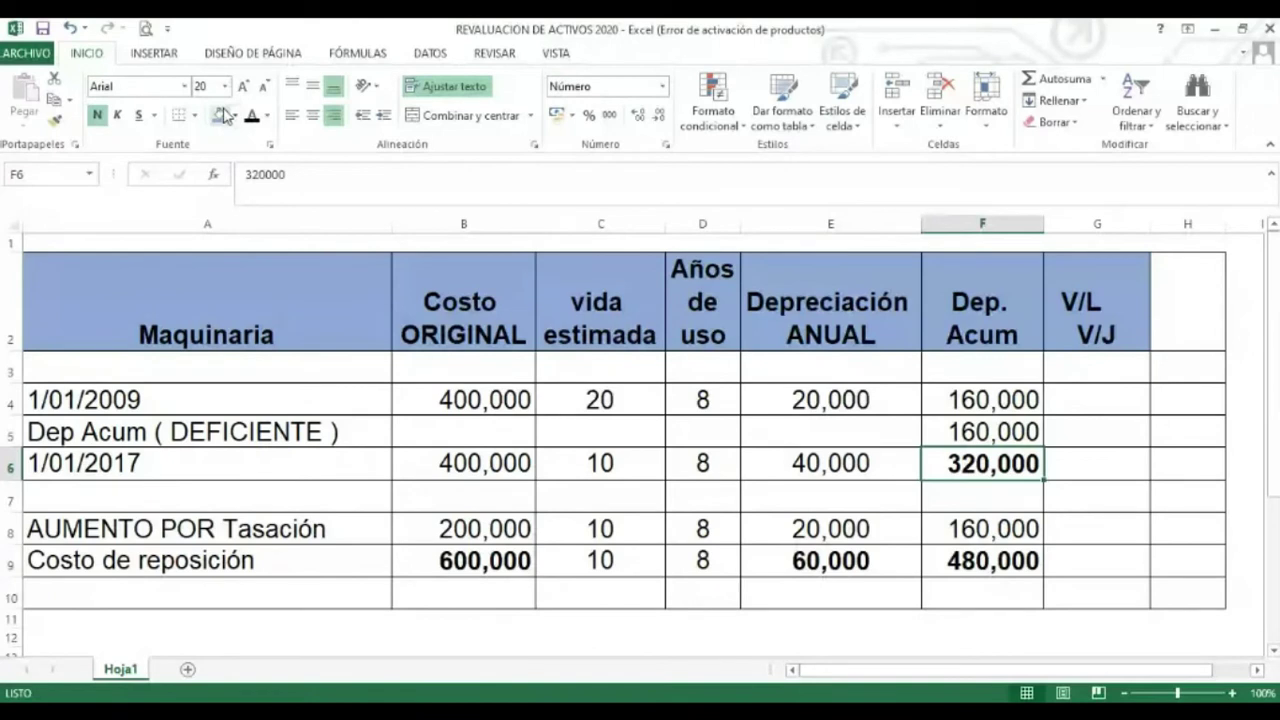
left_click(222, 116)
left_click(950, 528)
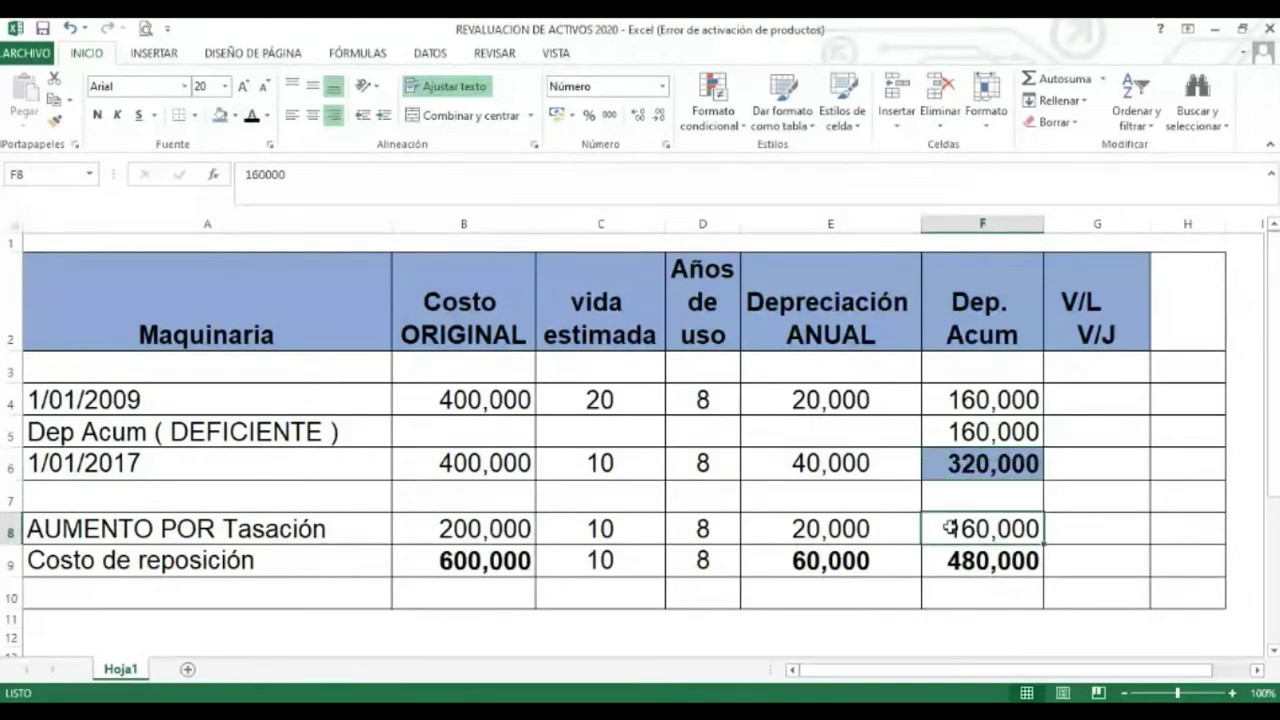
left_click(222, 116)
left_click(968, 464)
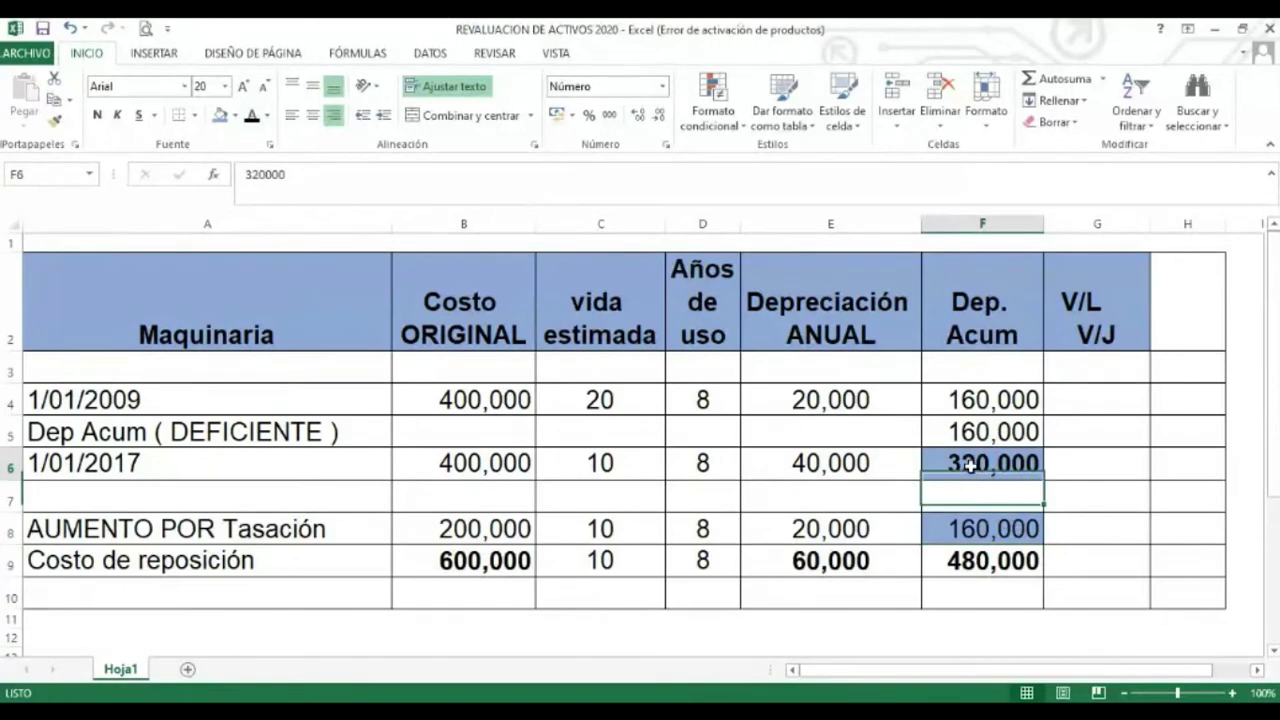
left_click_drag(970, 464, 975, 528)
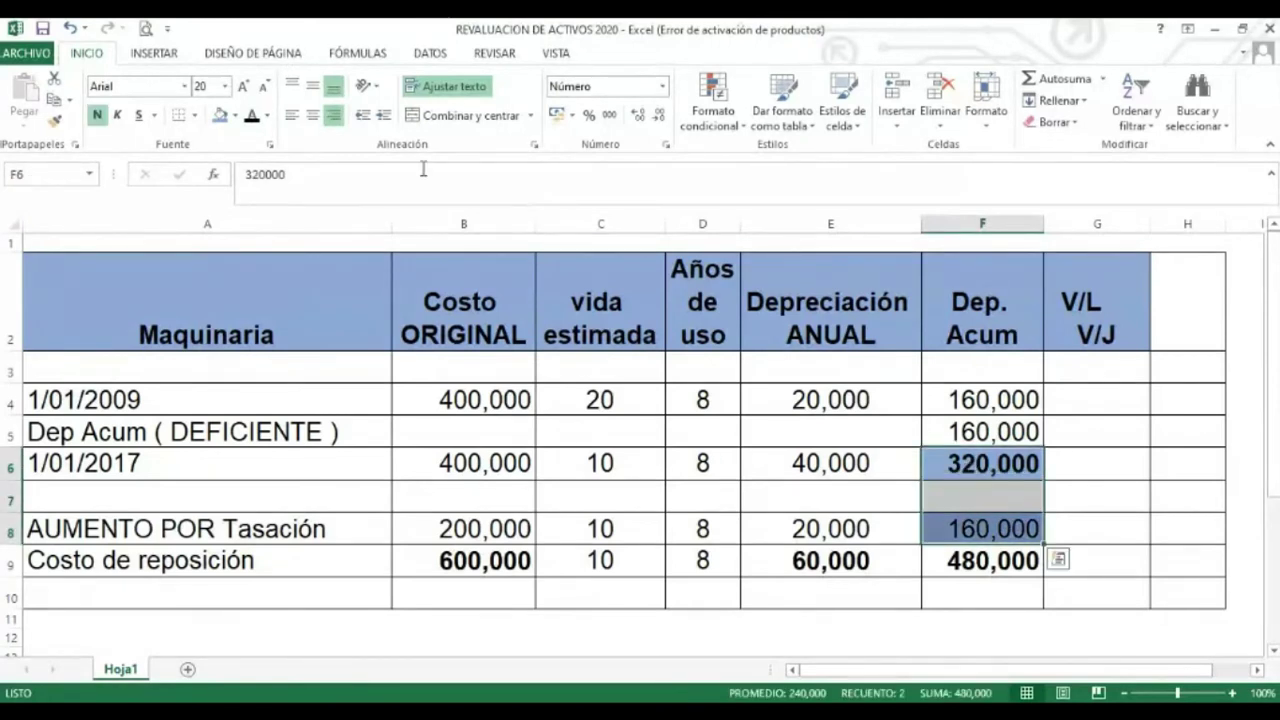
left_click(224, 117)
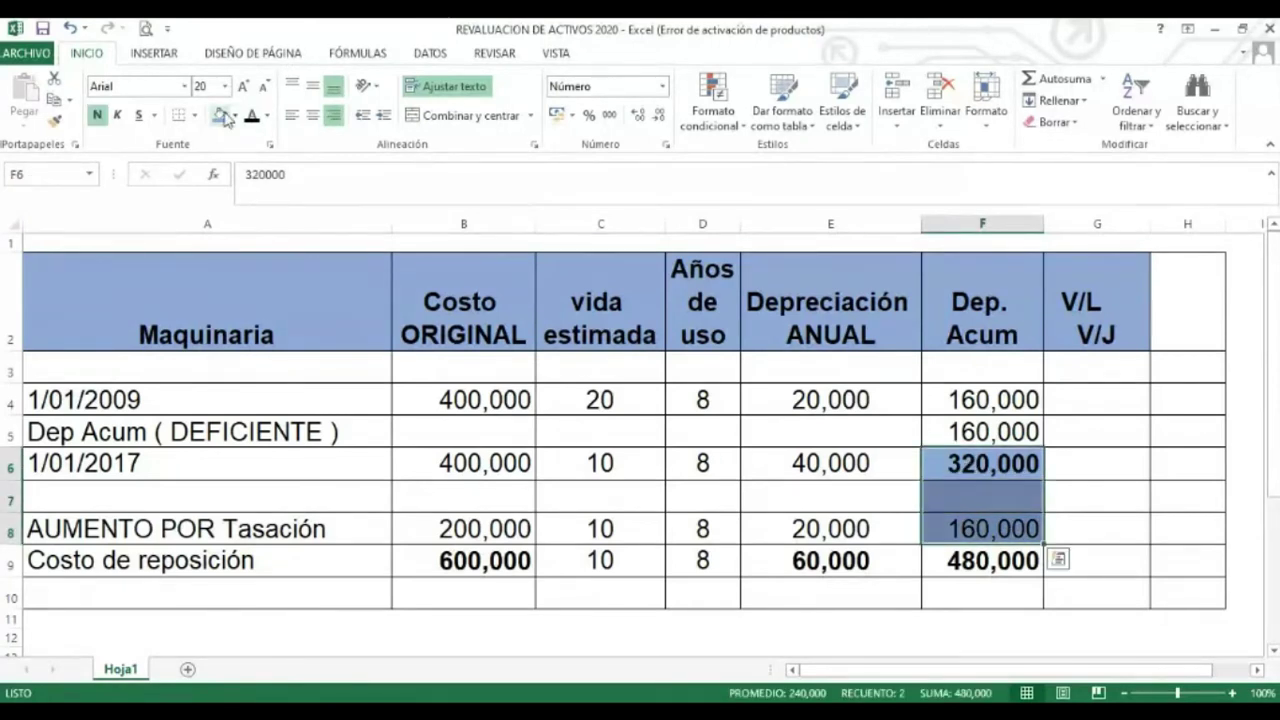
left_click(948, 563)
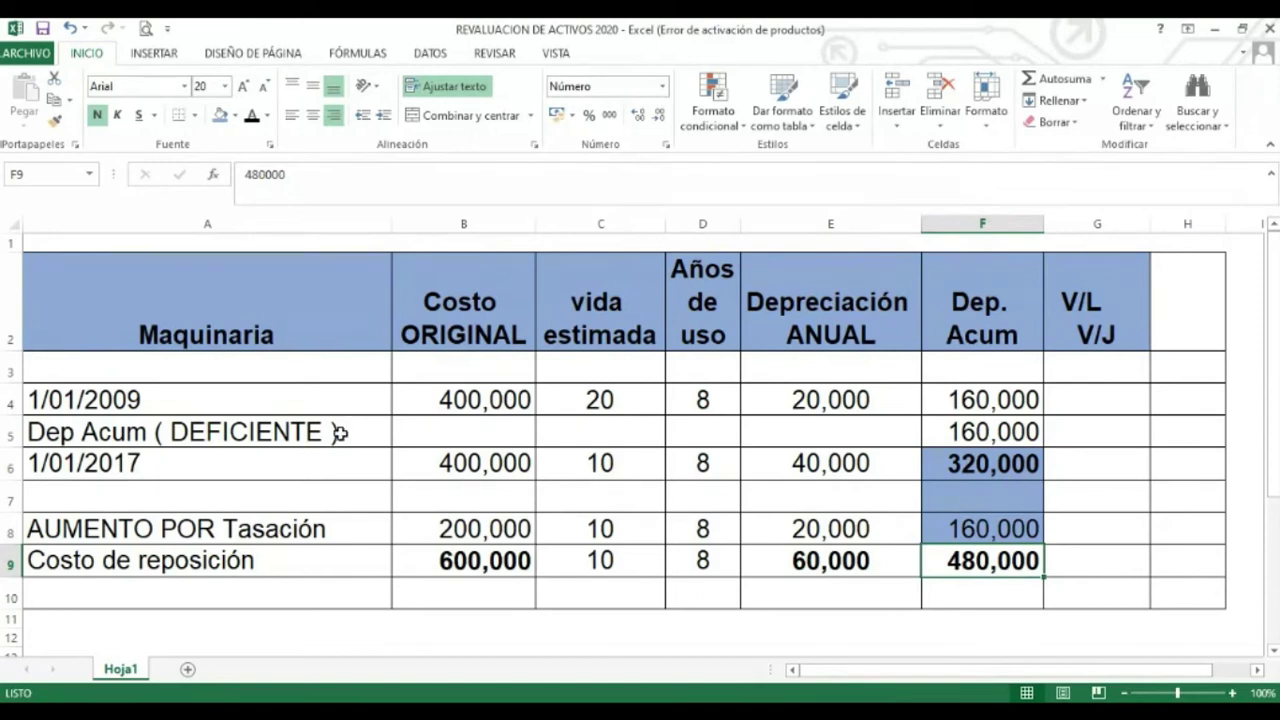
Show the 2017 row's book value of 80,000 in G6 in black
left_click(1071, 460)
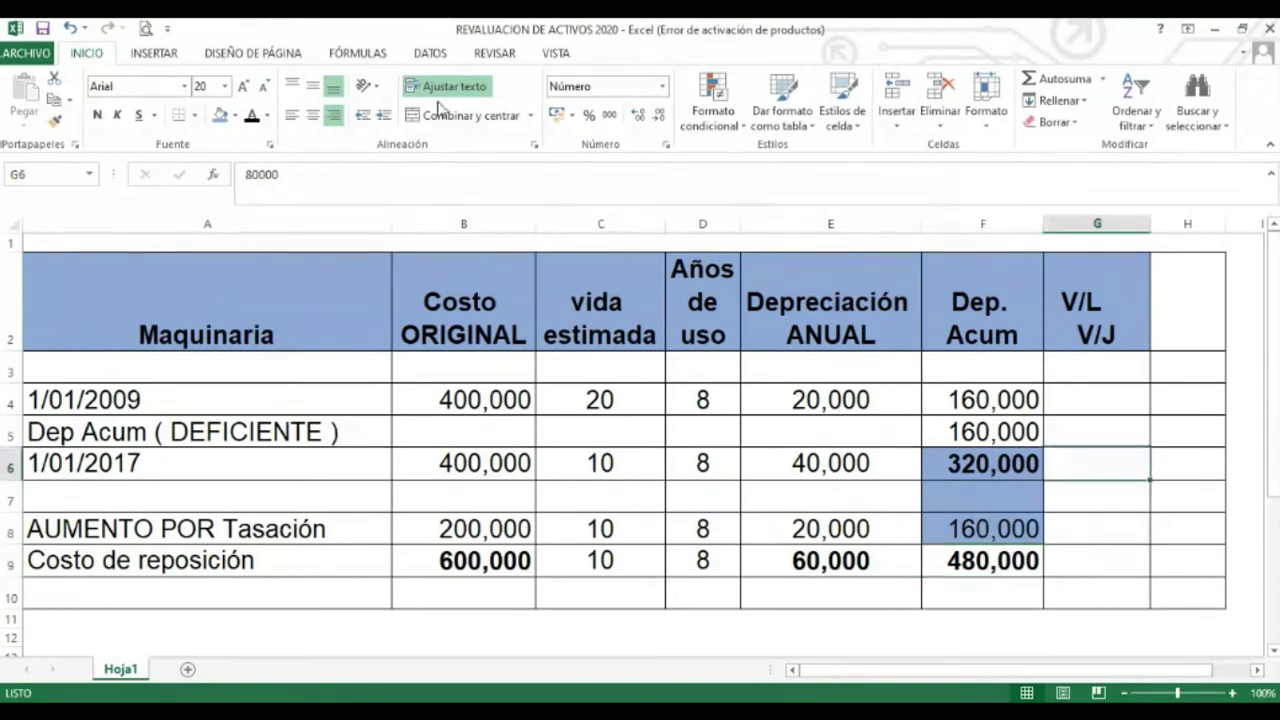
left_click(253, 115)
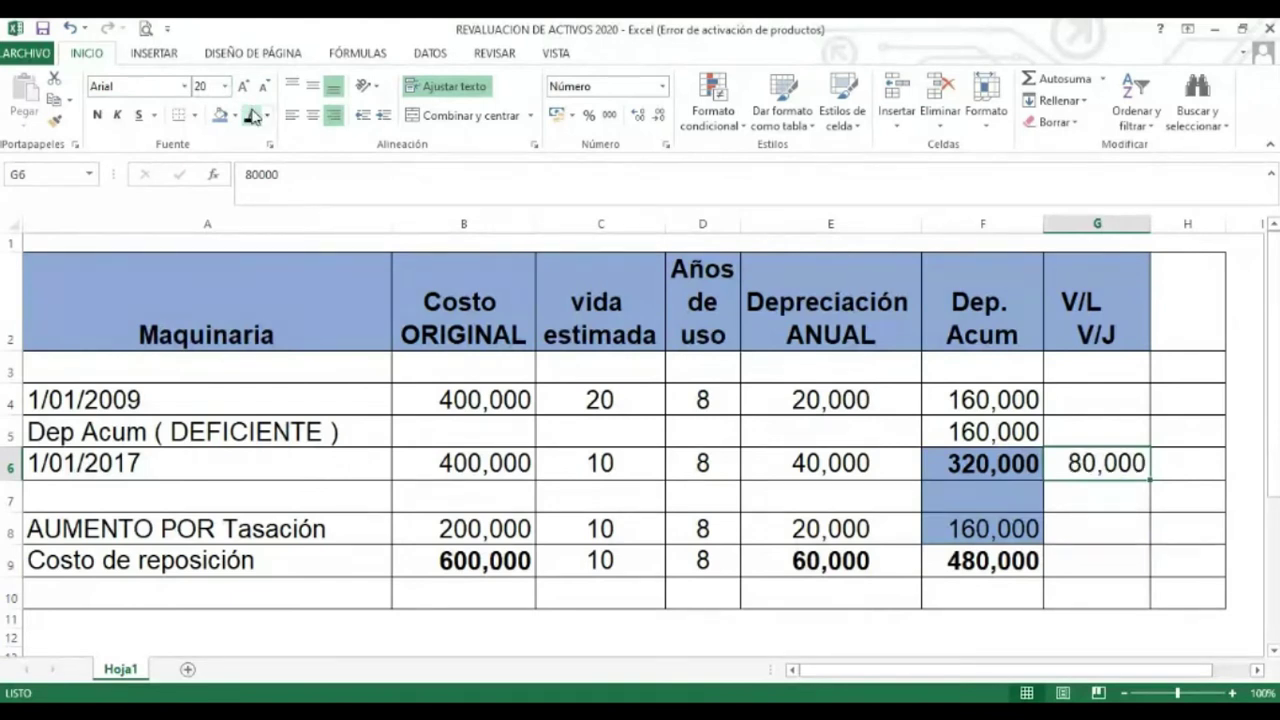
left_click(421, 463)
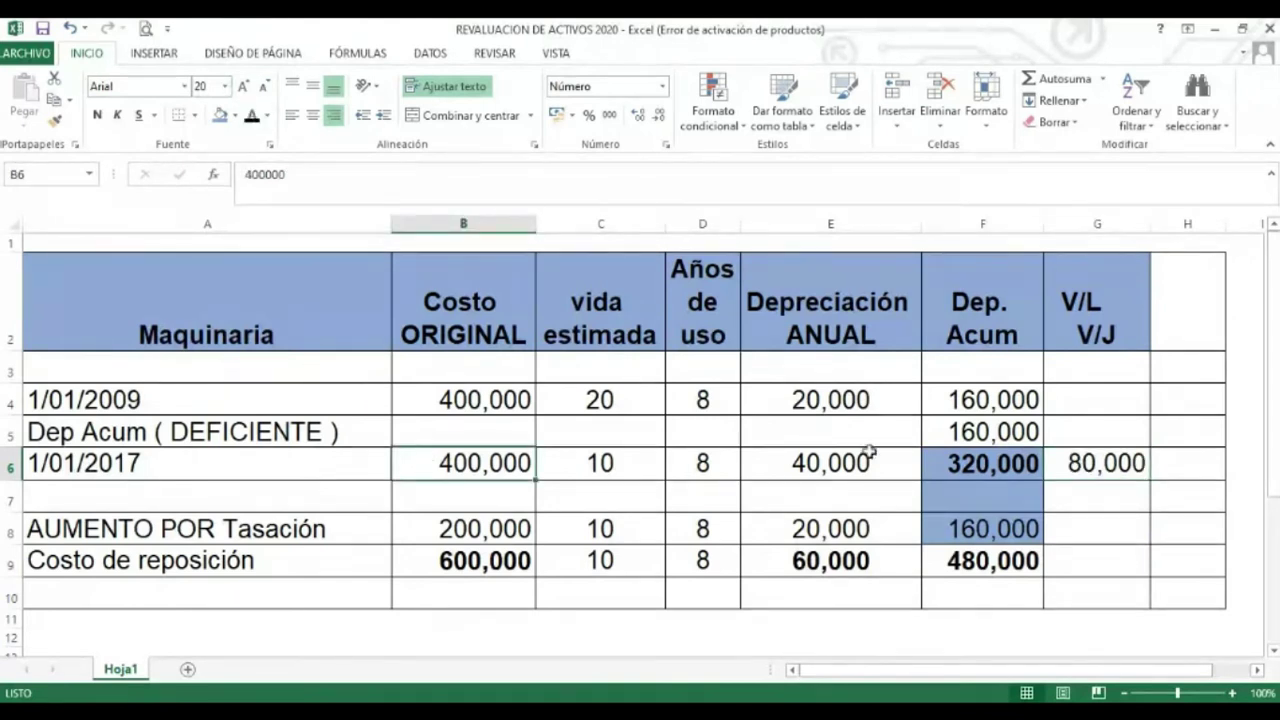
left_click(946, 466)
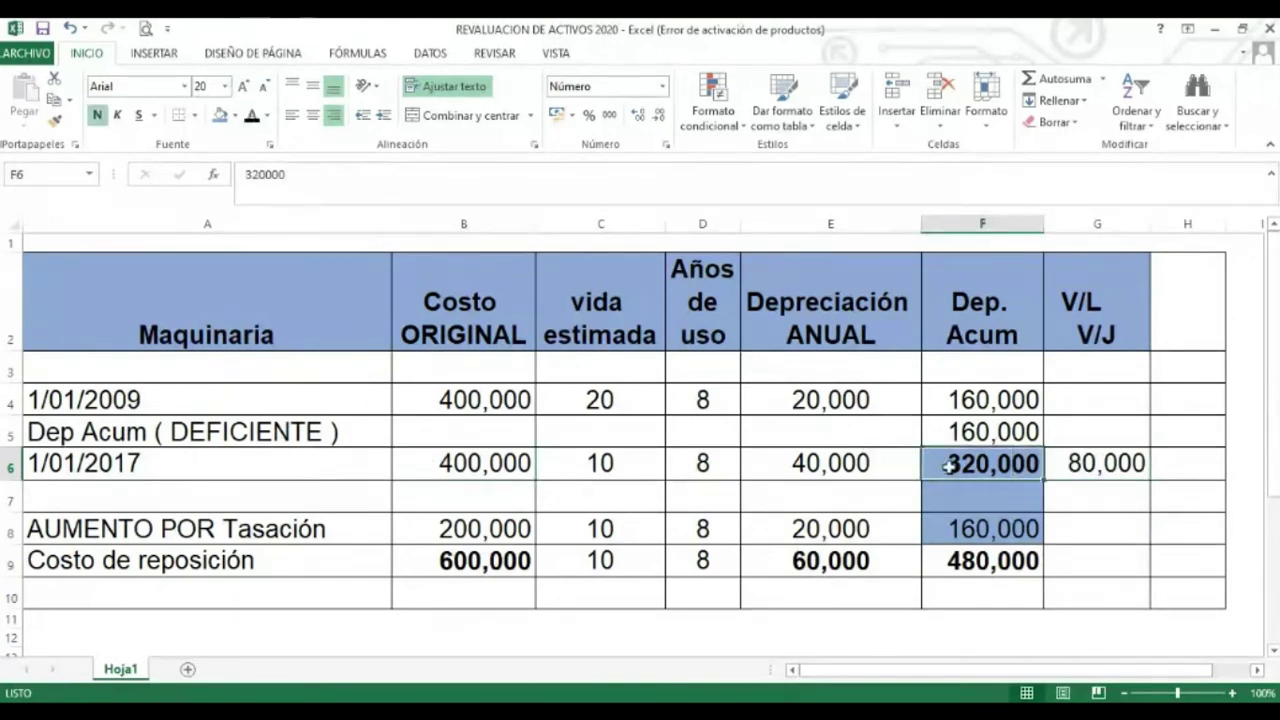
left_click(1075, 466)
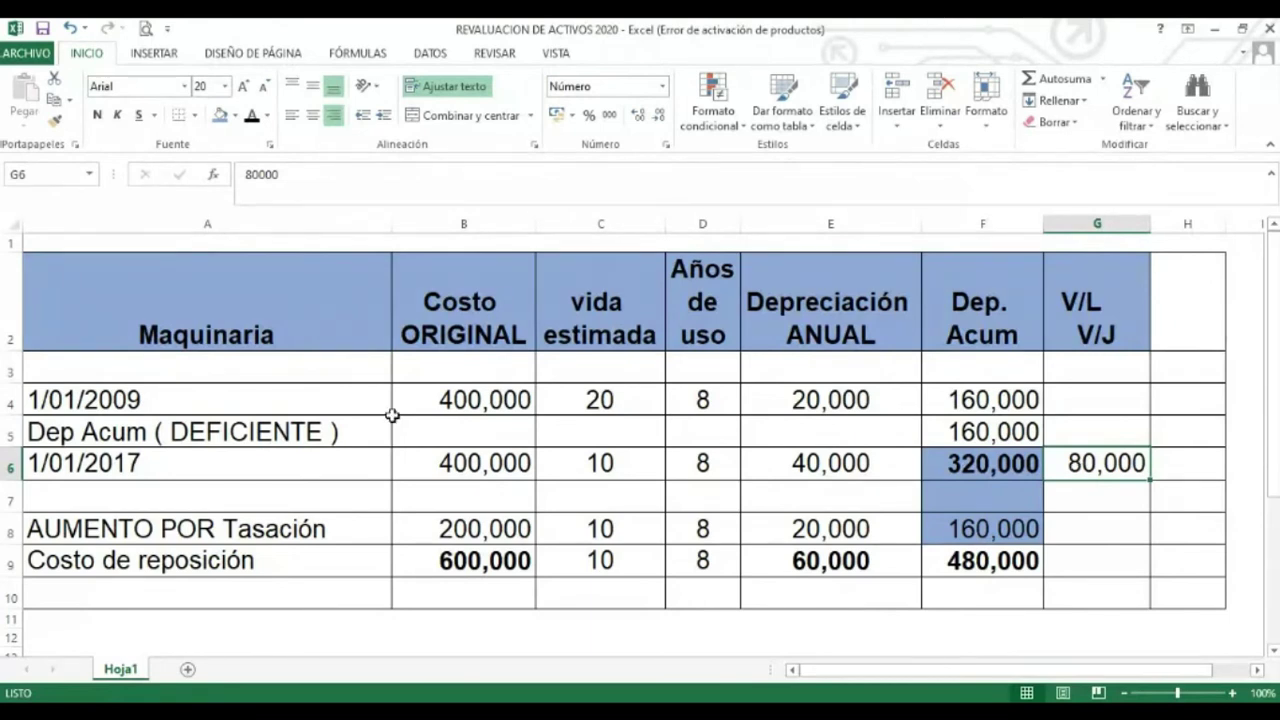
Show the replacement cost row's V/L V/J value of 120,000 in G9 in black
left_click_drag(193, 558, 470, 560)
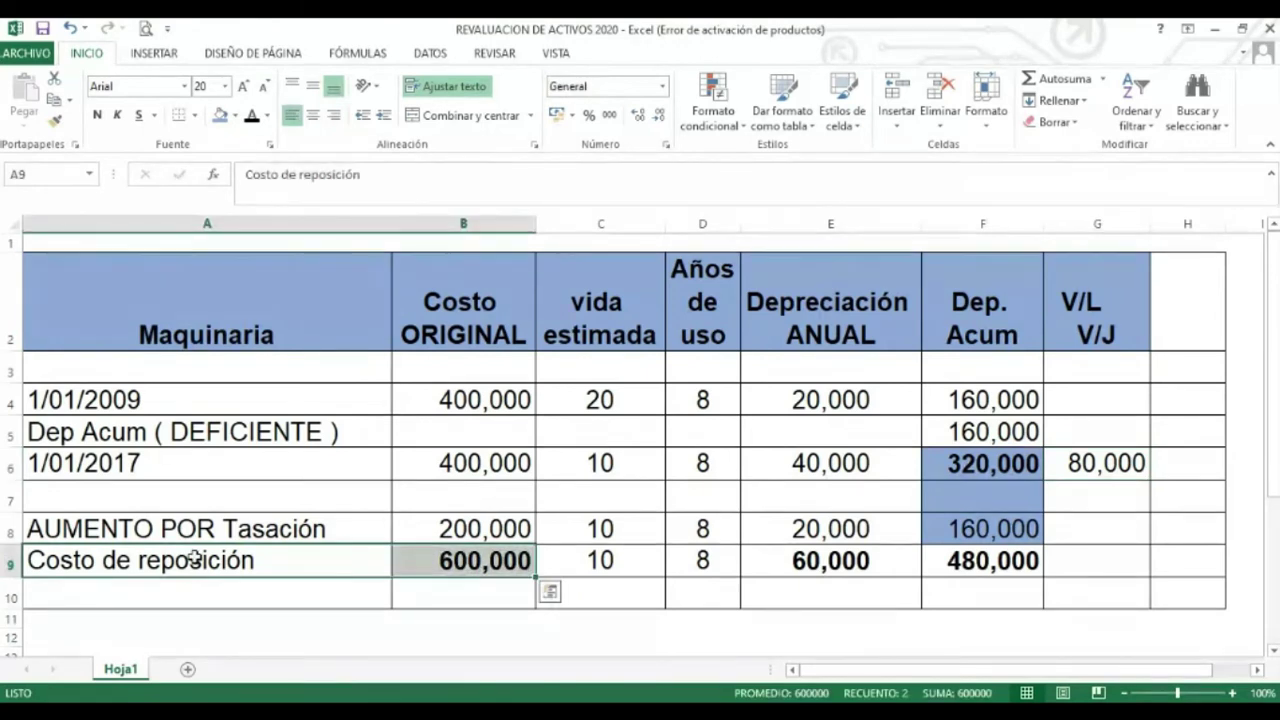
left_click(951, 563)
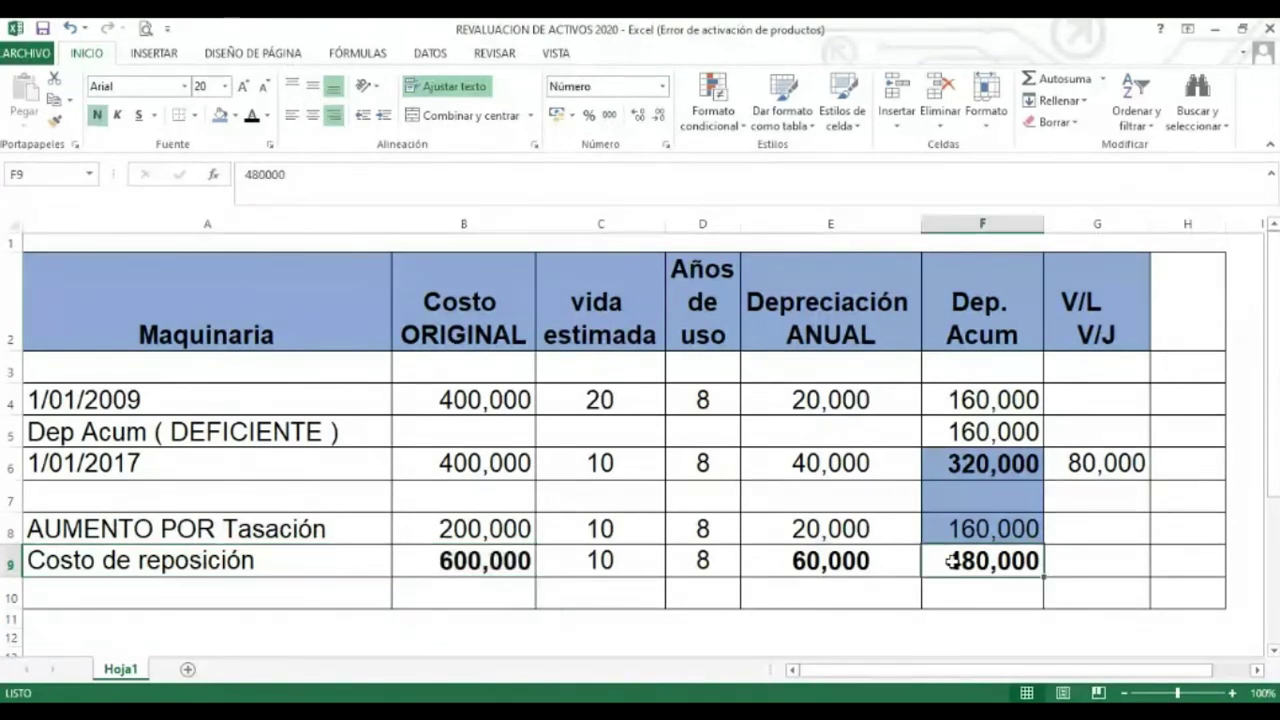
left_click(592, 557)
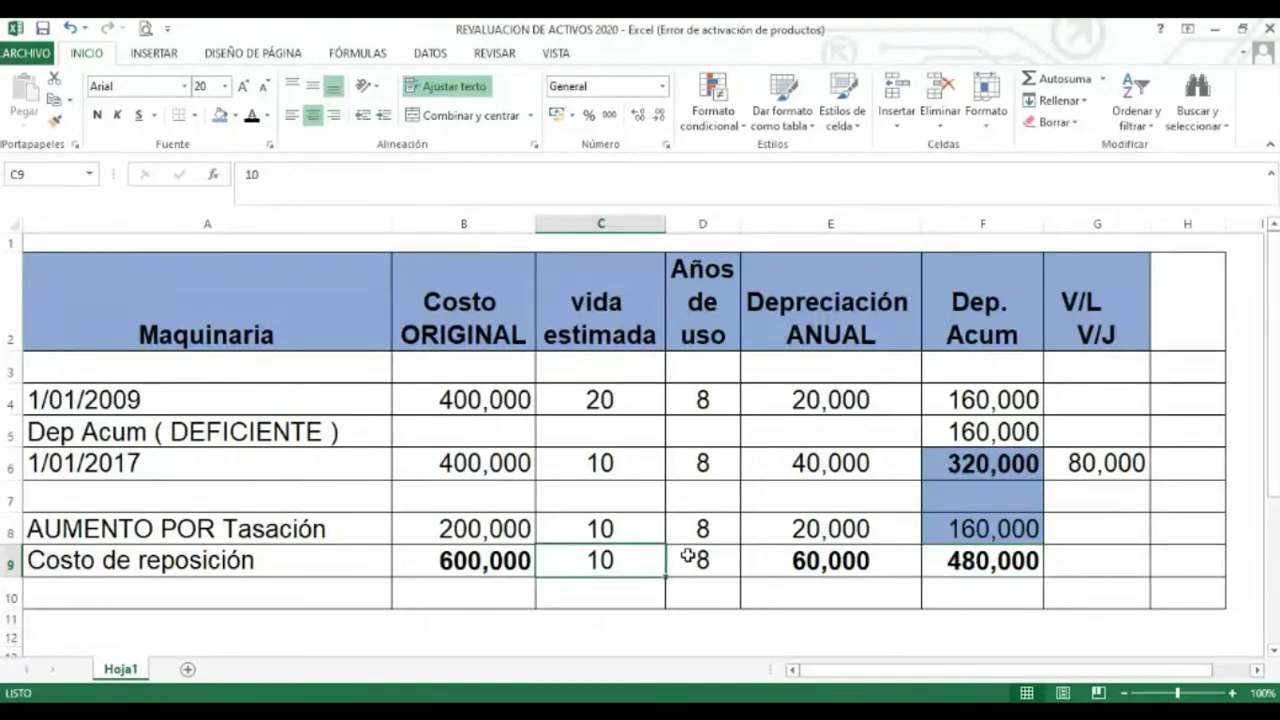
left_click(688, 557)
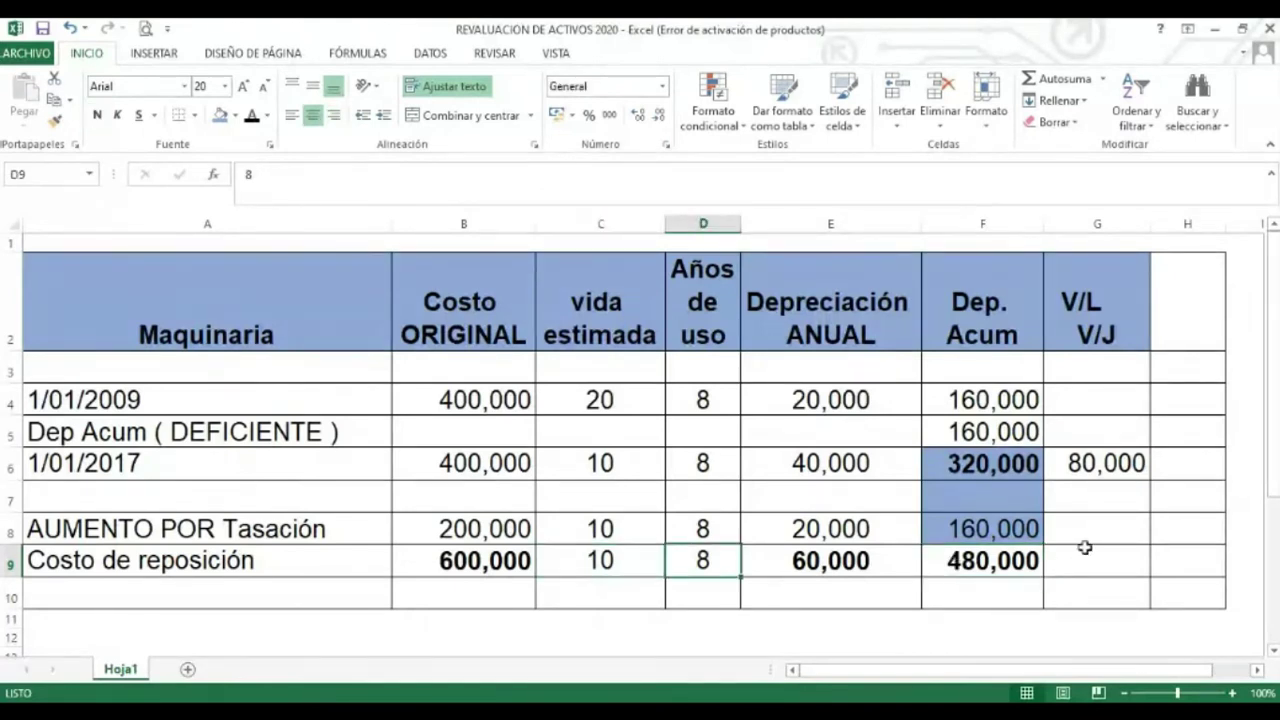
left_click(1088, 557)
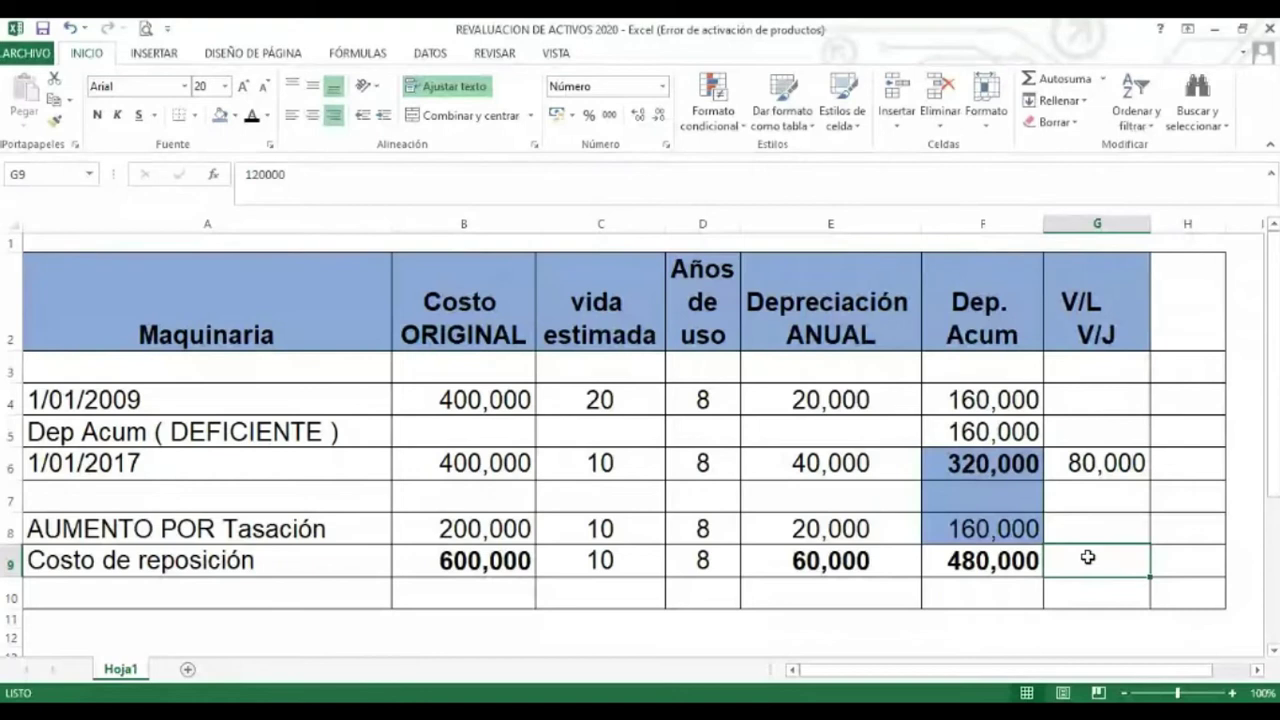
left_click(252, 116)
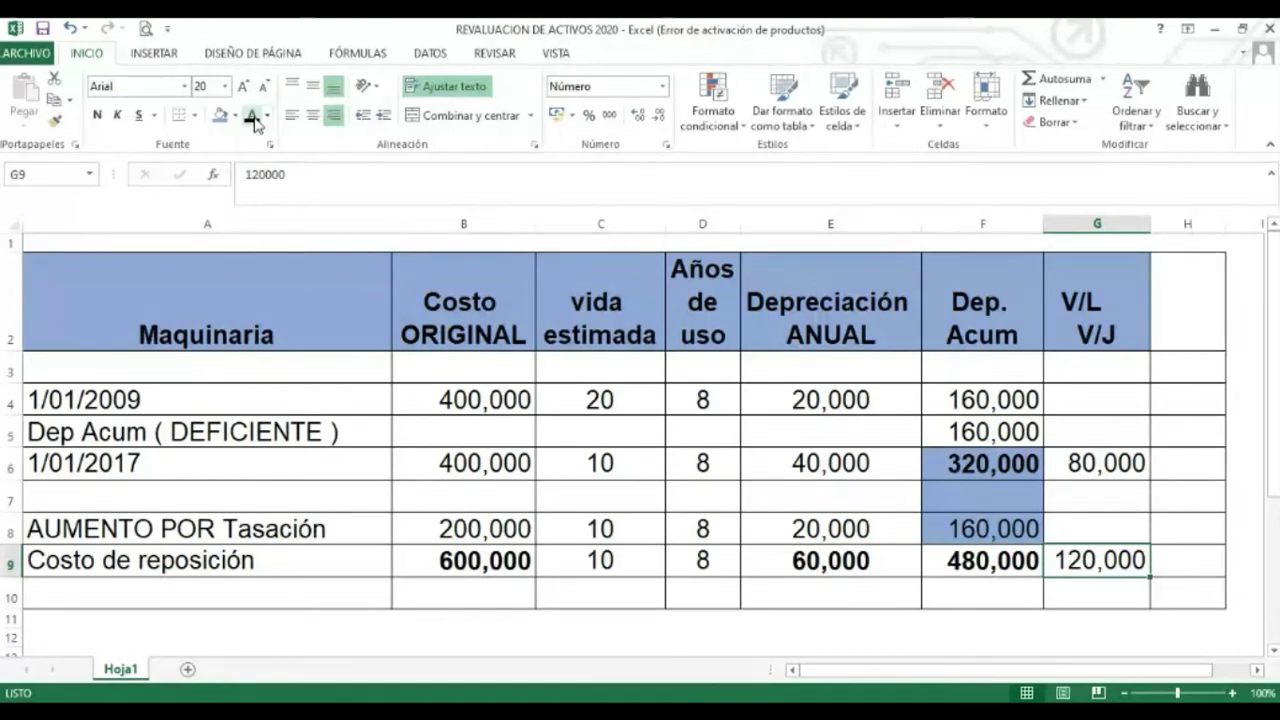
Show the SUPERAVIT label in A10 and its value of 40,000 in G10 in black
key("Return")
key("Up")
key("Left")
key("Left")
key("Left")
key("Down")
key("Left")
key("Left")
key("Left")
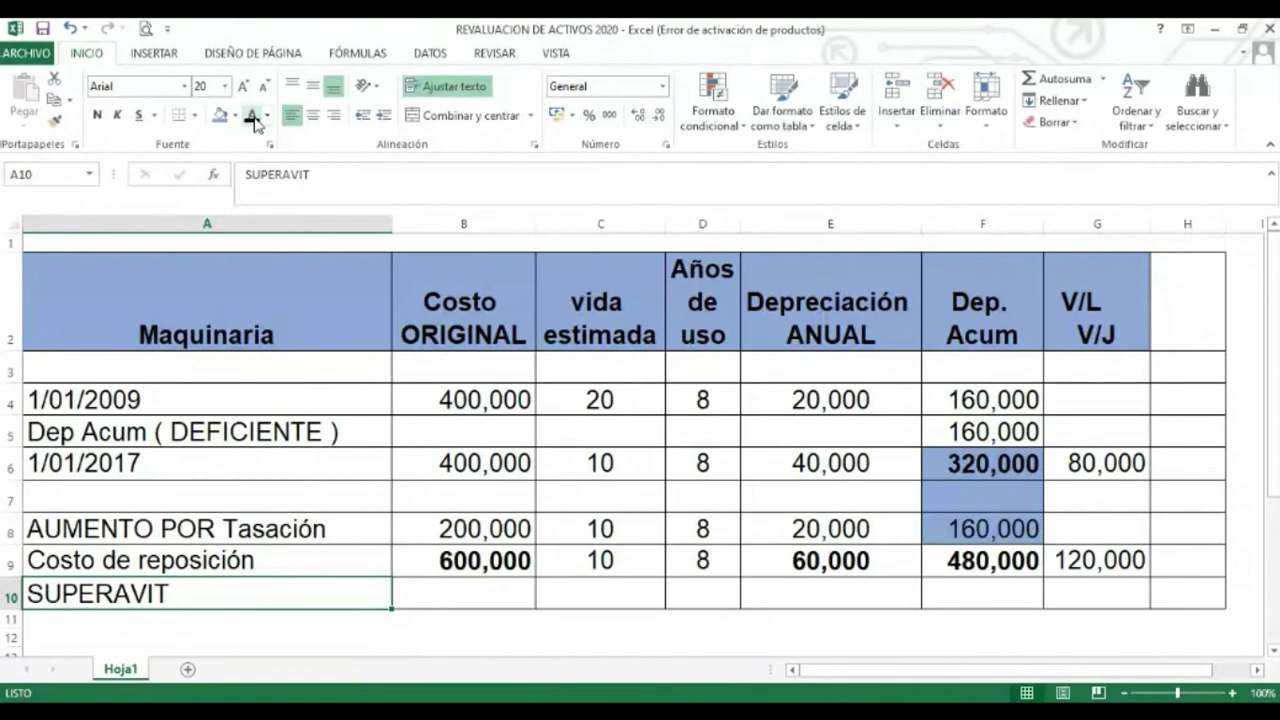
key("ctrl+Right")
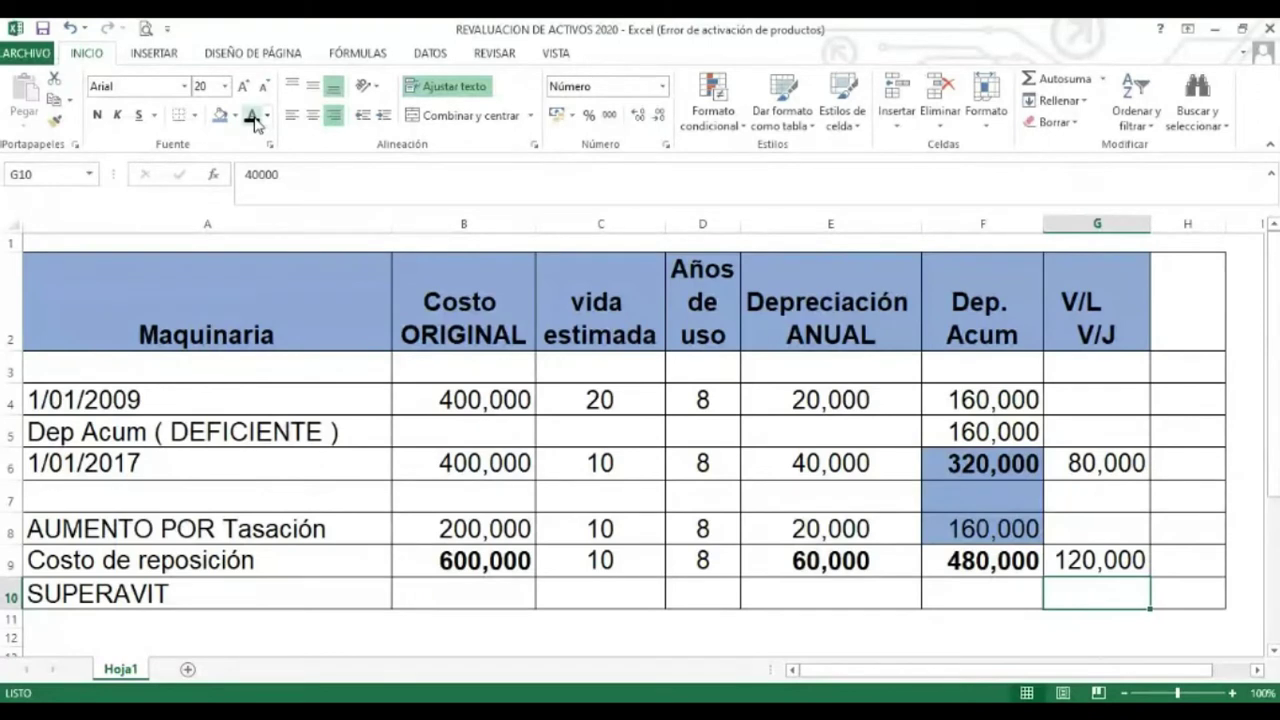
left_click(253, 117)
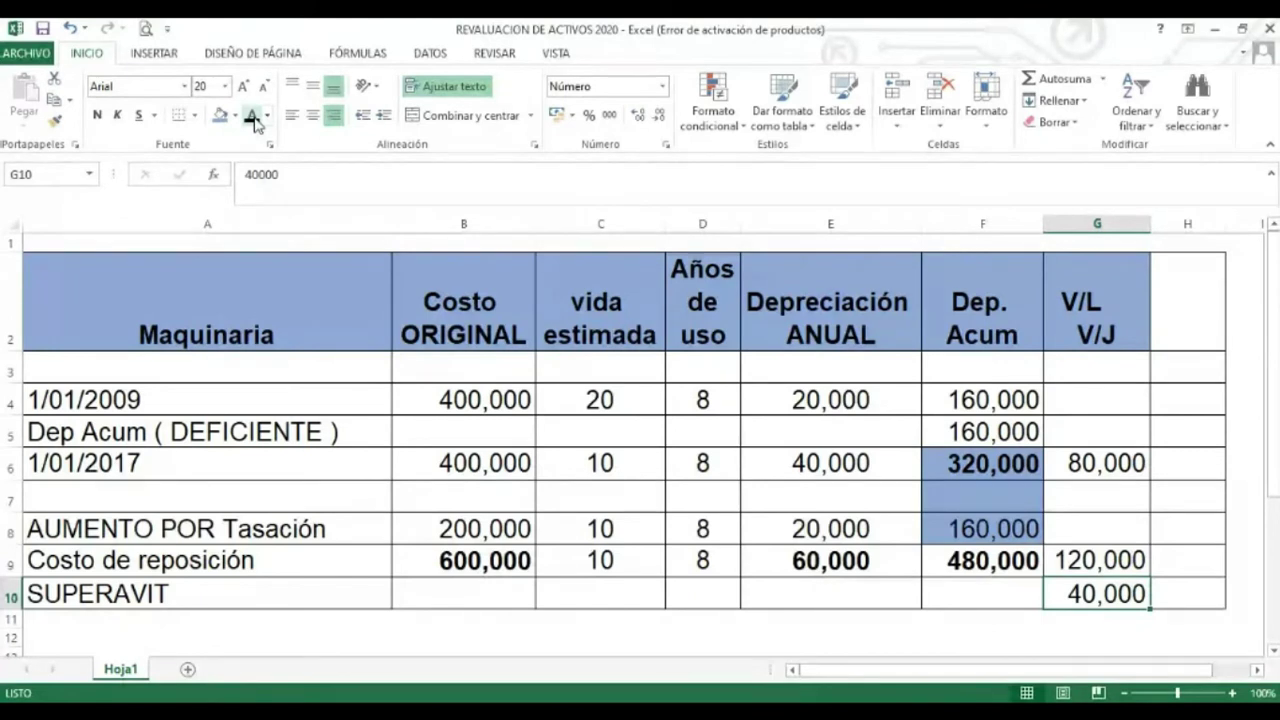
Review the appraisal increase row's figures from G8 back to its original cost in B8
key("Up")
key("Up")
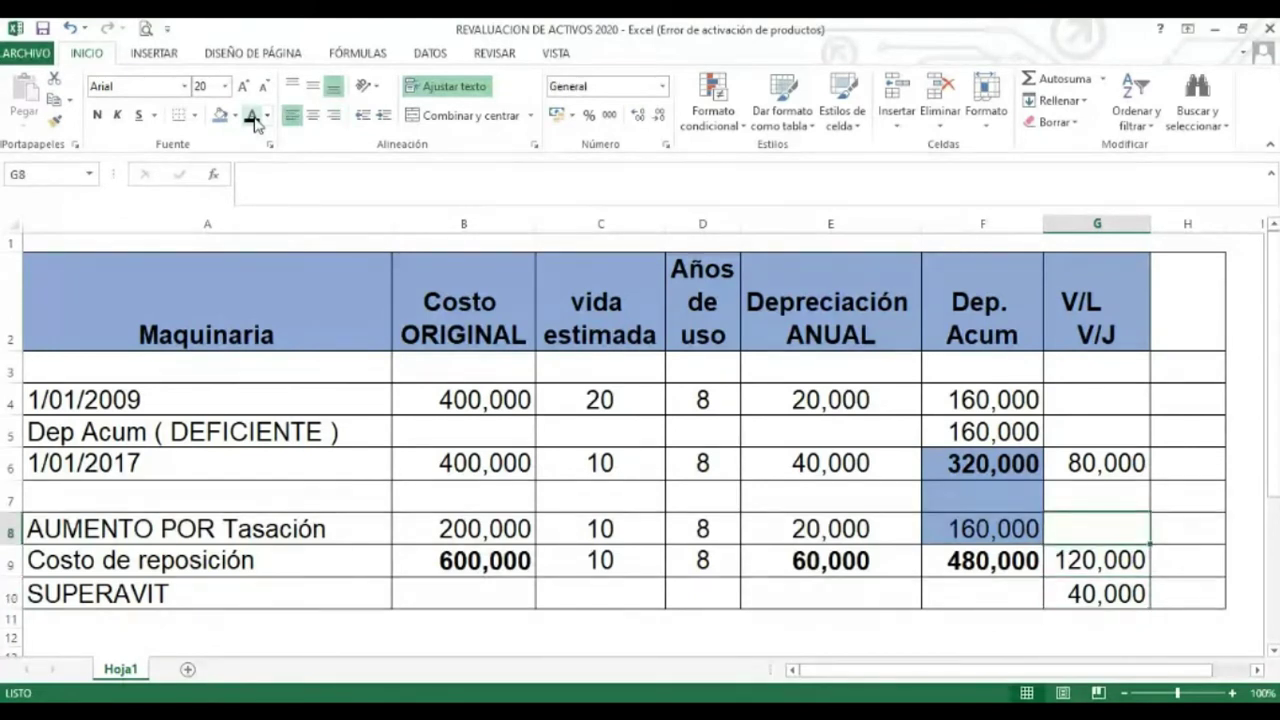
key("Left")
key("Left")
key("Left")
key("Left")
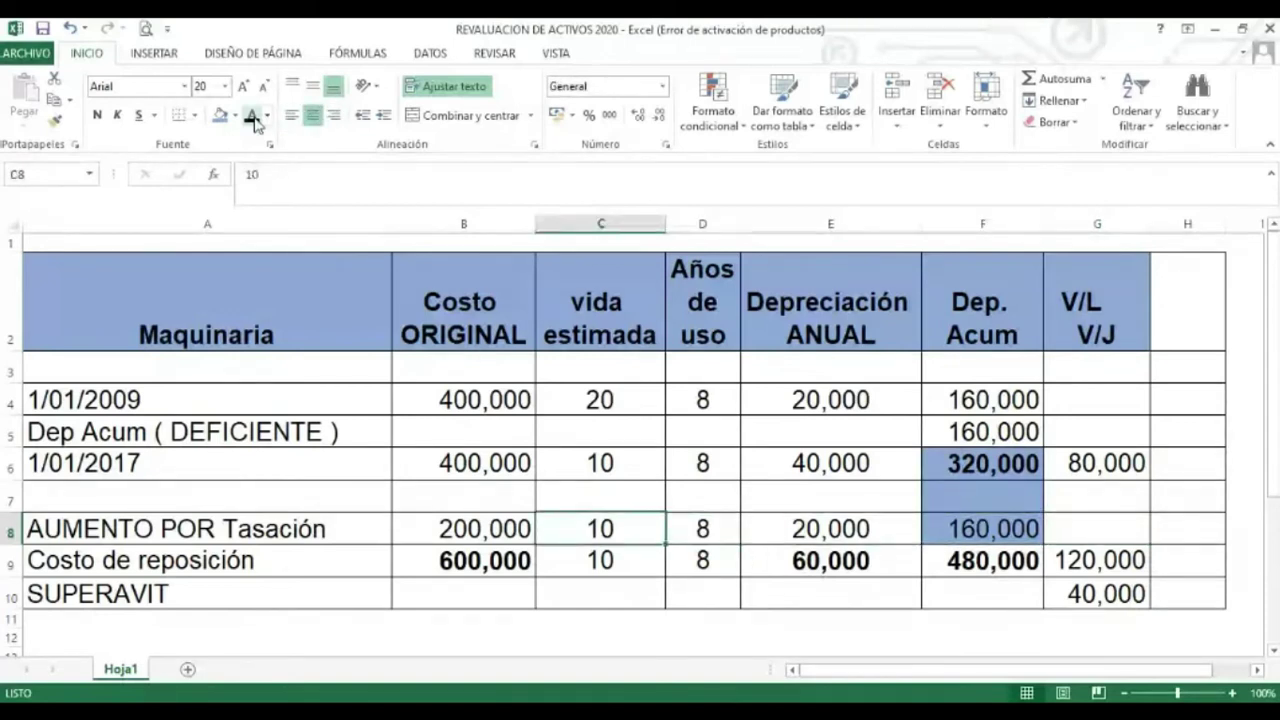
key("Left")
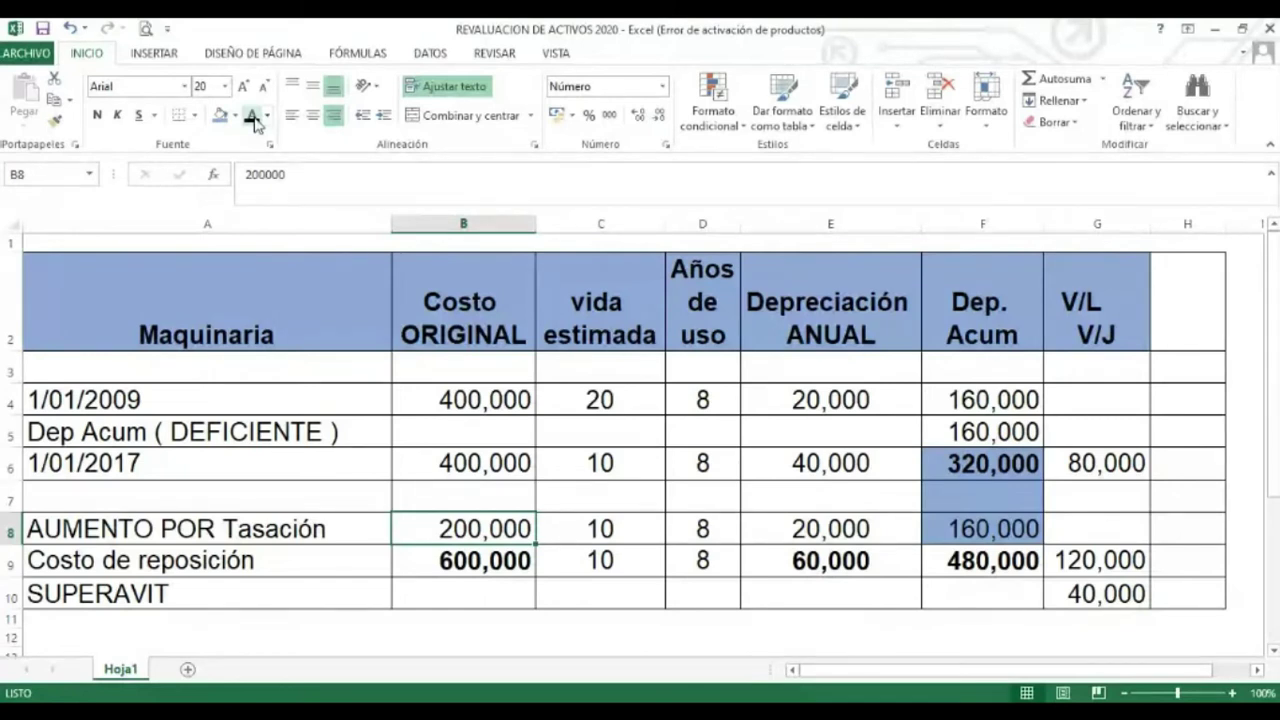
key("Down")
key("Down")
key("Down")
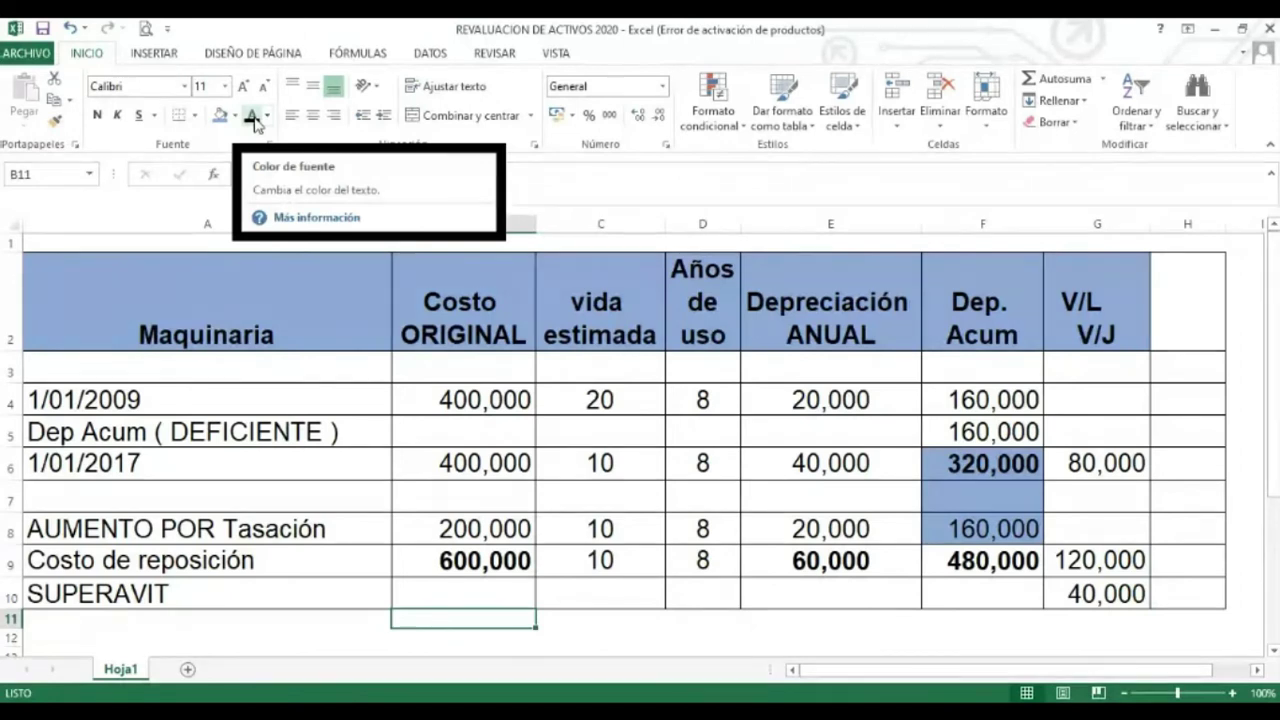
key("Left")
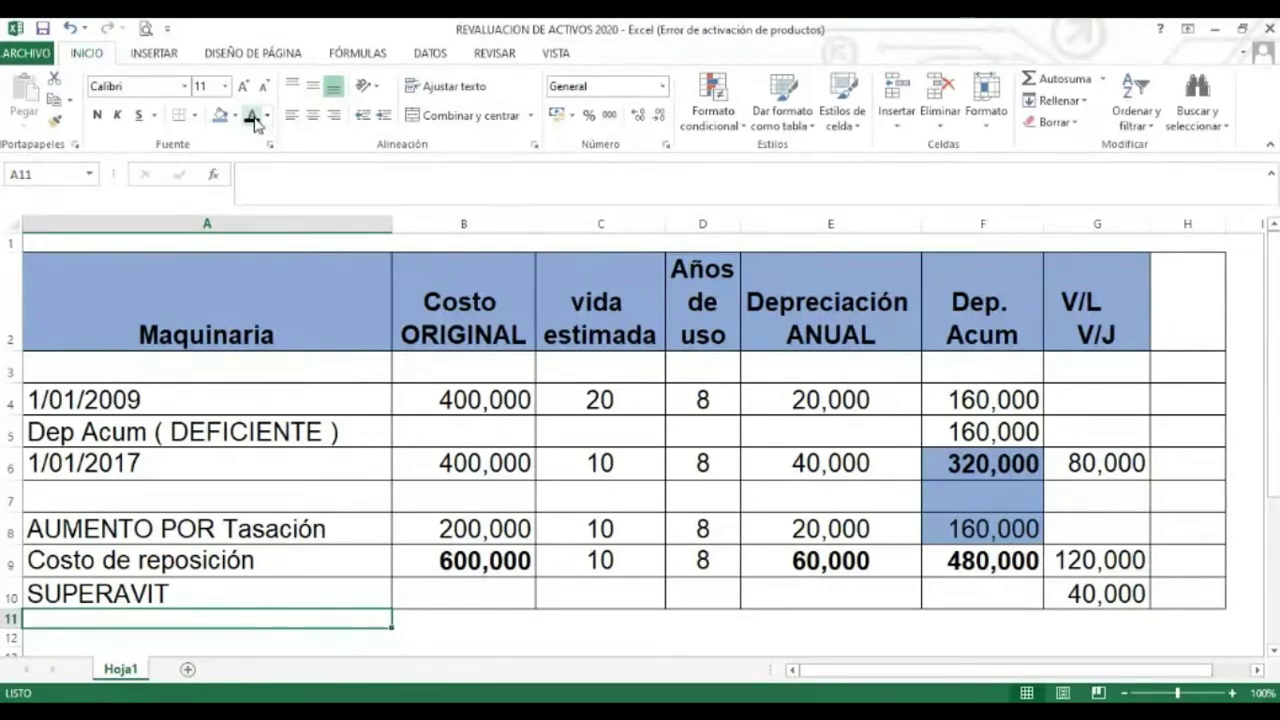
key("Right")
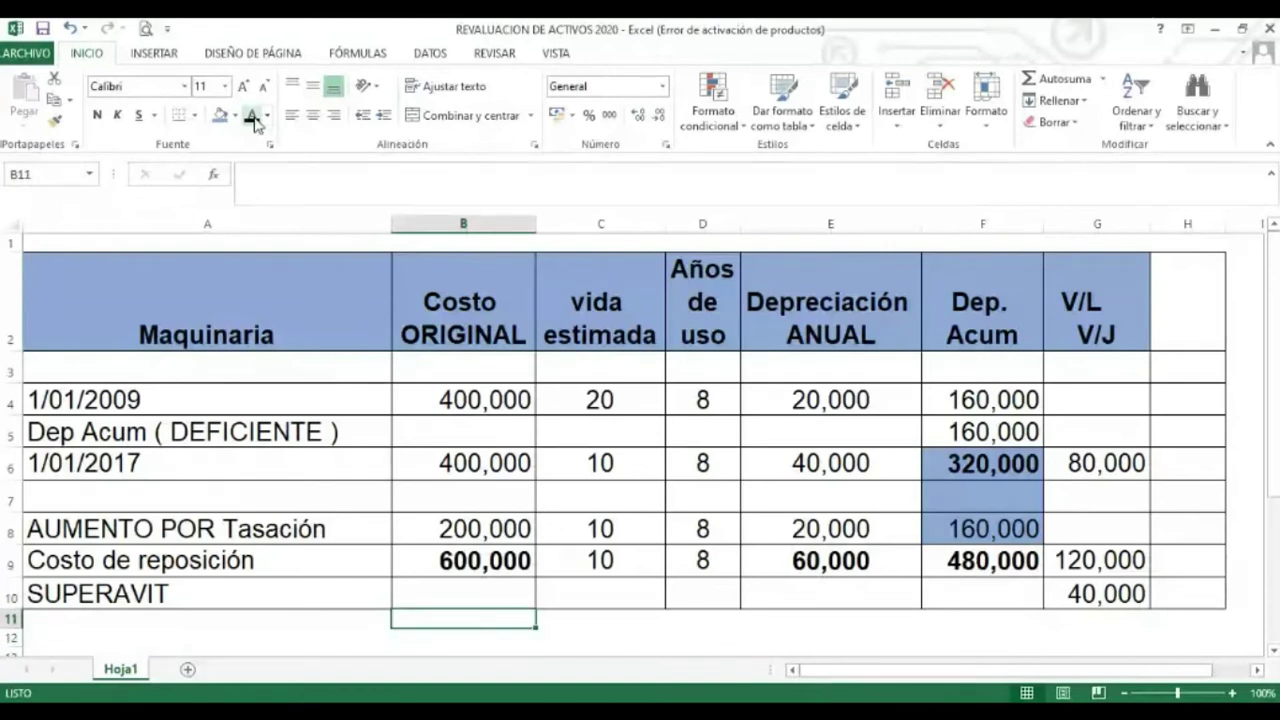
key("alt")
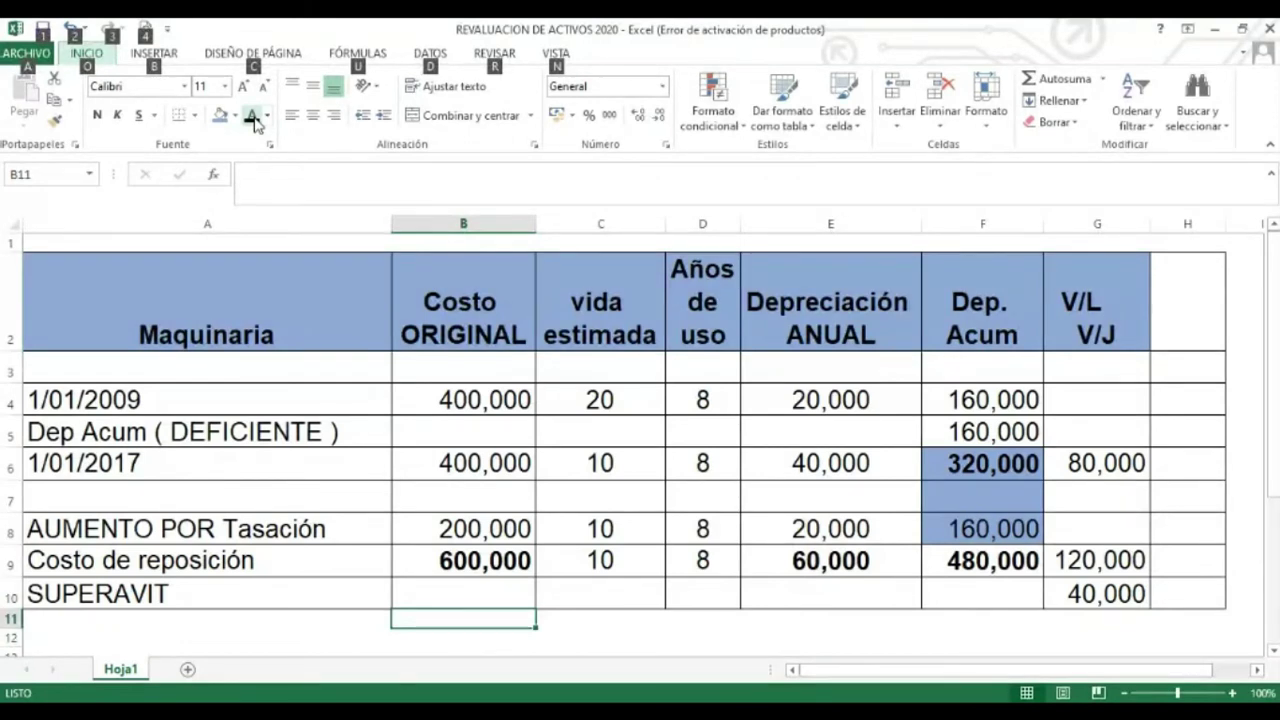
key("alt+Tab")
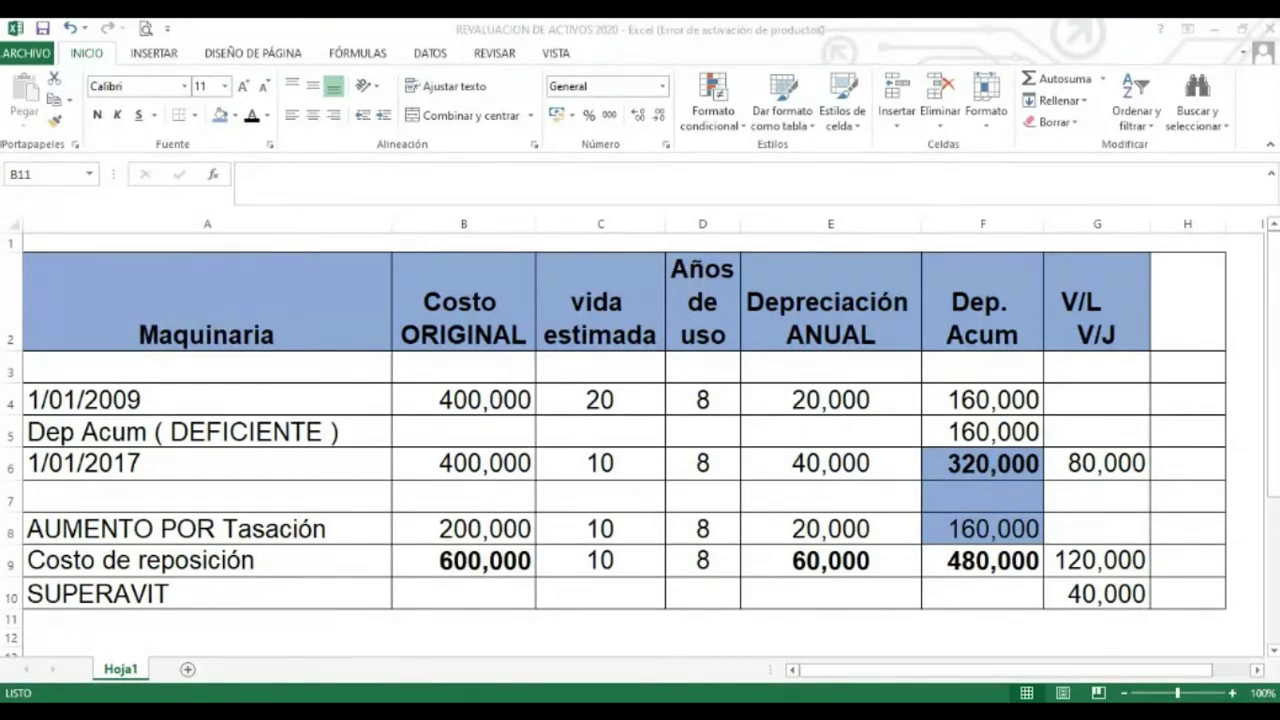
left_click(252, 118)
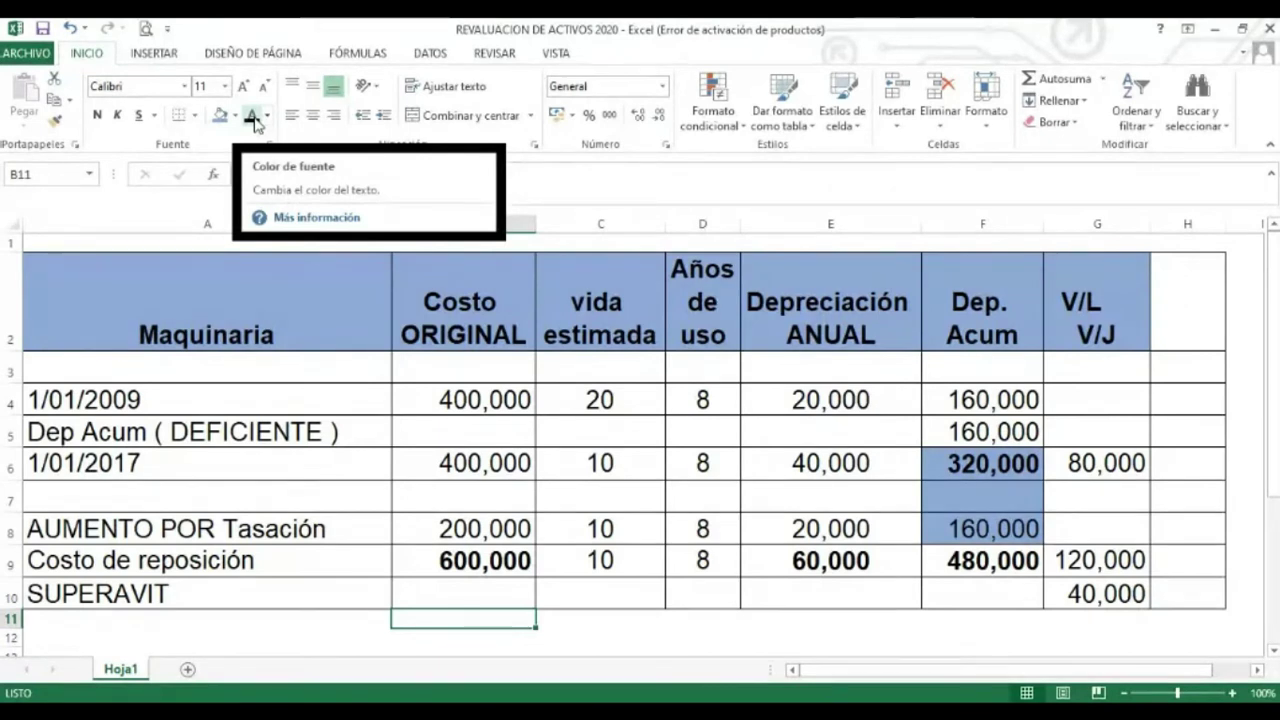
key("Return")
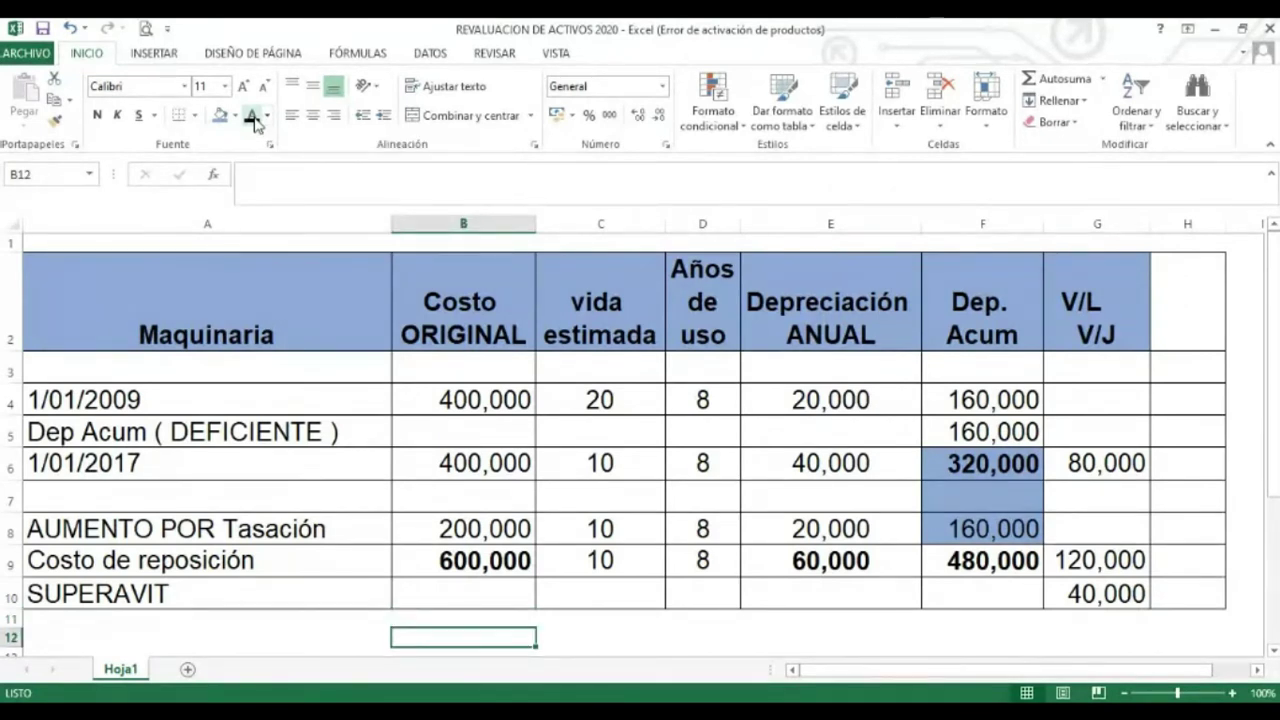
key("Up")
key("Down")
key("Left")
key("Up")
key("Up")
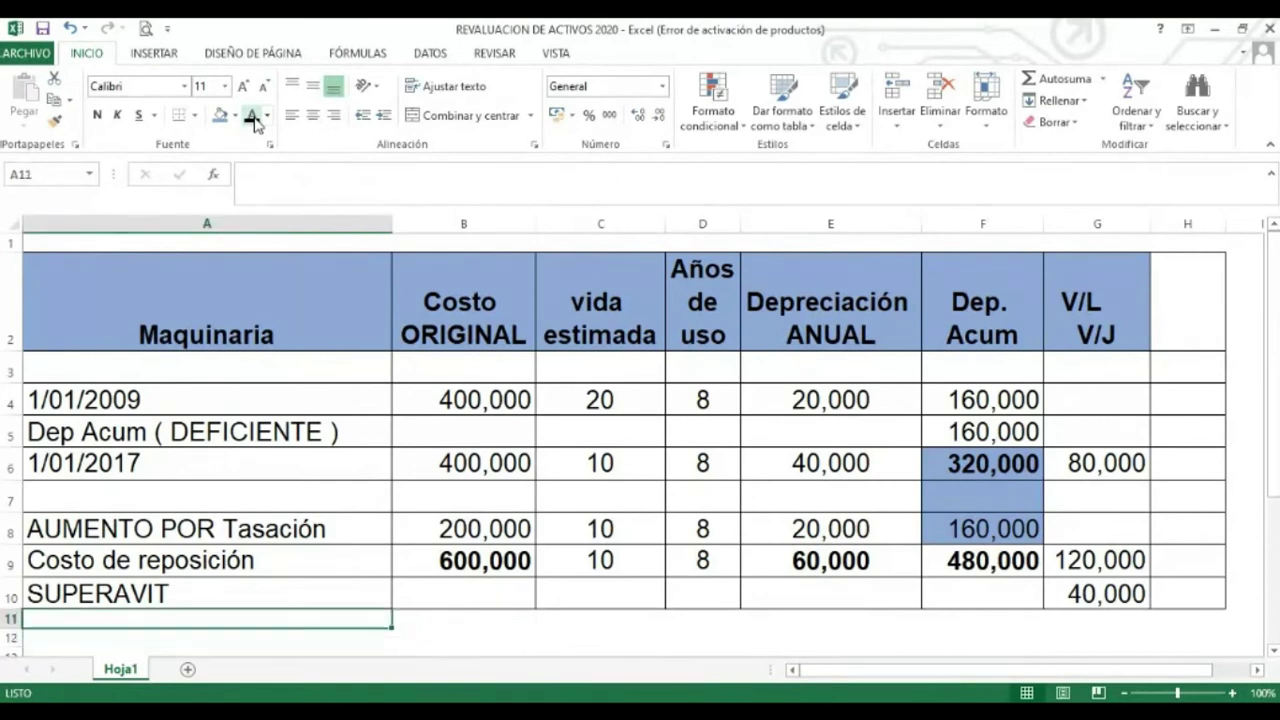
Review the replacement cost row across to its V/L V/J value and compare it with the 2017 row's value in G6
key("Up")
key("Right")
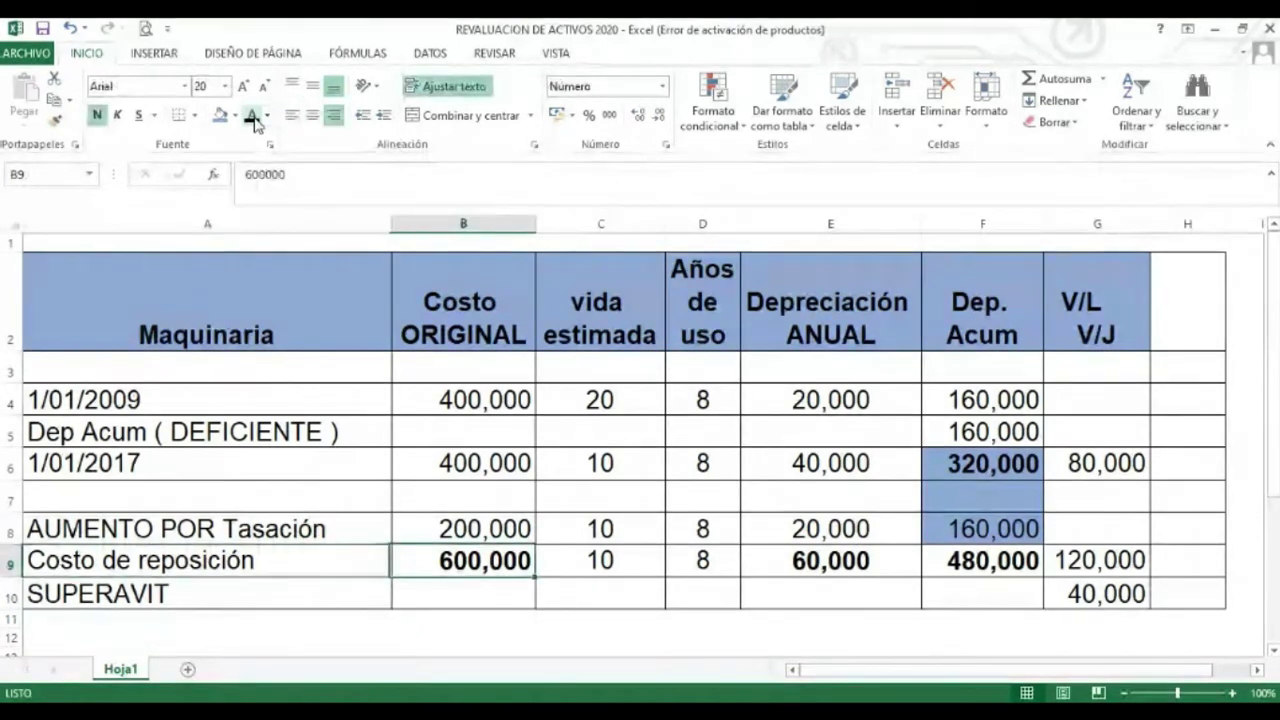
key("Right")
key("Right")
key("Right")
key("Right")
key("Right")
key("Up")
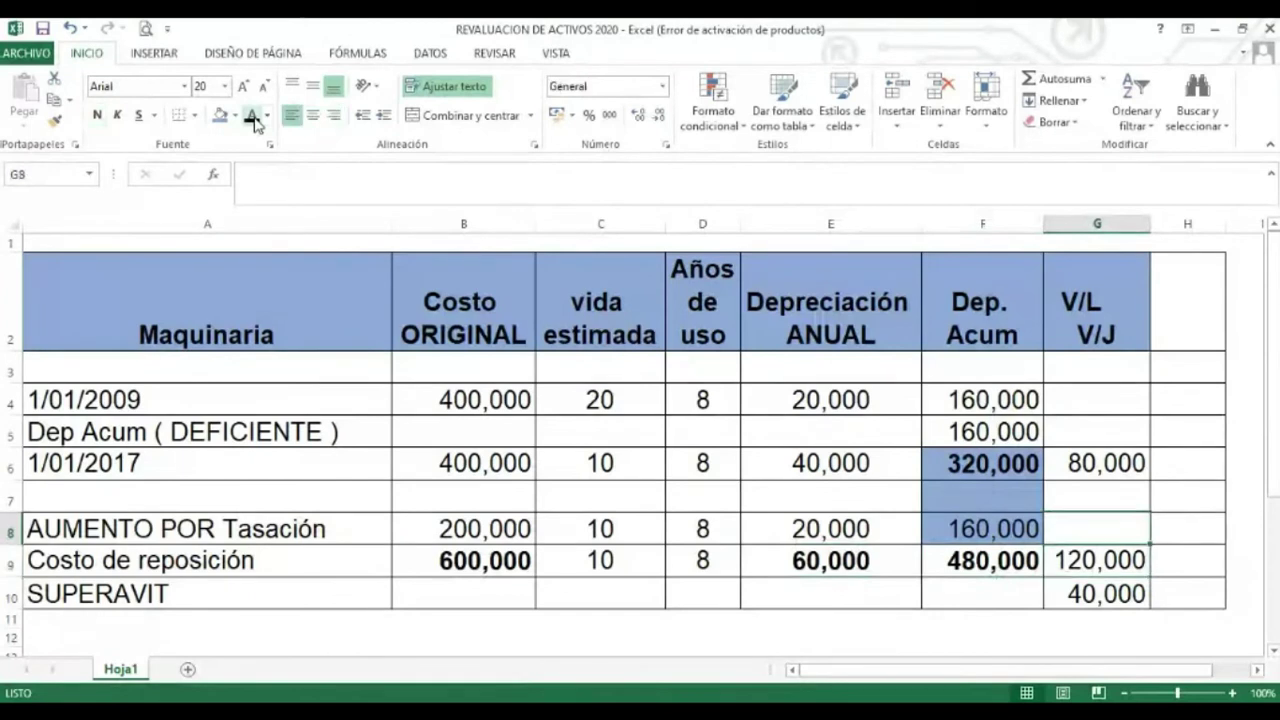
key("Up")
key("Up")
key("Down")
key("Down")
key("Down")
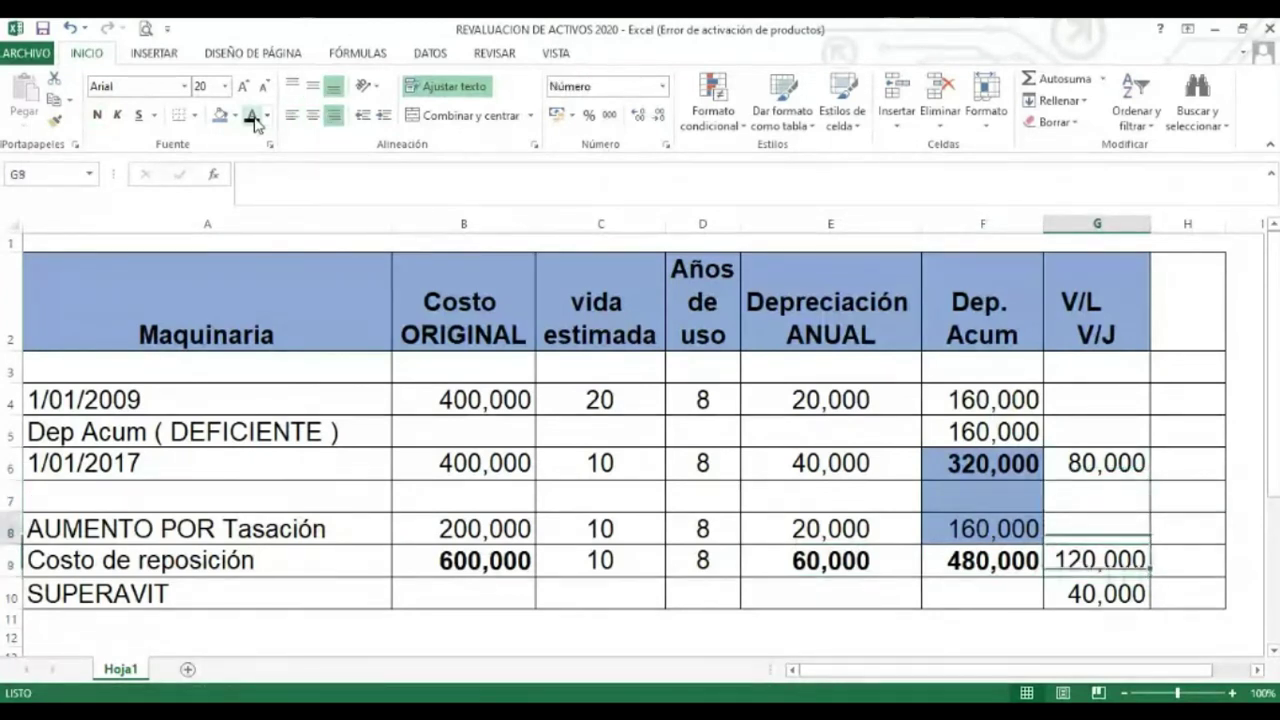
key("Up")
key("Up")
key("Up")
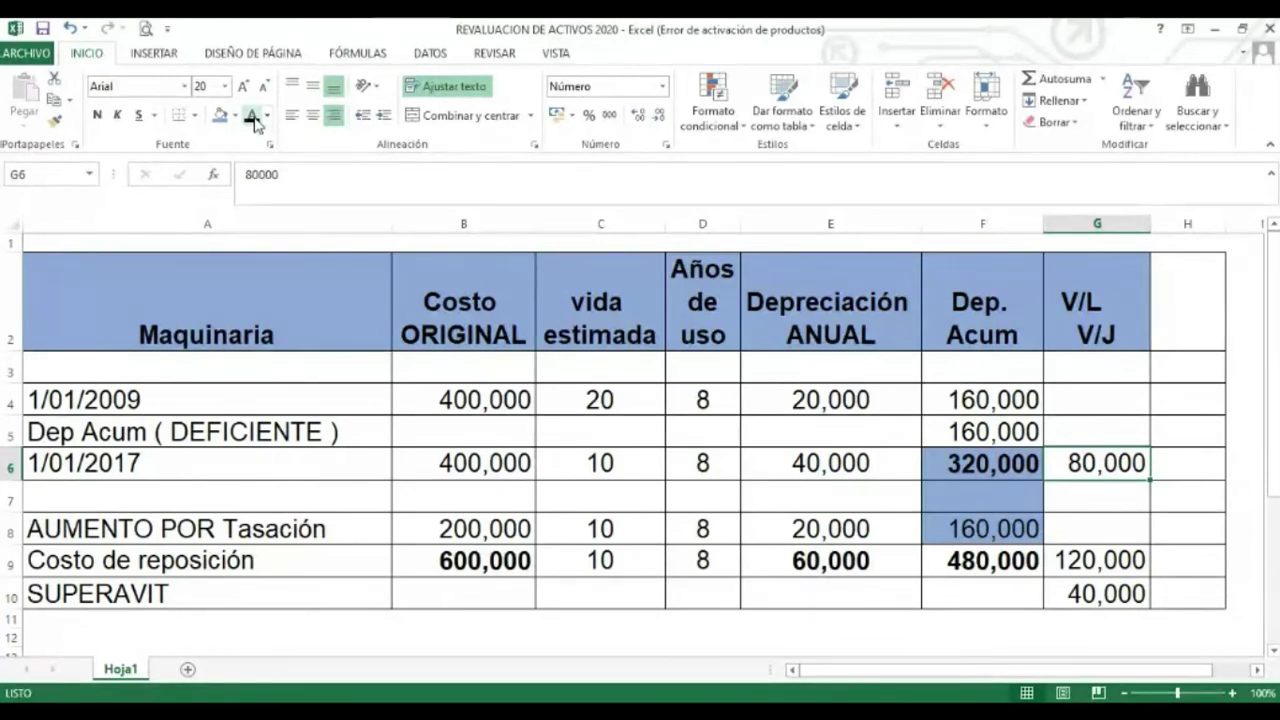
Fill the 2017 row's original cost cell B6 with blue
key("Left")
key("Left")
key("Left")
key("Left")
key("Left")
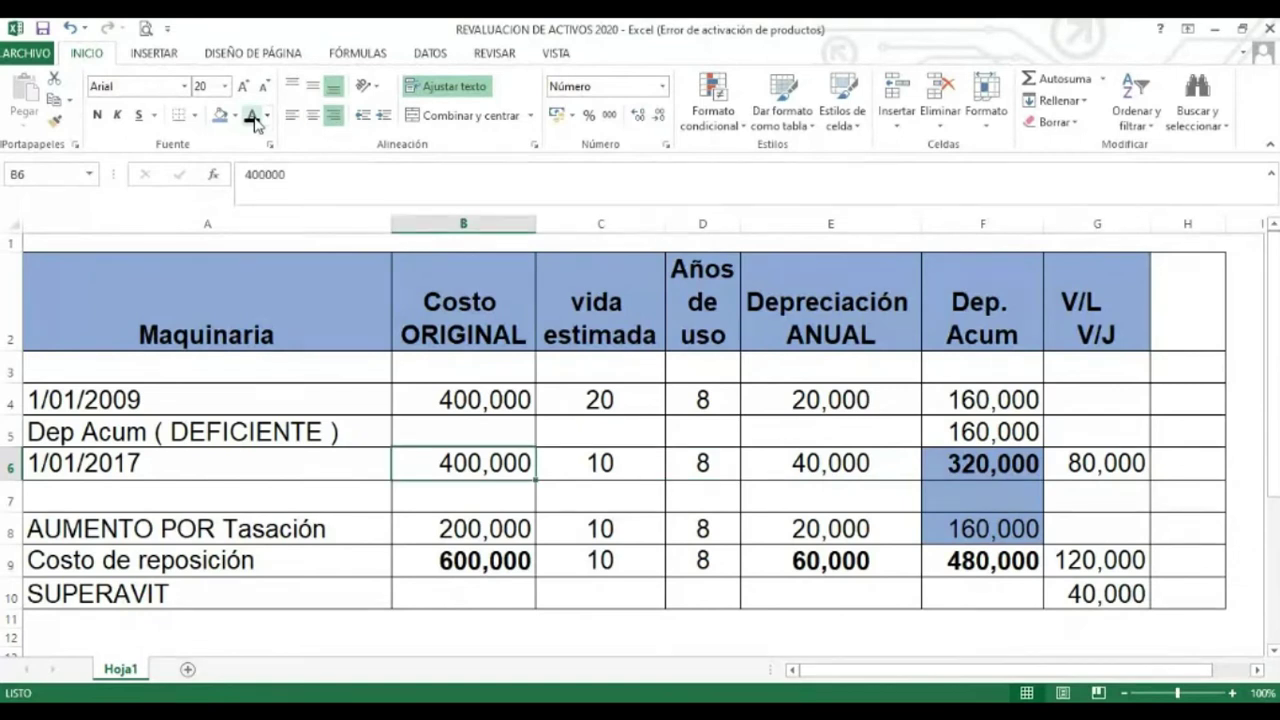
left_click(219, 115)
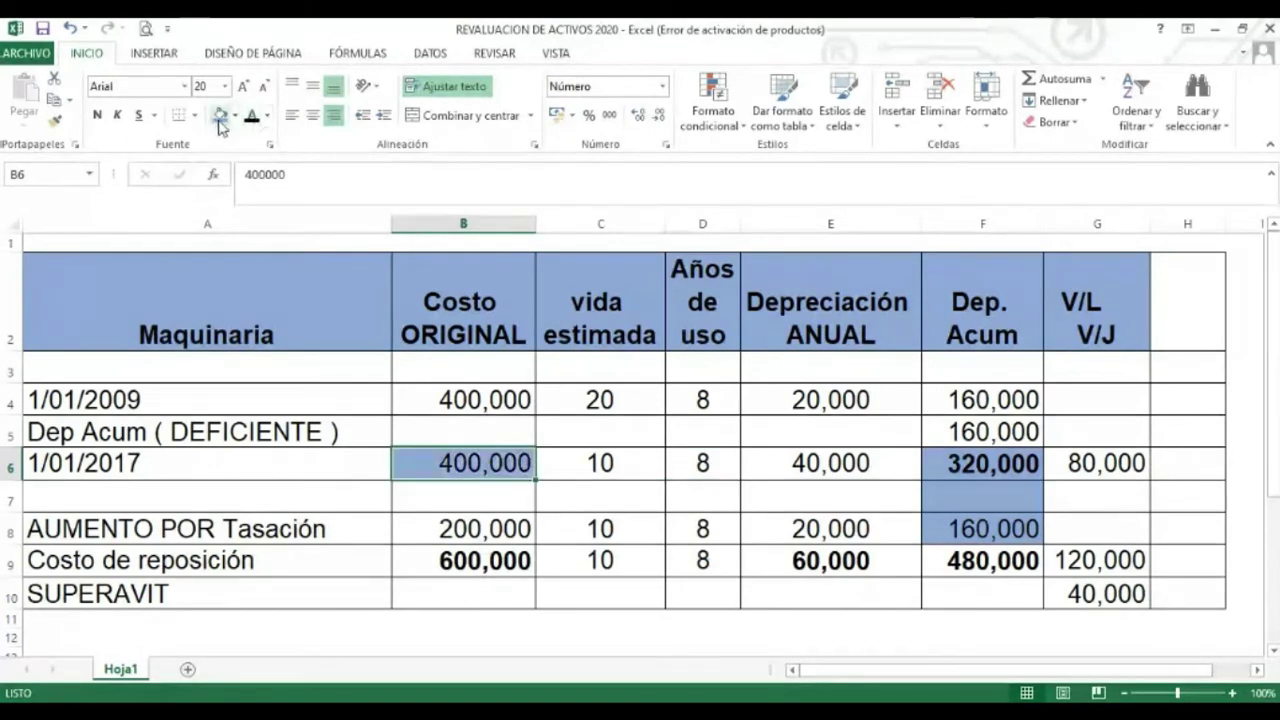
Fill the 2017 row's accumulated depreciation cell F6 and original cost cell B6 with yellow
left_click(948, 469)
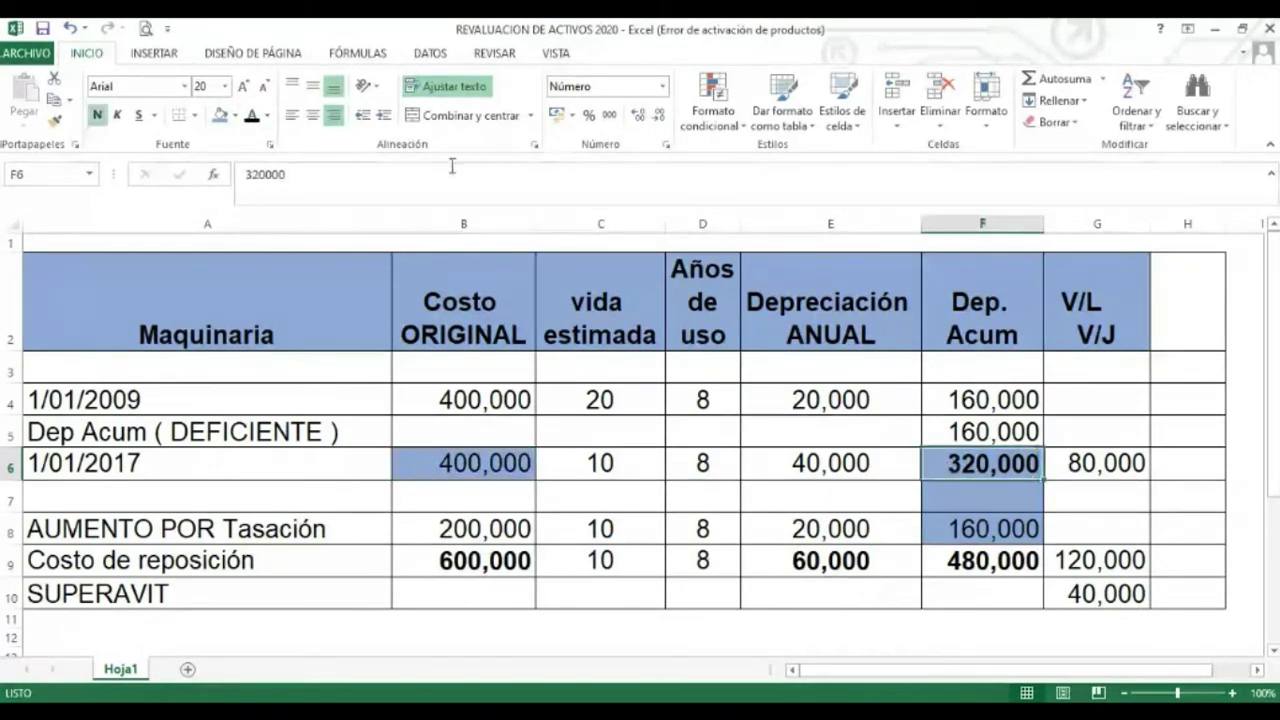
left_click(236, 116)
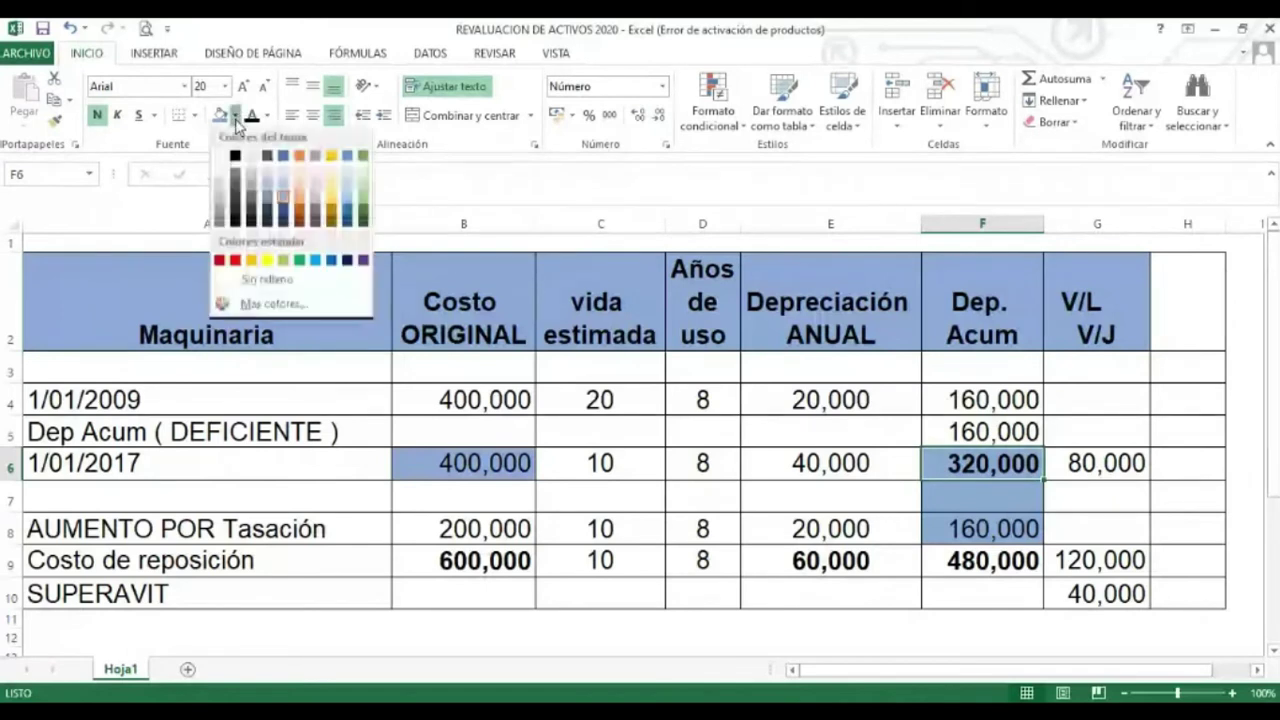
left_click(265, 263)
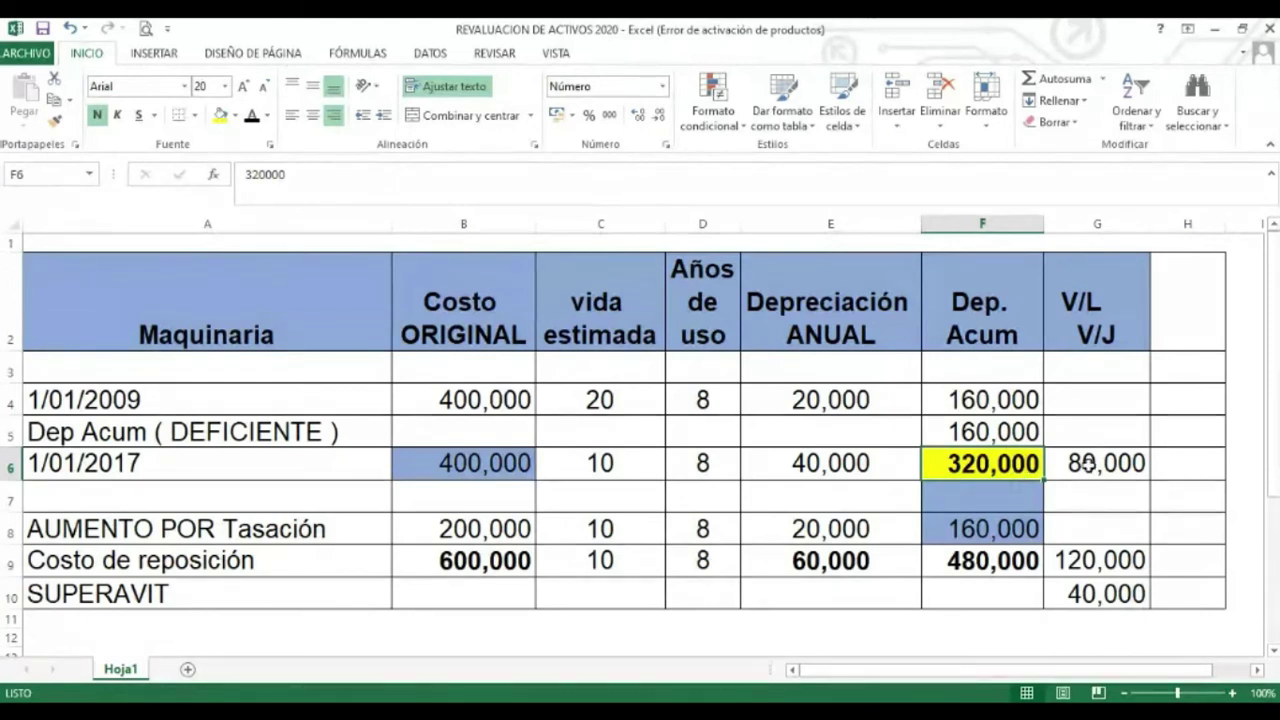
left_click(1088, 463)
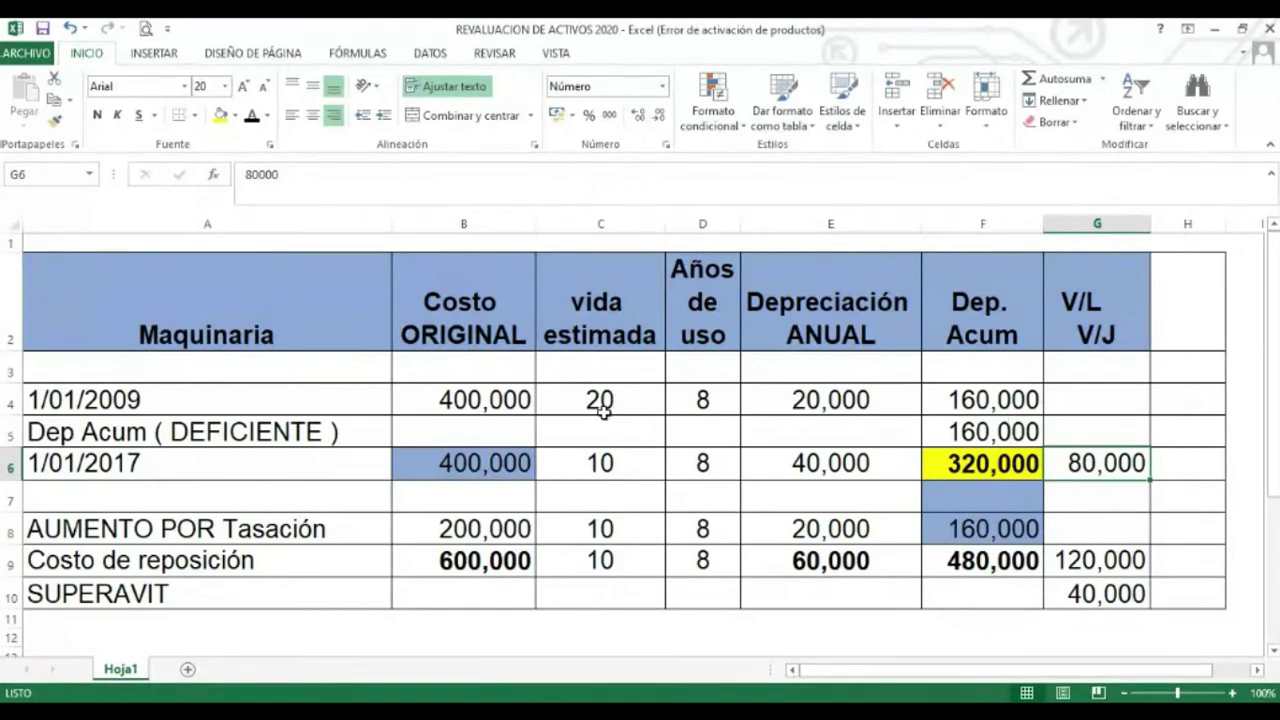
left_click(480, 463)
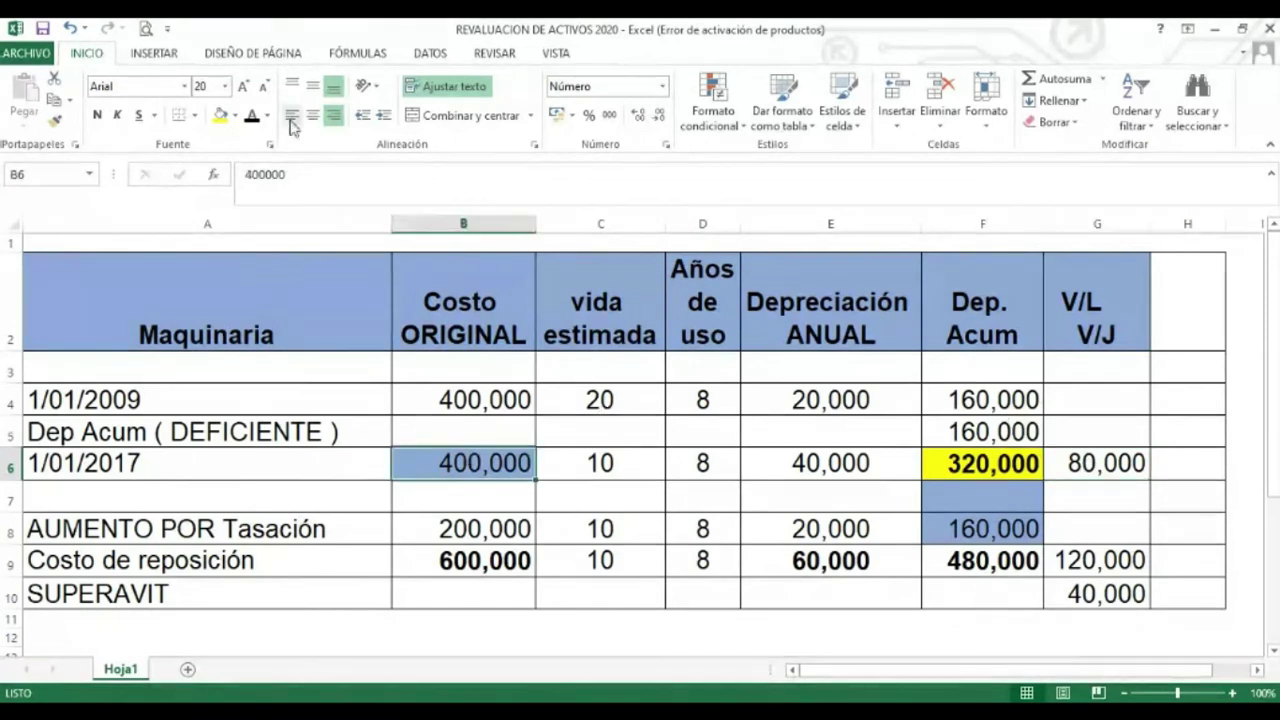
left_click(220, 117)
Fill the replacement cost row's original cost cell B9 and accumulated depreciation cell F9 with yellow
left_click(970, 465)
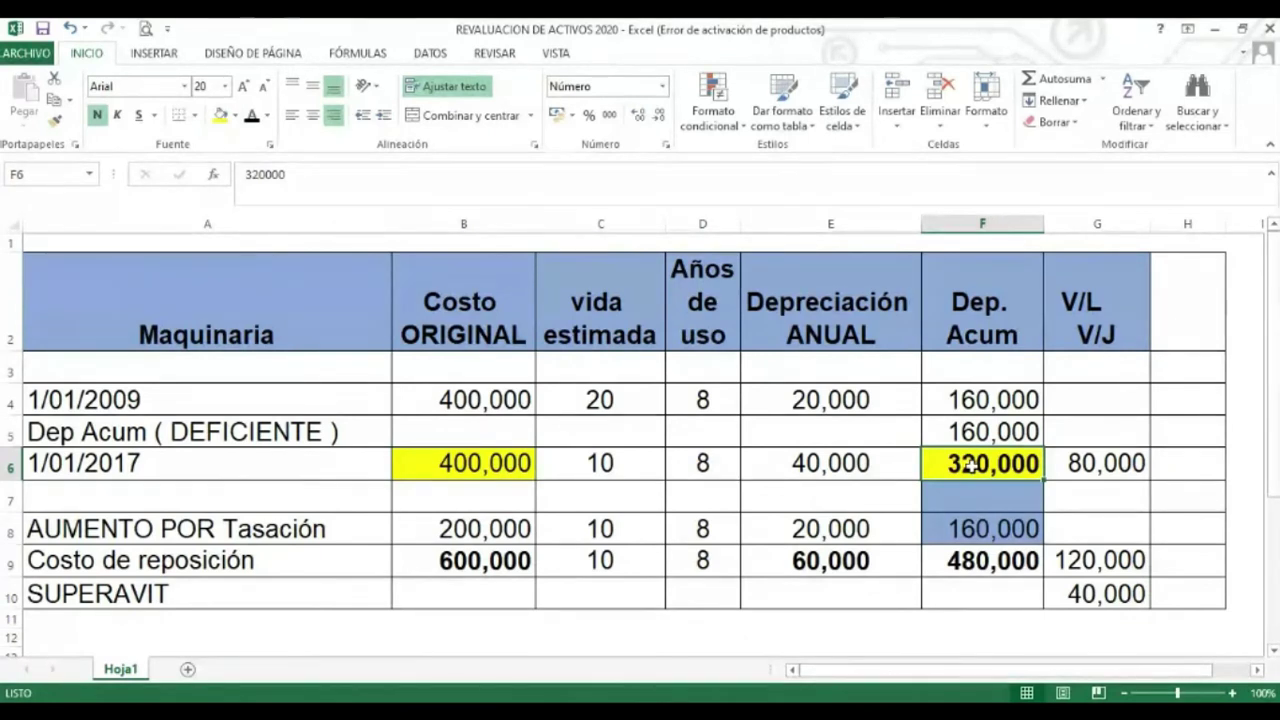
left_click(432, 558)
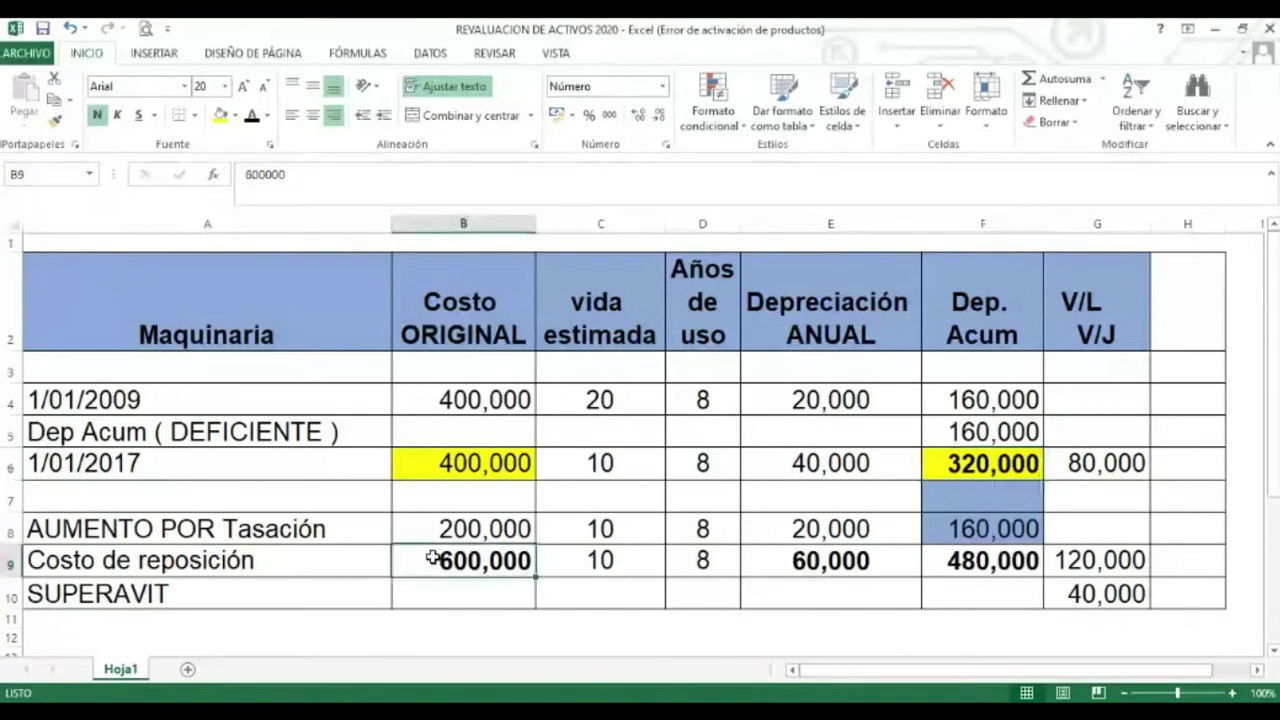
left_click(220, 116)
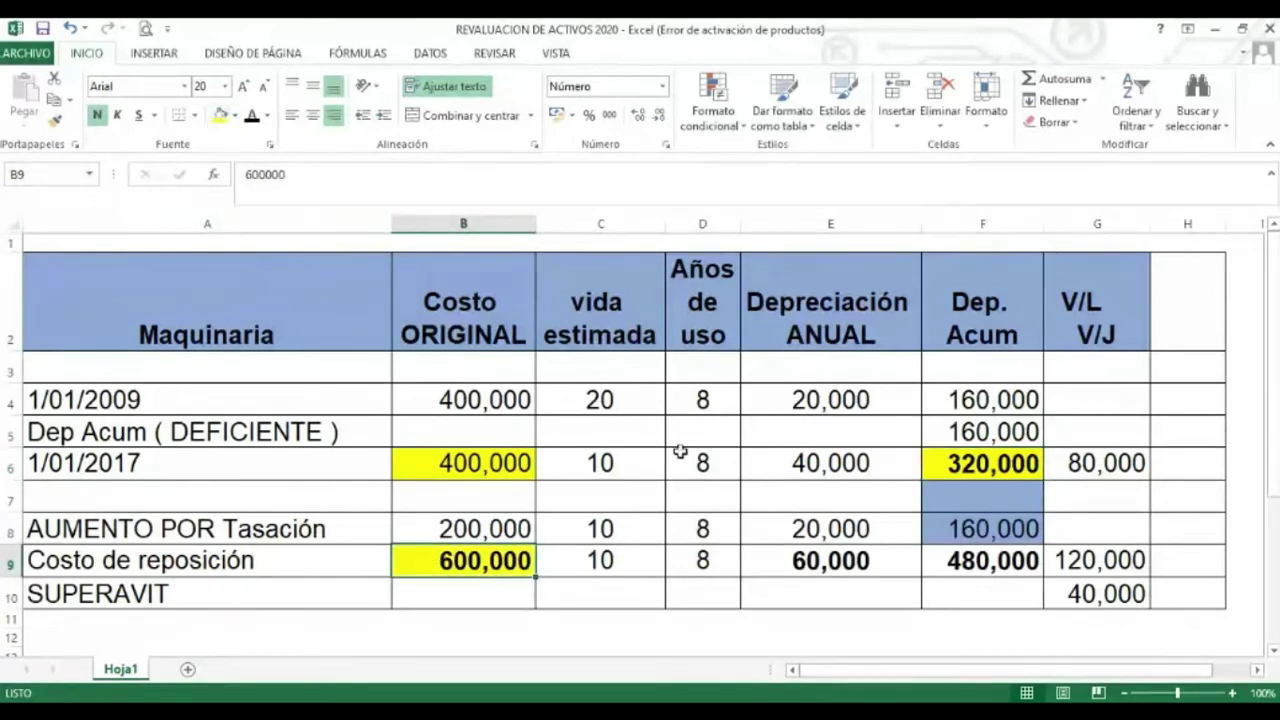
left_click(941, 562)
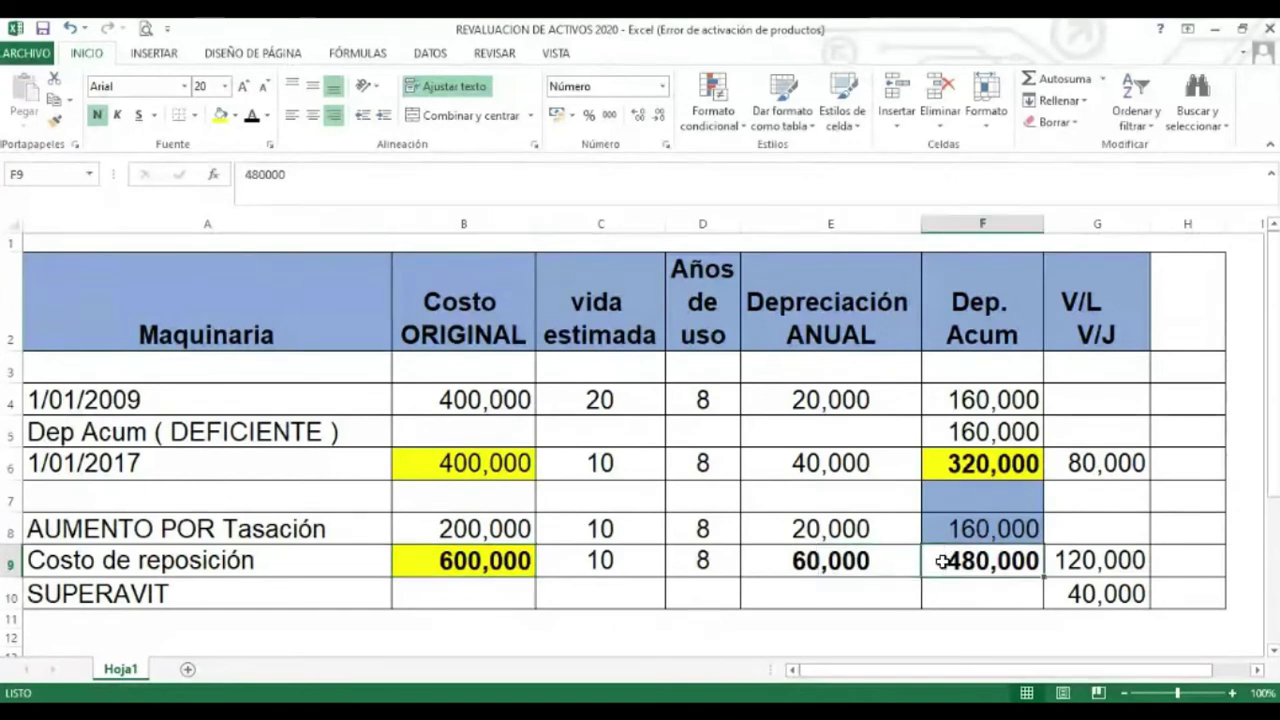
left_click(220, 116)
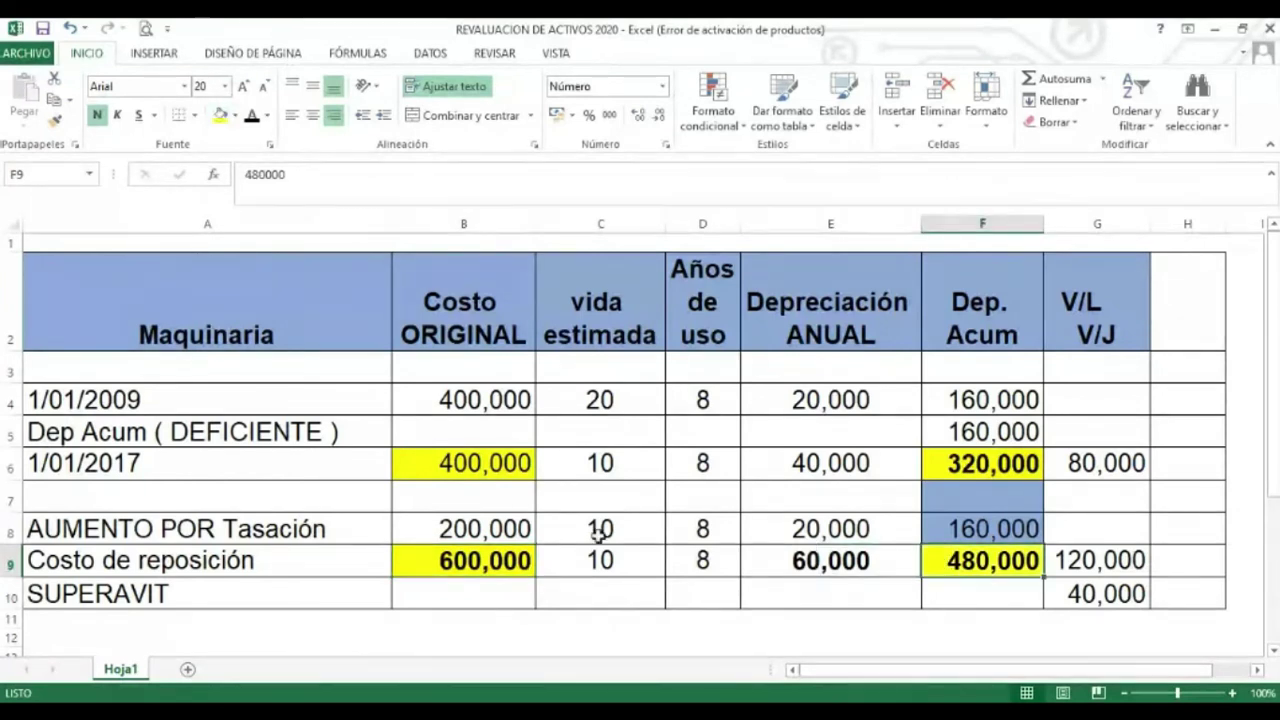
Review the replacement cost row across to G9 and compare G9 and G6 with the surplus in G10
left_click_drag(596, 558, 740, 563)
left_click(957, 560)
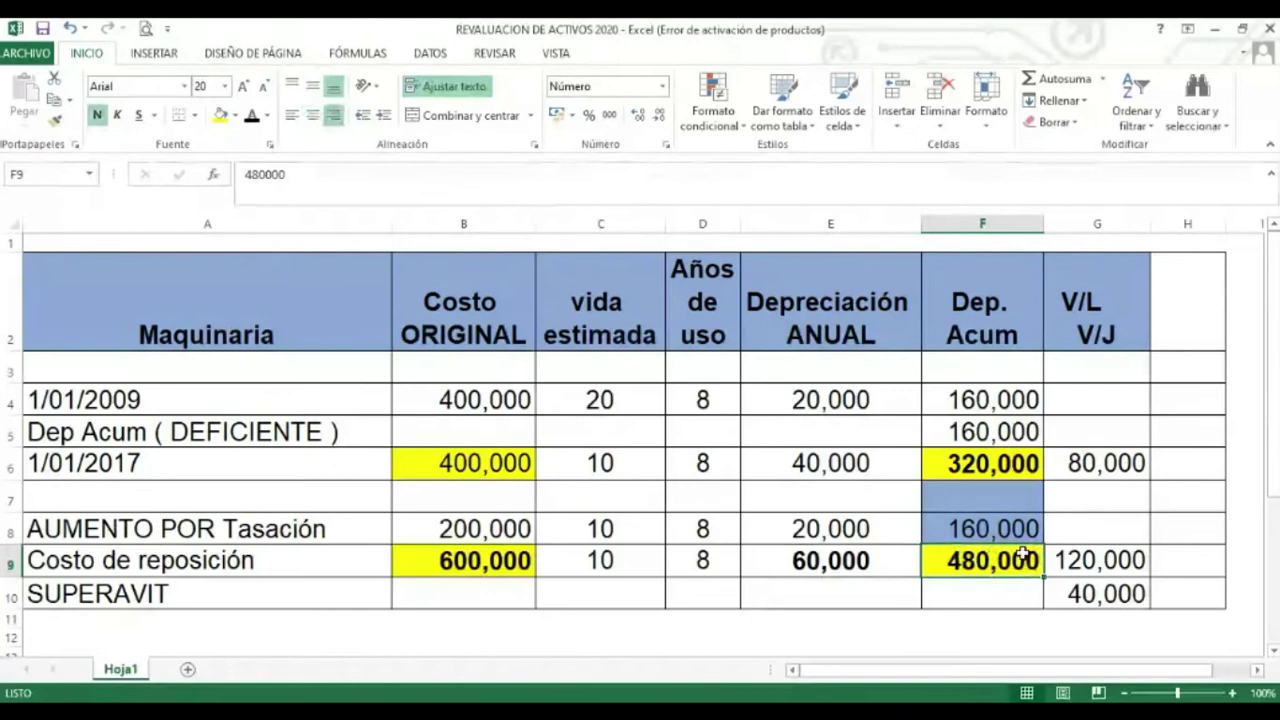
left_click(1093, 568)
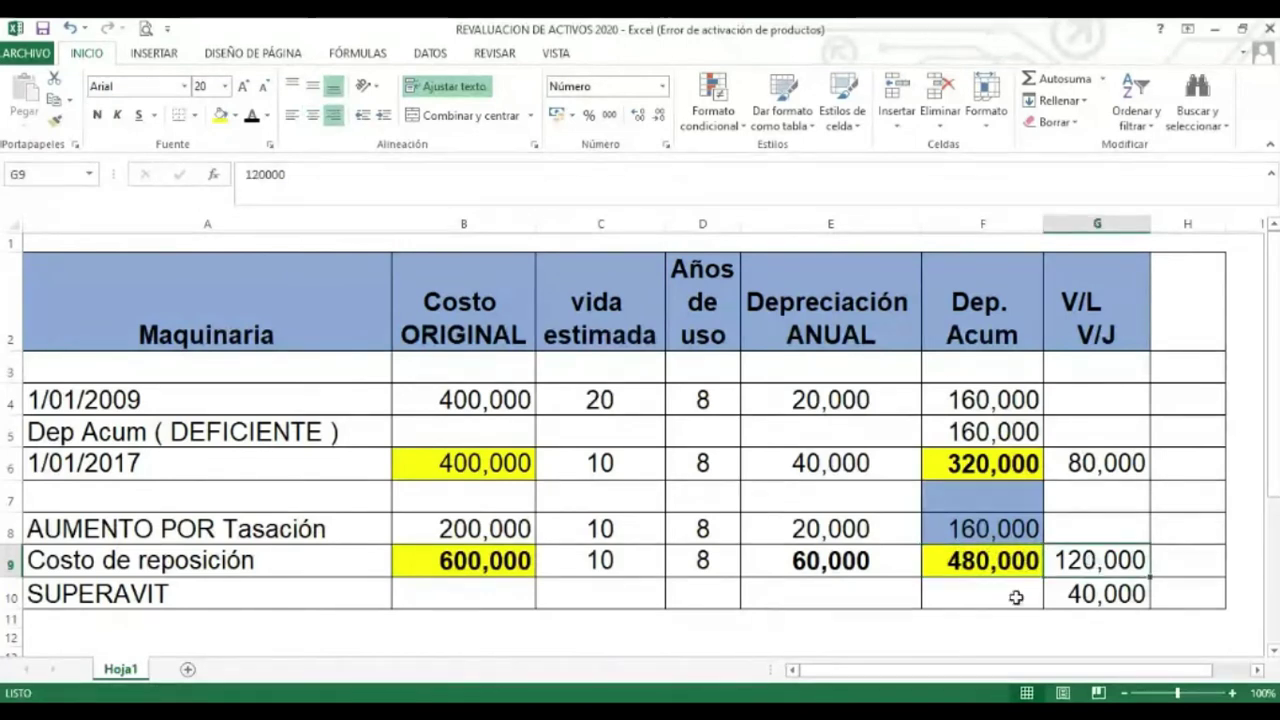
left_click(1096, 594)
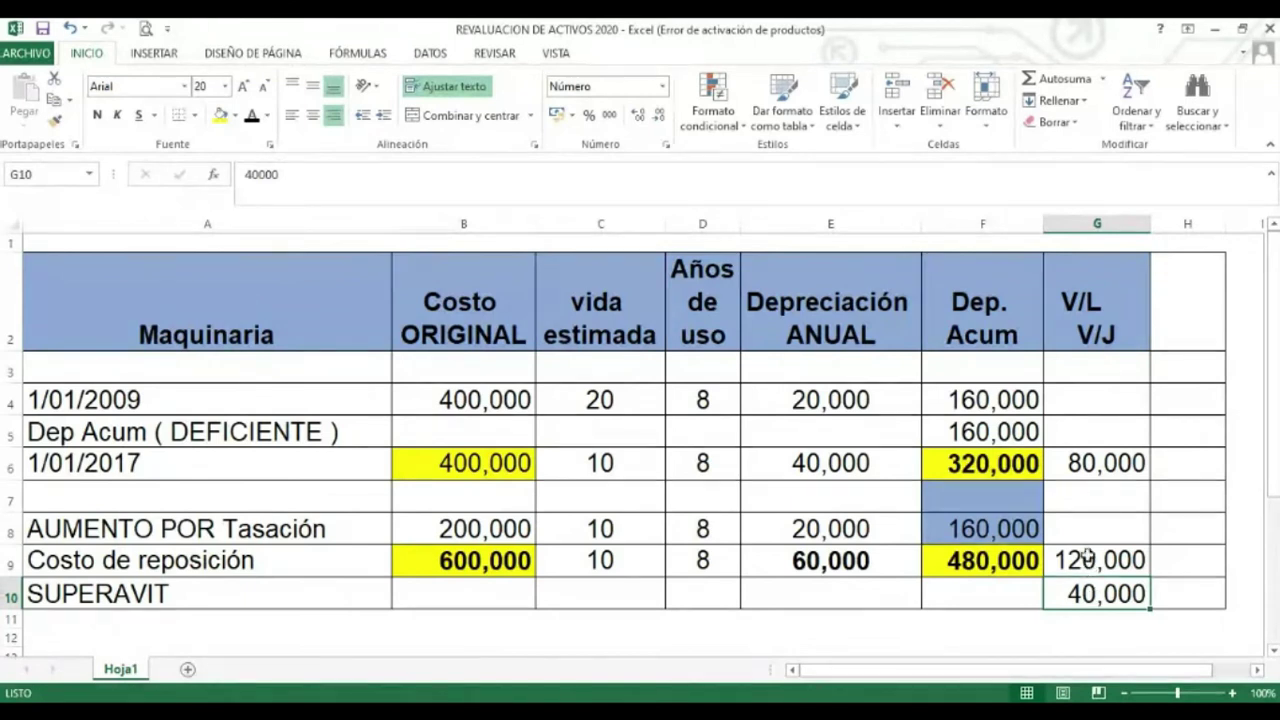
left_click(1087, 556)
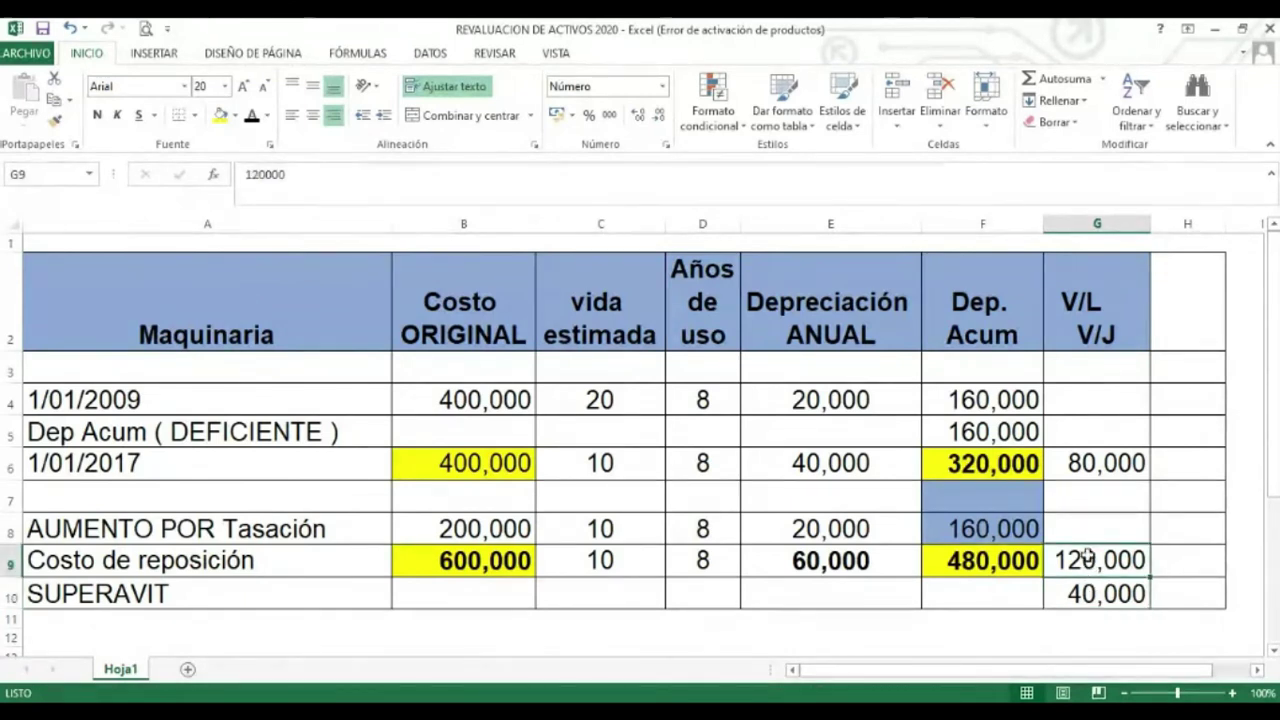
left_click(1088, 467)
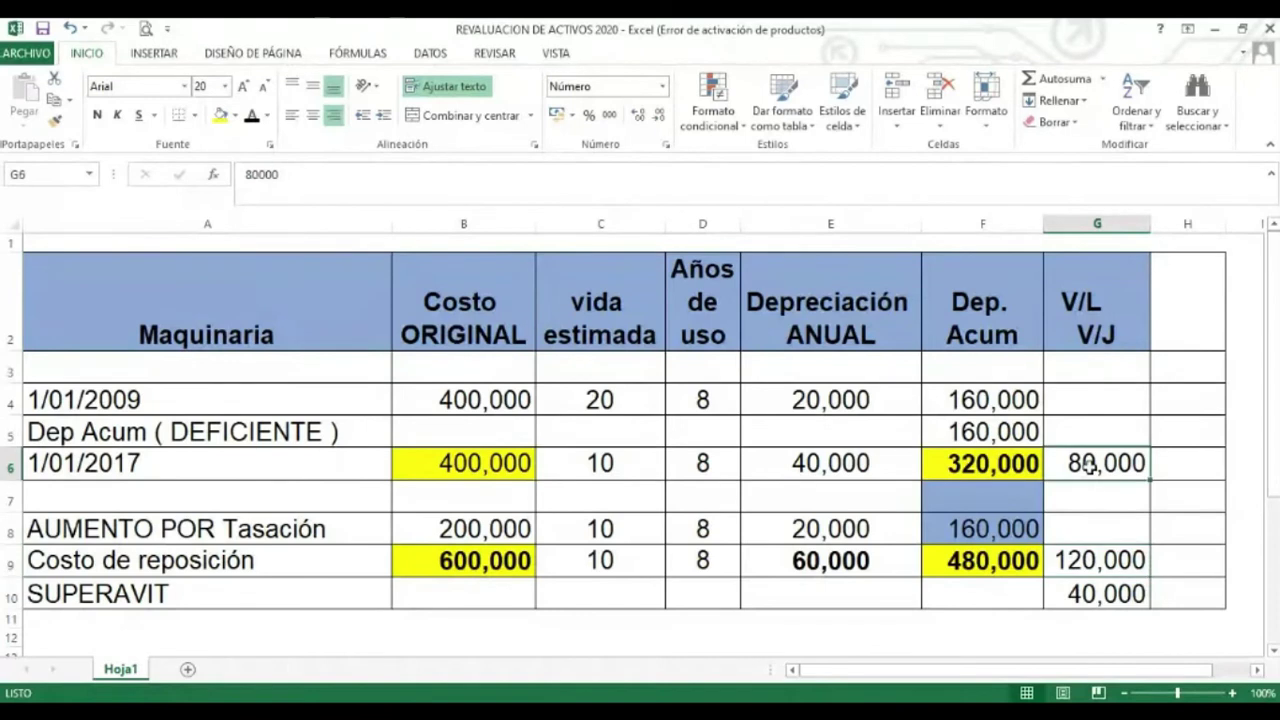
left_click(1066, 591)
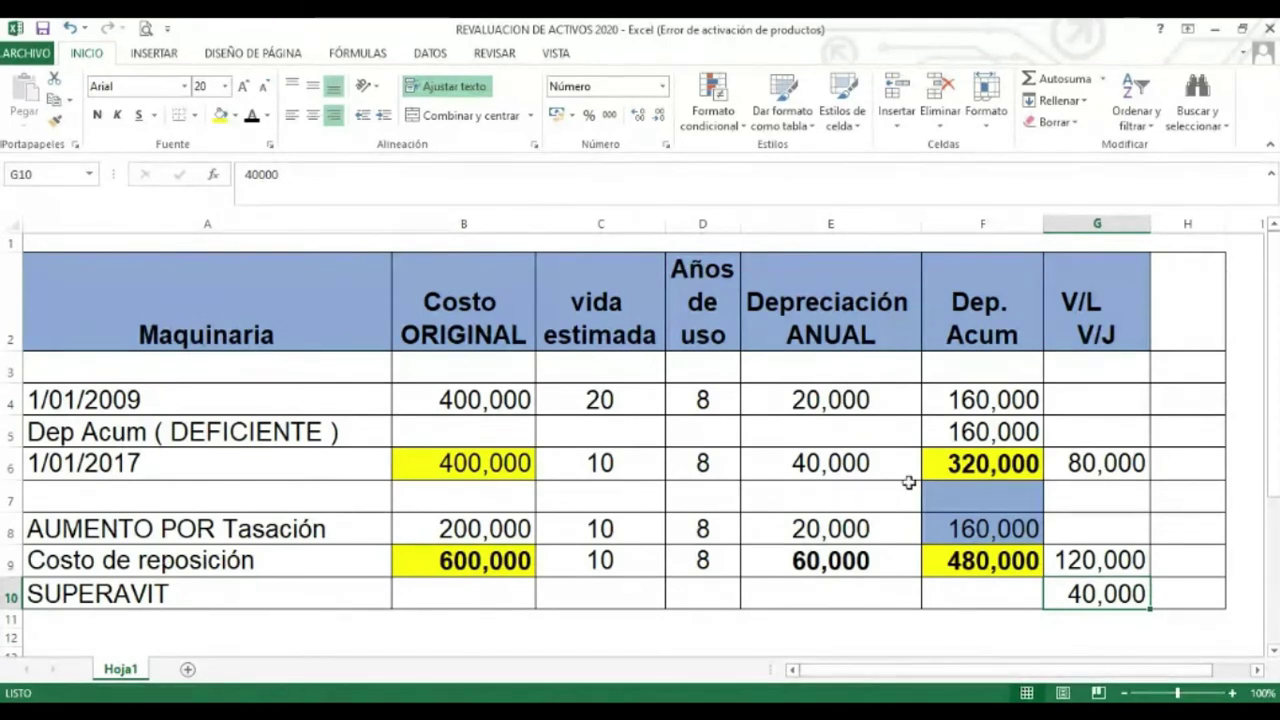
Compare the 2017 row's annual depreciation in E6 with the 2009 row's in E4
left_click(815, 463)
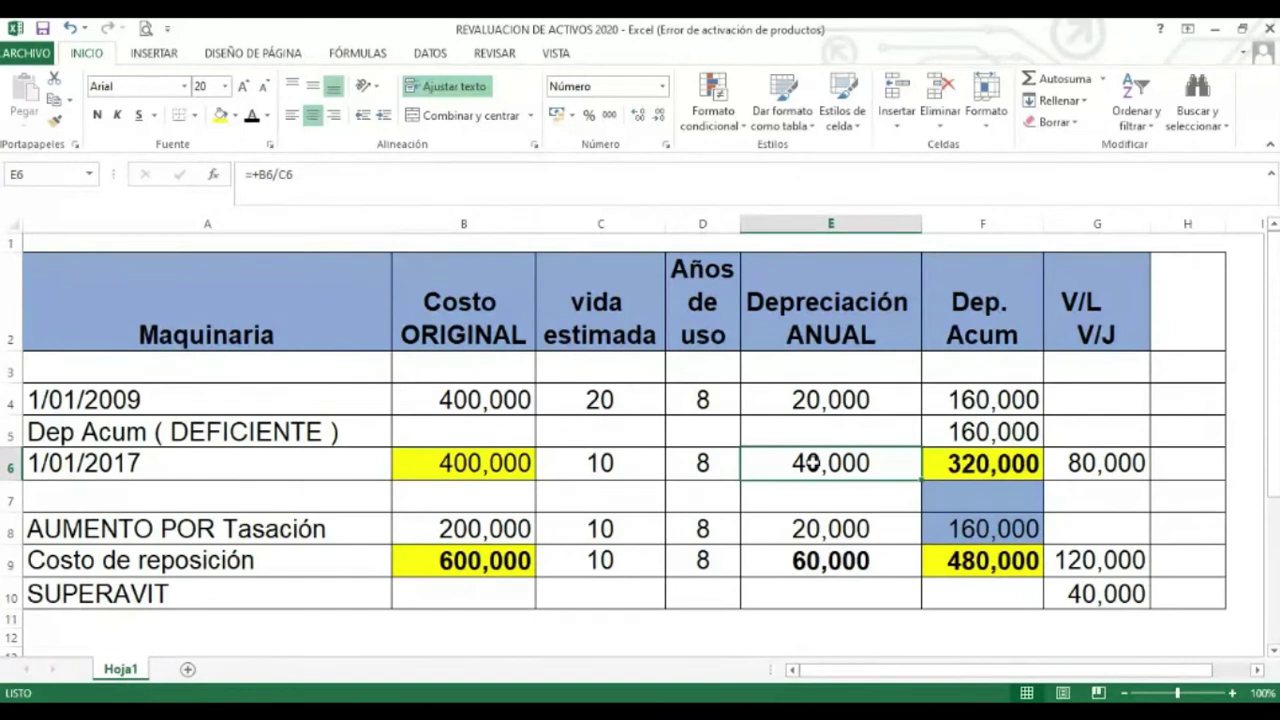
left_click(808, 397)
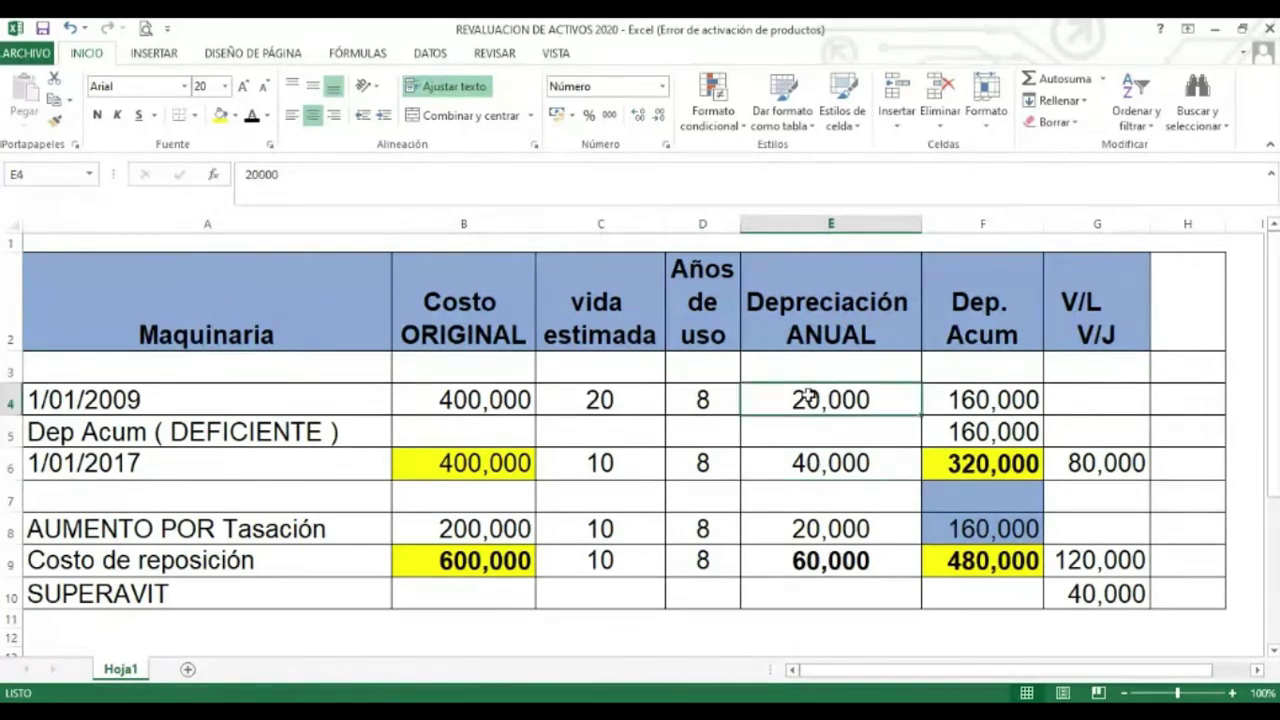
left_click(779, 466)
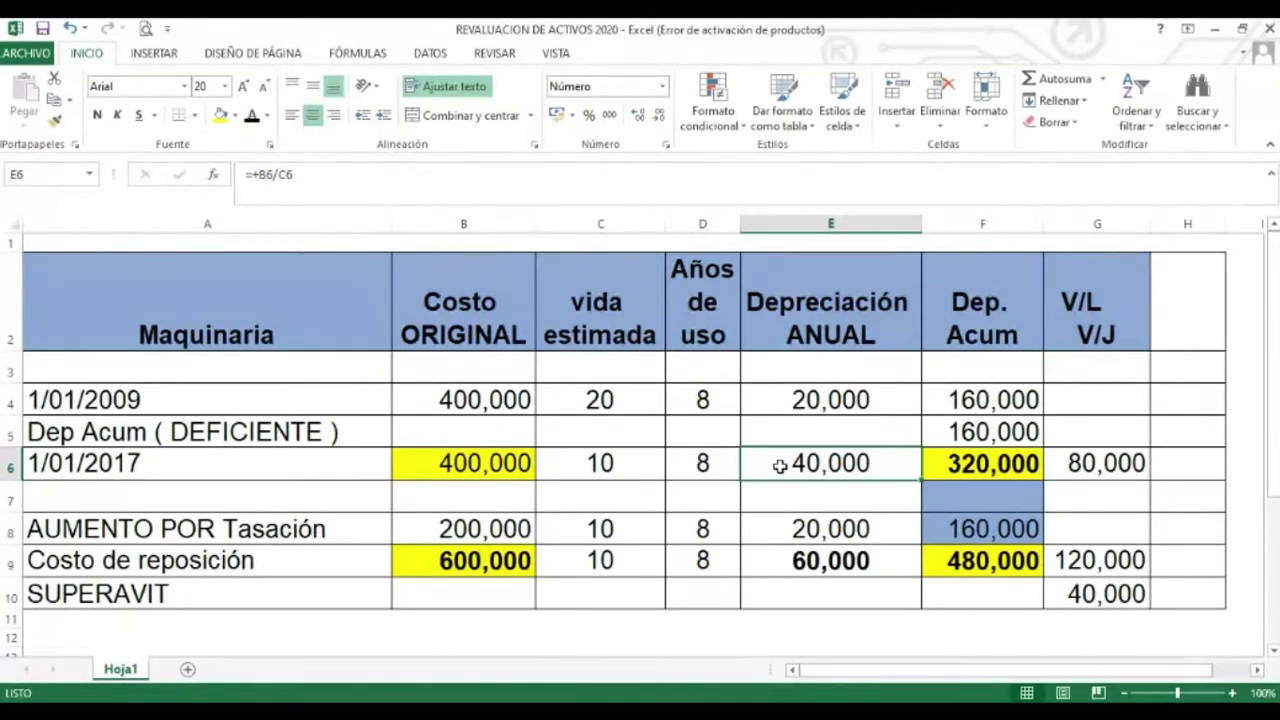
key("Down")
key("Up")
key("Up")
key("Up")
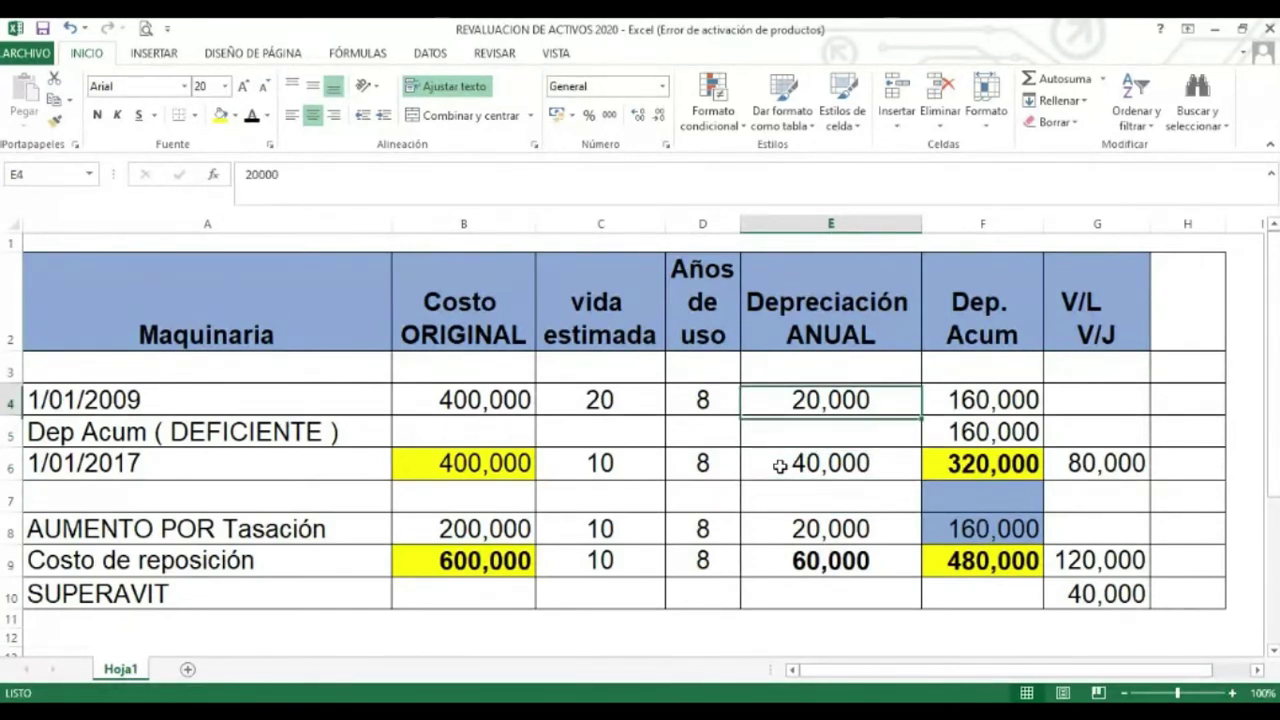
Examine the 2009 row's figures in B4:F4 against the appraisal increase row's figures in B8:E8
key("Left")
key("Left")
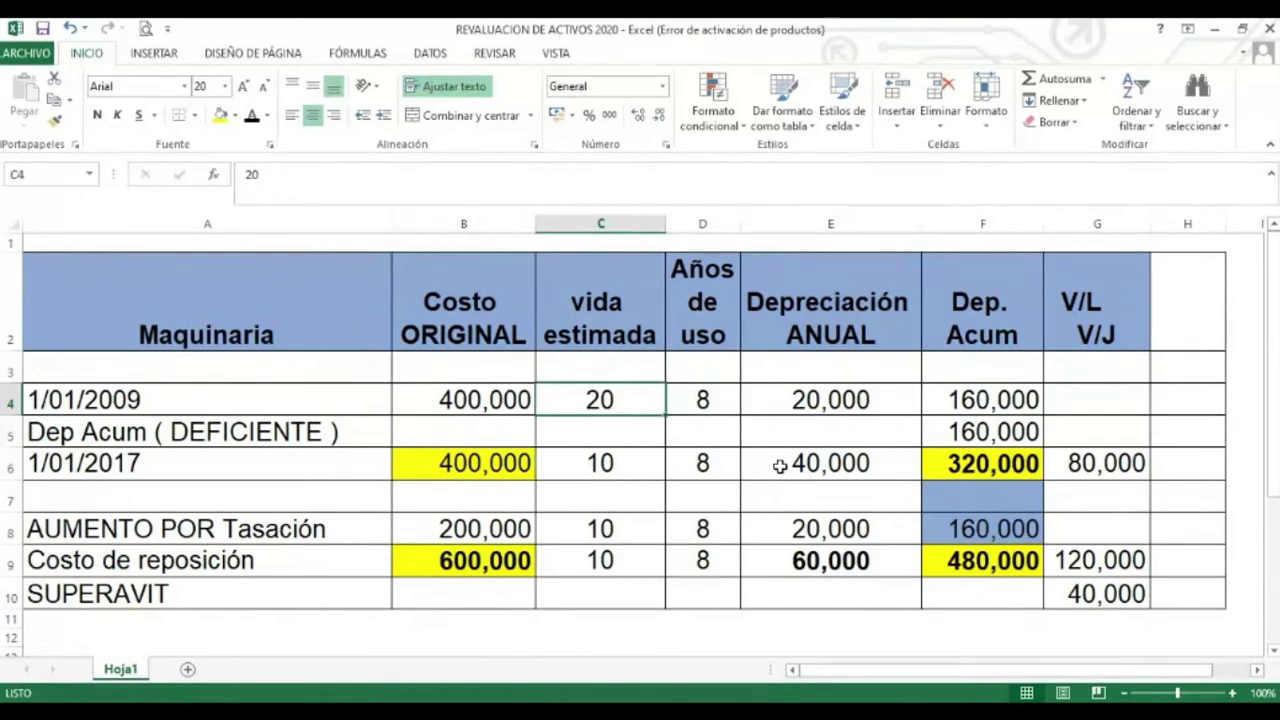
key("Left")
key("shift+Right")
key("shift+Right")
key("shift+Right")
key("shift+Right")
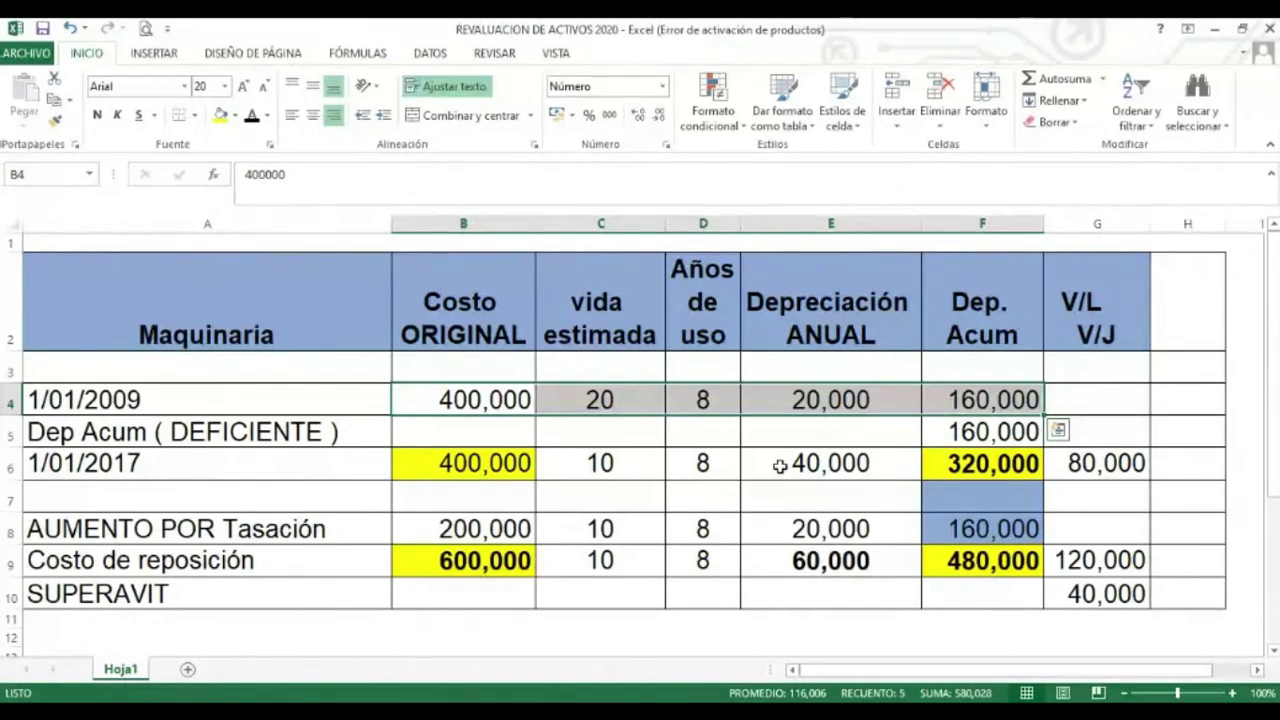
left_click_drag(466, 524, 751, 530)
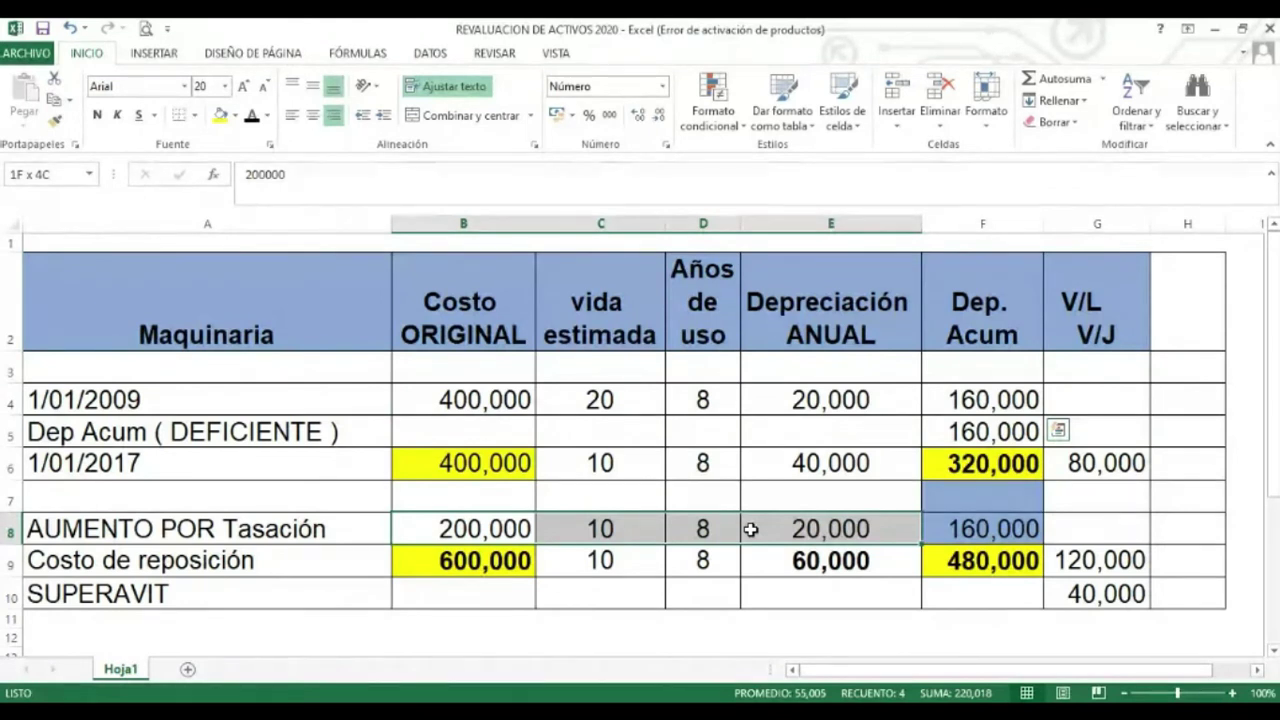
left_click_drag(751, 530, 751, 530)
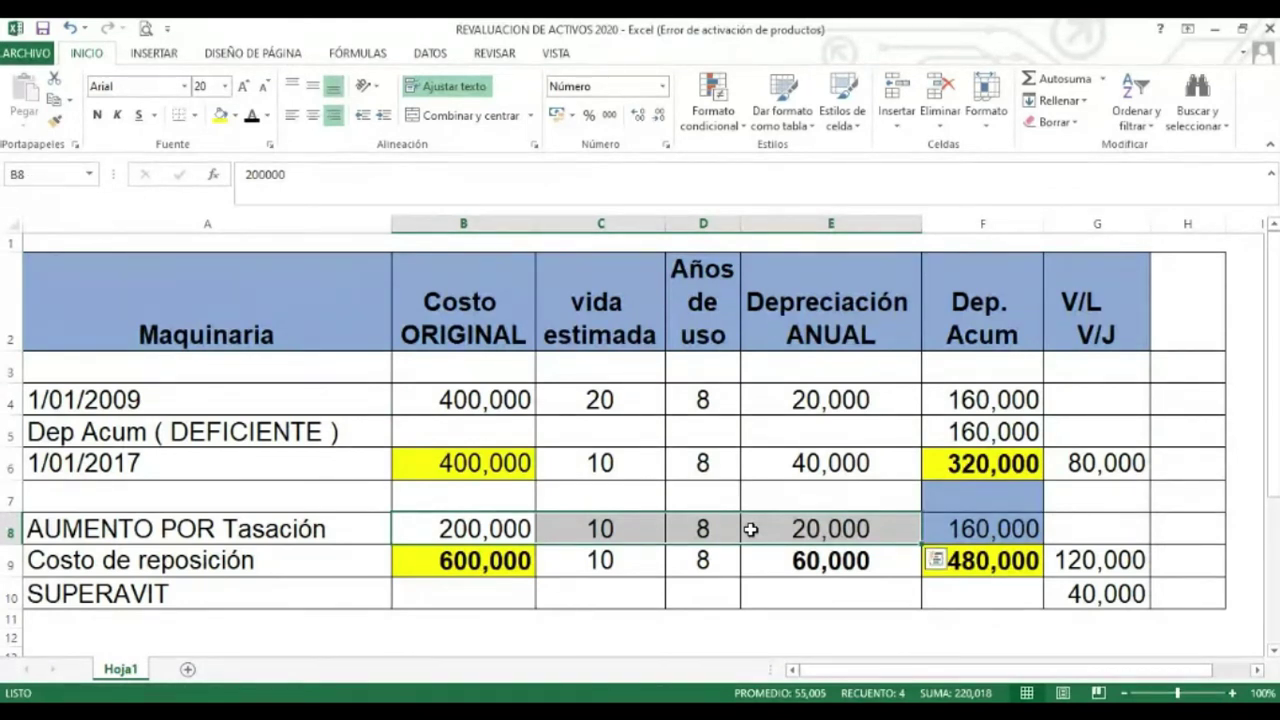
left_click(606, 595)
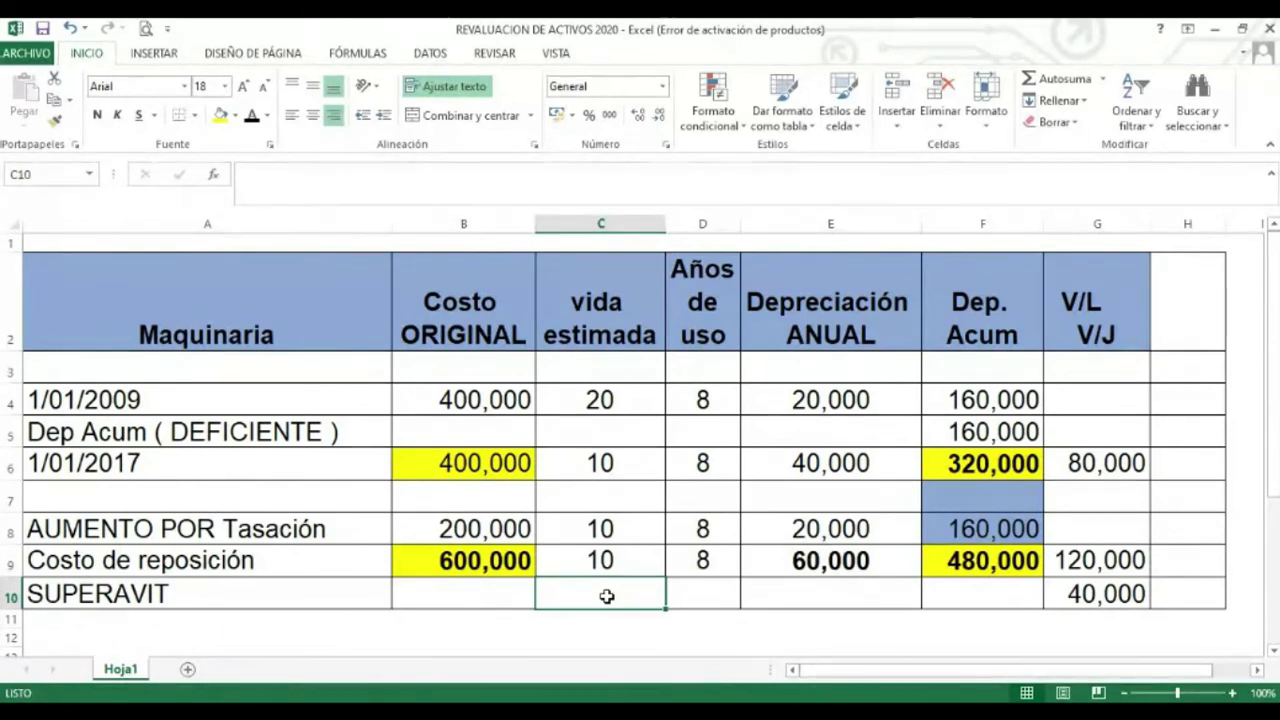
Review the row labels in column A, from replacement cost and surplus back up to 1/01/2009
left_click(259, 553)
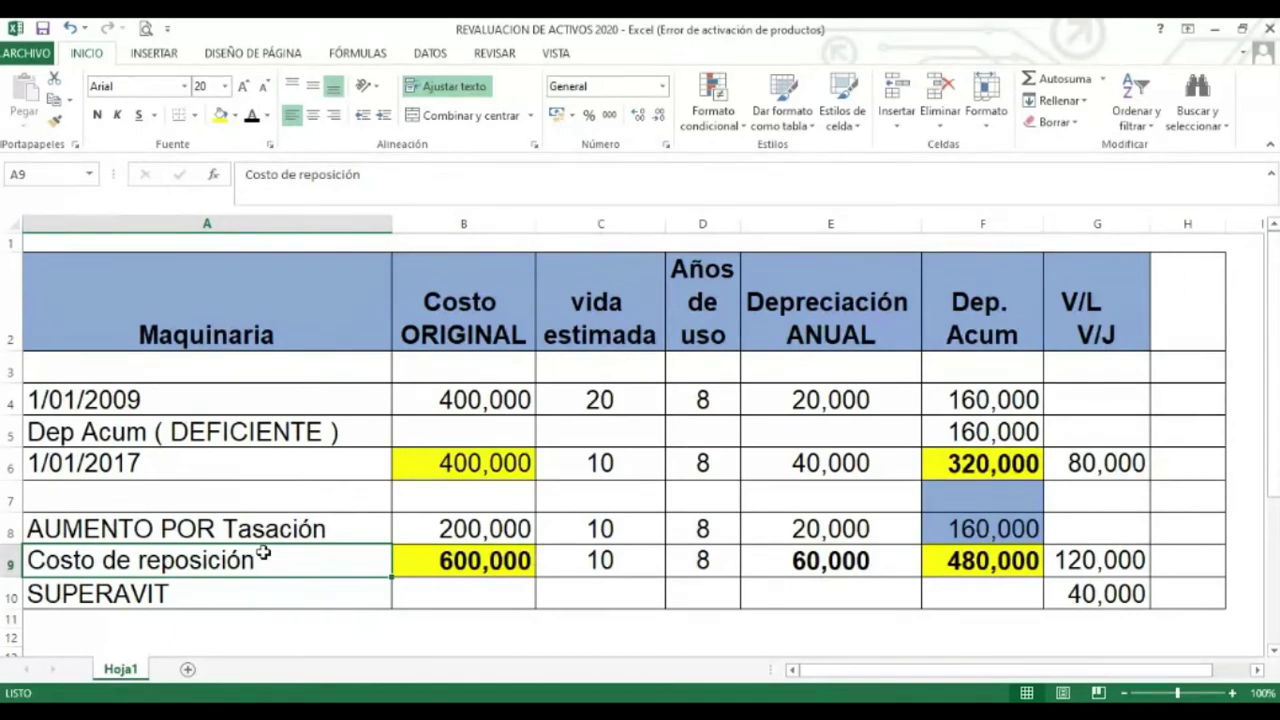
key("Down")
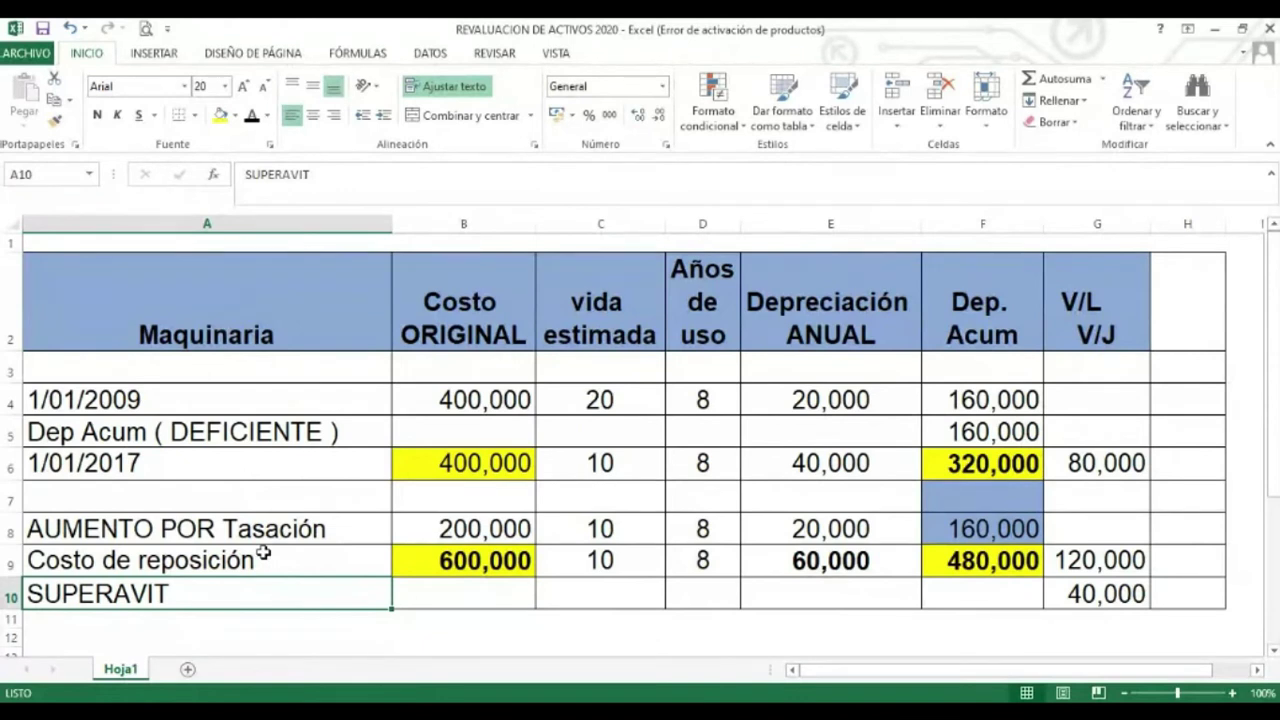
left_click(263, 551)
key("Up")
key("Up")
key("Up")
key("Up")
key("Up")
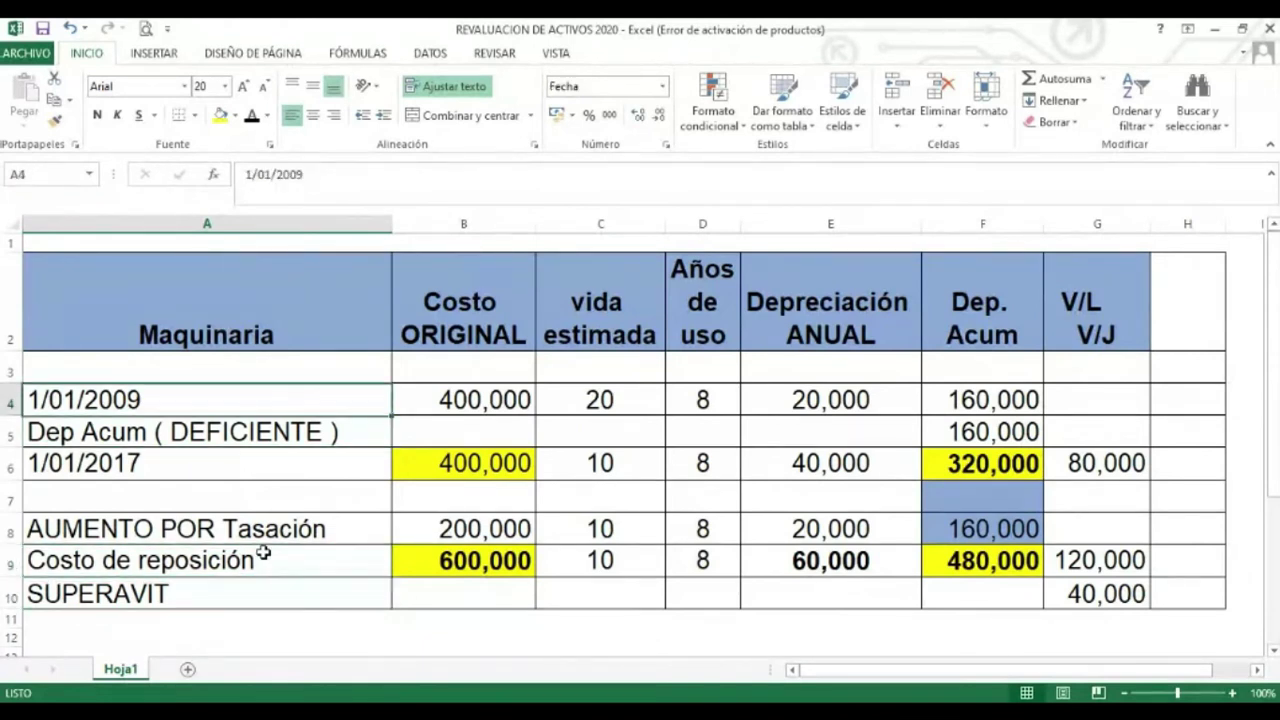
Review the 2009 row across to F4 and the accumulated depreciation values down to F6
key("Right")
key("Right")
key("Right")
key("Right")
key("Right")
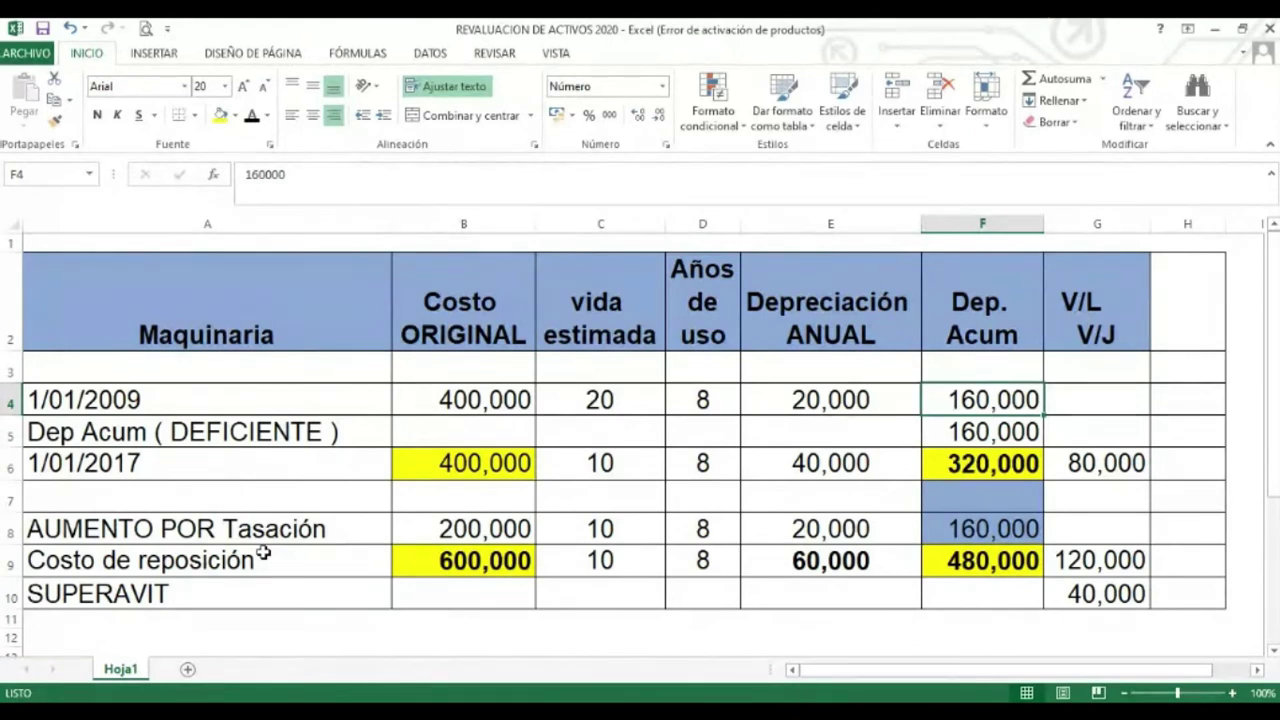
key("Down")
key("Down")
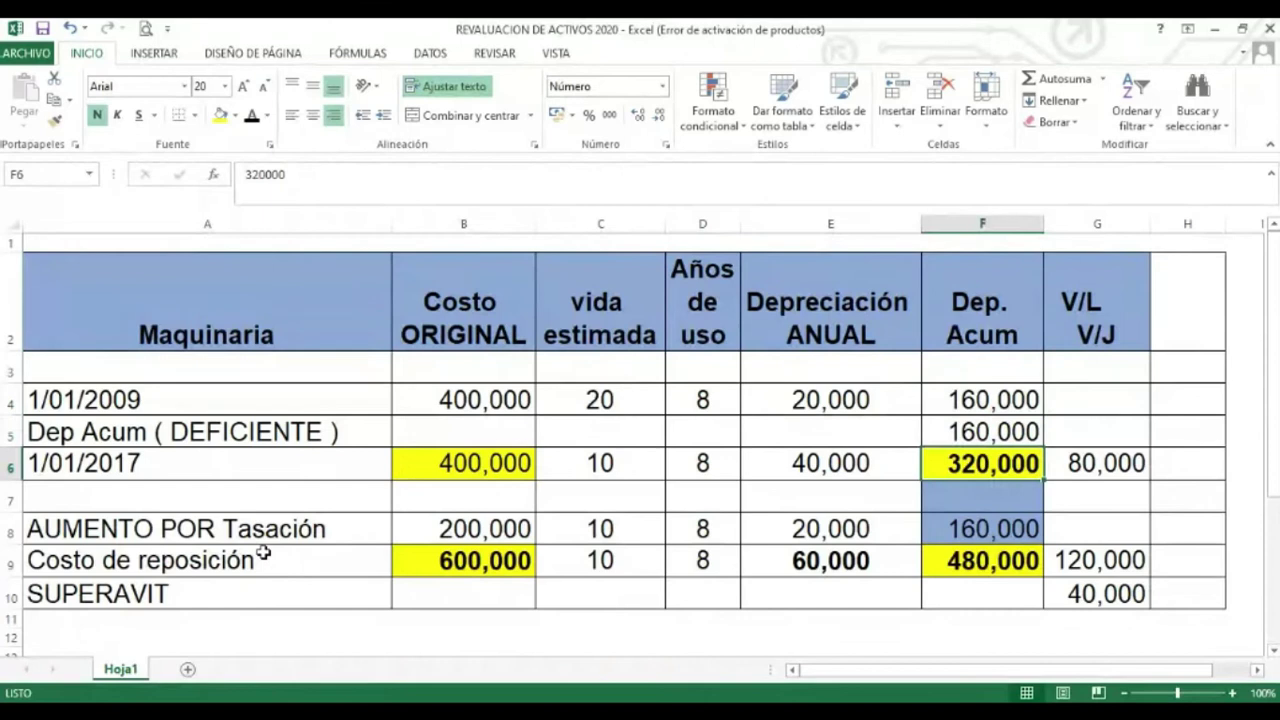
Reveal the LITERAL A heading, the 01 DE ENERO 2017 date and the GANANCIAS NO DISTRIBUIDAS line with its B15 amount in black font
key("Down")
key("Down")
key("Down")
key("Down")
key("Down")
key("Down")
key("Down")
key("Home")
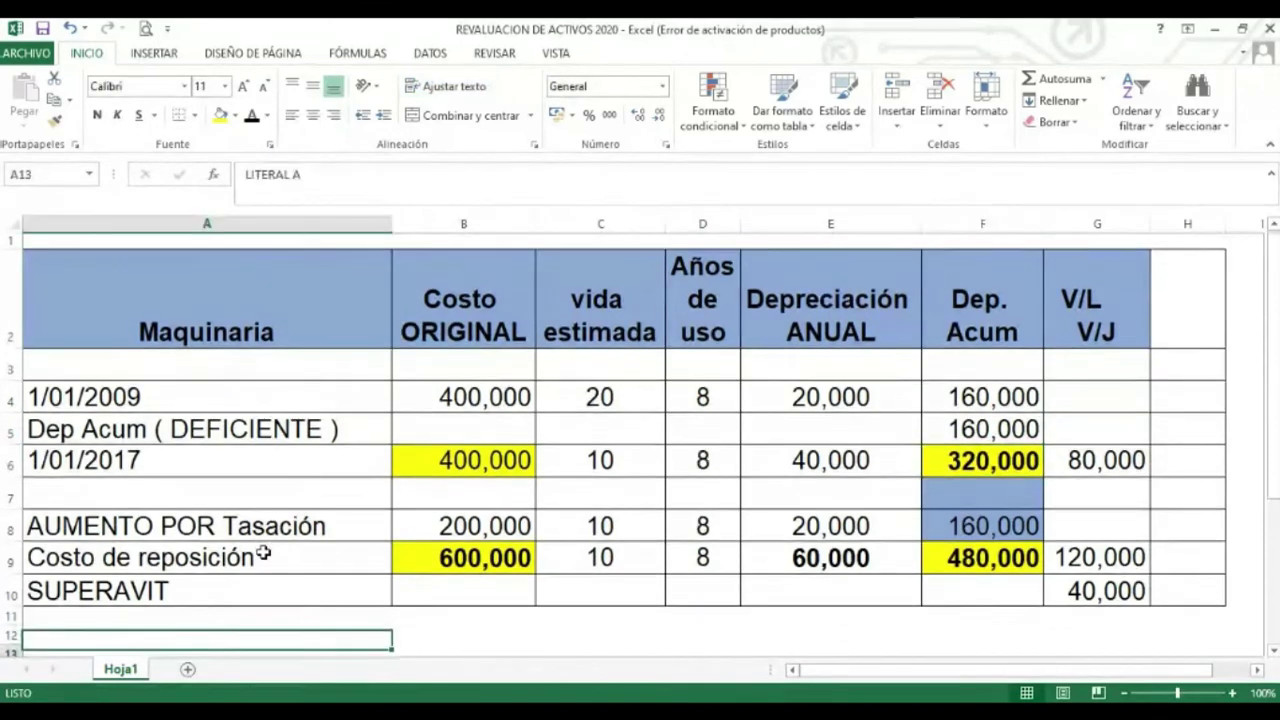
left_click(252, 116)
key("Down")
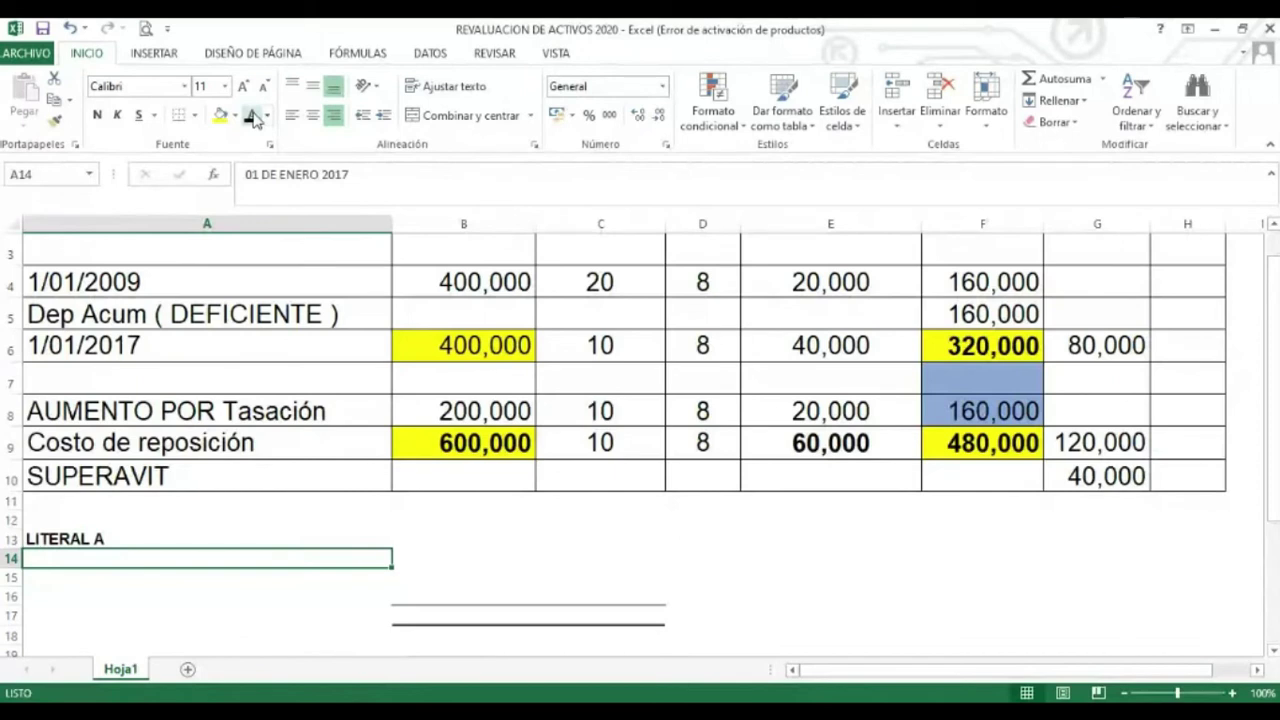
key("Return")
key("Right")
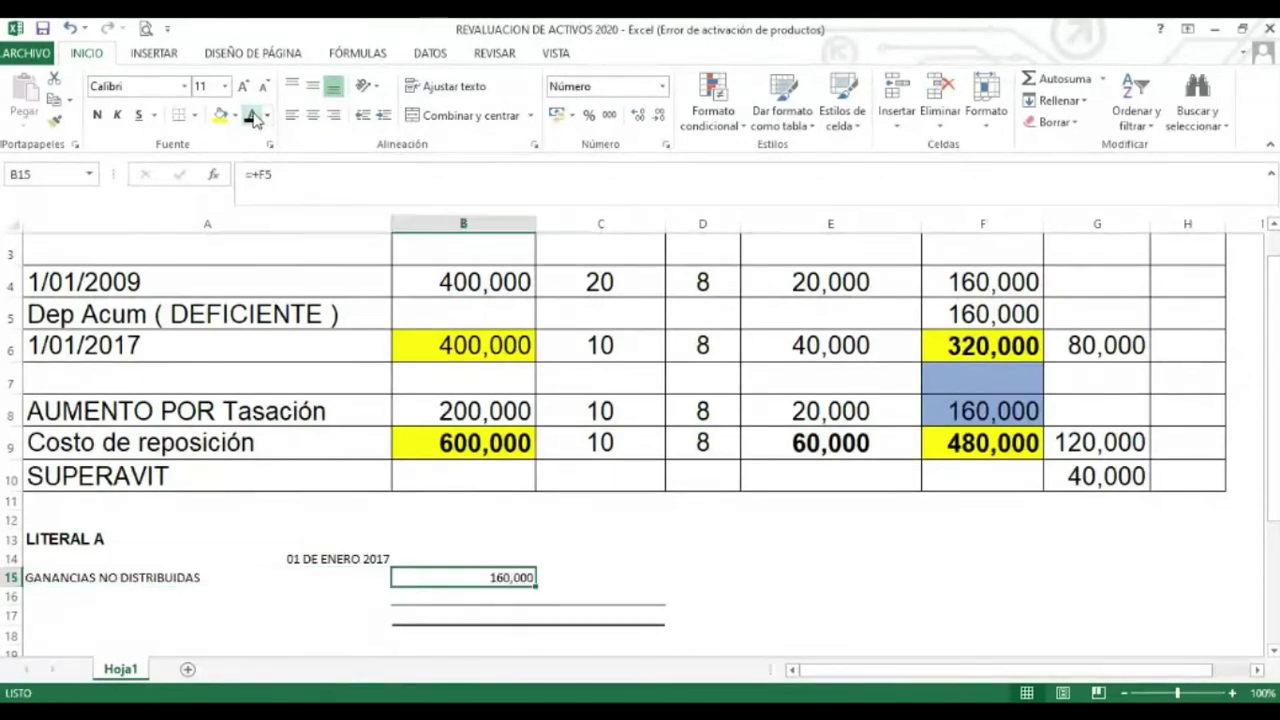
type("+")
key("Up")
key("Up")
key("Up")
key("Up")
key("Up")
key("Up")
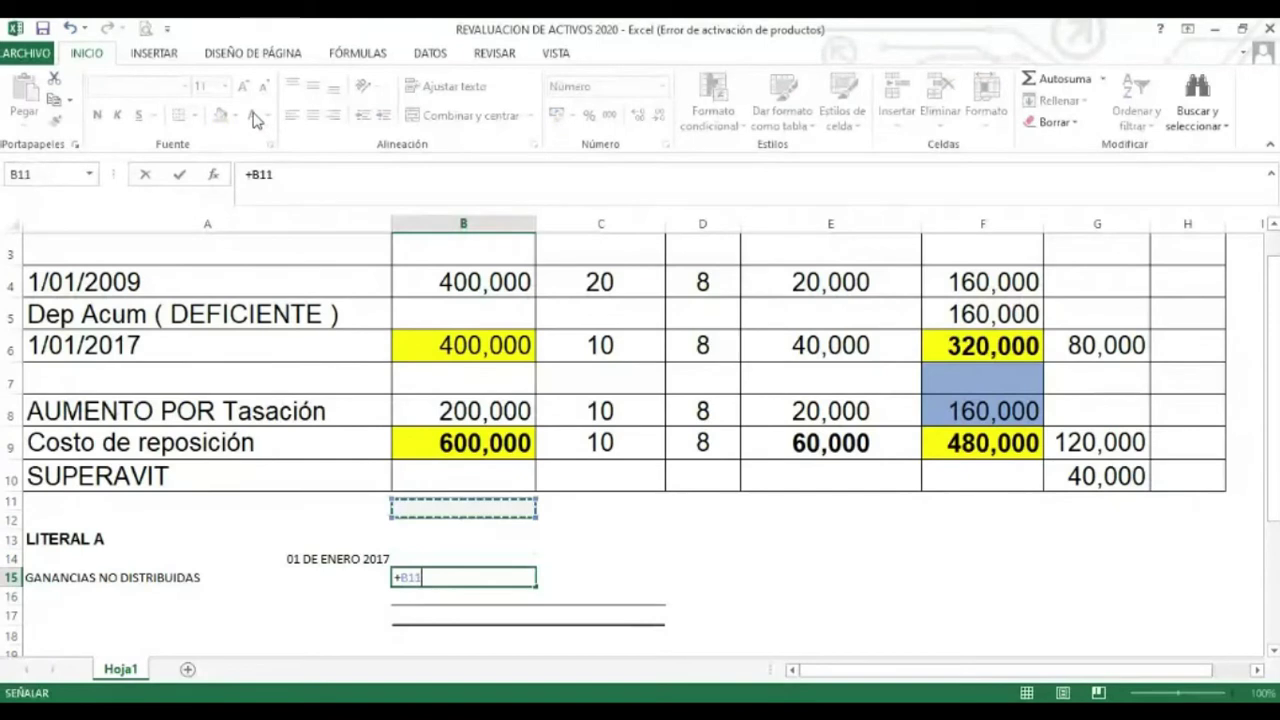
key("Right")
key("Right")
key("Right")
key("Up")
key("Up")
key("Up")
key("Up")
key("Up")
key("Up")
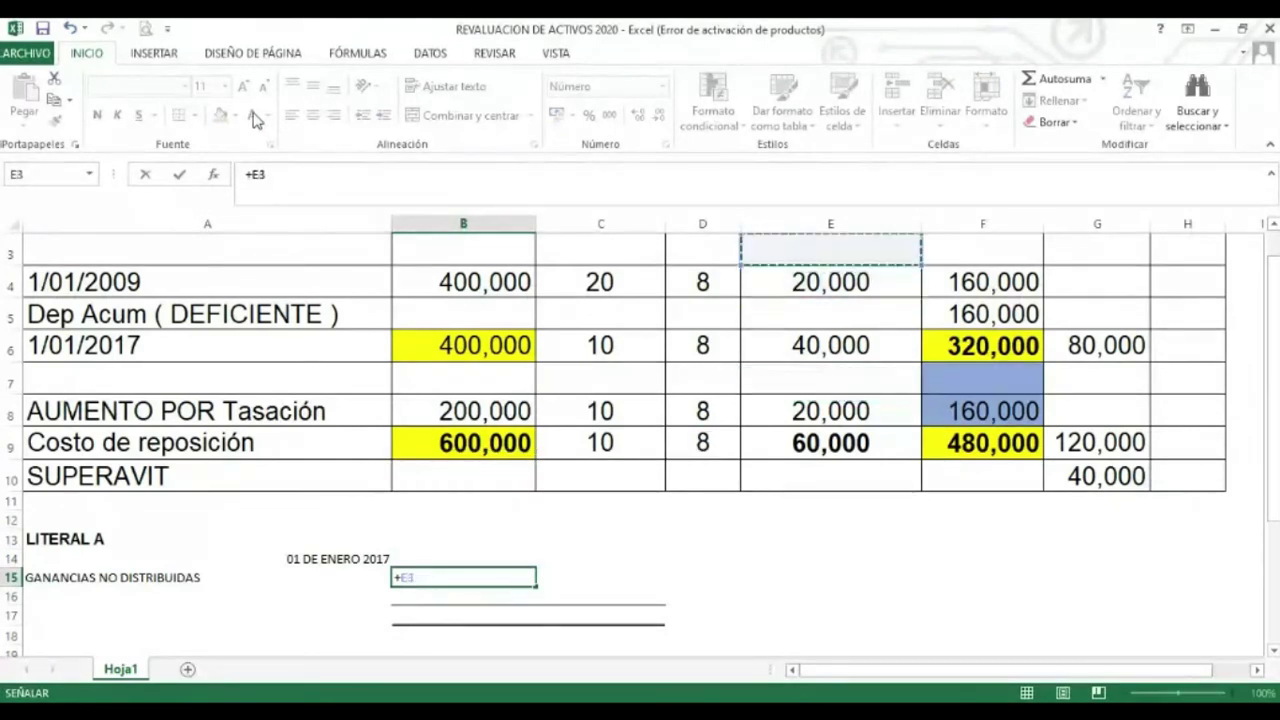
key("Escape")
Reveal the DEPRECIACION ACUMULADA MAQUINARIA account in A16 and its amount in C16 using black font
key("Down")
key("Left")
left_click(252, 116)
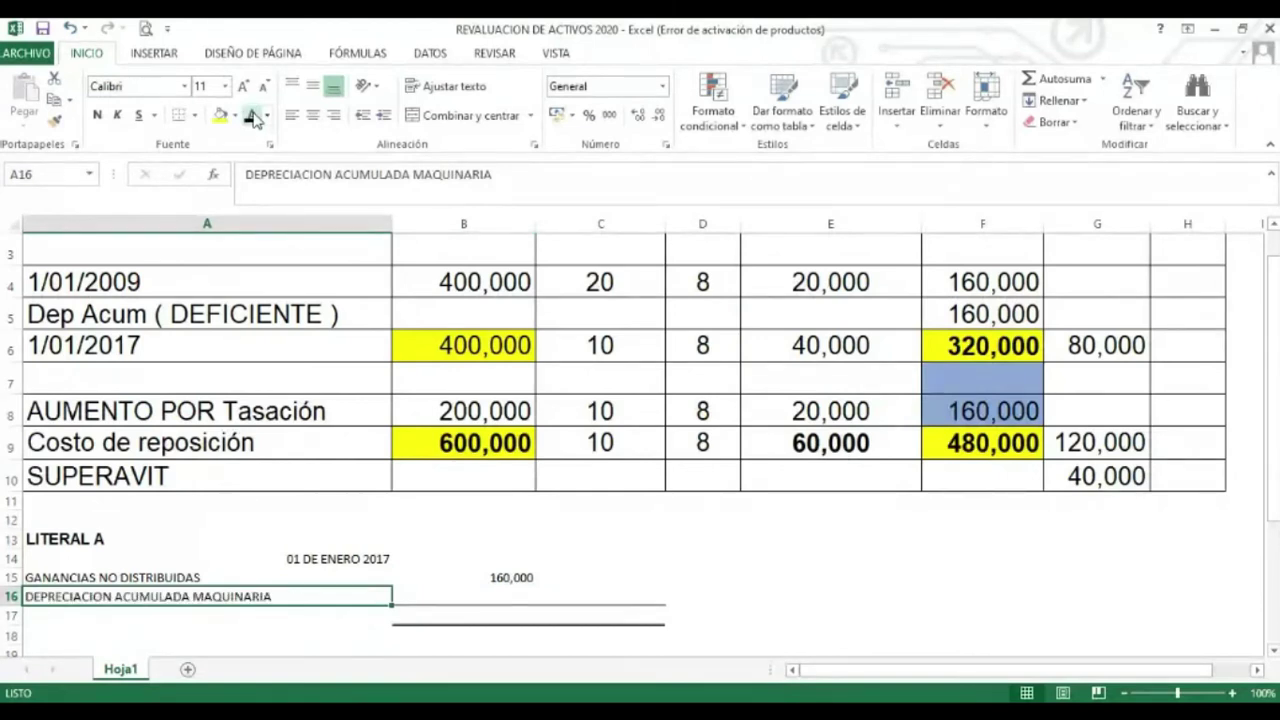
key("Right")
key("Right")
left_click(252, 116)
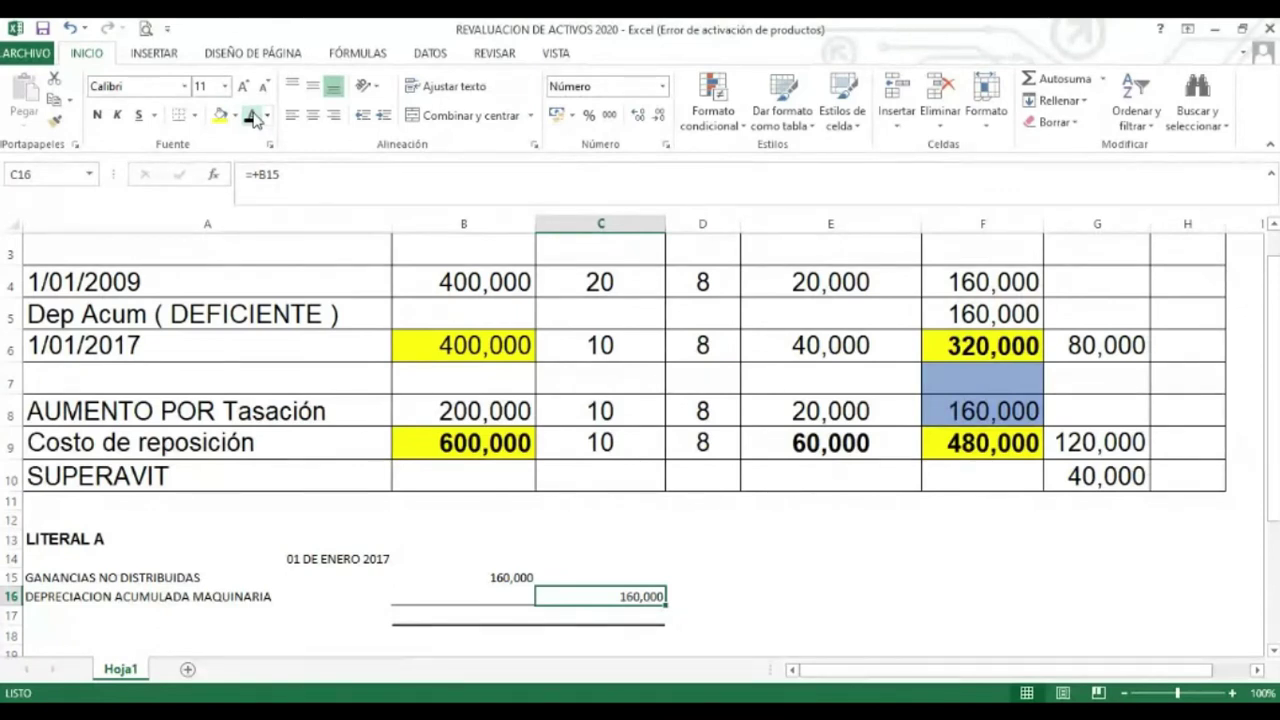
Reveal the LITERAL A entry's debit and credit totals in B17 and C17 using black font
key("Down")
key("Left")
left_click(252, 116)
key("Right")
left_click(252, 116)
key("Left")
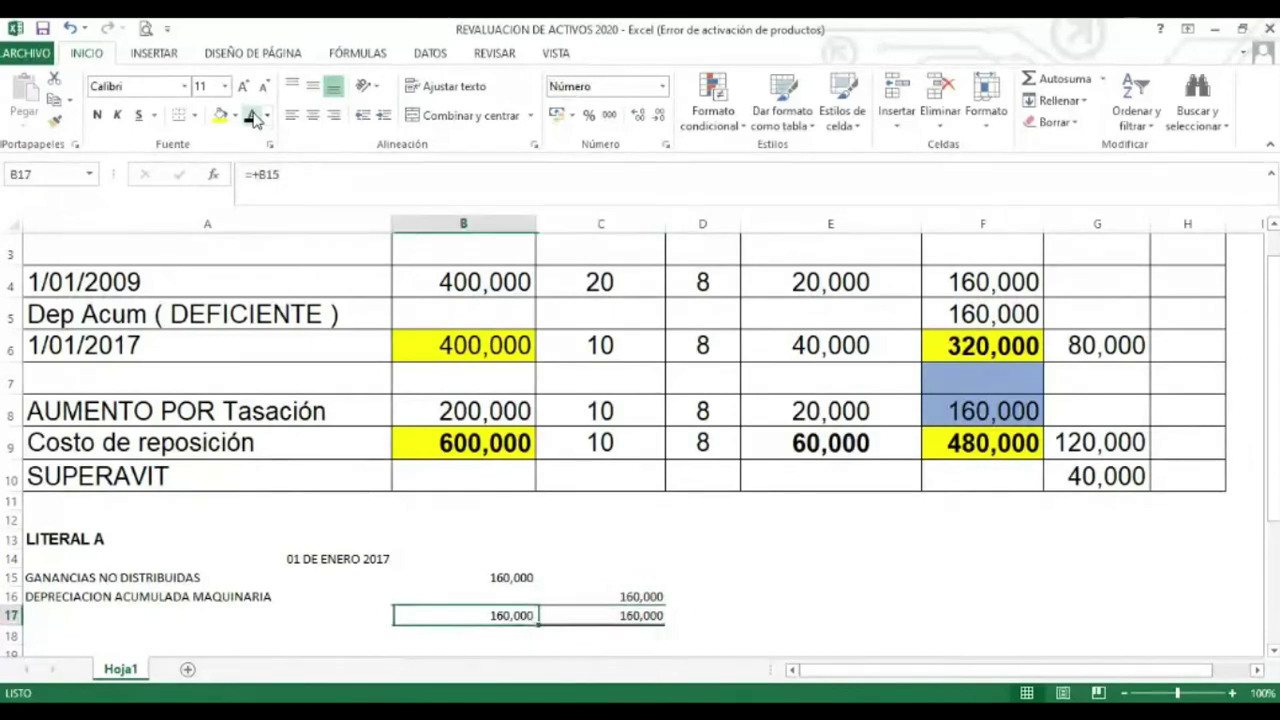
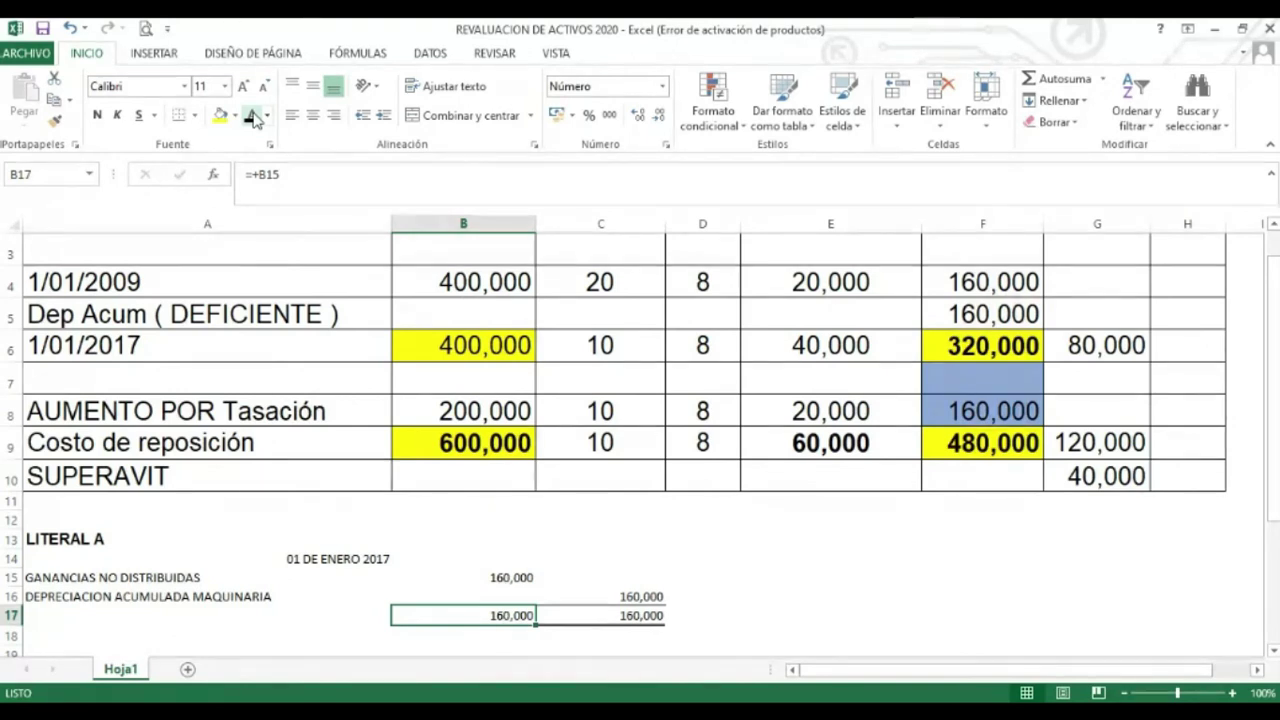
Review the account lines of the LITERAL A entry from A14 down to A17
key("Left")
key("Up")
key("Up")
key("Up")
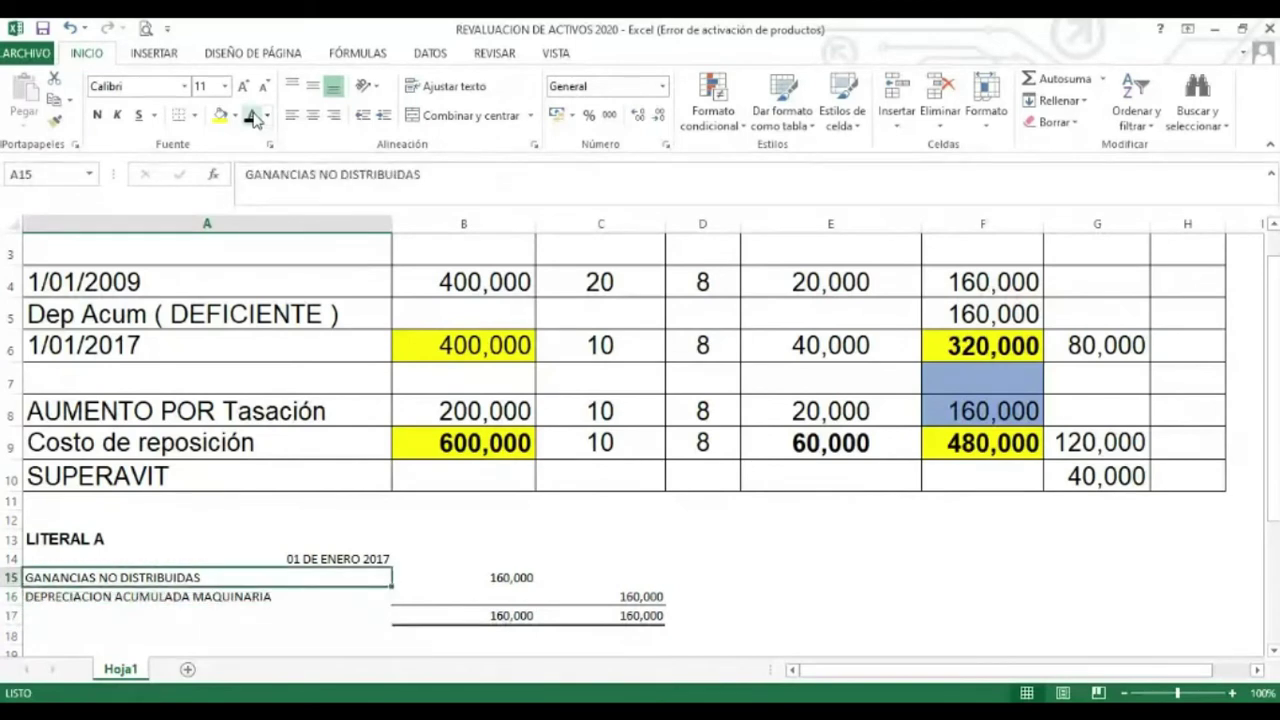
key("Down")
key("Down")
key("Down")
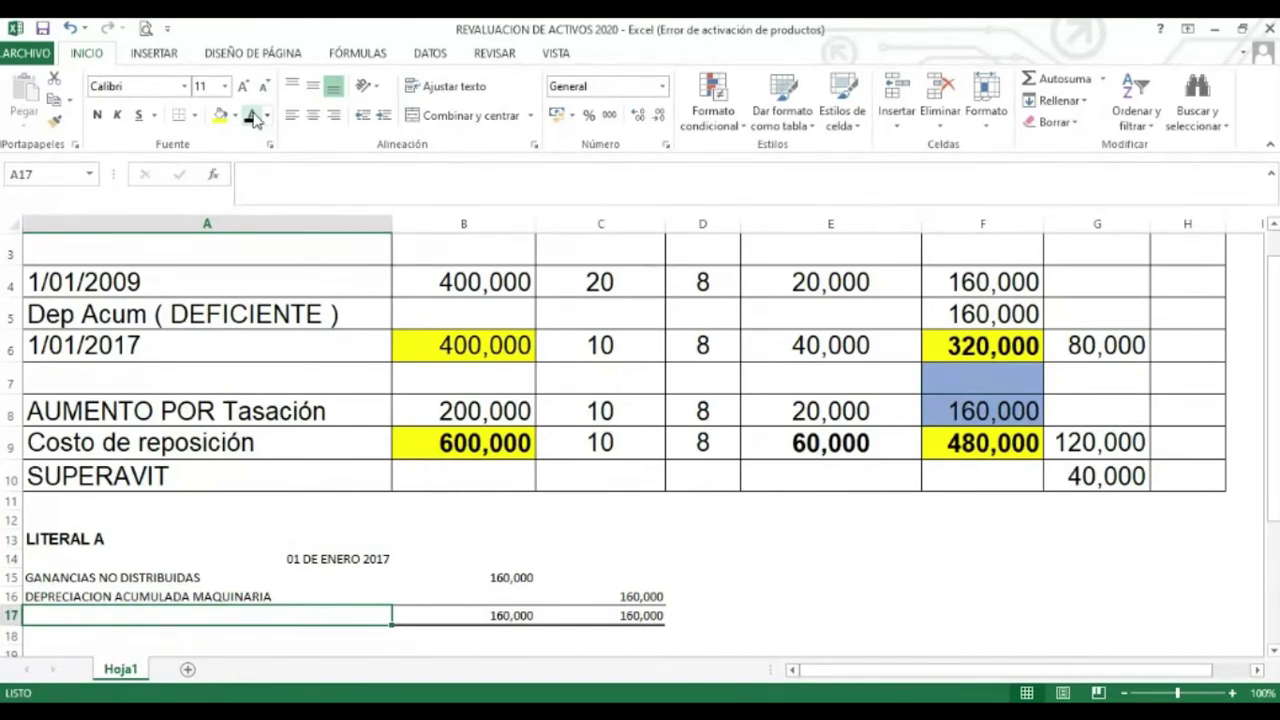
Reveal the 01 DE ENERO 2017 date of the second journal entry in A18 using black font
key("Down")
key("Down")
key("Down")
key("Down")
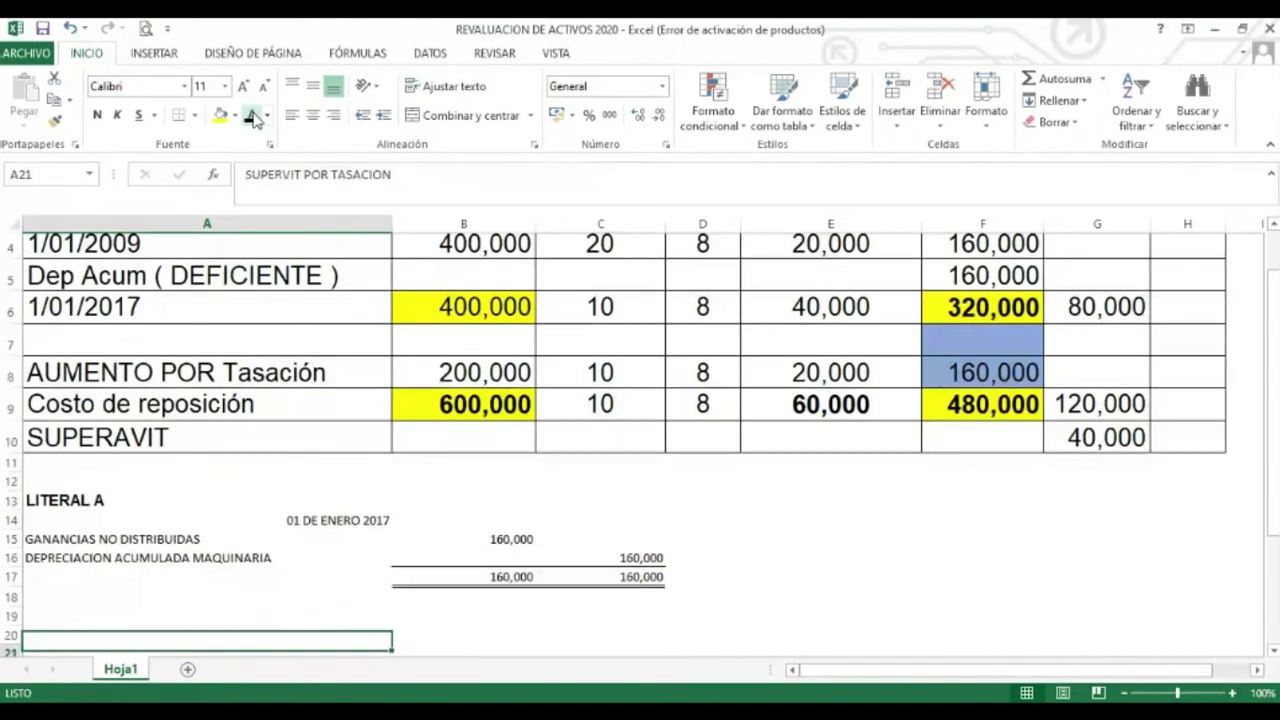
key("Up")
key("Up")
key("Up")
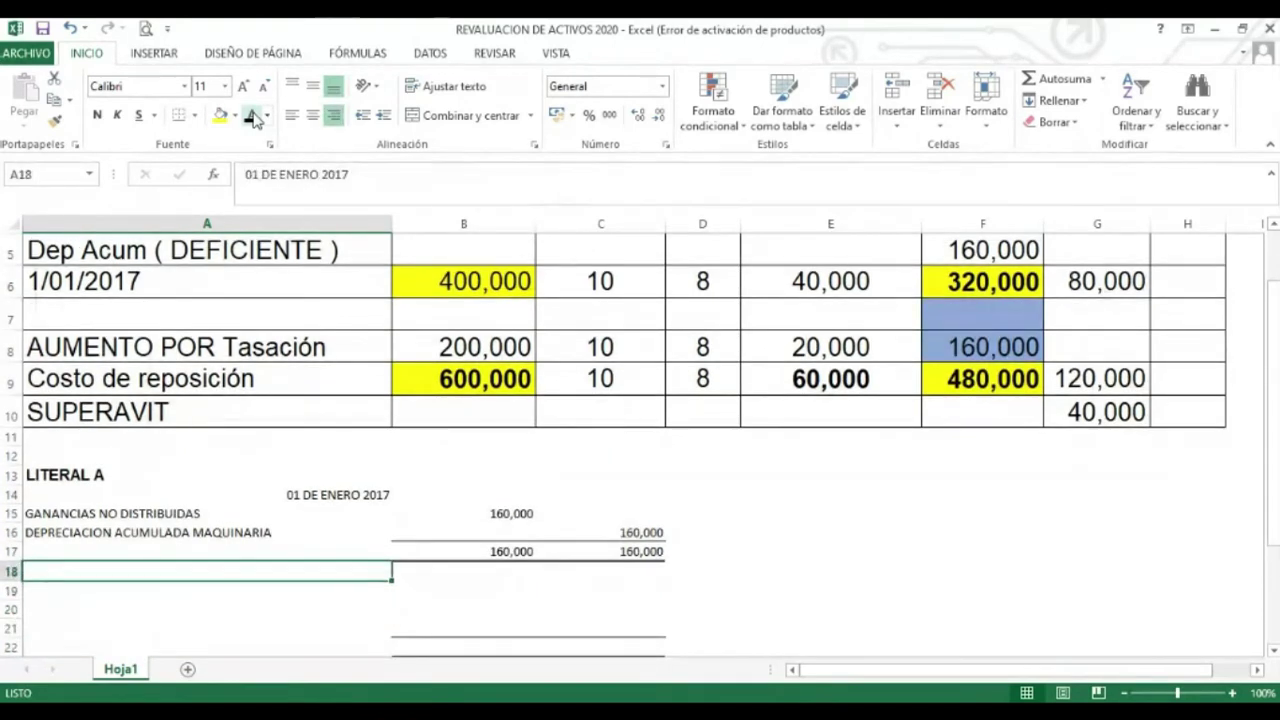
key("Down")
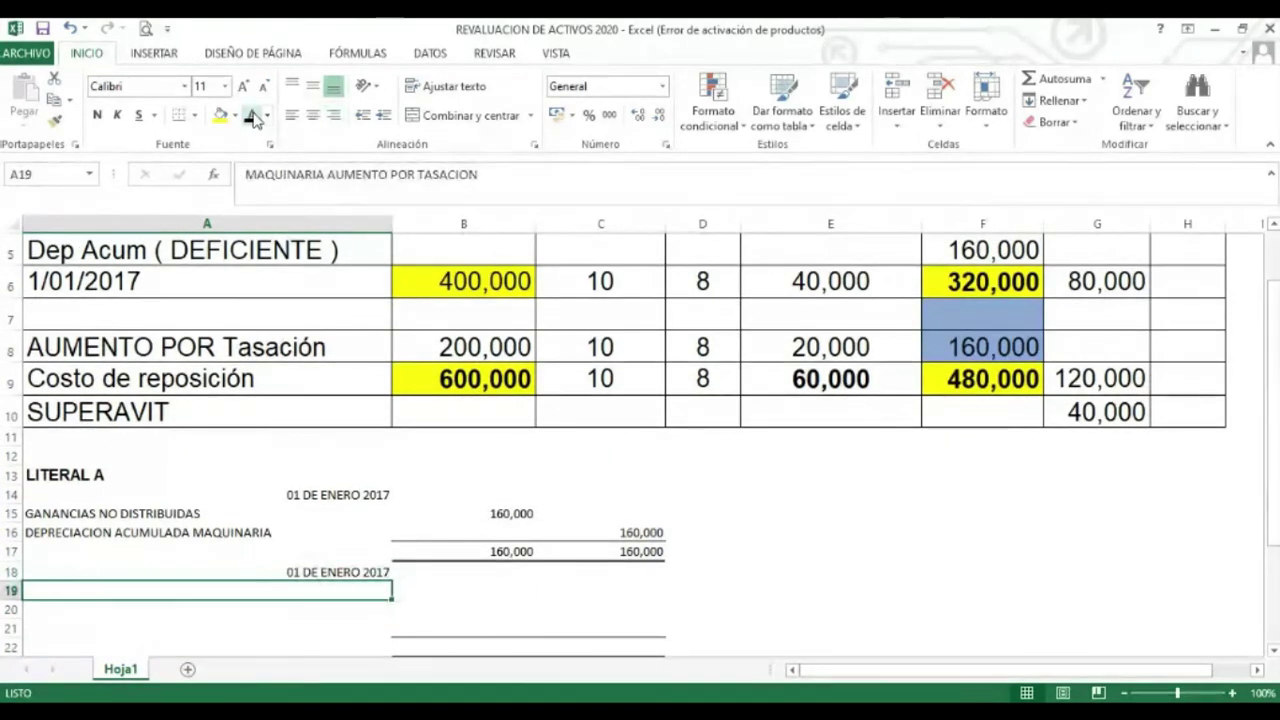
Reveal the MAQUINARIA AUMENTO POR TASACION account in A19 and its amount in B19 using black font
left_click(253, 117)
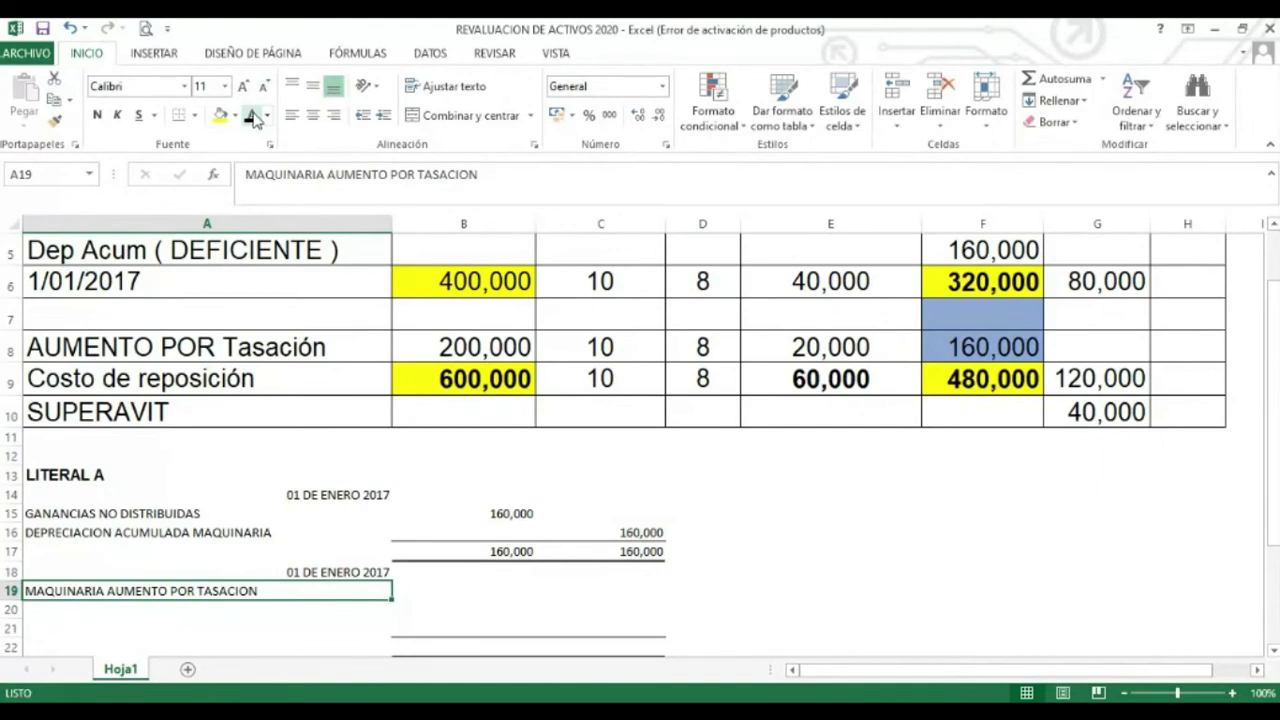
key("Right")
left_click(253, 117)
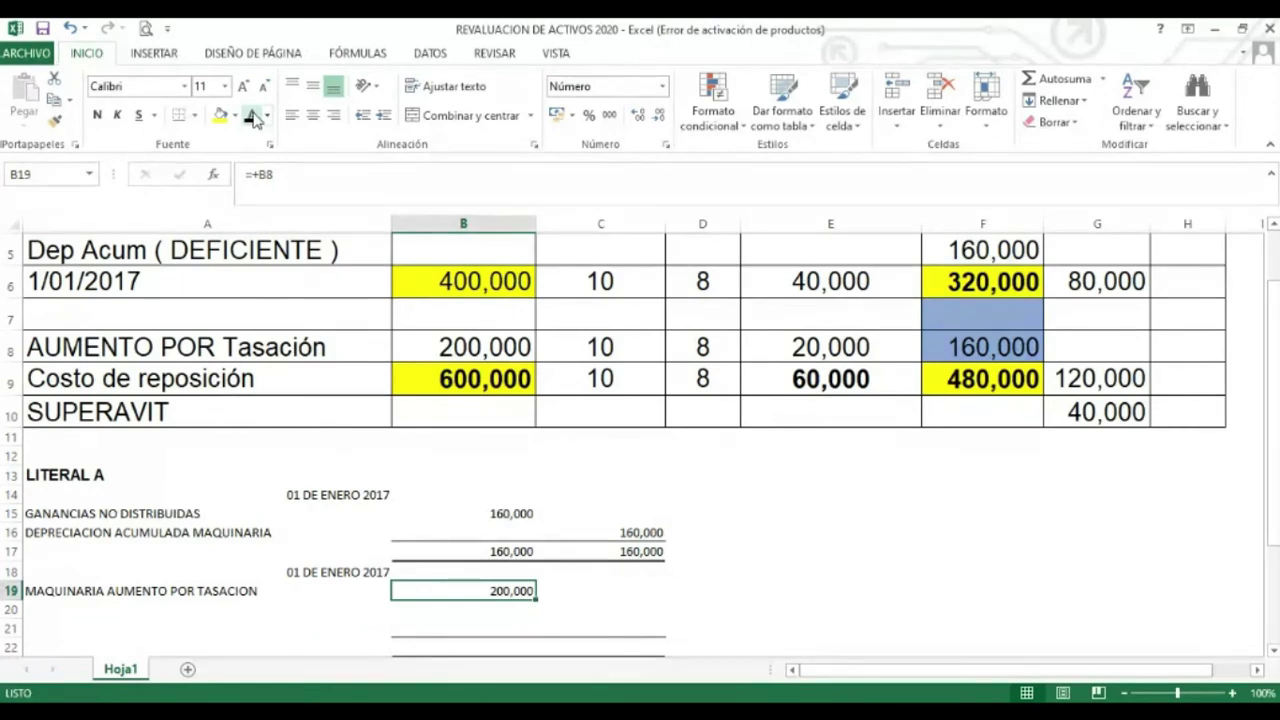
Reveal the DEPRECIACION ACUMULADA MAQUINARIA AUM x TASAC account in A20 using black font
key("Left")
key("Down")
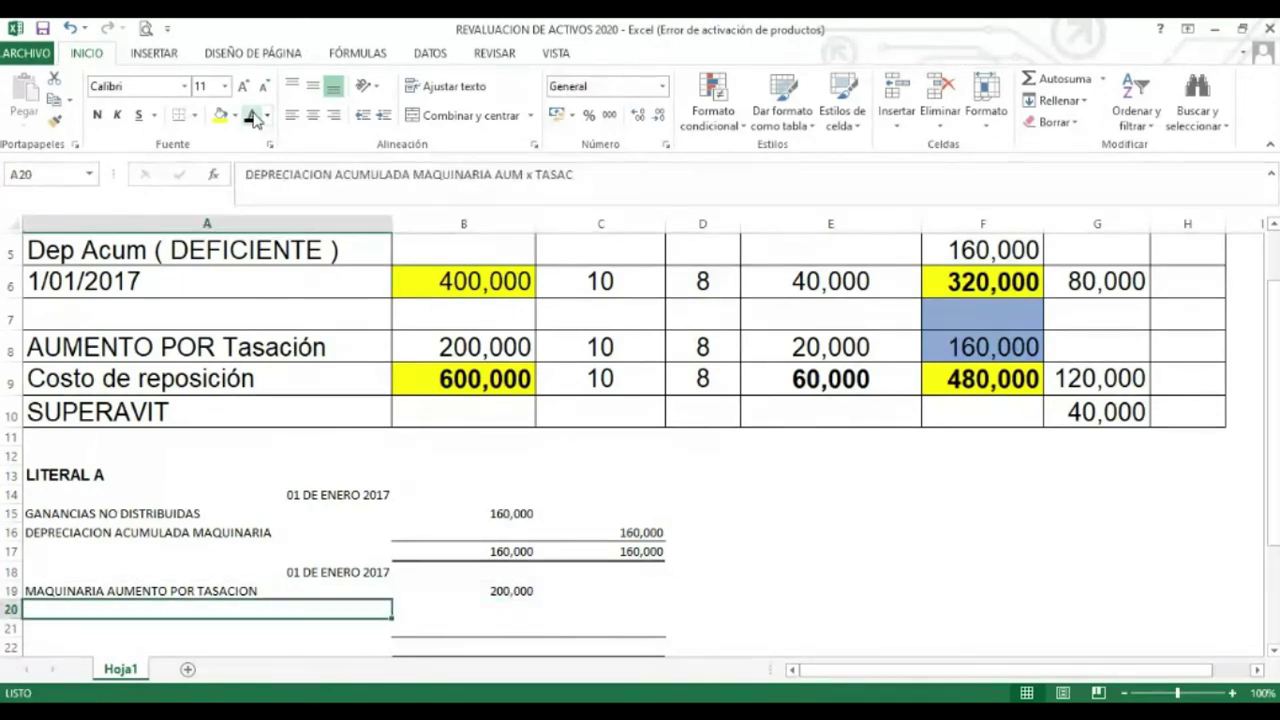
key("Up")
key("Down")
key("Up")
key("Right")
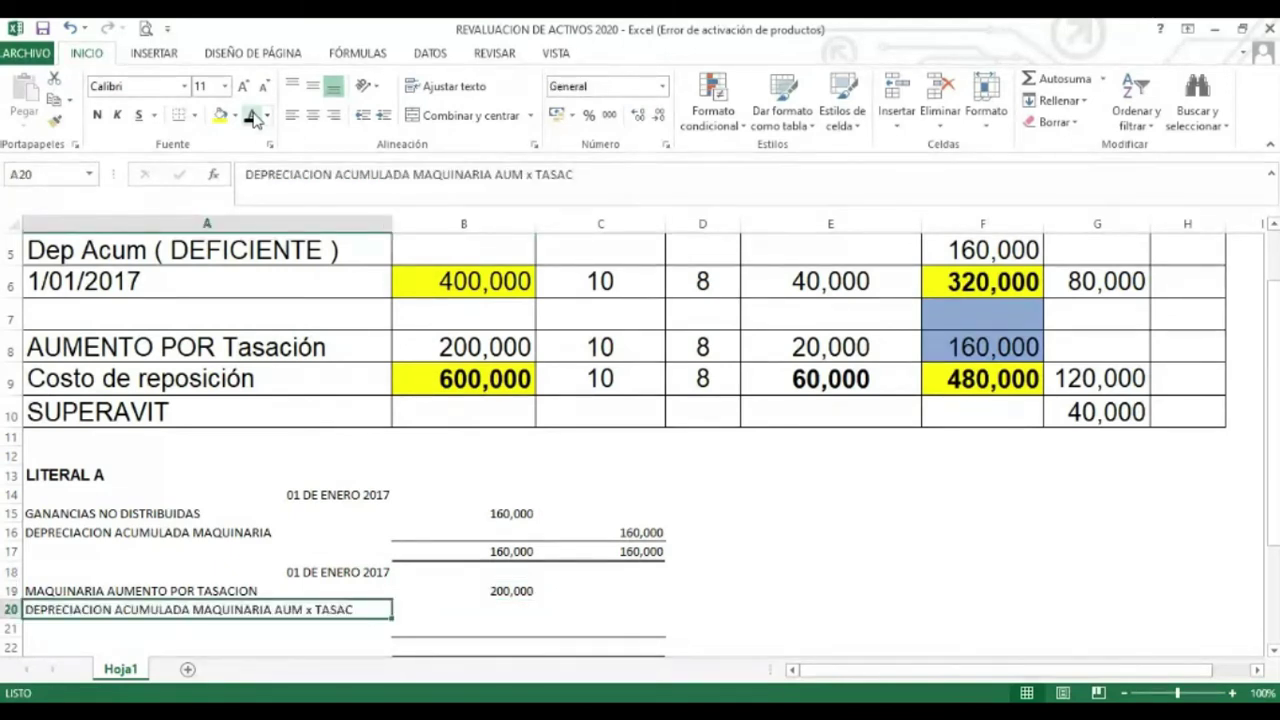
key("Tab")
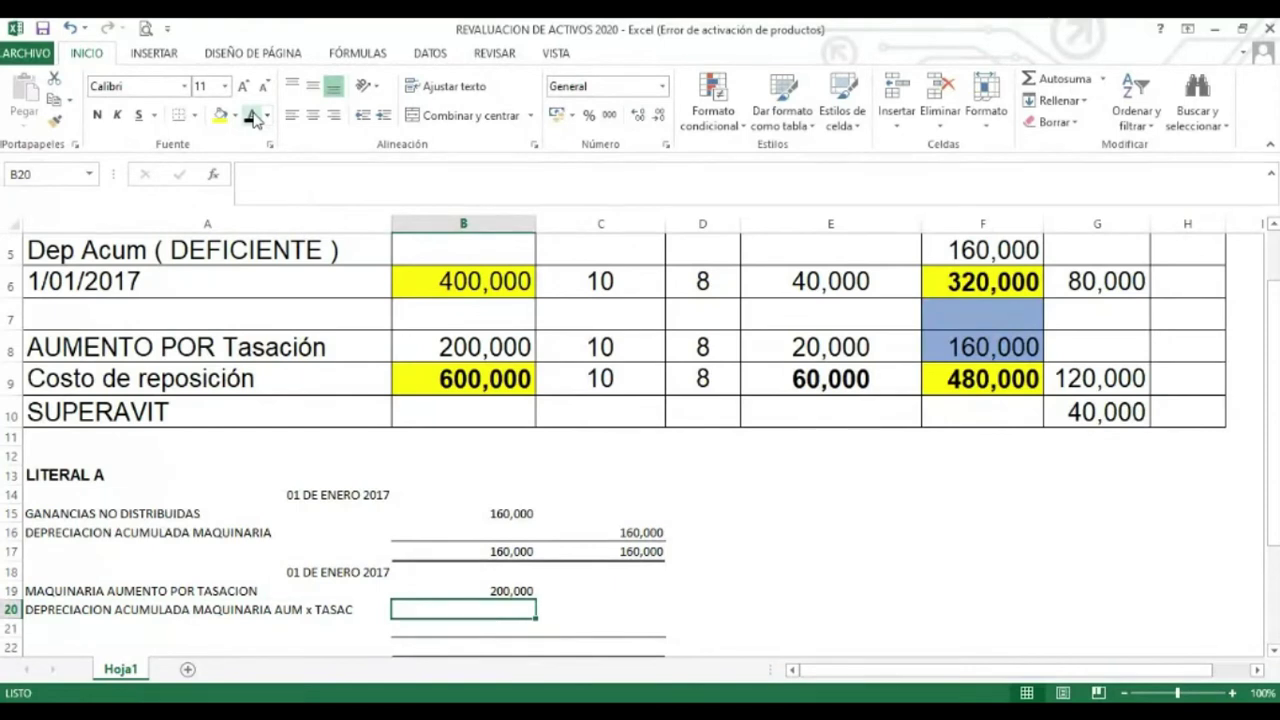
Re-enter the formula in B19 as +B8, and reveal the depreciation amount in C20 using black font
key("Up")
type("+")
key("Up")
key("Up")
key("Up")
key("Up")
key("Up")
key("Up")
key("Up")
key("Up")
key("Up")
key("Up")
key("Up")
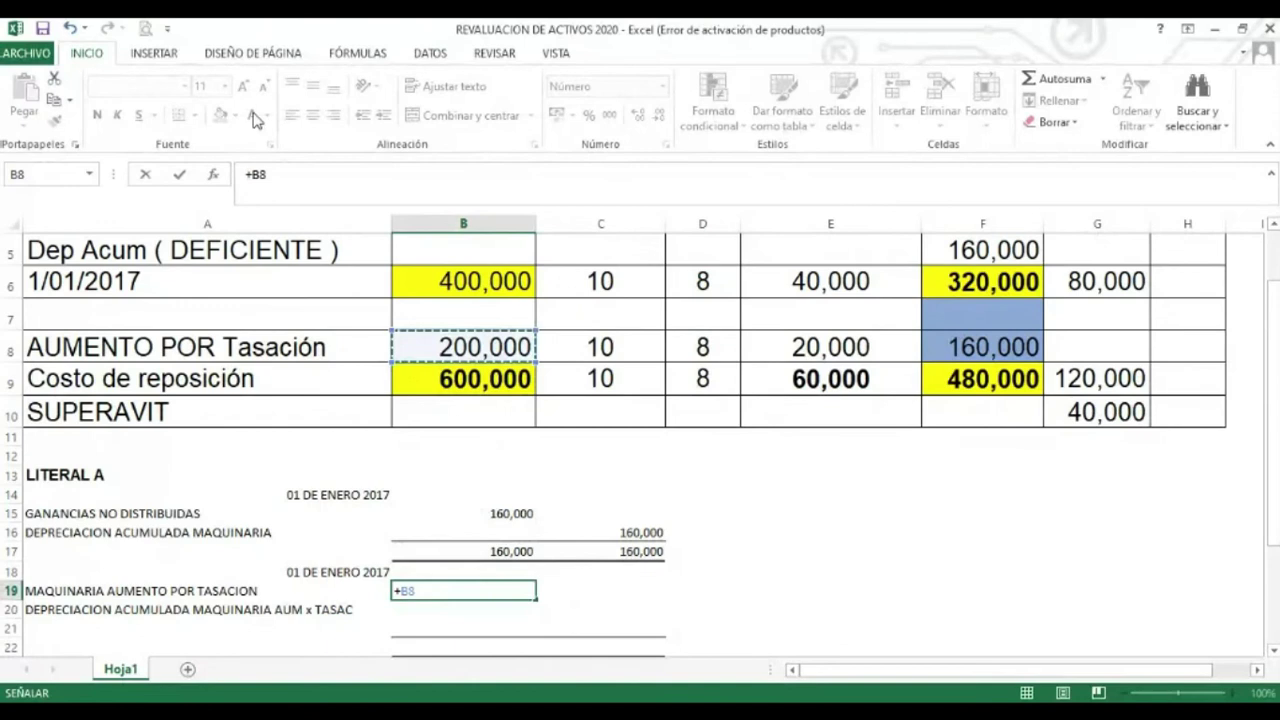
key("Return")
key("Right")
left_click(251, 115)
Try to link C20 to the tasación increase's accumulated depreciation with the formula +F8+C20
type("+")
key("Up")
key("Up")
key("Up")
key("Up")
key("Up")
key("Up")
key("Up")
key("Up")
key("Up")
key("Up")
key("Up")
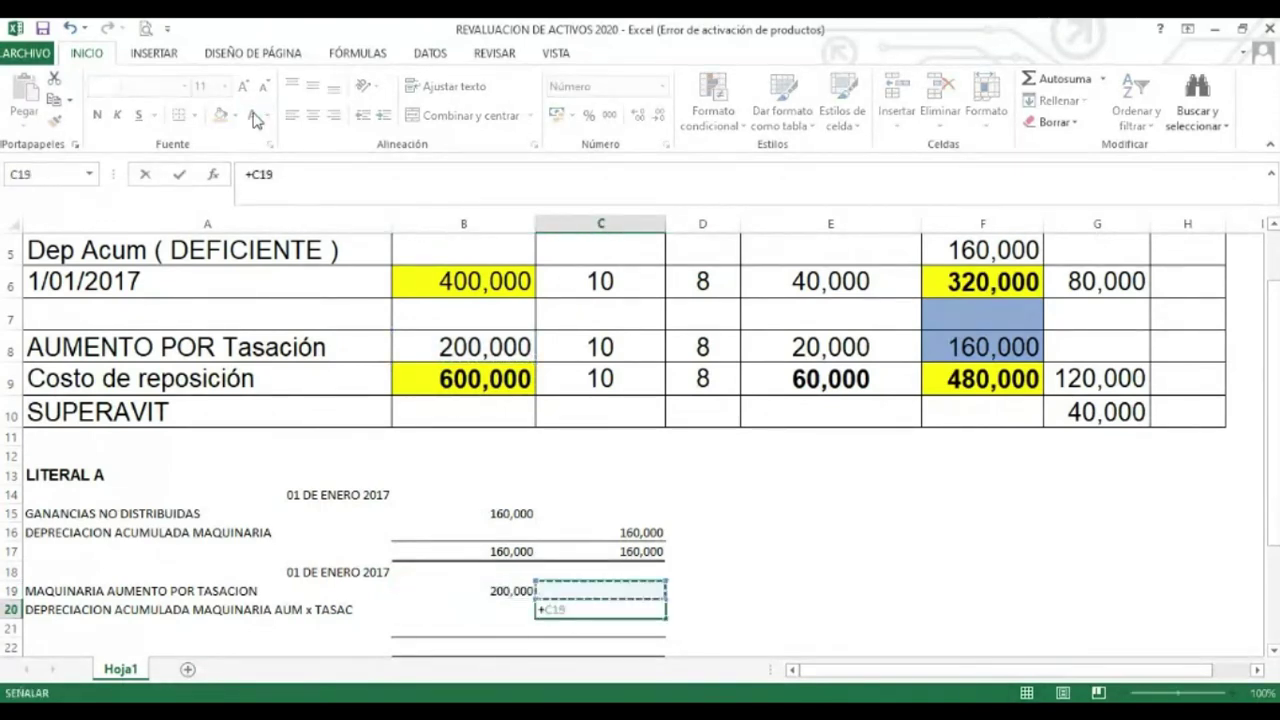
key("Right")
key("Right")
key("Right")
key("Right")
key("Up")
key("Left")
type("+")
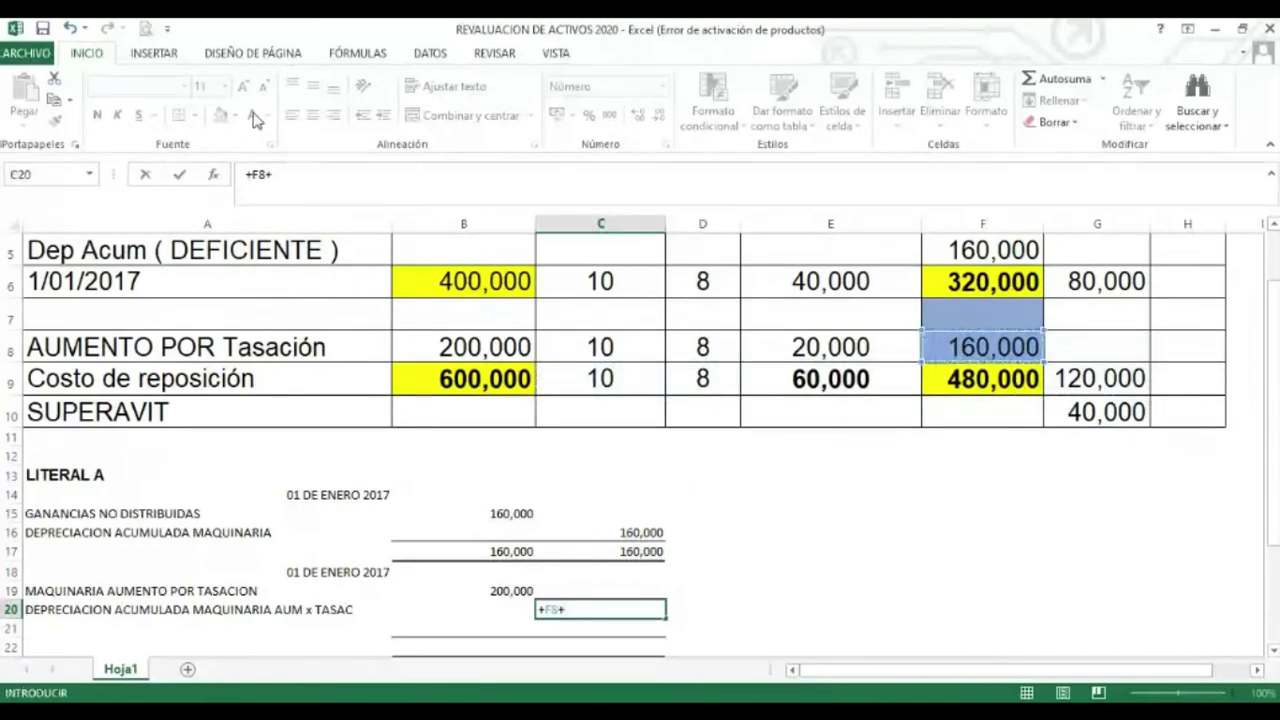
key("Down")
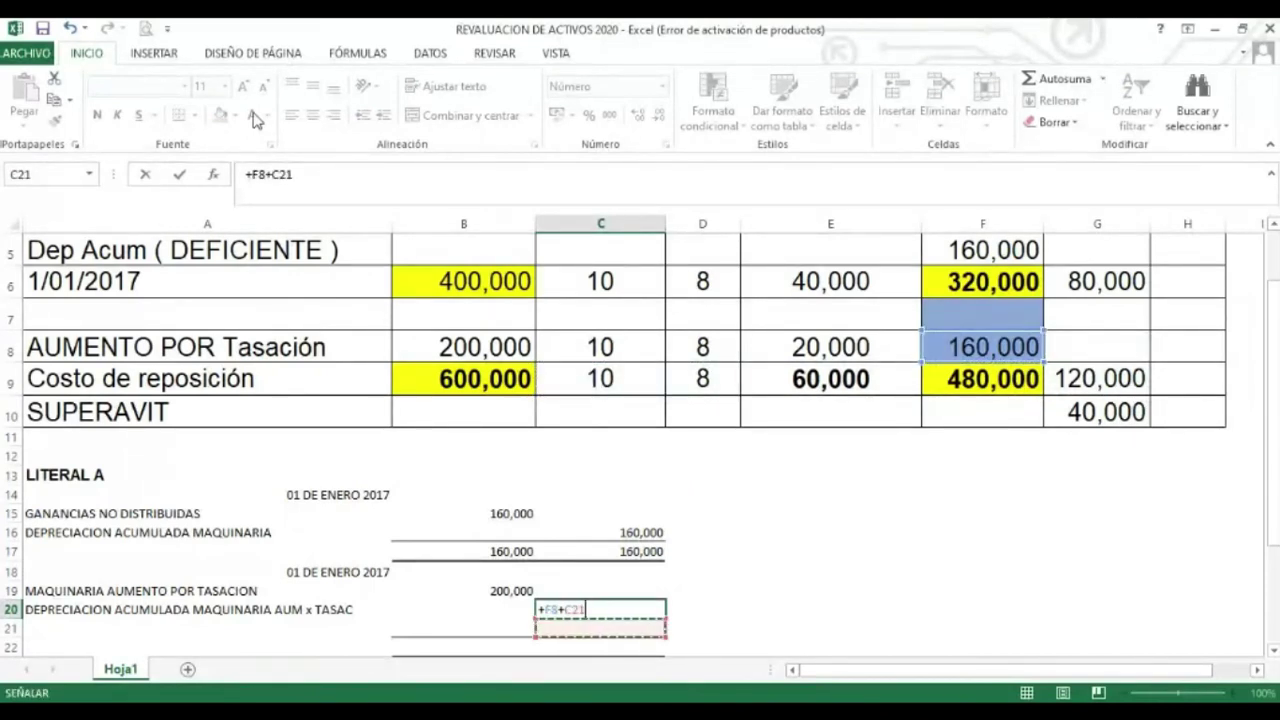
key("Up")
key("Return")
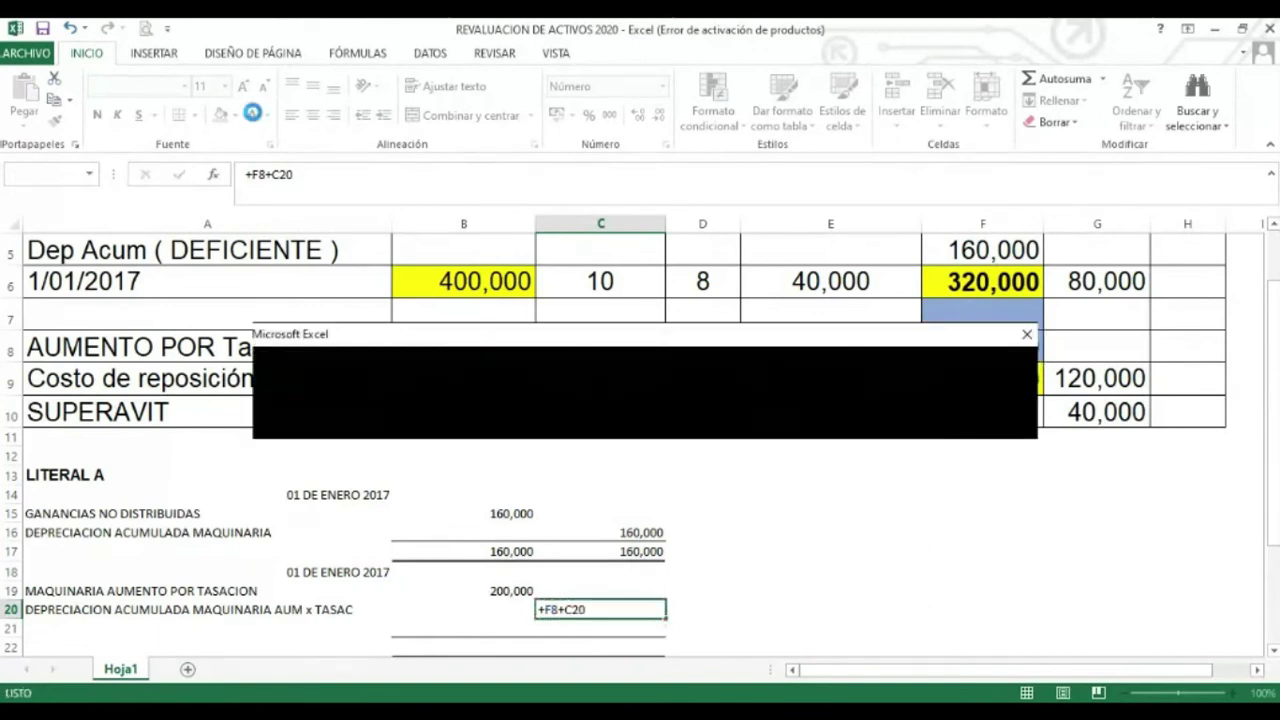
key("Return")
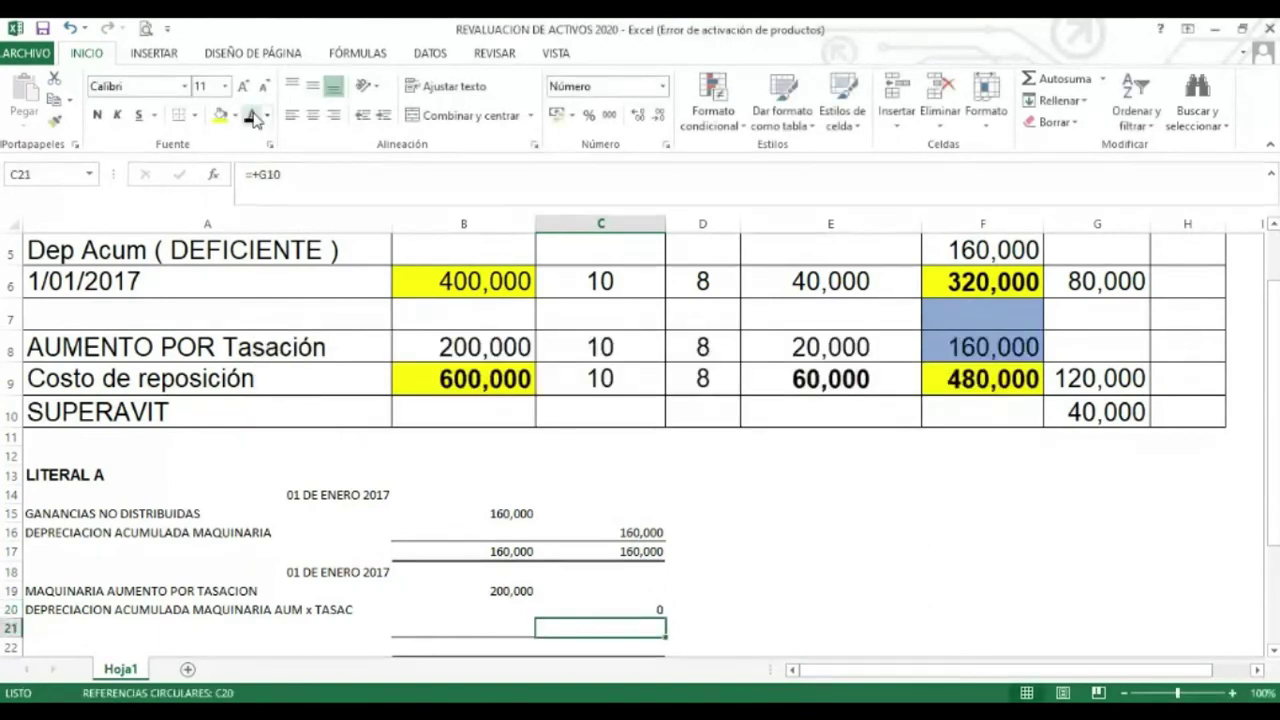
Replace the formula in C20 with a link to the AUMENTO POR Tasación accumulated depreciation in F8
key("Up")
type("+")
key("Up")
key("Up")
key("Up")
key("Right")
key("Right")
key("Right")
key("Up")
key("Up")
key("Up")
key("Up")
key("Up")
key("Up")
key("Up")
key("Up")
key("Up")
key("Up")
key("Down")
key("Return")
Select the AUMENTO POR Tasación row from A8 through F8
key("Up")
key("Up")
key("Up")
key("Up")
key("Up")
key("Up")
key("Up")
key("Up")
key("Up")
key("Up")
key("Up")
key("Up")
key("Up")
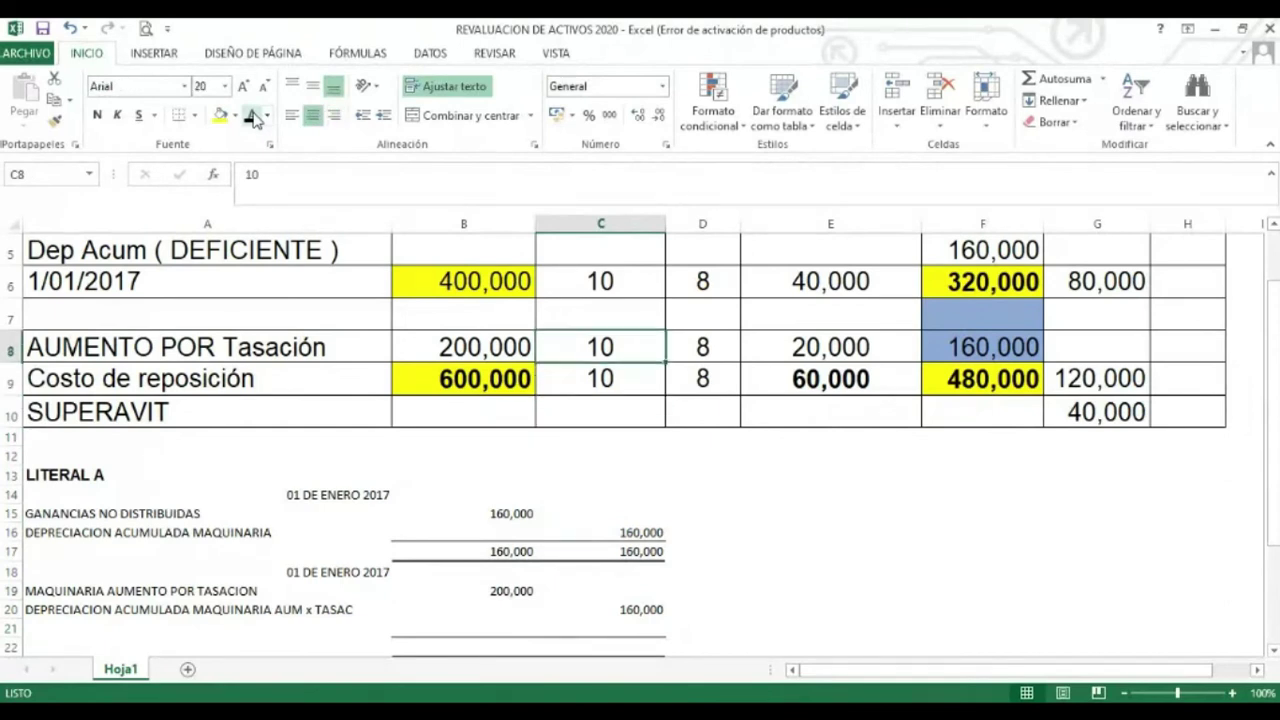
key("Left")
key("Left")
key("shift+Right")
key("shift+Right")
key("shift+Right")
key("shift+Right")
key("shift+Right")
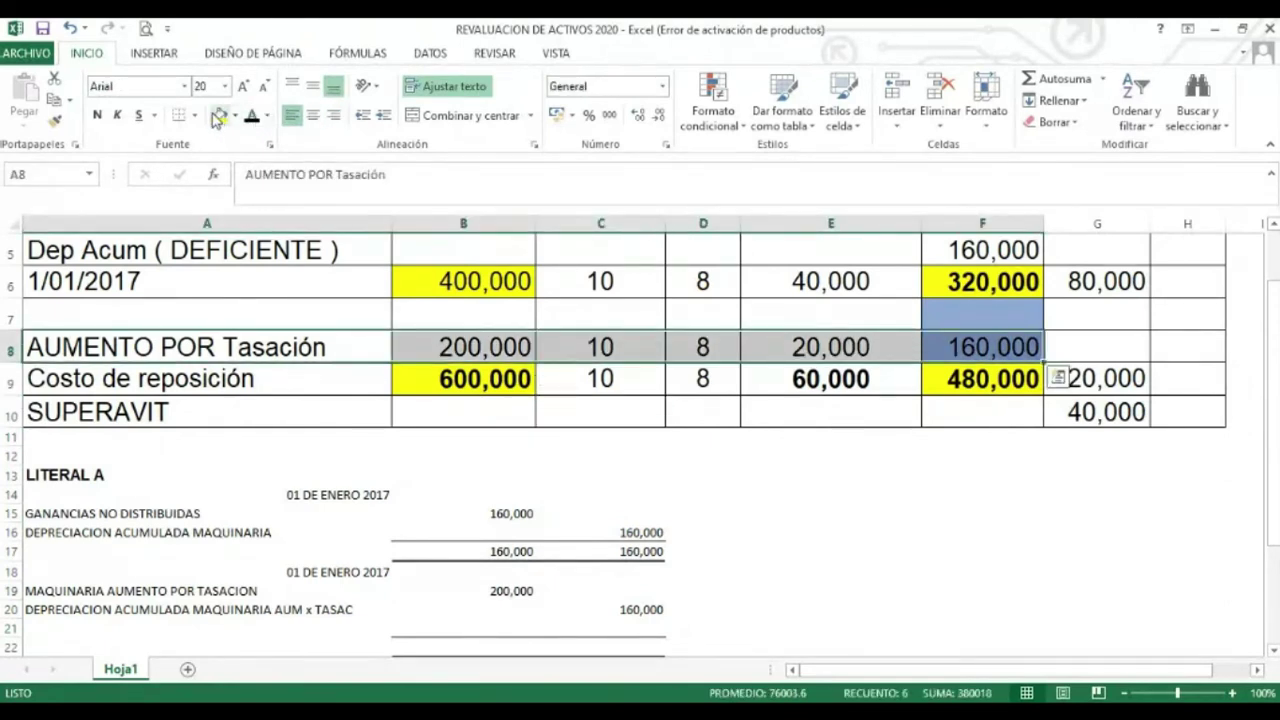
Highlight the AUMENTO POR Tasación row, cells A8 to F8, with yellow fill
left_click(219, 115)
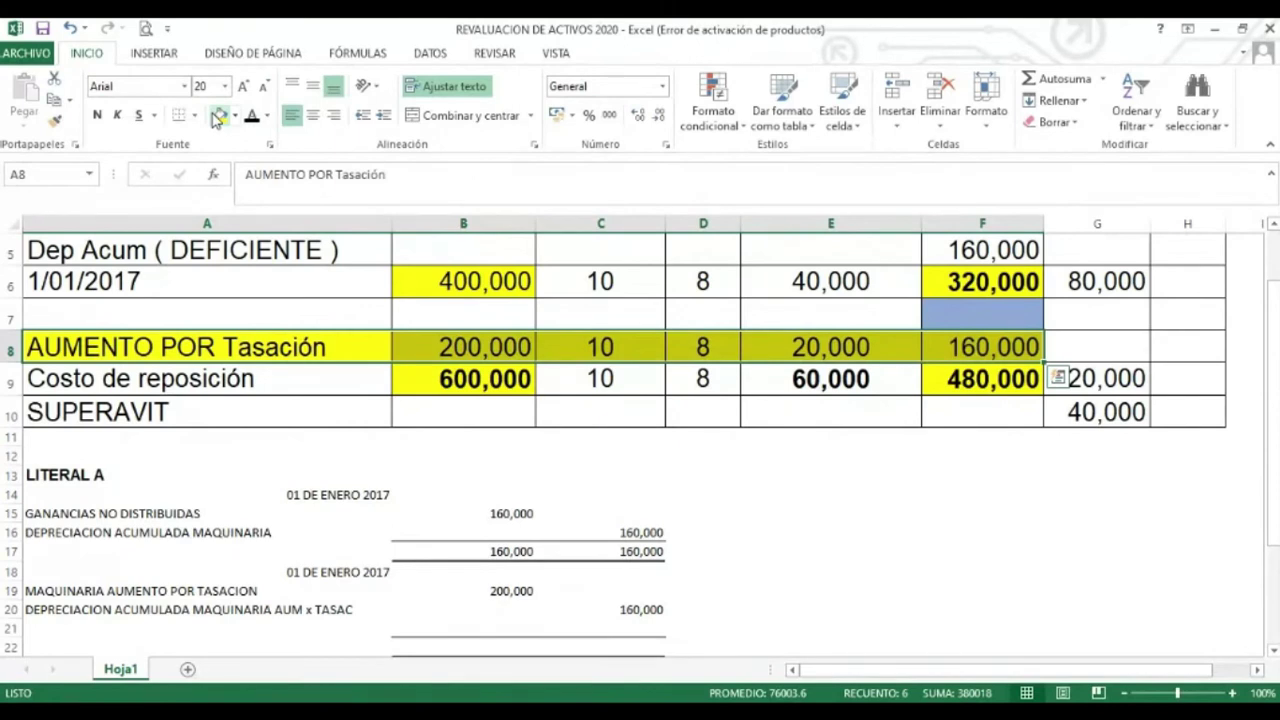
Reveal the hidden label SUPERVIT POR TASACION in A21 of the second LITERAL A entry by making its text black
key("Down")
key("Down")
key("Down")
key("Down")
key("Down")
key("Down")
key("Down")
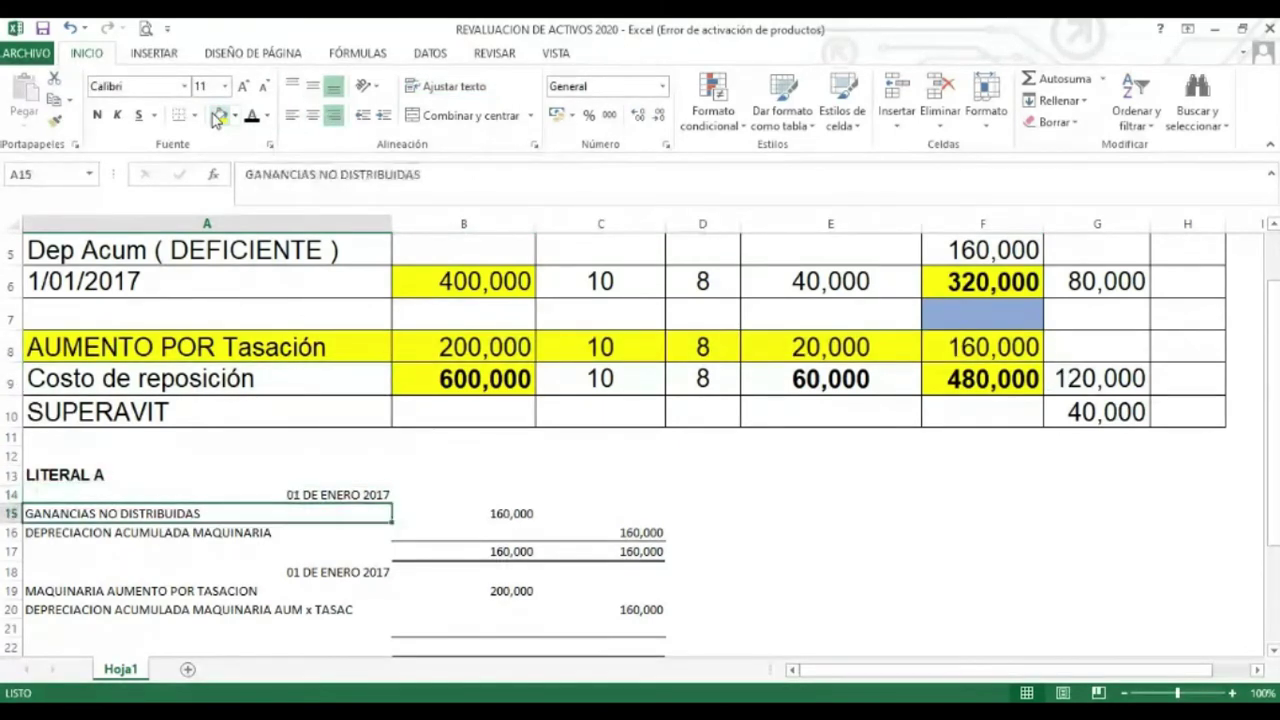
key("Down")
key("Down")
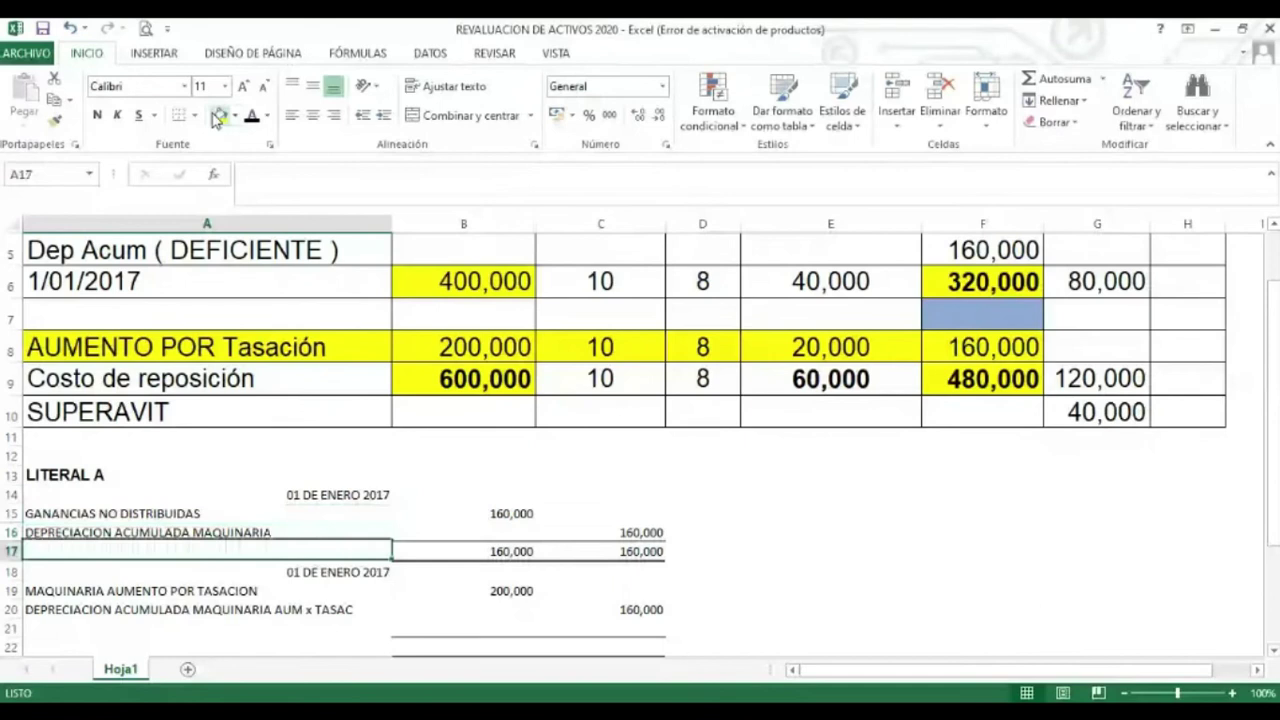
key("Down")
key("Down")
key("Down")
key("Right")
key("Right")
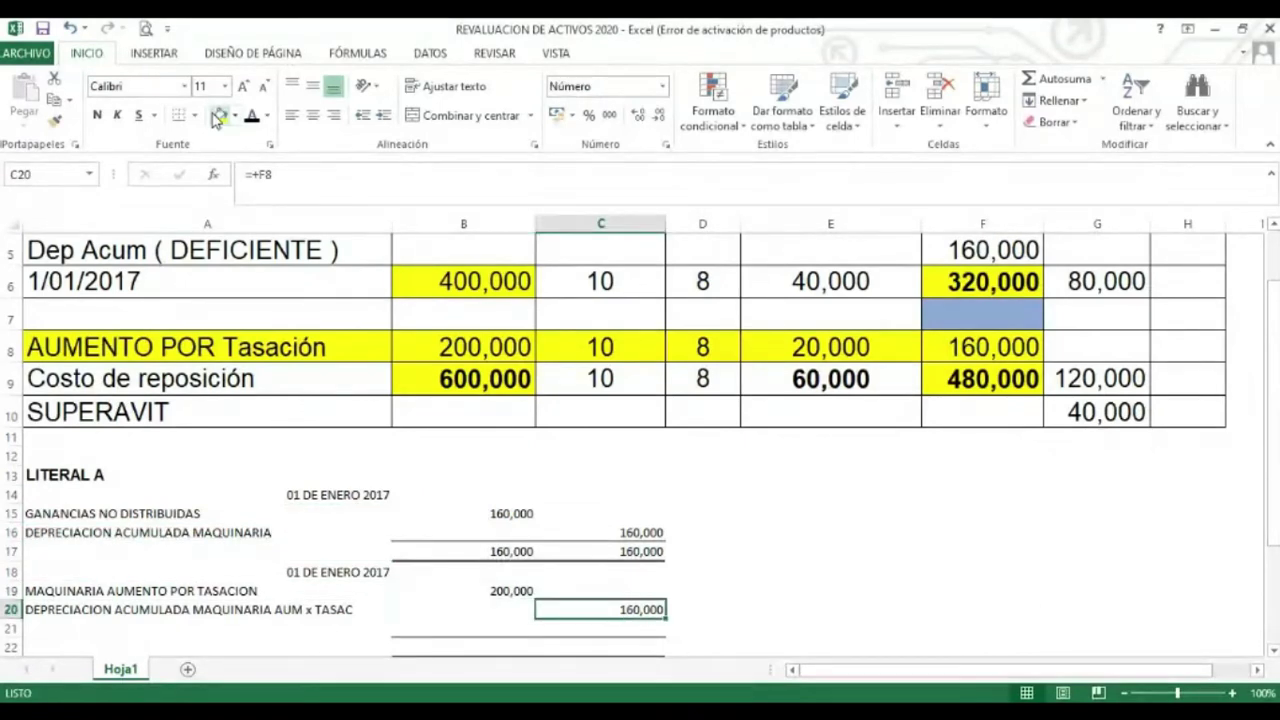
key("Left")
key("Left")
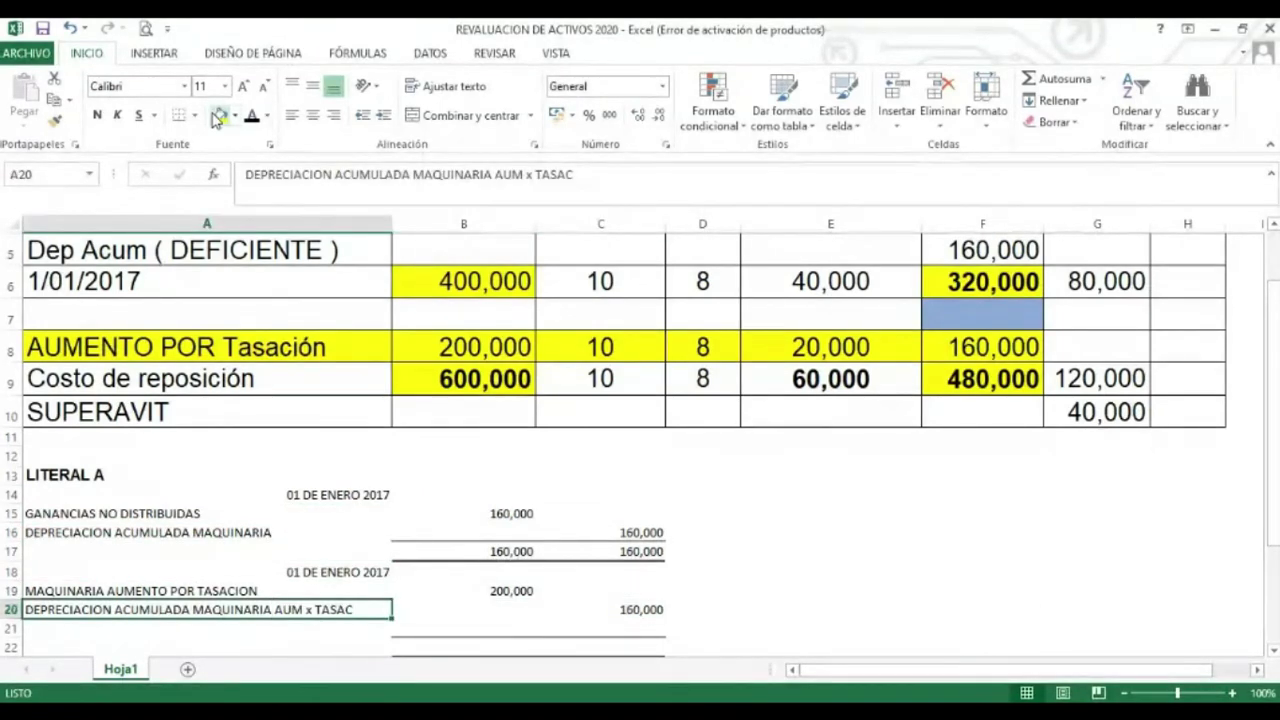
key("Down")
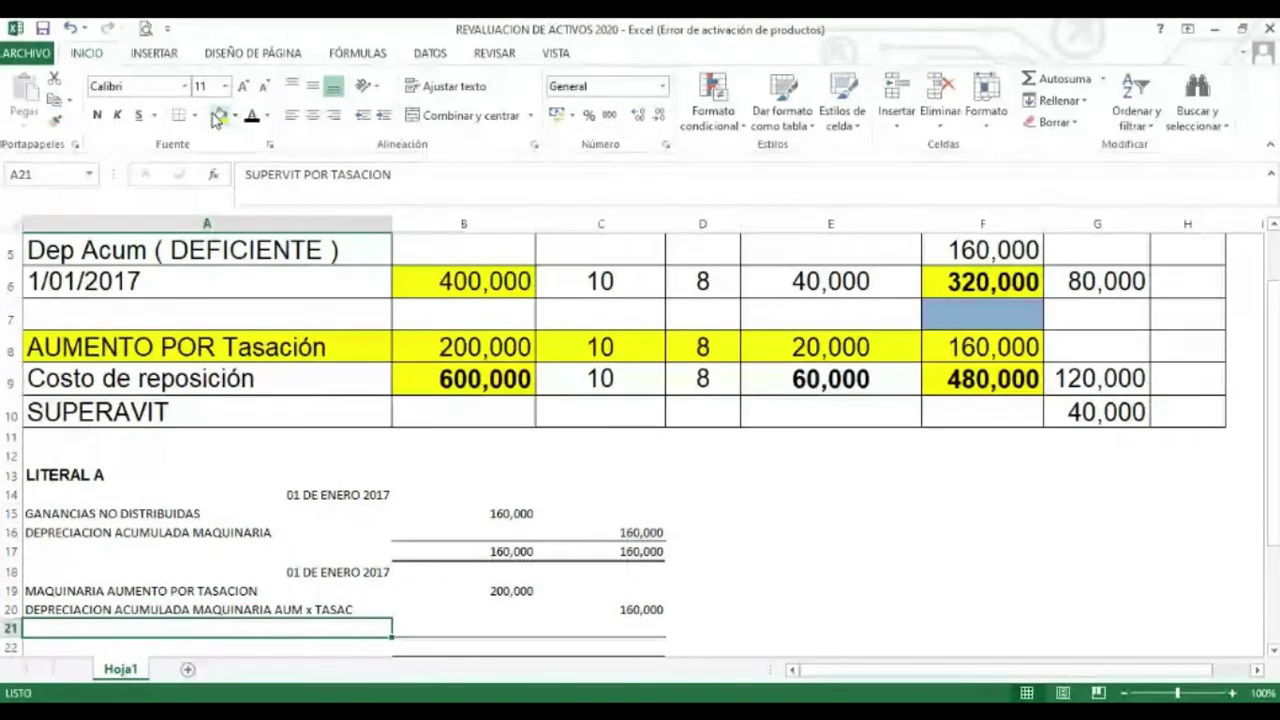
left_click(251, 117)
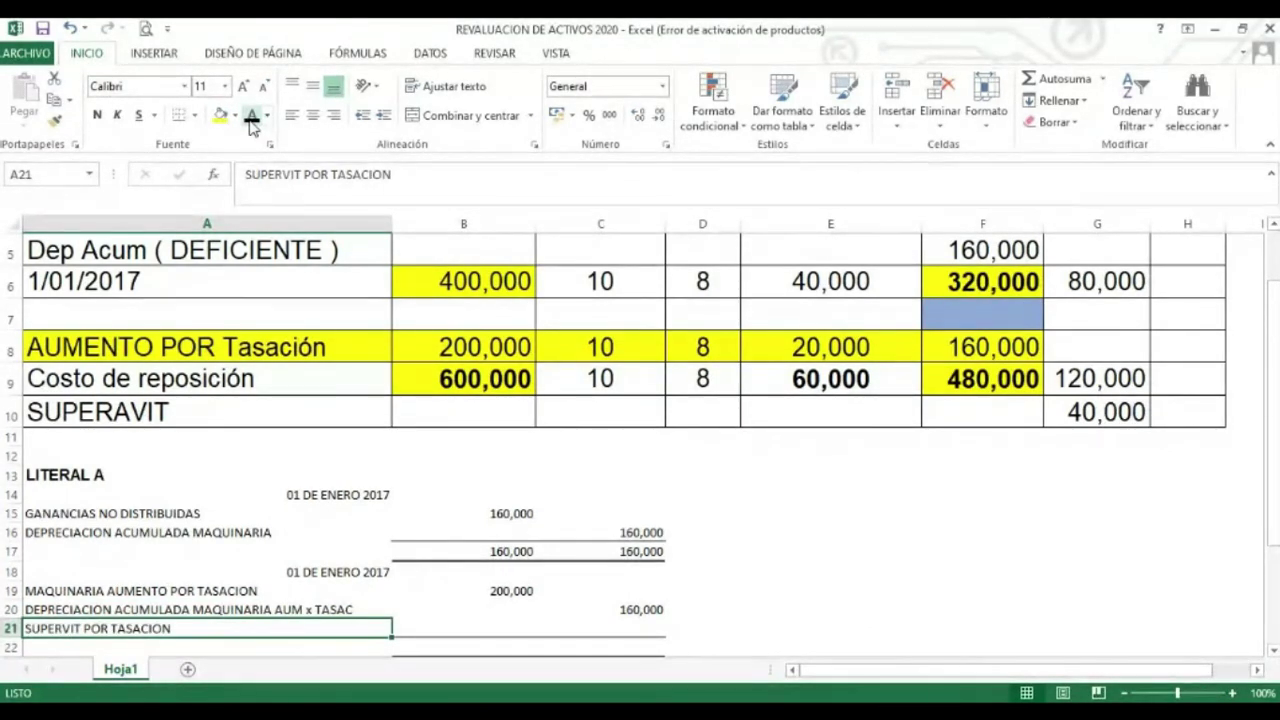
Reveal the hidden credit amount in C21 for SUPERVIT POR TASACION by making its text black
key("Right")
key("Right")
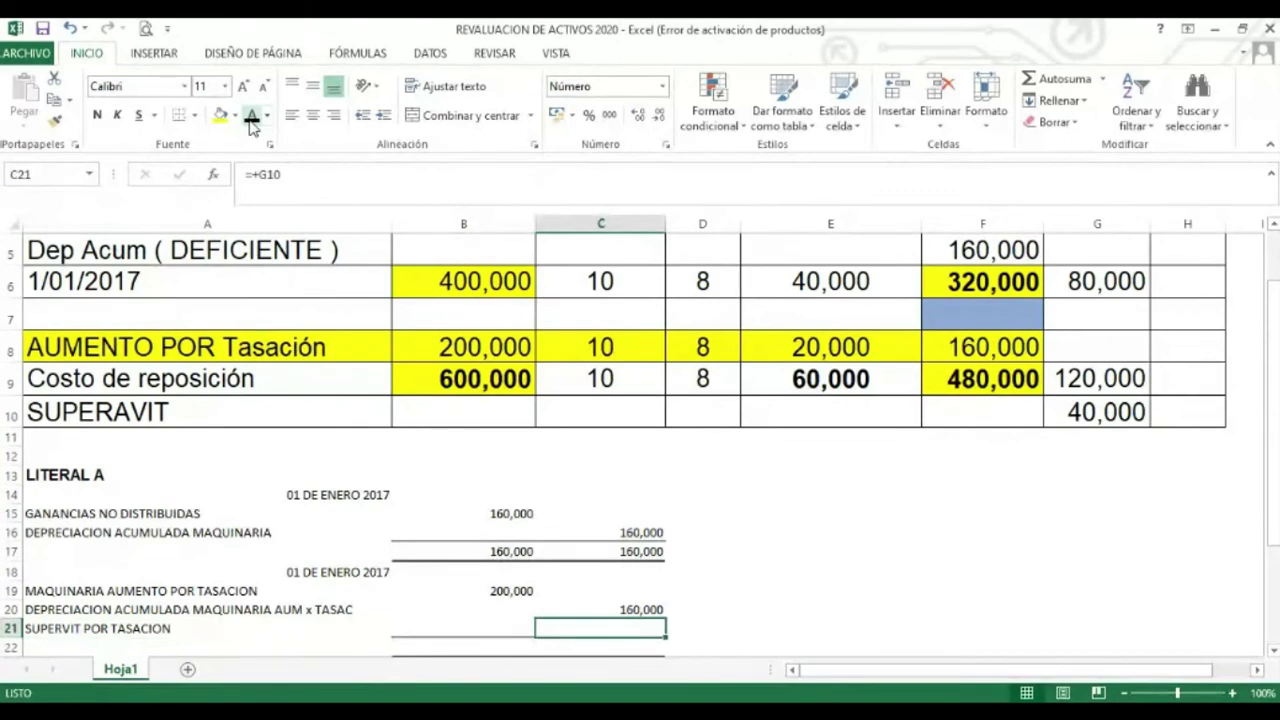
left_click(251, 117)
Examine the V/L V/J values in G9 and G6 of the revaluation table that explain the superávit
key("Right")
key("Right")
key("Right")
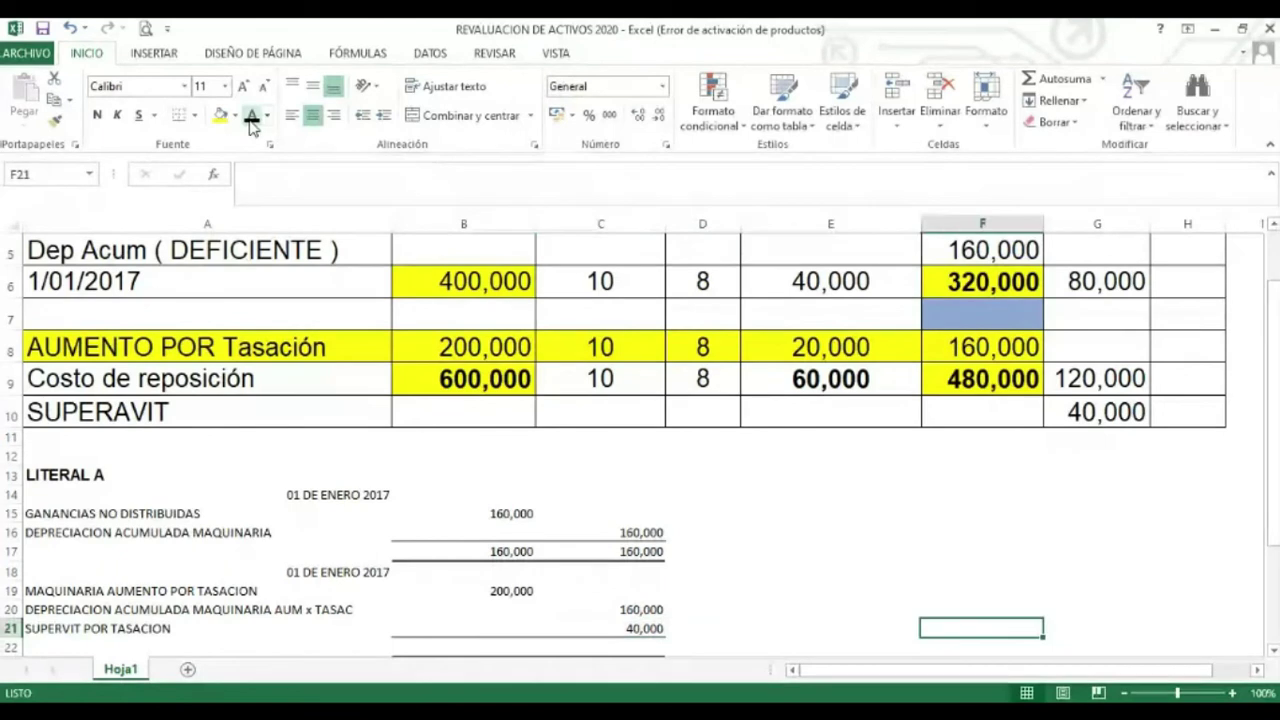
key("Up")
key("Up")
key("Up")
key("Up")
key("Up")
key("Up")
key("Up")
key("Up")
key("Up")
key("Up")
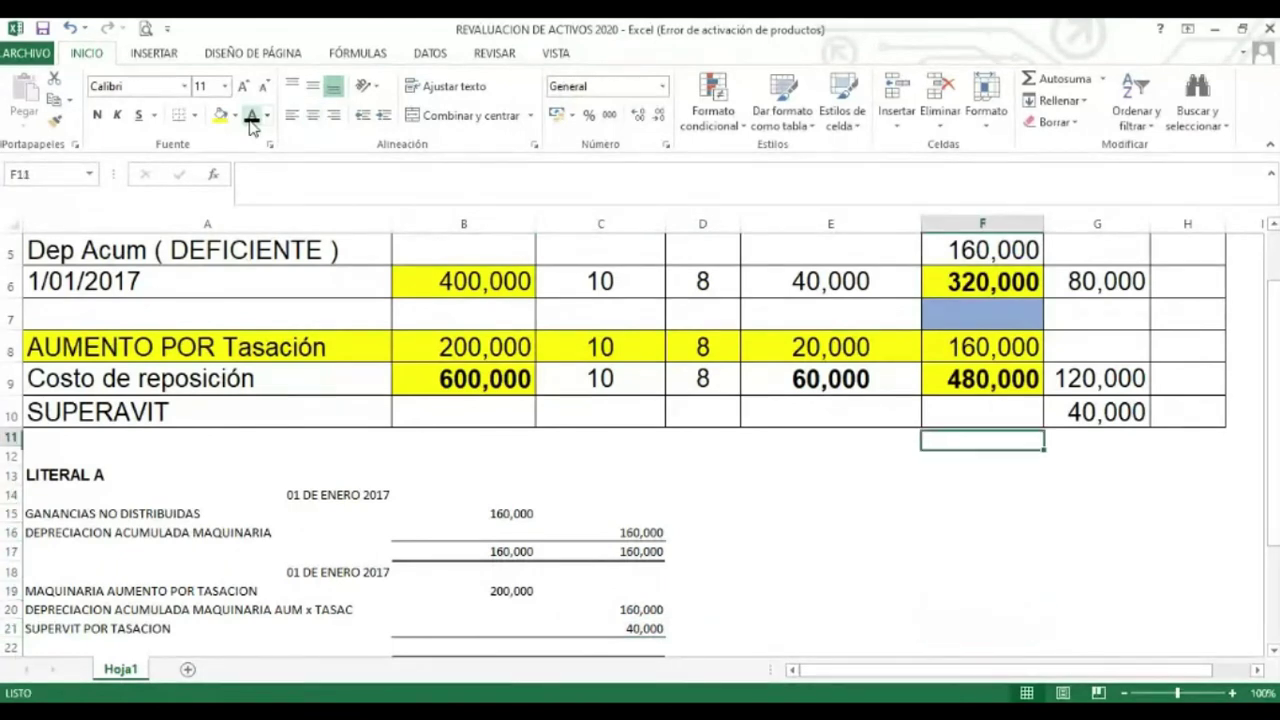
key("Up")
key("Up")
key("Right")
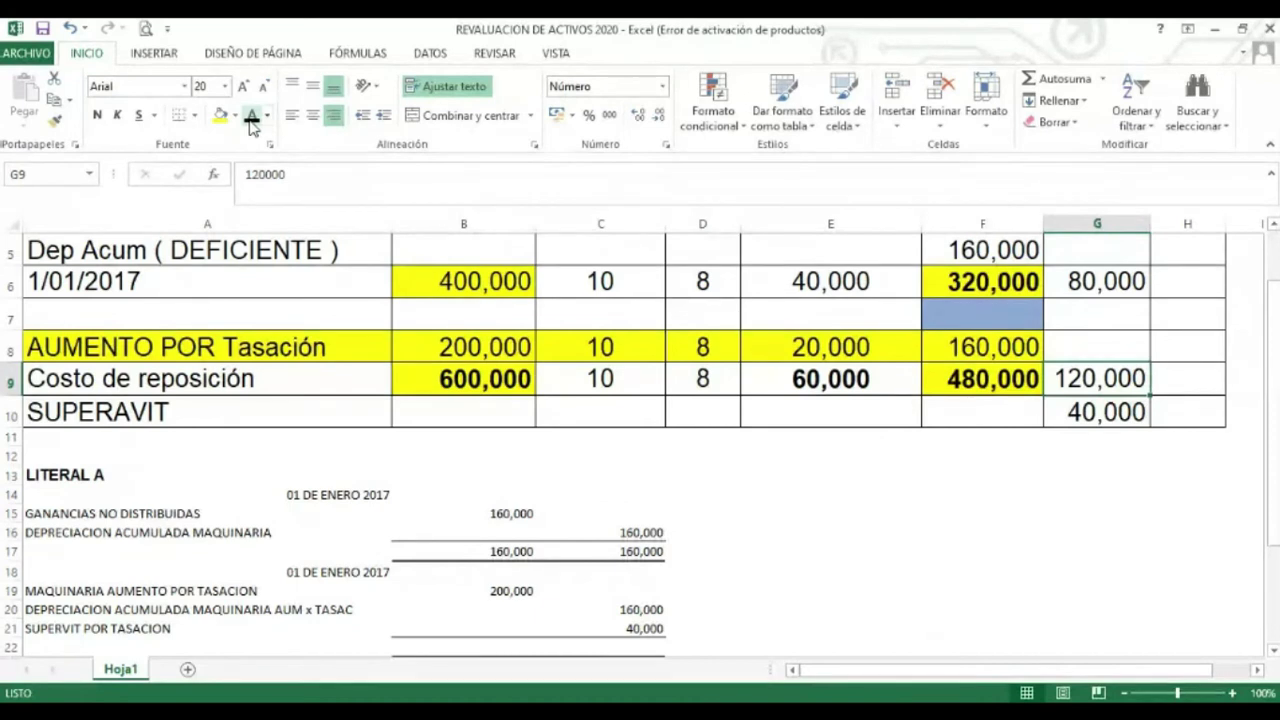
key("Up")
key("Up")
key("Up")
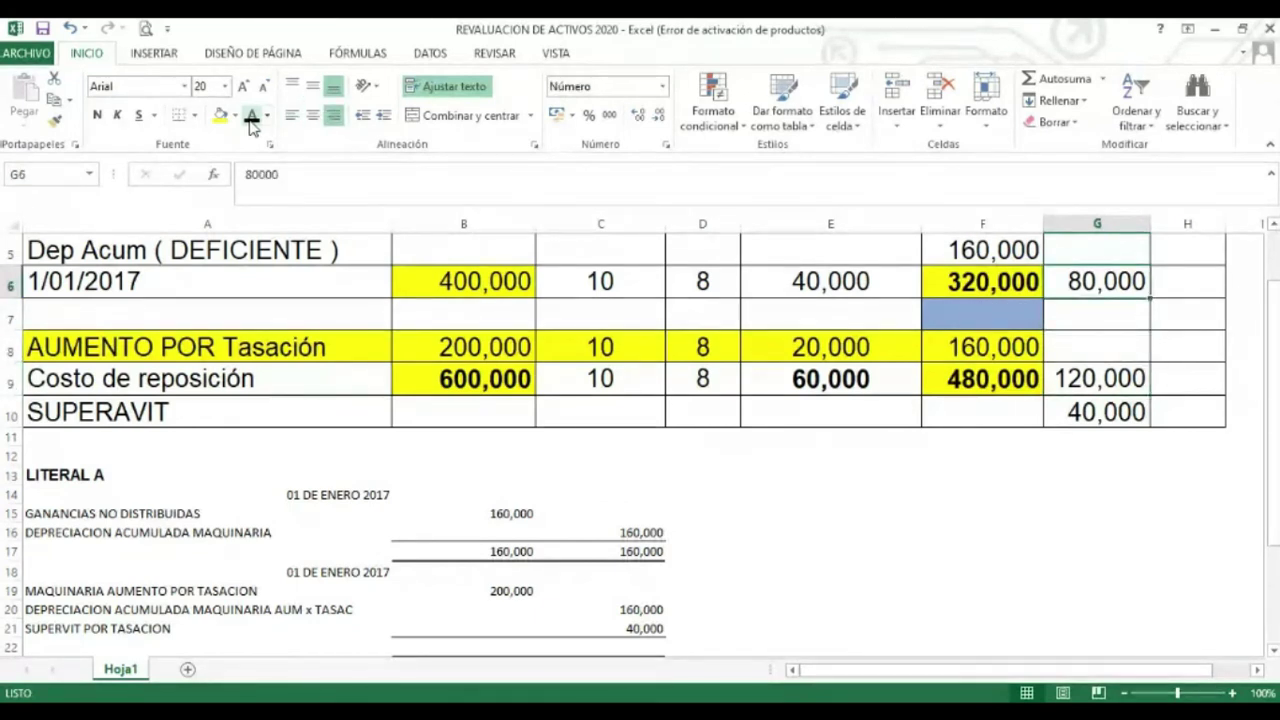
key("Down")
key("Down")
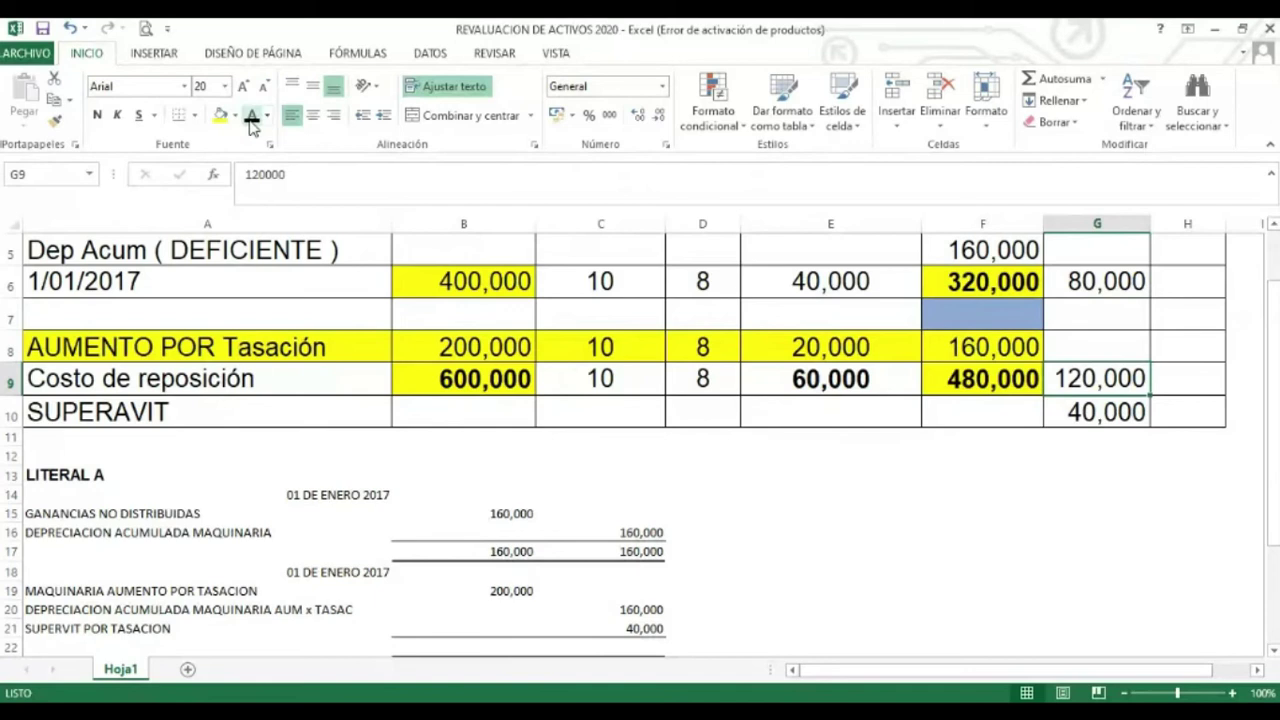
Reveal the hidden debit and credit totals in B22 and C22 of the second entry by making their text black
key("Down")
key("Down")
key("Down")
key("Down")
key("Down")
key("Down")
key("Down")
key("Down")
key("Down")
key("Down")
key("Down")
key("Down")
key("Down")
key("Left")
key("Left")
key("Left")
key("Left")
key("Left")
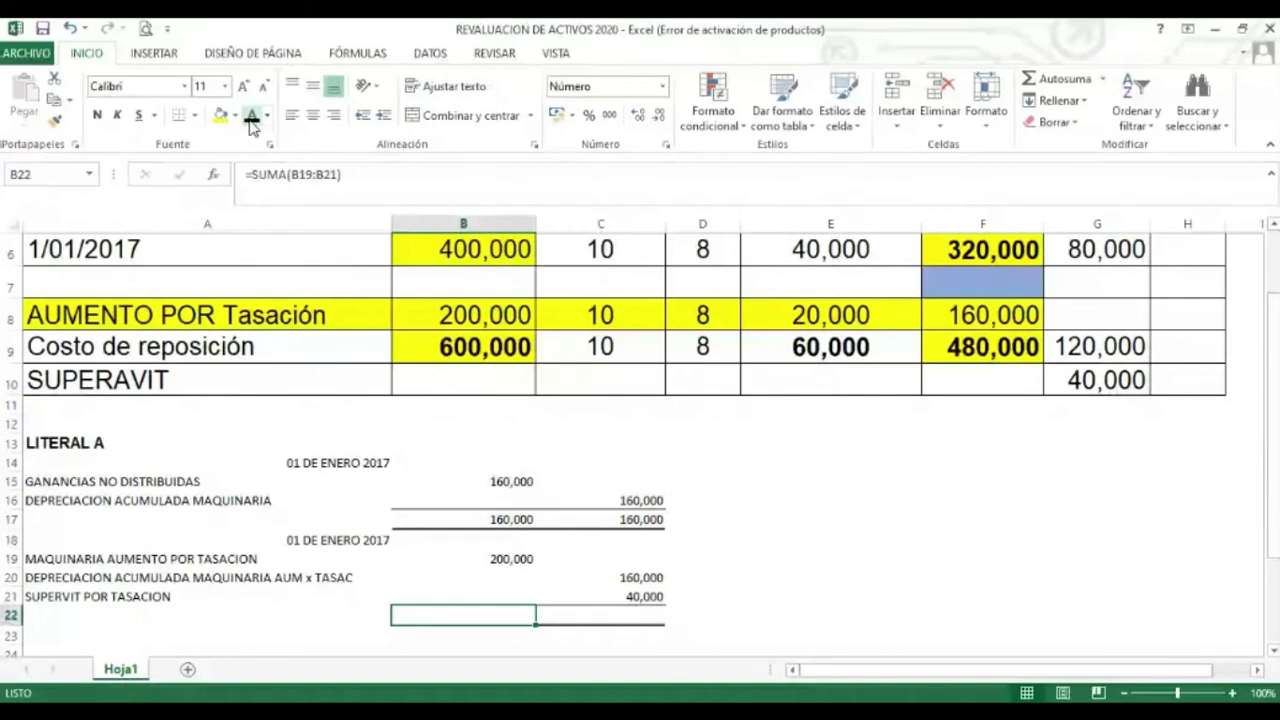
key("Left")
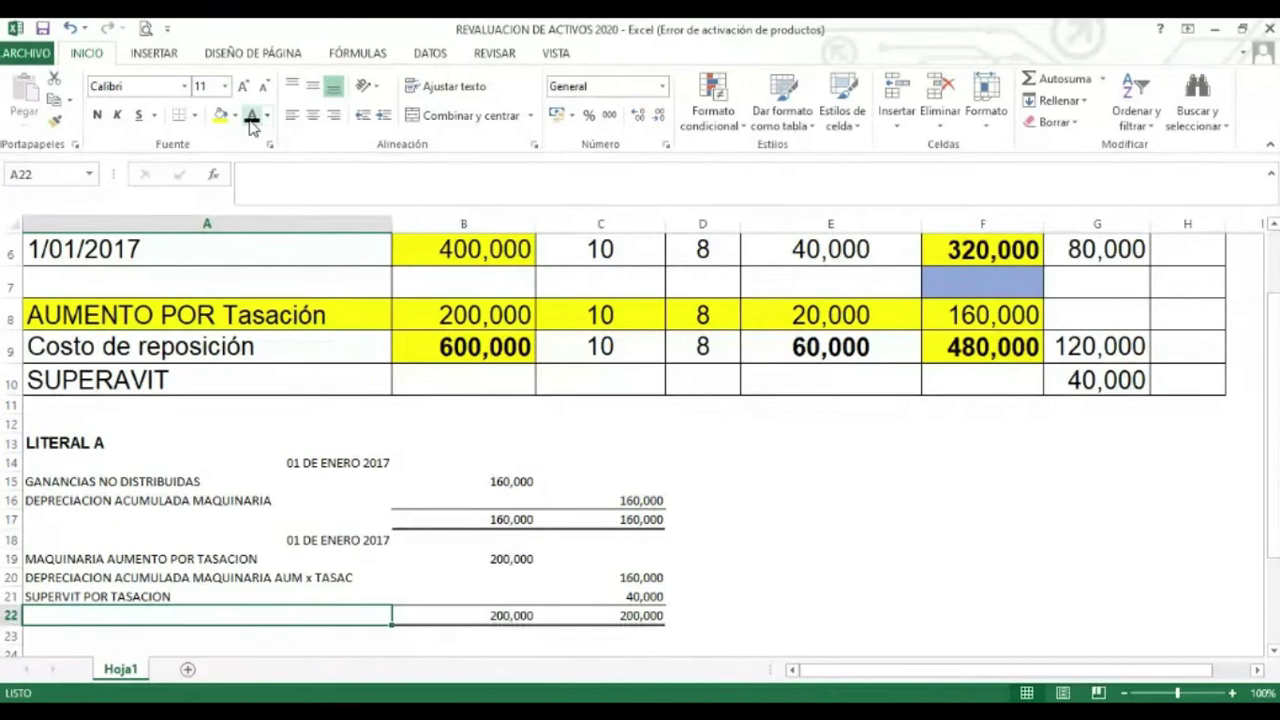
Look over the remaining rows below the second entry, down to the LITERAL B heading in A28
key("Up")
key("Up")
key("Down")
key("Down")
key("Down")
key("Down")
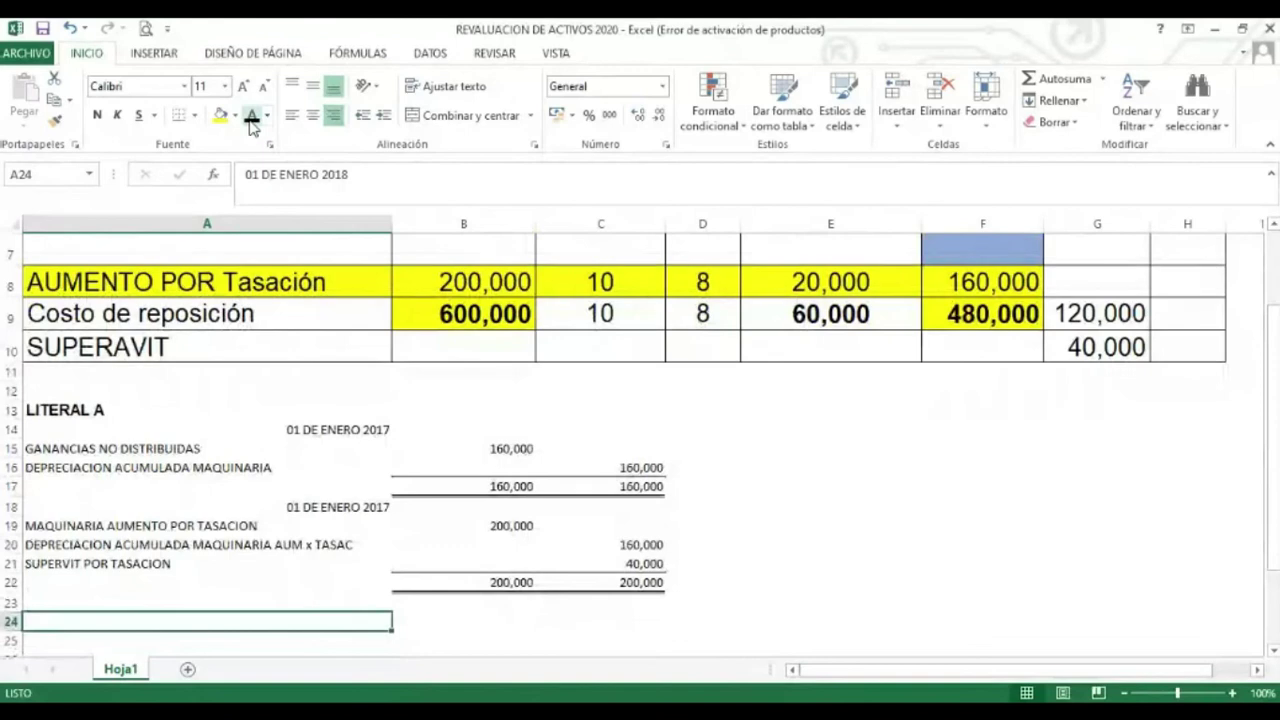
key("Up")
key("Up")
key("Down")
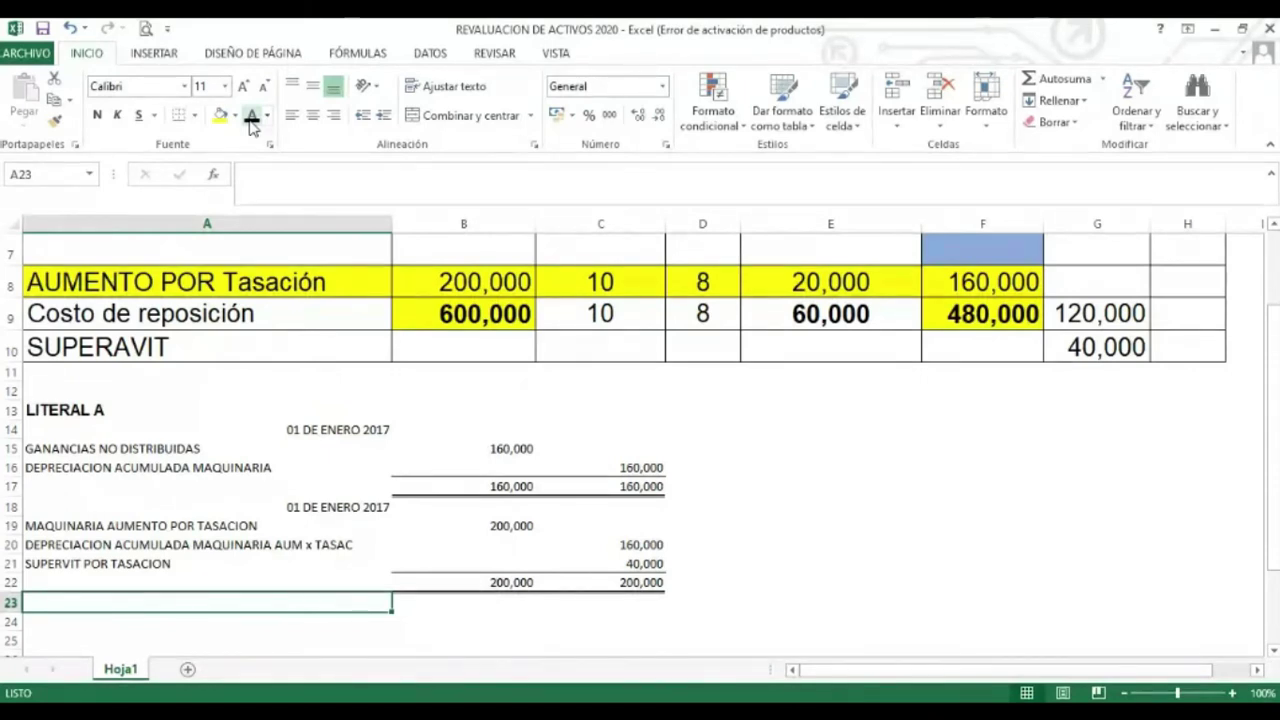
key("Down")
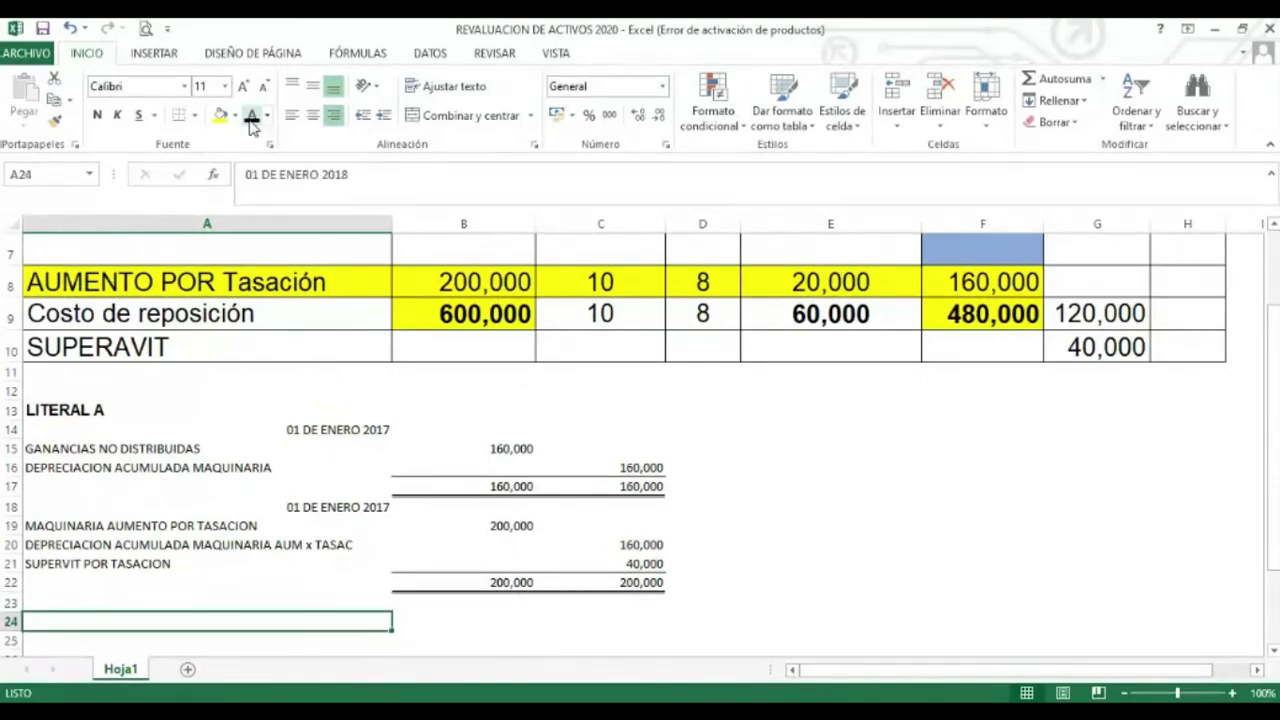
key("Up")
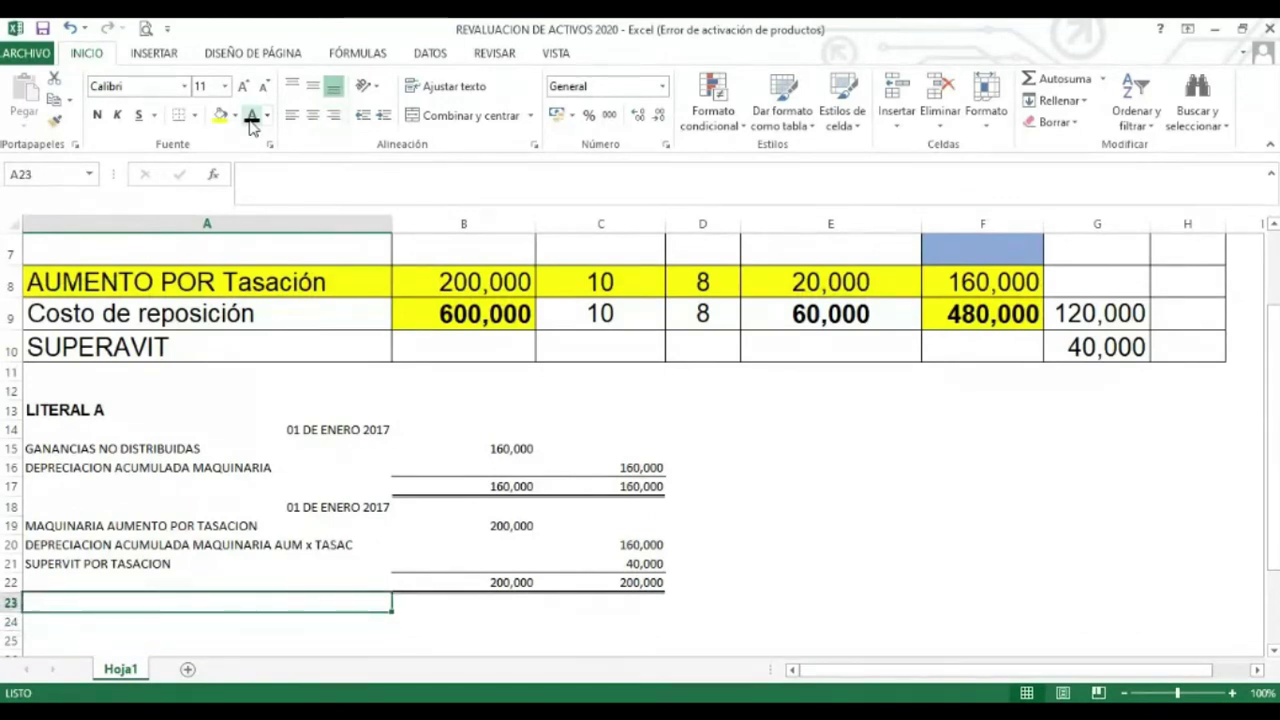
key("Down")
key("Down")
key("Down")
key("Down")
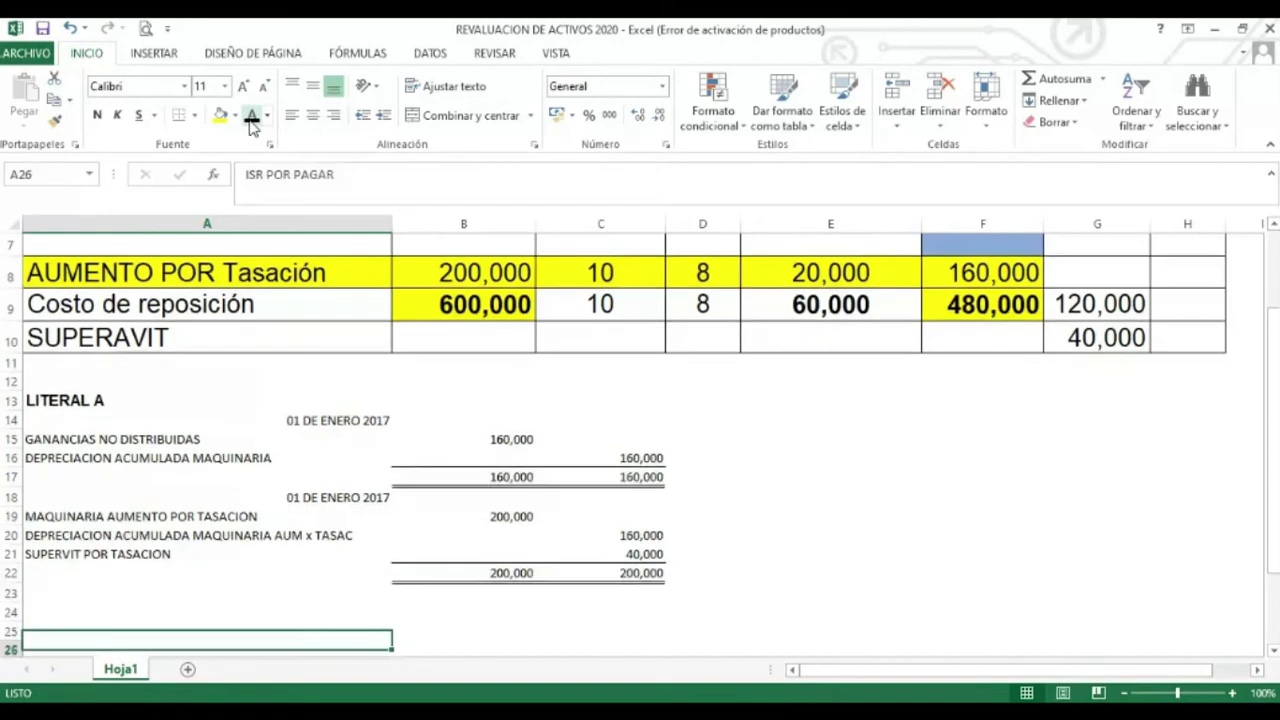
key("Down")
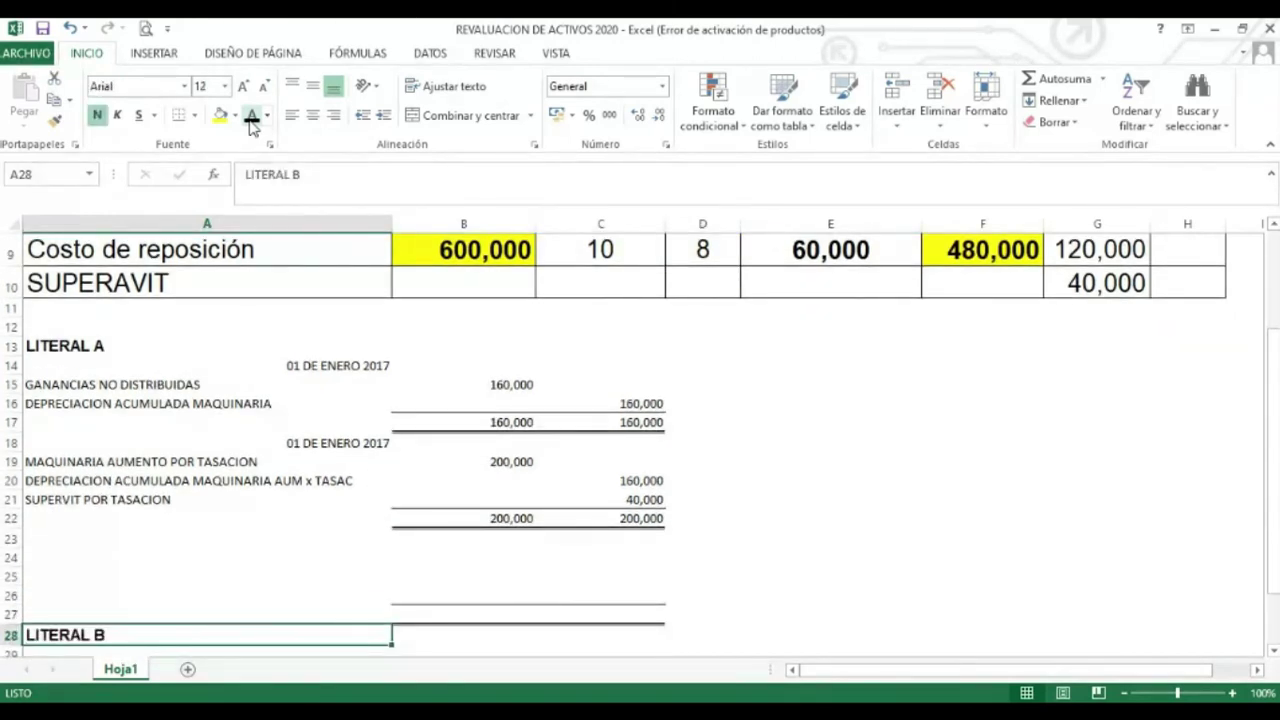
Reveal the hidden date 31 DE DICIEMBRE 2017 in A29 under LITERAL B by making its text black
key("alt+Tab")
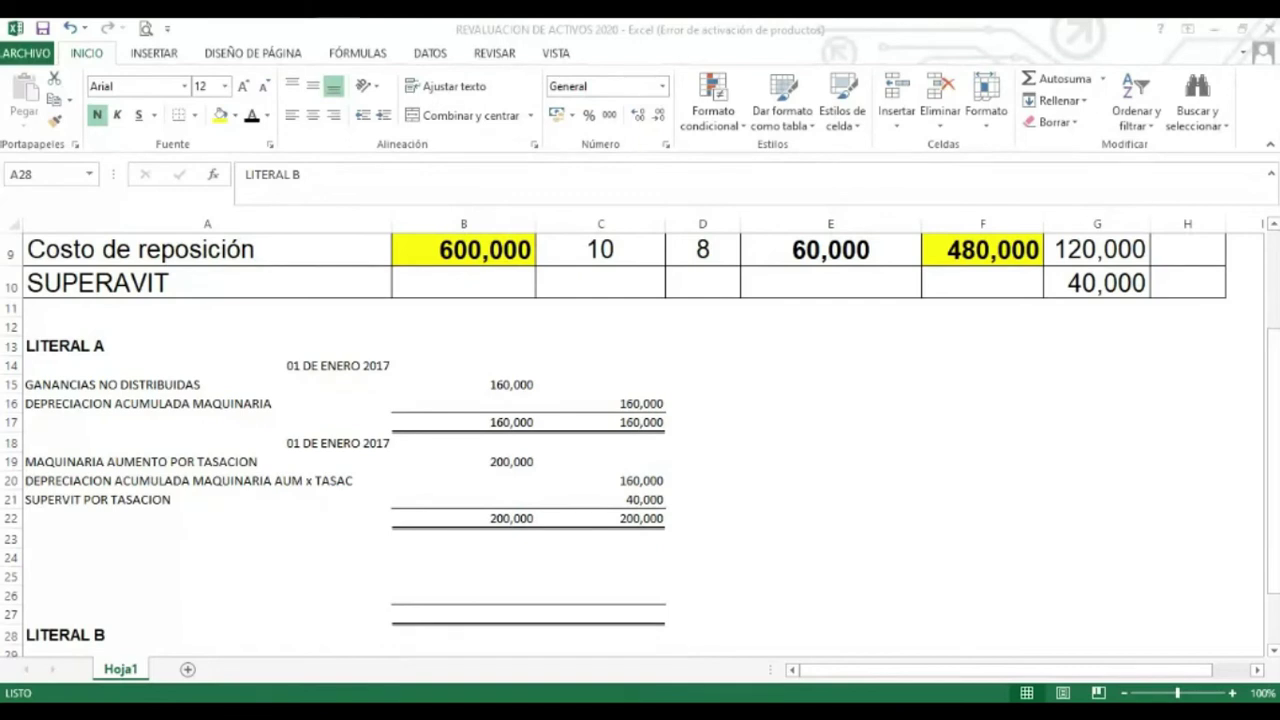
left_click(250, 121)
key("Down")
key("Down")
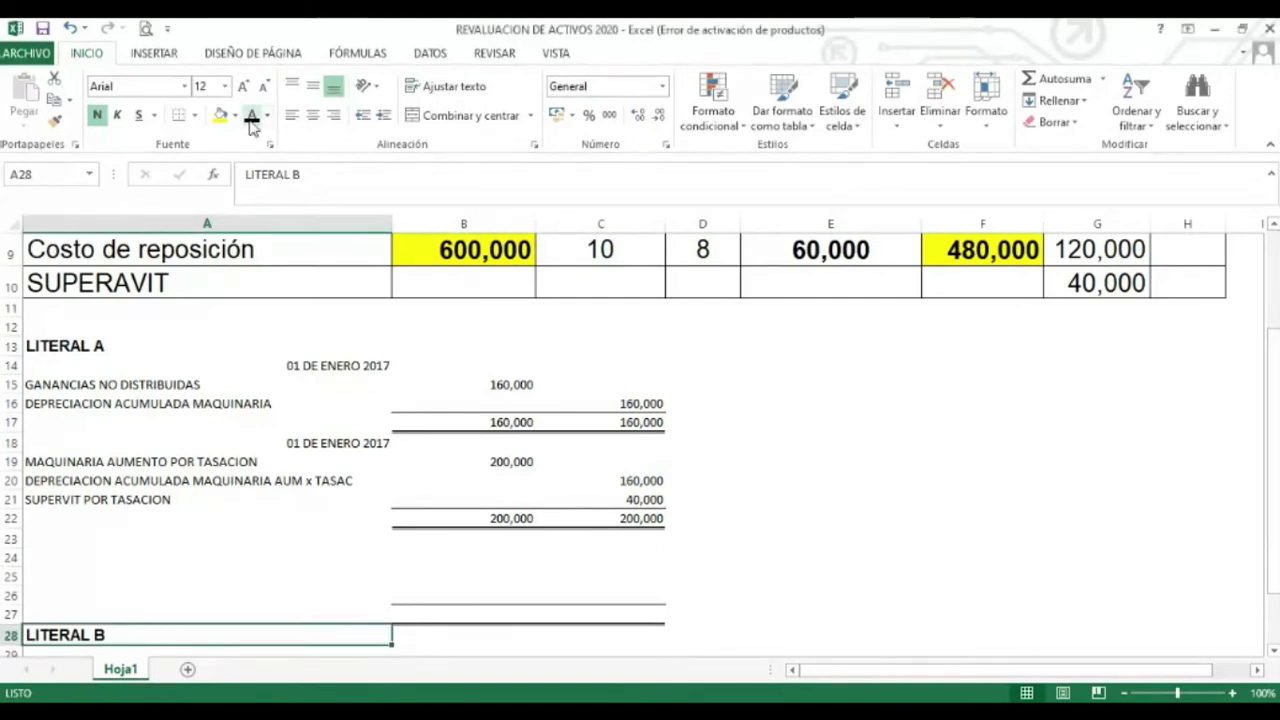
key("Up")
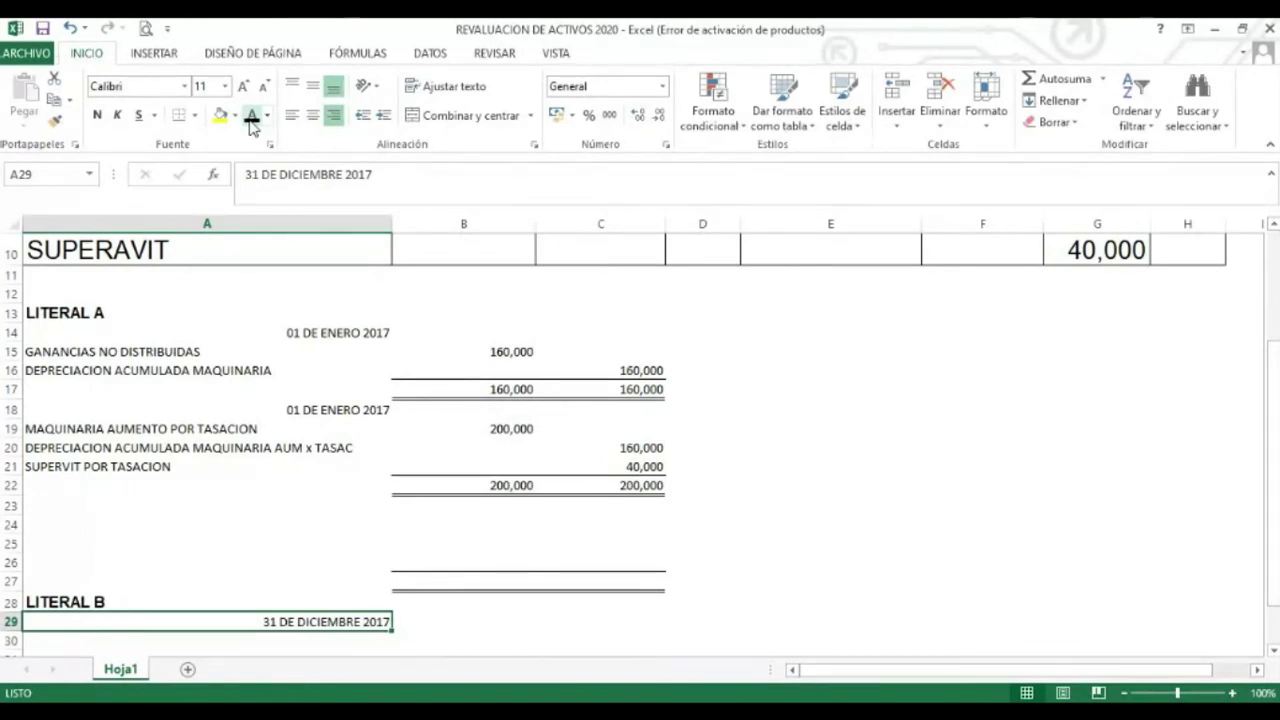
Reveal the hidden account label DEPRECIACIONES MAQUINARIA in A30 by making its text black
key("Down")
type("DEPRECIACIONES MAQUINARIA")
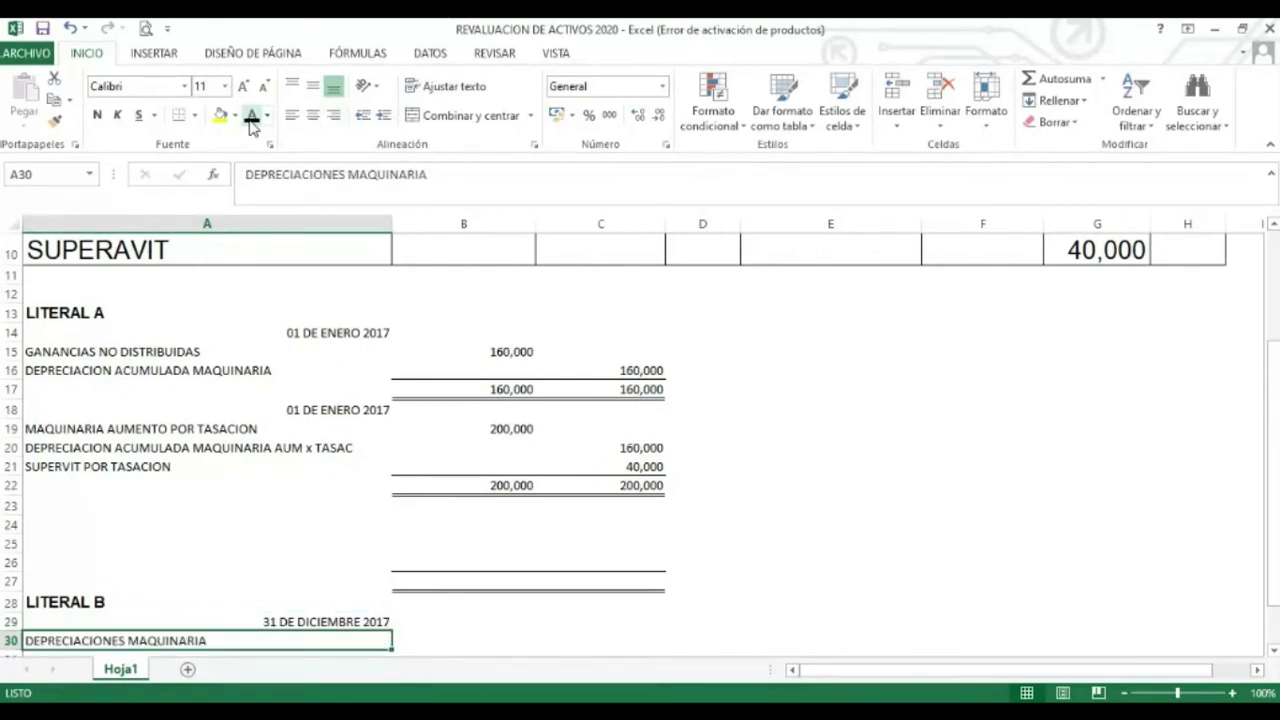
key("Down")
key("Up")
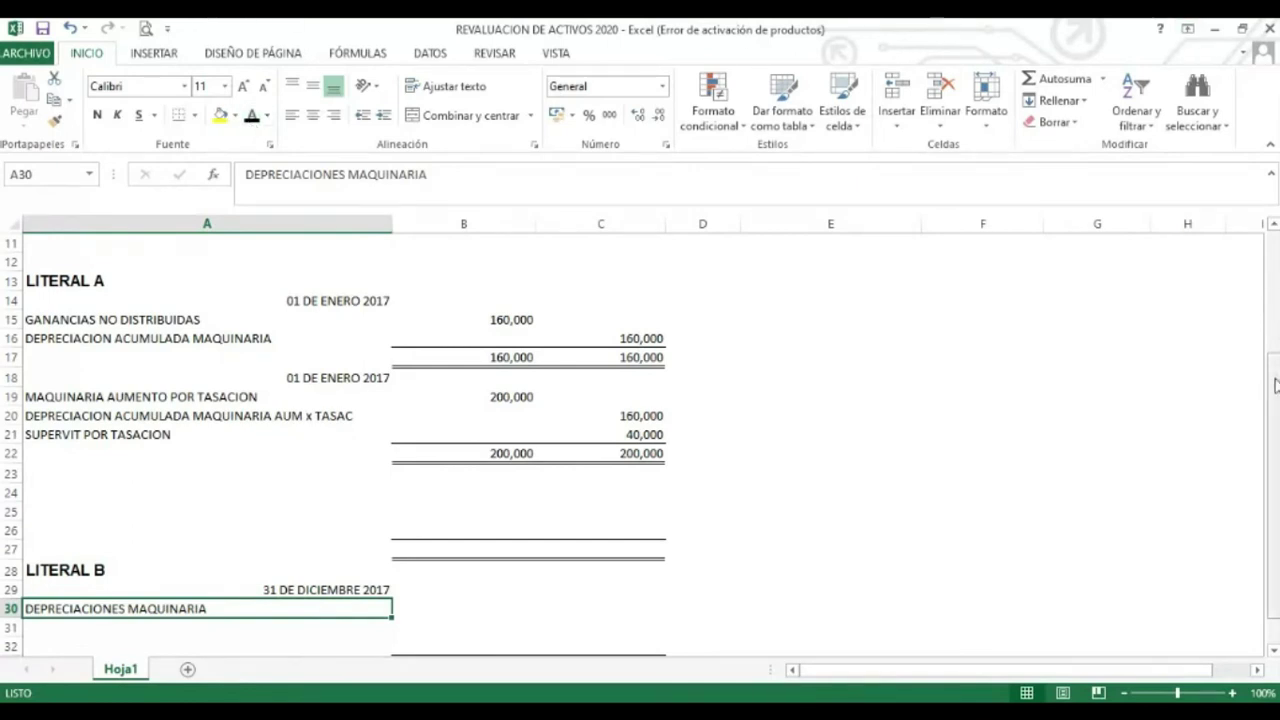
Select column E of the revaluation table to examine the Depreciación ANUAL values
scroll(1275, 385, "up", 3)
scroll(1276, 276, "up", 1)
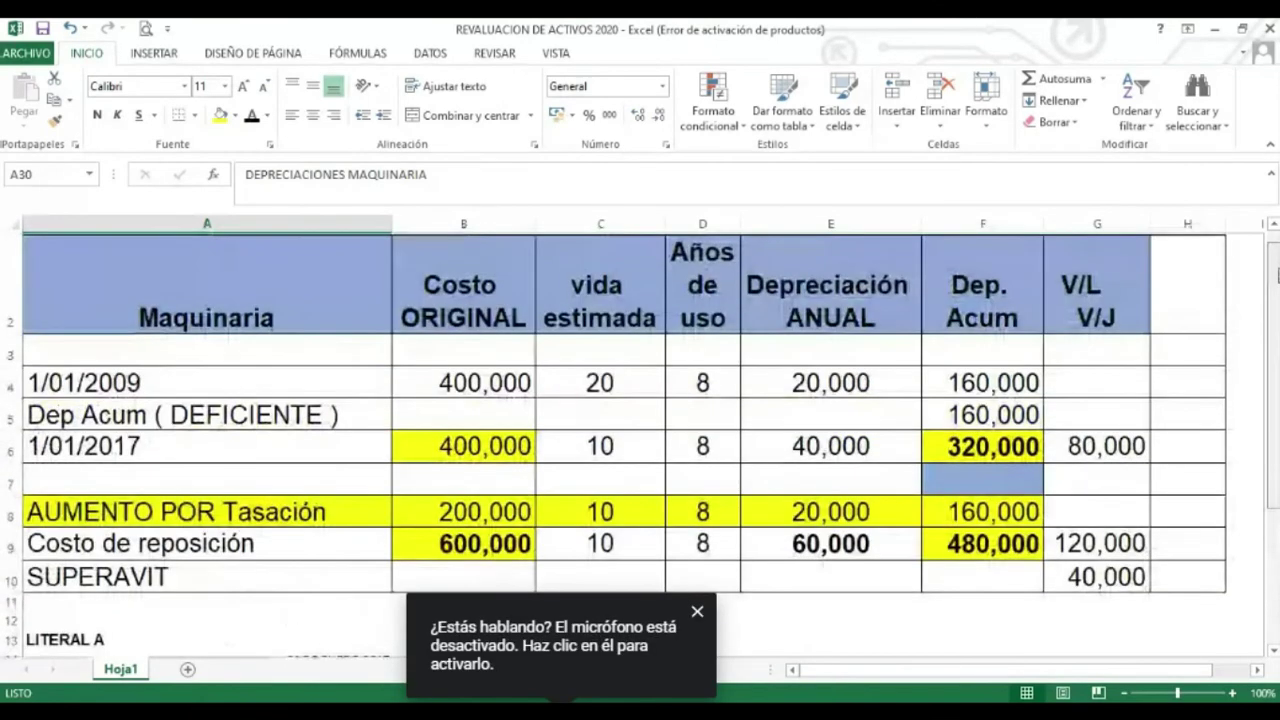
left_click(808, 214)
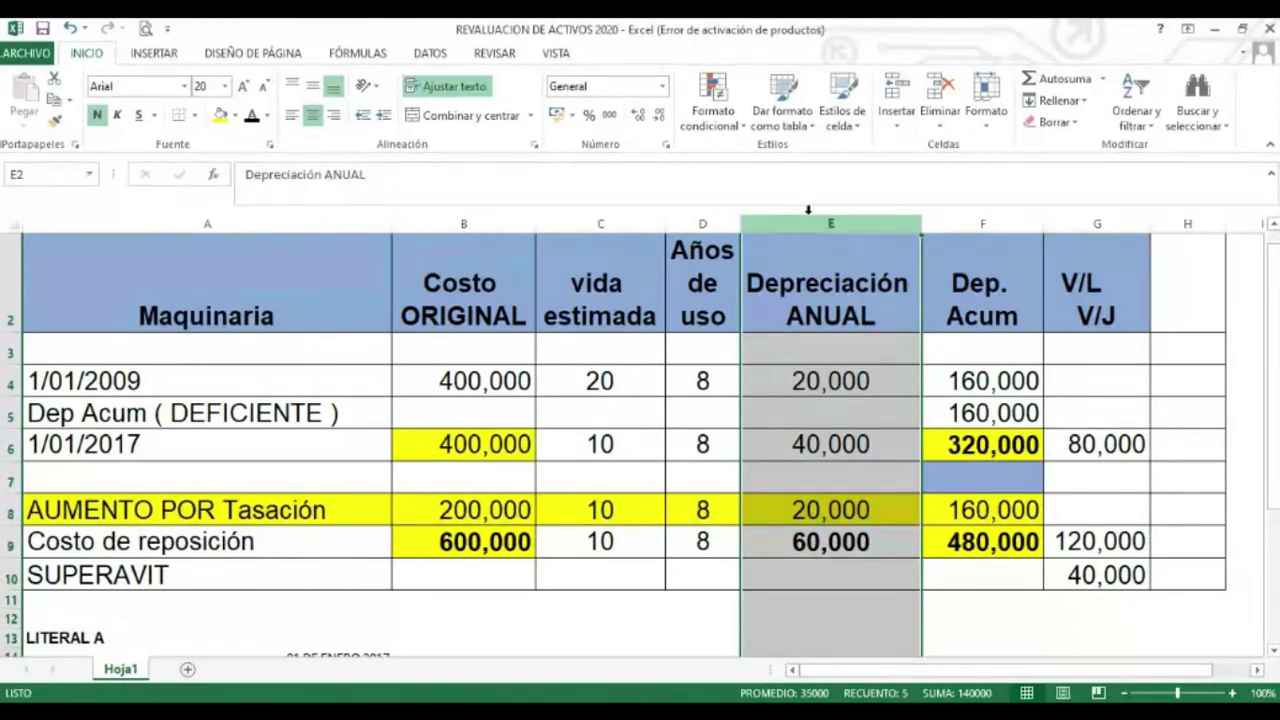
Reveal the hidden debit amount in B30 for DEPRECIACIONES MAQUINARIA by making its text black
key("Down")
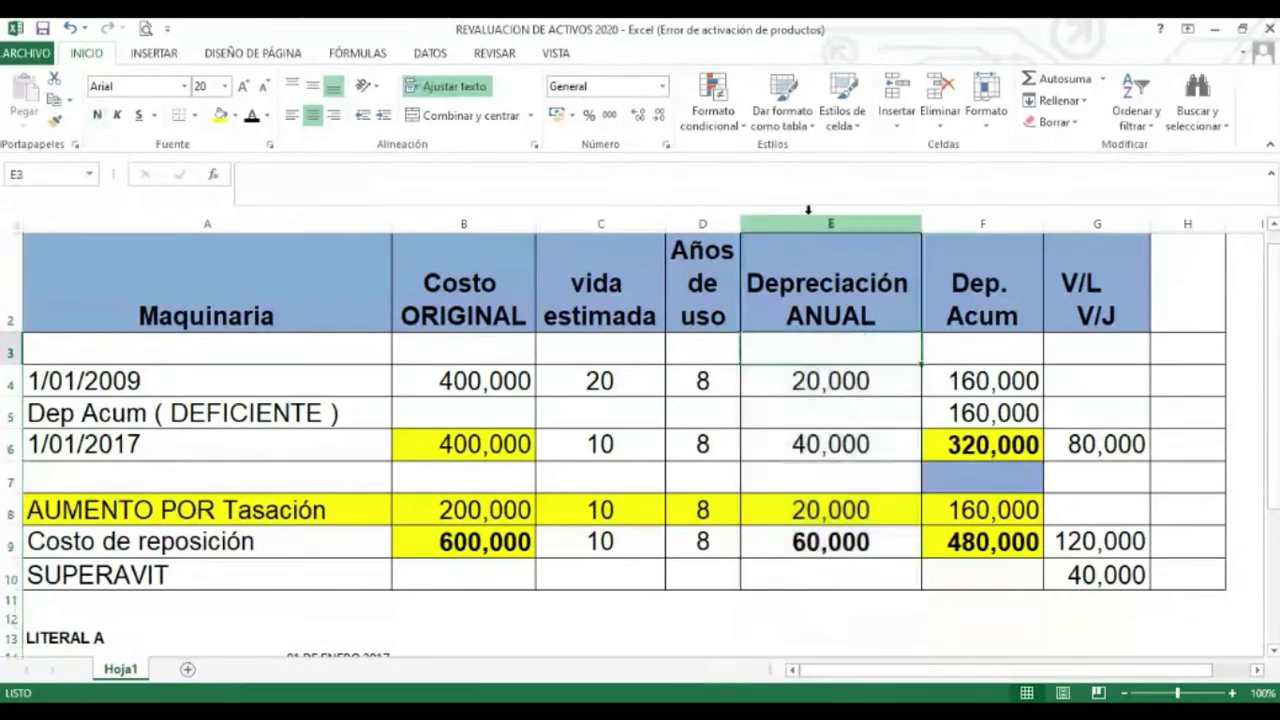
key("Down")
key("Down")
key("Down")
key("Down")
key("Down")
key("Down")
key("Down")
key("Down")
key("Down")
key("Down")
key("Down")
key("Down")
key("Down")
key("Down")
key("Down")
key("Down")
key("Down")
key("Down")
key("Down")
key("Down")
key("Up")
key("Up")
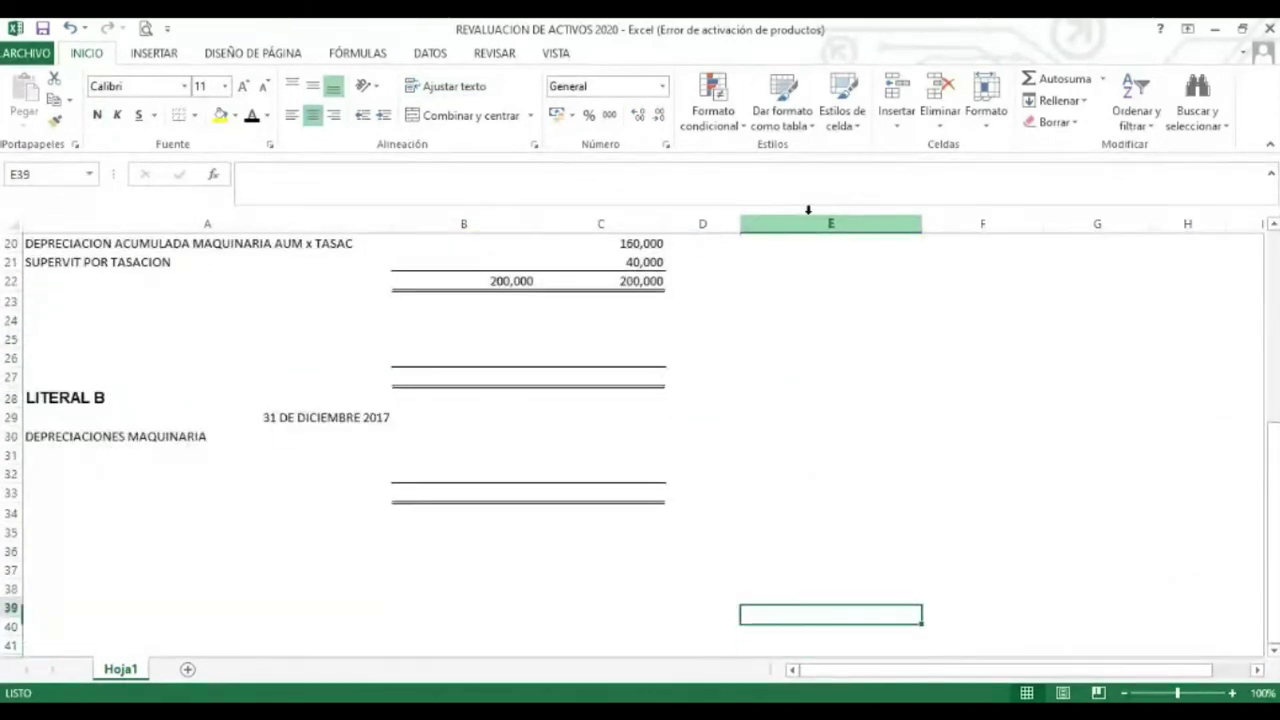
key("Up")
key("Up")
key("Up")
key("Up")
key("Up")
key("Up")
key("Up")
key("Up")
key("Up")
key("Left")
key("Left")
key("Left")
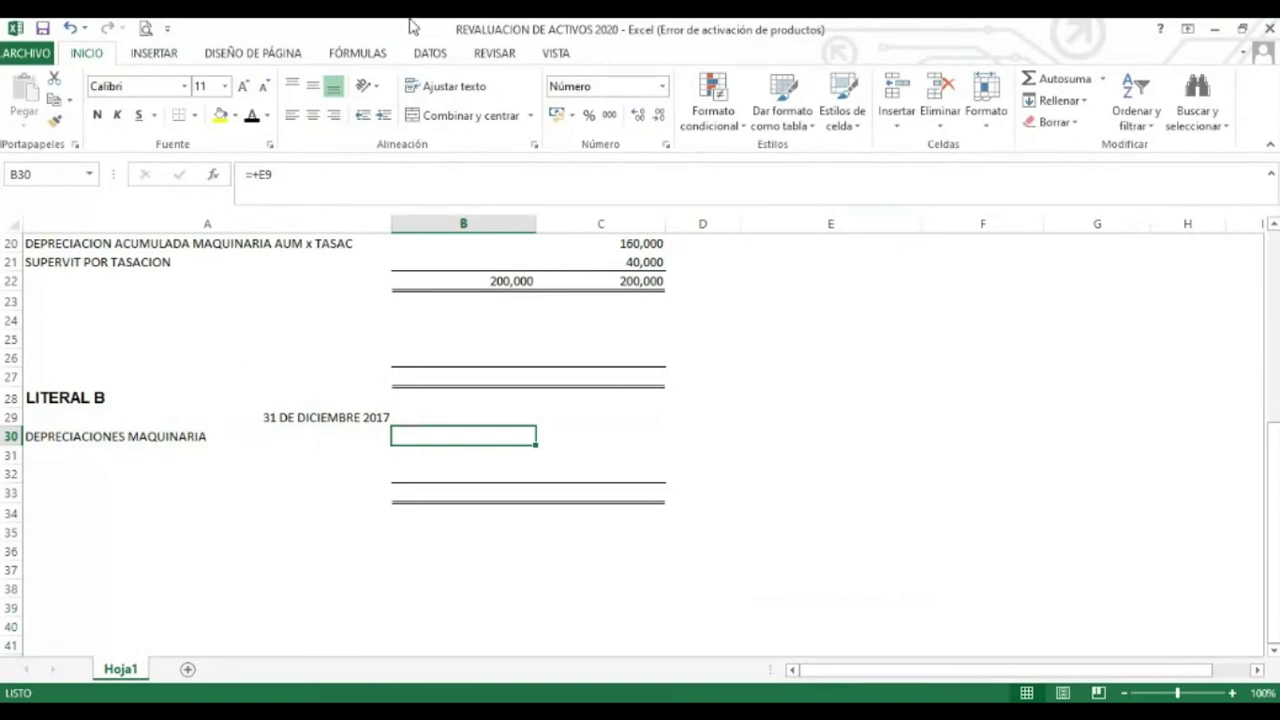
left_click(253, 116)
Examine the Costo de reposición row of the revaluation table for its cost, estimated life and years of use
key("Up")
key("Up")
key("Up")
key("Up")
key("Up")
key("Up")
key("Up")
key("Up")
key("Up")
key("Up")
key("Up")
key("Up")
key("Up")
key("Up")
key("Up")
key("Up")
key("Up")
key("Up")
key("Up")
key("Up")
key("Up")
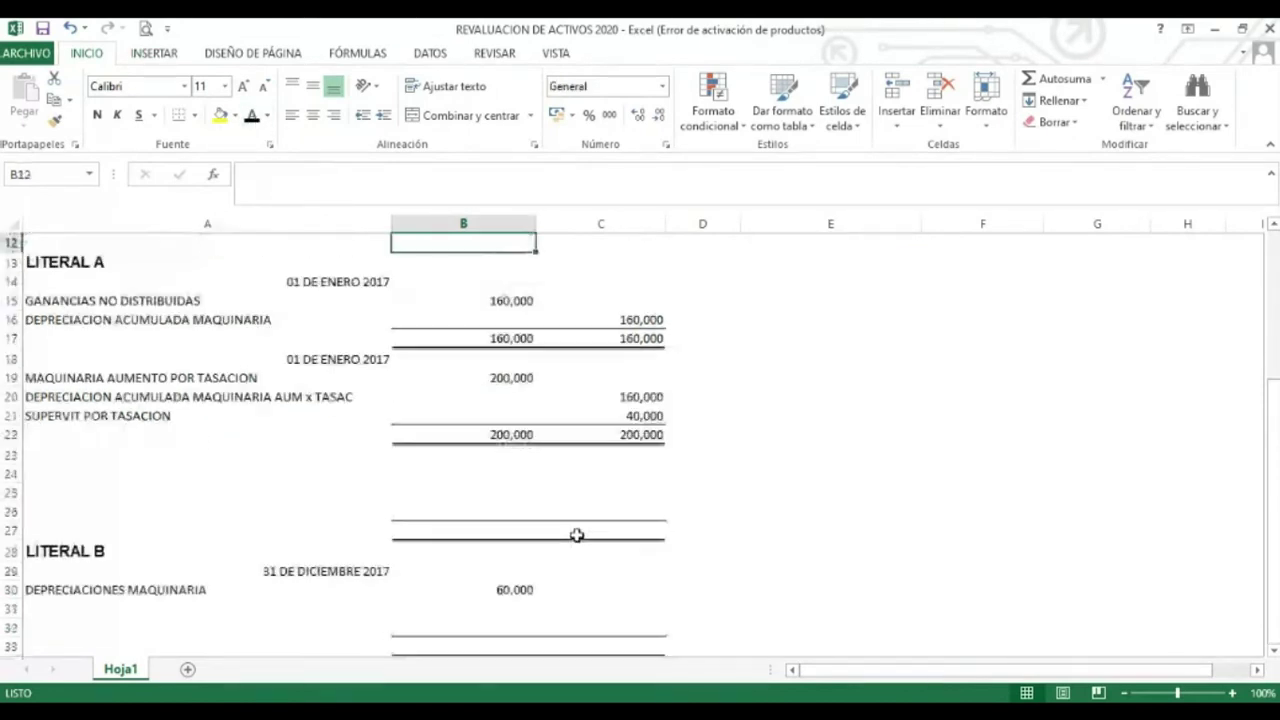
key("Down")
key("Down")
key("Down")
key("Down")
key("Down")
key("Down")
key("Down")
key("Right")
key("Right")
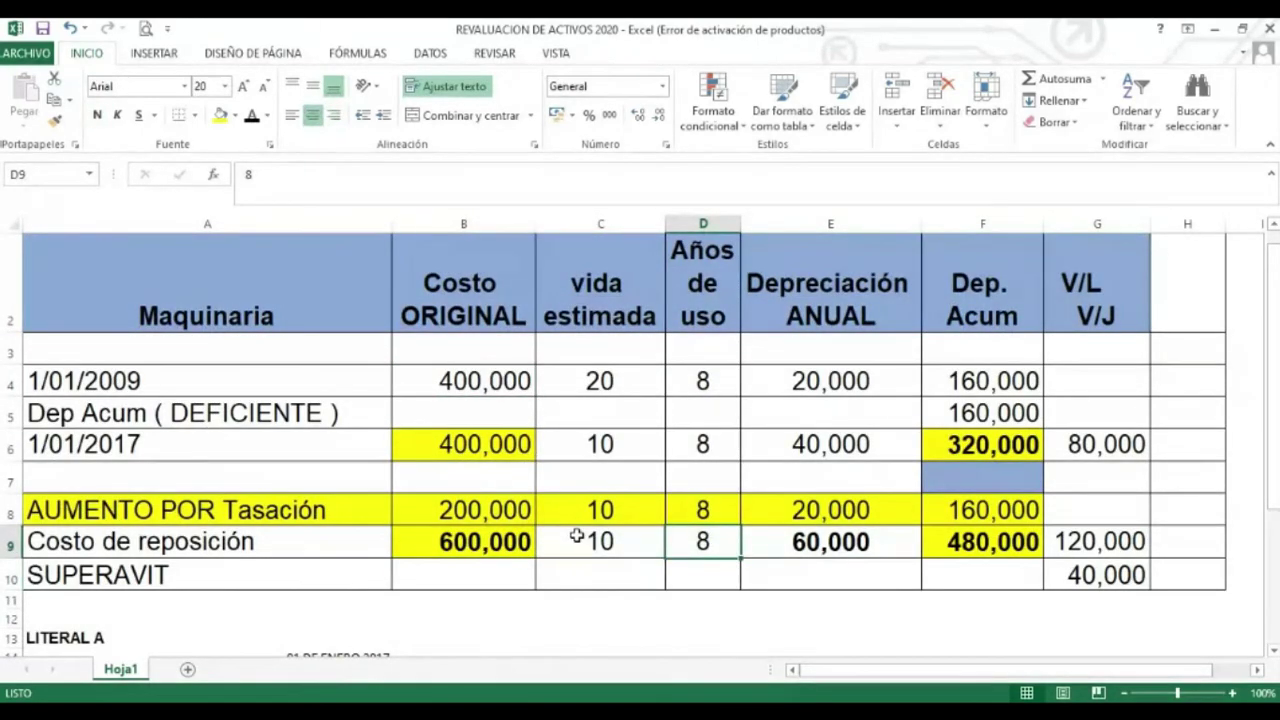
Reveal the hidden calculation note ( 600,000 / 10 ) in D30 beside DEPRECIACIONES MAQUINARIA by making its text black
key("Down")
key("Down")
key("Down")
key("Down")
key("Down")
key("Down")
key("Down")
key("Down")
key("Down")
key("Down")
key("Down")
key("Down")
key("Down")
key("Down")
key("Down")
key("Down")
key("Down")
key("Down")
key("Down")
key("Down")
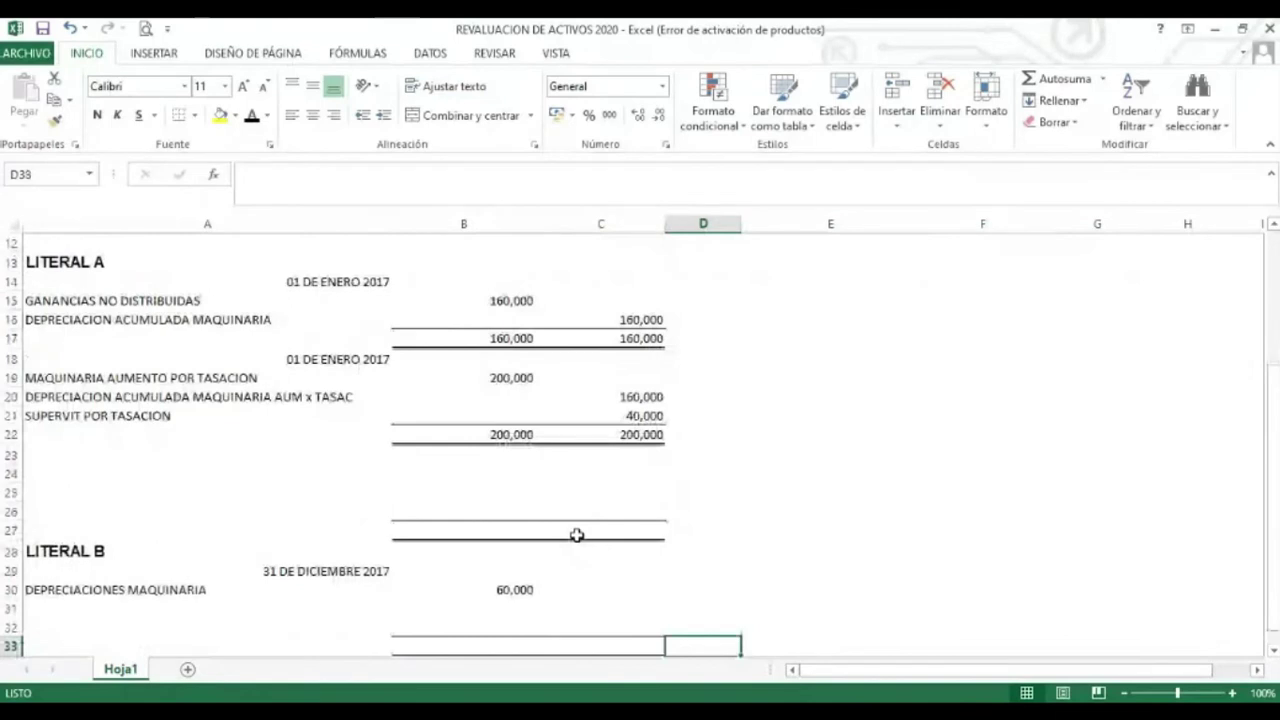
key("Down")
key("Up")
key("Up")
key("Up")
key("Up")
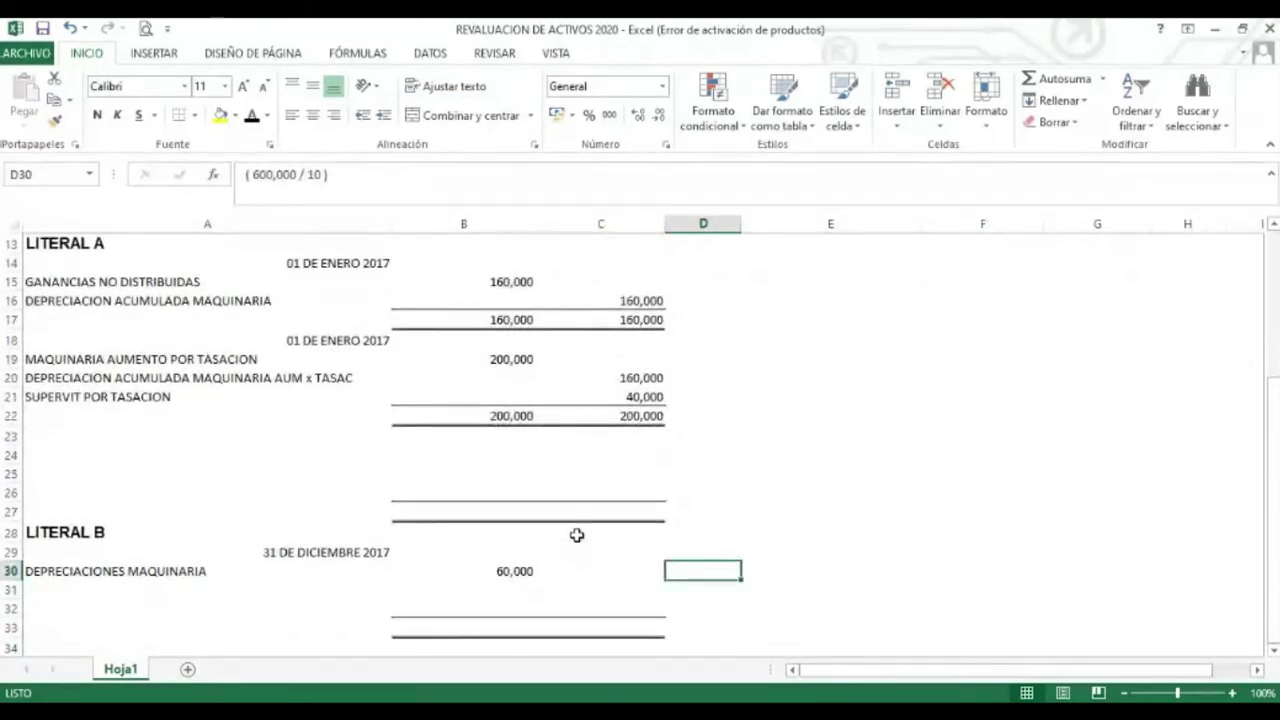
key("F2")
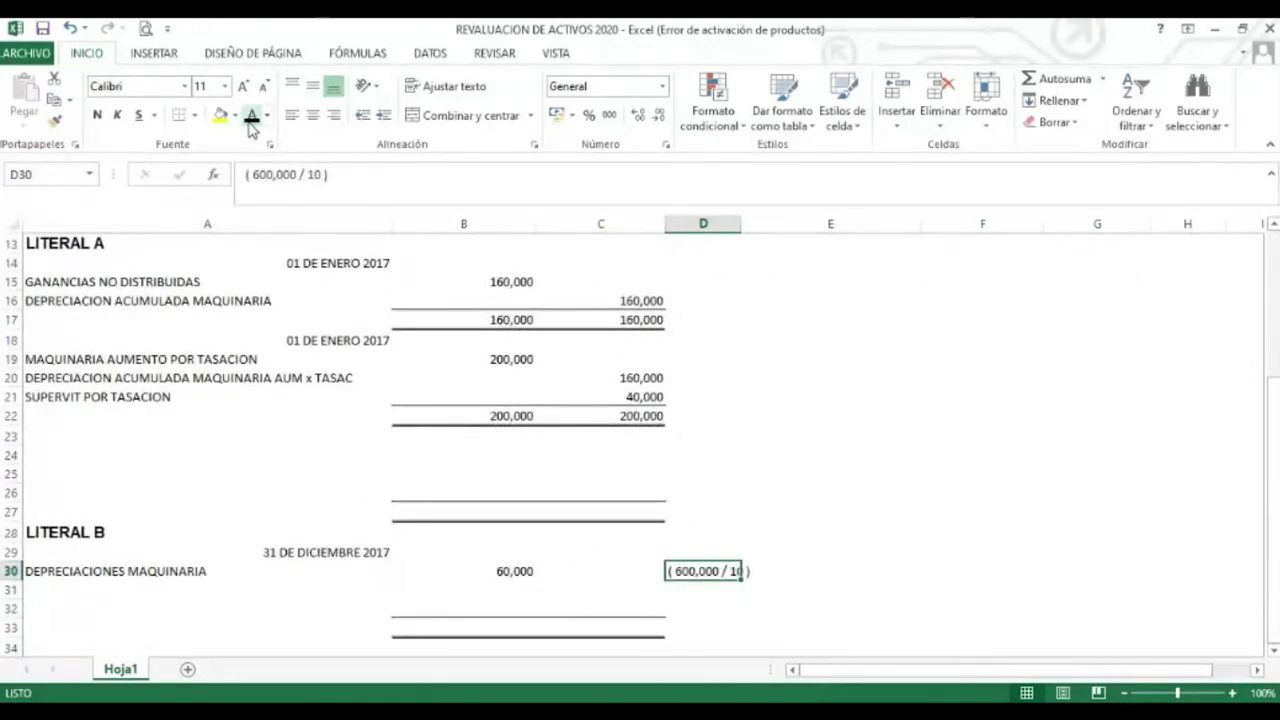
left_click(1003, 549)
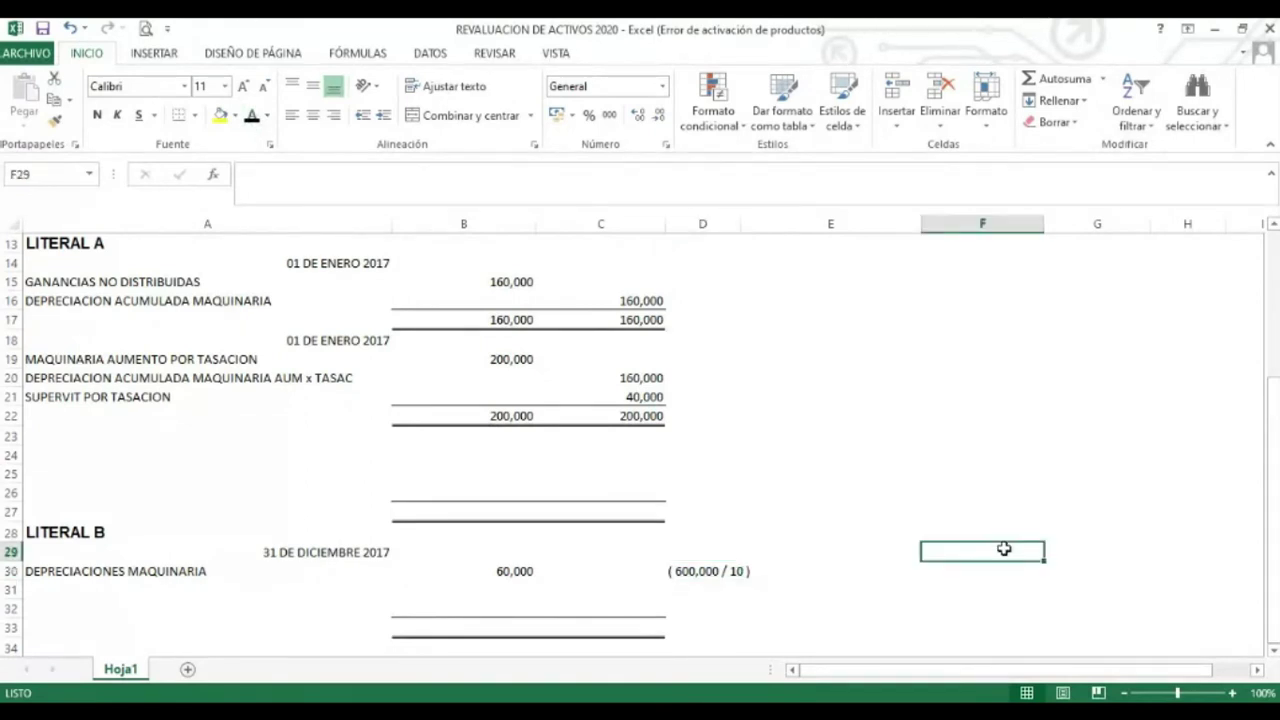
Reveal the hidden account label DEPRECIACIONES ACUMULADAS MAQUINARIA in A31 by making its text black
key("Left")
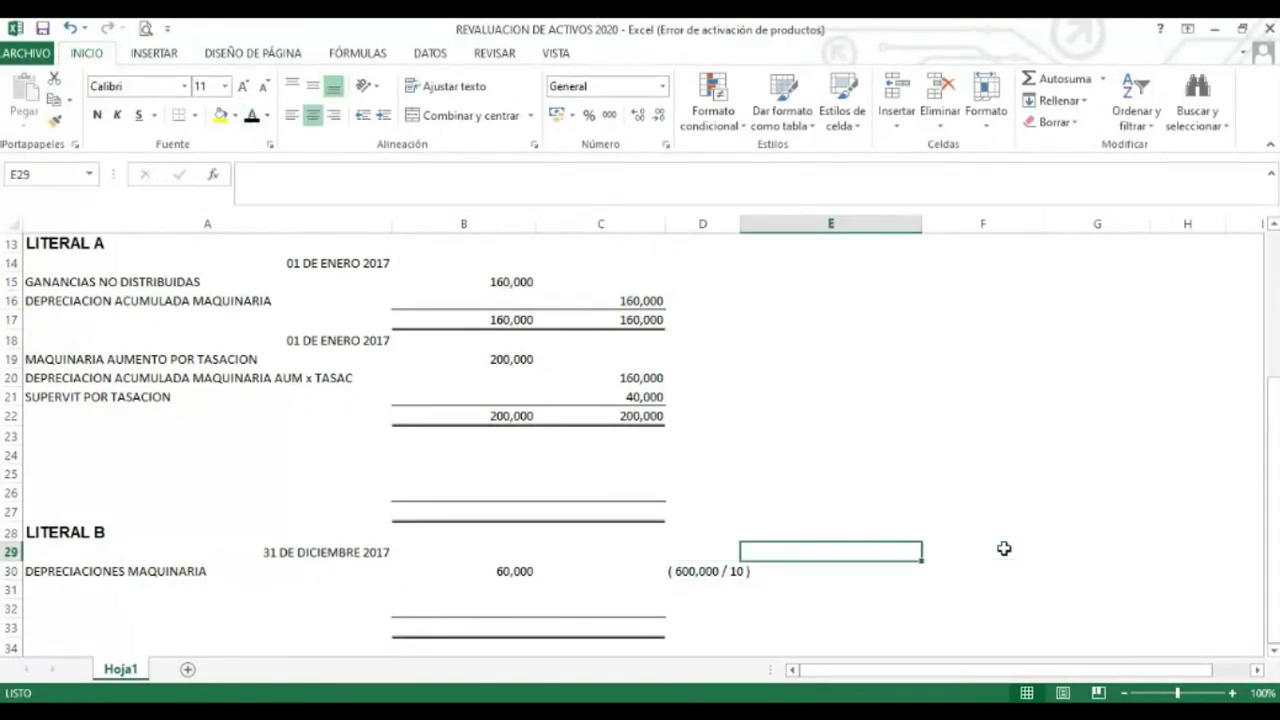
key("Left")
key("Down")
key("Left")
key("Left")
key("Left")
key("Down")
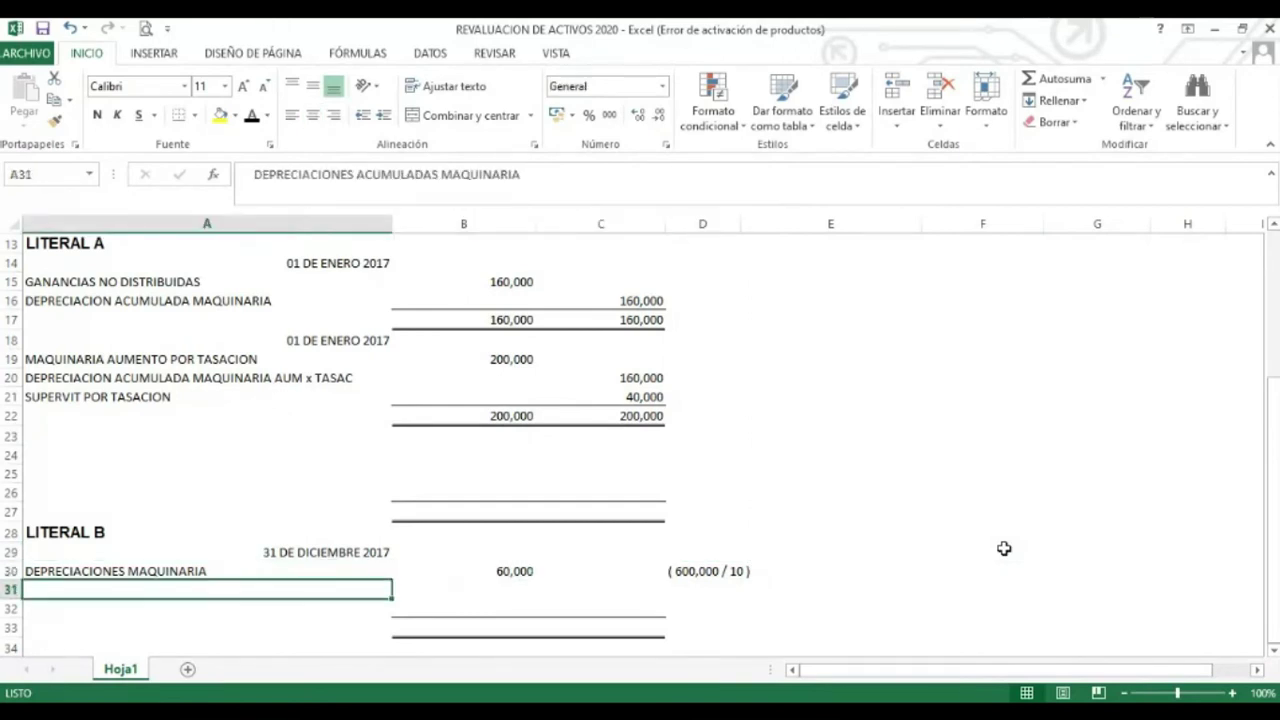
left_click(252, 118)
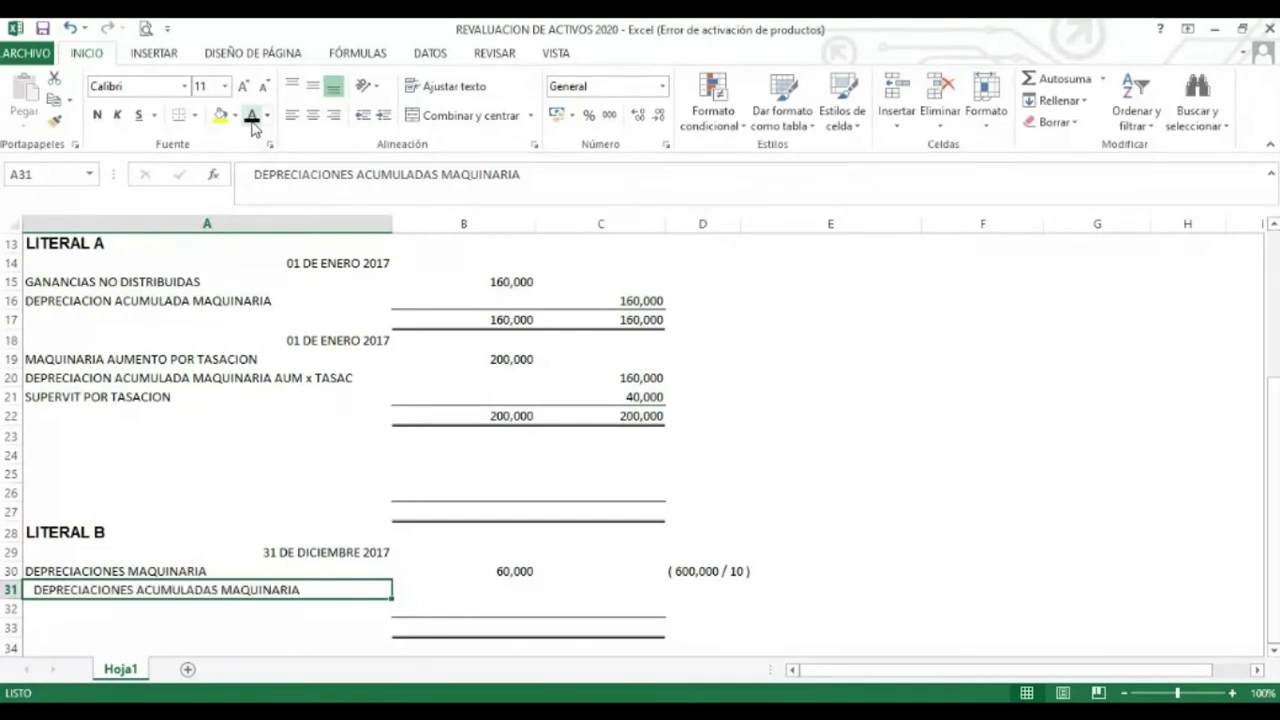
Reveal the hidden account label DEPRECIACIONES ACUMULADAS MAQUINARIA AUM X TASAC in A32 by making its text black
key("Right")
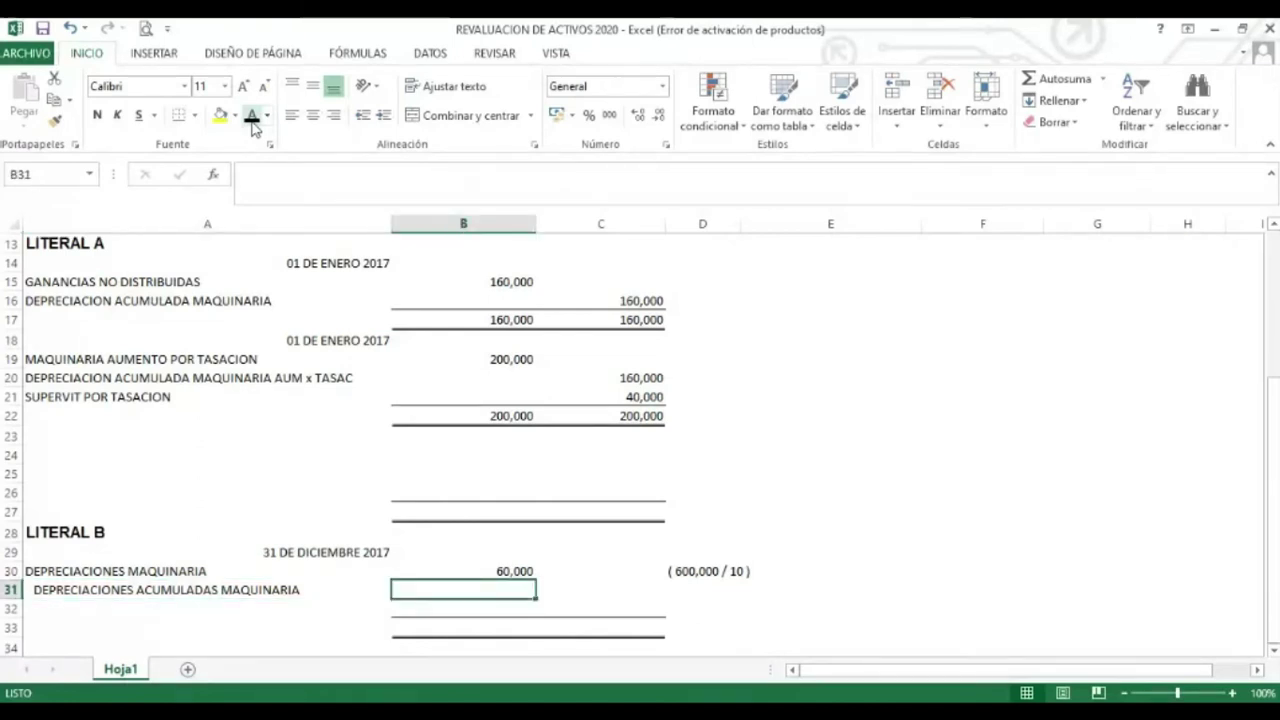
key("Left")
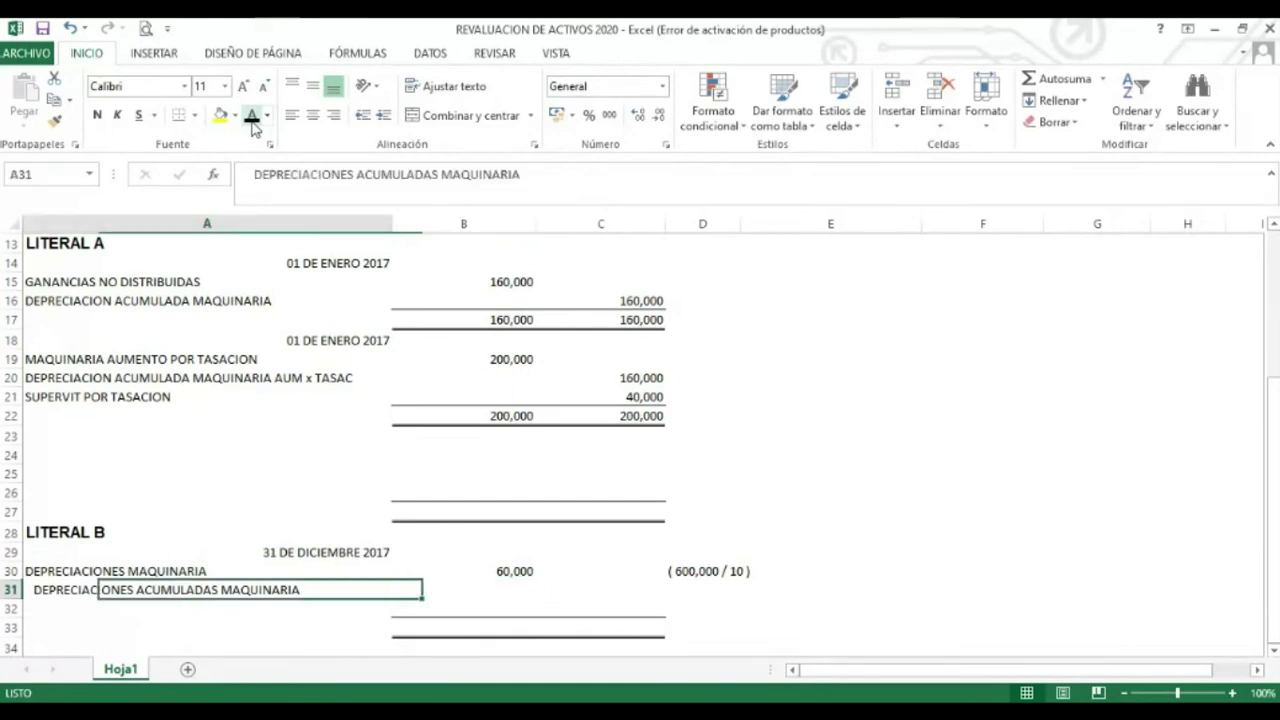
key("Down")
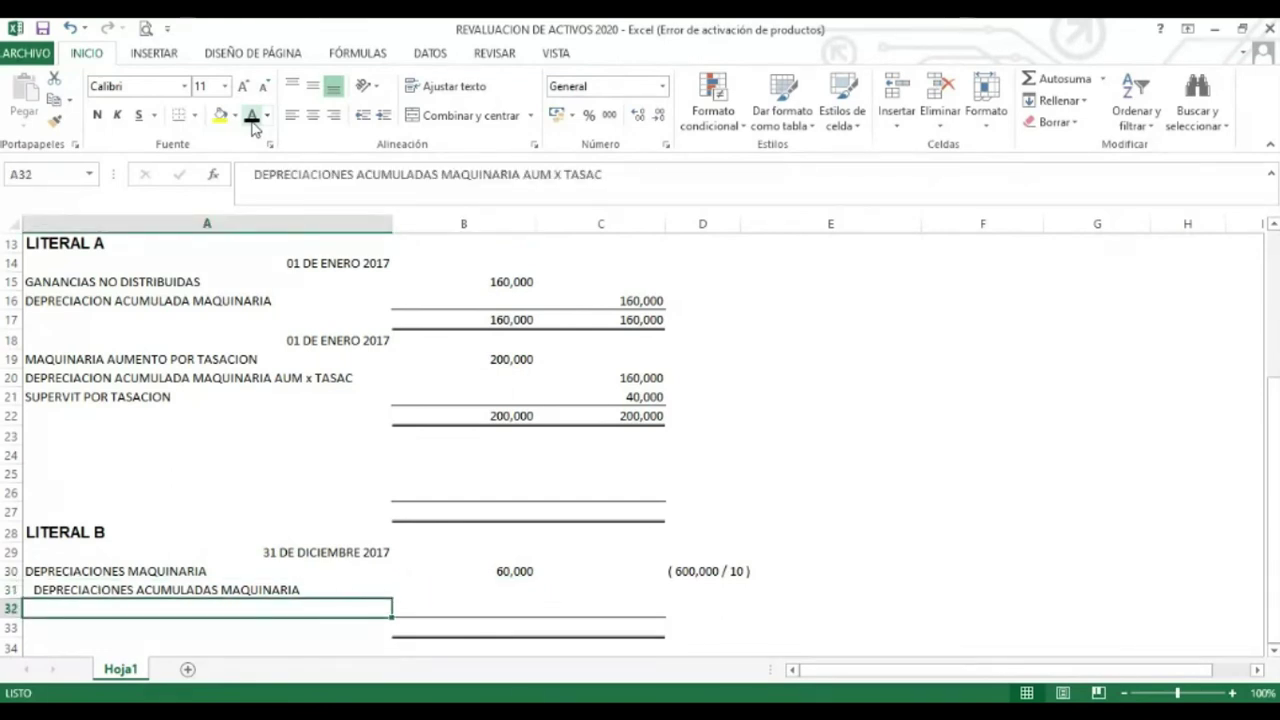
left_click(253, 122)
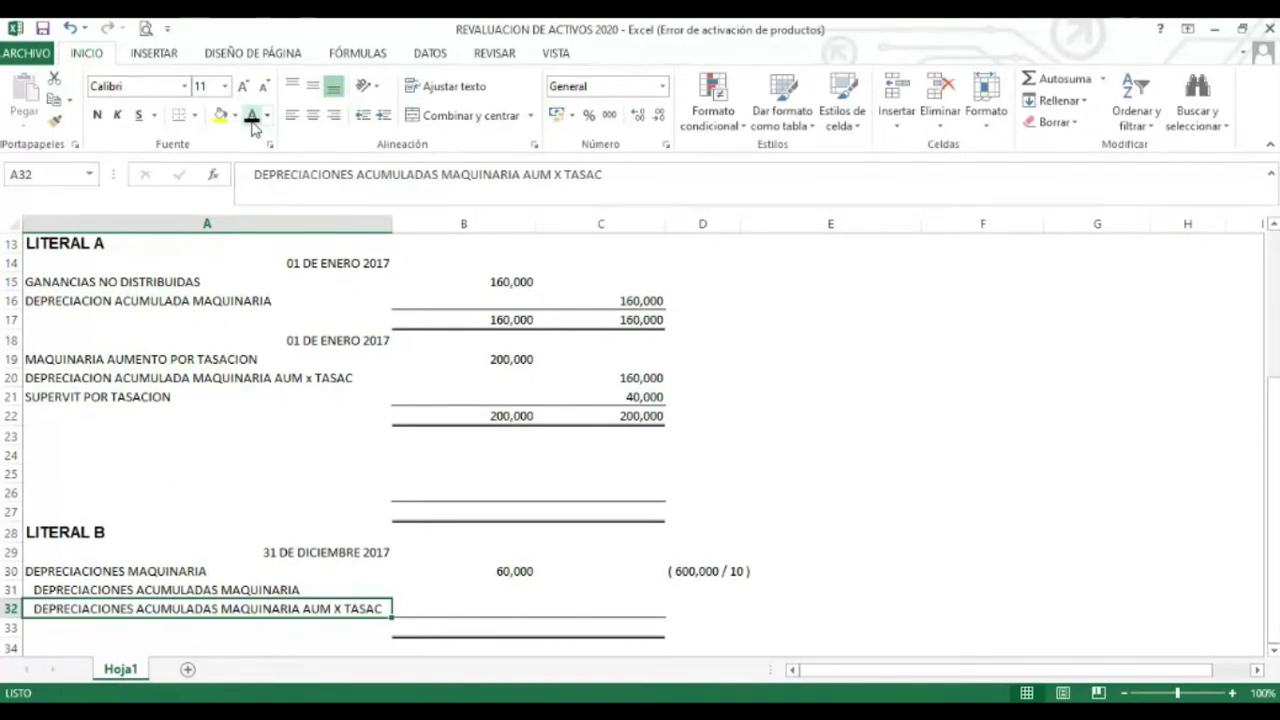
Examine the Depreciación ANUAL column of the revaluation table, including the 1/01/2017 and AUMENTO POR Tasación rows
key("Up")
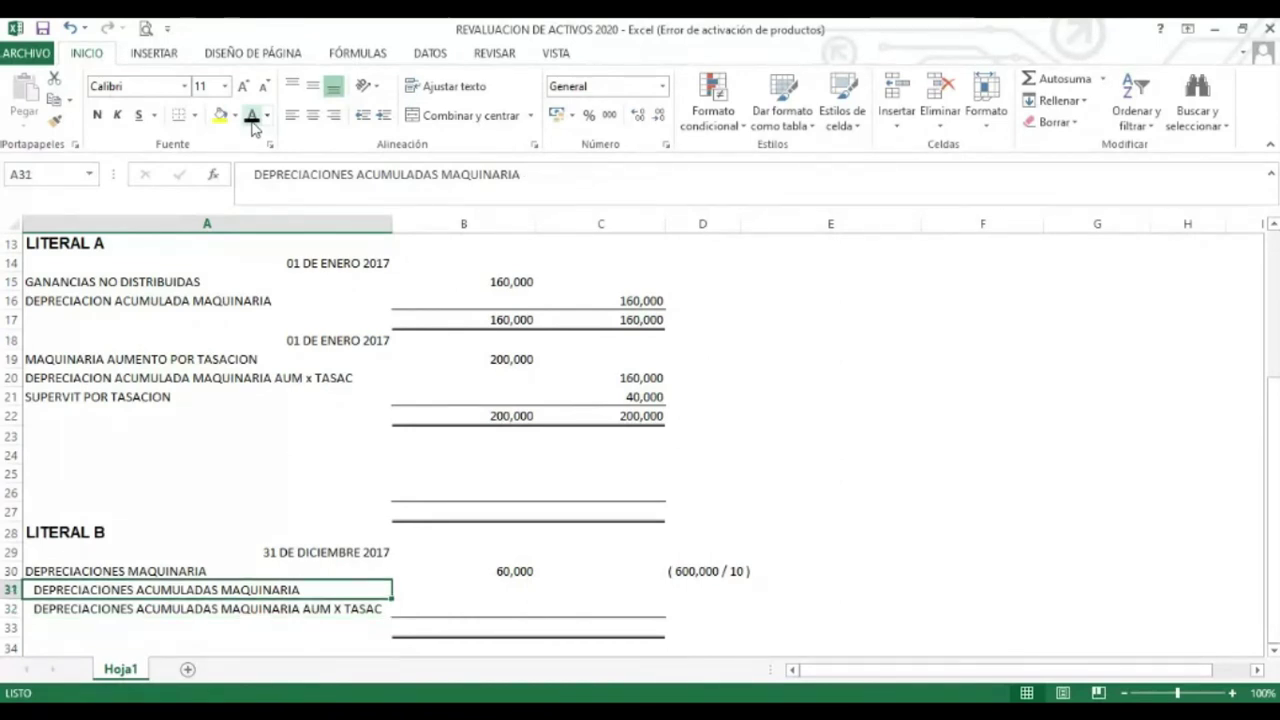
key("Right")
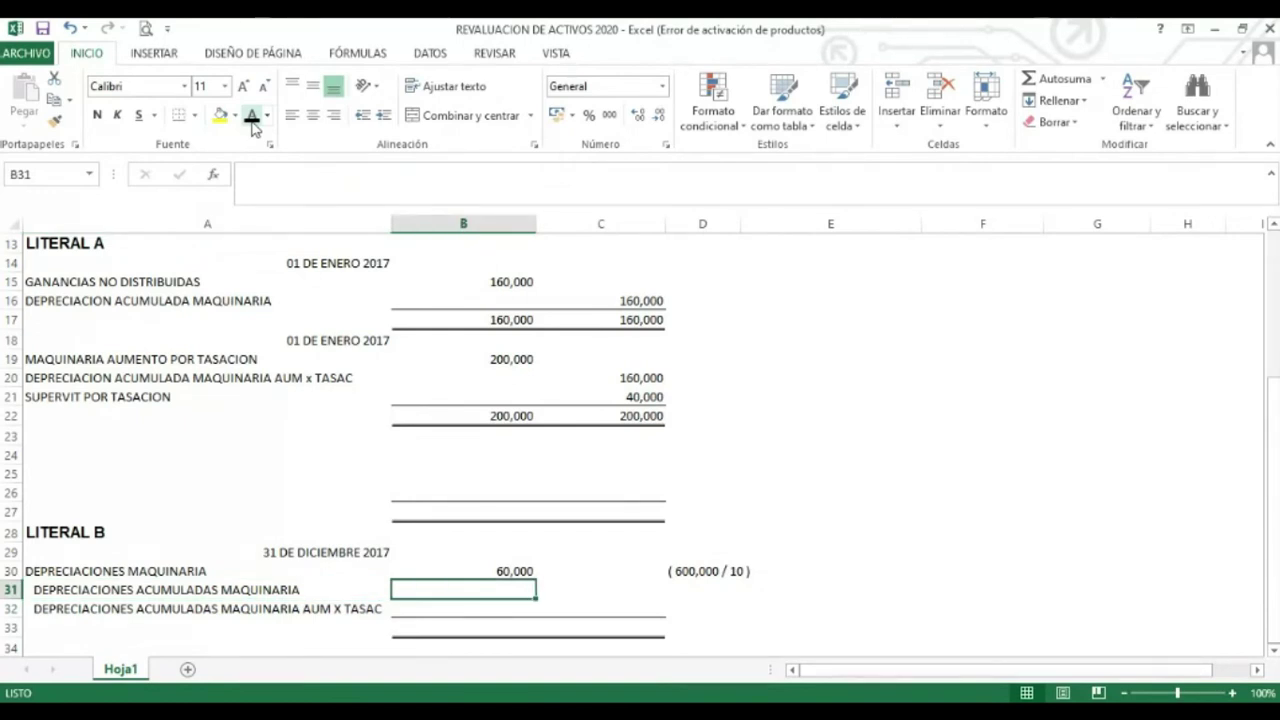
key("Up")
key("Up")
key("Up")
key("Up")
key("Up")
key("Up")
key("Up")
key("Up")
key("Up")
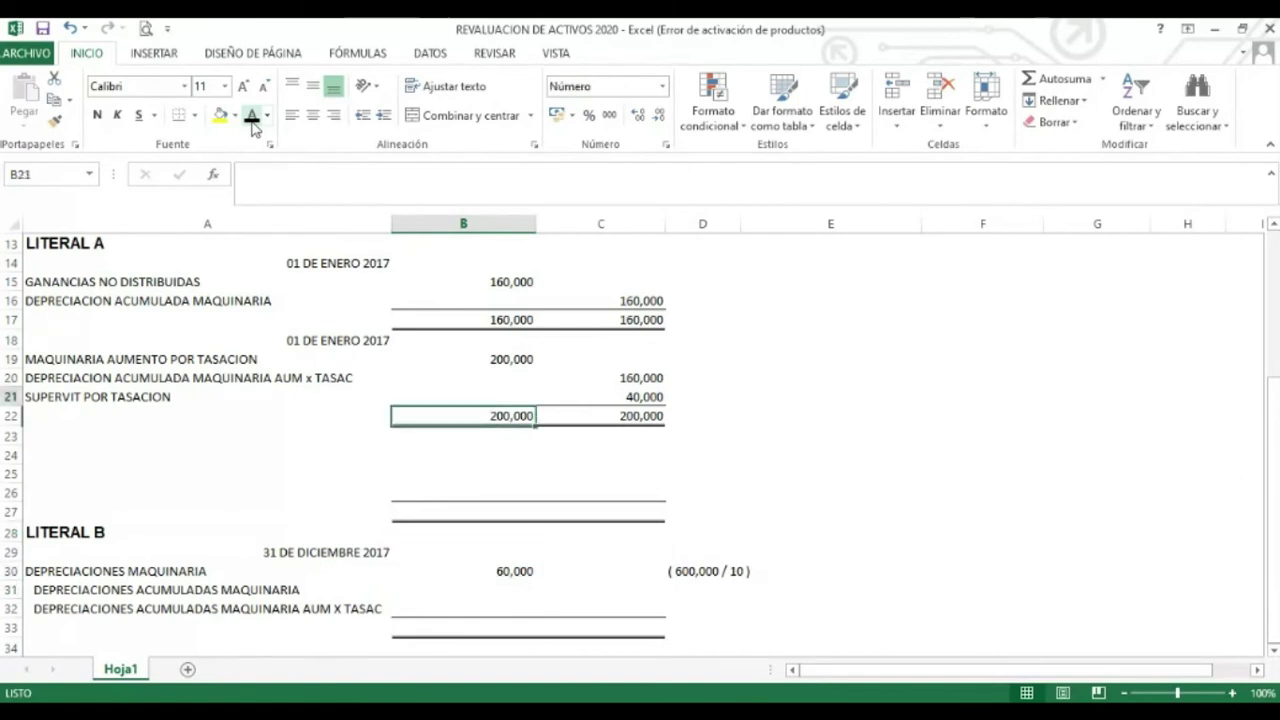
key("Page_Up")
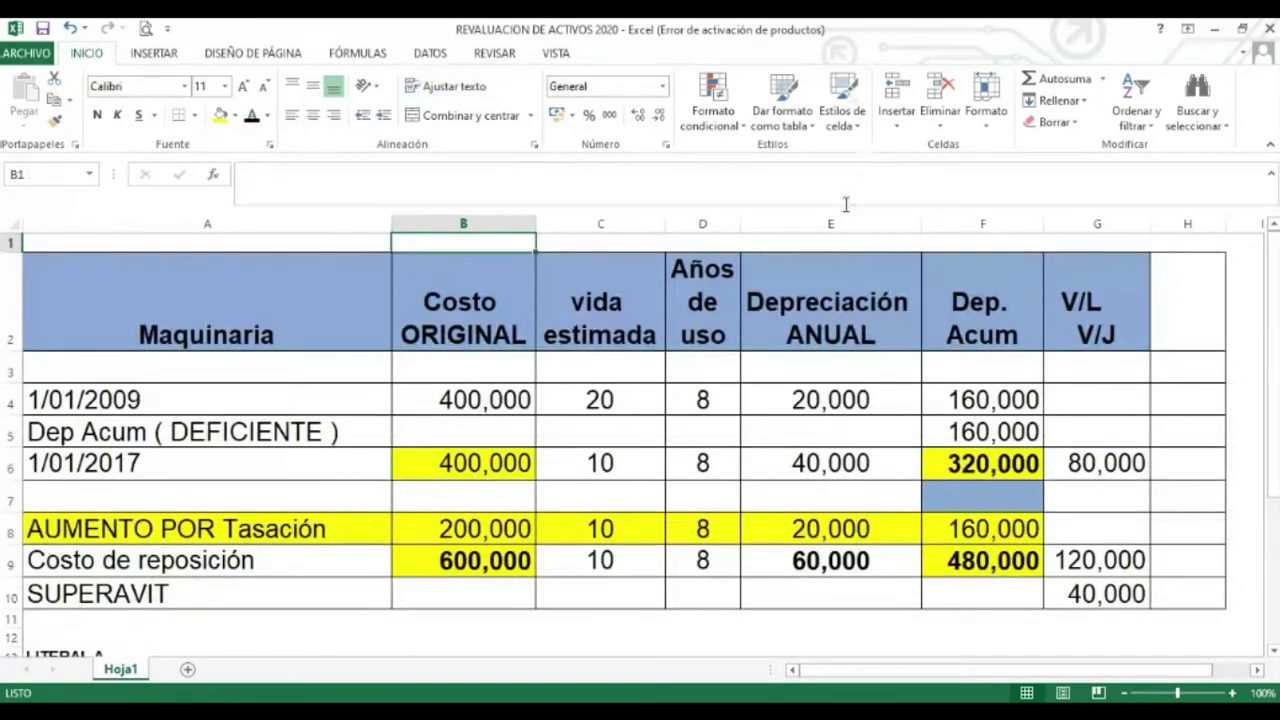
left_click(828, 223)
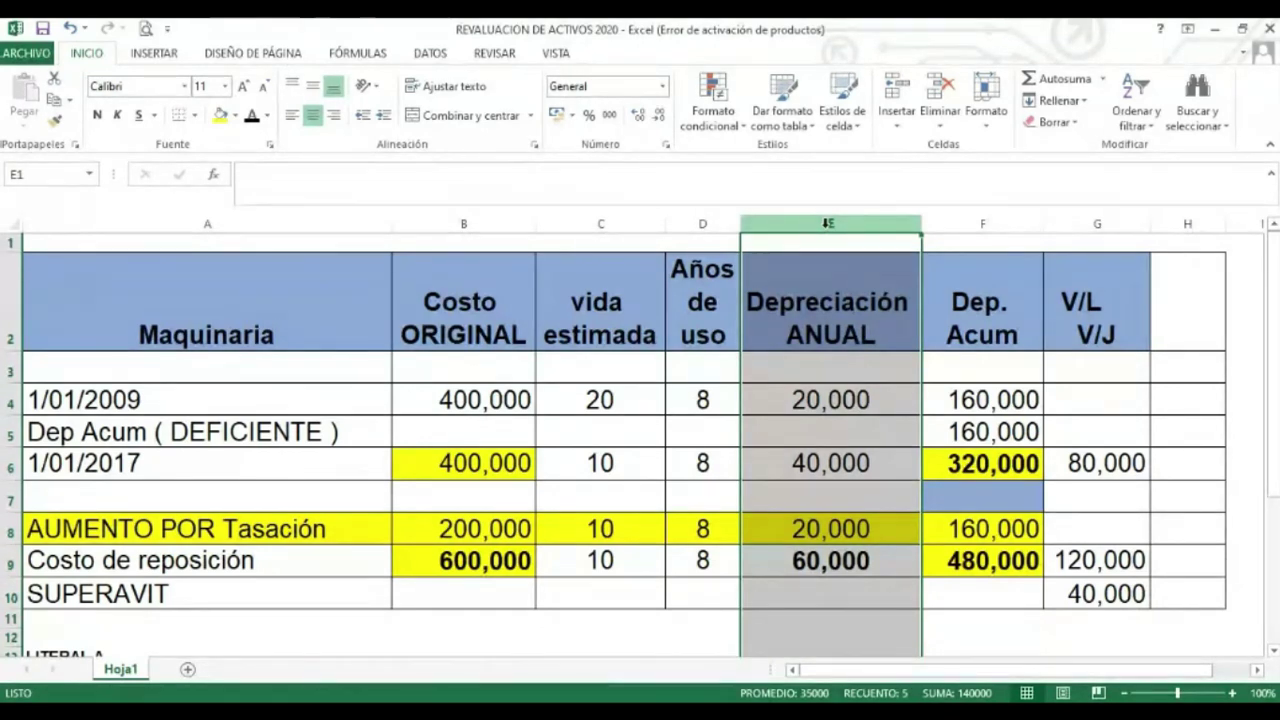
left_click(229, 286)
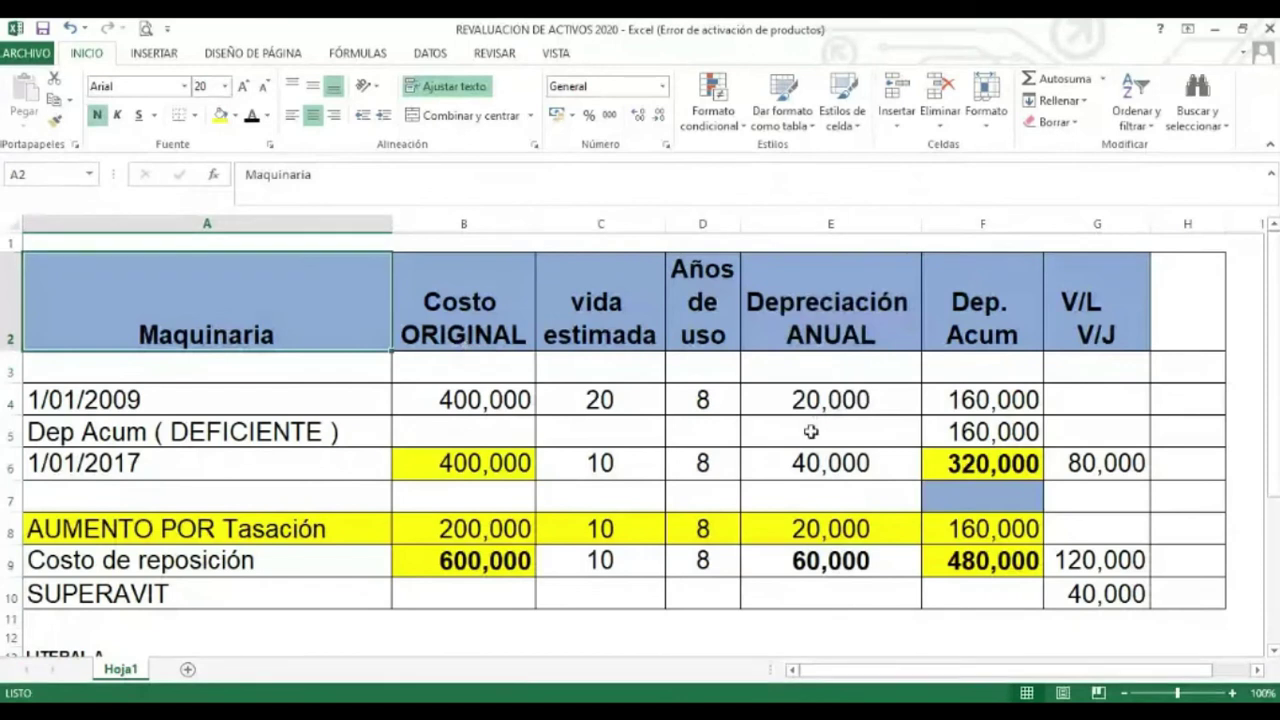
left_click(829, 462)
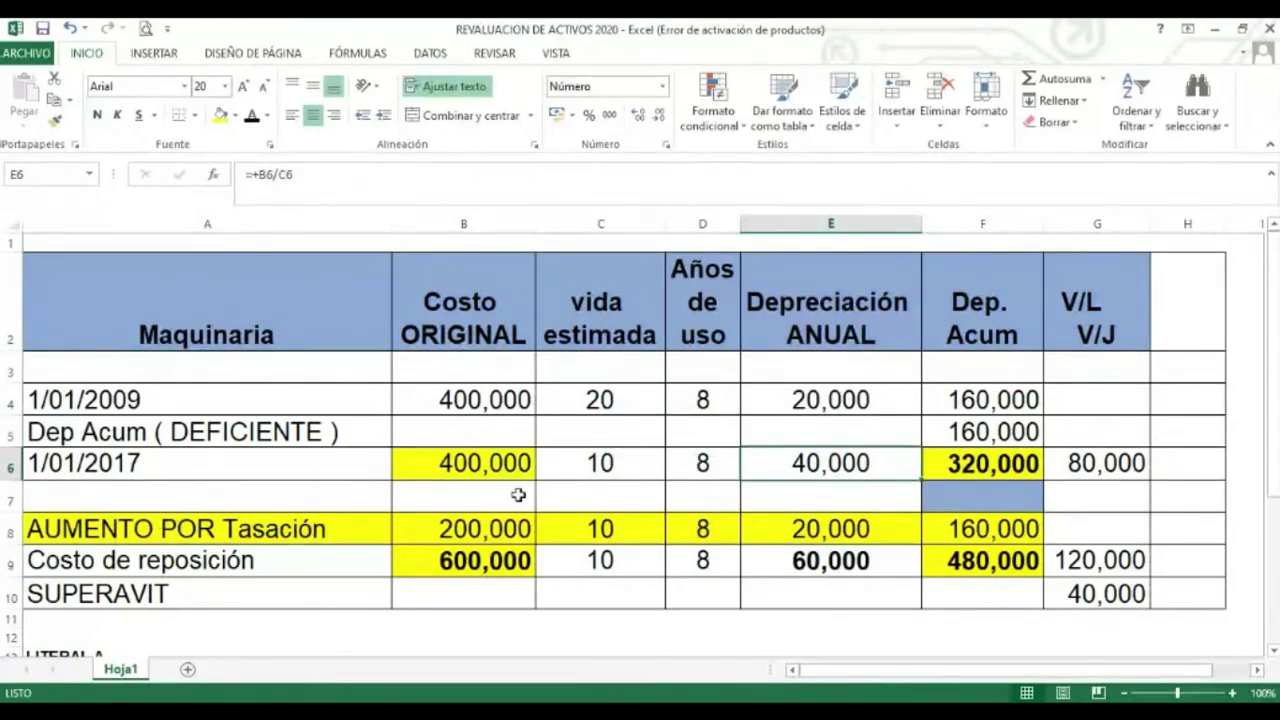
left_click(183, 528)
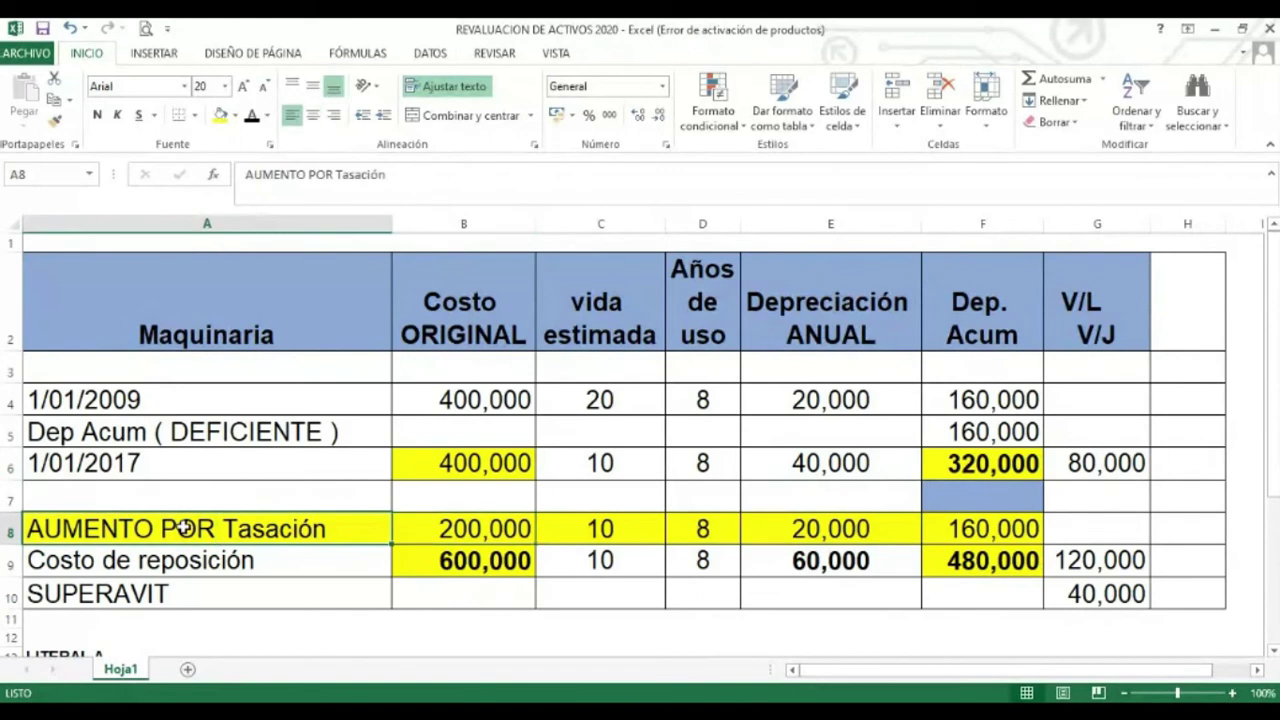
Reveal the hidden credit amounts in C31 and C32 for the two accumulated depreciation accounts by making their text black
left_click(350, 619)
left_click(348, 630)
key("Down")
key("Down")
key("Down")
key("Down")
key("Down")
key("Down")
key("Down")
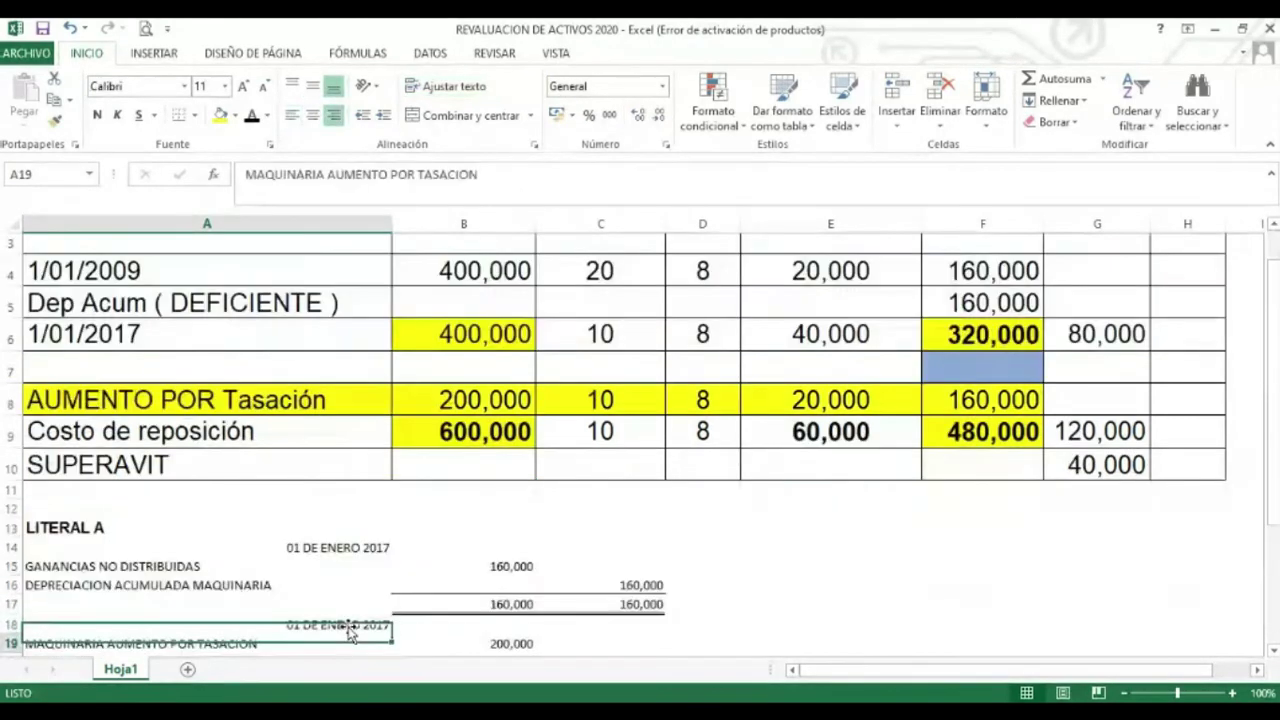
key("Down")
key("Down")
key("Down")
key("Down")
key("Down")
key("Down")
key("Down")
key("Down")
key("Down")
key("Down")
key("Down")
key("Down")
key("Right")
key("Right")
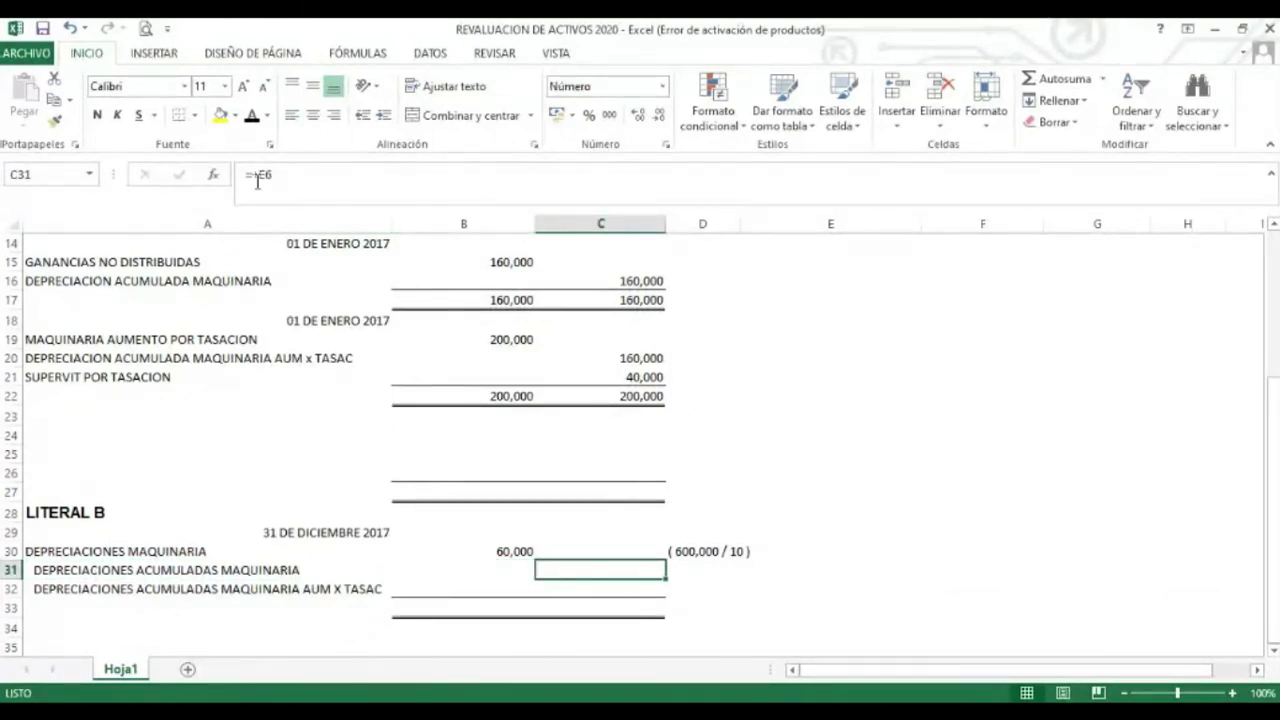
left_click(252, 117)
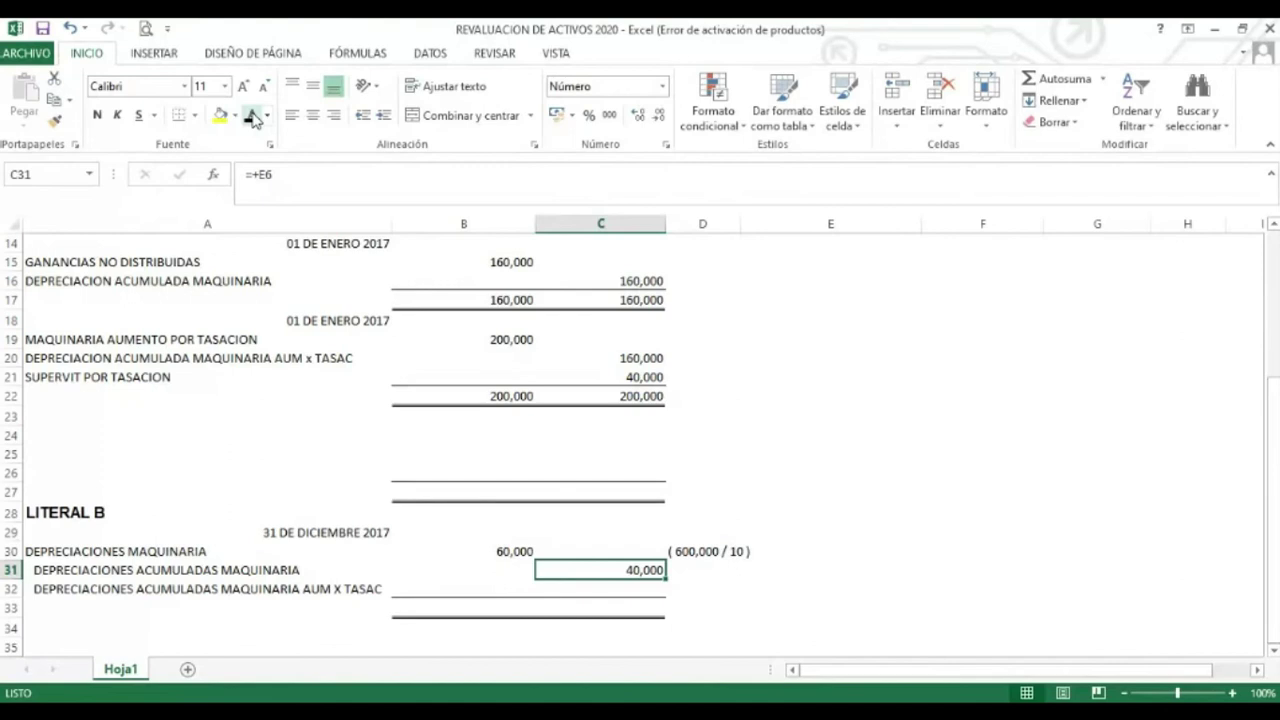
key("Down")
left_click(252, 117)
Reveal the hidden calculation notes ( 400,000 / 10 ) in D31 and ( 200,000 / 10 ) in D32 by making their text black
key("Up")
key("Right")
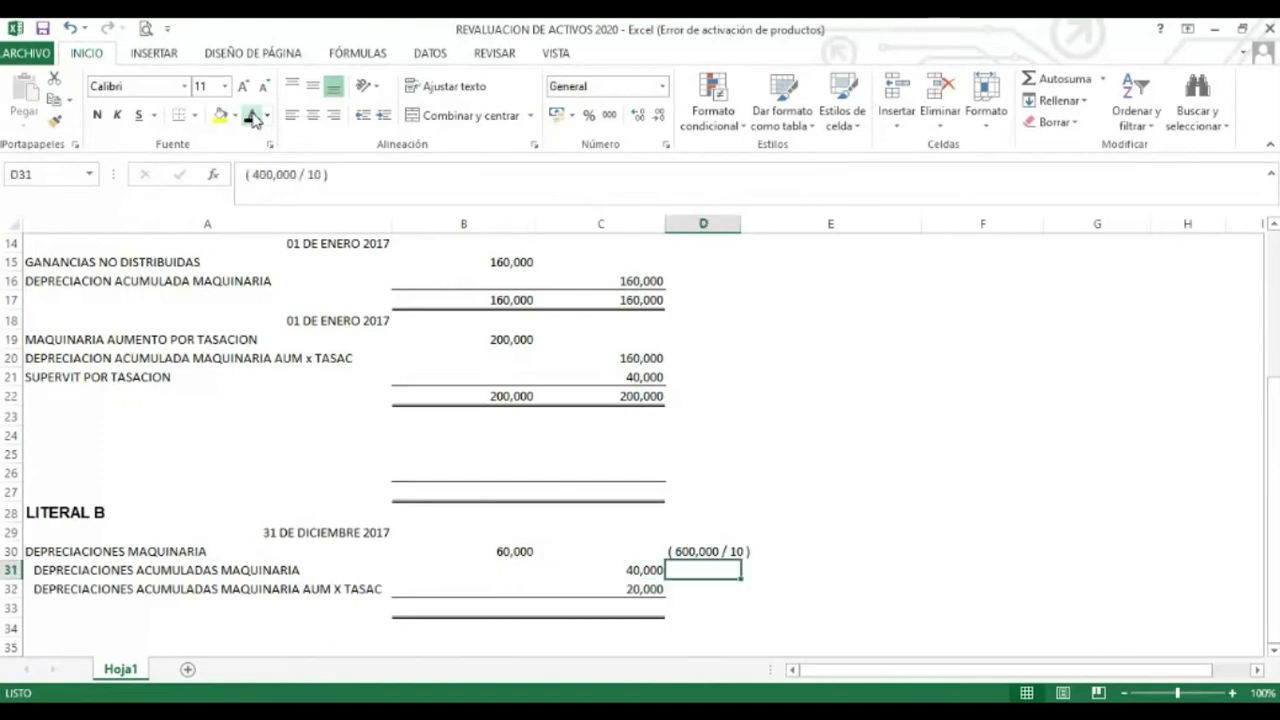
left_click(252, 117)
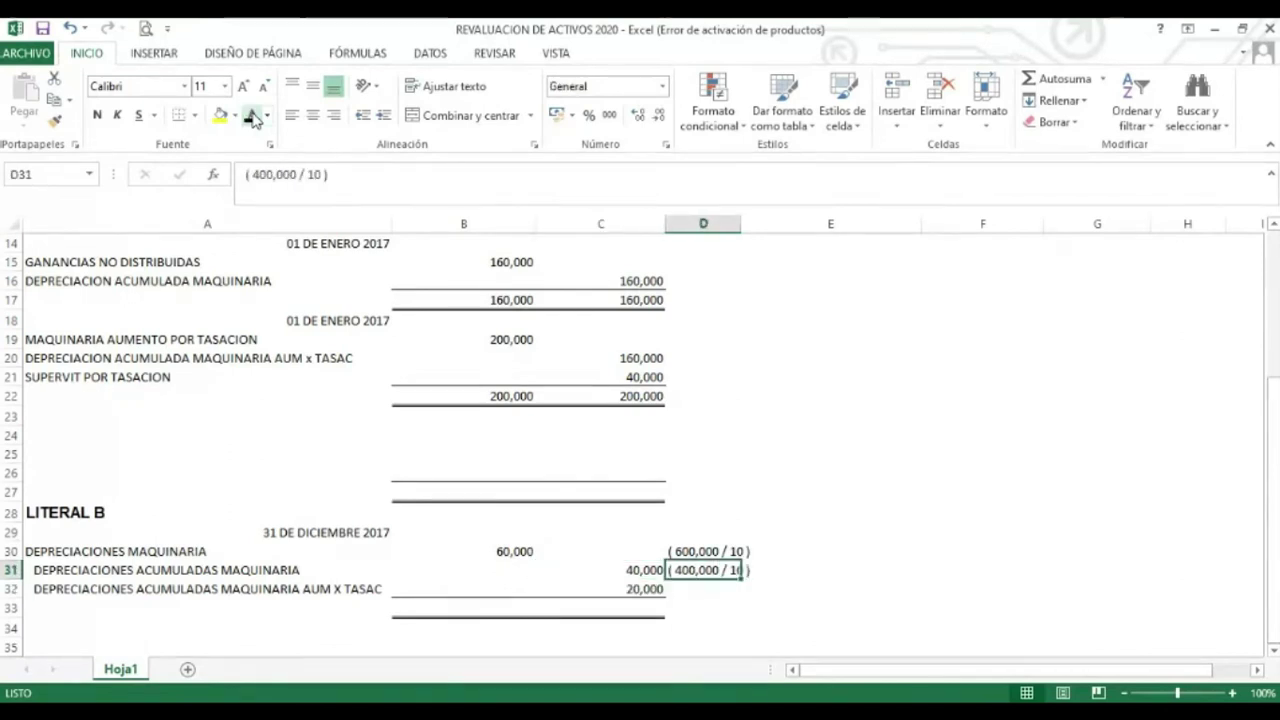
key("Down")
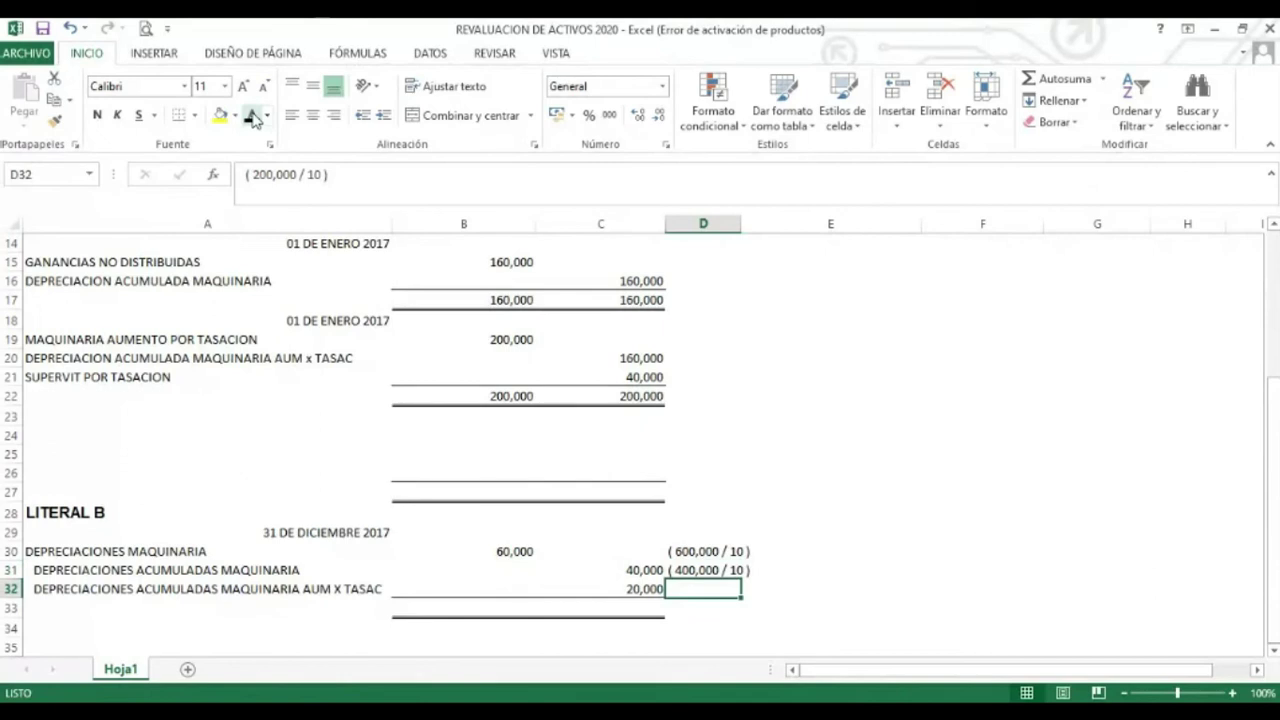
left_click(252, 117)
Reveal the hidden debit and credit totals in B33 and C33 of the LITERAL B entry by making their text black
key("Left")
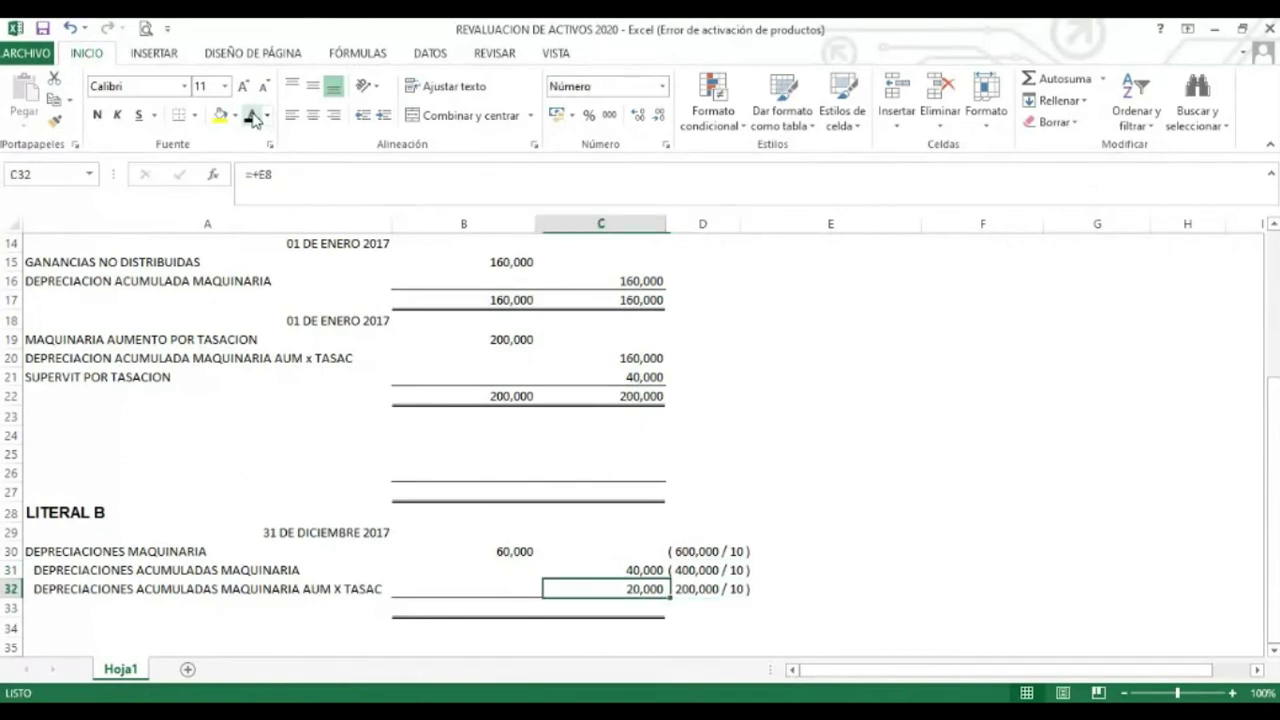
key("Down")
key("Left")
key("alt+equal")
key("alt+equal")
key("Right")
key("alt+equal")
key("alt+equal")
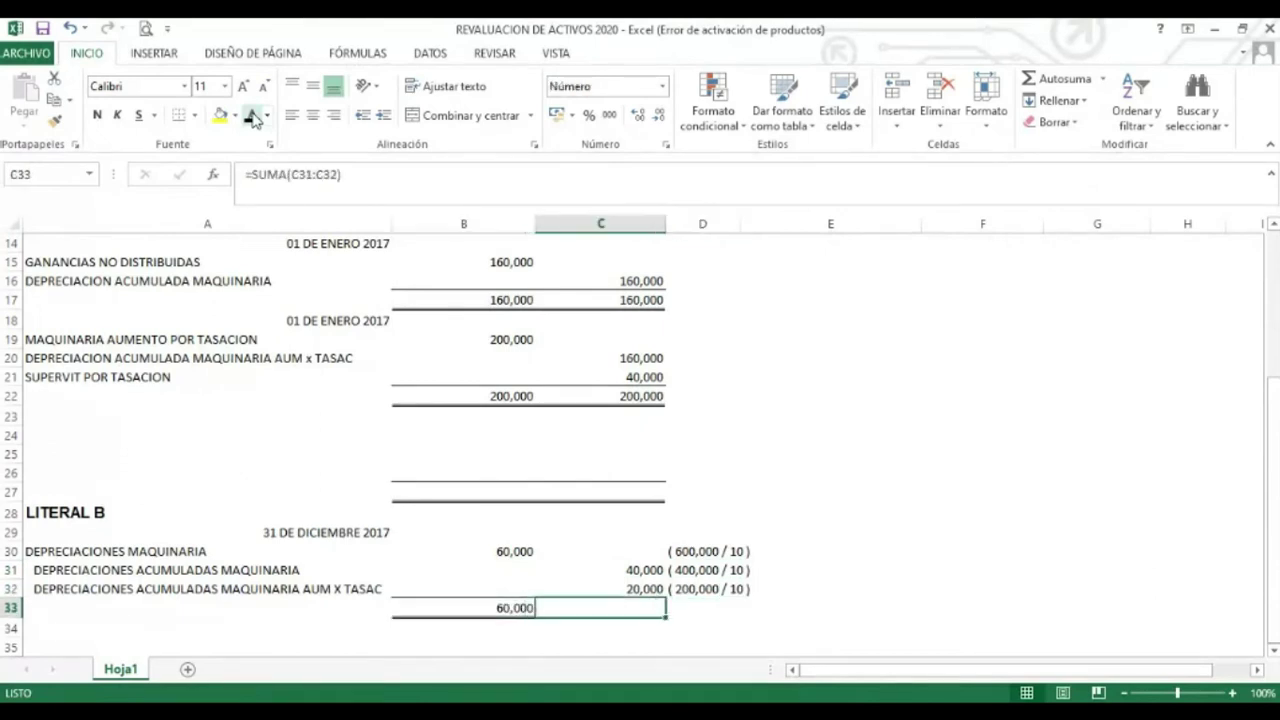
Review the revaluation table together with the first LITERAL A entry, checking the source of the GANANCIAS NO DISTRIBUIDAS amount in B15
key("Up")
key("Up")
key("Up")
key("Up")
key("Up")
key("Up")
key("Up")
key("Up")
key("Up")
key("Up")
key("Up")
key("Up")
key("Up")
key("Up")
key("Up")
key("Up")
key("Up")
key("Up")
key("Up")
key("Up")
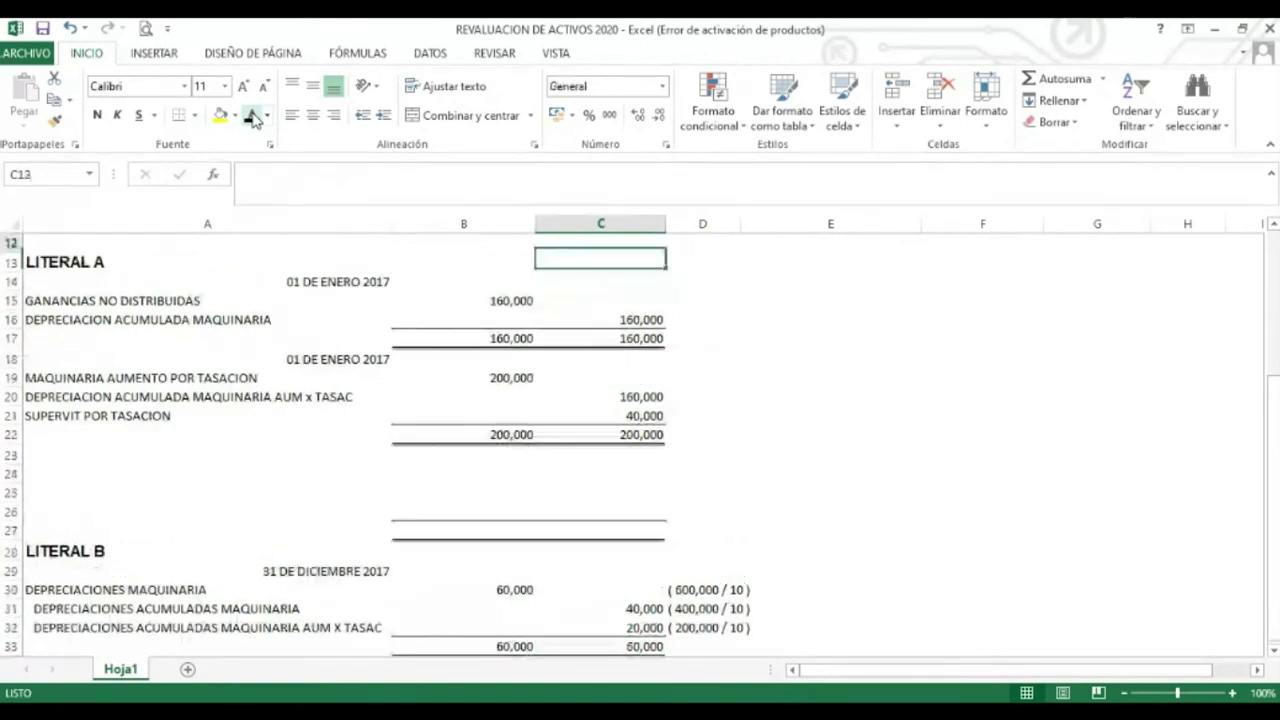
key("Down")
key("Down")
key("Down")
key("Down")
key("Down")
key("Down")
key("Down")
key("Down")
key("Down")
key("Down")
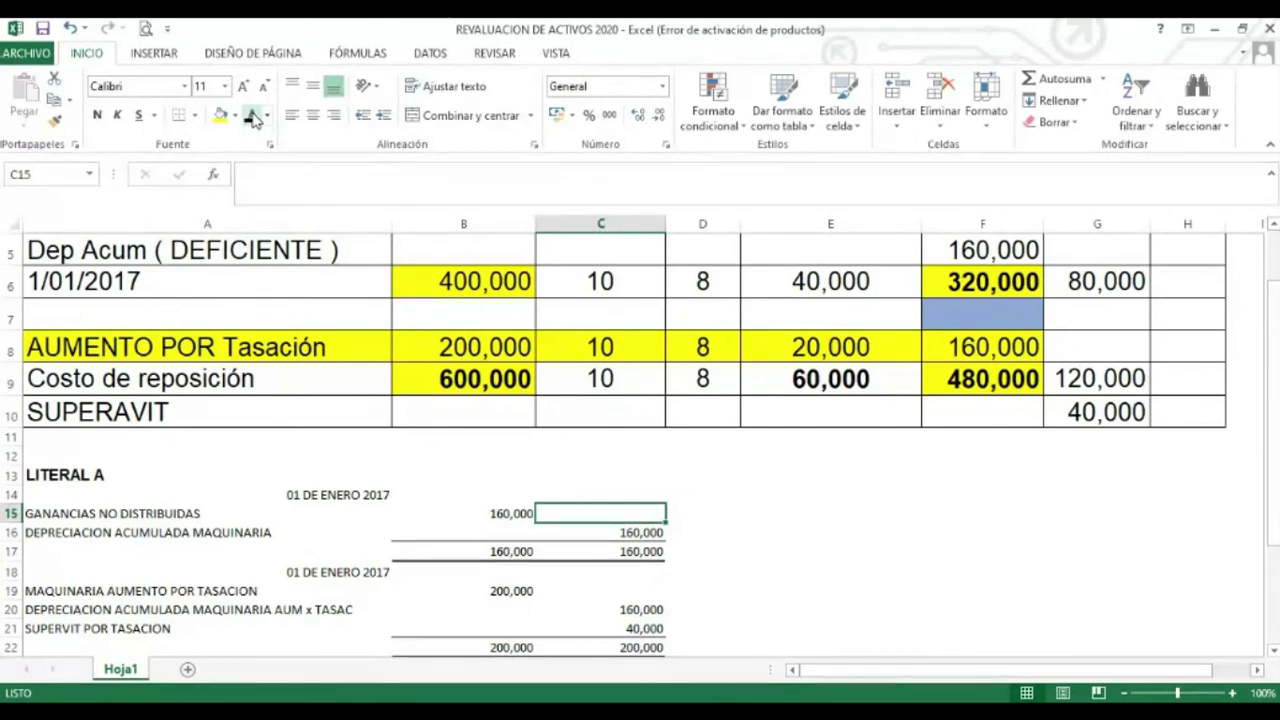
key("Left")
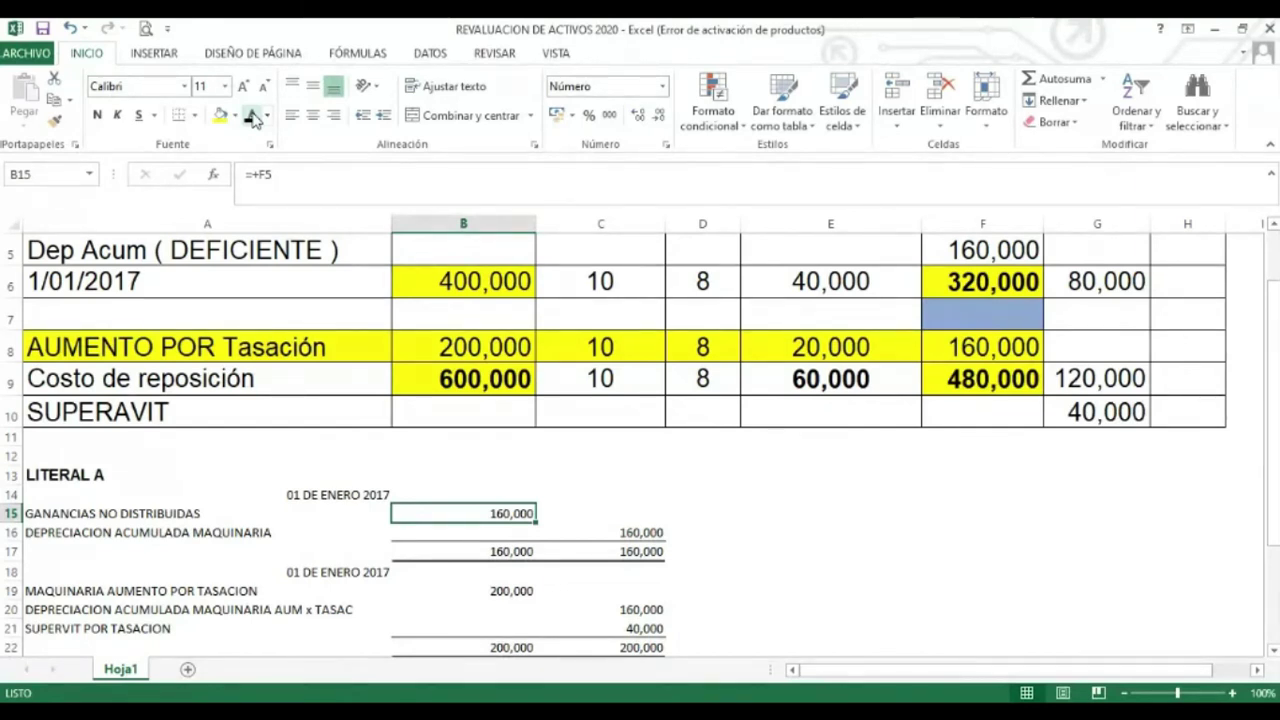
key("Down")
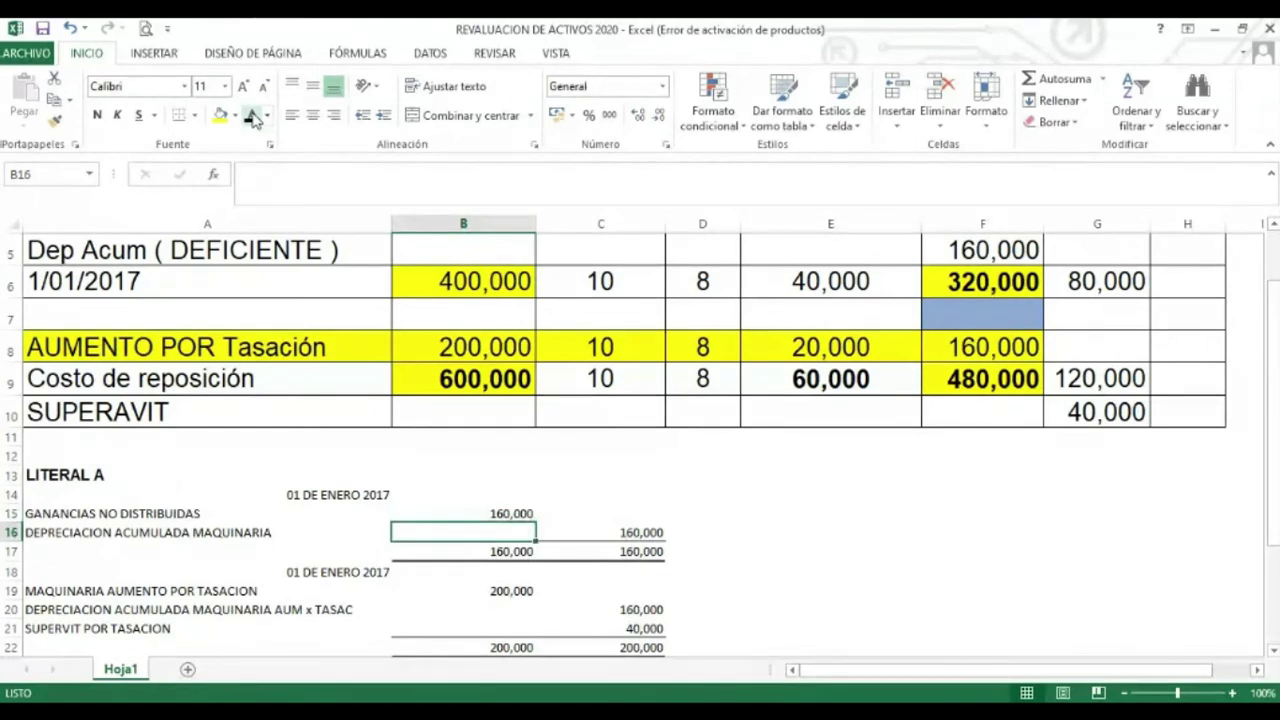
Enter the heading ESTADO DE SITUACION FINAICERA in B36, below the LITERAL B entry
key("Down")
key("Down")
key("Down")
key("Down")
key("Down")
key("Down")
key("Down")
key("Down")
key("Down")
key("Down")
key("Down")
key("Down")
key("Down")
key("Down")
key("Down")
key("Down")
key("Down")
key("Down")
key("Down")
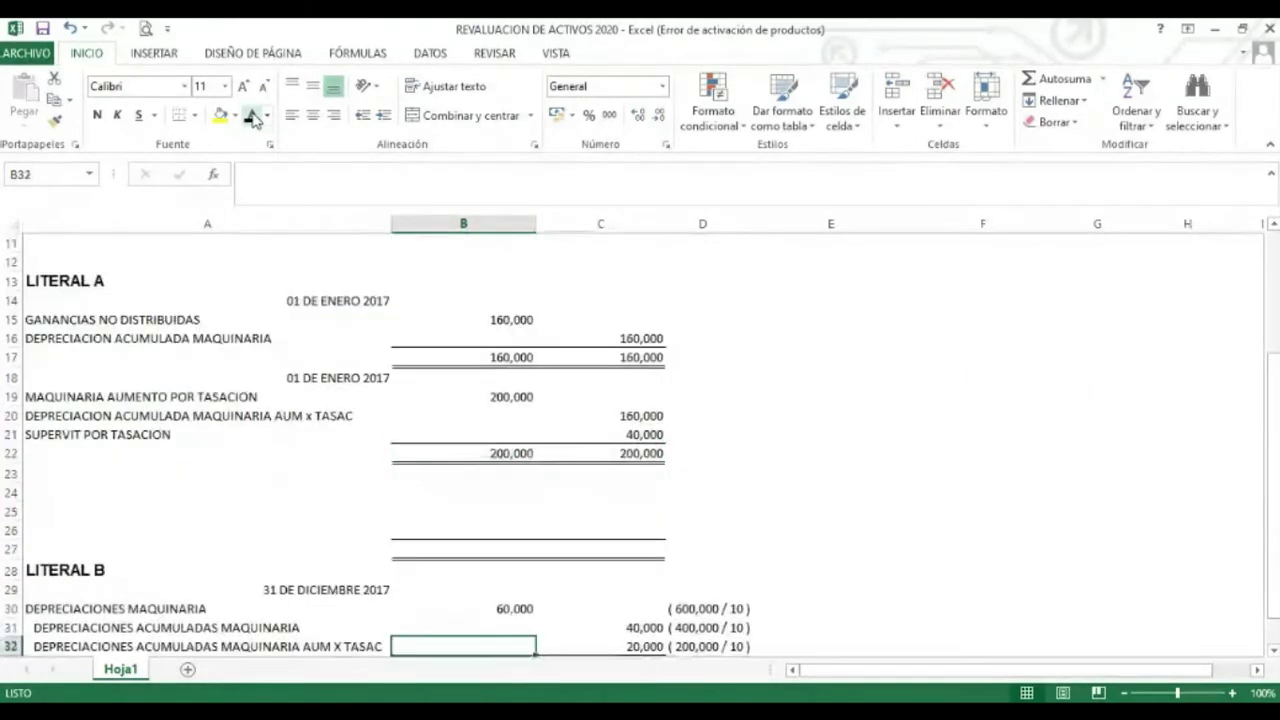
key("Down")
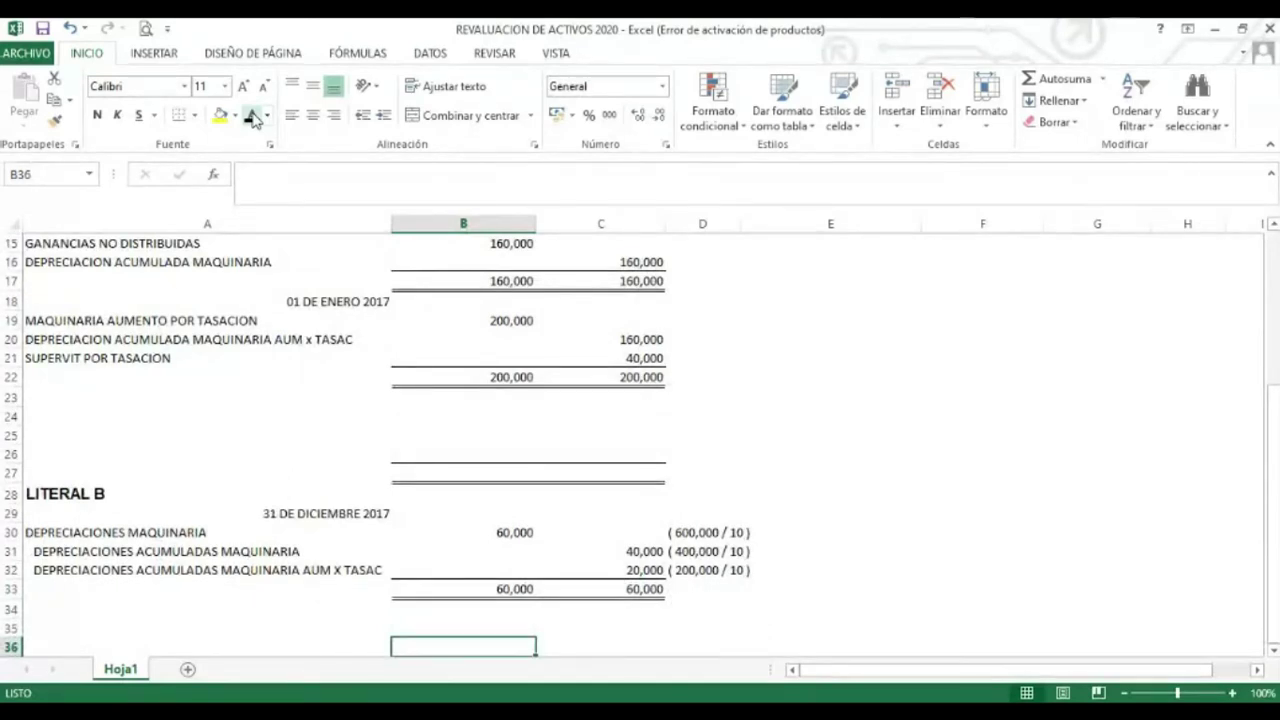
key("Down")
key("Down")
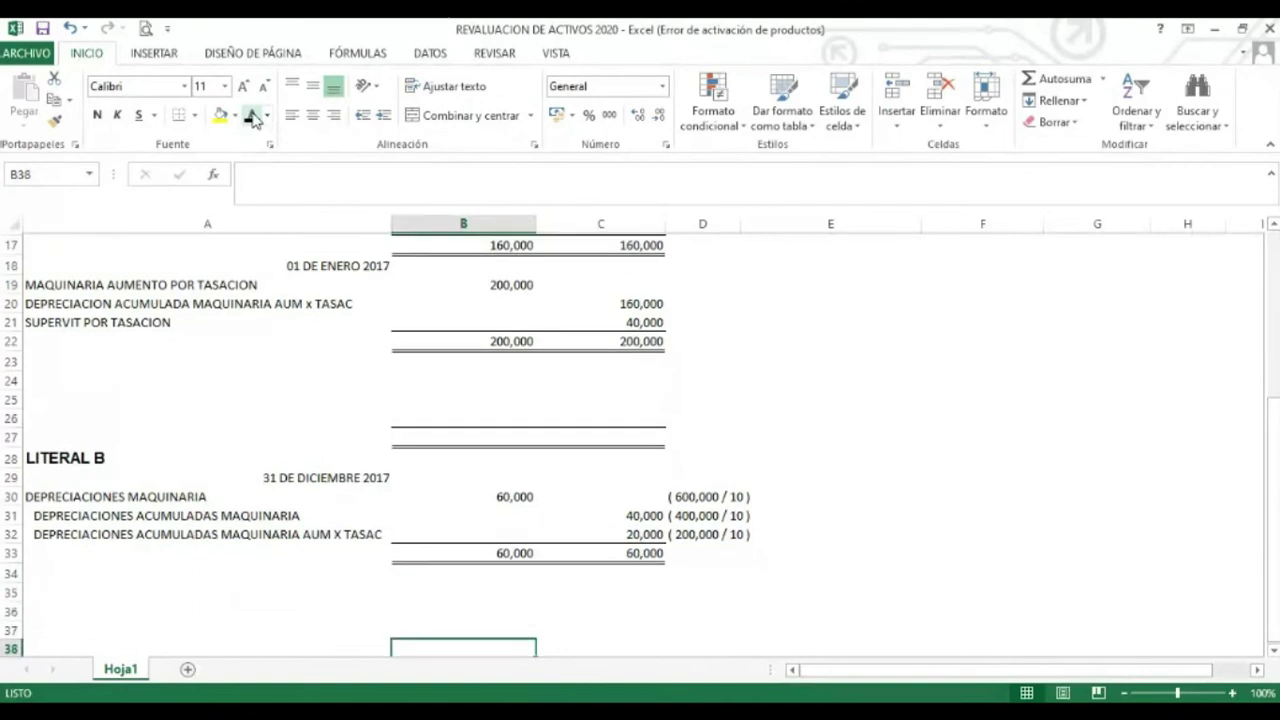
key("Down")
key("Up")
key("Up")
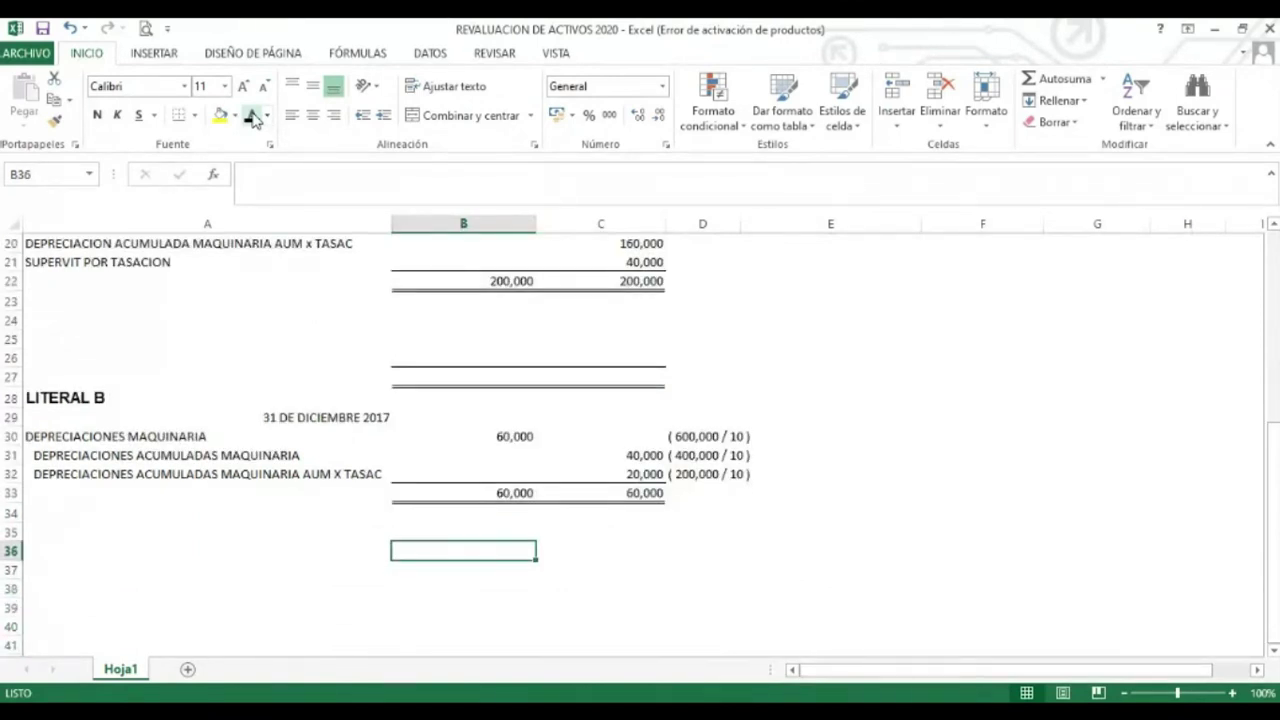
type("ES")
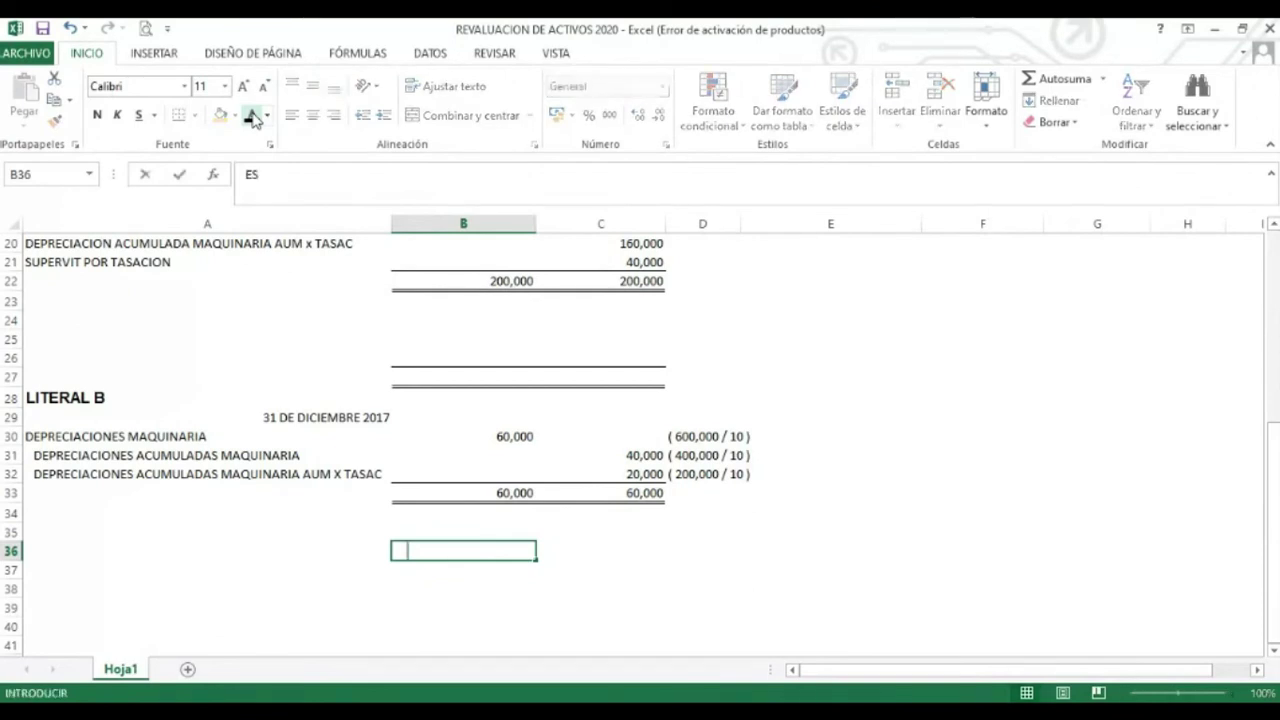
type("TADO DE SI")
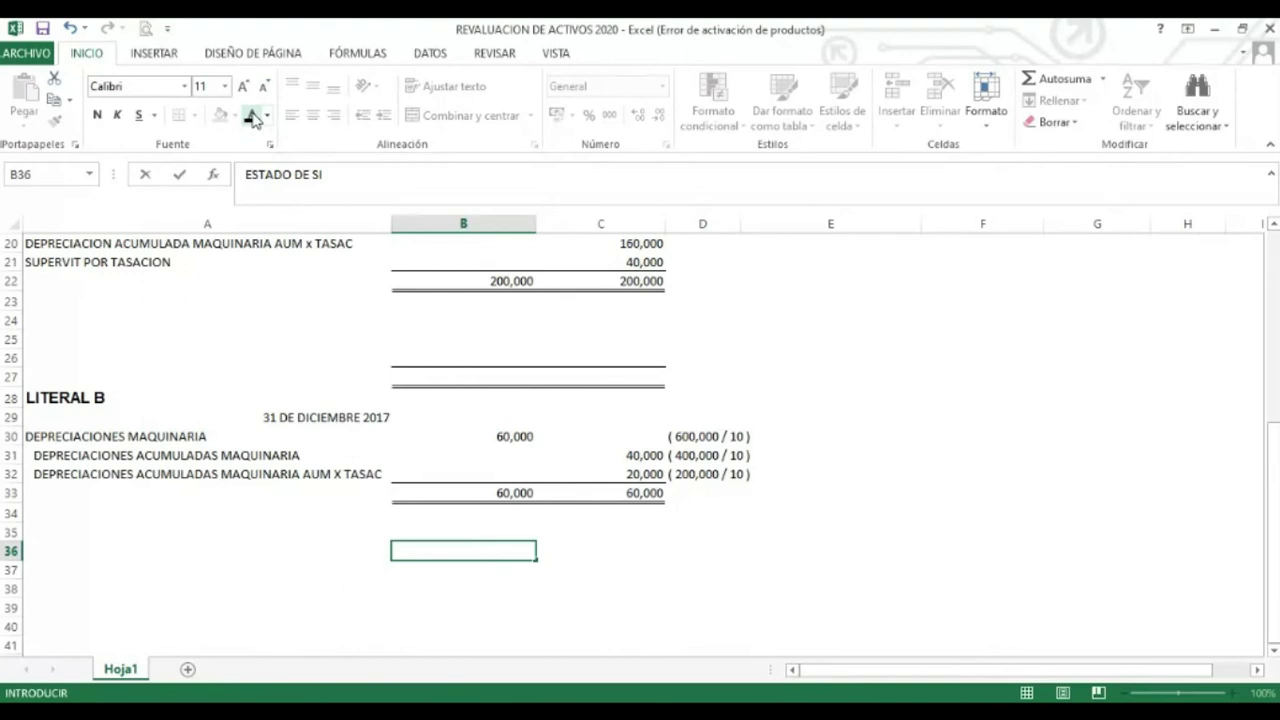
type("TUACION FI")
key("Return")
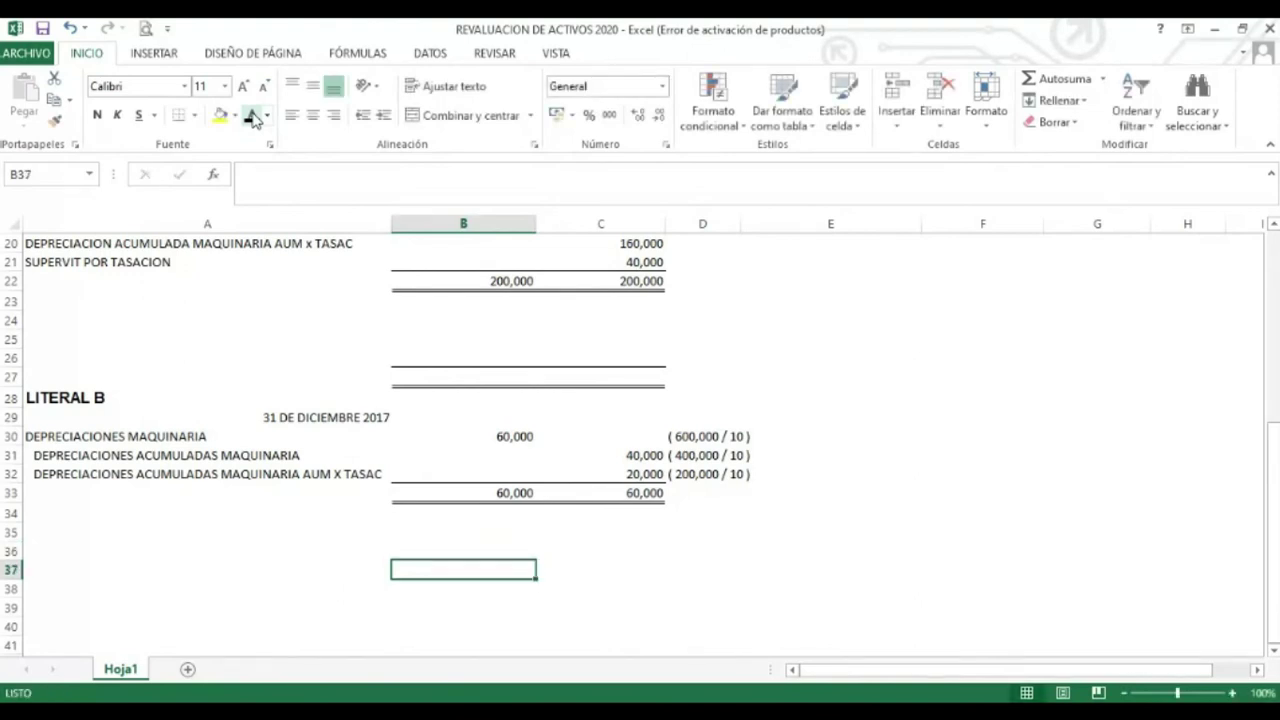
key("Up")
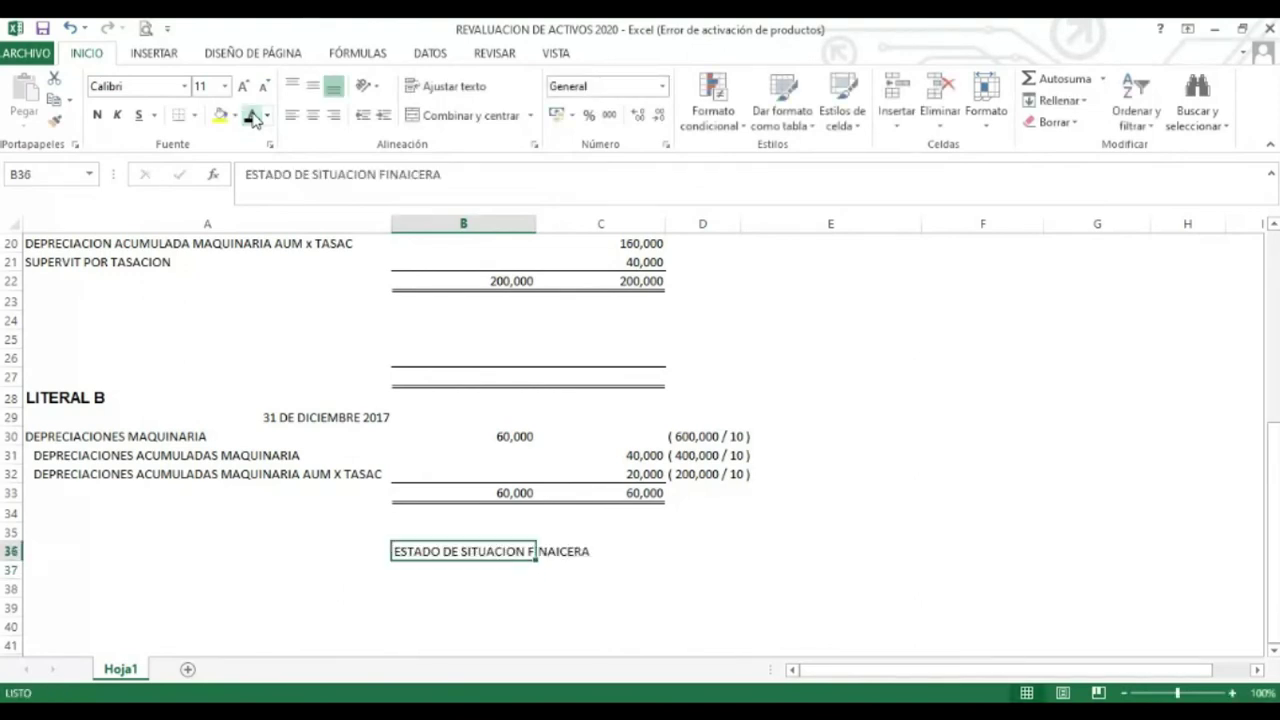
key("Left")
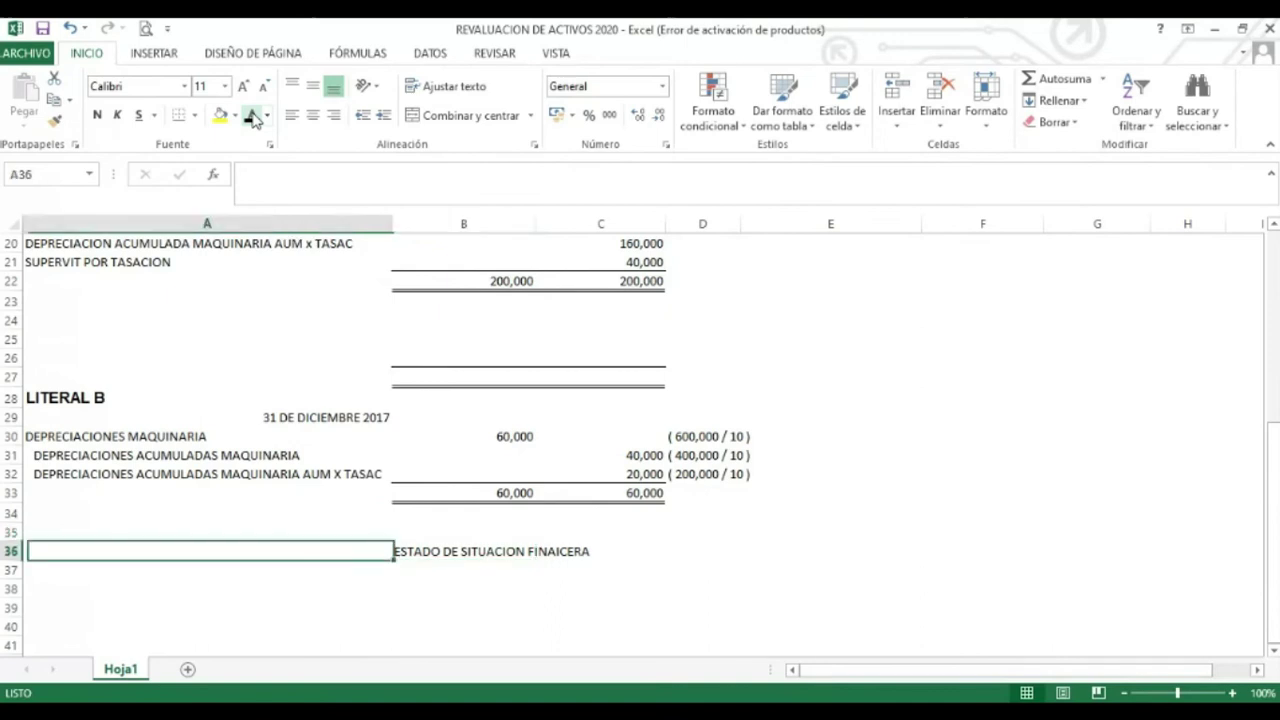
key("shift+Down")
key("shift+Down")
key("shift+Down")
key("shift+Right")
key("shift+Right")
key("shift+Right")
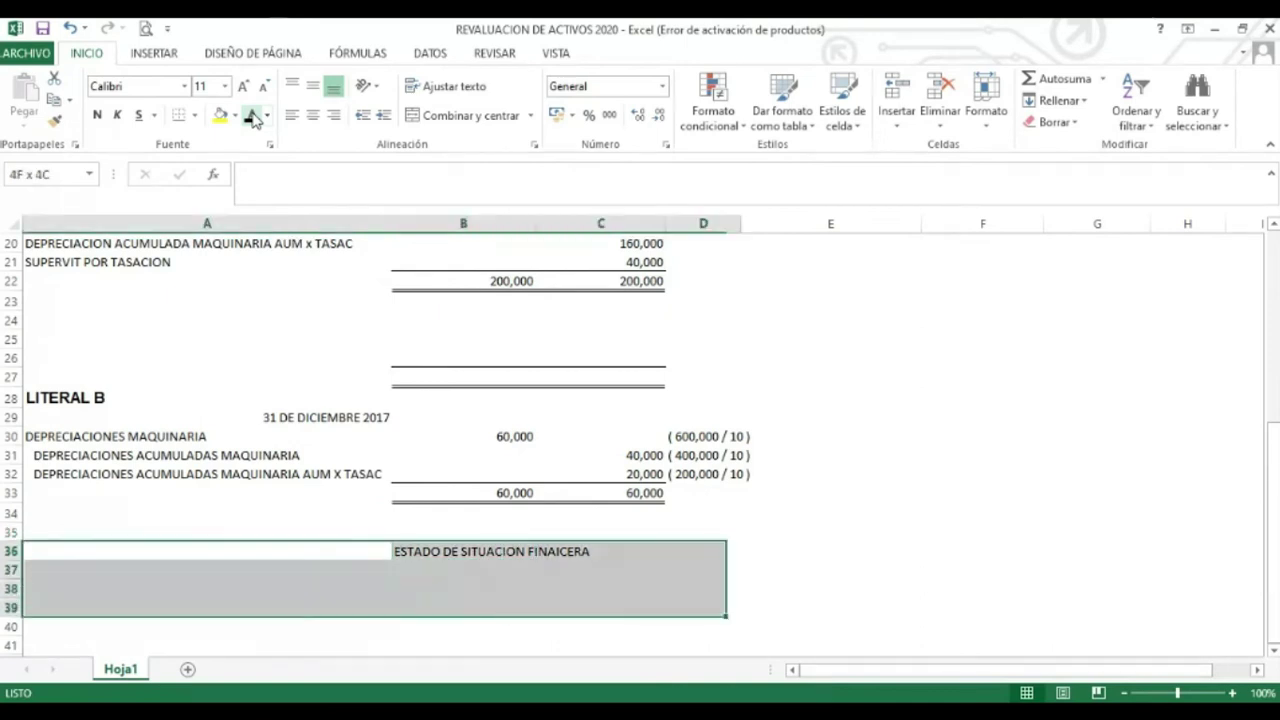
key("shift+Down")
key("shift+Down")
key("shift+Down")
key("shift+Down")
key("shift+Right")
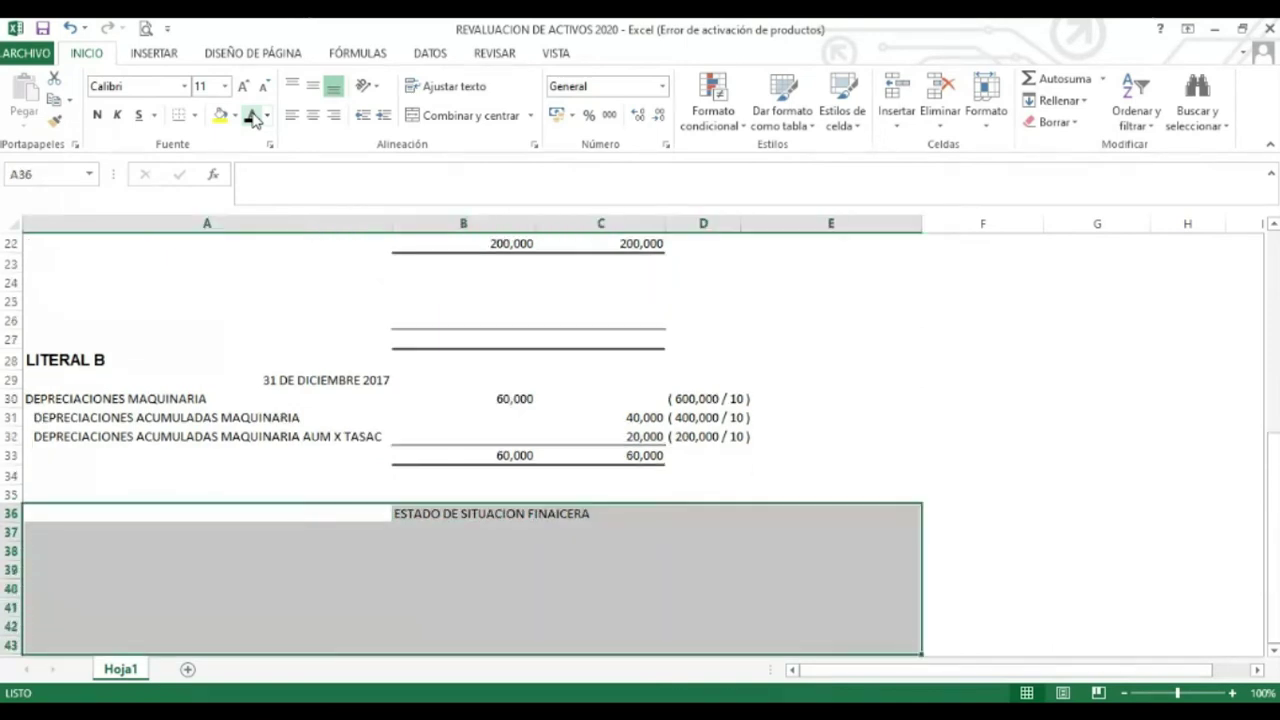
key("shift+Down")
key("shift+Down")
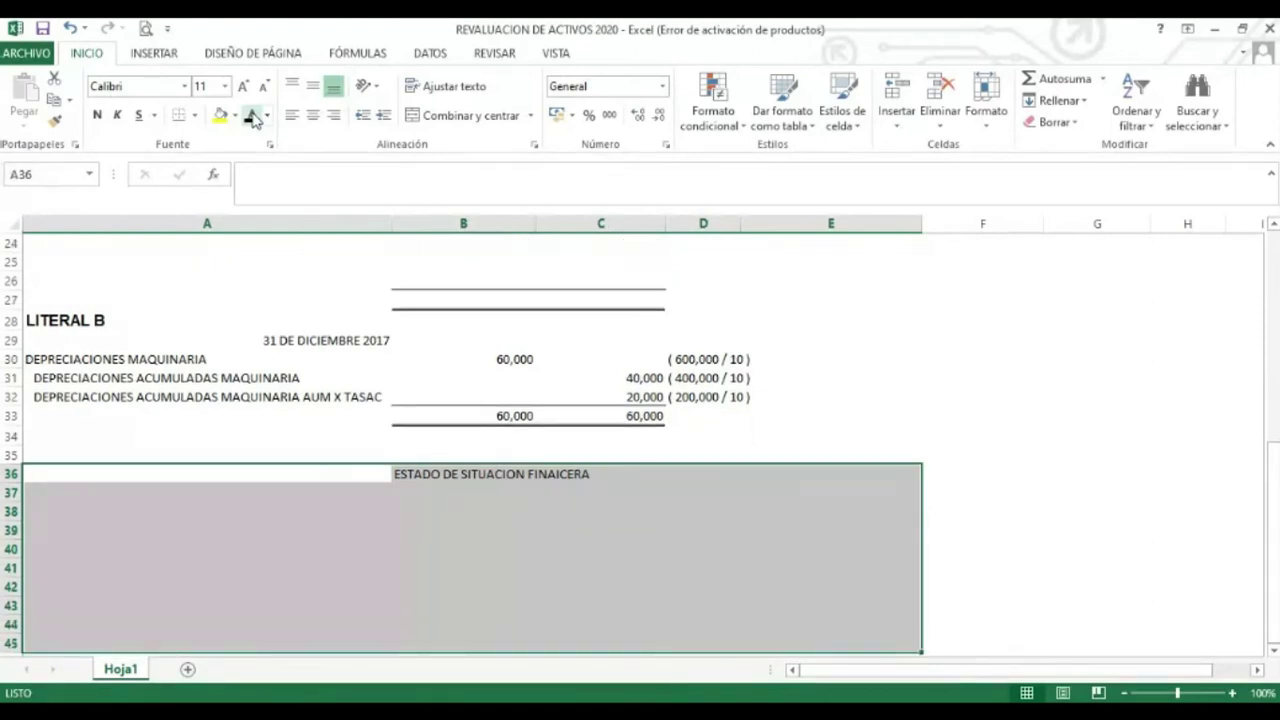
key("Left")
Make the ESTADO DE SITUACION FINAICERA heading in B36 bold and move on to cell A38
key("Right")
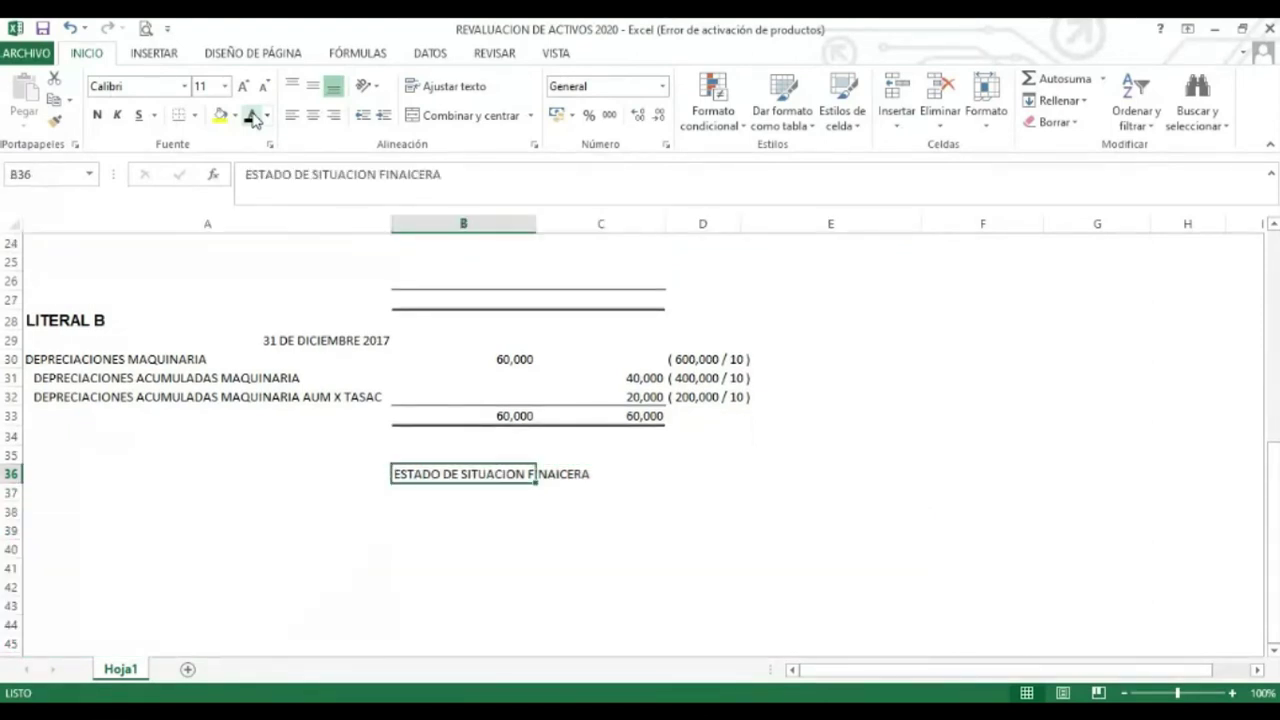
left_click(98, 116)
key("Down")
key("Down")
key("Up")
key("Down")
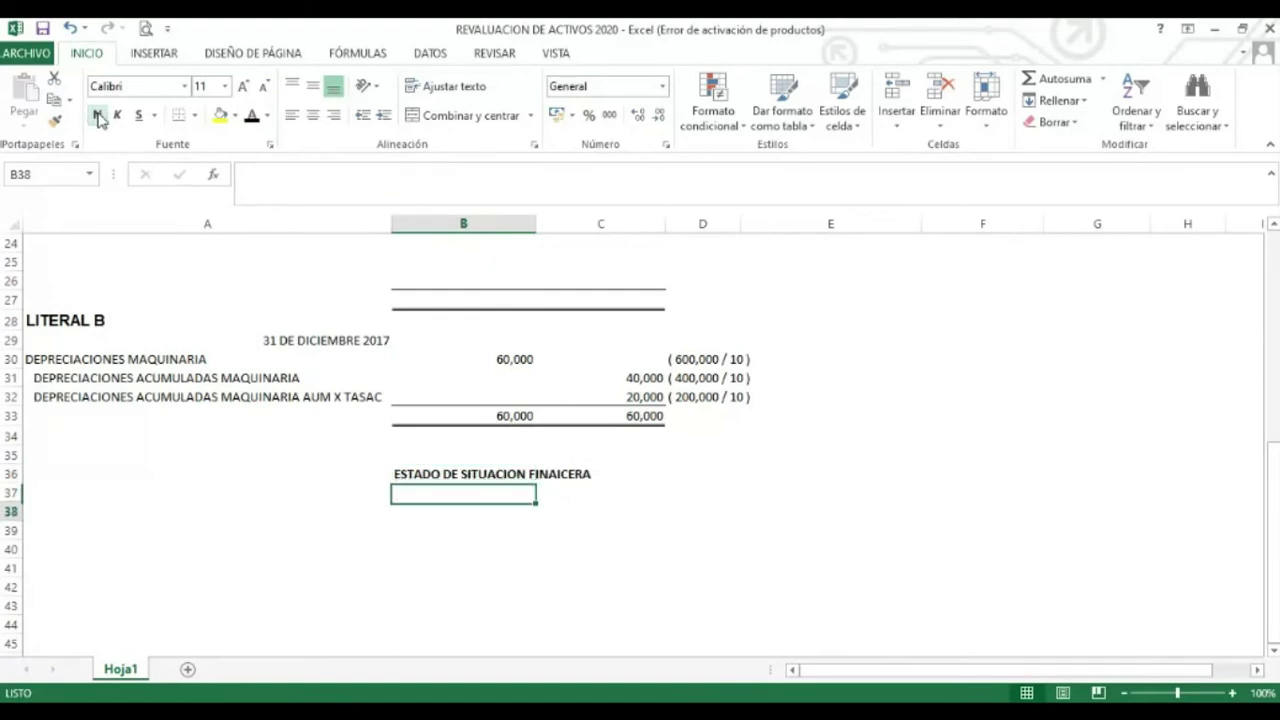
key("Left")
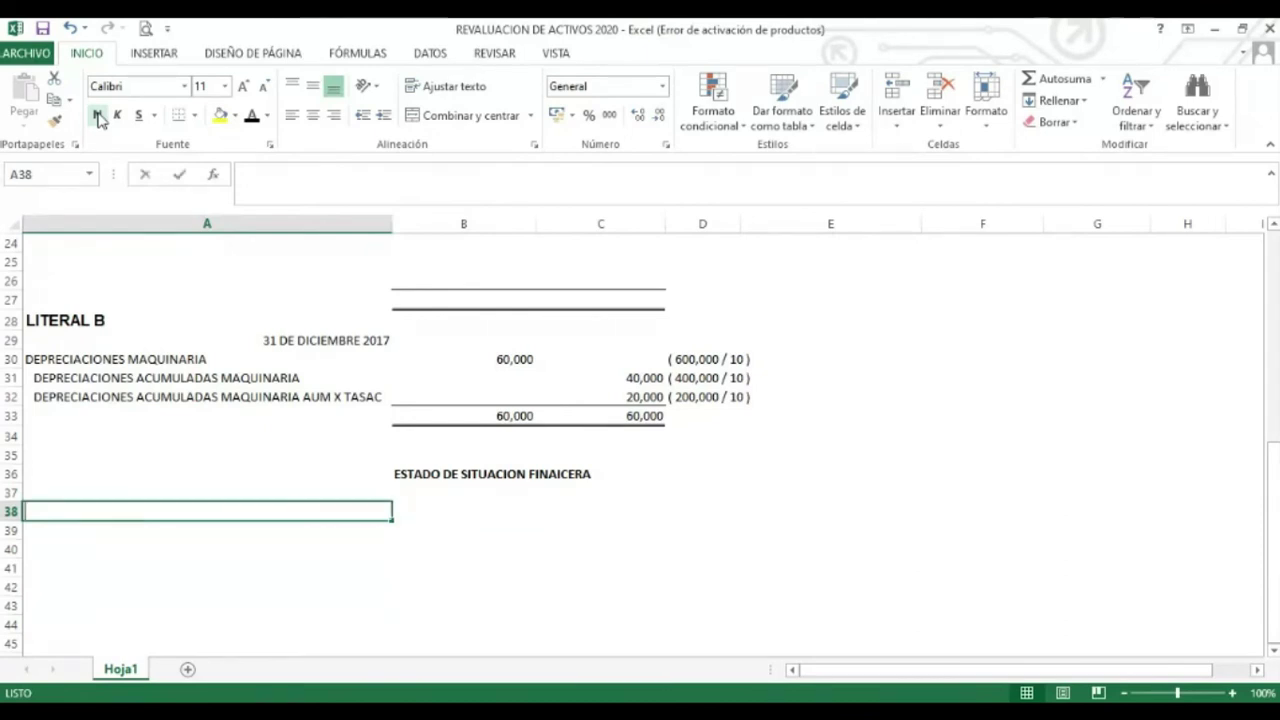
type("ACTIVO")
key("BackSpace")
key("BackSpace")
key("BackSpace")
key("BackSpace")
key("BackSpace")
key("BackSpace")
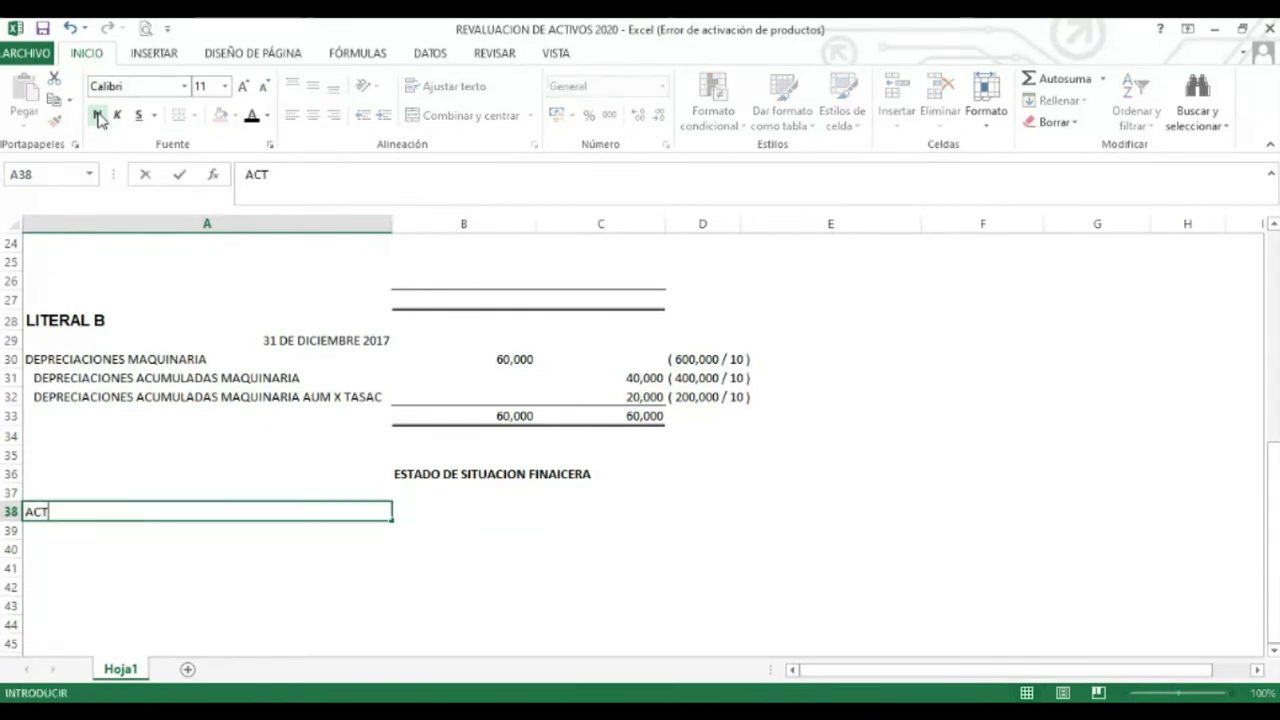
Enter the subheading PRPIEDADES PLANTA Y EQUIPO in A38 and make it bold
type("POR")
key("BackSpace")
key("BackSpace")
type("RPIEDADES PLANTA Y EQUIPO")
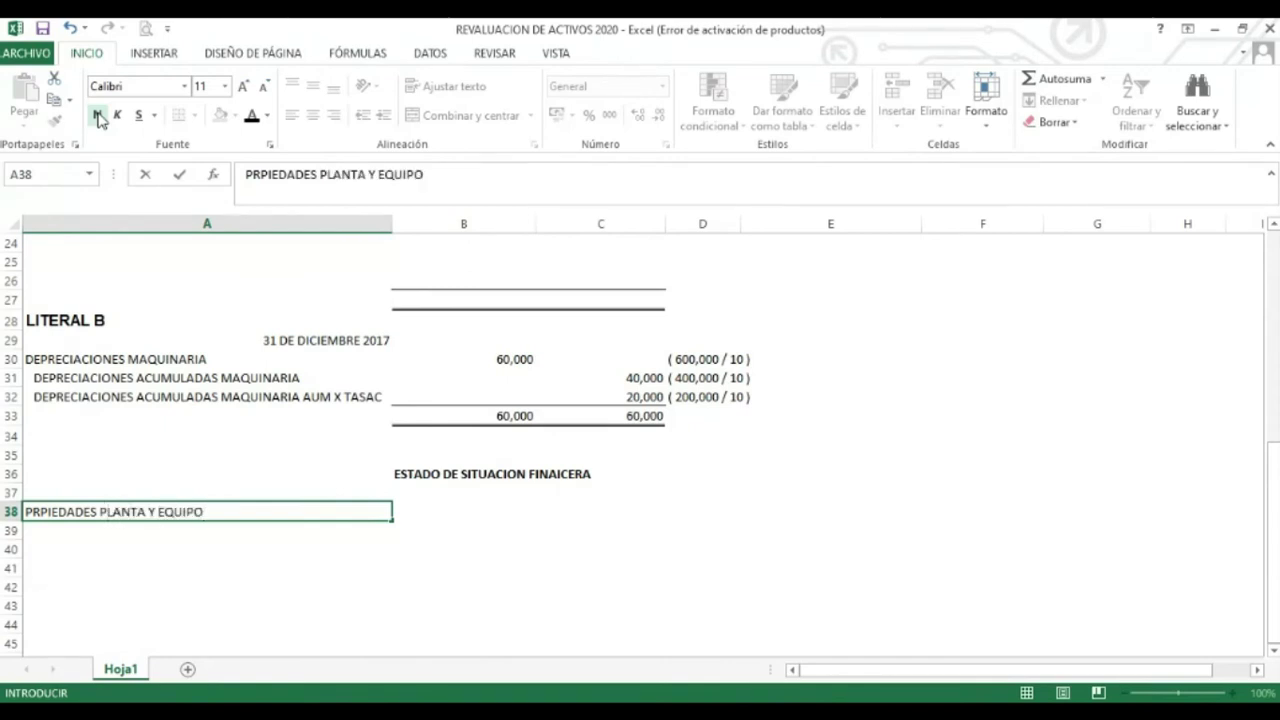
key("Return")
key("Up")
left_click(98, 116)
key("Return")
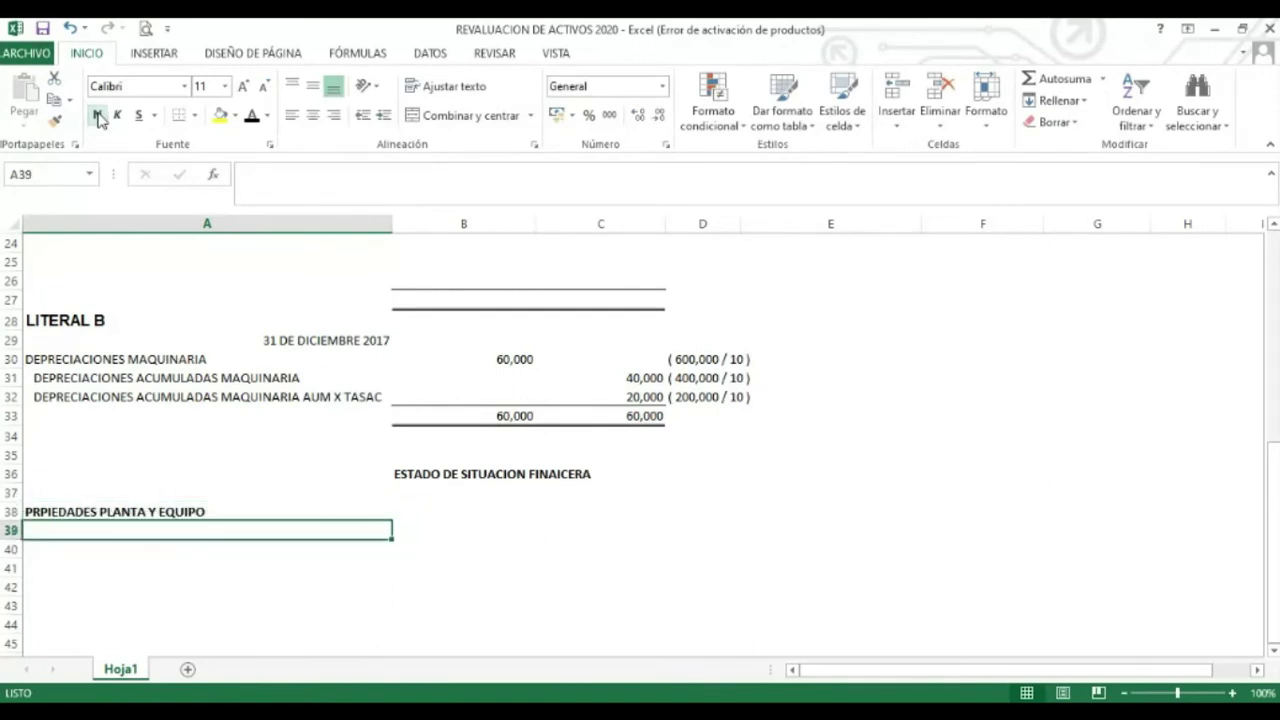
Add the account MAQUINARIA in A39 with the amount 400000 in B39
type("MA")
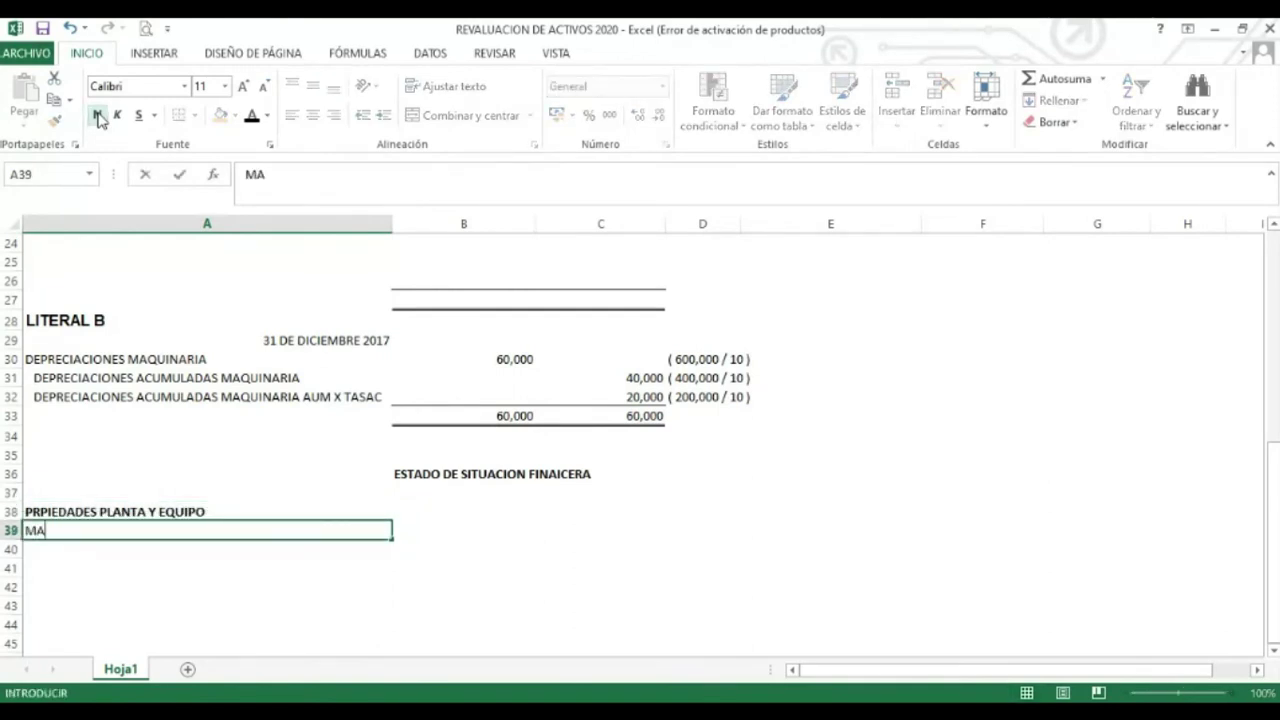
type("QUINARIA")
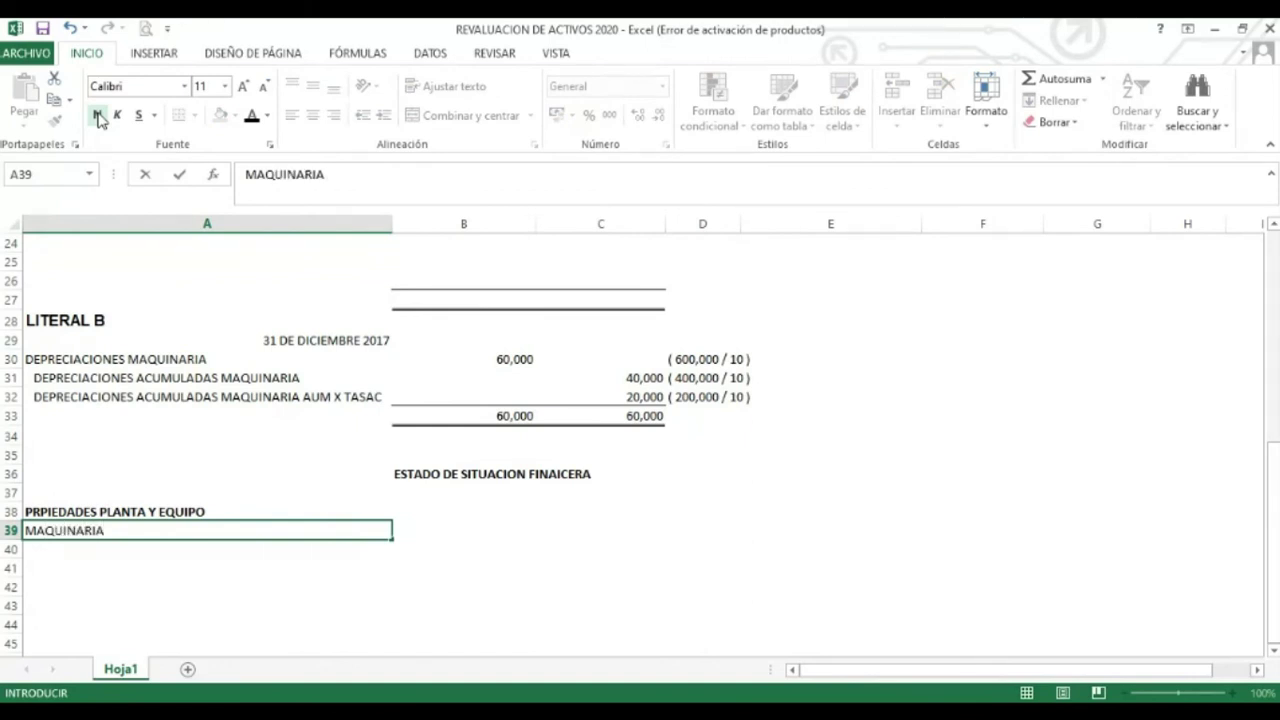
key("Up")
key("Down")
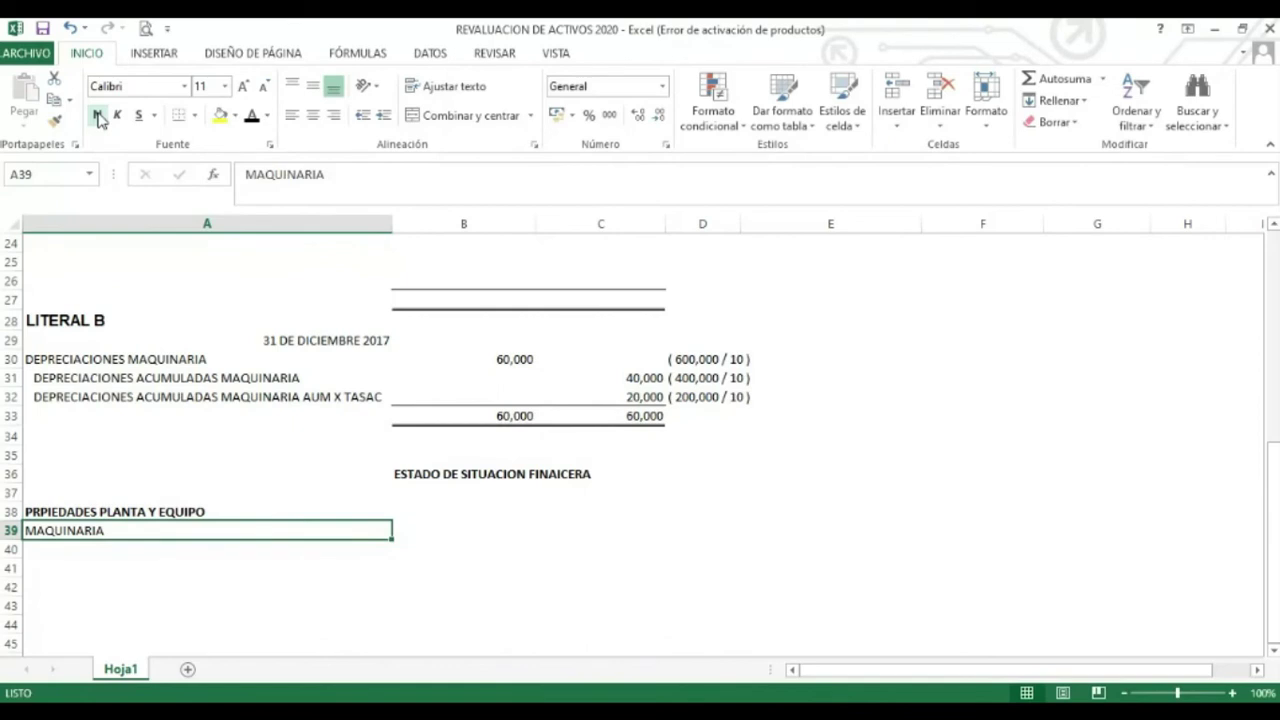
key("Right")
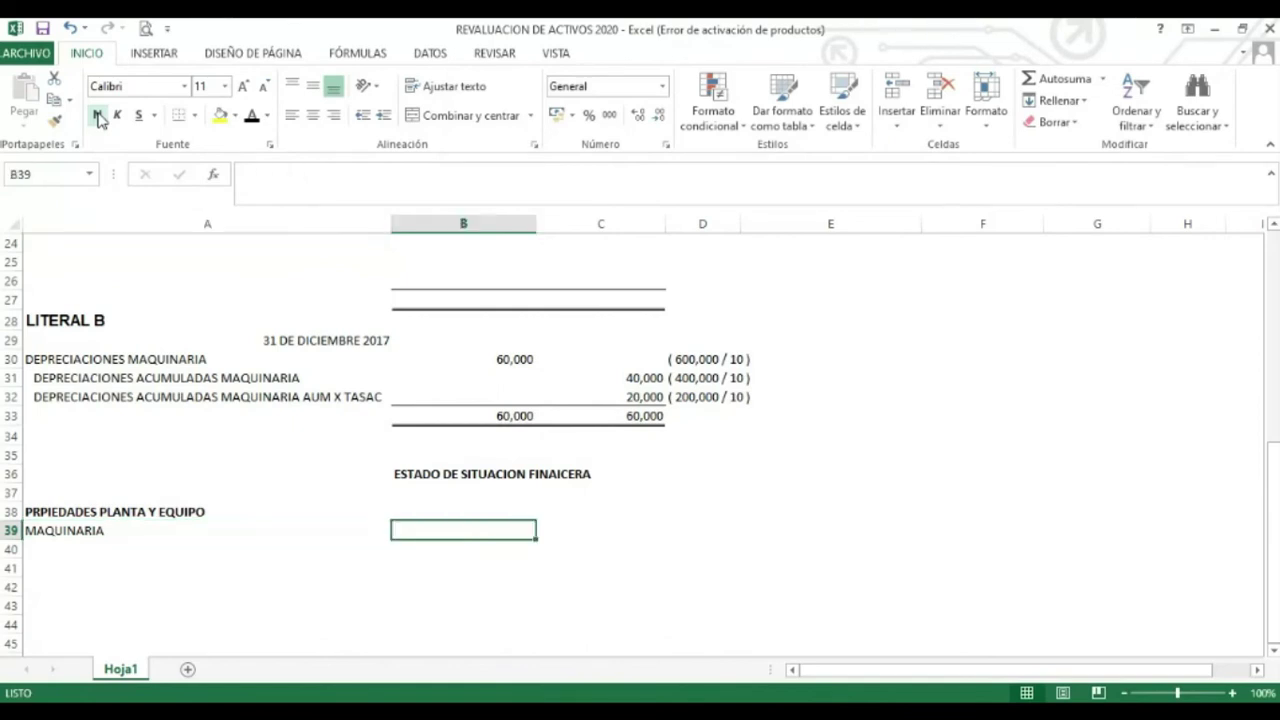
type("400000")
key("Return")
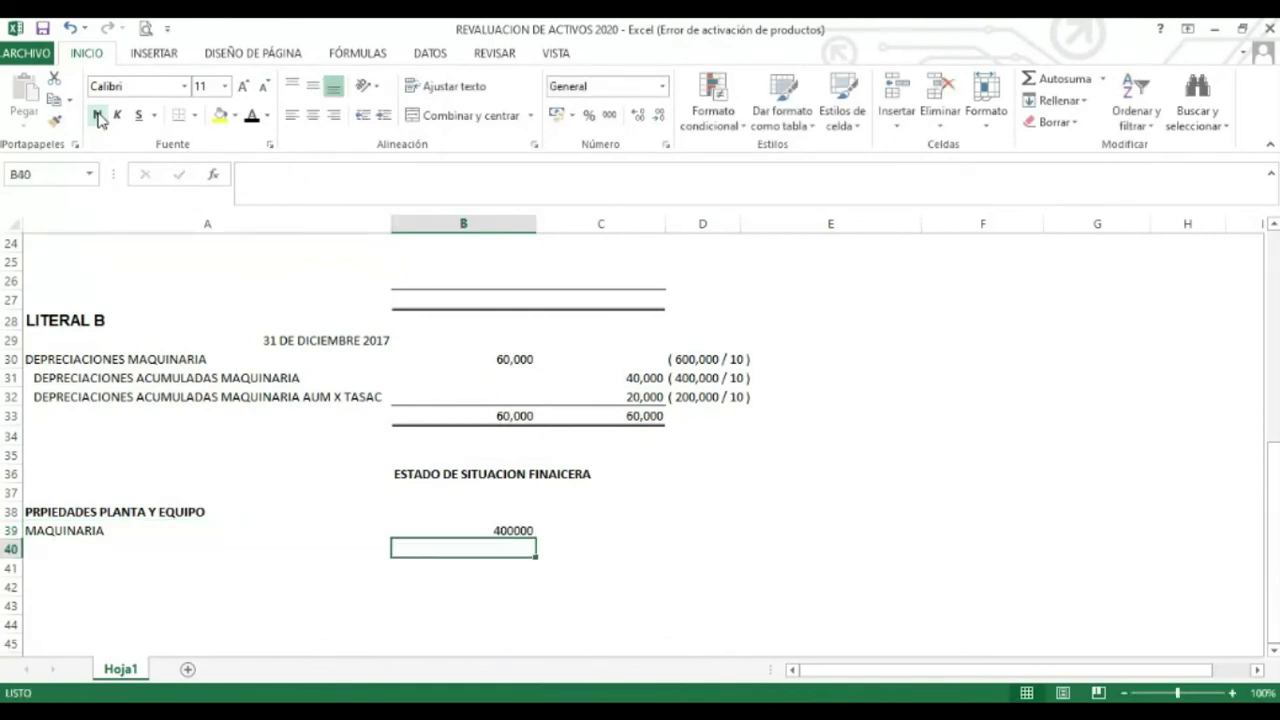
Format B39:E47 as Número with two decimal places and the thousands separator
key("Up")
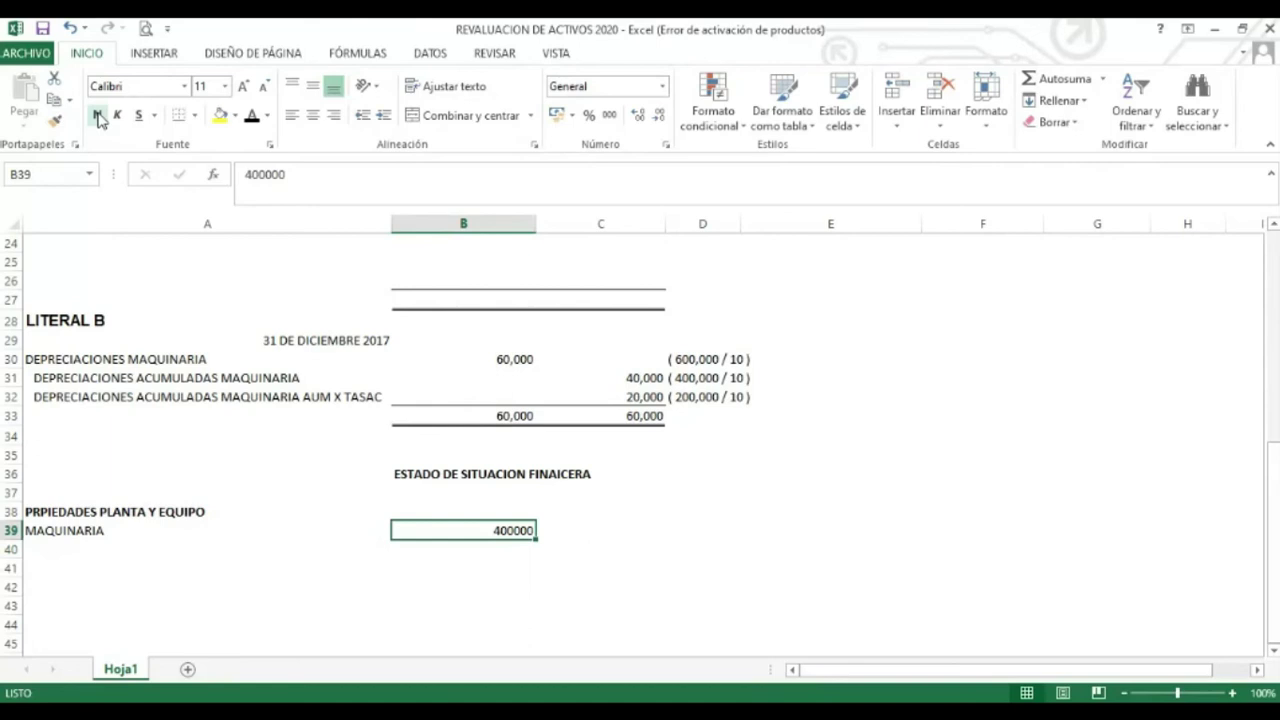
key("shift+Down")
key("shift+Down")
key("shift+Down")
key("shift+Down")
key("shift+Down")
key("shift+Down")
key("shift+Down")
key("shift+Down")
key("shift+Right")
key("shift+Right")
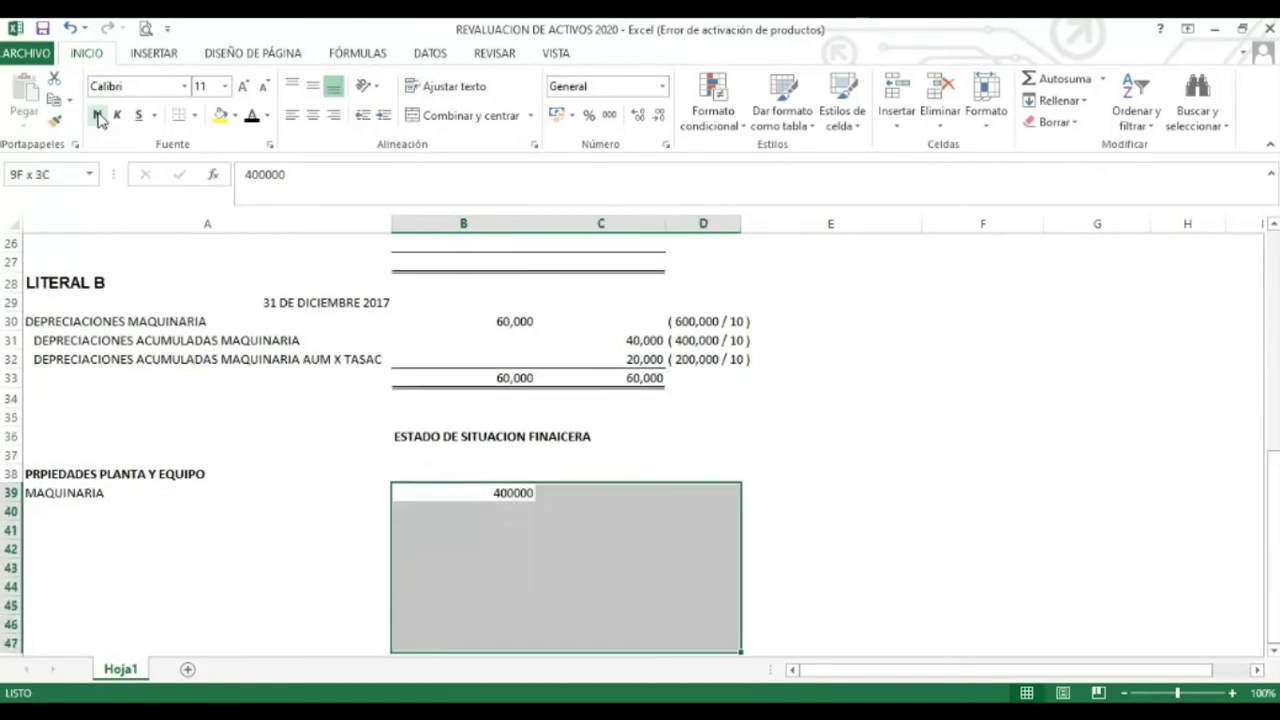
key("shift+Right")
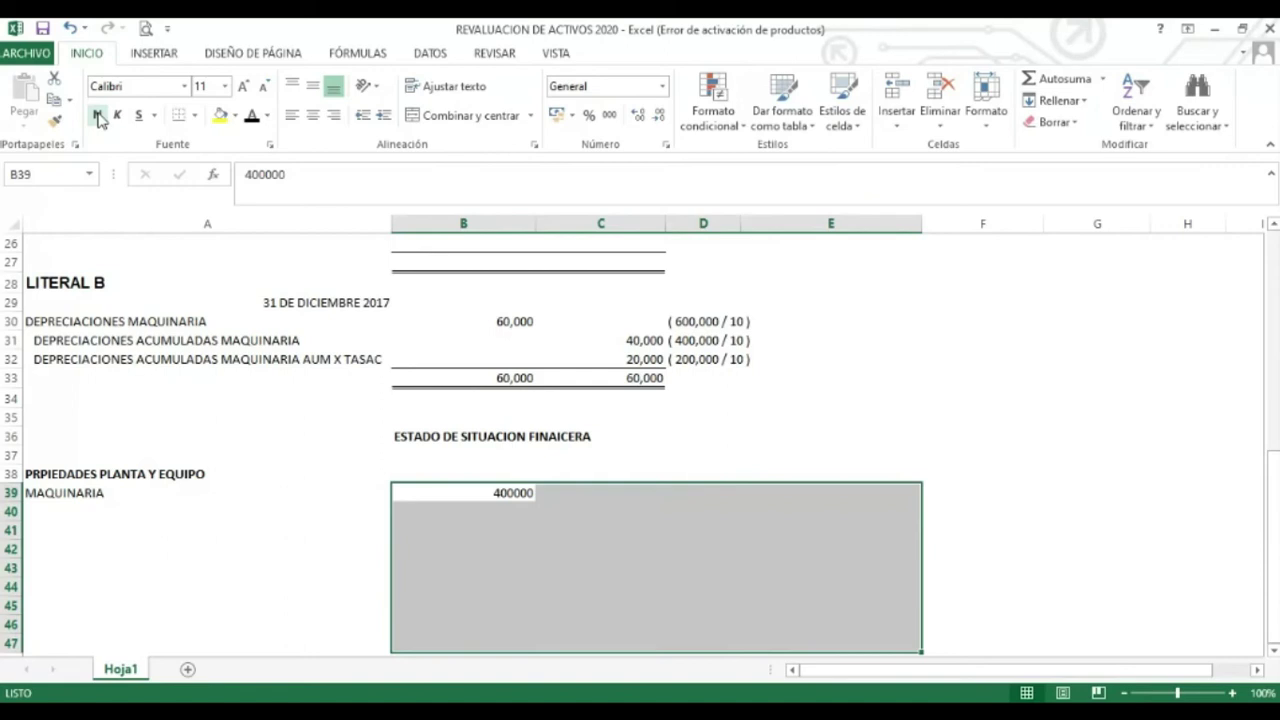
right_click(626, 532)
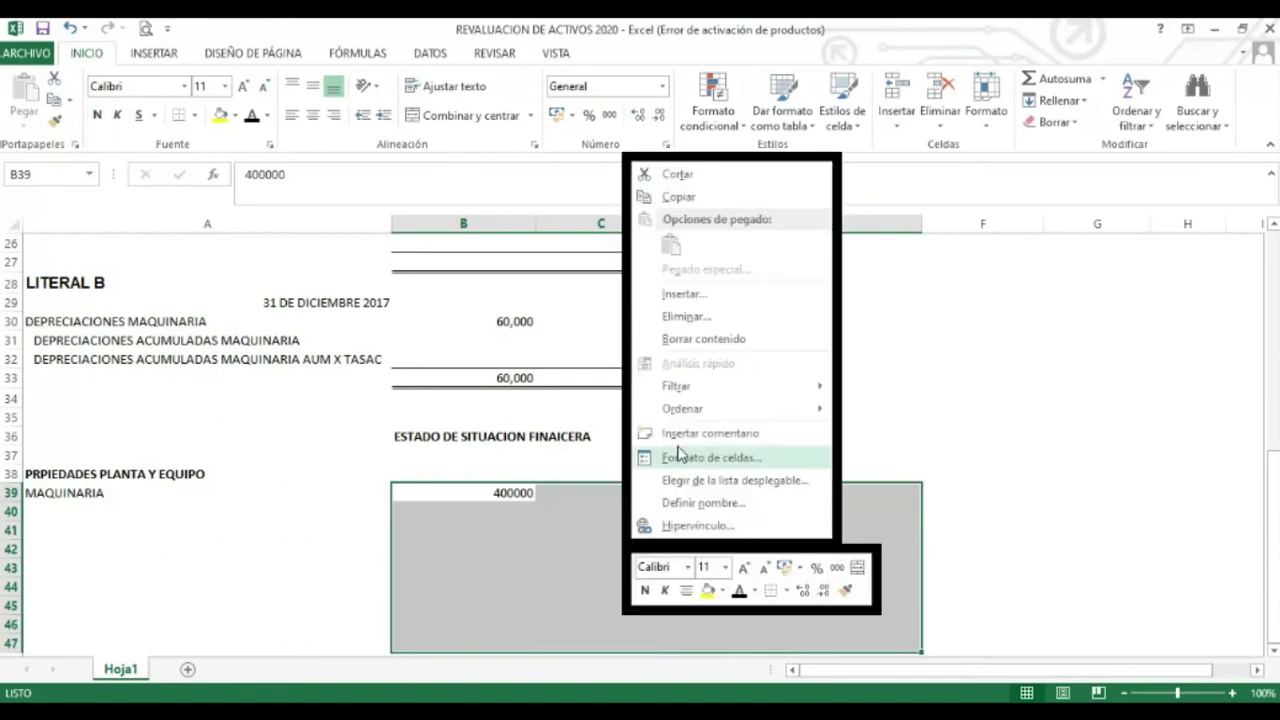
left_click(700, 456)
left_click(463, 322)
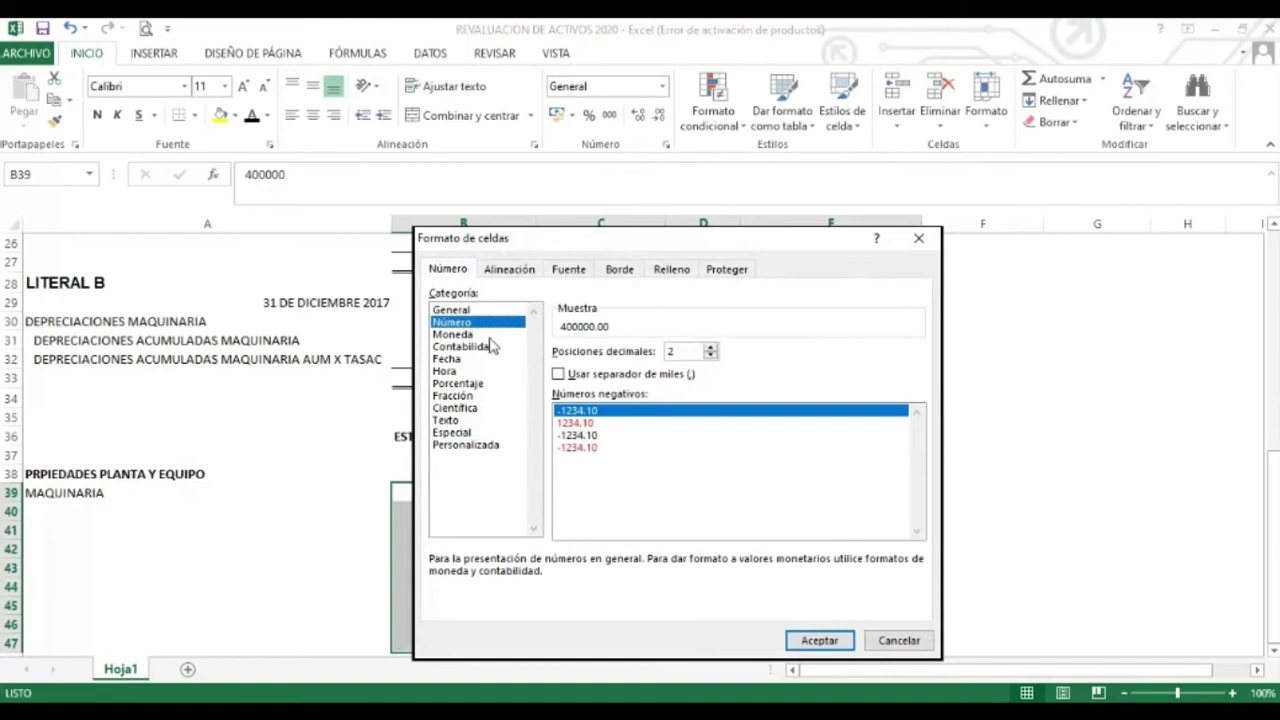
left_click(558, 374)
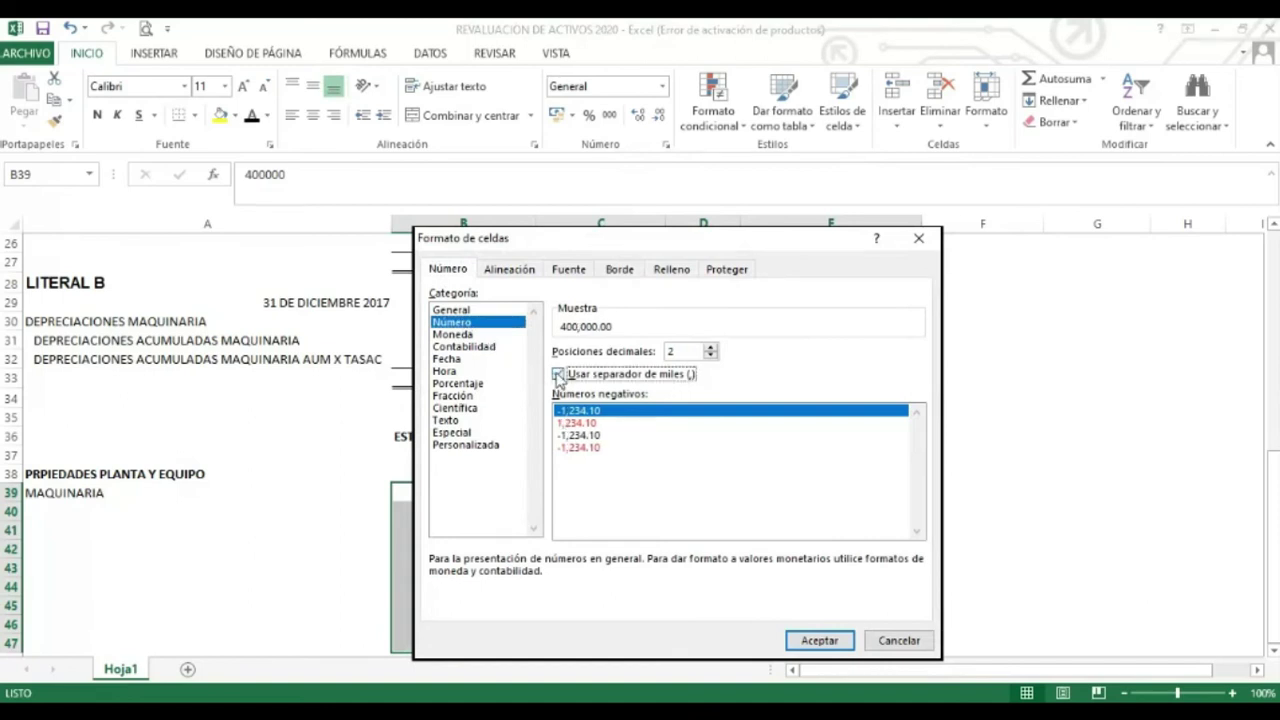
left_click(815, 643)
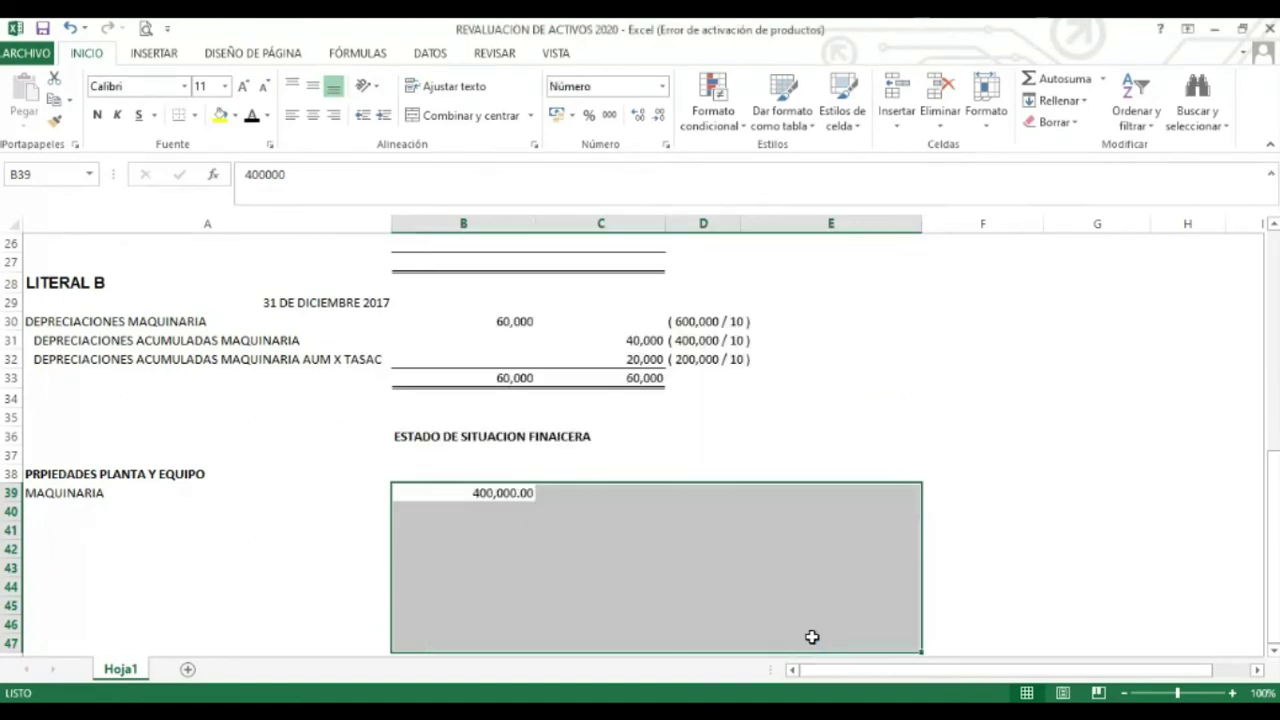
Copy the MAQUINARIA amount from B39 to C39 and clear the original in B39
key("Down")
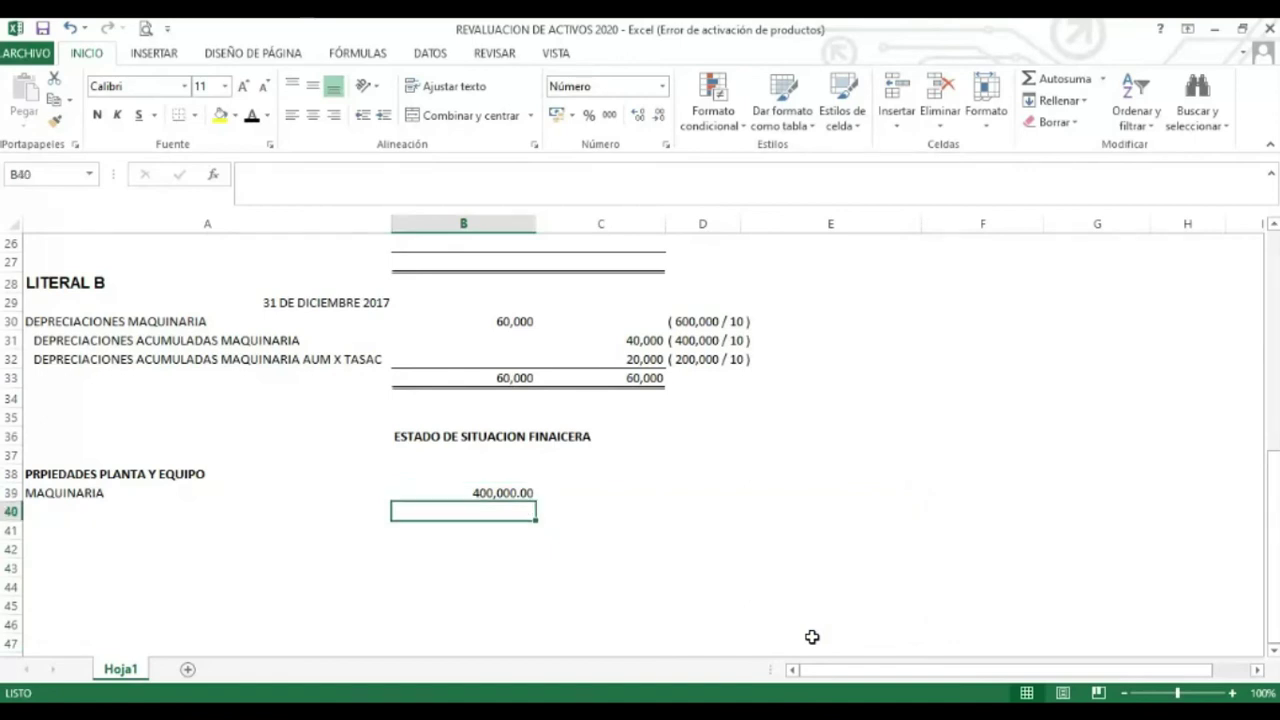
key("Up")
key("Right")
key("Left")
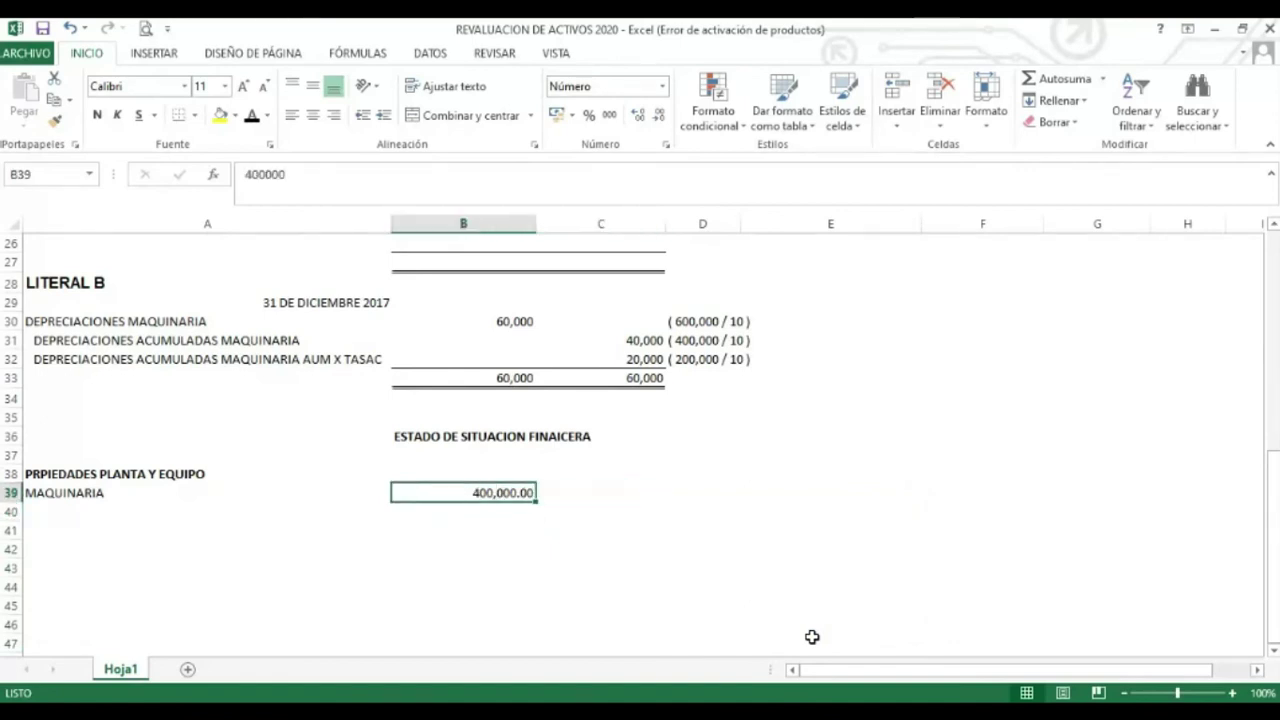
key("ctrl+c")
key("Right")
key("Return")
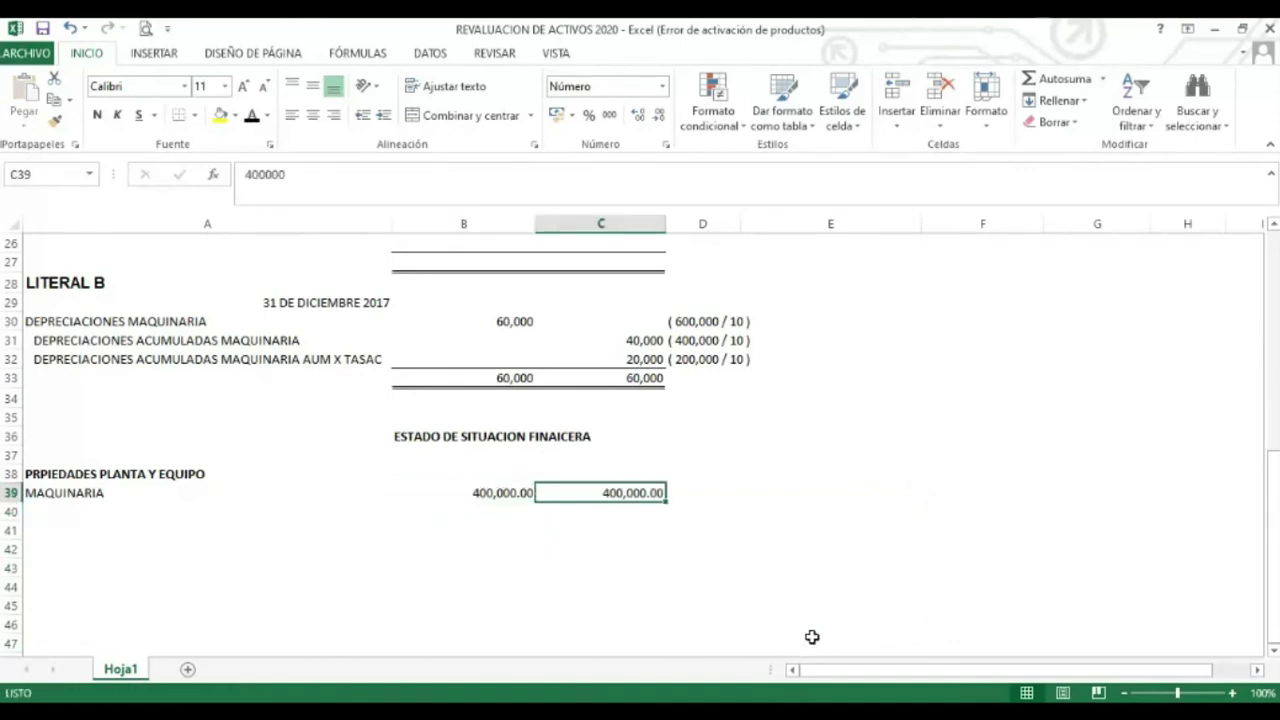
key("Left")
key("Delete")
Enter the account (-) DEPRECIACION ACUMULADA MAQUINARIA in A40, below MAQUINARIA
key("Down")
key("Left")
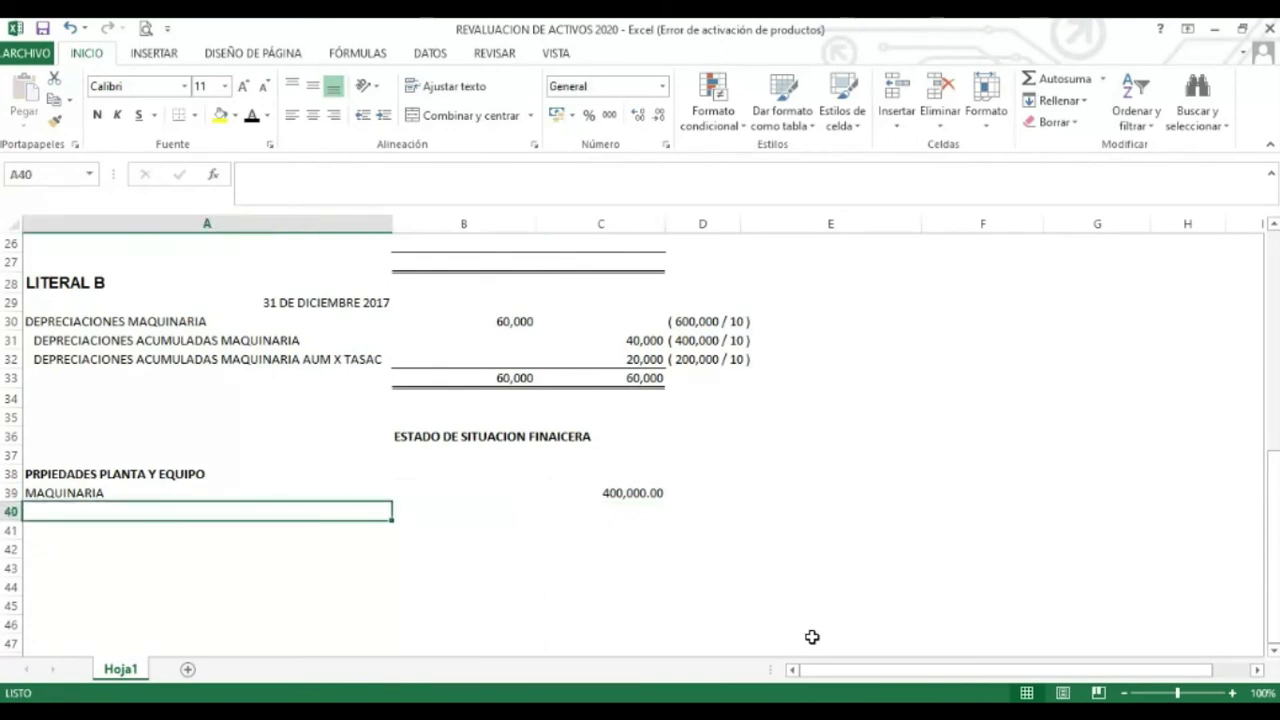
key("F2")
type("(-) ")
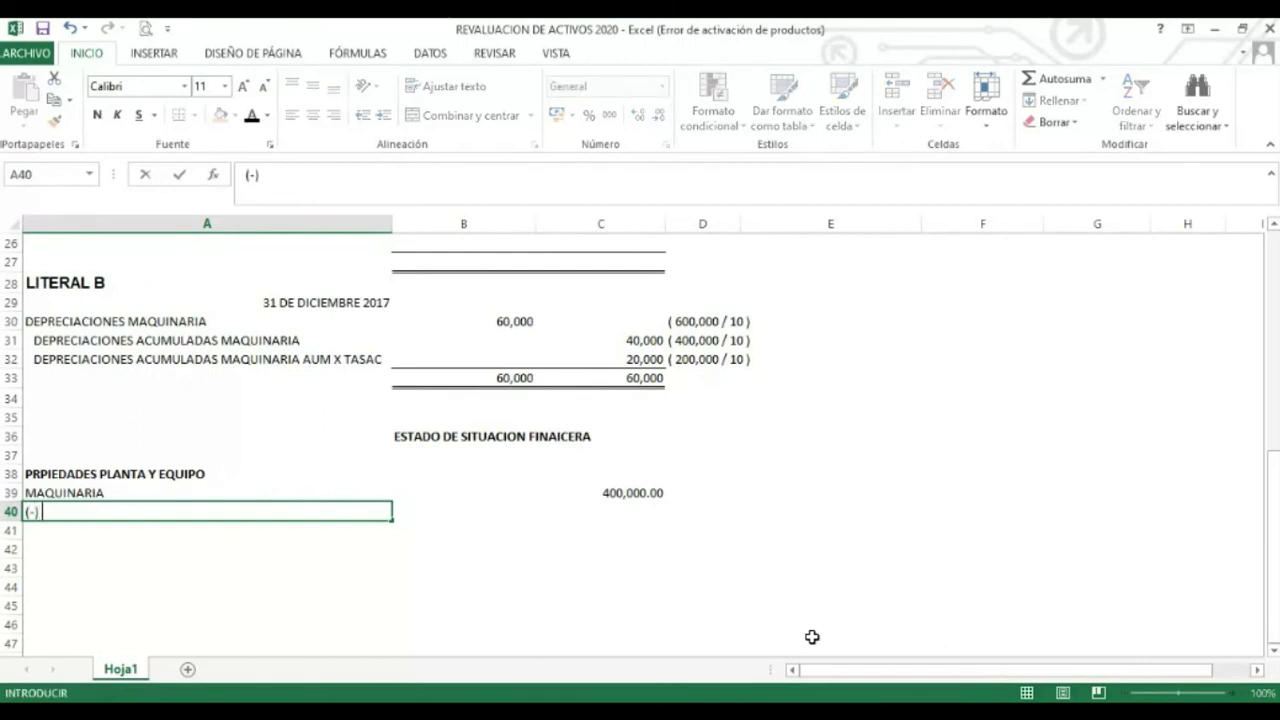
type("DEPCIA")
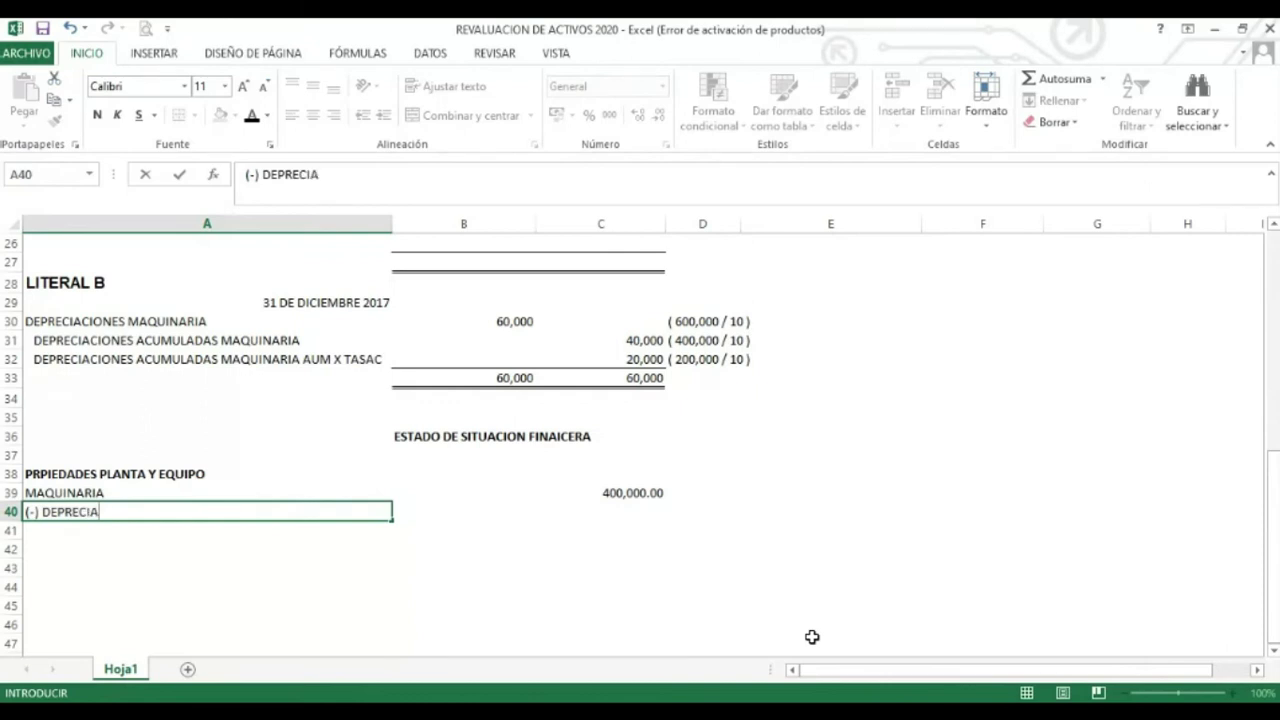
type("CION ACUMULA")
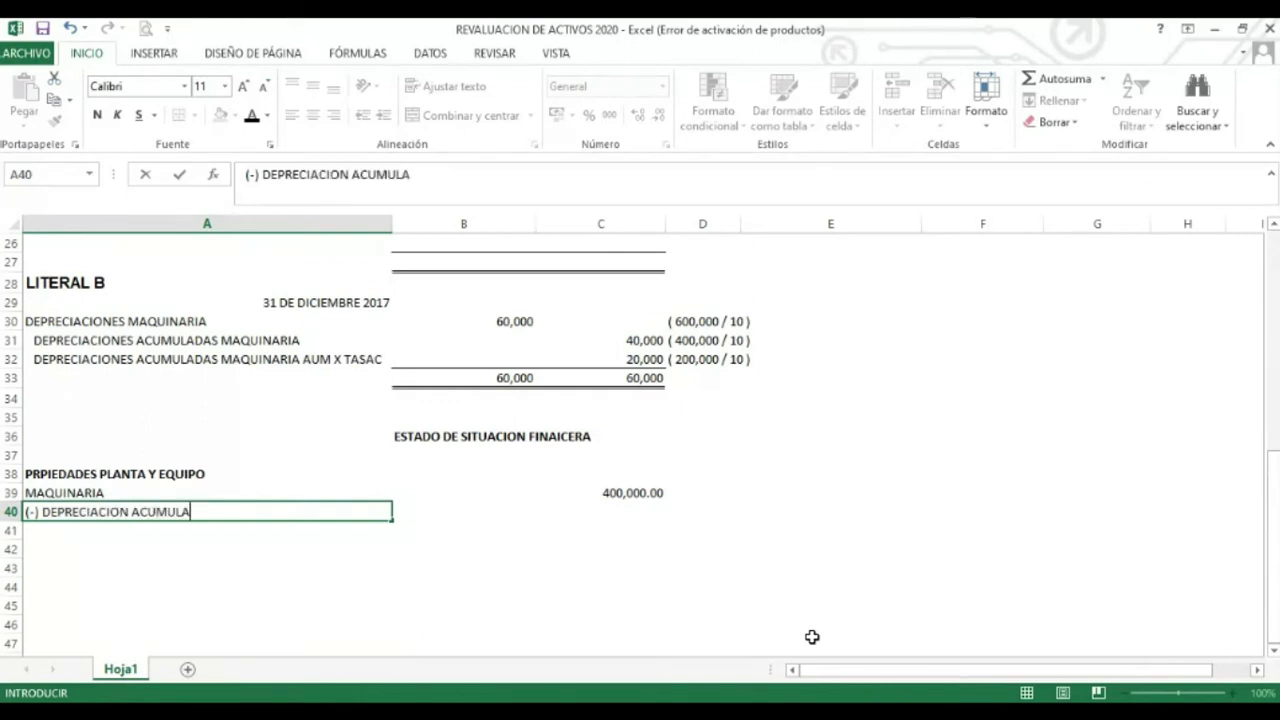
type("DA MAQUINARIA")
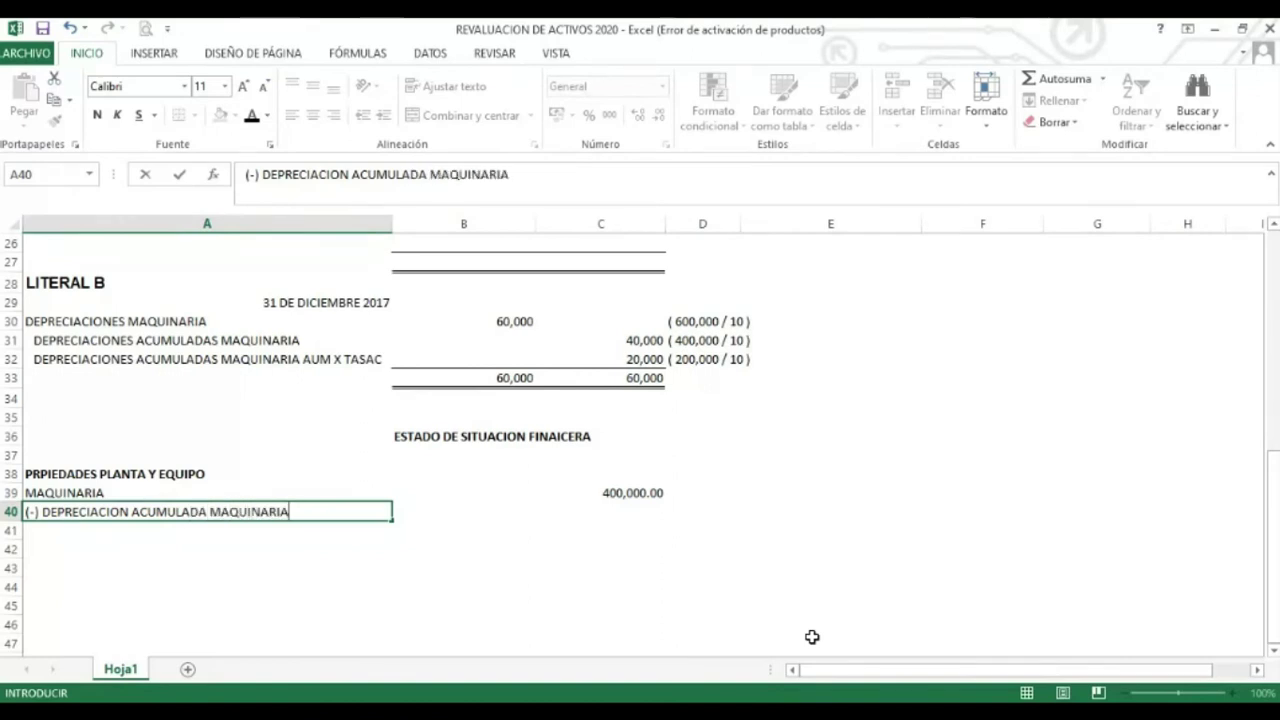
key("Return")
key("Up")
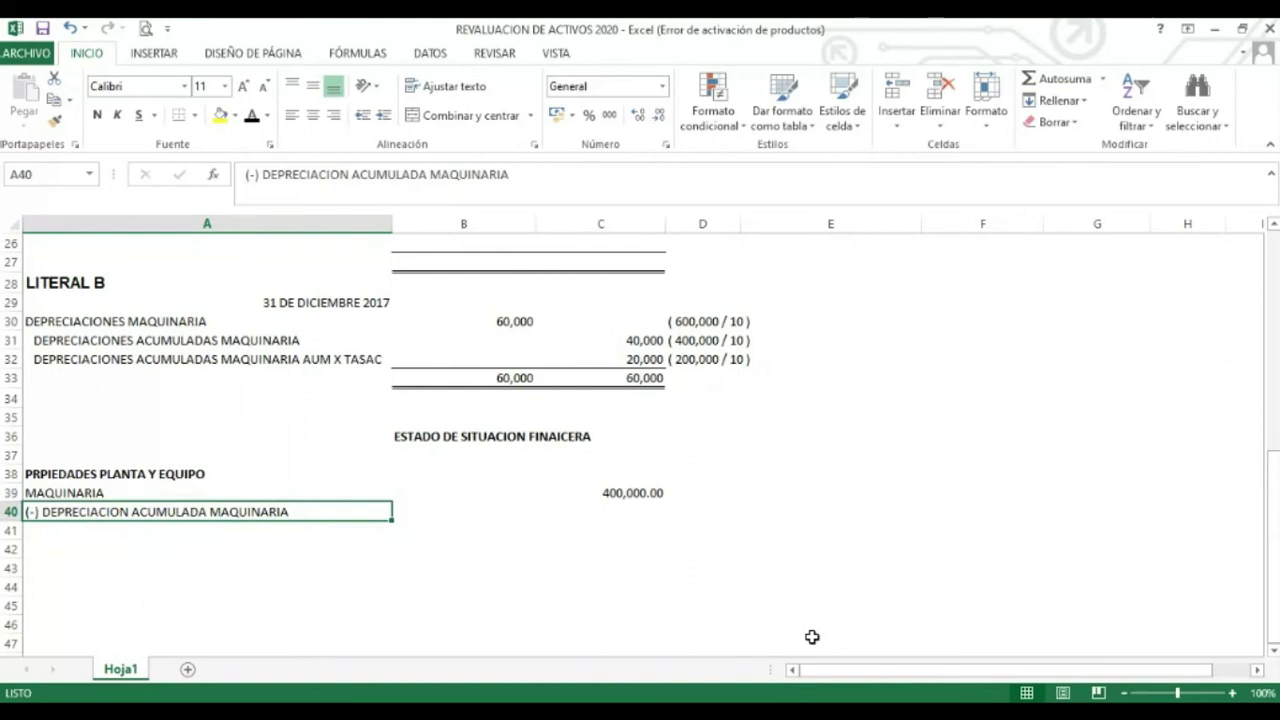
Enlarge the sheet to 130% and enter the date line AL 31 DE DICEMBRE 2017 in B37 under the statement title
key("Right")
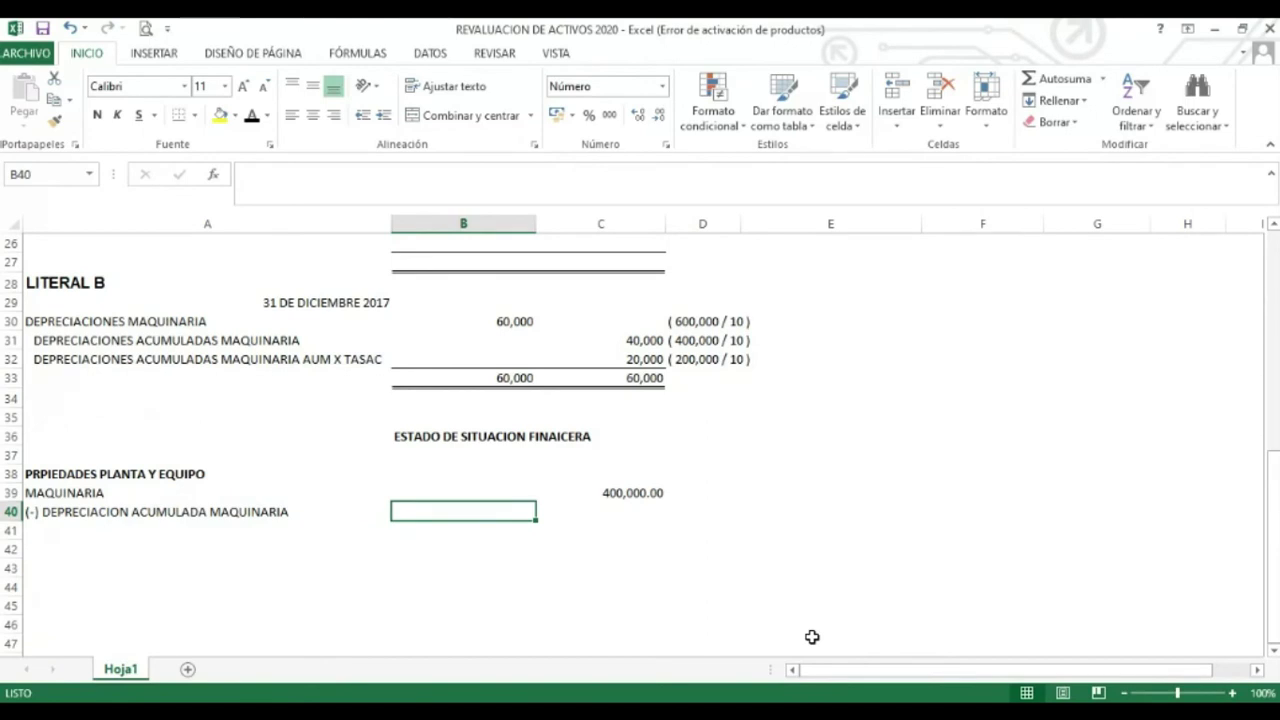
left_click(1231, 692)
left_click(1231, 692)
left_click(1231, 692)
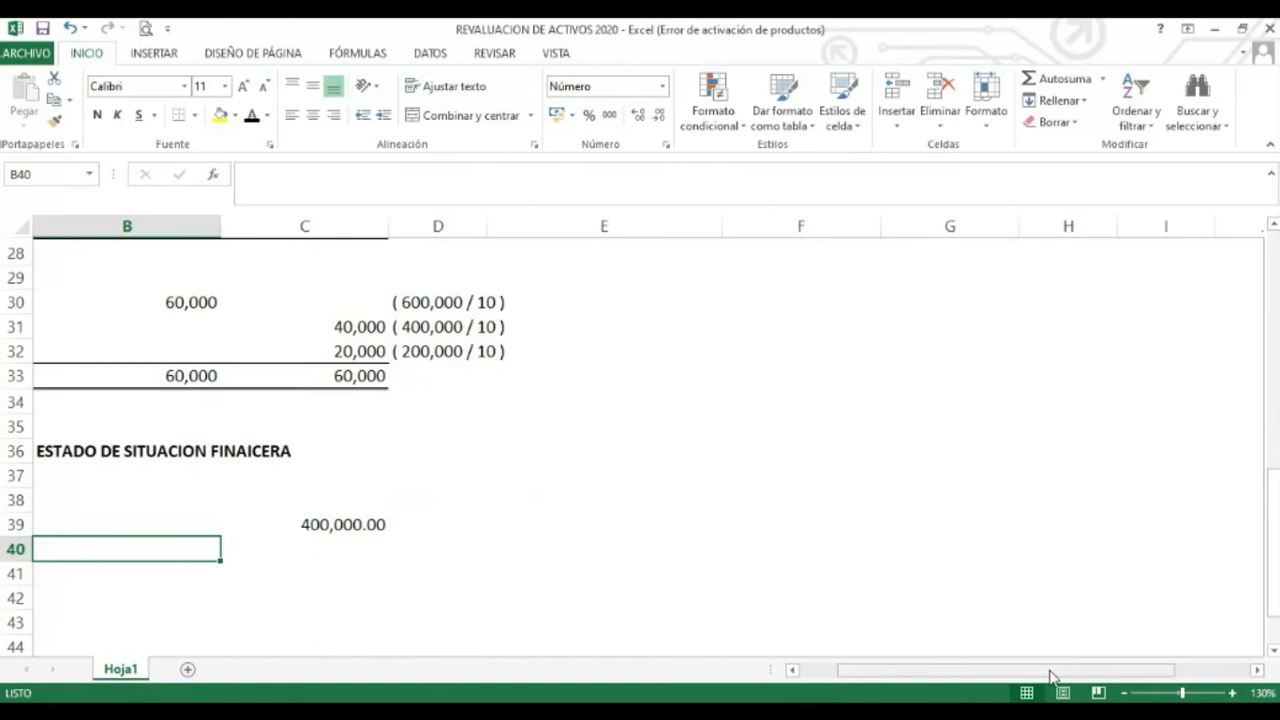
left_click_drag(1050, 676, 1006, 675)
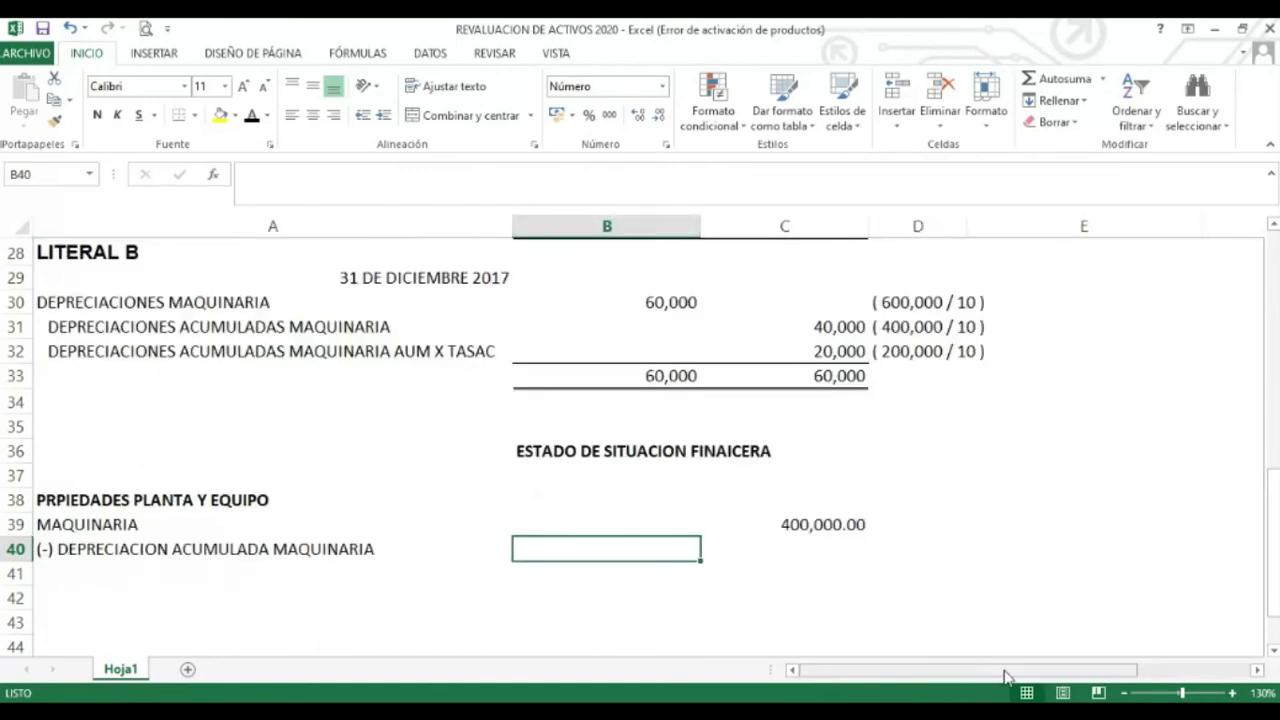
key("Up")
key("Up")
key("Up")
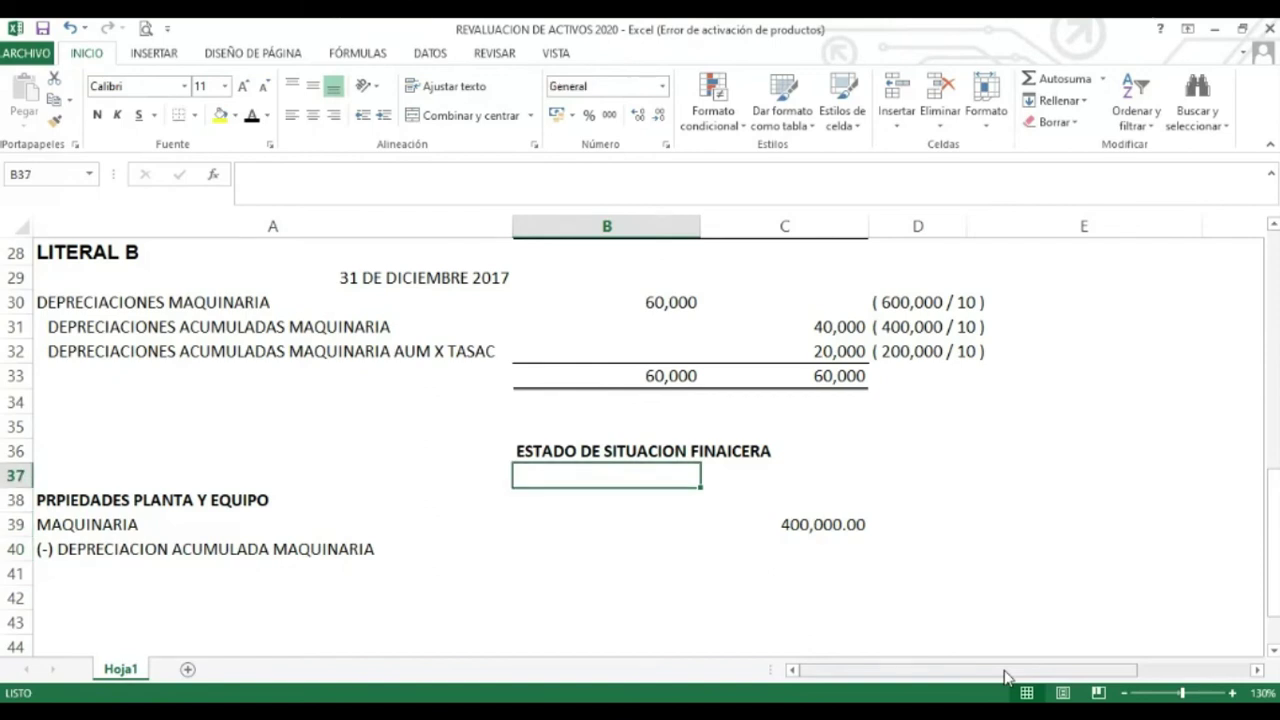
type("A")
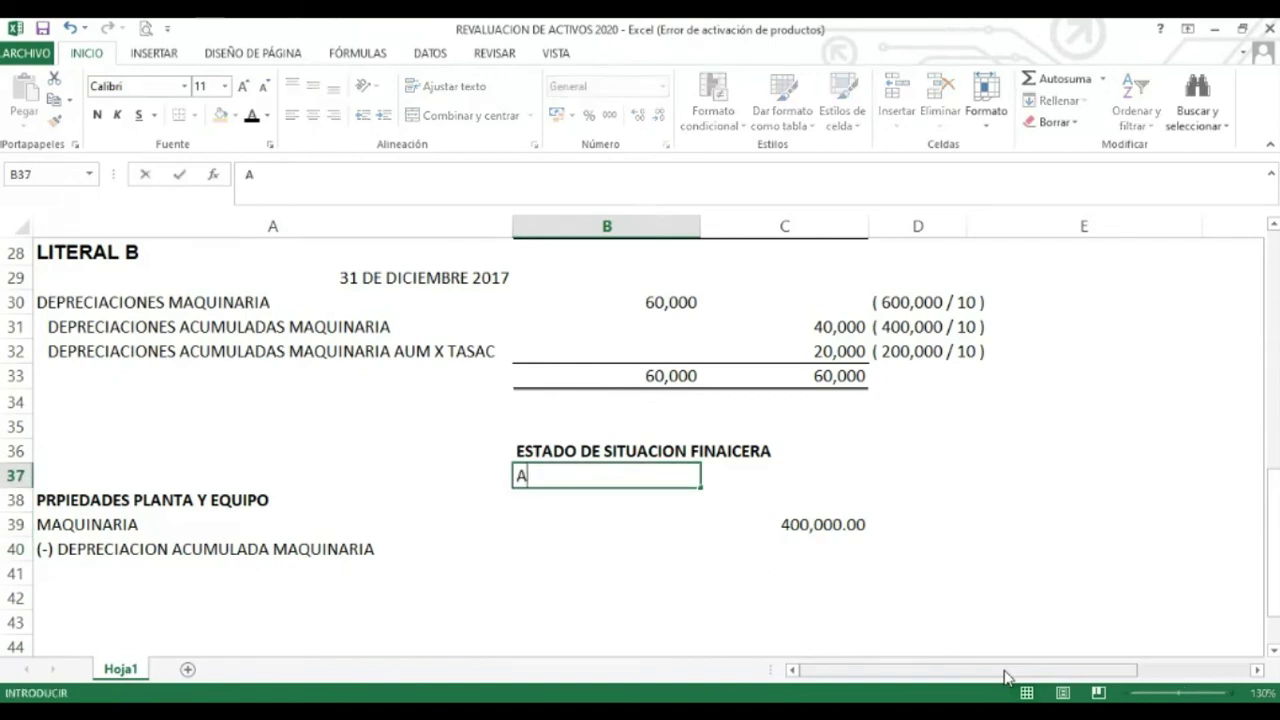
type("L 31 DE D")
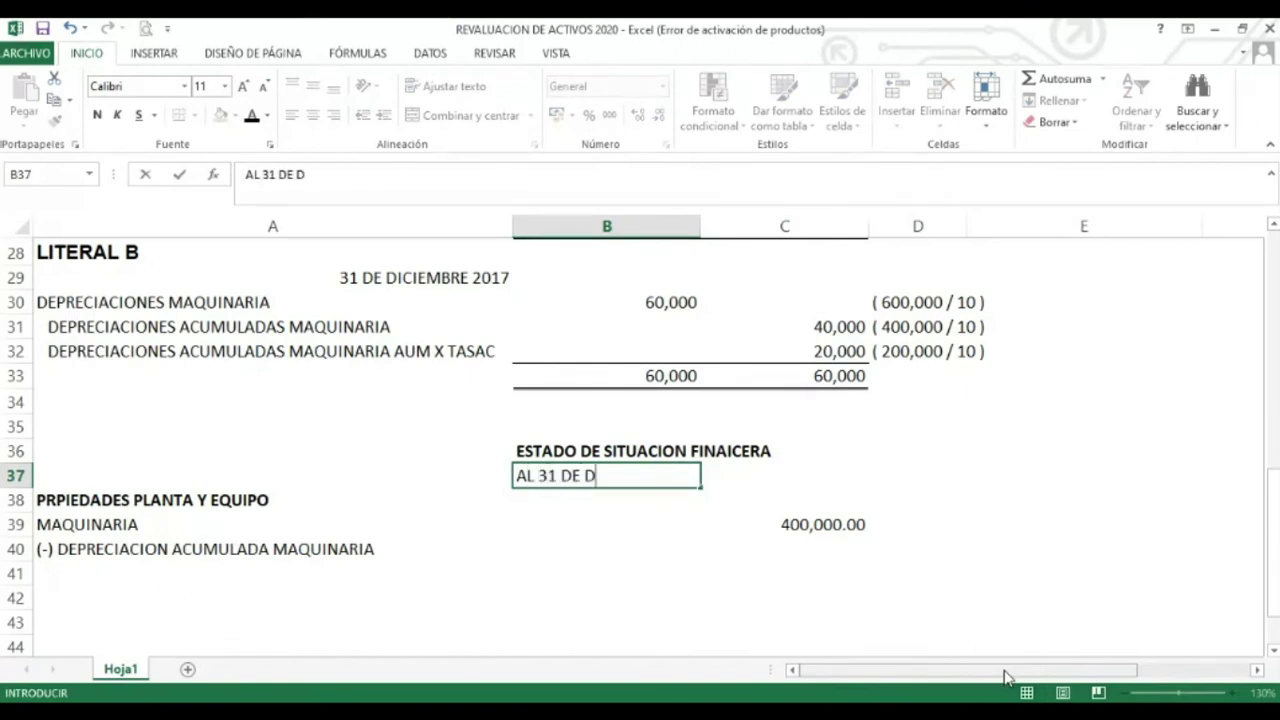
type("ICEMBRE 2017")
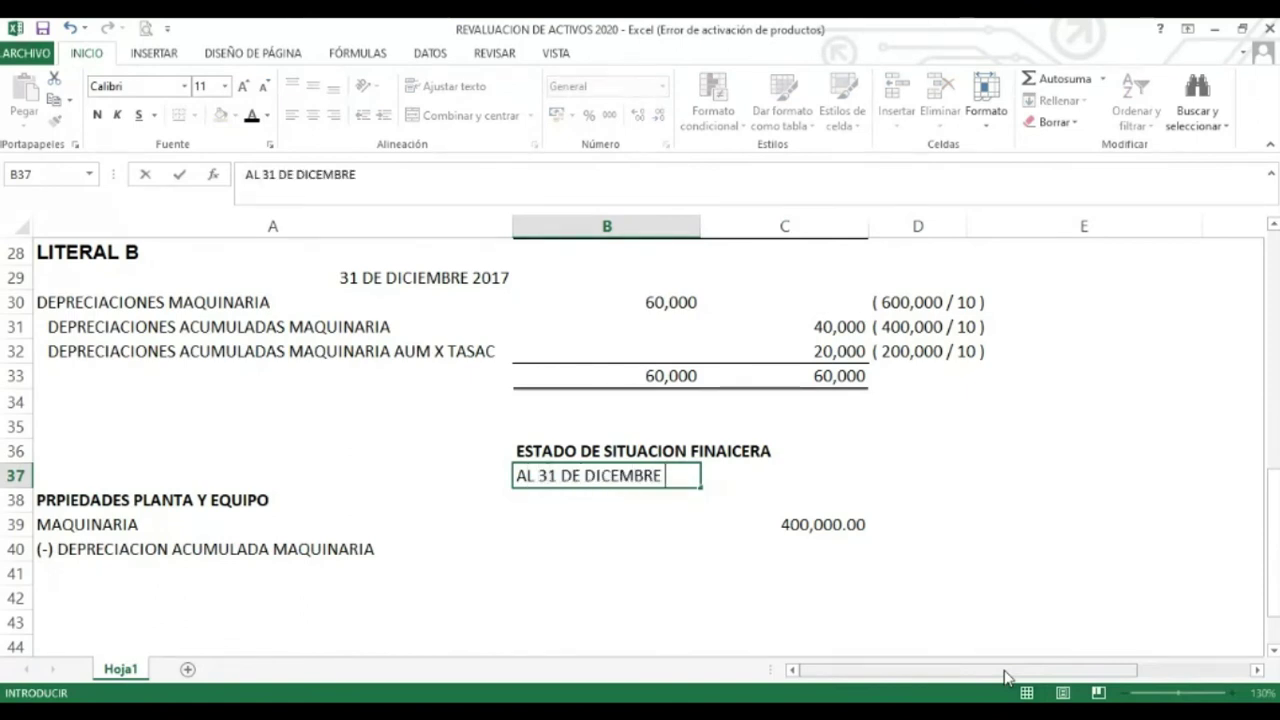
key("Return")
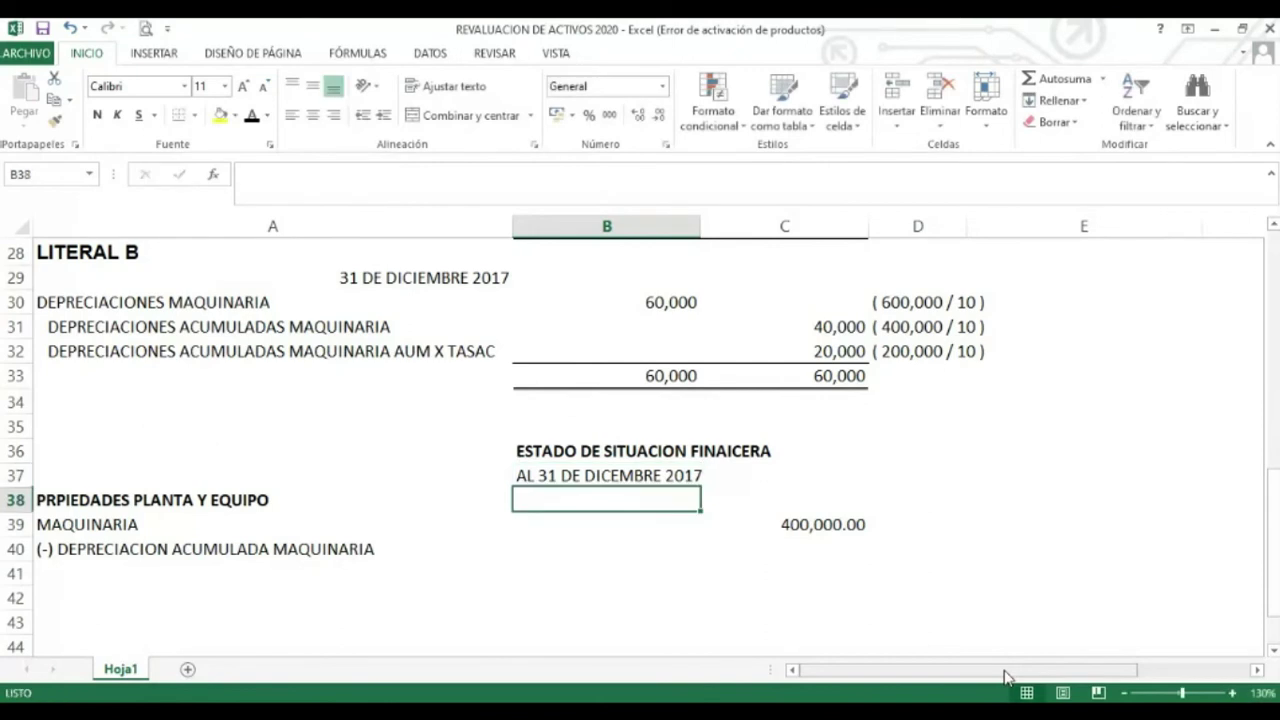
key("Up")
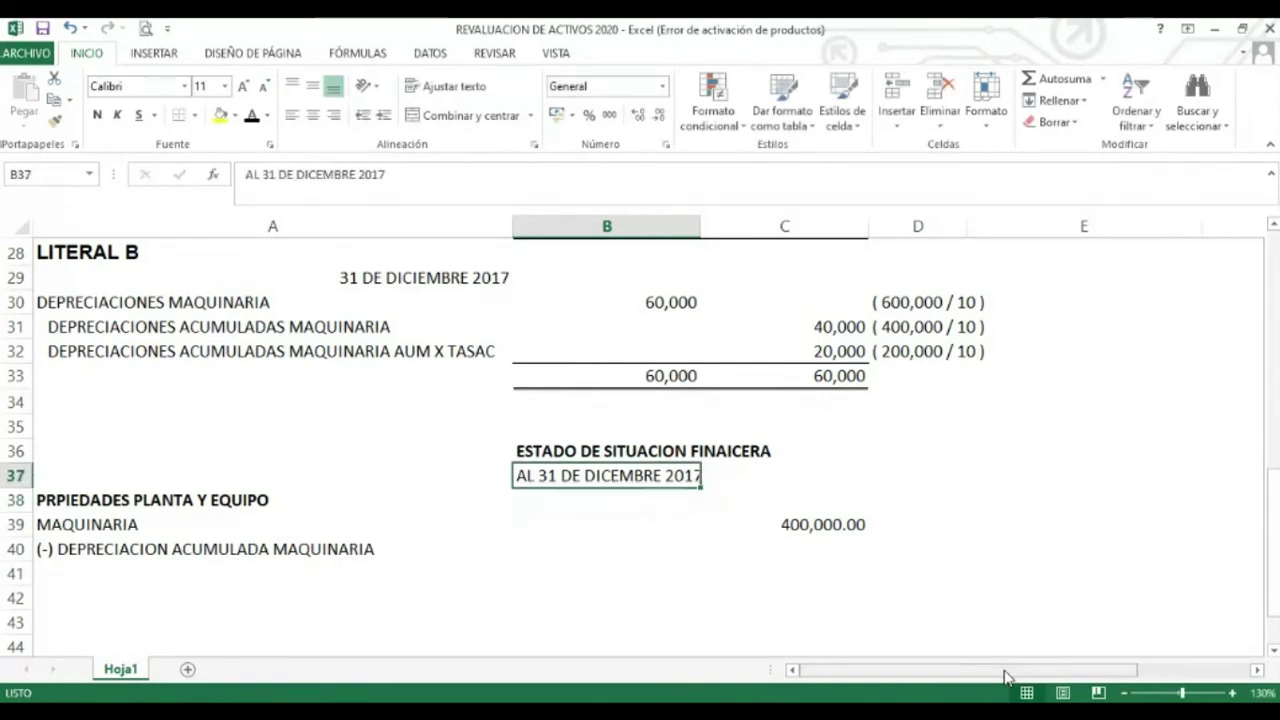
Enter 40000 in B40 as the machinery's accumulated depreciation
key("Down")
key("Down")
key("Down")
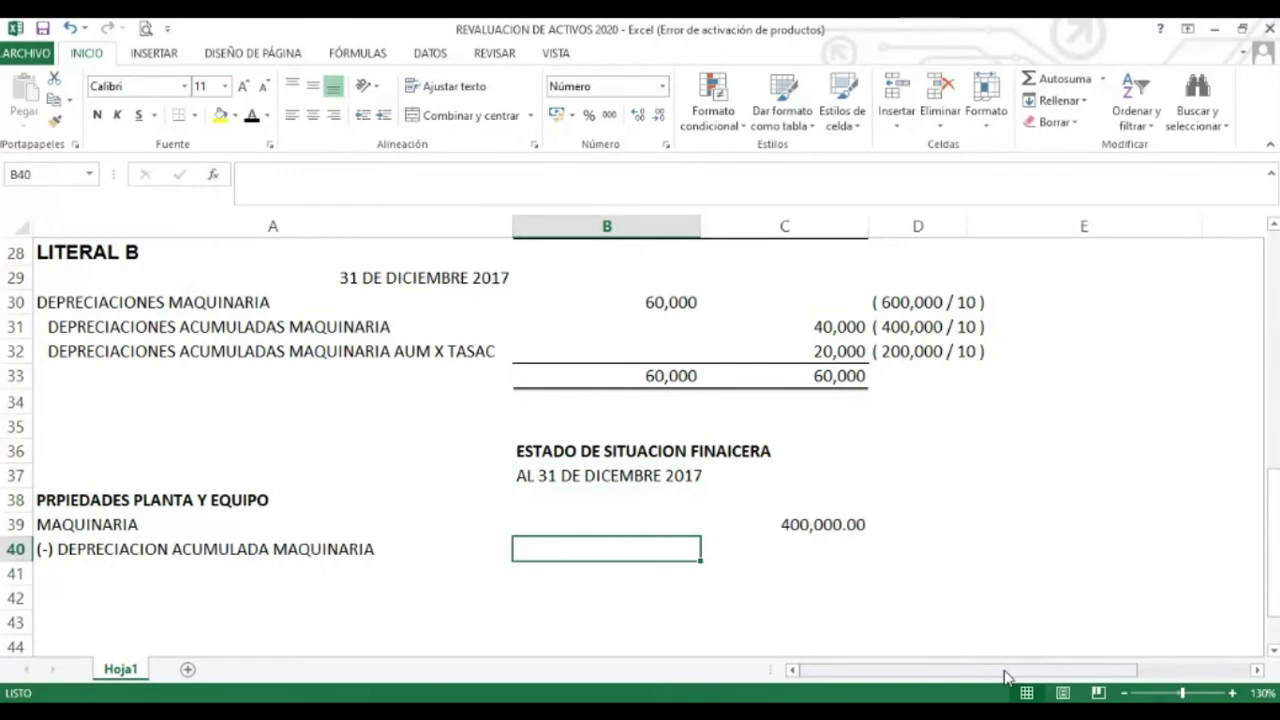
type("40000")
key("Return")
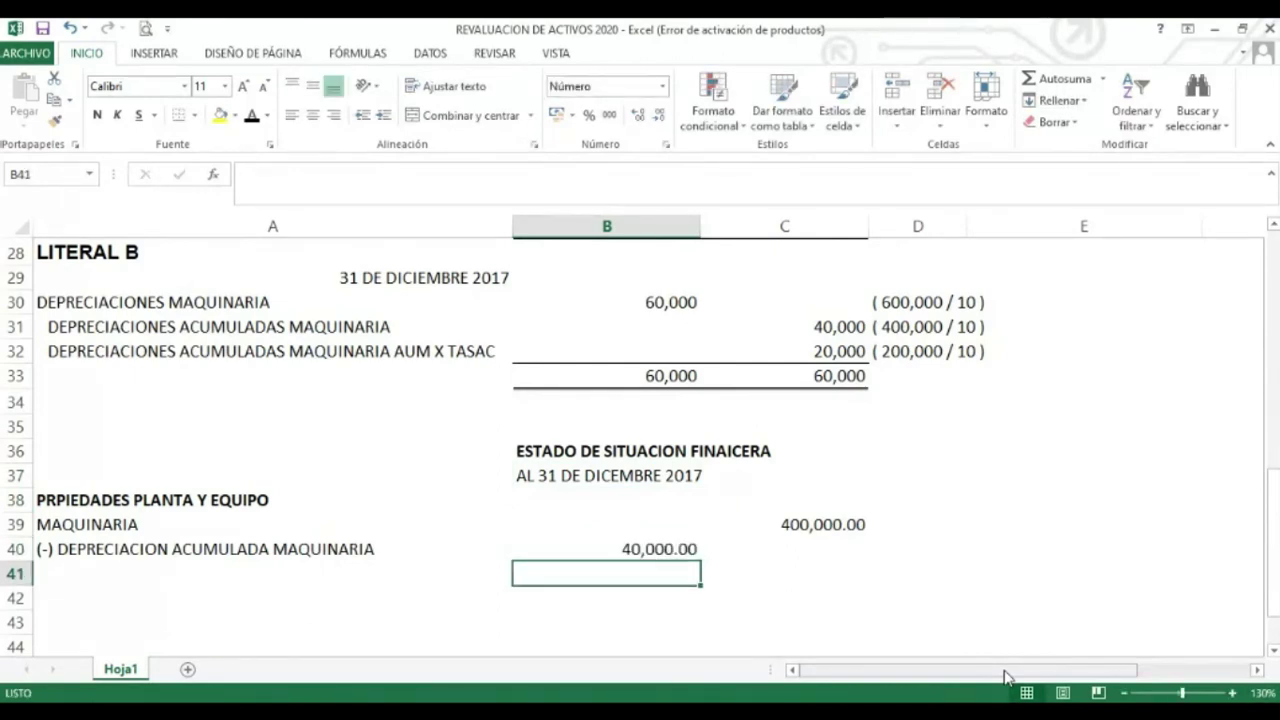
Copy the MAQUINARIA amount from C39 back to B39 and clear C39
key("Up")
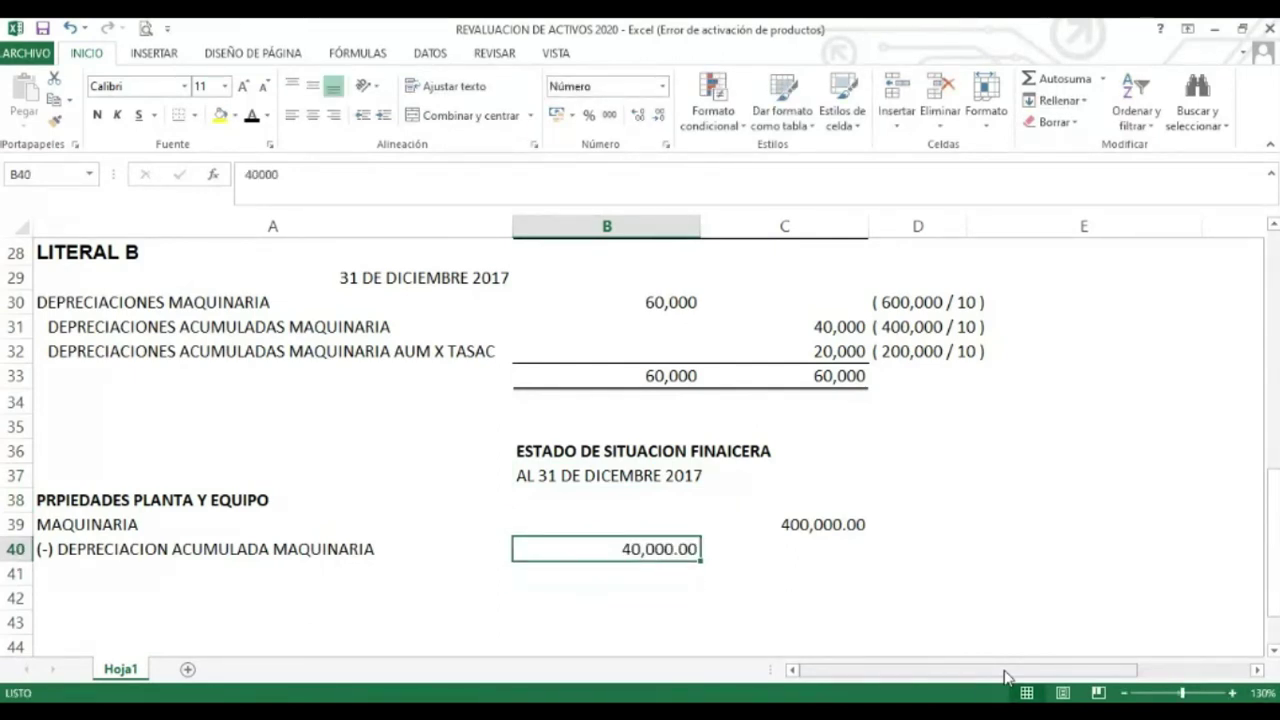
key("Right")
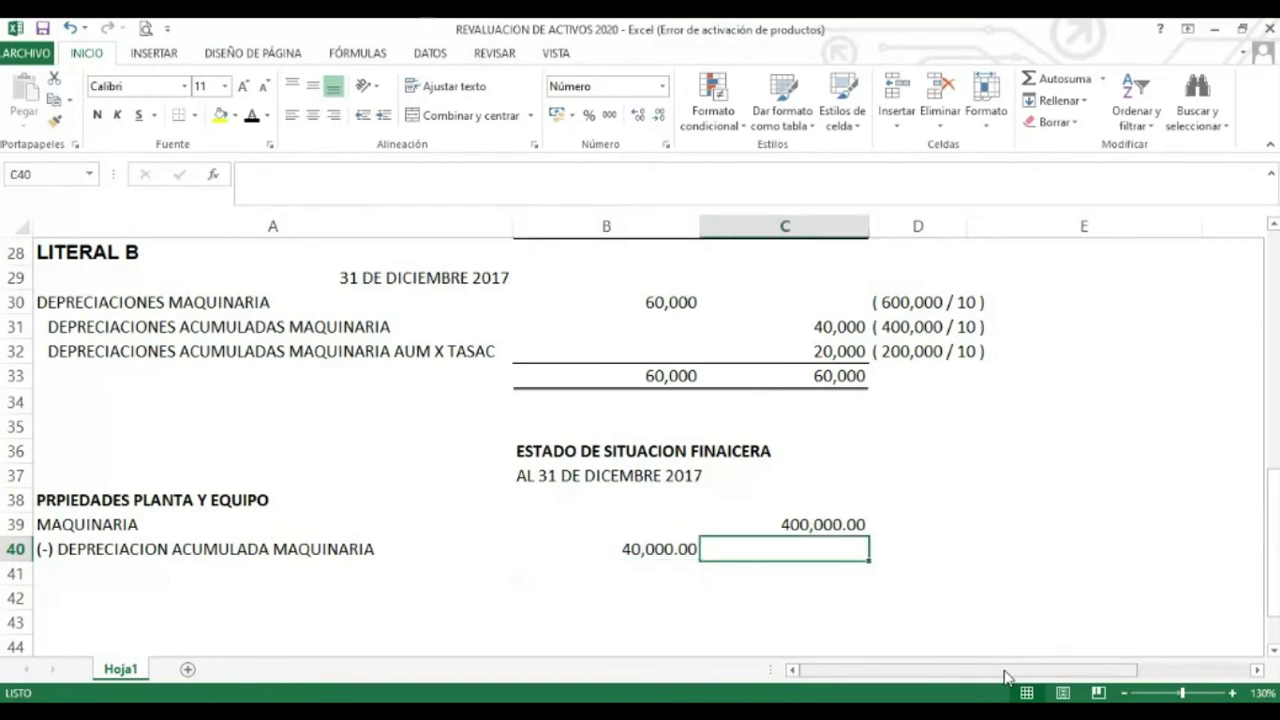
key("Up")
key("ctrl+c")
key("Left")
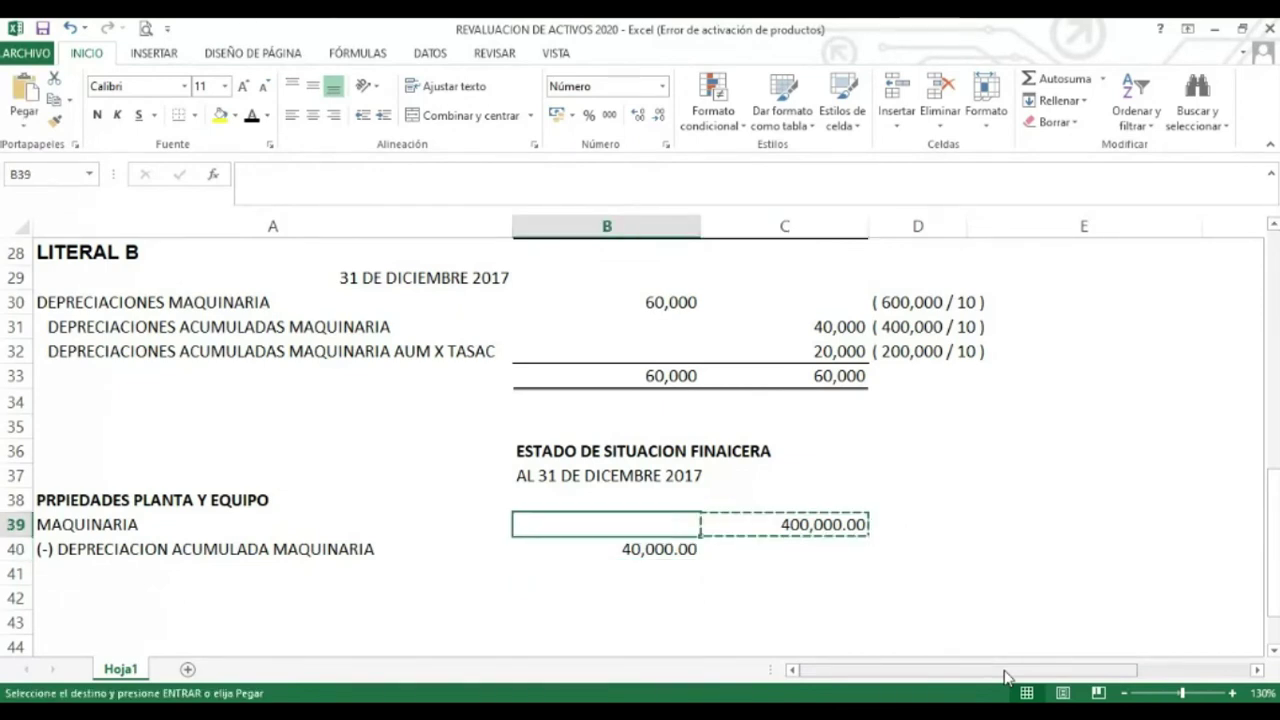
key("Return")
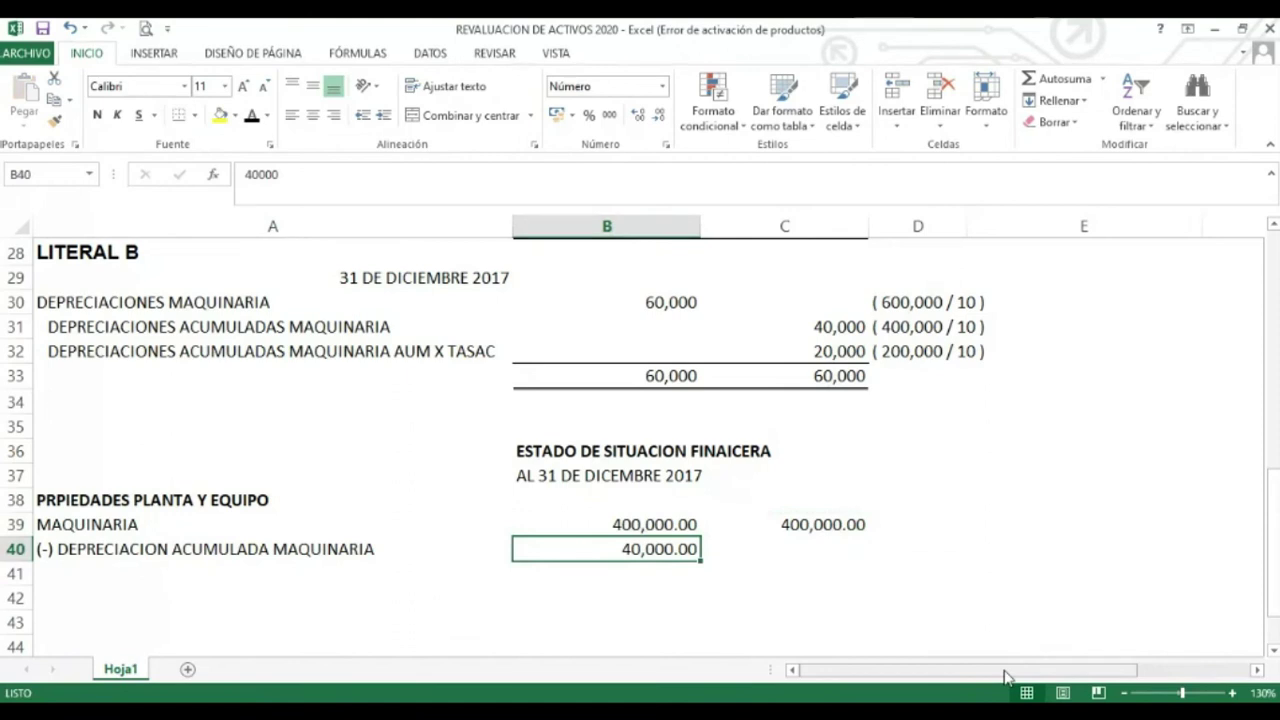
key("Up")
key("Right")
key("Delete")
Calculate the machinery's net value in C40 with the formula +B39-B40
key("Down")
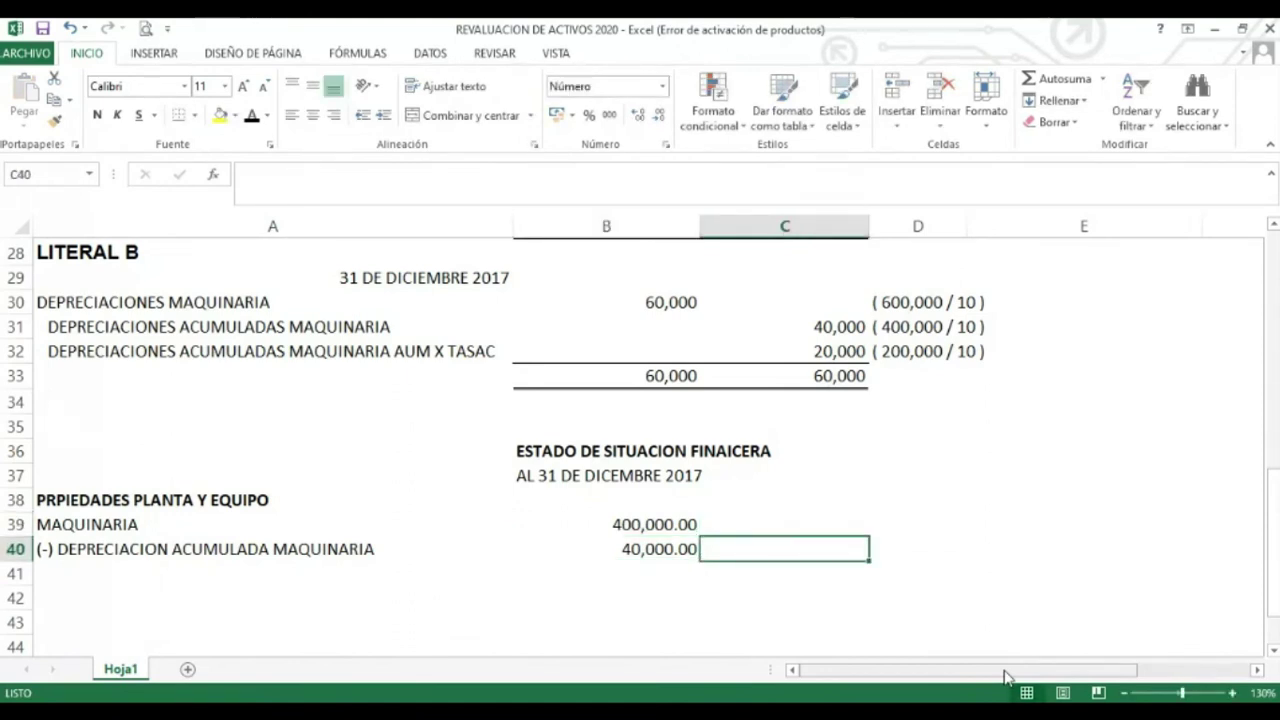
type("+")
key("Up")
key("Left")
type("-")
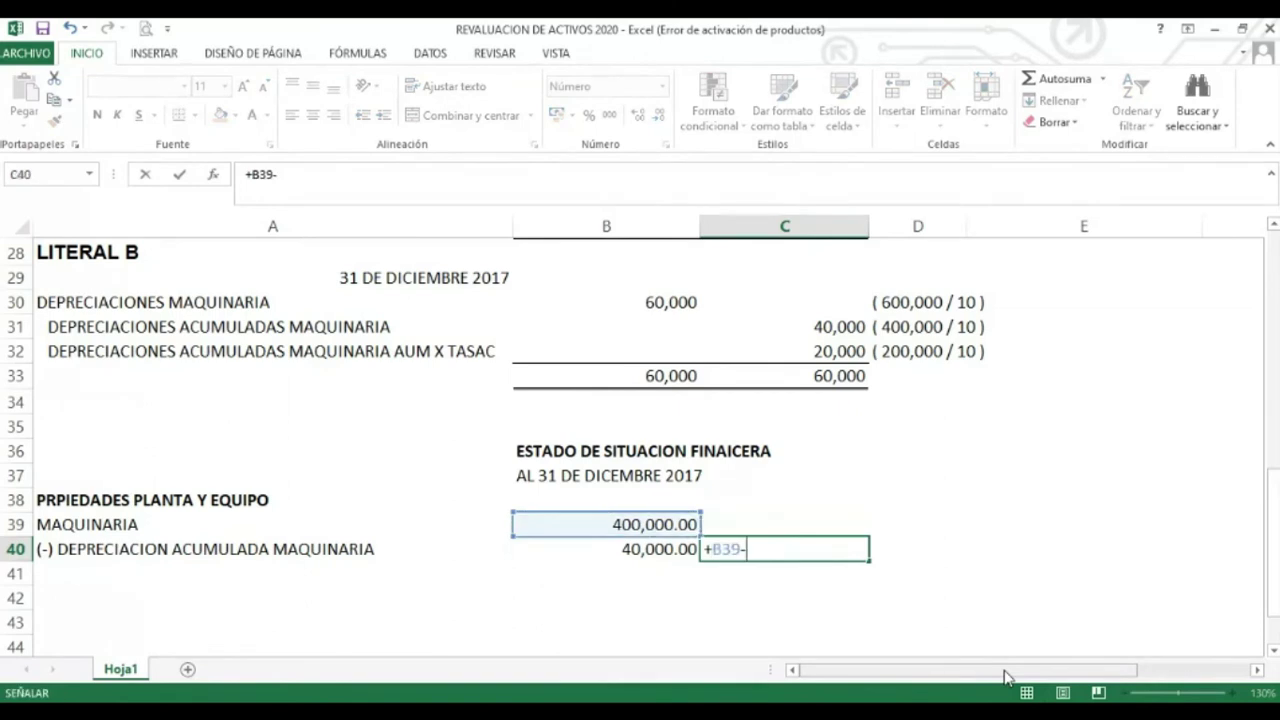
key("Left")
key("Down")
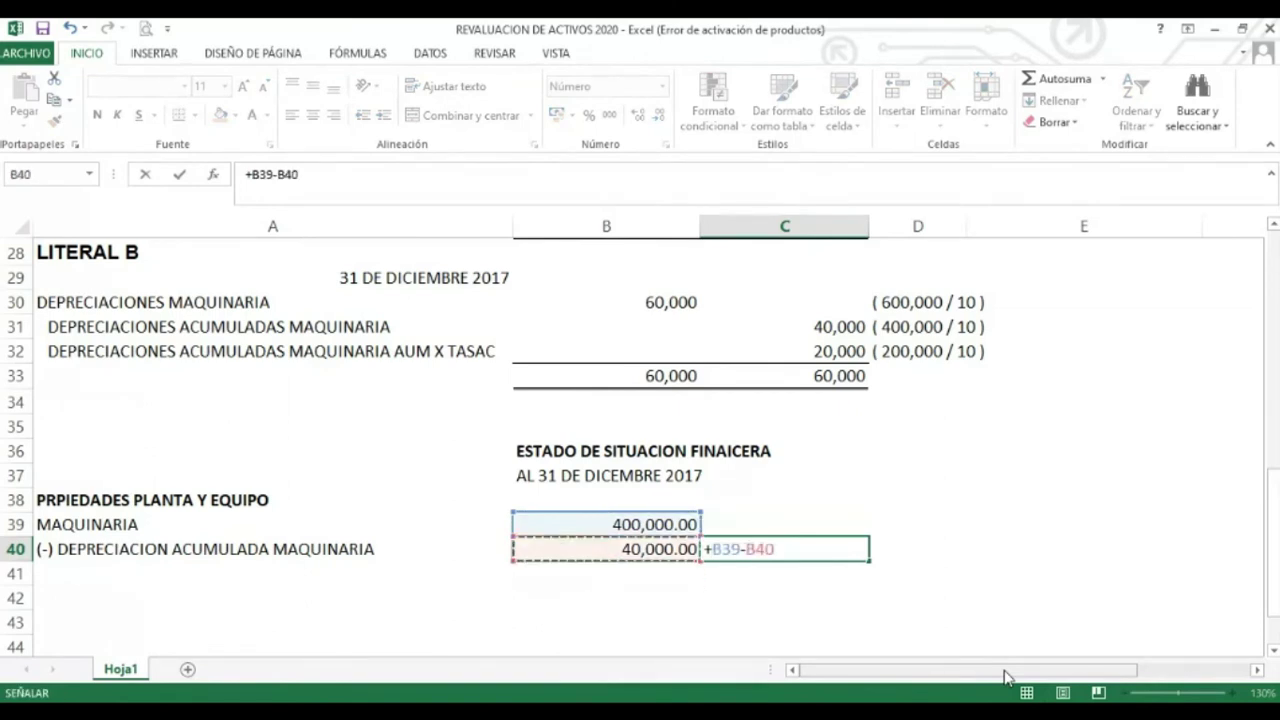
key("Up")
key("Return")
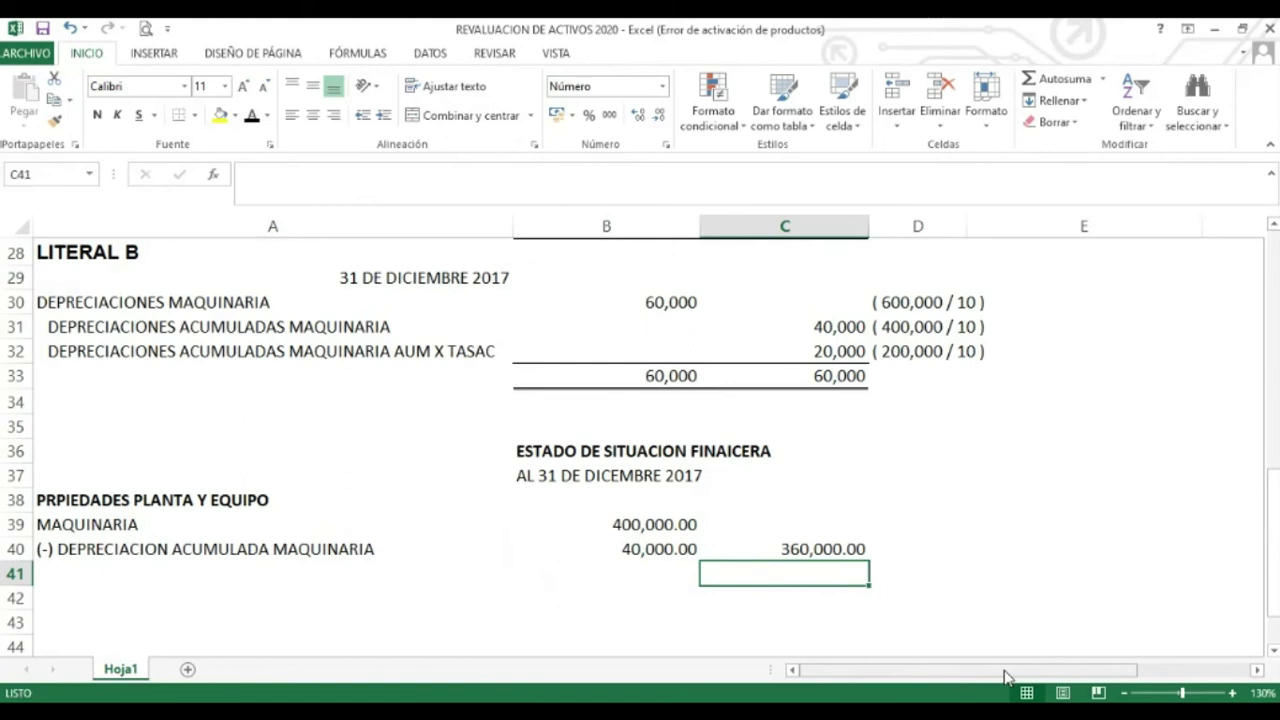
Change the accumulated depreciation amount in B40 to 320000
key("Up")
key("Left")
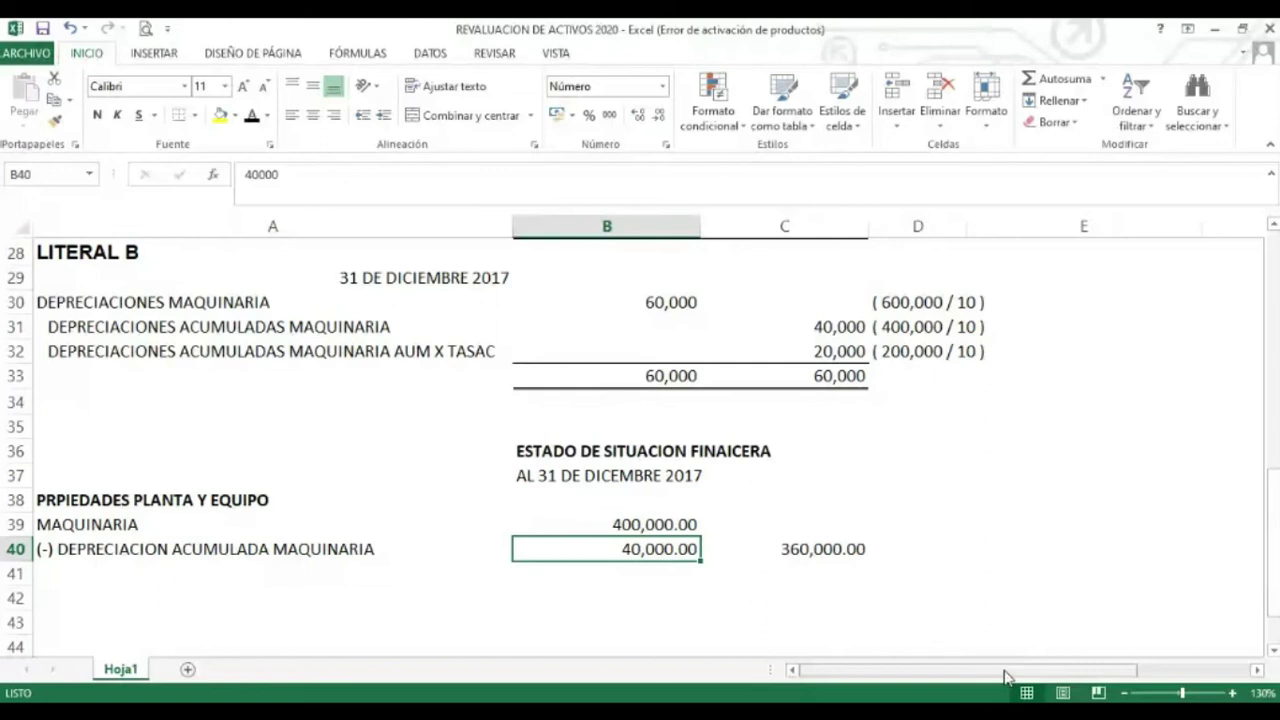
type("320000")
key("Tab")
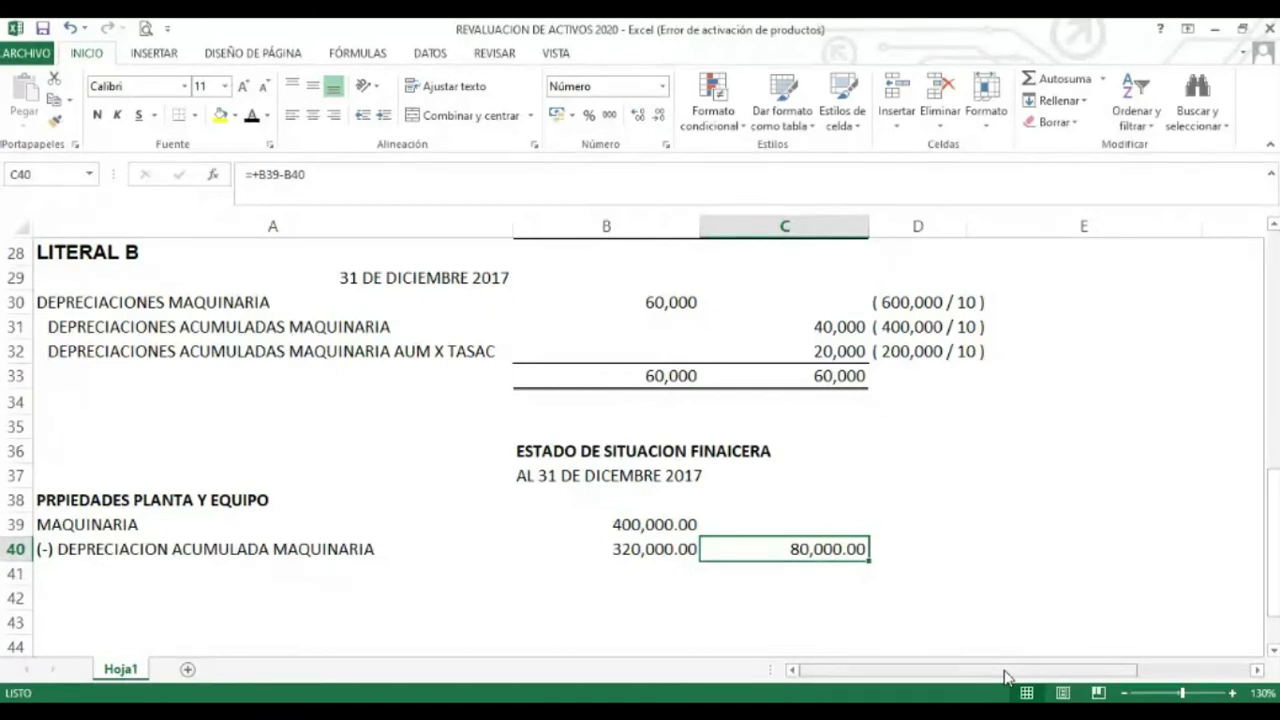
Begin a formula in B40 that references the accumulated depreciation in F6 of the machinery table
key("Left")
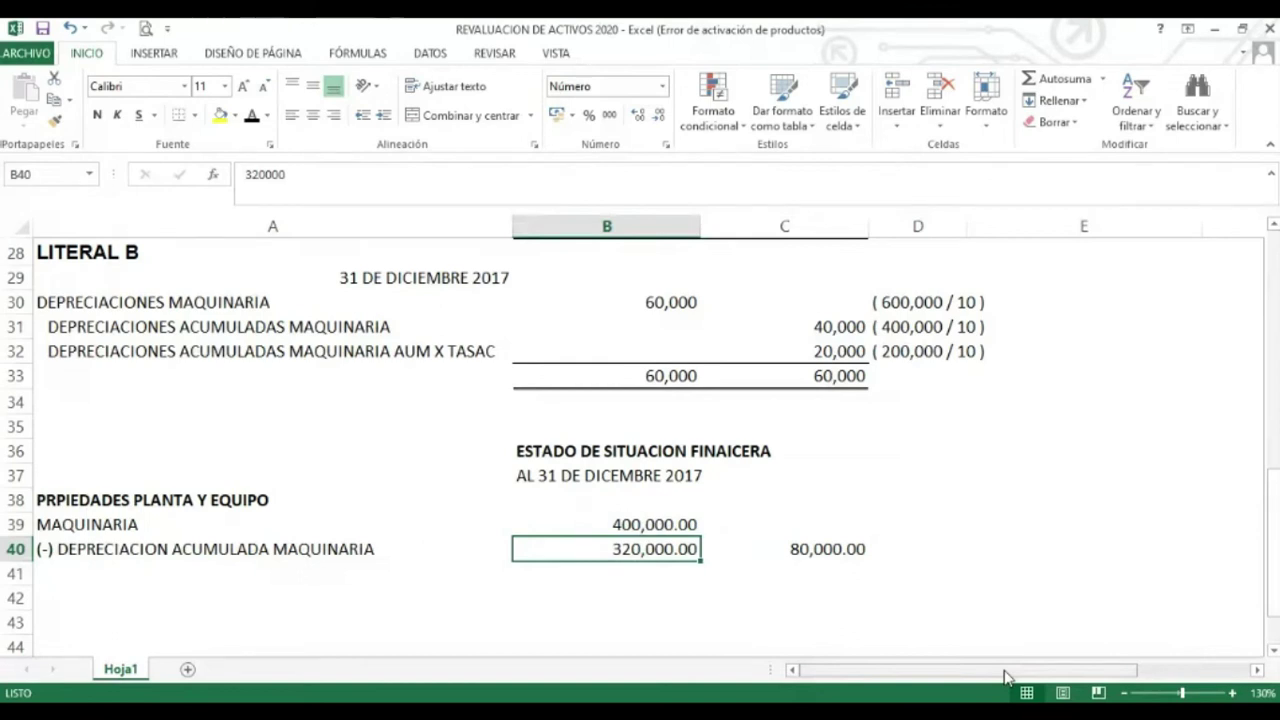
type("+")
key("Up")
key("Up")
key("Up")
key("Up")
key("Up")
key("Up")
key("Up")
key("Up")
key("Up")
key("Up")
key("Up")
key("Up")
key("Up")
key("Up")
key("Up")
key("Up")
key("Up")
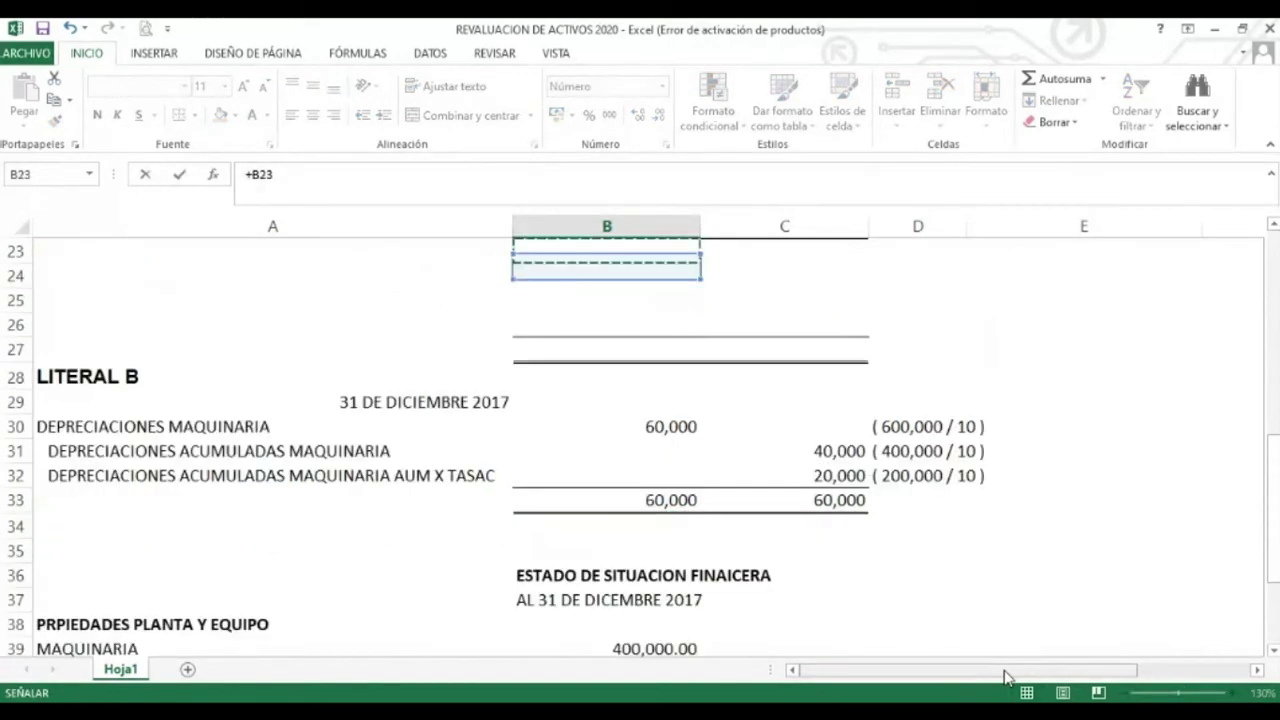
key("Up")
key("Up")
key("Up")
key("Up")
key("Up")
key("Up")
key("Up")
key("Up")
key("Up")
key("Up")
key("Up")
key("Up")
key("Up")
key("Up")
key("Up")
key("Up")
key("Up")
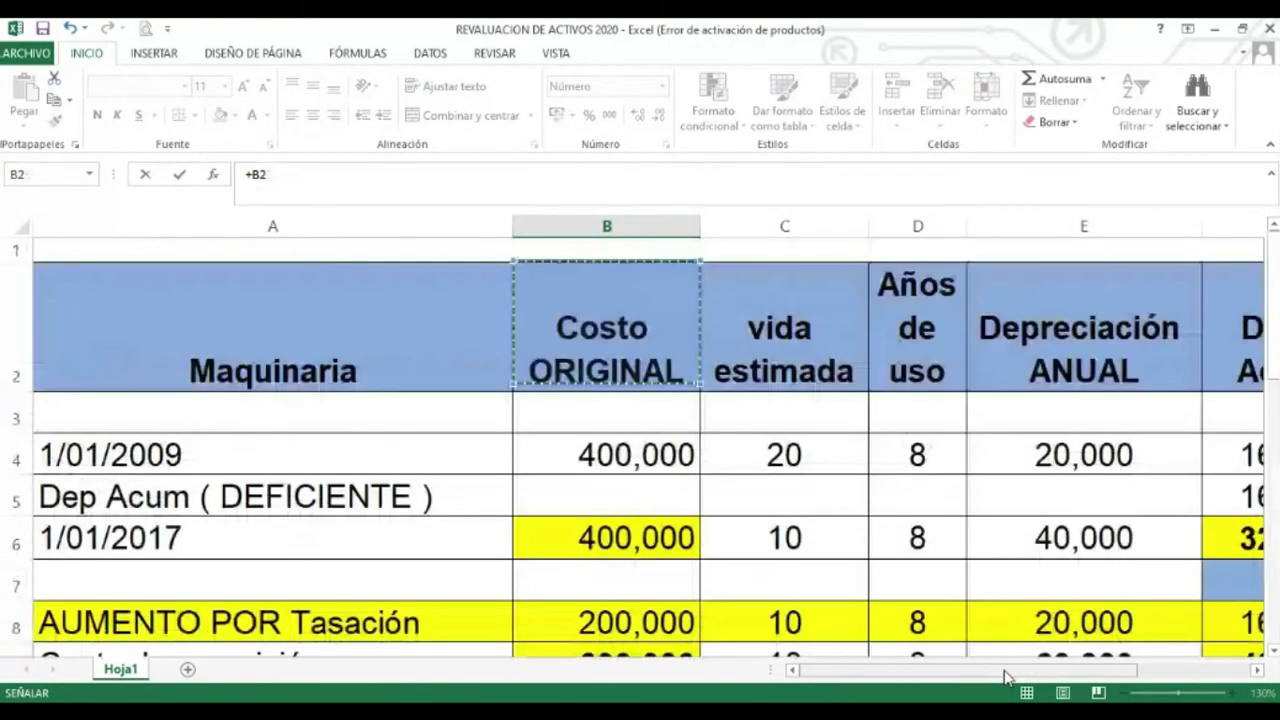
key("Right")
key("Right")
key("Right")
key("Right")
key("Right")
key("Left")
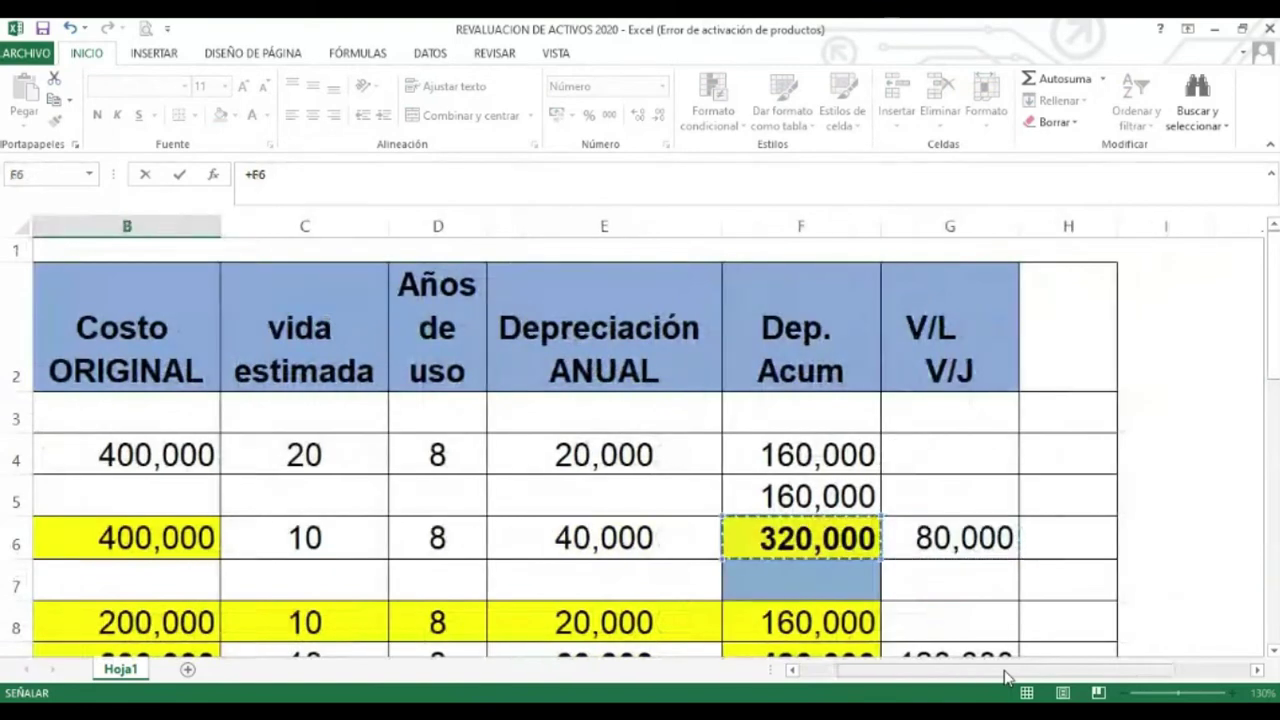
Complete the accumulated depreciation formula in B40 as +F6+C31, adding the DEPRECIACIONES ACUMULADAS MAQUINARIA amount from the 31 December 2017 entry
type("+")
key("Down")
key("Down")
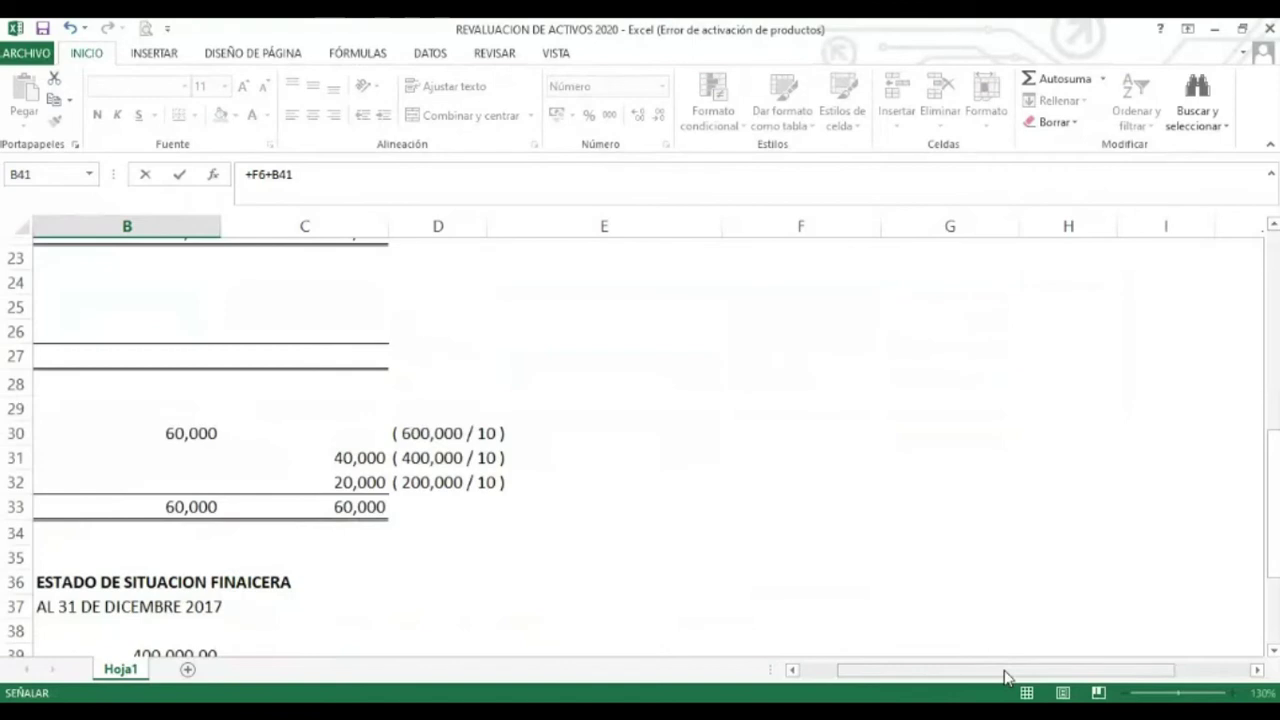
key("Up")
key("Up")
key("Up")
key("Up")
key("Up")
key("Up")
key("Up")
key("Up")
key("Up")
key("Up")
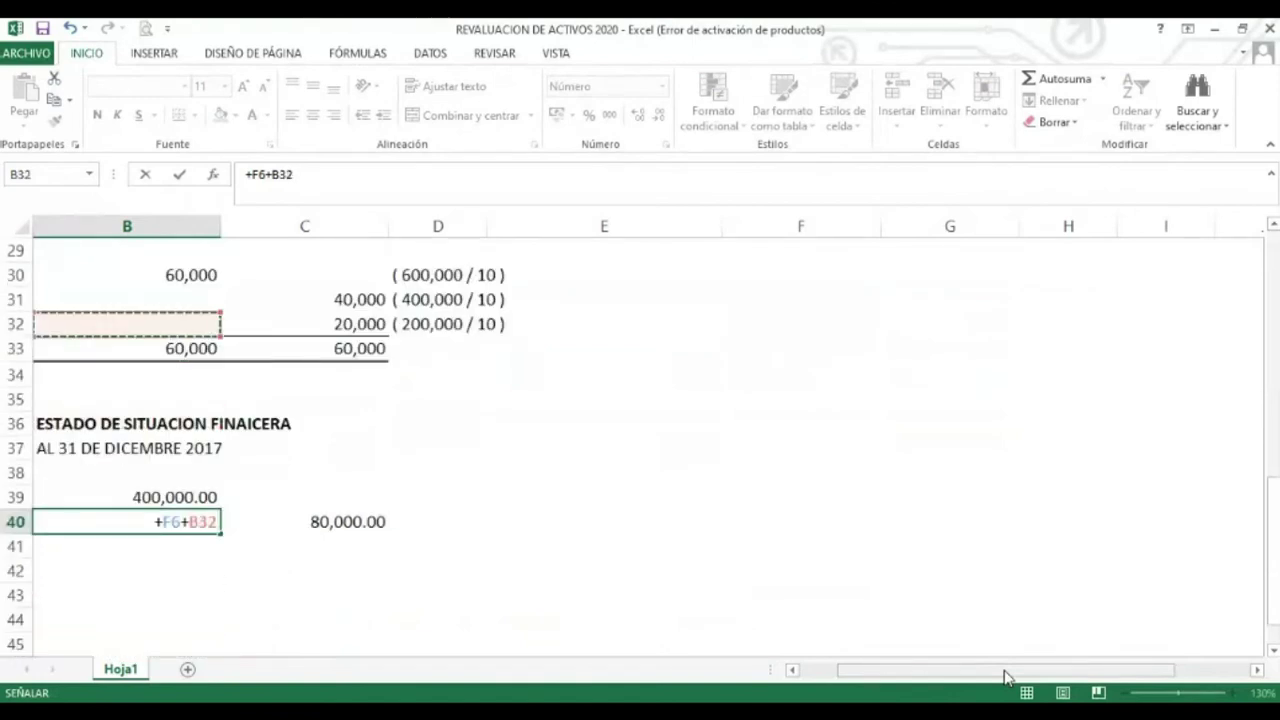
key("Left")
key("Up")
key("Up")
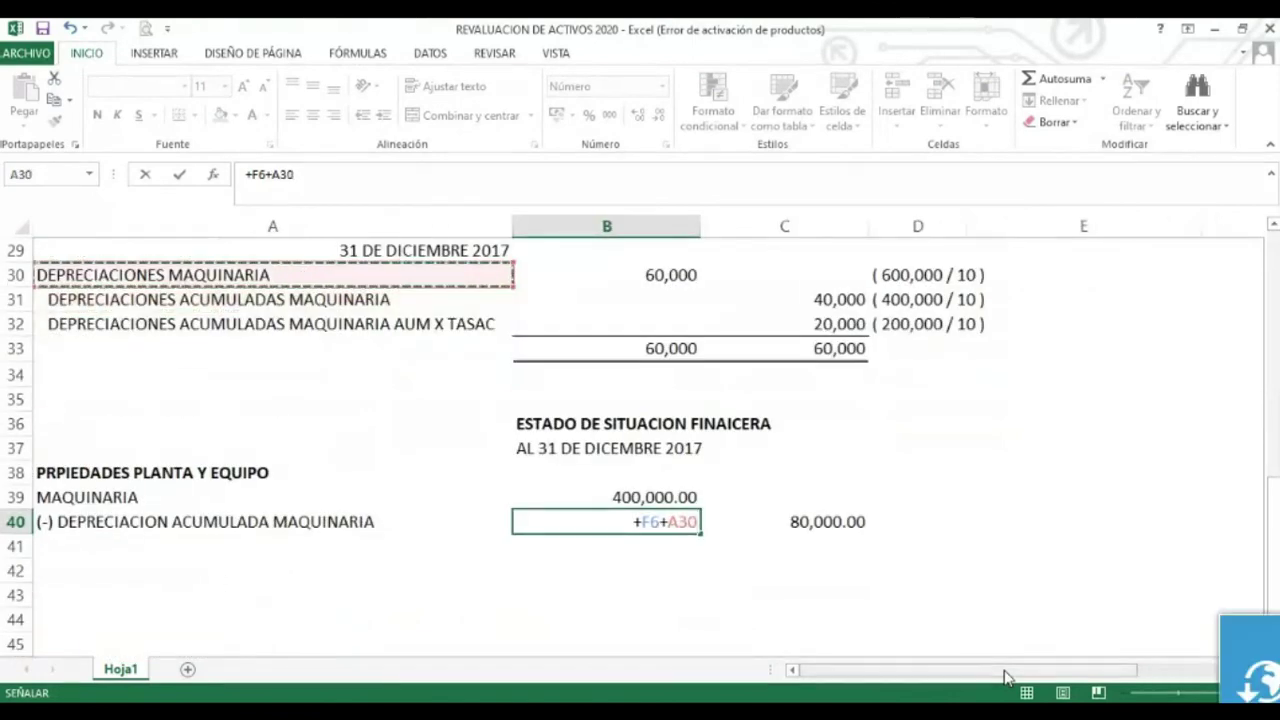
key("Down")
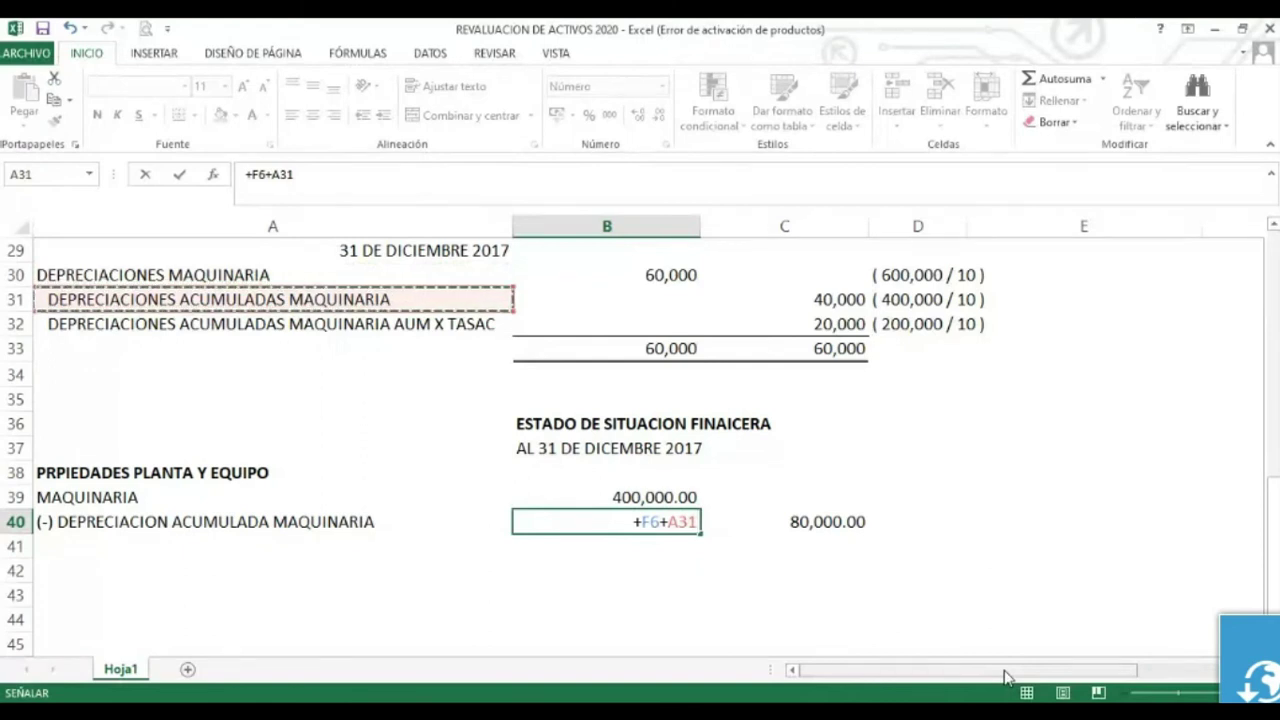
key("Right")
key("Right")
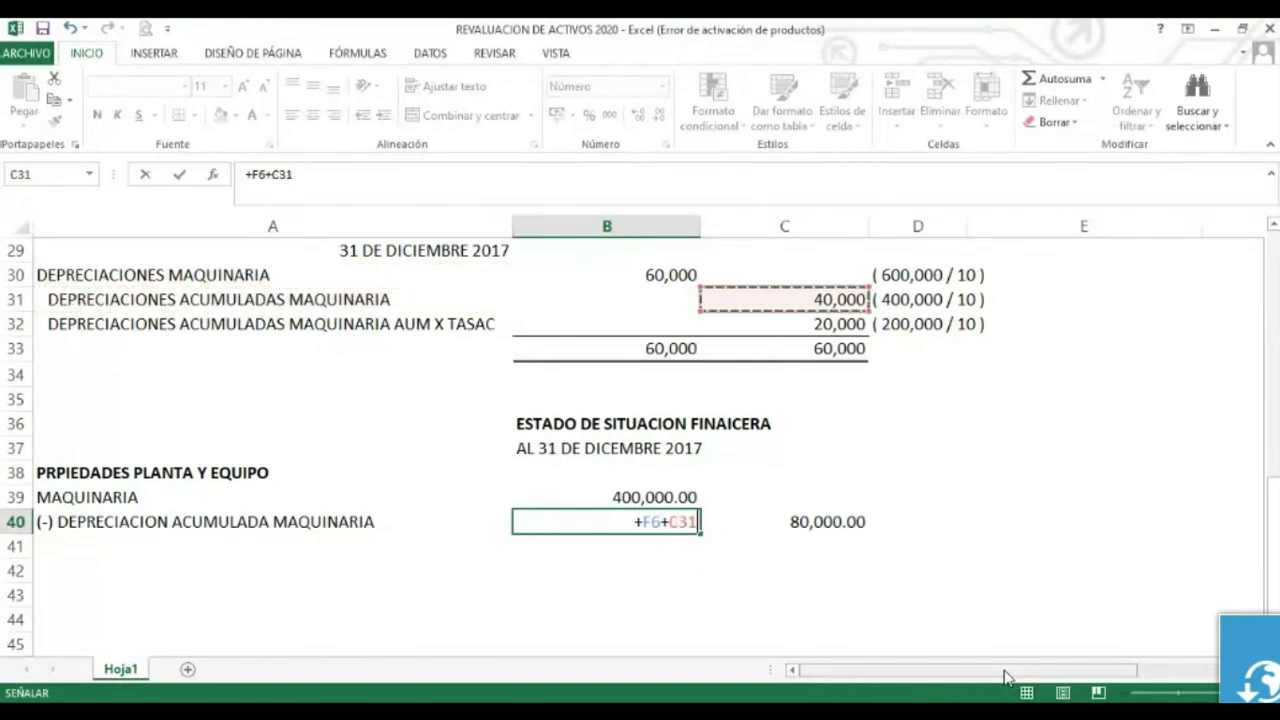
key("Return")
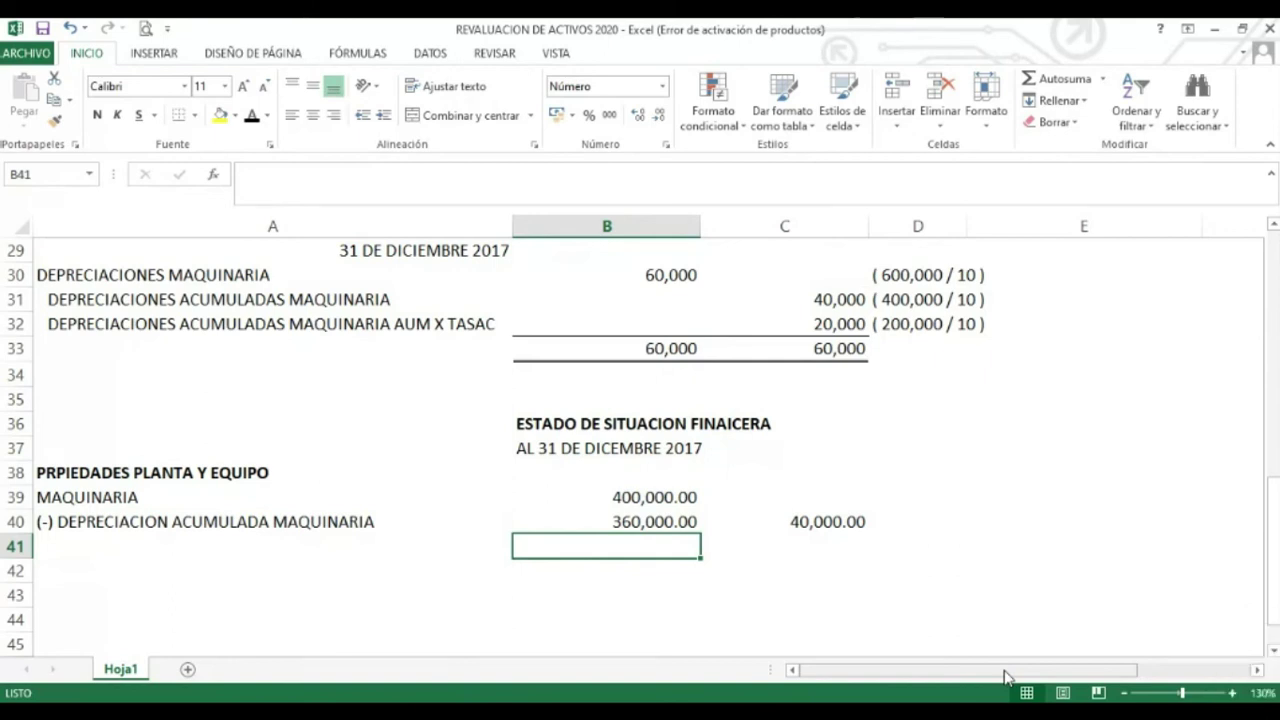
Highlight the 1/01/2017 date cell A6 of the machinery table with yellow fill
key("Up")
key("Up")
key("Up")
key("Up")
key("Up")
key("Up")
key("Up")
key("Up")
key("Up")
key("Up")
key("Up")
key("Up")
key("Up")
key("Up")
key("Up")
key("Up")
key("Up")
key("Up")
key("Up")
key("Up")
key("Up")
key("Up")
key("Up")
key("Up")
key("Up")
key("Up")
key("Up")
key("Up")
key("Up")
key("Up")
key("Up")
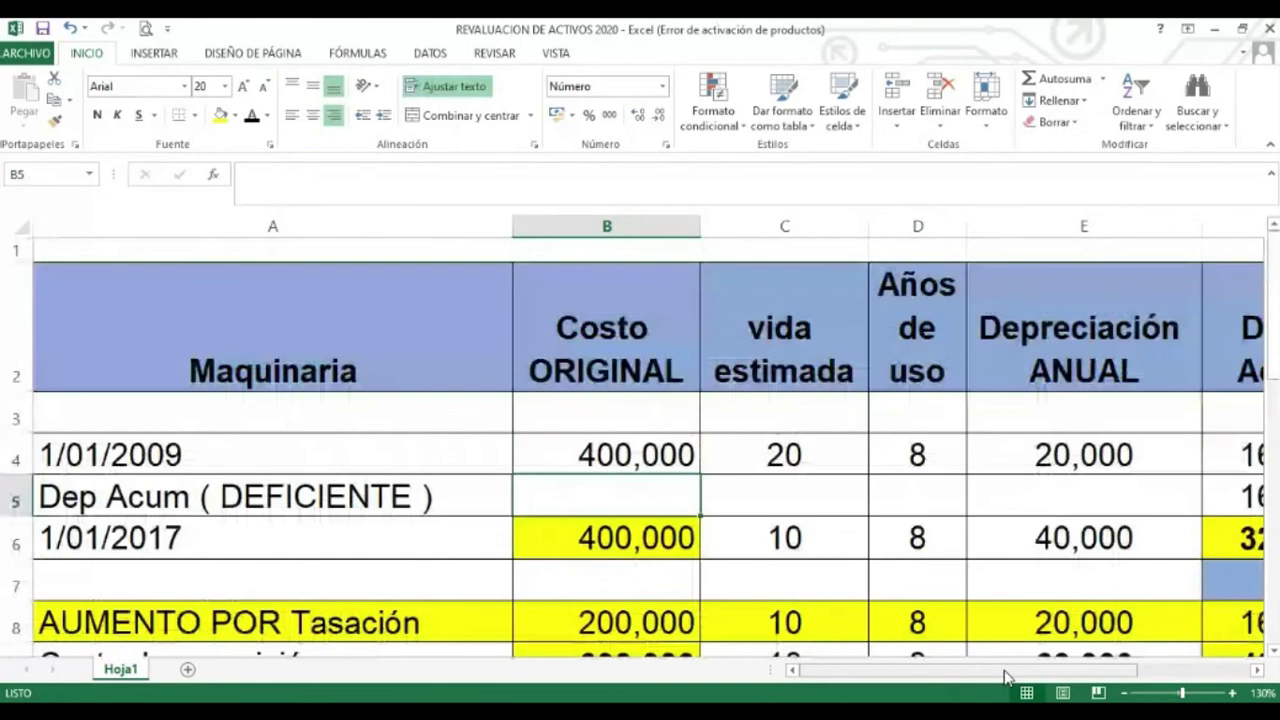
key("Up")
key("Down")
key("Down")
key("Left")
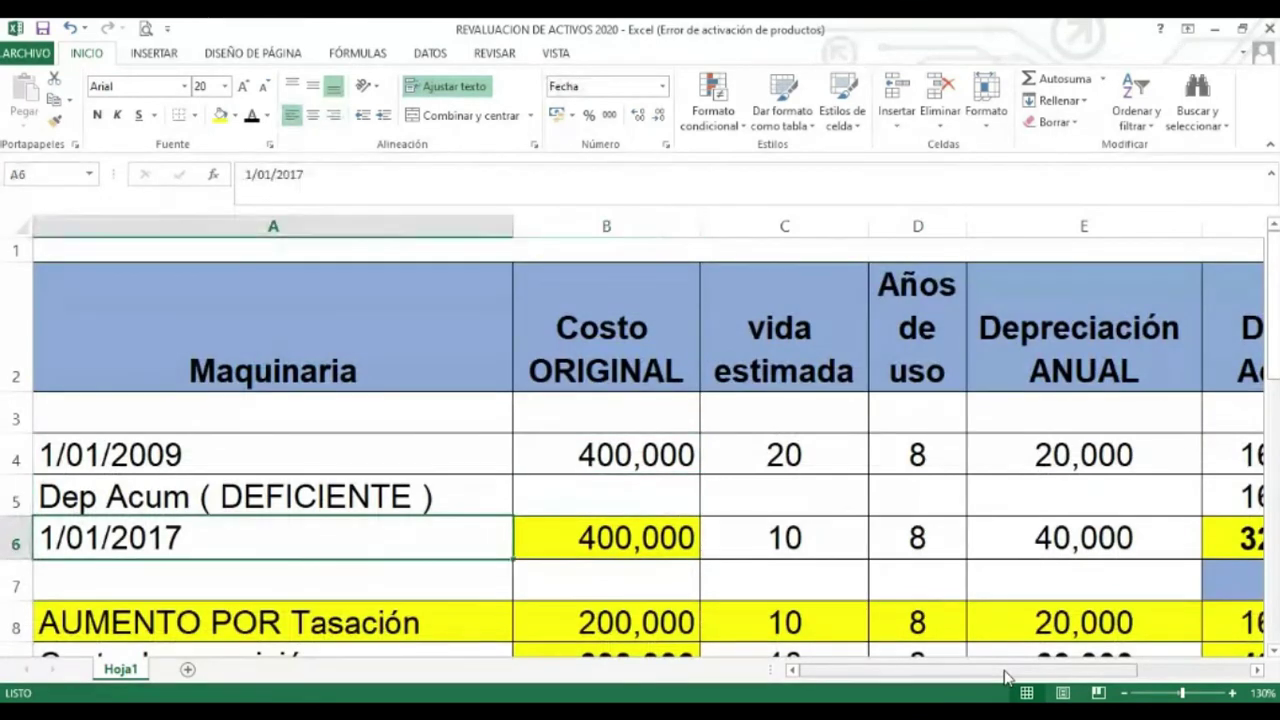
left_click(217, 127)
Examine the 1/01/2017 row across its annual depreciation, accumulated depreciation and V/L V/J value in G6
key("Right")
key("Right")
key("Right")
key("Right")
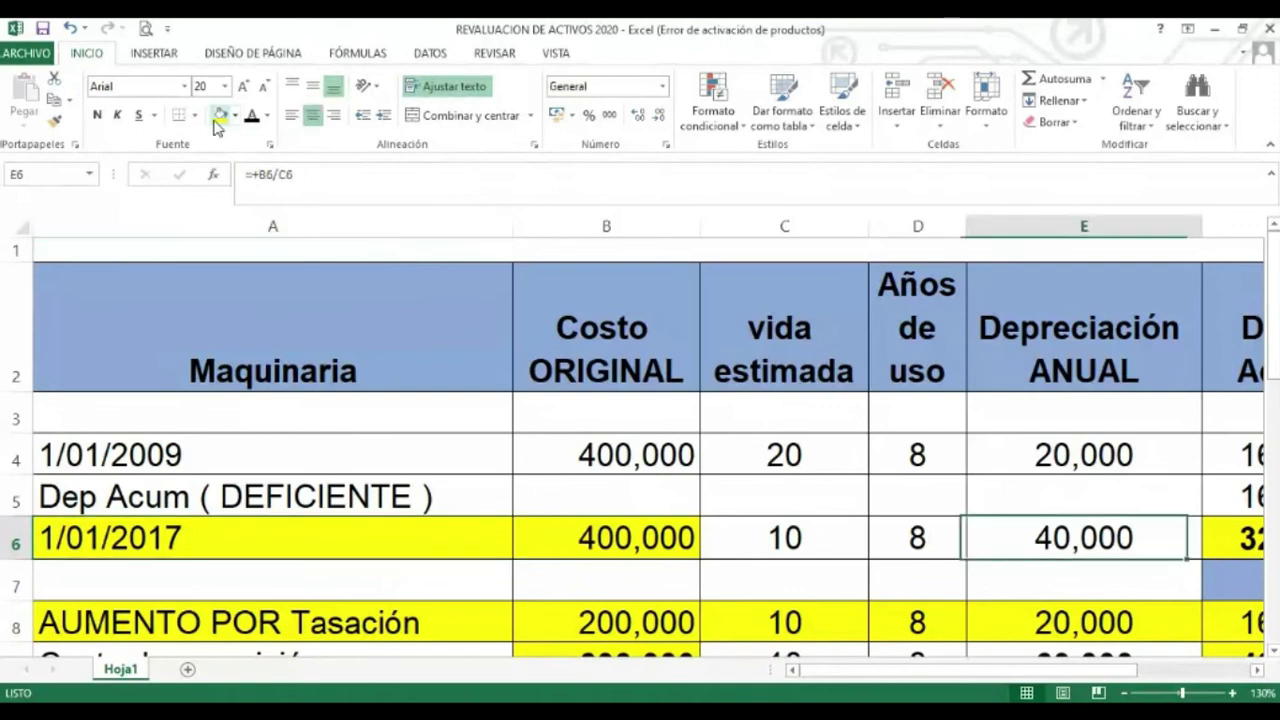
key("Right")
key("Right")
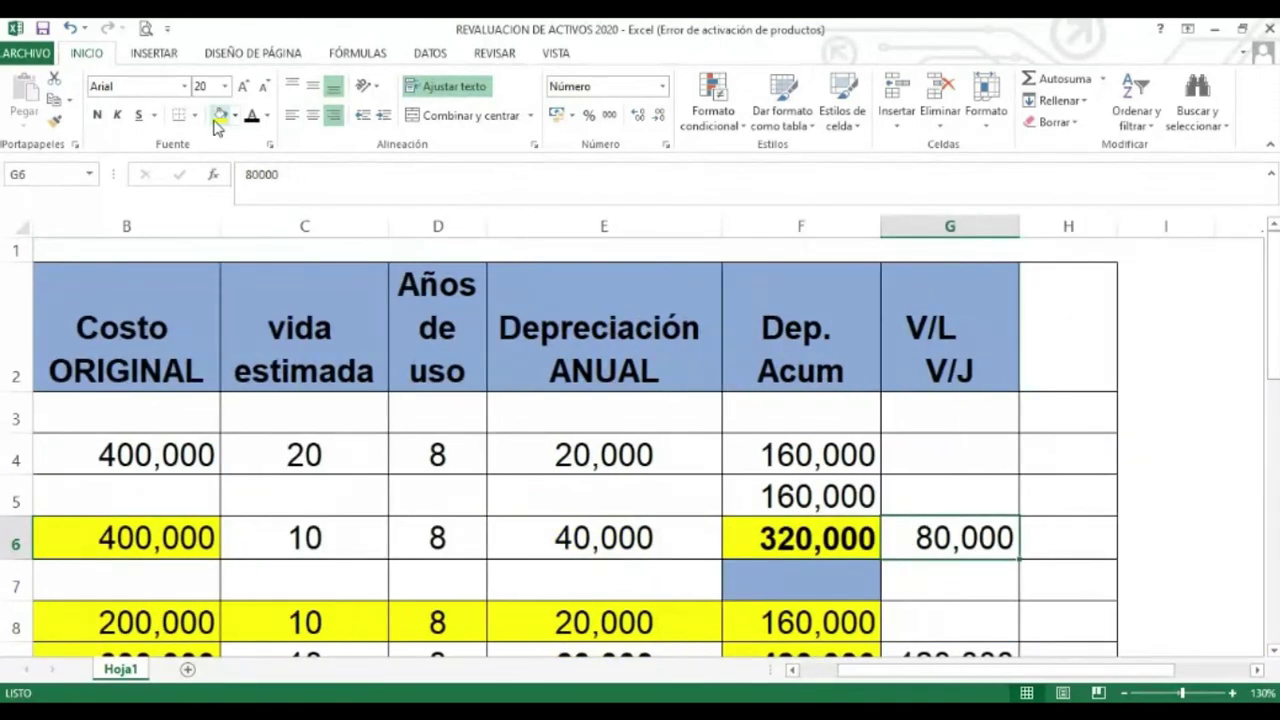
Review the journal entries down to the 31 December 2017 depreciation entry and inspect the accumulated depreciation amount in C31
key("Down")
key("Down")
key("Down")
key("Down")
key("Down")
key("Down")
key("Down")
key("Down")
key("Down")
key("Down")
key("Down")
key("Down")
key("Down")
key("Down")
key("Down")
key("Down")
key("Down")
key("Down")
key("Down")
key("Down")
key("Down")
key("Down")
key("Down")
key("Left")
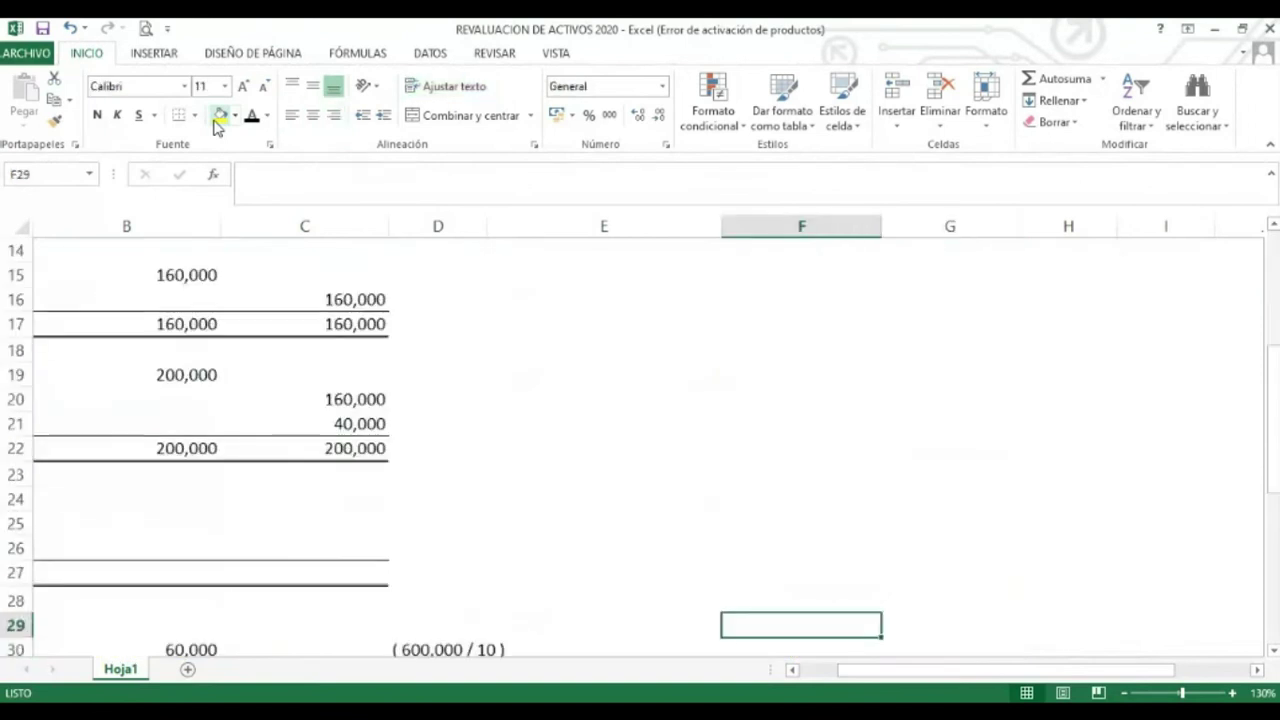
key("Home")
key("Up")
key("Up")
key("Up")
key("Up")
key("Up")
key("Up")
key("Up")
key("Up")
key("Down")
key("Down")
key("Down")
key("Down")
key("Down")
key("Down")
key("Down")
key("Down")
key("Down")
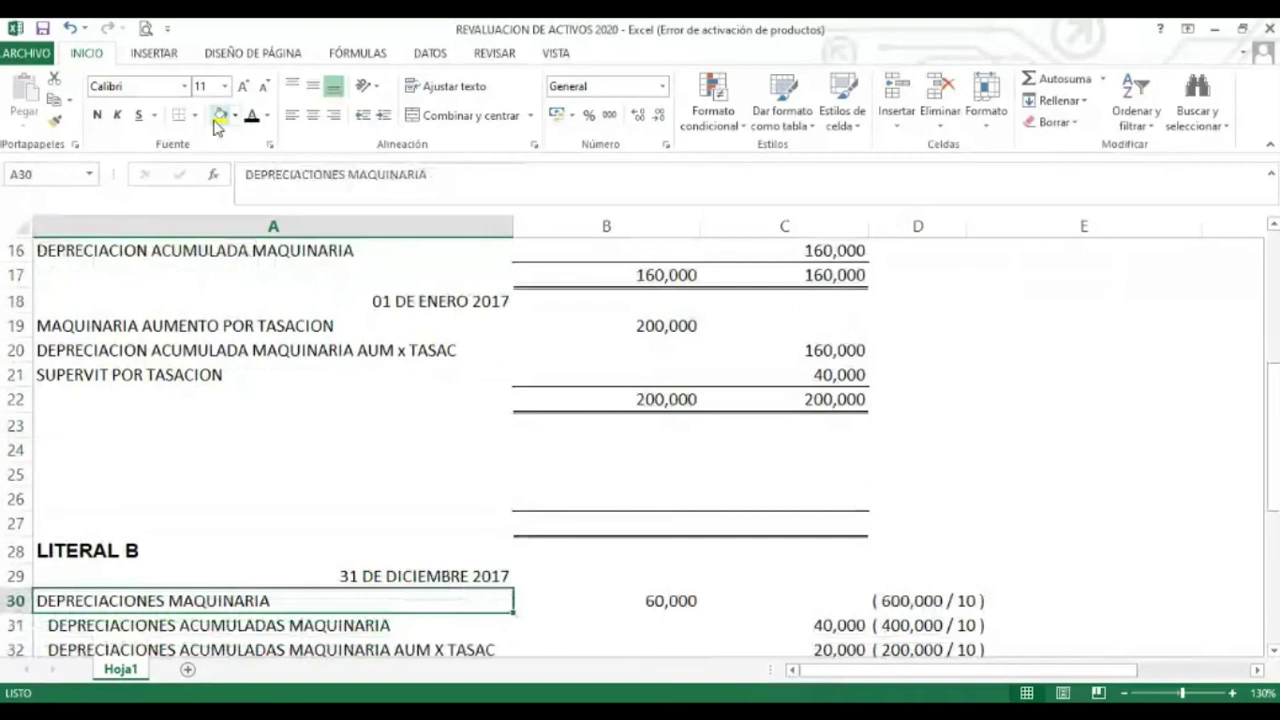
key("Up")
key("Down")
key("Down")
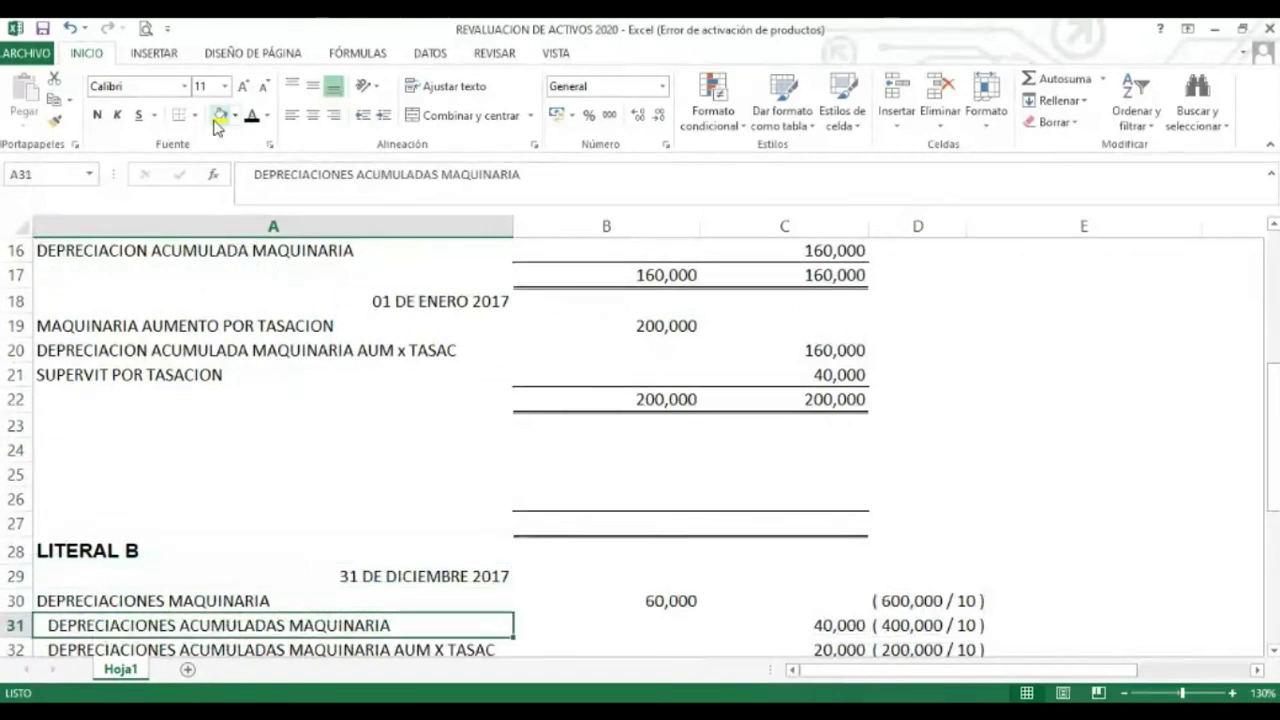
key("Right")
key("Right")
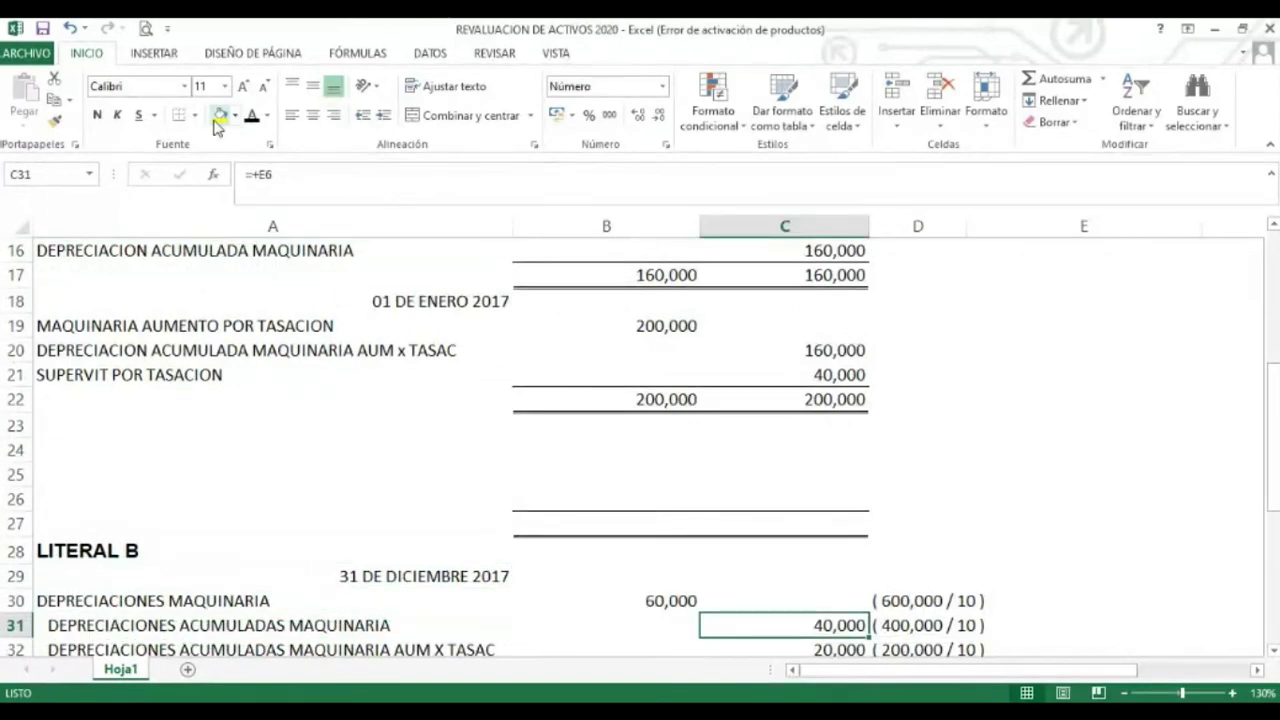
Inspect the accumulated depreciation formula in B40 of the statement of financial position
key("Down")
key("Down")
key("Down")
key("Down")
key("Down")
key("Down")
key("Down")
key("Down")
key("Down")
key("Down")
key("Down")
key("Down")
key("Up")
key("Up")
key("Up")
key("Left")
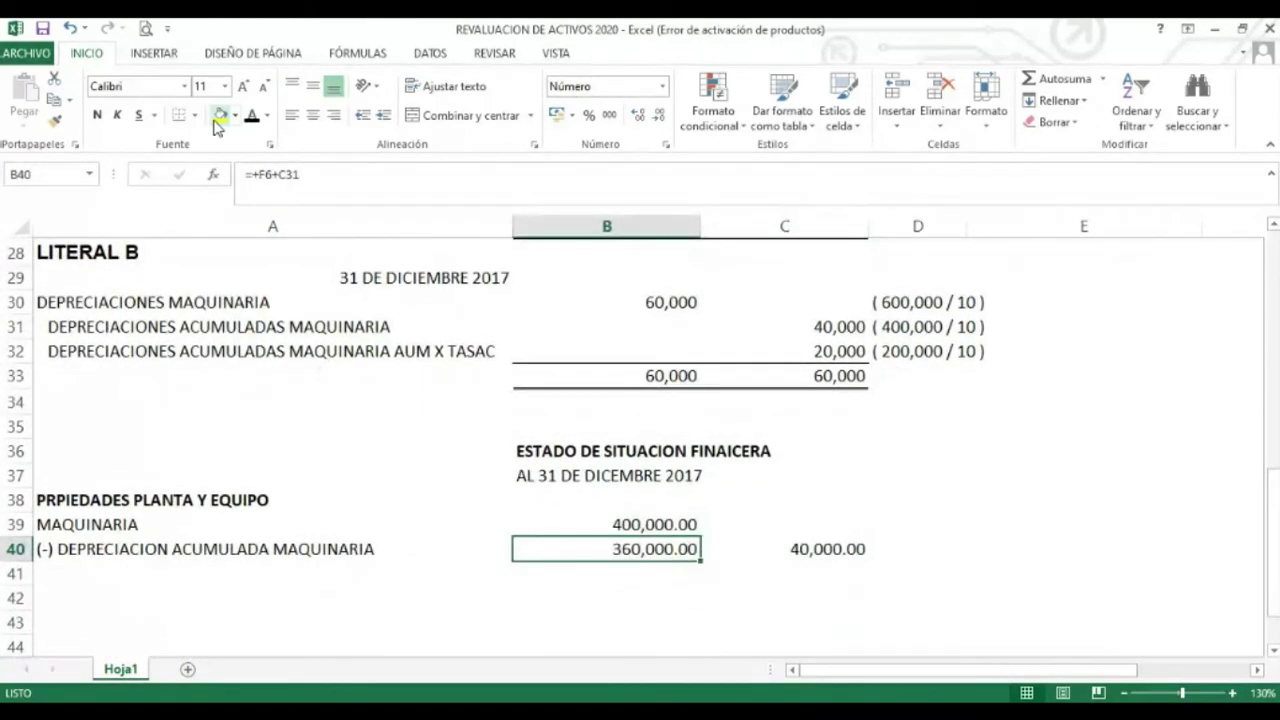
Review the property, plant and equipment lines and the machinery's net value formula in C40
key("Up")
key("Up")
key("Up")
key("Down")
key("Down")
key("Down")
key("Right")
key("Up")
key("Up")
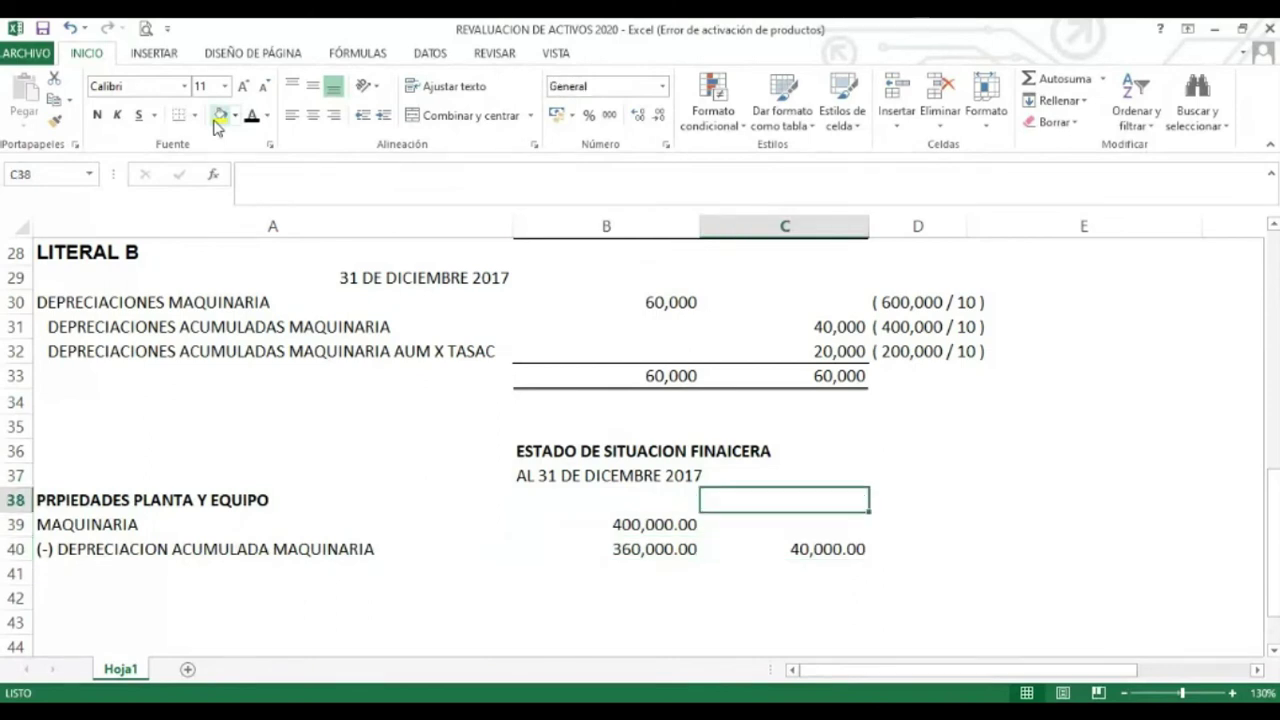
key("Up")
key("Left")
key("Down")
key("Down")
key("Down")
key("Down")
key("Right")
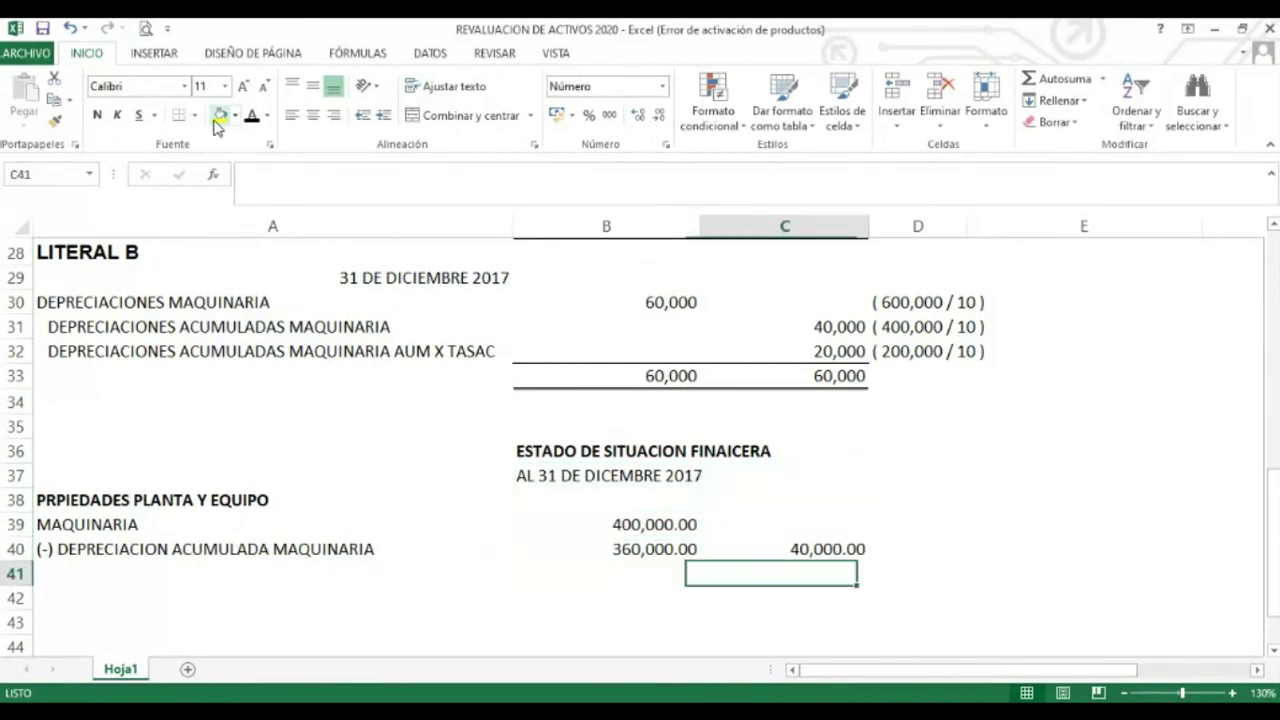
key("Up")
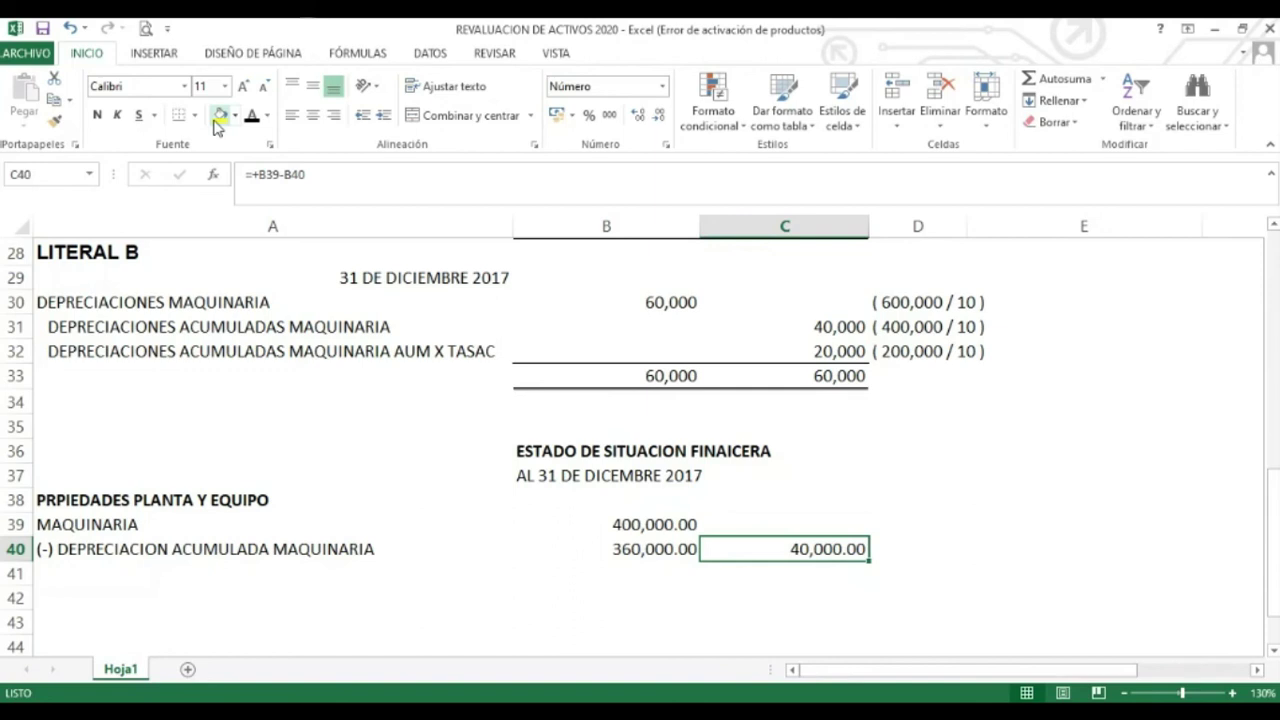
key("Left")
key("Left")
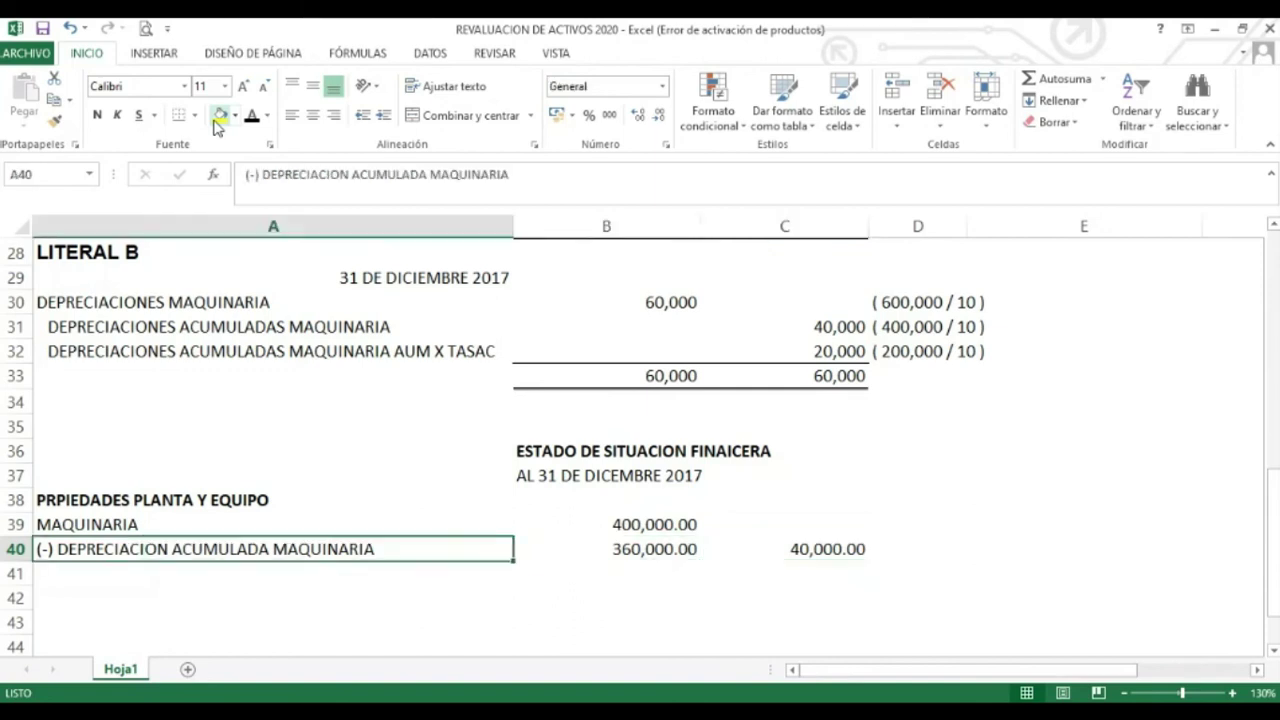
key("Up")
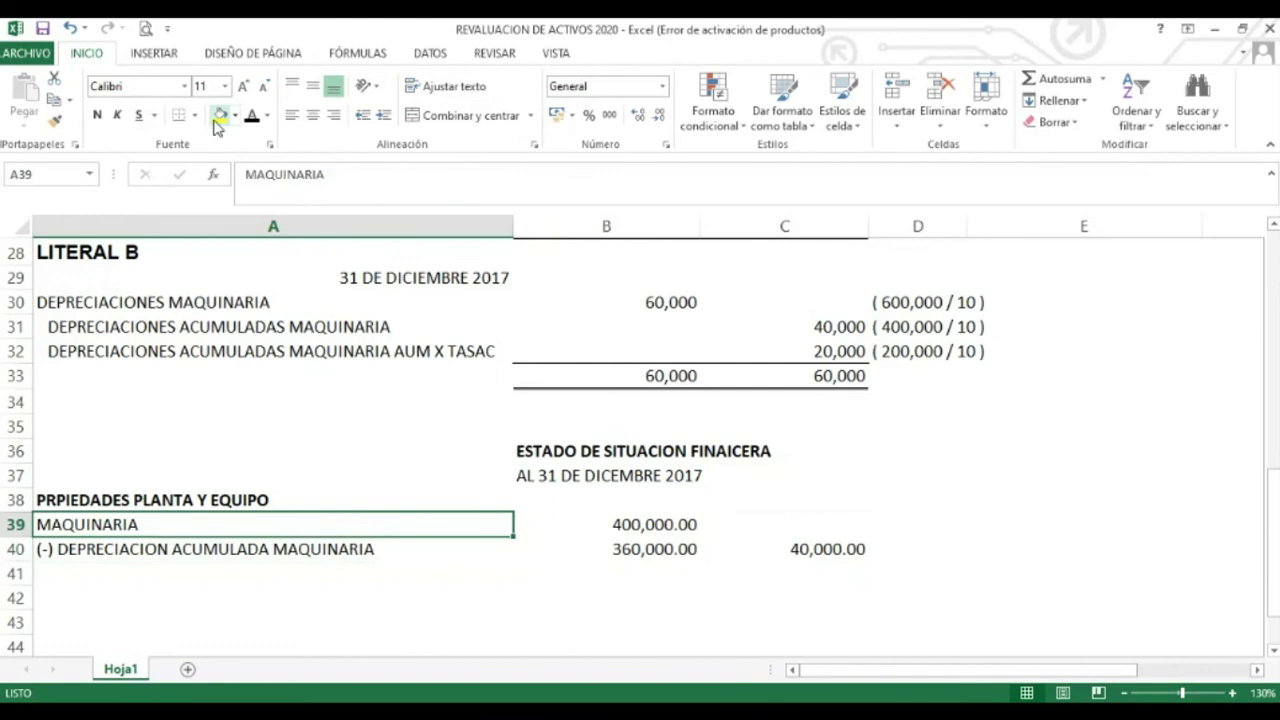
key("Down")
key("Down")
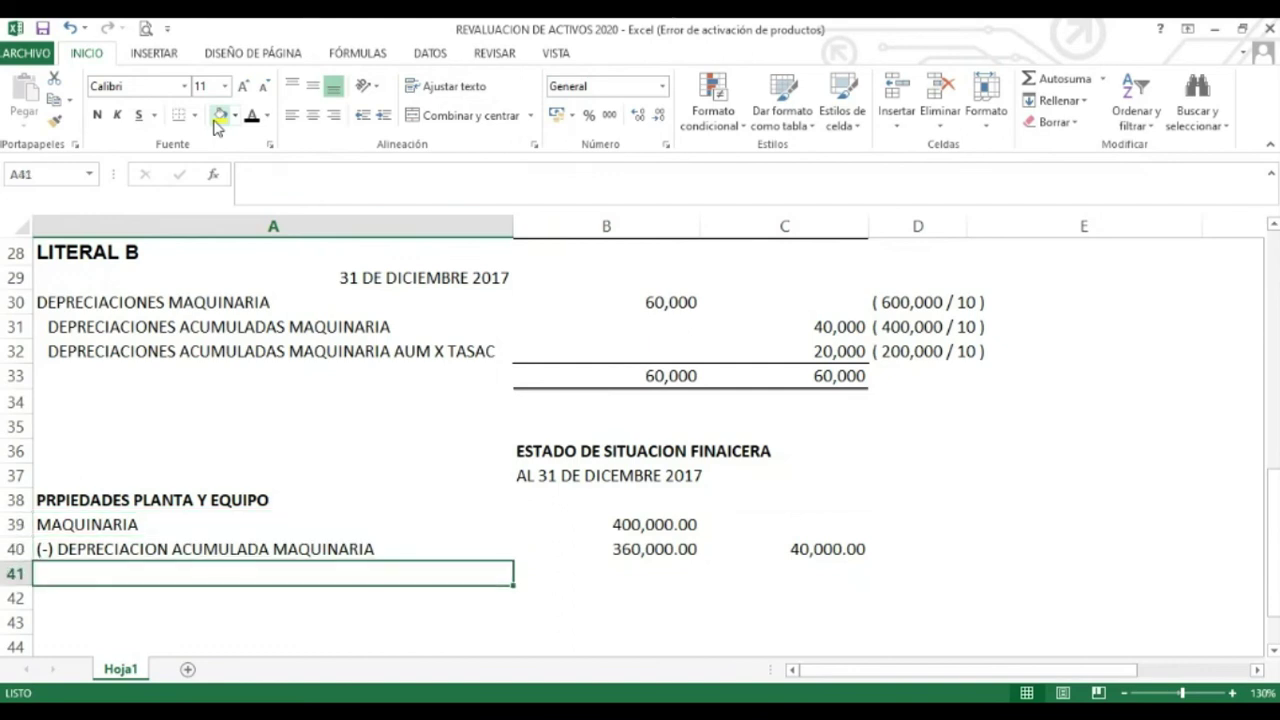
key("Up")
key("ctrl+5")
key("Down")
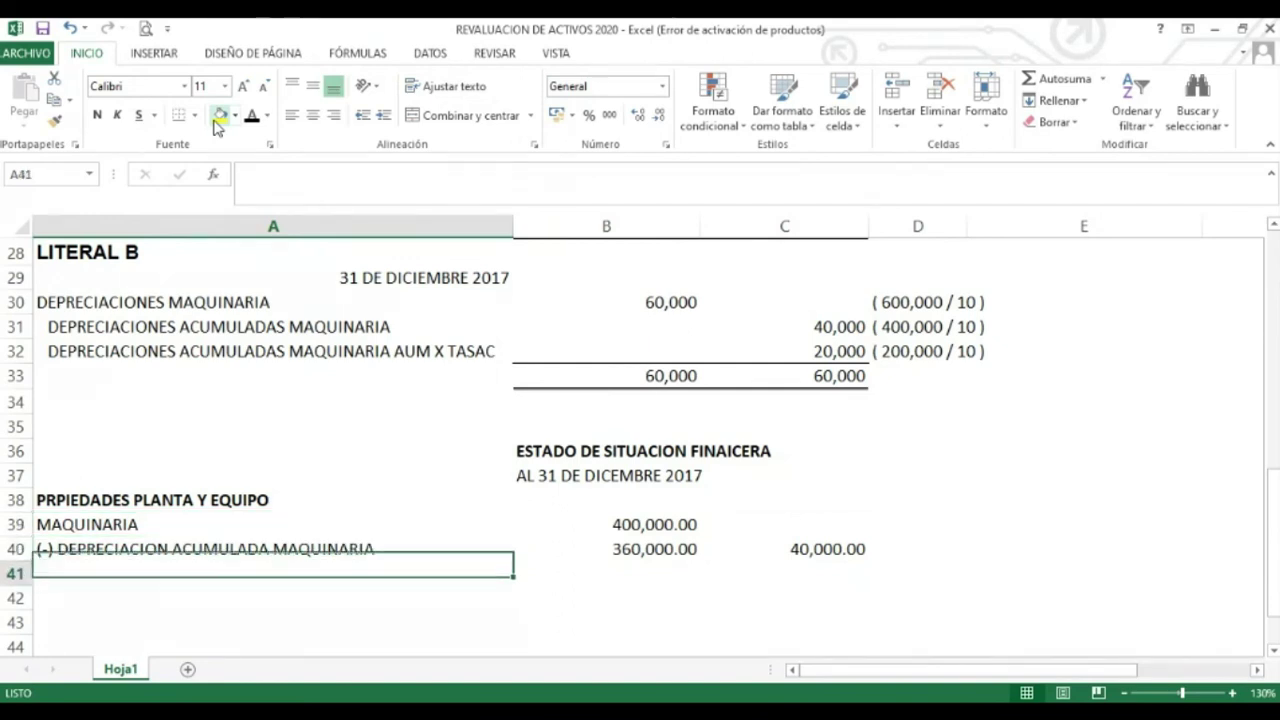
key("ctrl+z")
key("Up")
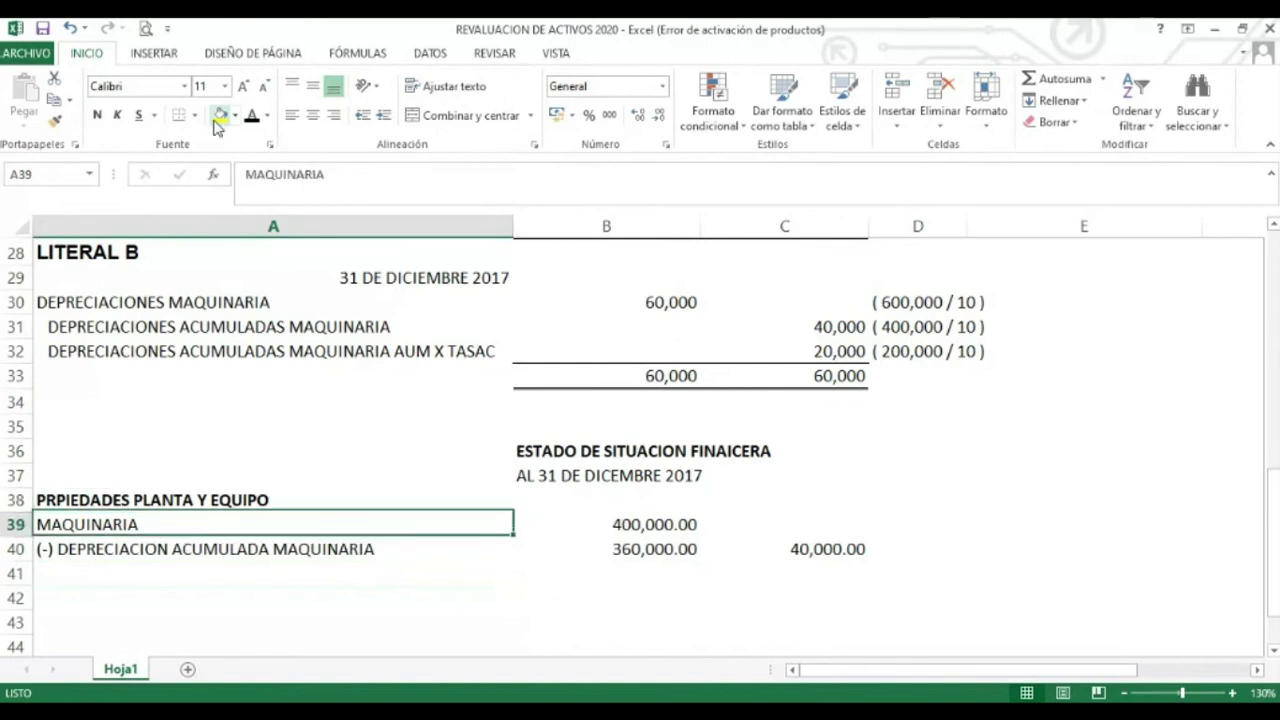
key("Down")
key("Down")
key("Up")
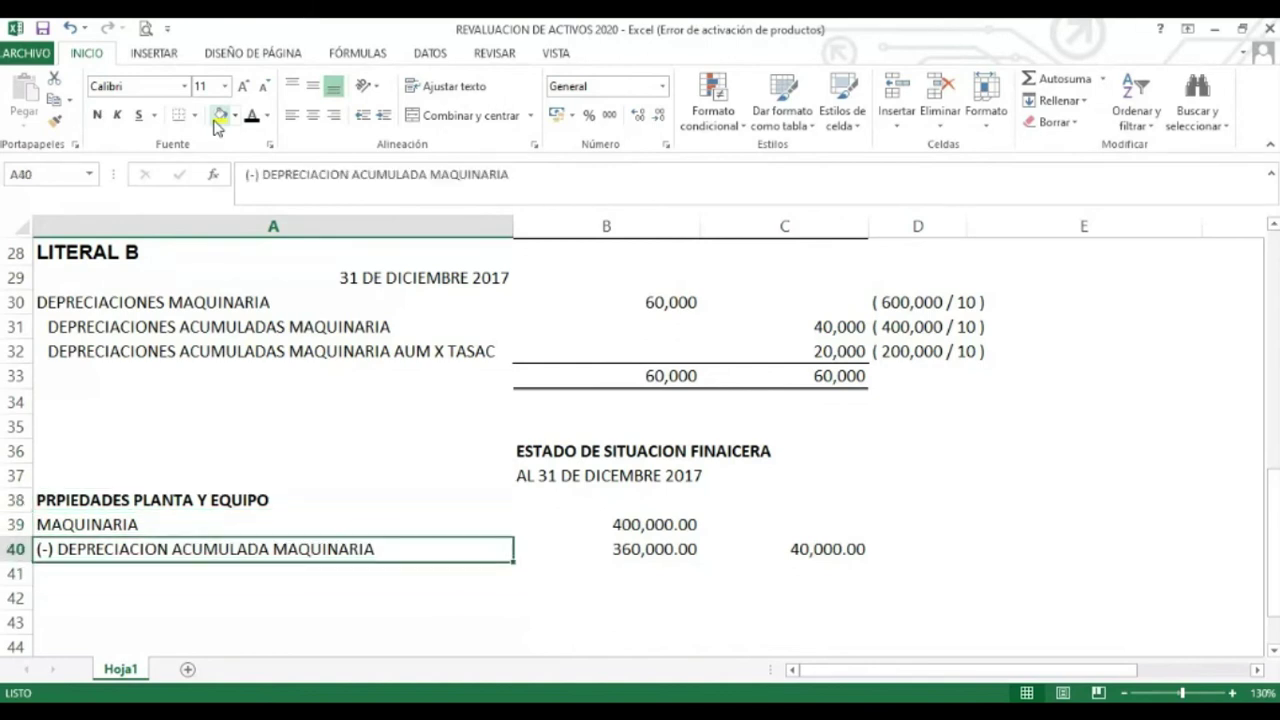
key("ctrl+5")
key("Down")
key("ctrl+z")
Copy the MAQUINARIA AUMENTO POR TASACION label from the January 2017 entry in A19 into A41 of the statement of financial position
key("Up")
key("Up")
key("Up")
key("Up")
key("Up")
key("Up")
key("Up")
key("Up")
key("Up")
key("Up")
key("Up")
key("Up")
key("Up")
key("Up")
key("Up")
key("Up")
key("Up")
key("Up")
key("Up")
key("Up")
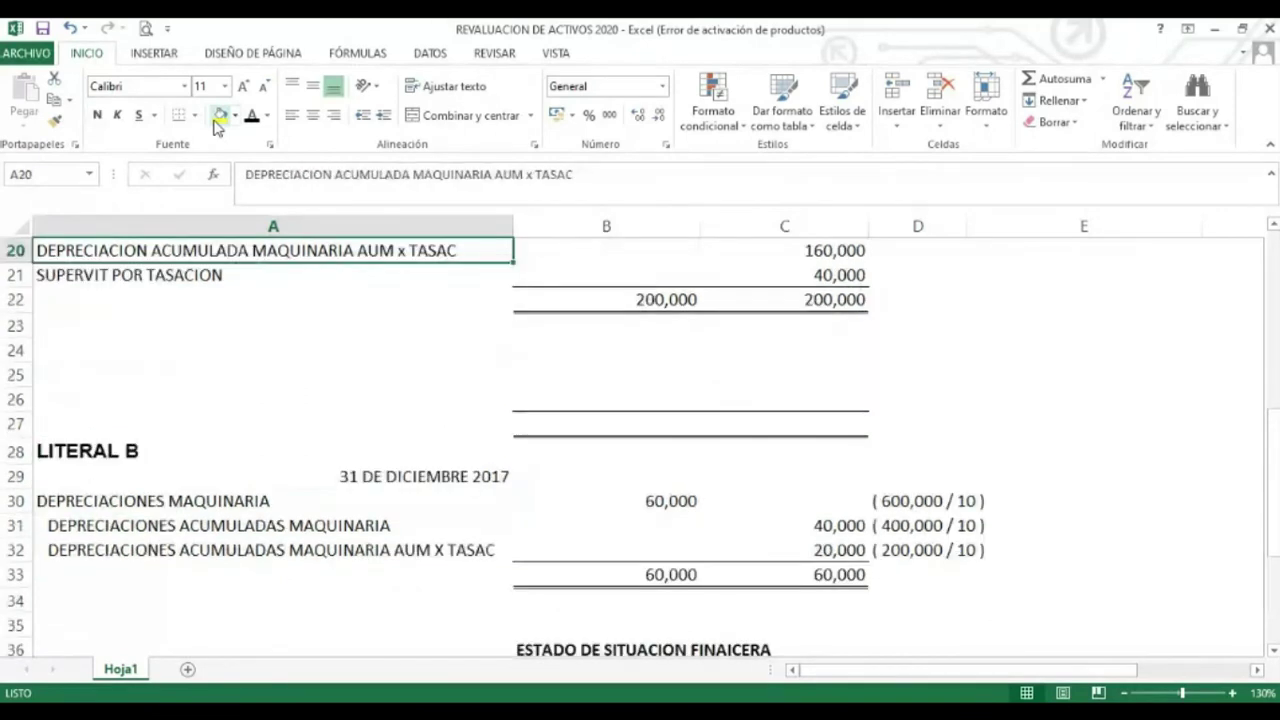
key("Up")
key("Up")
key("Up")
key("Up")
key("Up")
key("Down")
key("Down")
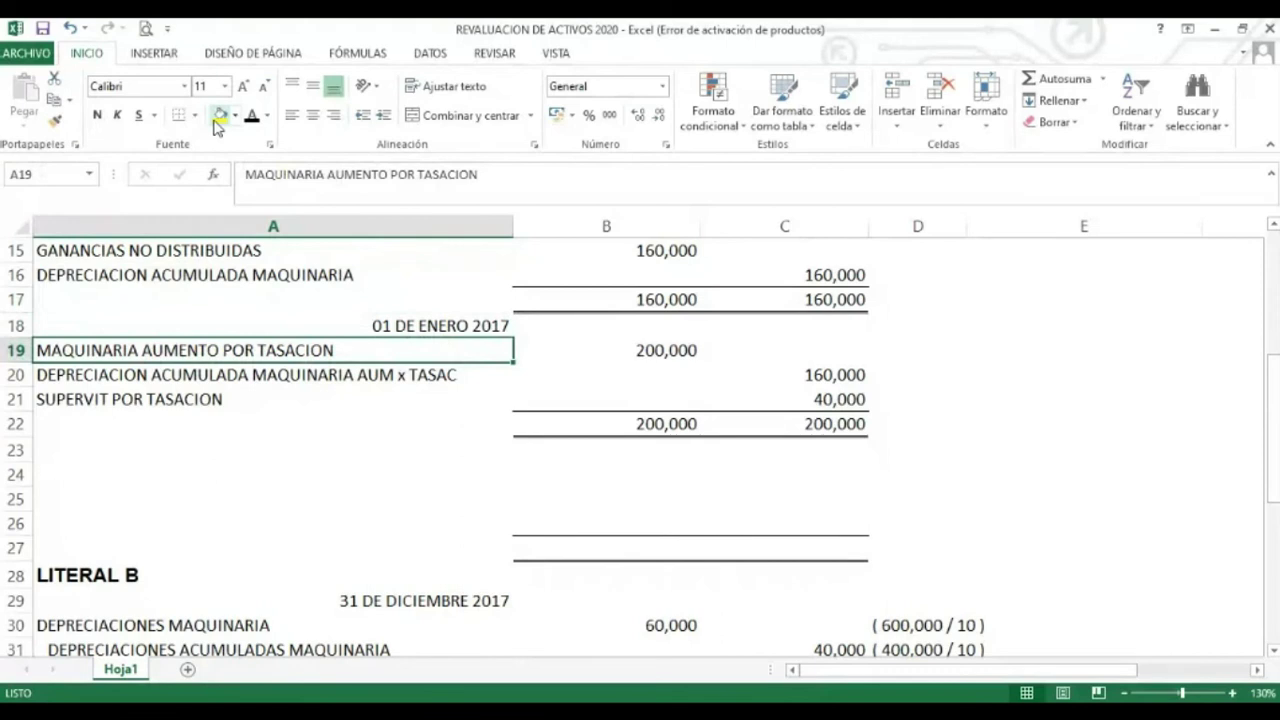
key("Down")
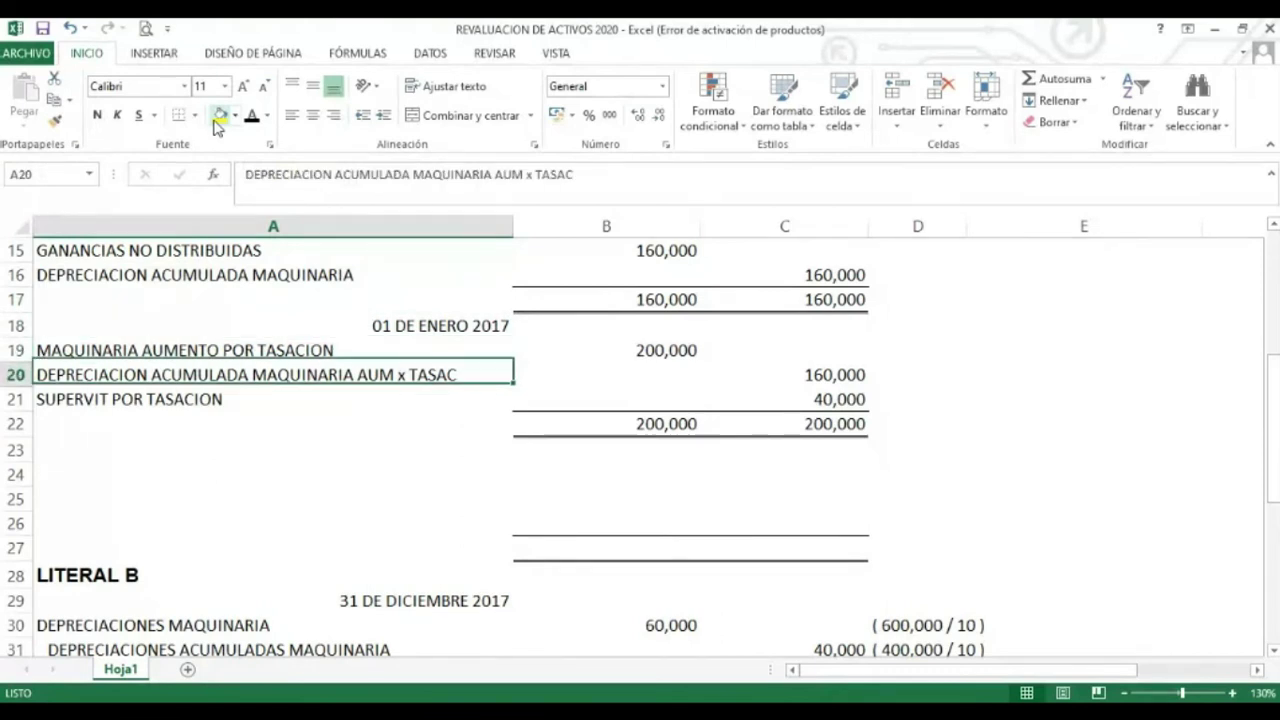
key("Up")
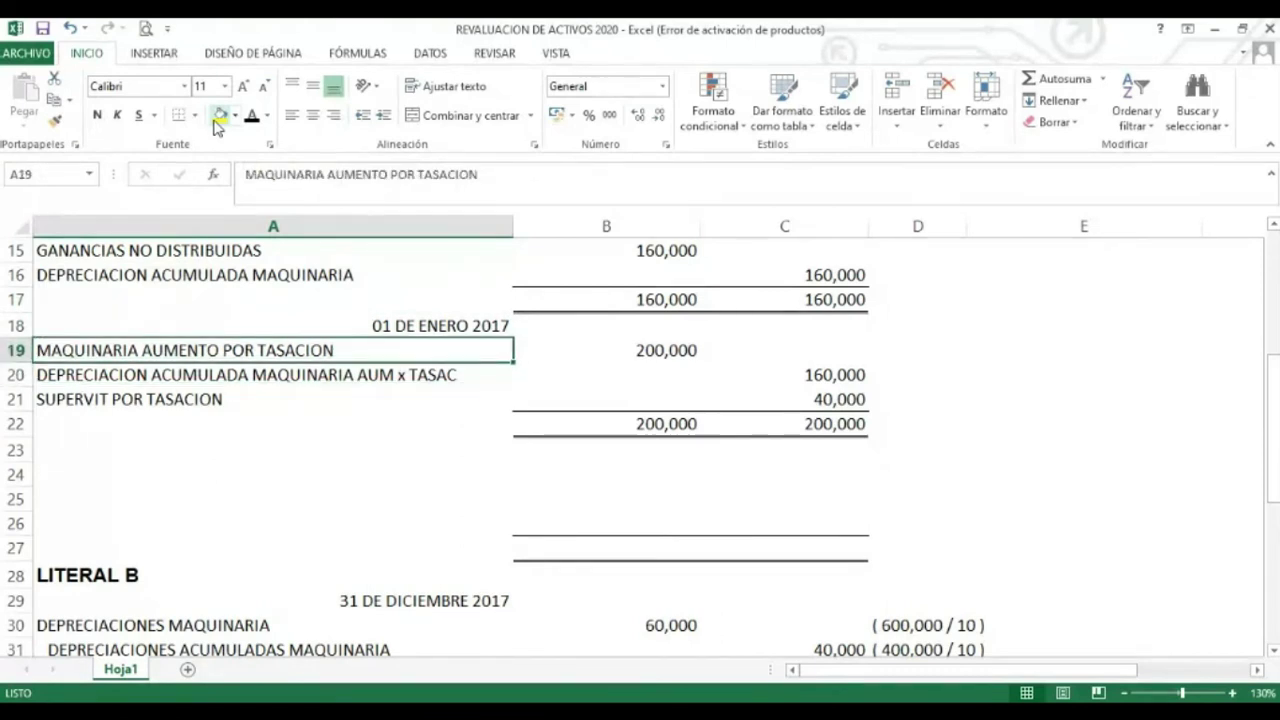
key("Down")
key("Up")
key("Up")
key("Down")
key("ctrl+c")
key("Down")
key("Down")
key("Down")
key("Down")
key("Down")
key("Down")
key("Down")
key("Down")
key("Down")
key("Down")
key("Down")
key("Down")
key("Down")
key("Down")
key("Down")
key("Down")
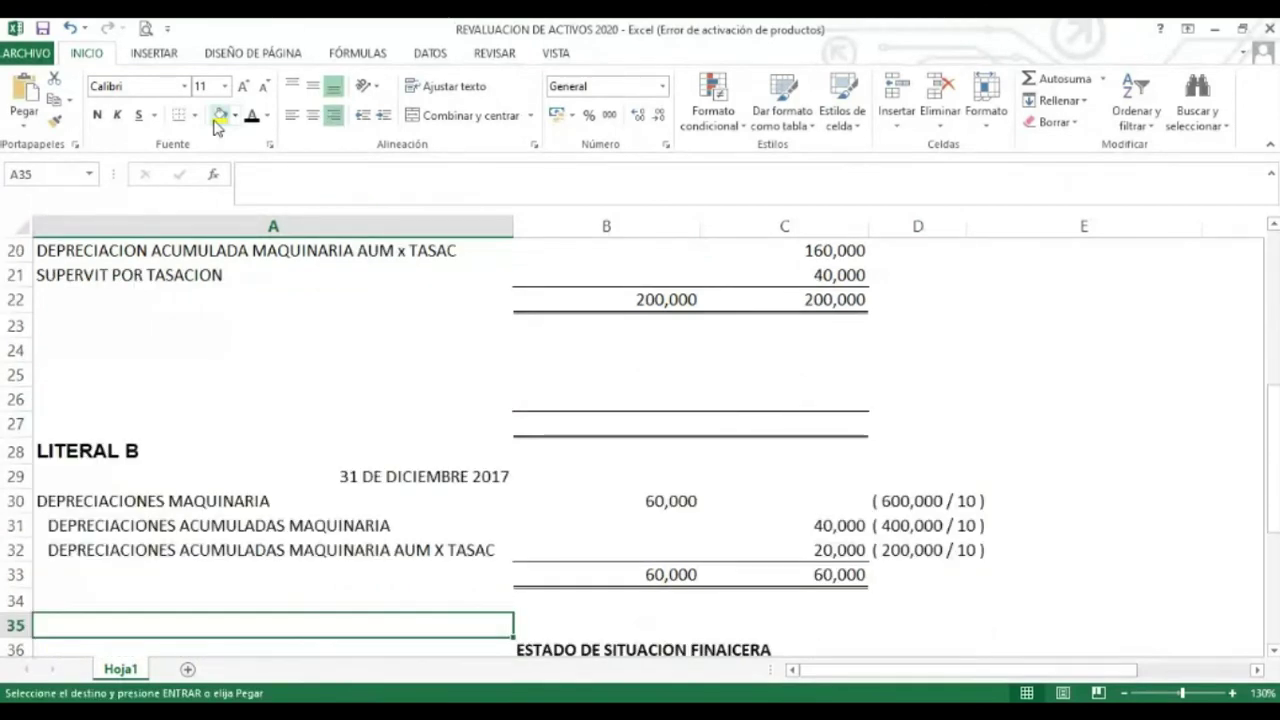
key("Down")
key("Down")
key("Down")
key("Down")
key("Down")
key("Down")
key("Down")
key("Down")
key("Down")
key("Down")
key("Down")
key("Up")
key("Up")
key("Up")
key("Up")
key("Up")
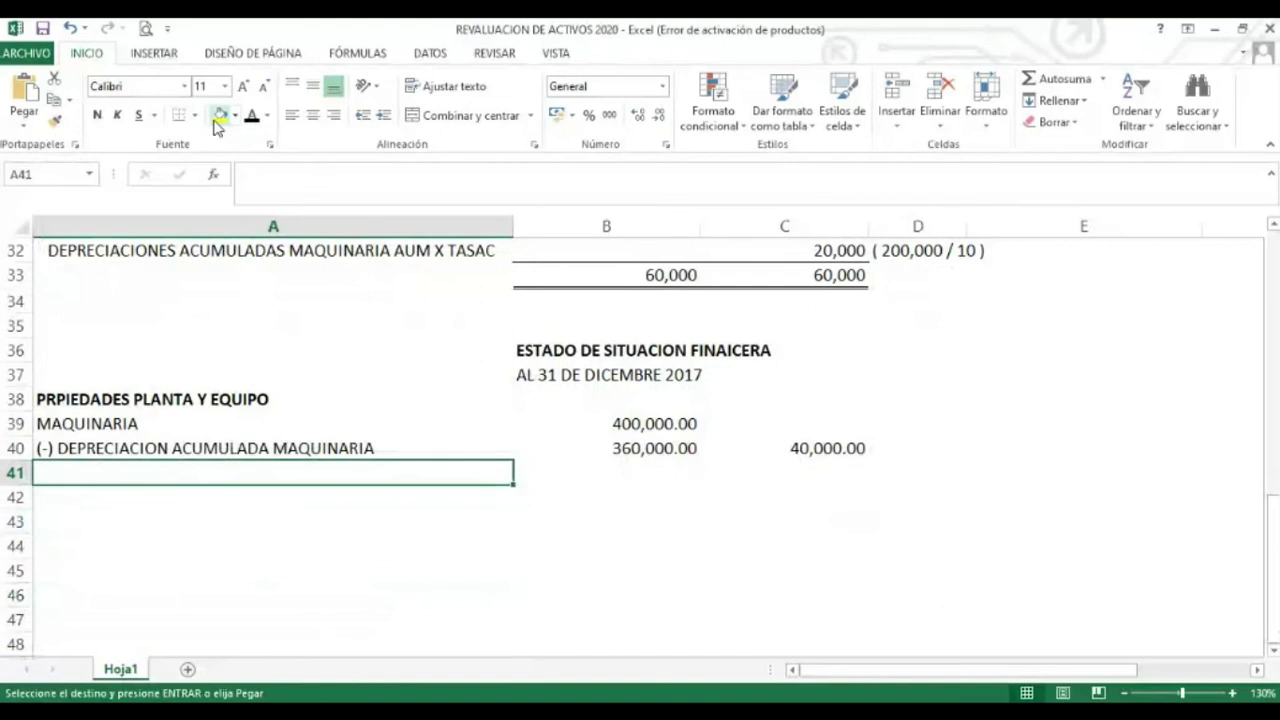
key("Return")
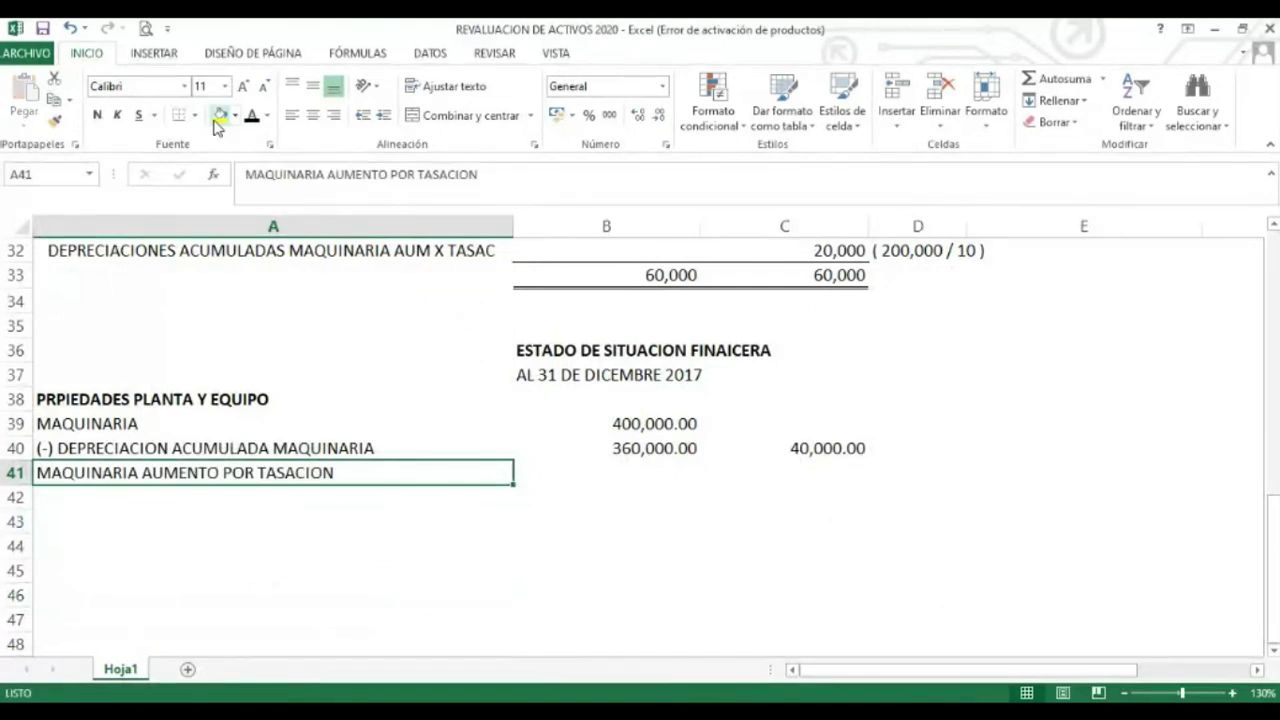
Add a bottom border to the machinery's accumulated depreciation amount in B40
key("Right")
key("Up")
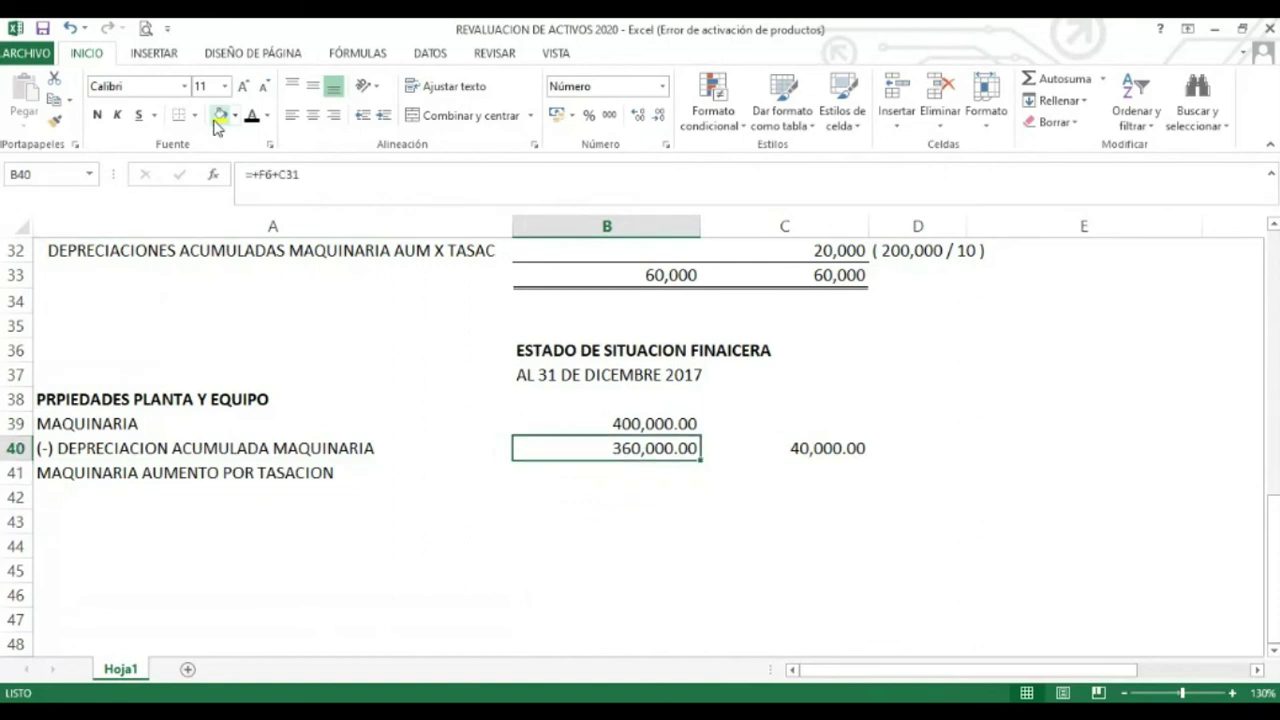
key("Down")
key("Down")
key("Up")
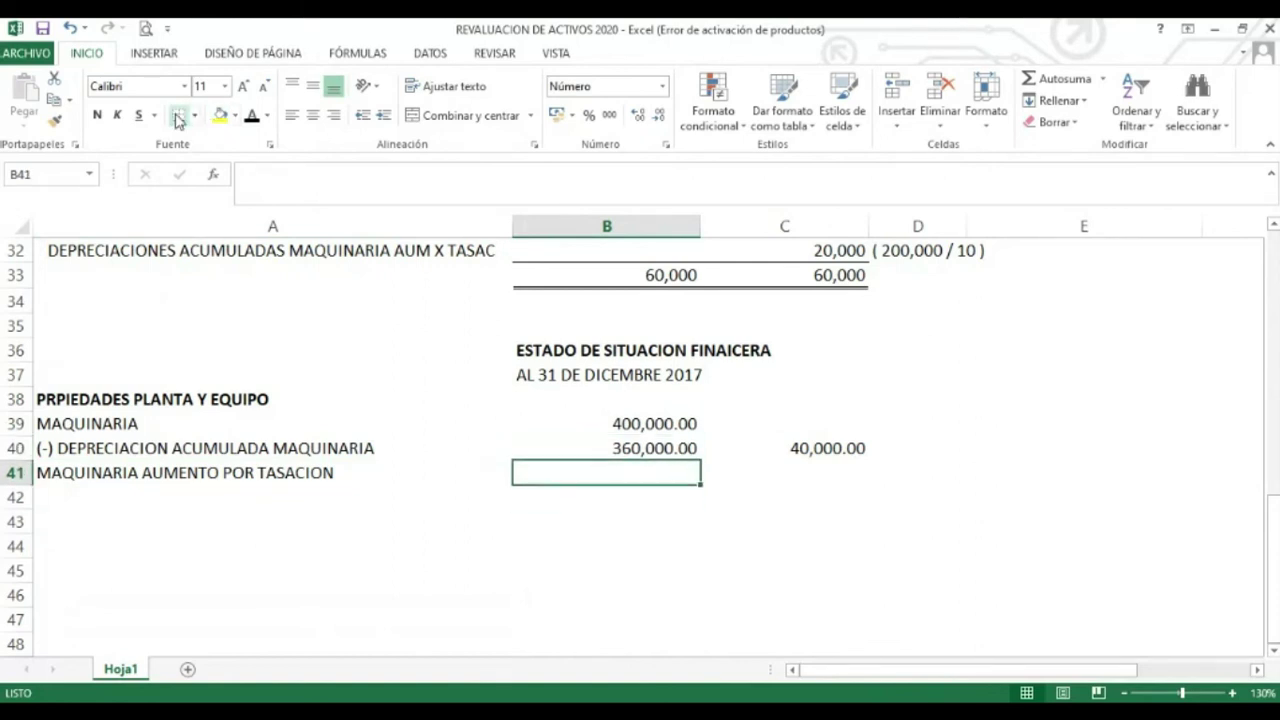
Link B41 to the appraisal increase amount with the formula +B8
type("+")
key("Up")
key("Up")
key("Up")
key("Up")
key("Up")
key("Up")
key("Up")
key("Up")
key("Up")
key("Up")
key("Up")
key("Up")
key("Up")
key("Up")
key("Up")
key("Up")
key("Up")
key("Up")
key("Up")
key("Up")
key("Up")
key("Up")
key("Up")
key("Up")
key("Up")
key("Up")
key("Up")
key("Up")
key("Up")
key("Up")
key("Up")
key("Up")
key("Down")
key("Down")
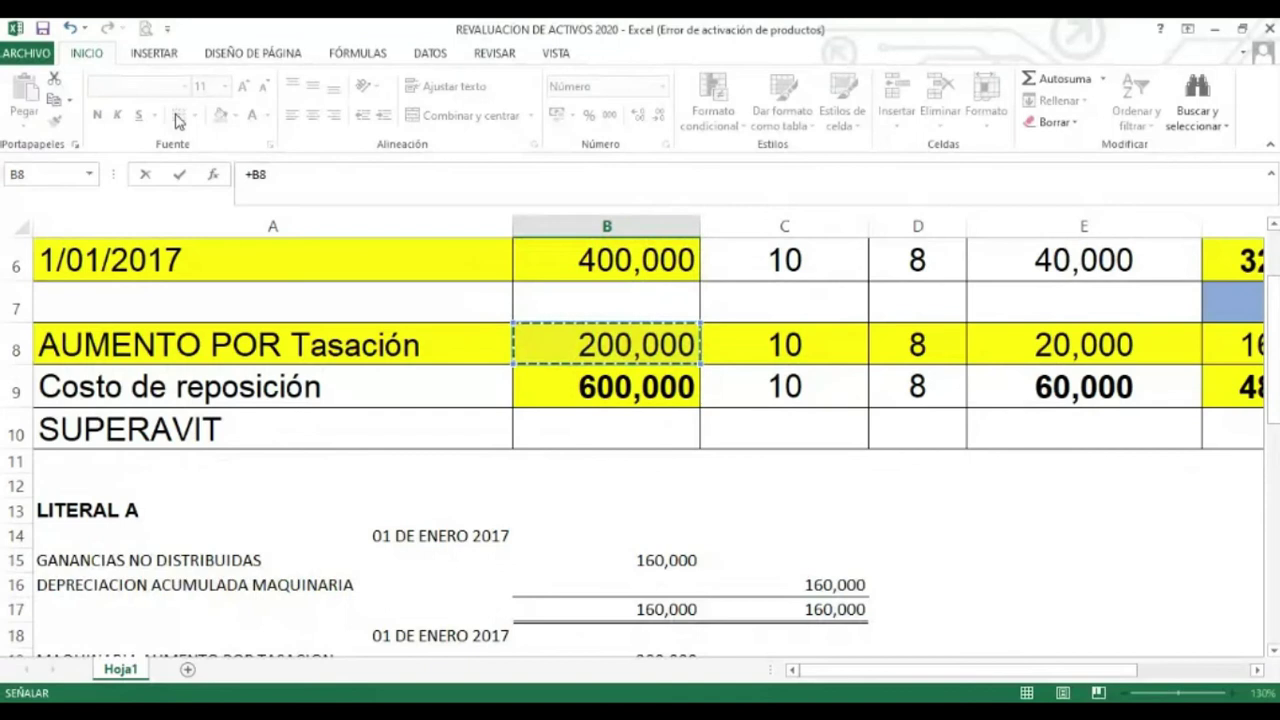
key("Return")
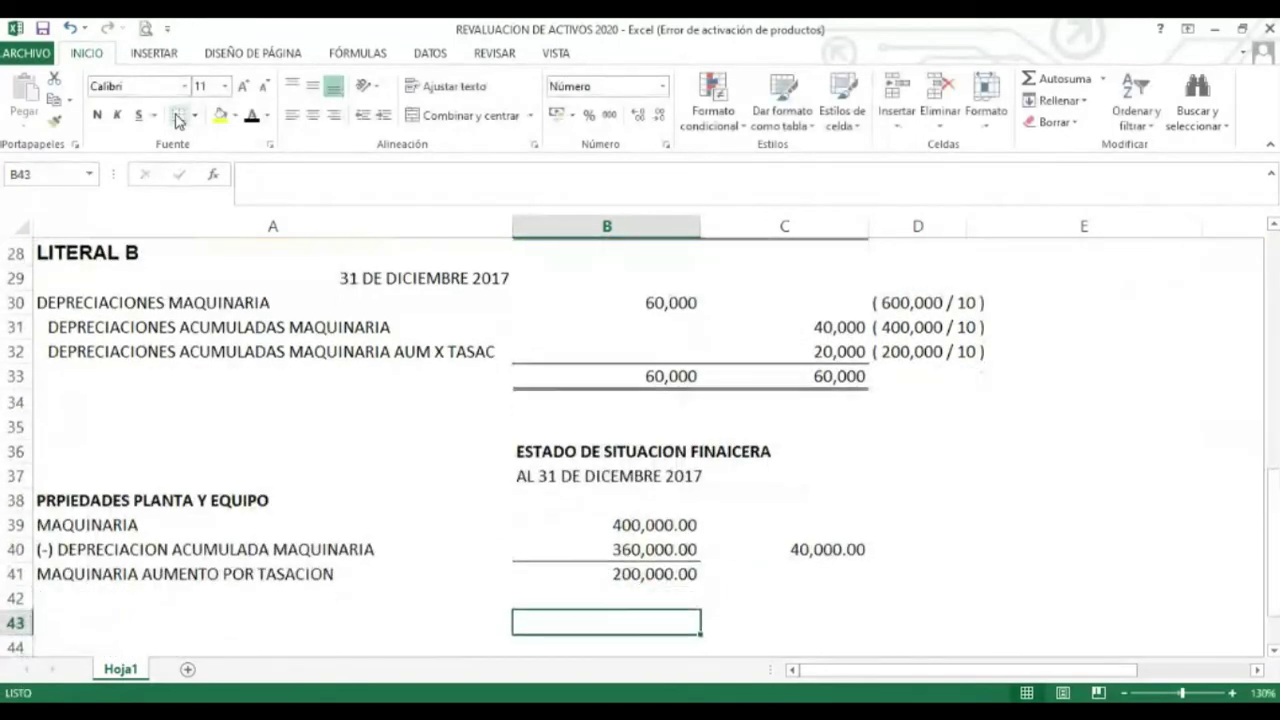
Copy the (-) DEPRECIACION ACUMULADA MAQUINARIA label from A40 into A42
key("Up")
key("Left")
key("Up")
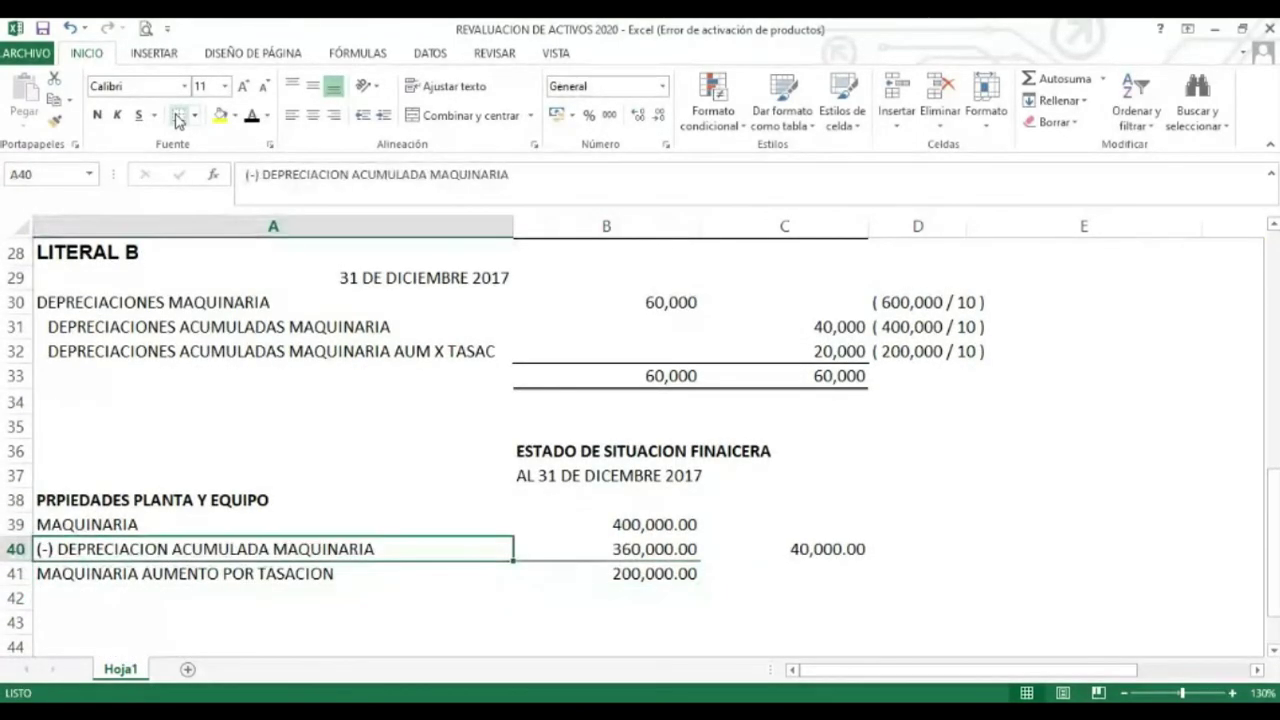
key("ctrl+c")
key("Down")
key("Down")
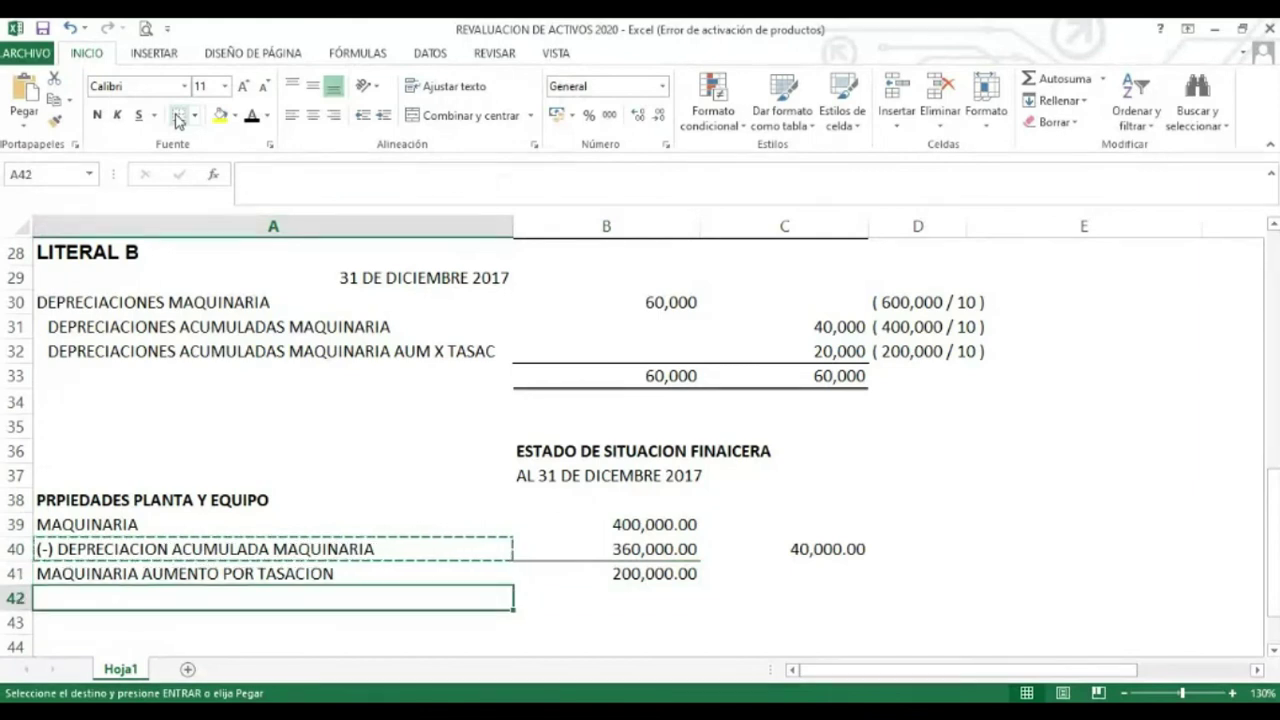
key("Return")
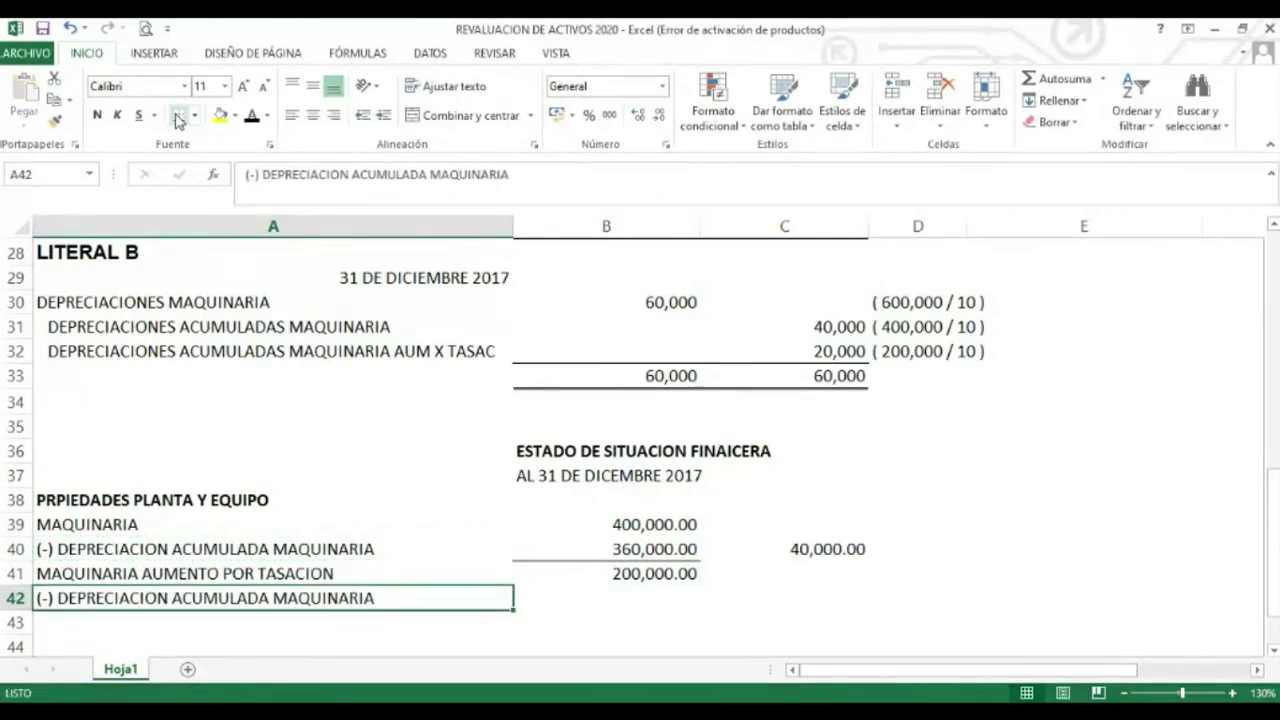
key("F2")
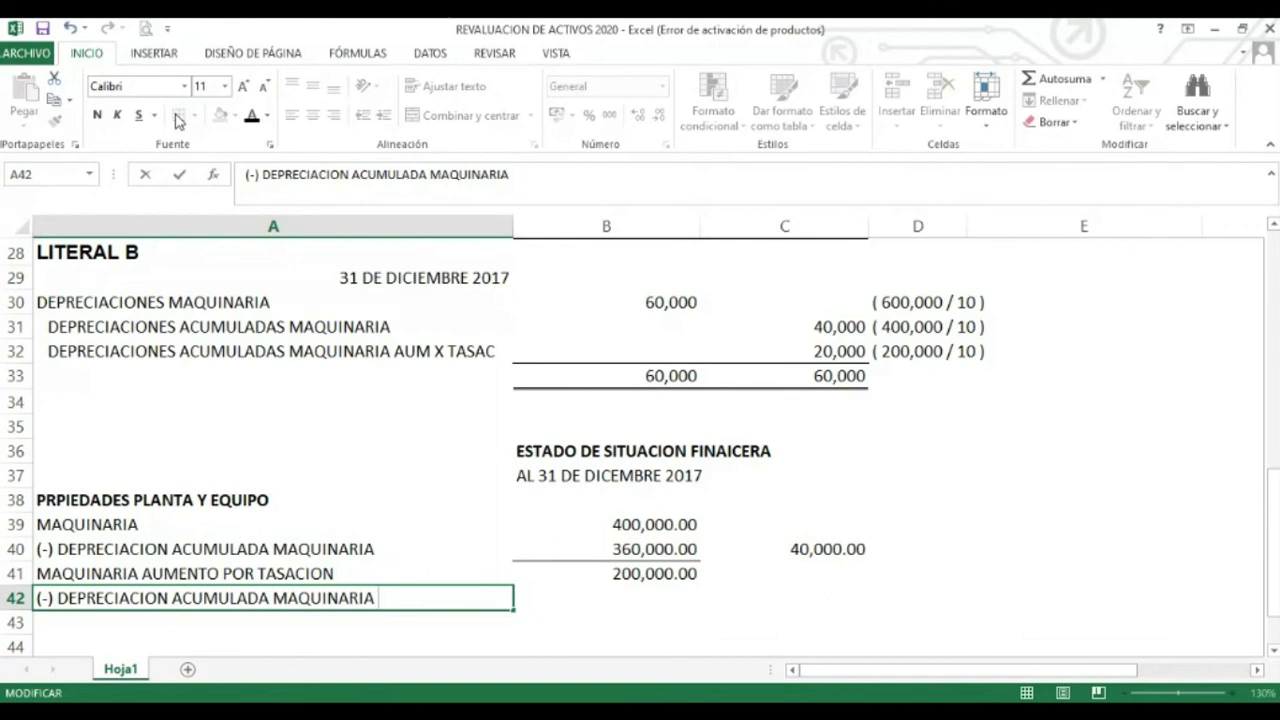
key("Escape")
Replace the label in A42 with a copy of DEPRECIACION ACUMULADA MAQUINARIA AUM x TASAC from A20
key("Up")
key("Up")
key("Up")
key("Up")
key("Up")
key("Up")
key("Up")
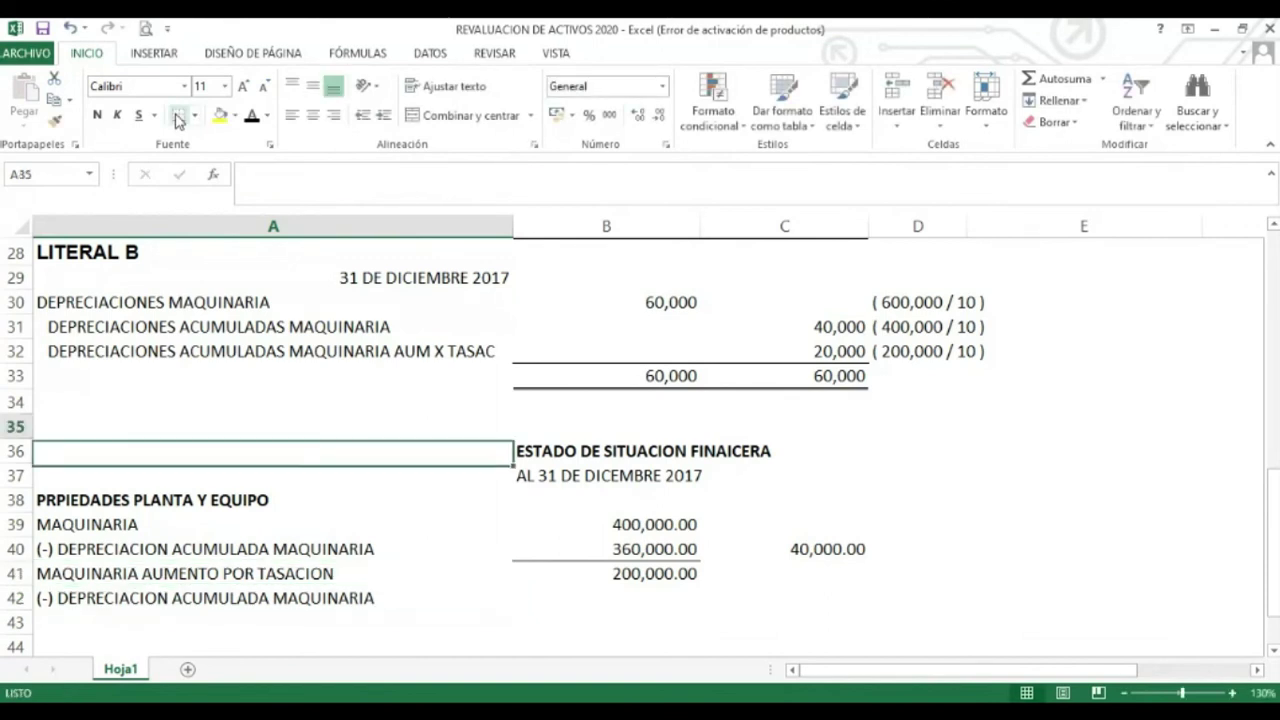
key("Up")
key("Up")
key("Up")
key("Up")
key("Up")
key("Up")
key("Up")
key("Up")
key("Up")
key("Up")
key("Up")
key("Up")
key("Up")
key("Up")
key("Up")
key("Up")
key("Up")
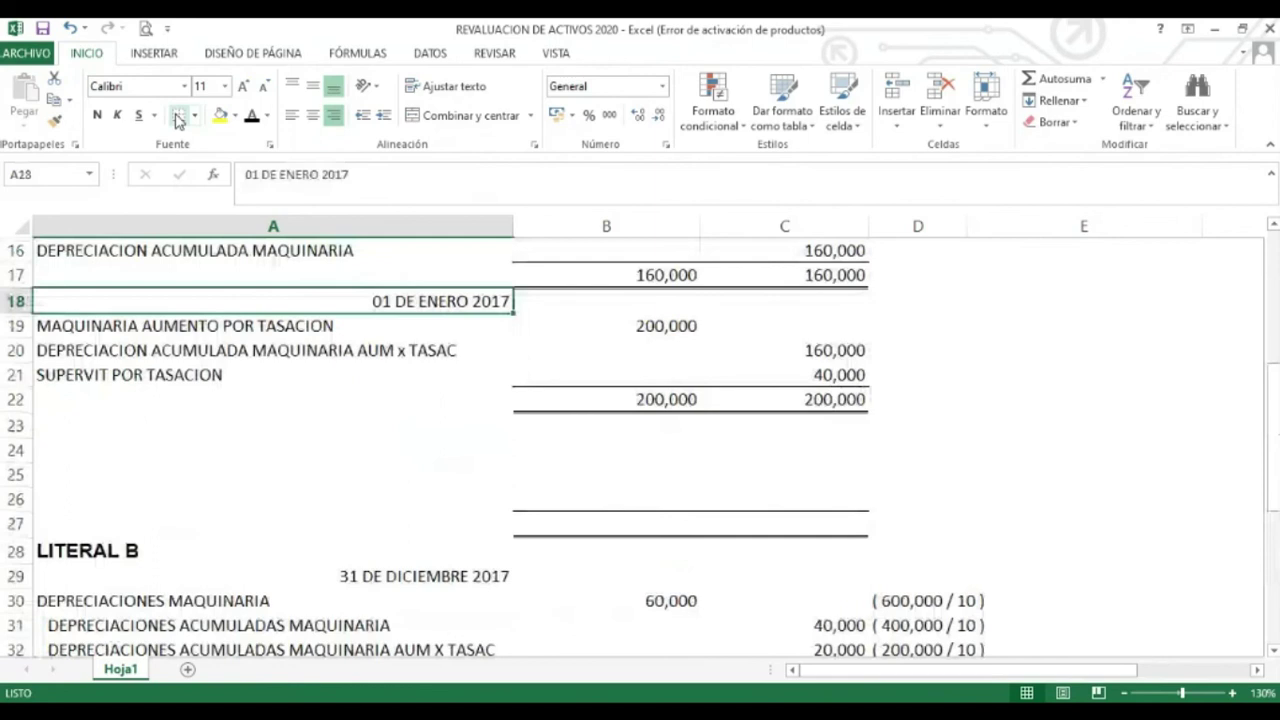
key("Down")
key("Down")
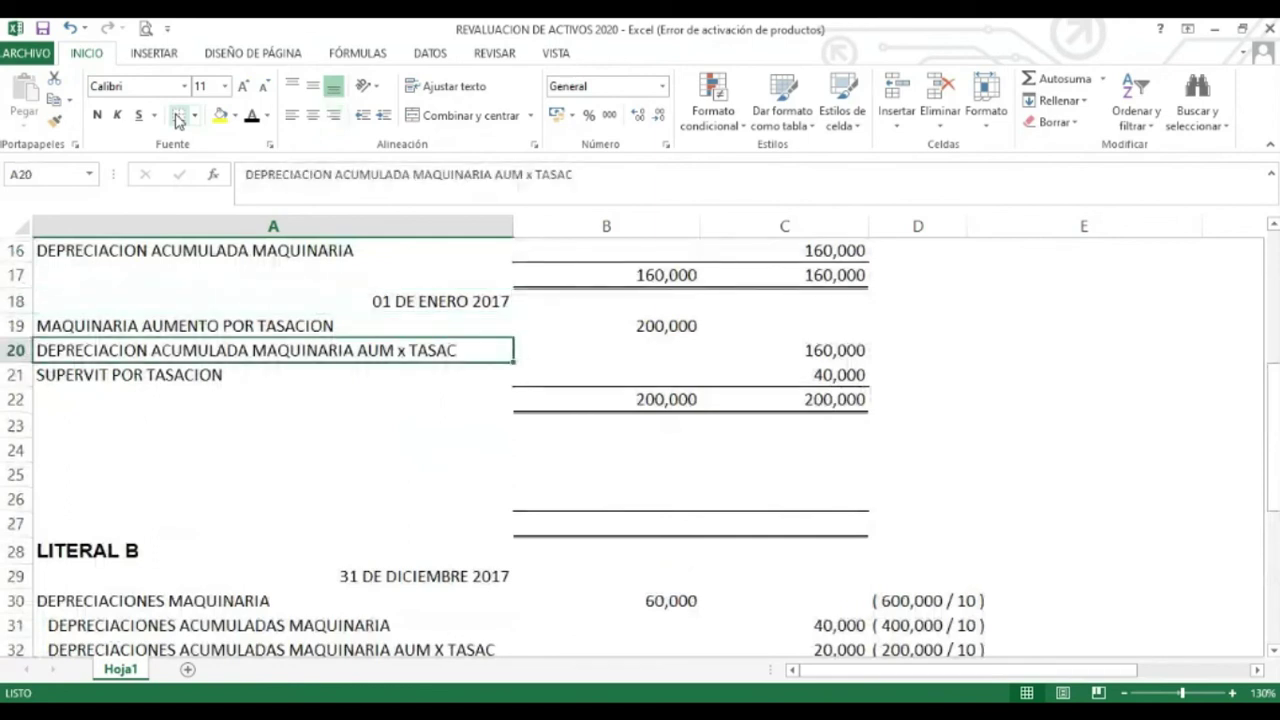
key("ctrl+c")
key("Down")
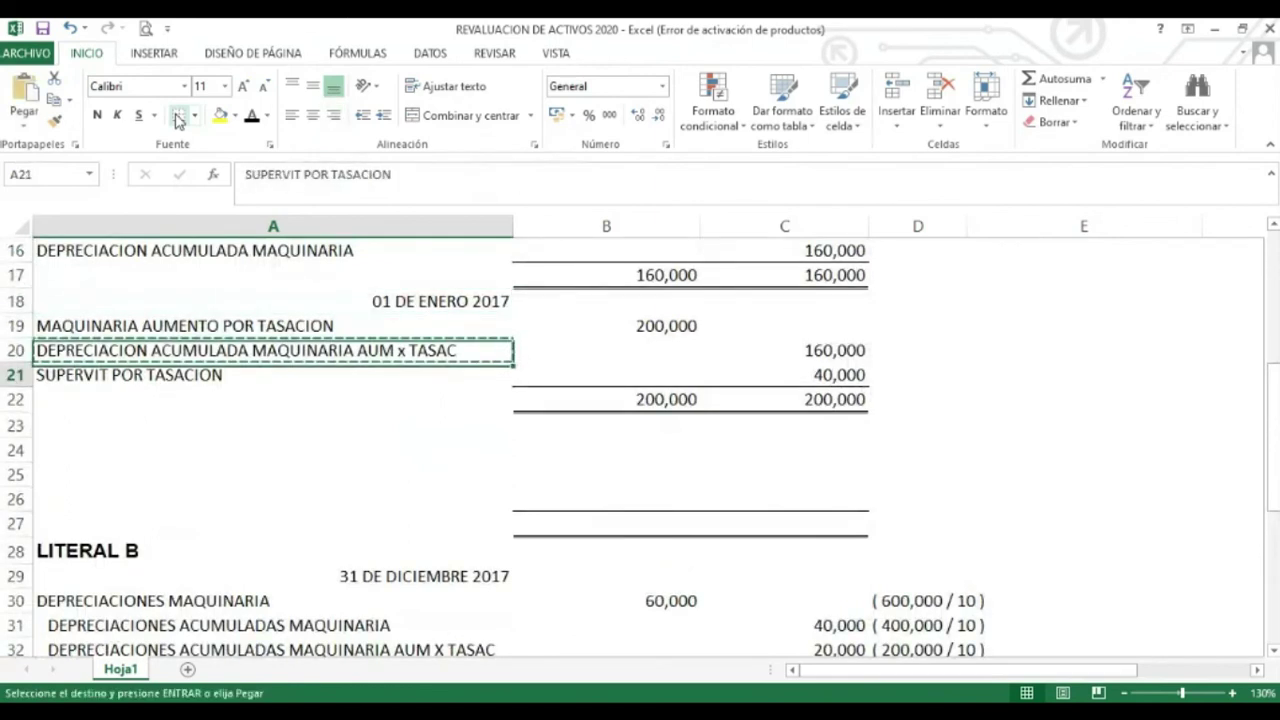
key("Down")
key("Down")
key("Down")
key("Down")
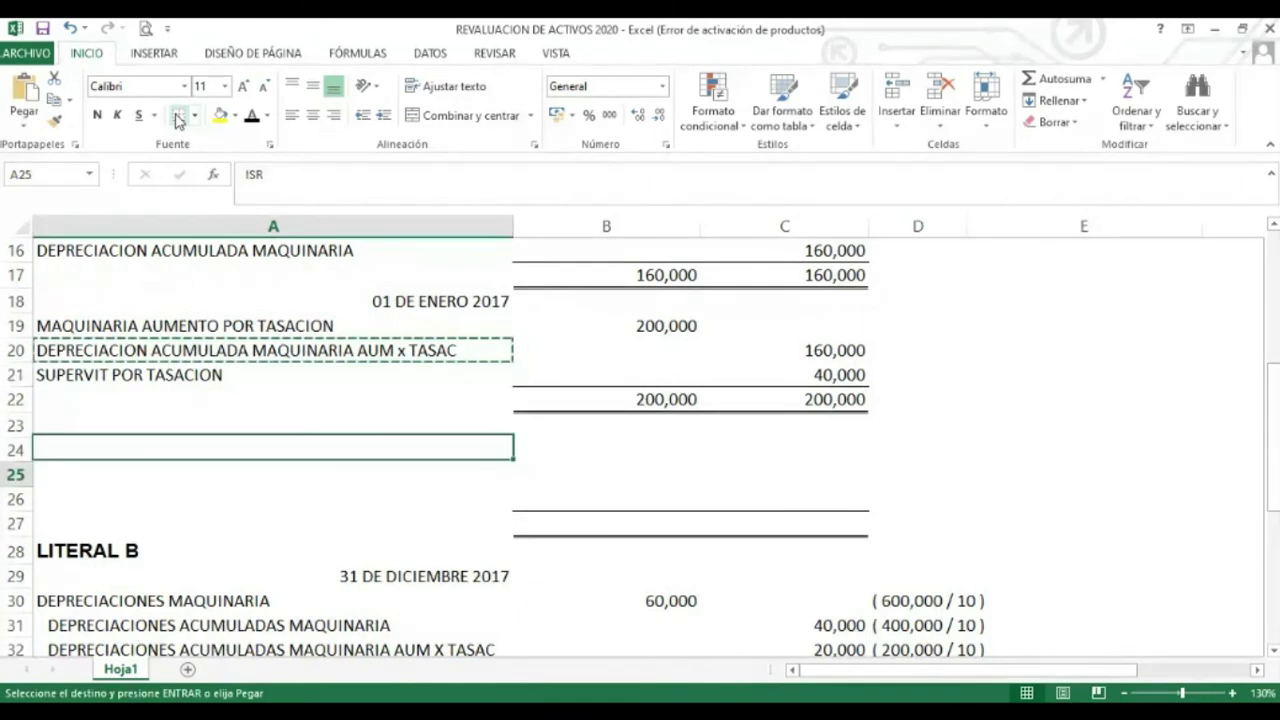
key("Down")
key("Down")
key("Down")
key("Down")
key("Down")
key("Down")
key("Down")
key("Down")
key("Down")
key("Down")
key("Down")
key("Down")
key("Down")
key("Down")
key("Down")
key("Down")
key("Down")
key("ctrl+v")
Add the prefix (-) in front of the DEPRECIACION ACUMULADA MAQUINARIA AUM x TASAC label in A42
key("F2")
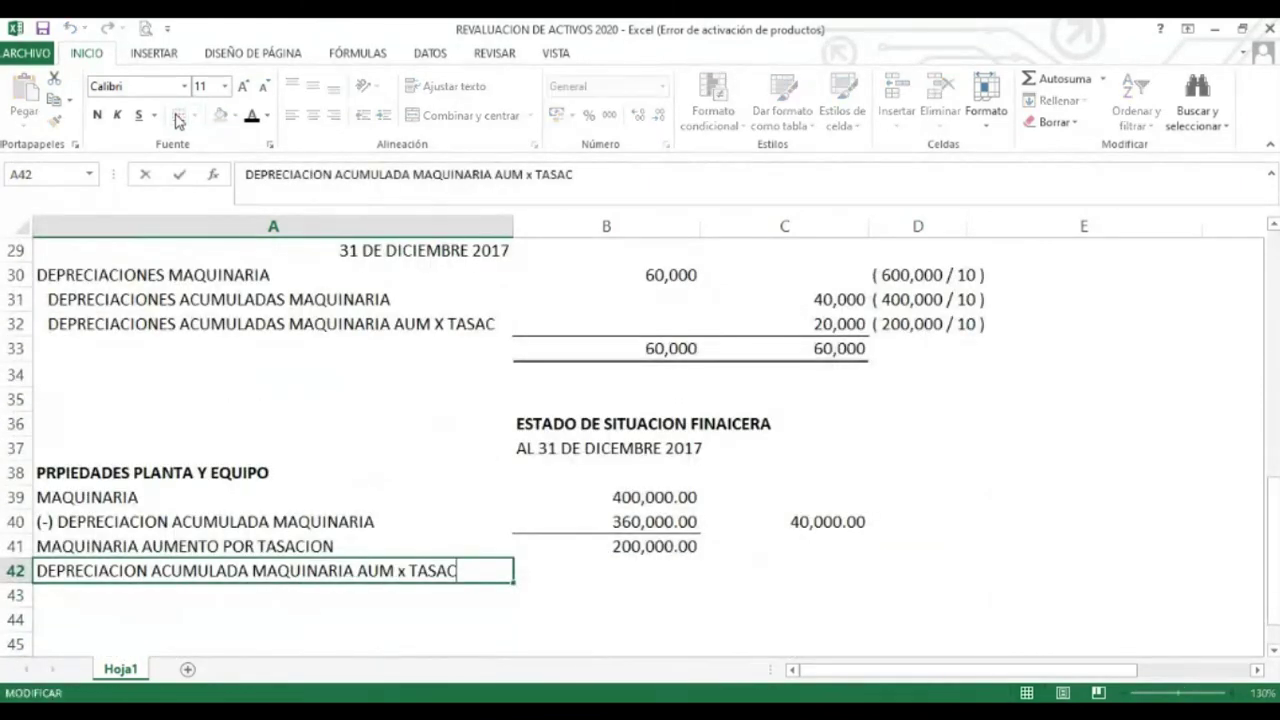
key("Left")
key("Left")
key("Left")
key("Left")
key("Left")
key("Left")
key("Left")
key("Left")
key("Left")
key("Left")
key("Left")
key("Left")
key("Left")
key("Left")
key("Left")
key("Left")
key("Left")
key("Left")
key("Left")
key("Left")
type("(V-")
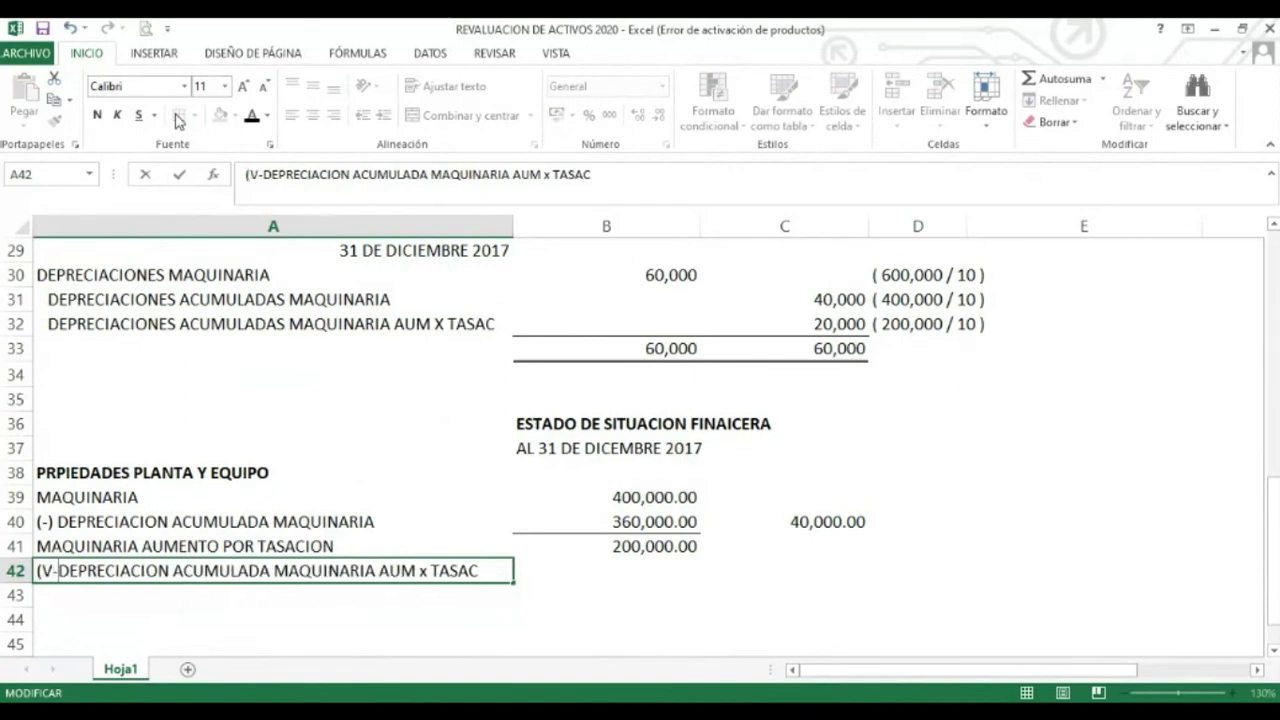
key("BackSpace")
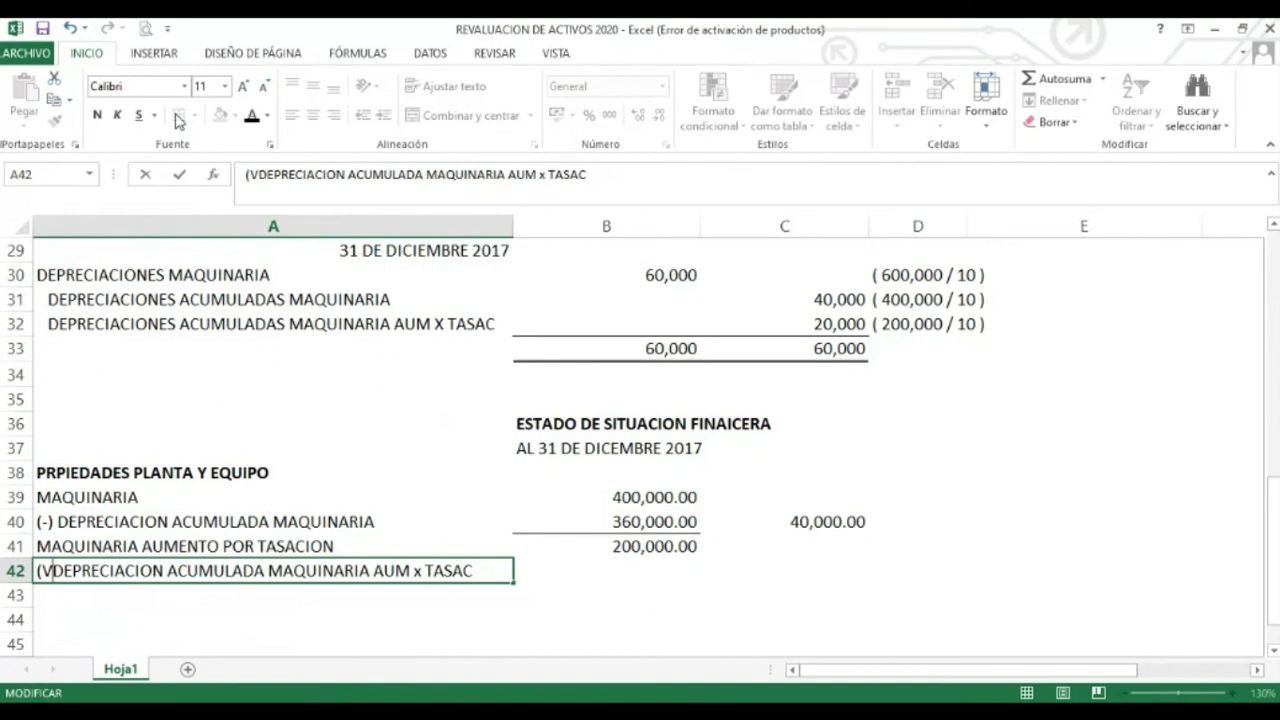
key("BackSpace")
type("-)")
key("Return")
Enter 180000 in B42 as the accumulated depreciation of the machinery's appraisal increase
key("Up")
key("Right")
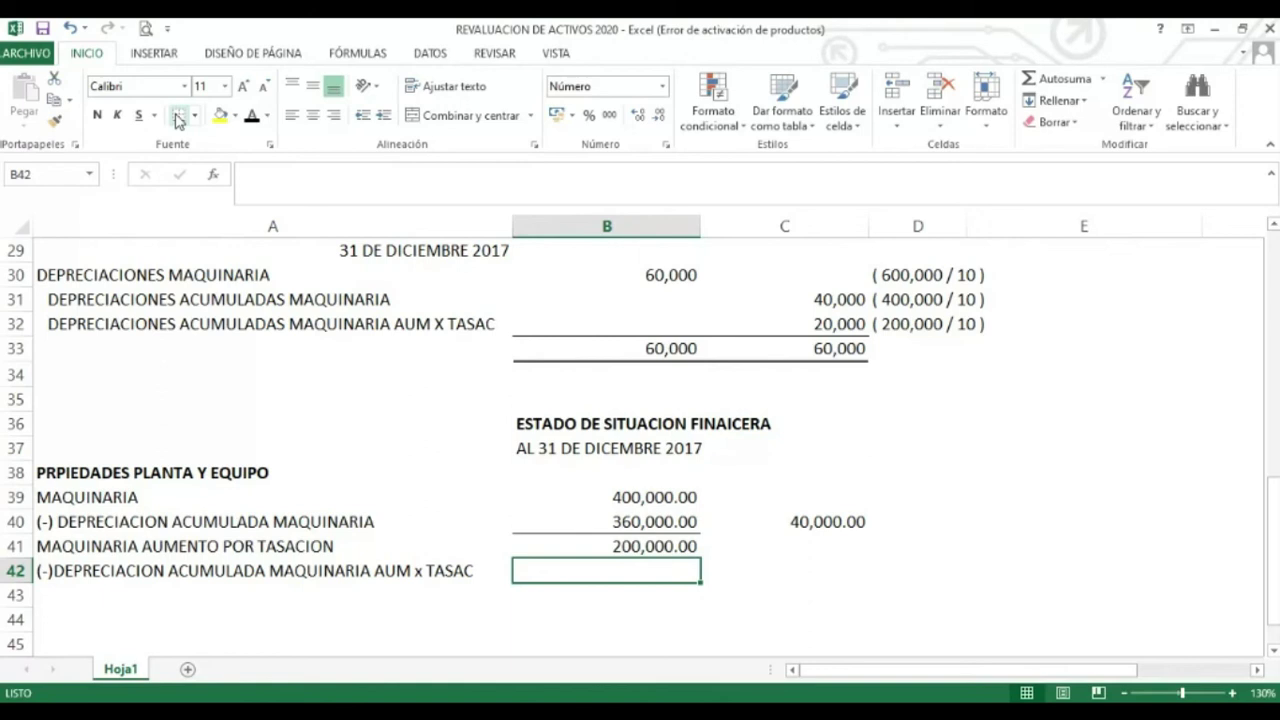
type("80")
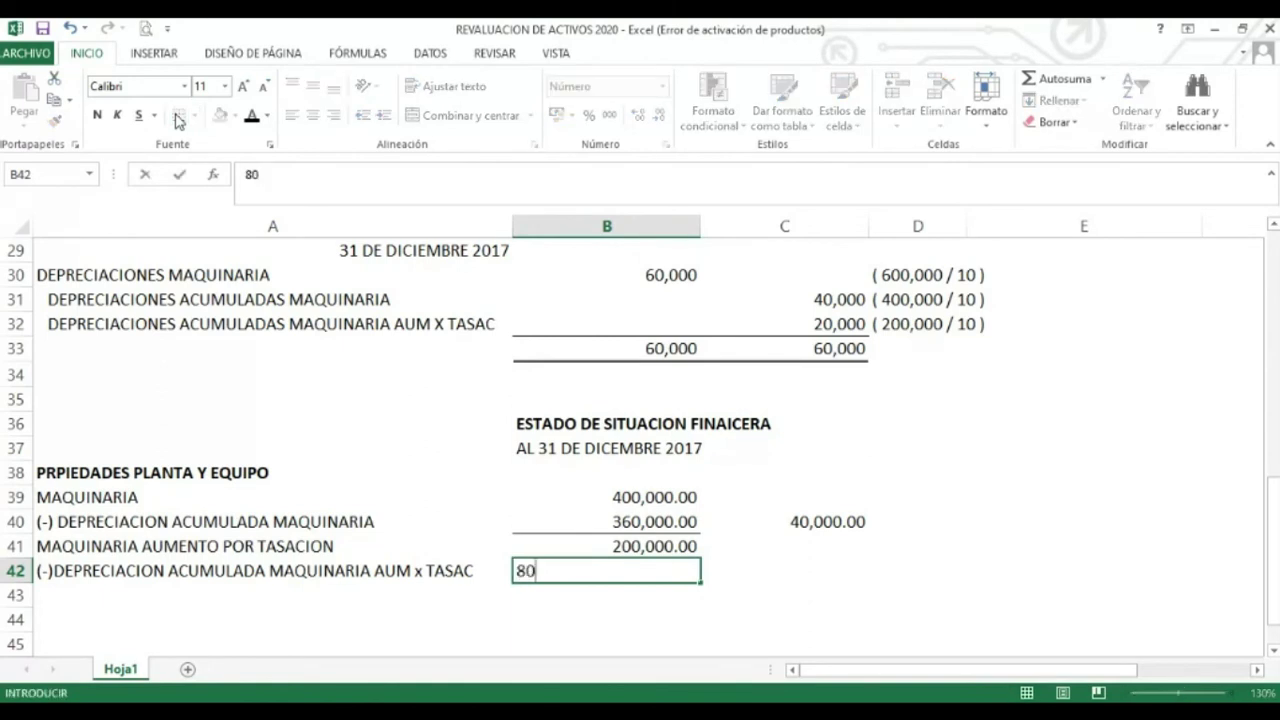
key("BackSpace")
key("BackSpace")
type("18,000")
key("Return")
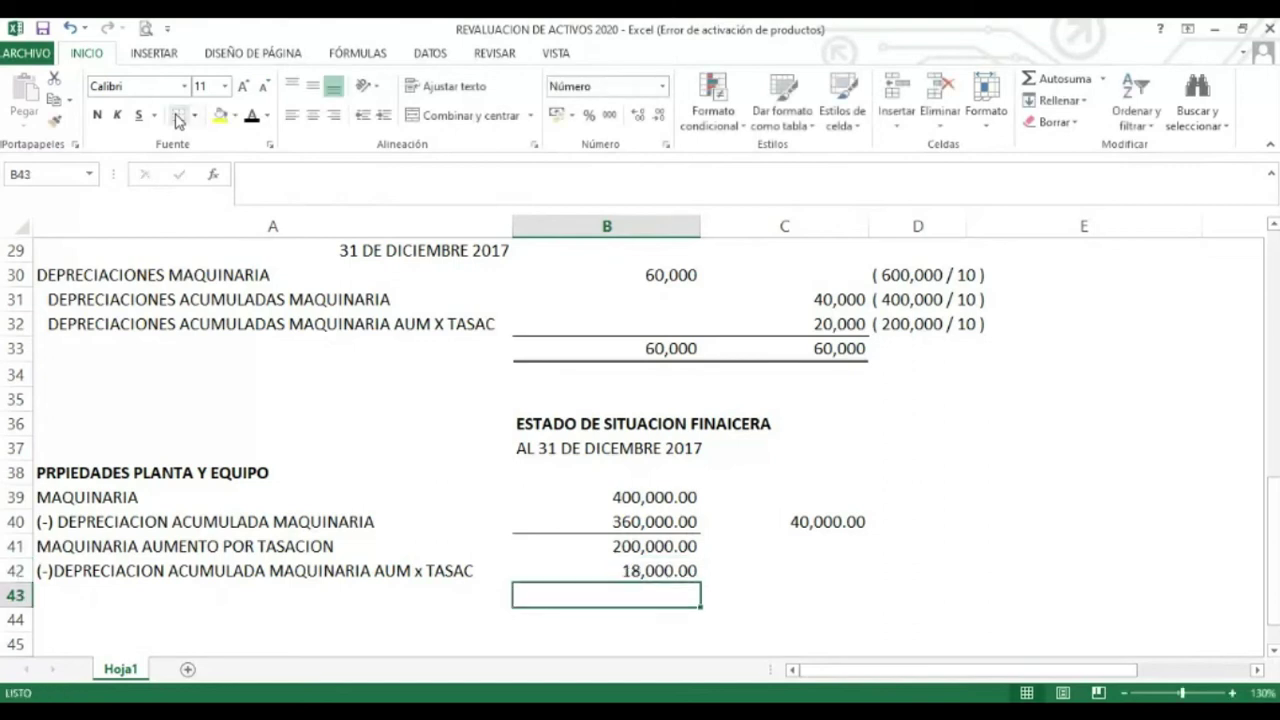
key("Up")
type("180000")
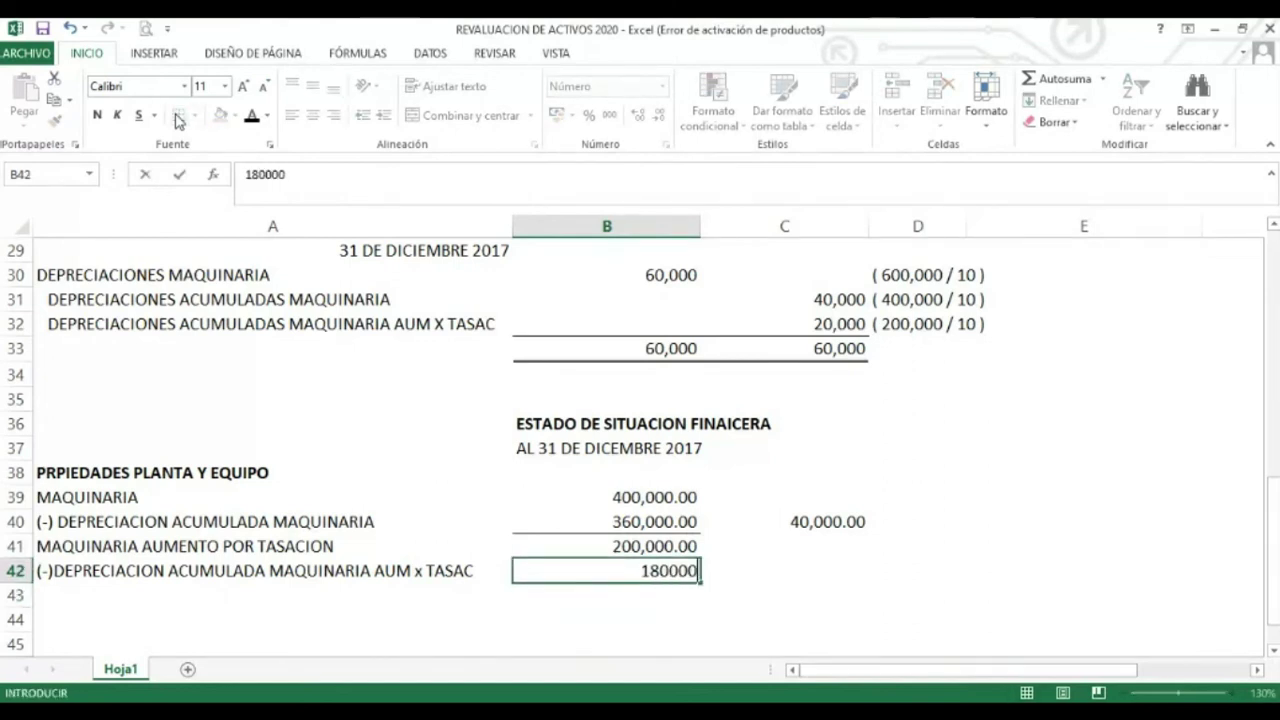
key("Return")
Replace the amount in B42 with the formula +F8+C32, adding the appraisal increase's accumulated depreciation and the 2017 depreciation
key("Up")
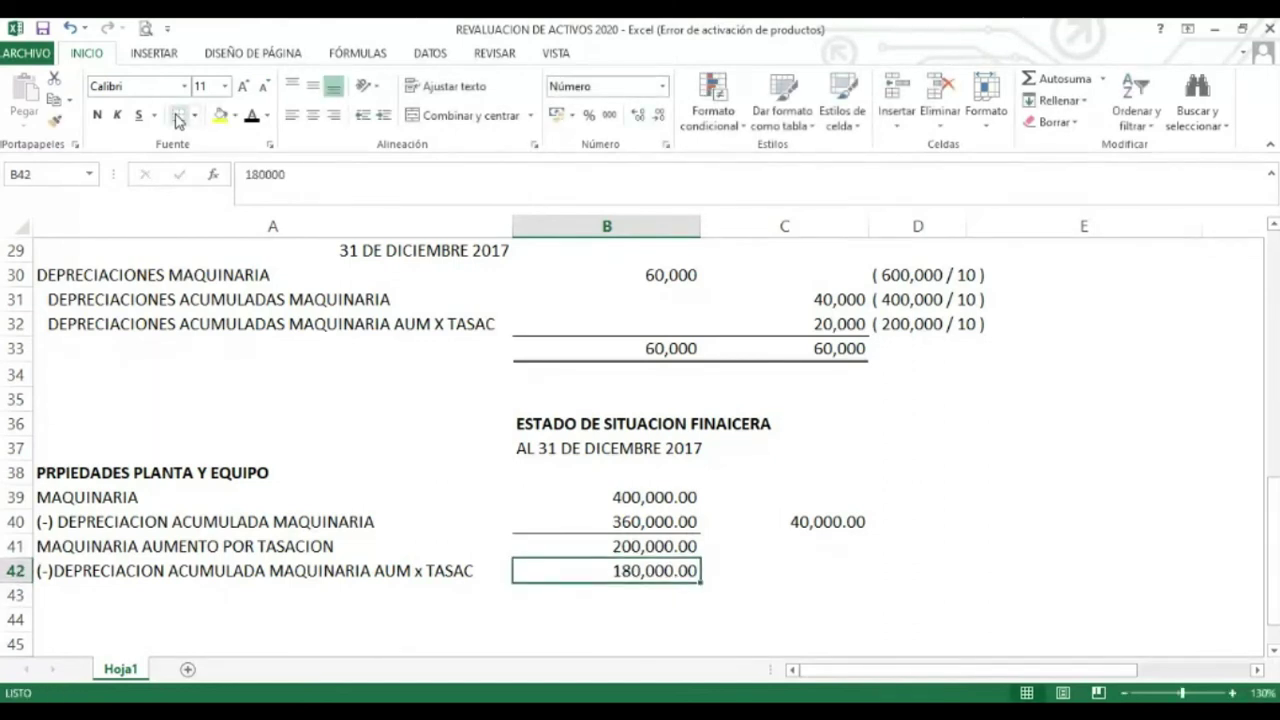
type("+")
key("Up")
key("Up")
key("Up")
key("Up")
key("Up")
key("Up")
key("Up")
key("Up")
key("Up")
key("Up")
key("Up")
key("Up")
key("Up")
key("Up")
key("Up")
key("Up")
key("Up")
key("Up")
key("Up")
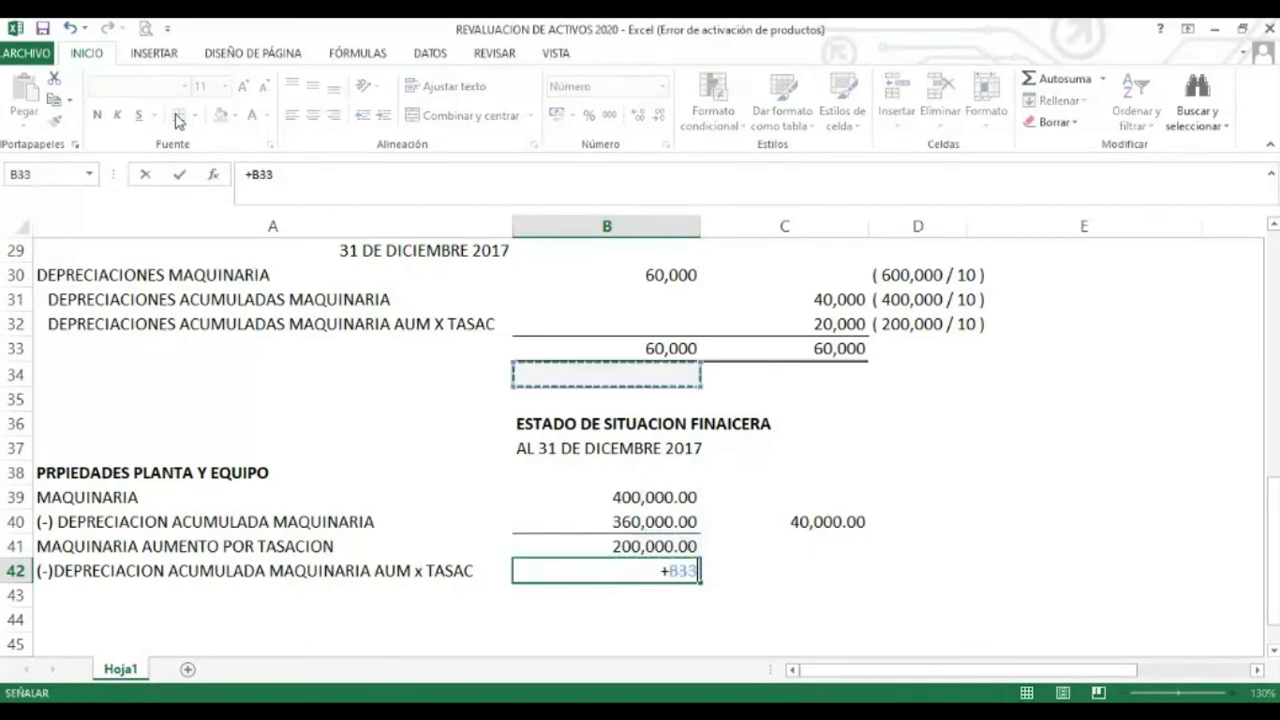
key("Up")
key("Up")
key("Up")
key("Up")
key("Up")
key("Up")
key("Up")
key("Up")
key("Up")
key("Up")
key("Up")
key("Up")
key("Up")
key("Up")
key("Up")
key("Up")
key("Up")
key("Up")
key("Up")
key("Up")
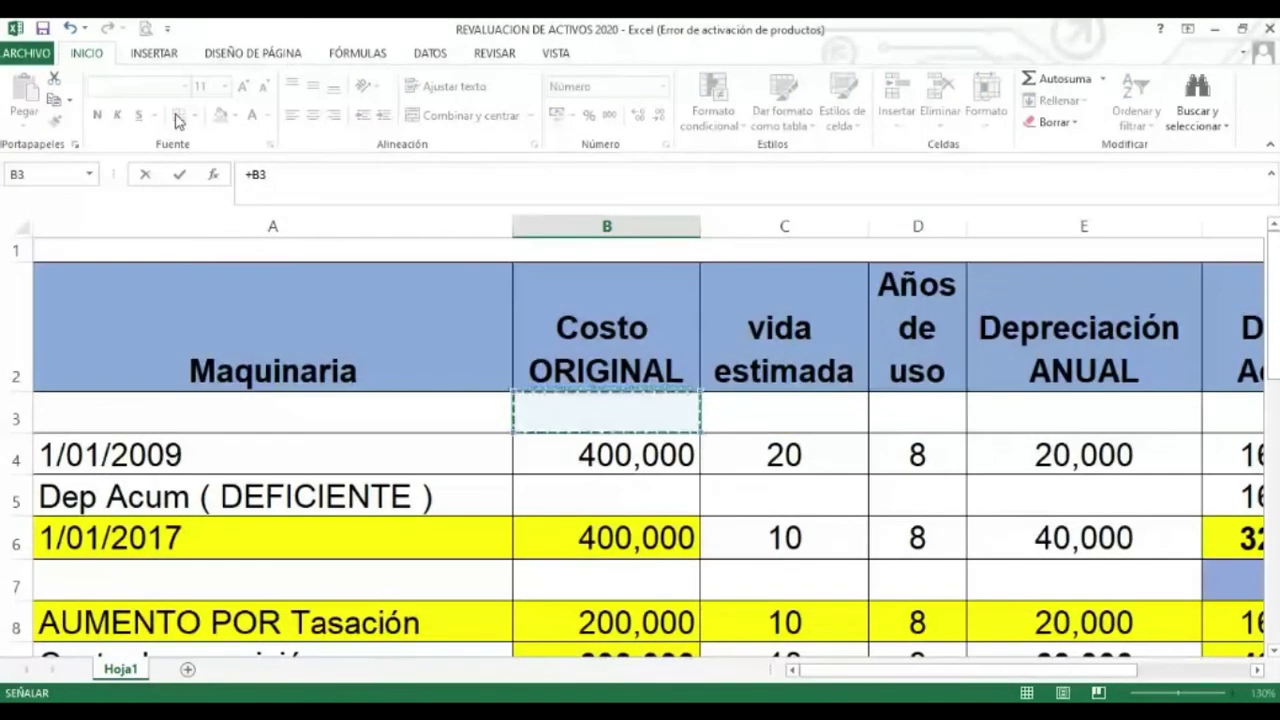
key("Down")
key("Down")
key("Down")
key("Down")
key("Down")
key("Down")
key("Down")
key("Down")
key("Down")
key("Down")
key("Up")
key("Up")
key("Up")
key("Up")
key("Right")
key("Right")
key("Right")
key("Right")
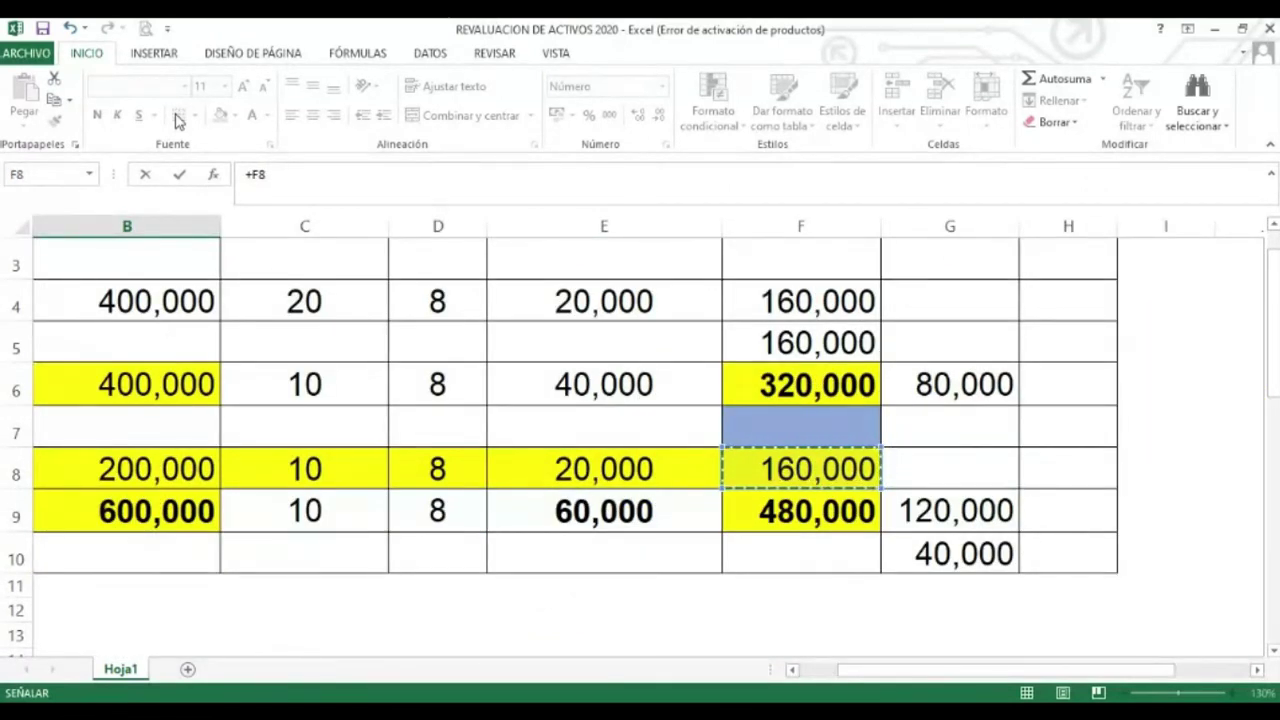
type("+")
key("Left")
key("Down")
key("Down")
key("Down")
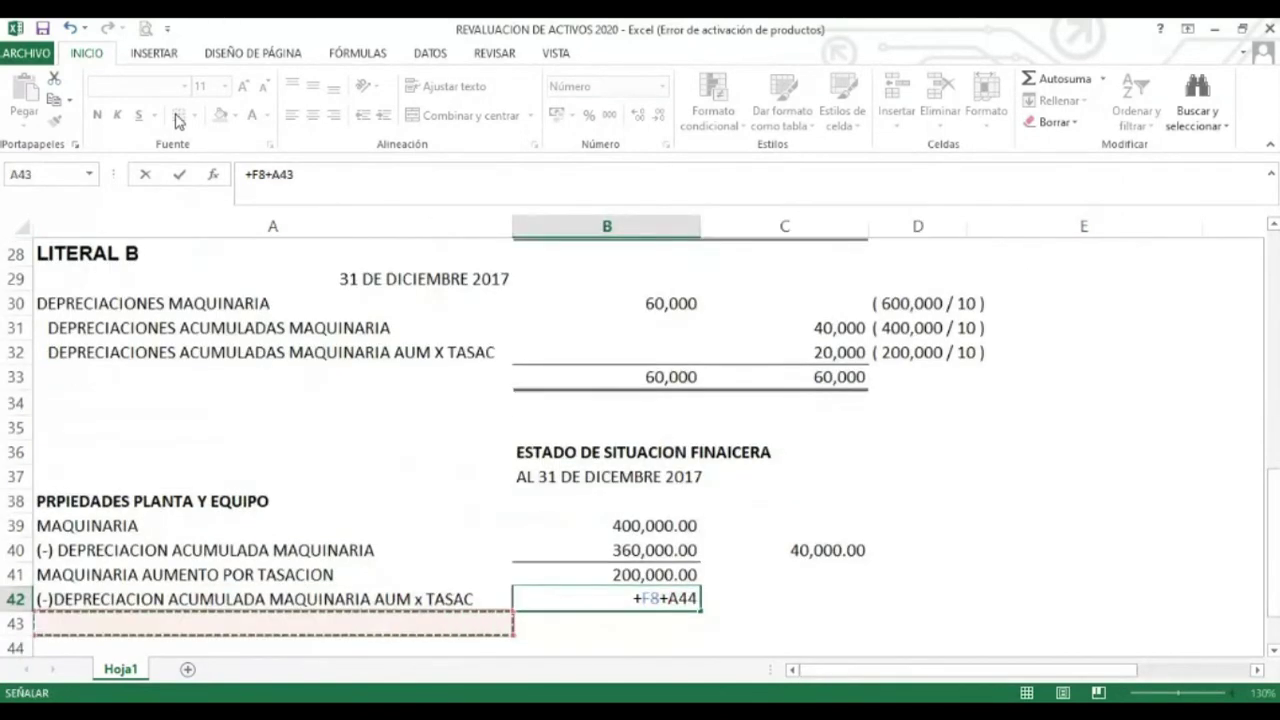
key("Up")
key("Up")
key("Up")
key("Up")
key("Up")
key("Up")
key("Up")
key("Up")
key("Up")
key("Up")
key("Up")
key("Up")
key("Up")
key("Up")
key("Up")
key("Up")
key("Up")
key("Up")
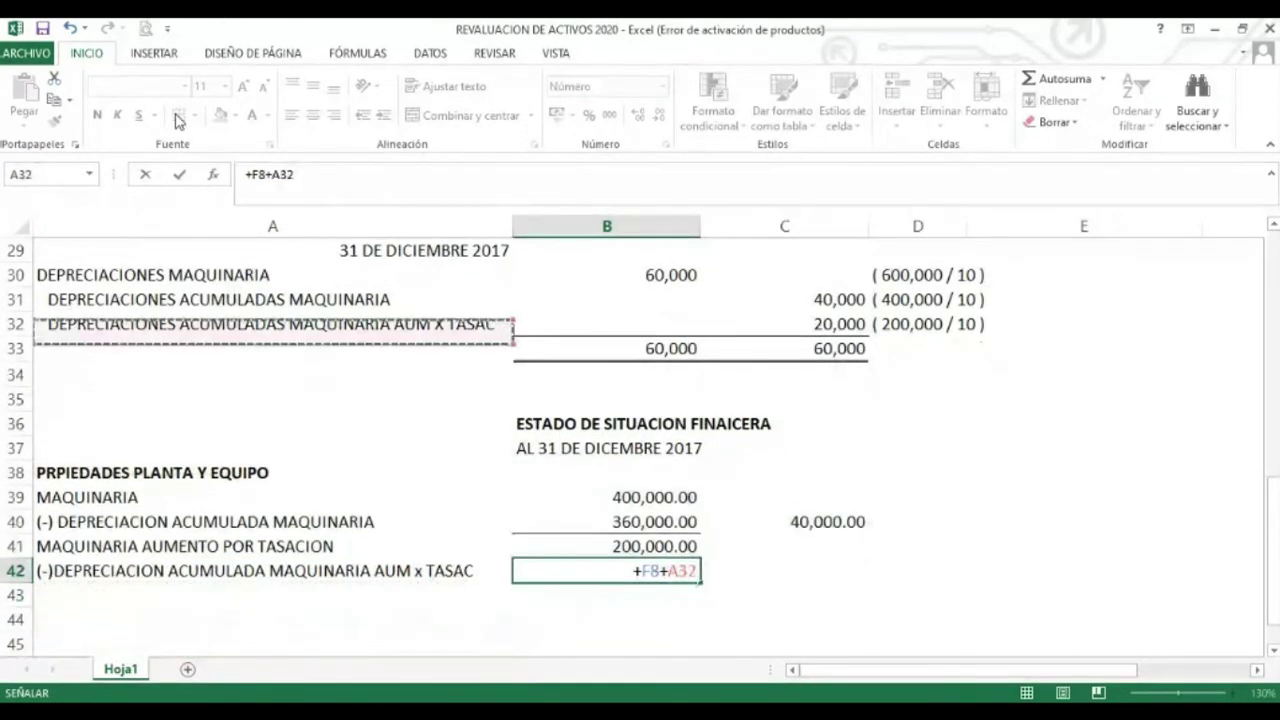
key("Down")
key("Down")
key("Down")
key("Down")
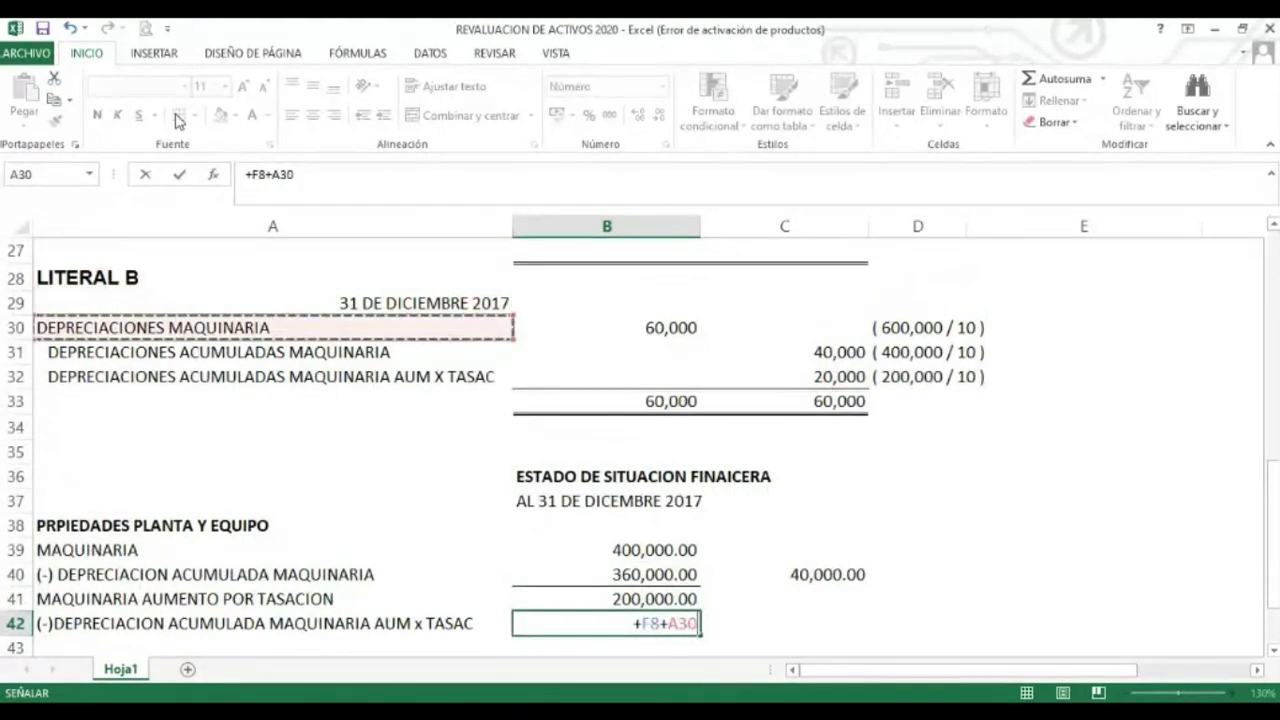
key("Down")
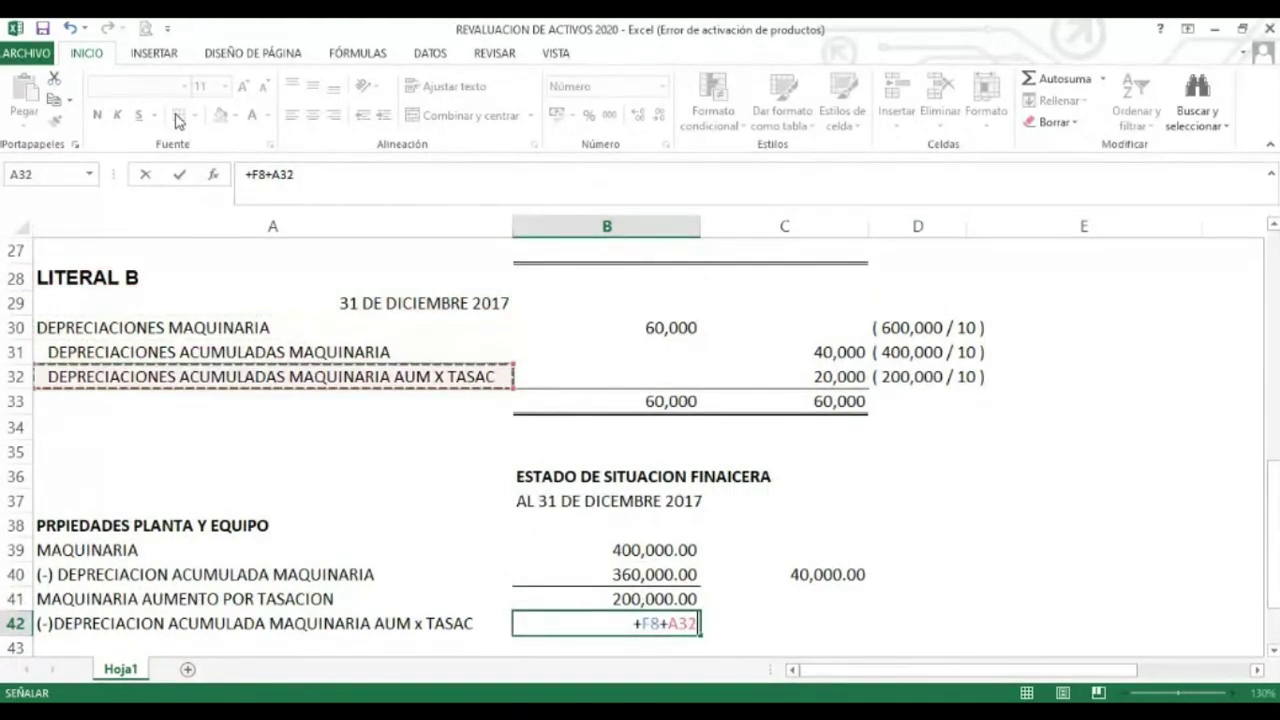
key("Right")
key("Right")
key("Return")
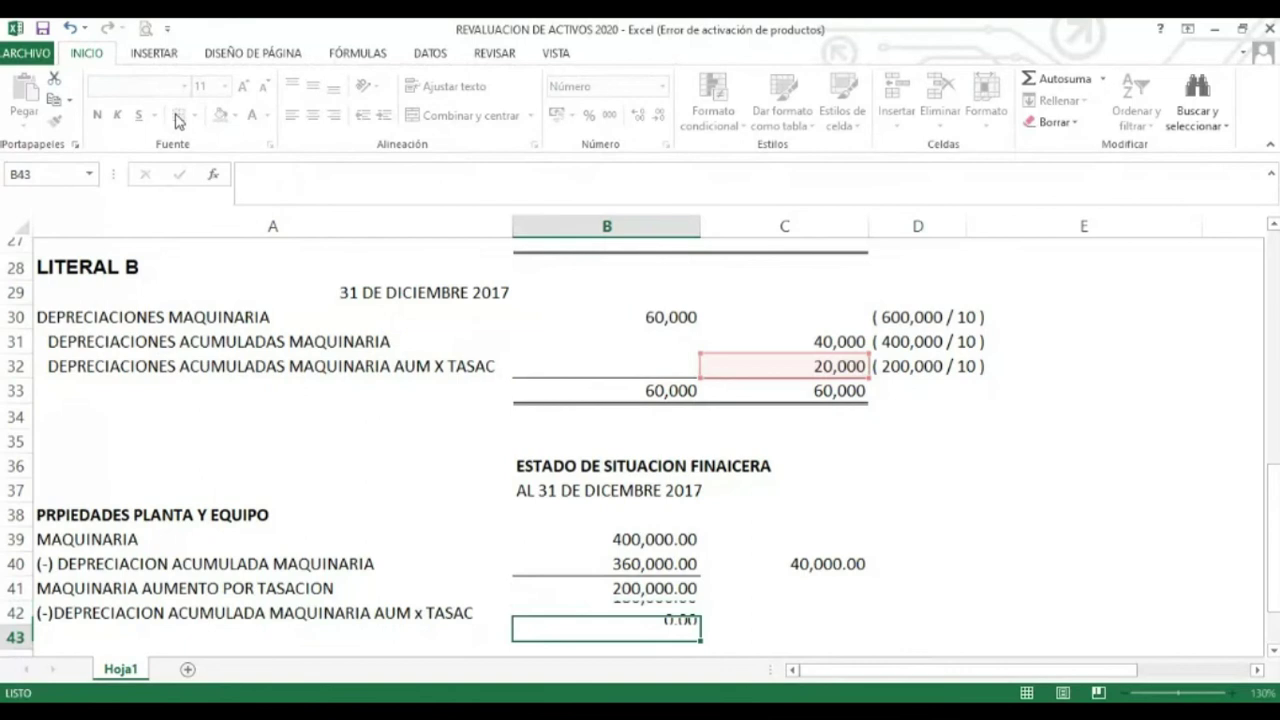
Add a bottom border under the accumulated depreciation amount in B42
key("Up")
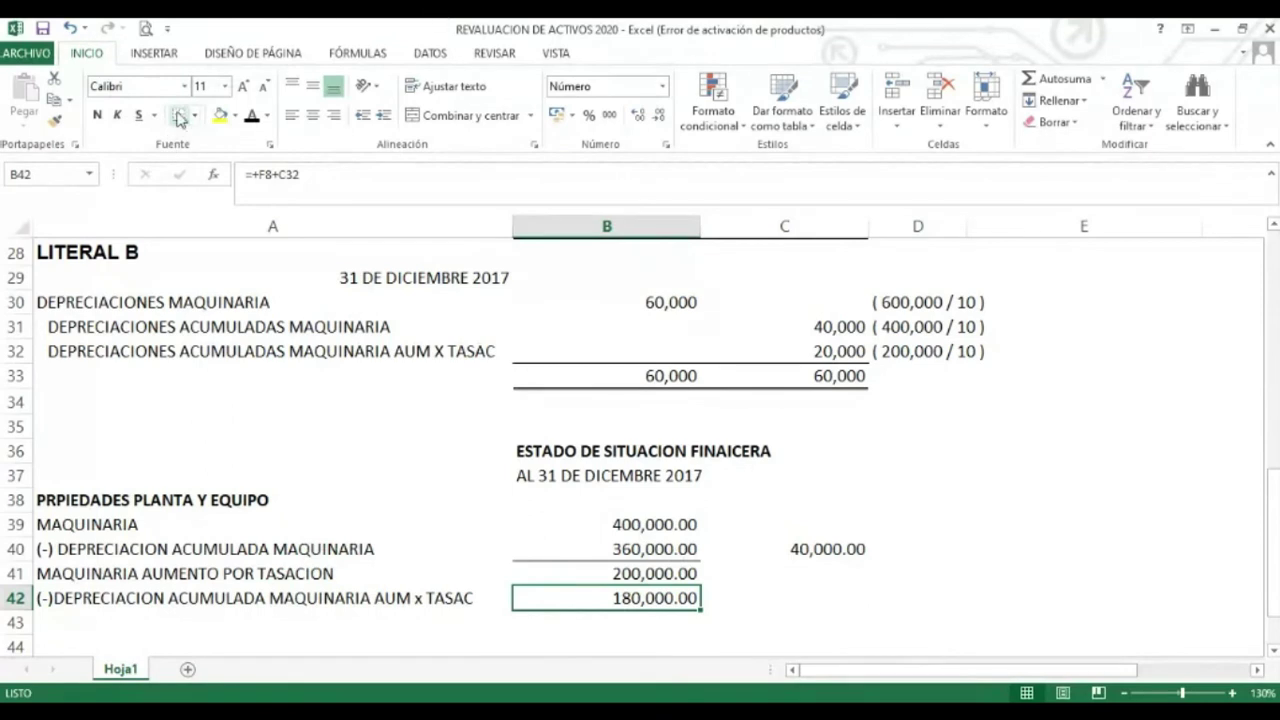
key("Down")
key("Down")
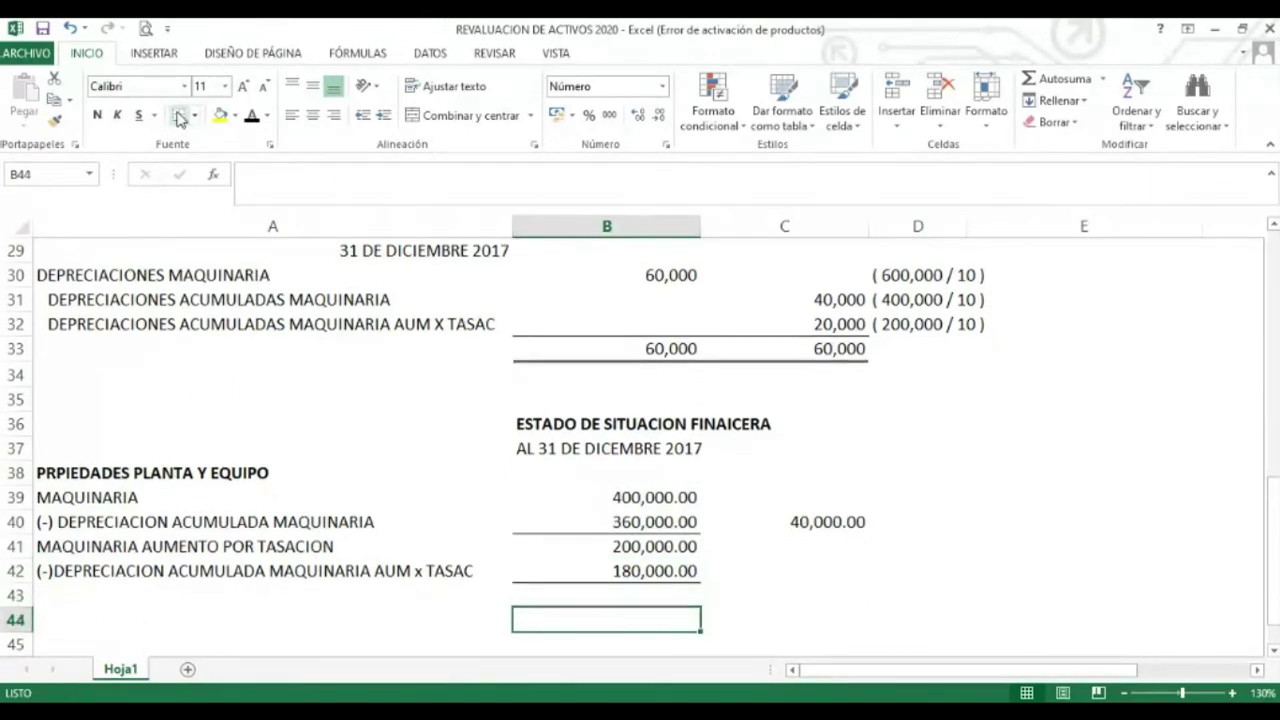
Calculate the appraisal increase's net value in C42 with the formula +B41-B42
key("Up")
key("Up")
key("Right")
type("+")
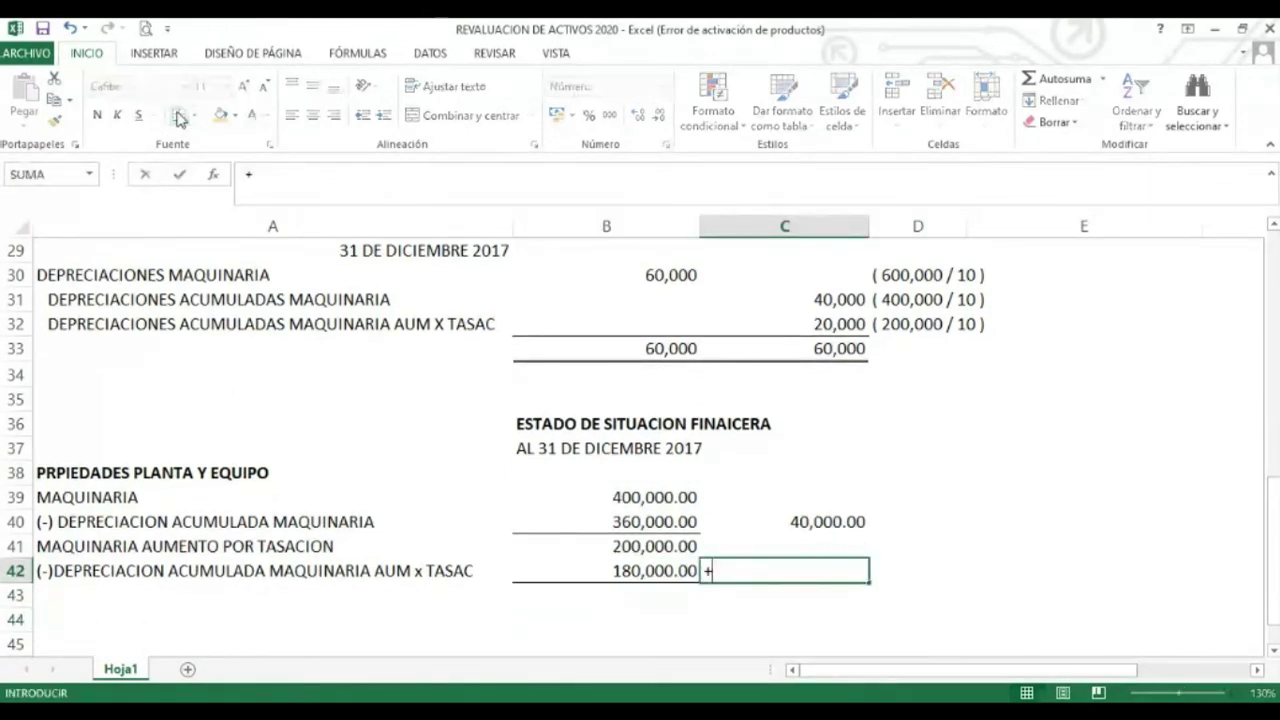
key("Up")
type("-")
key("Left")
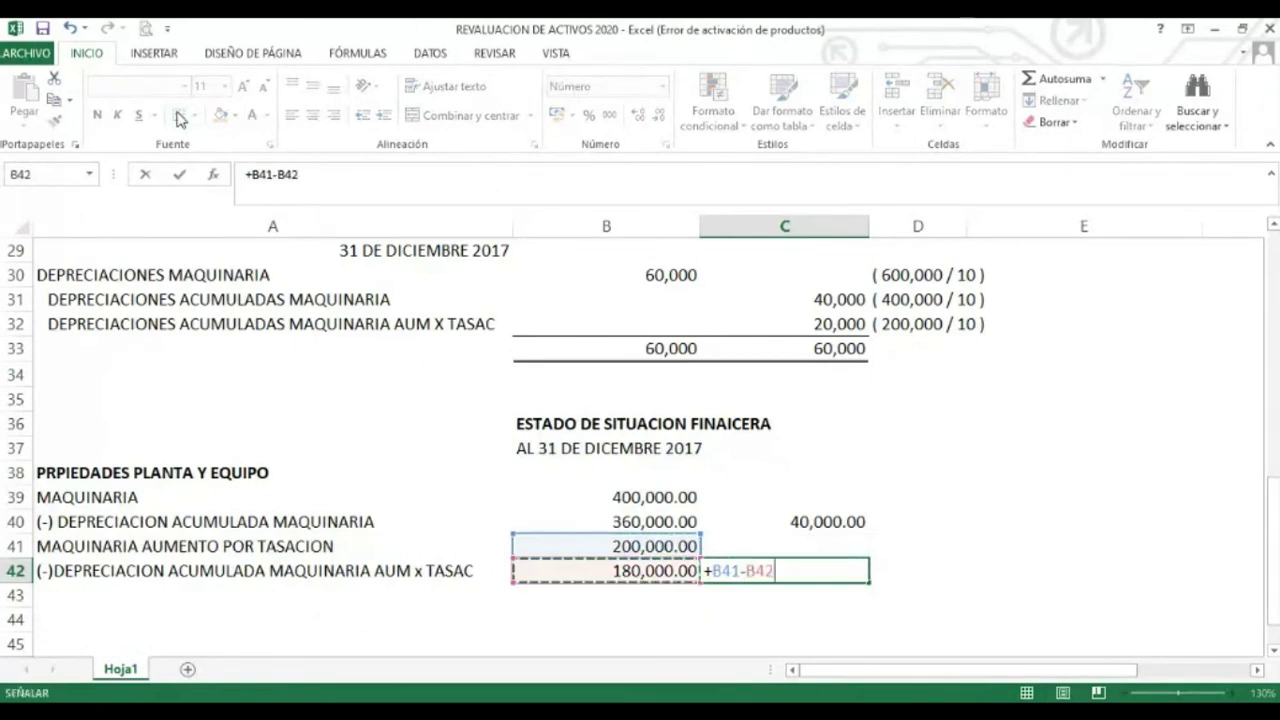
key("Return")
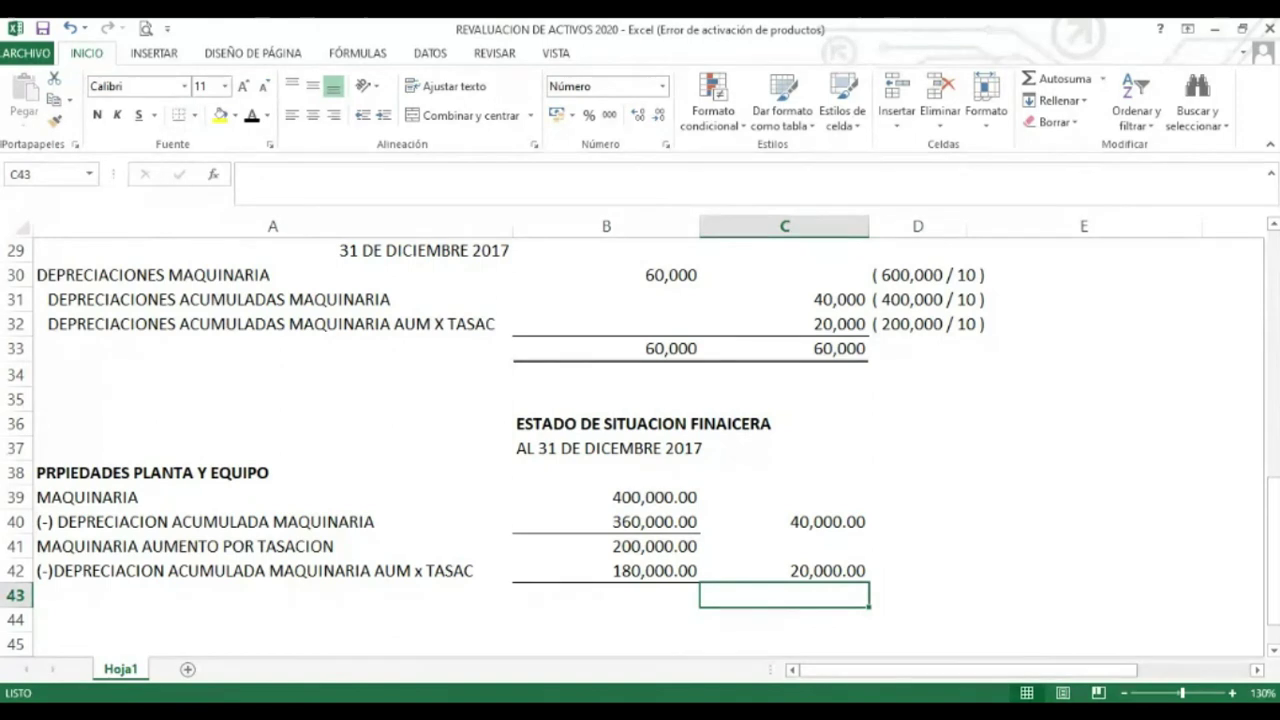
Examine the machinery cost and its net value formula in rows 39 and 40 of the statement
key("Down")
key("Down")
key("Down")
key("Down")
left_click(784, 546)
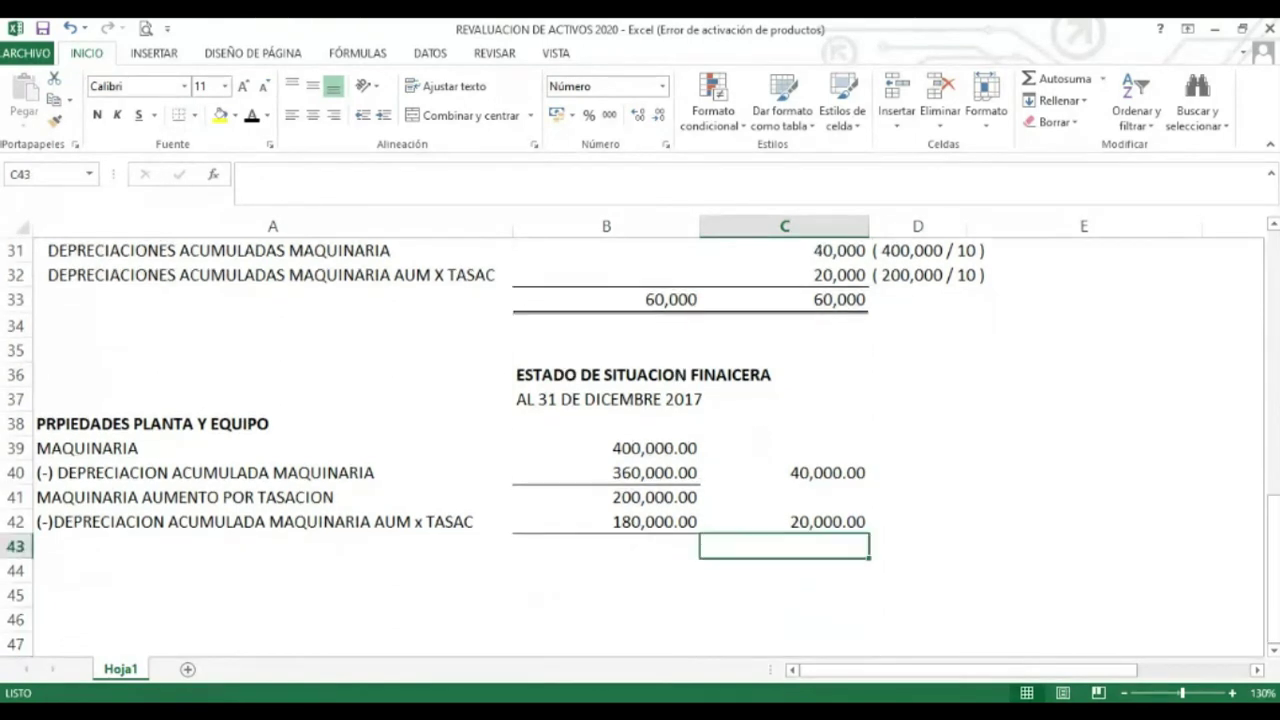
left_click(784, 472)
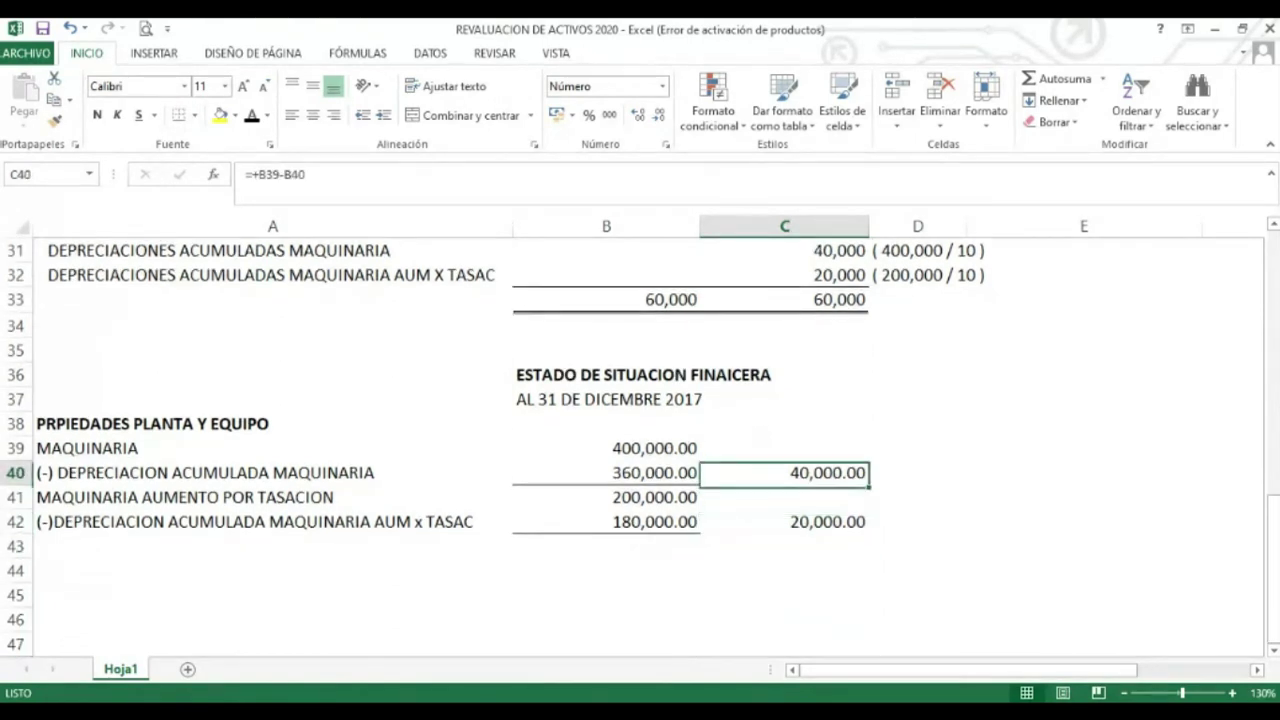
left_click(150, 448)
left_click(606, 448)
left_click(784, 448)
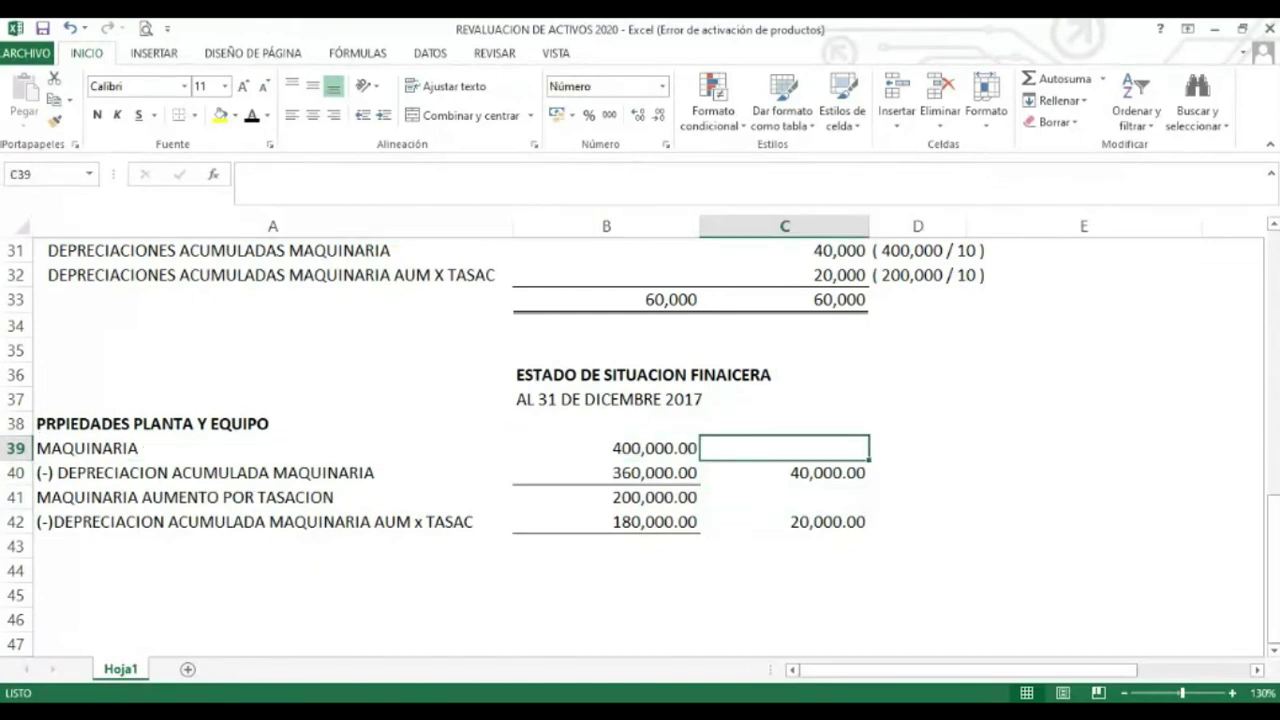
left_click(784, 472)
Total the property, plant and equipment section in C43 by adding the net values in C42 and C40
left_click(784, 546)
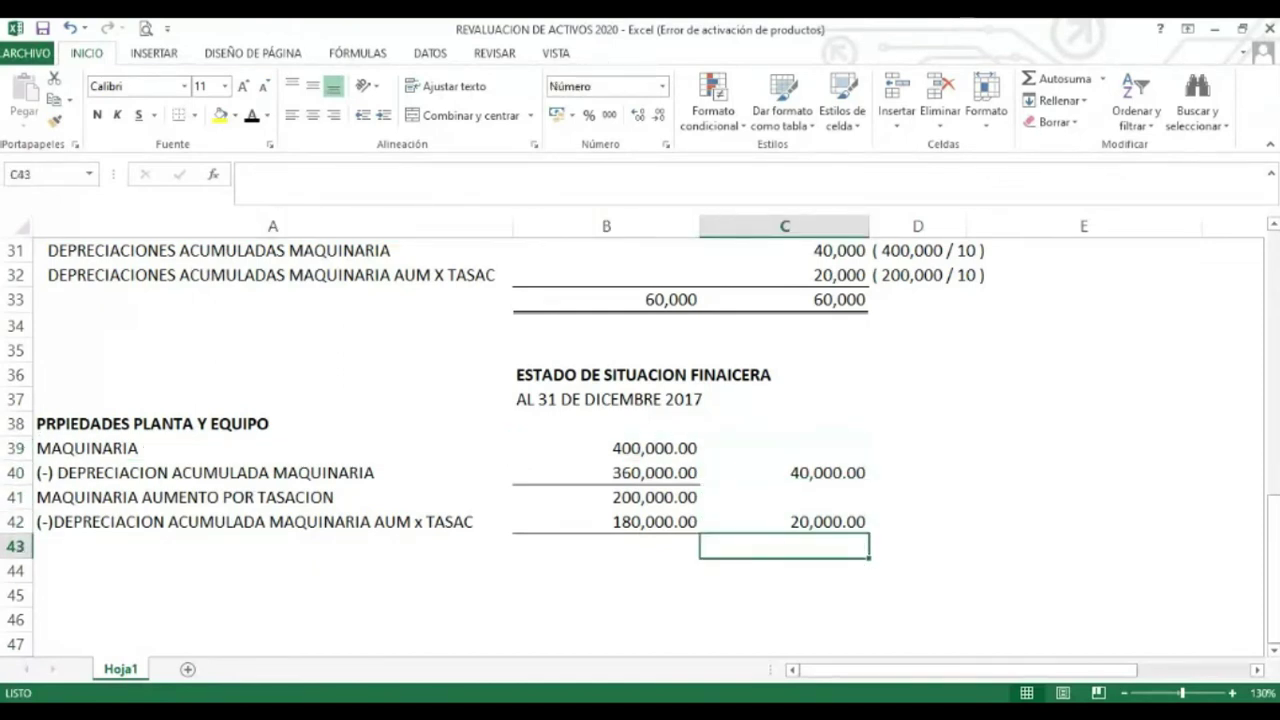
type("+")
left_click(784, 521)
type("+")
left_click(784, 497)
left_click(784, 472)
key("Return")
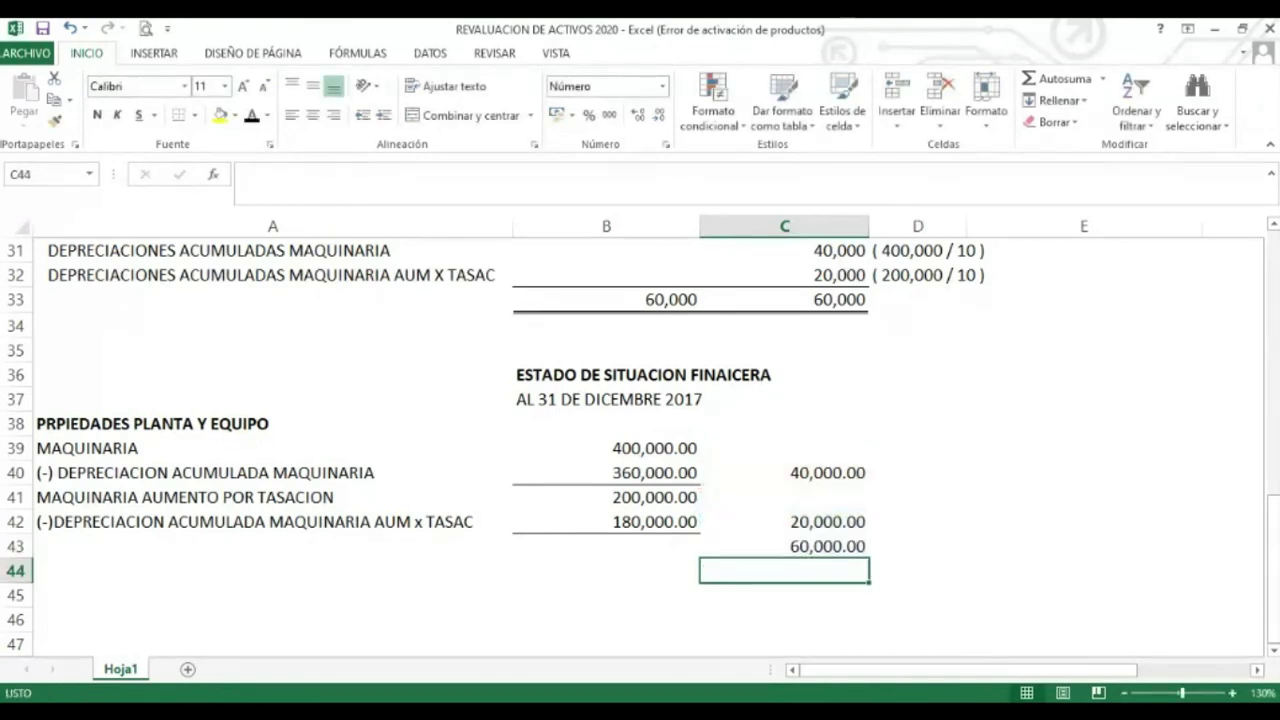
Review the cost amounts in column B and the net value formulas in C40 and C42
left_click(784, 546)
left_click(784, 521)
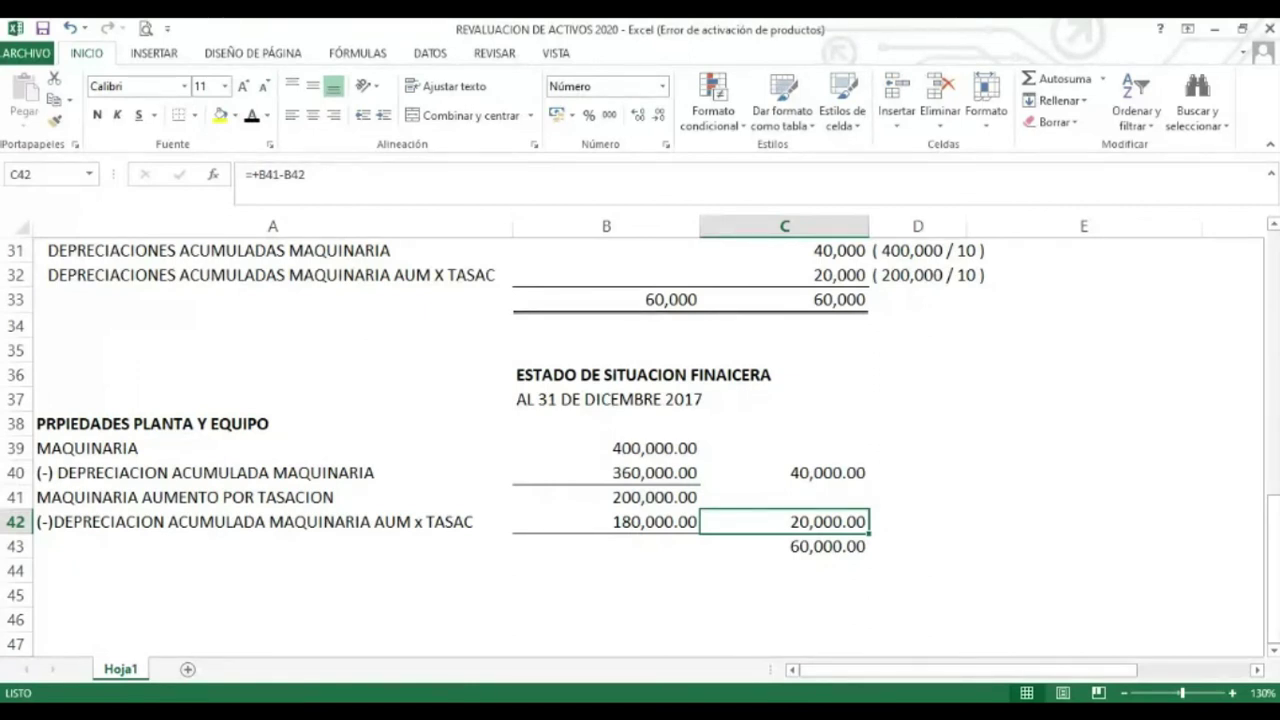
key("Up")
key("Up")
key("Up")
key("Up")
key("Up")
key("Left")
key("Down")
key("Down")
key("Down")
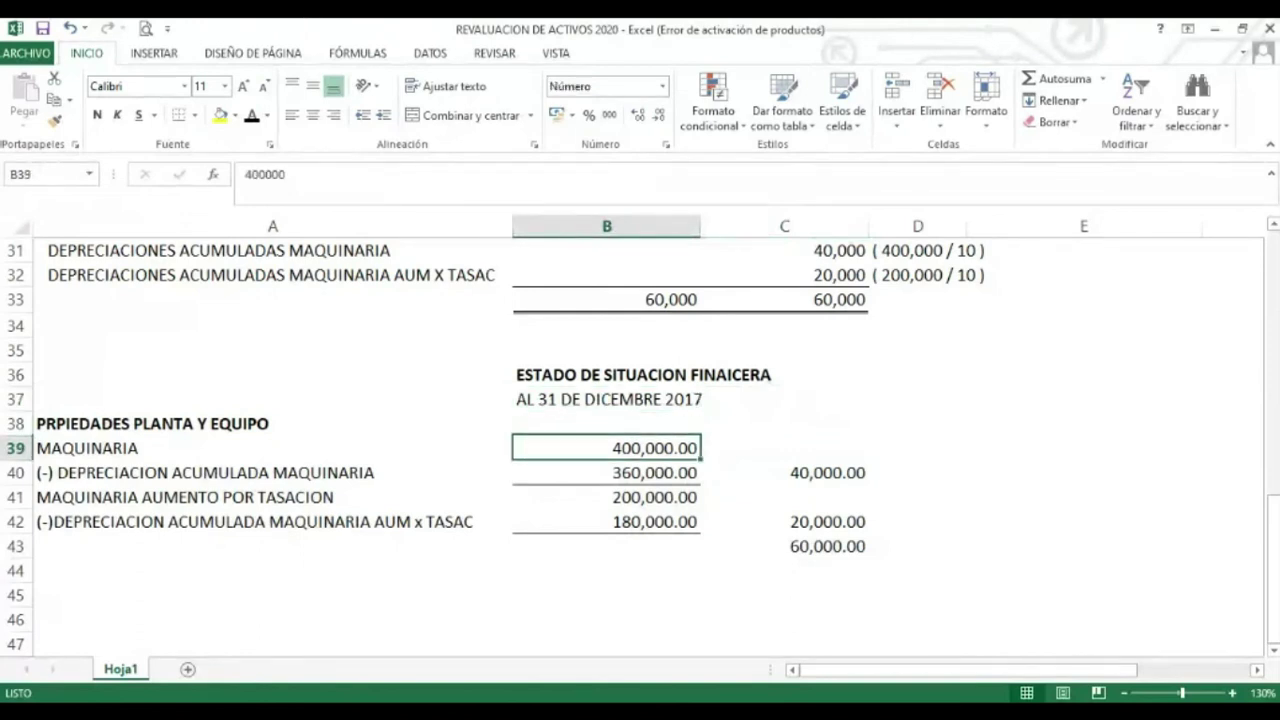
key("Up")
key("Down")
key("Down")
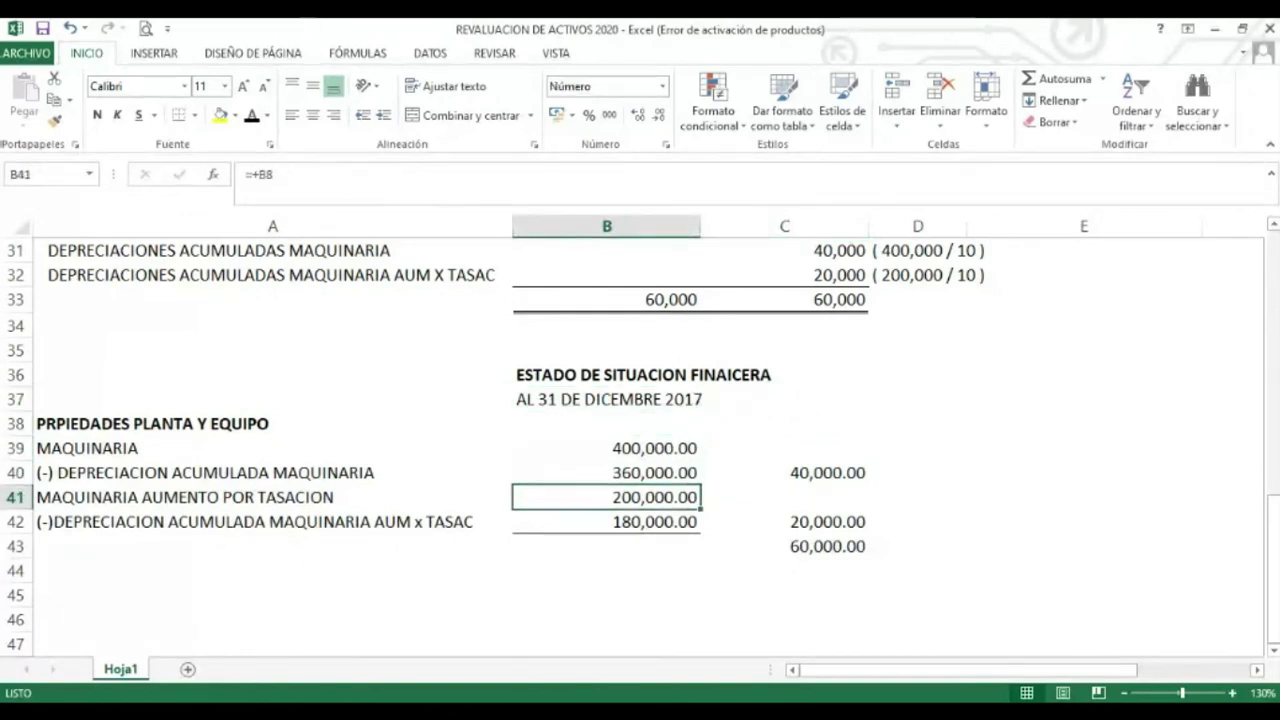
key("Up")
key("Up")
key("Right")
key("Right")
key("Down")
key("Left")
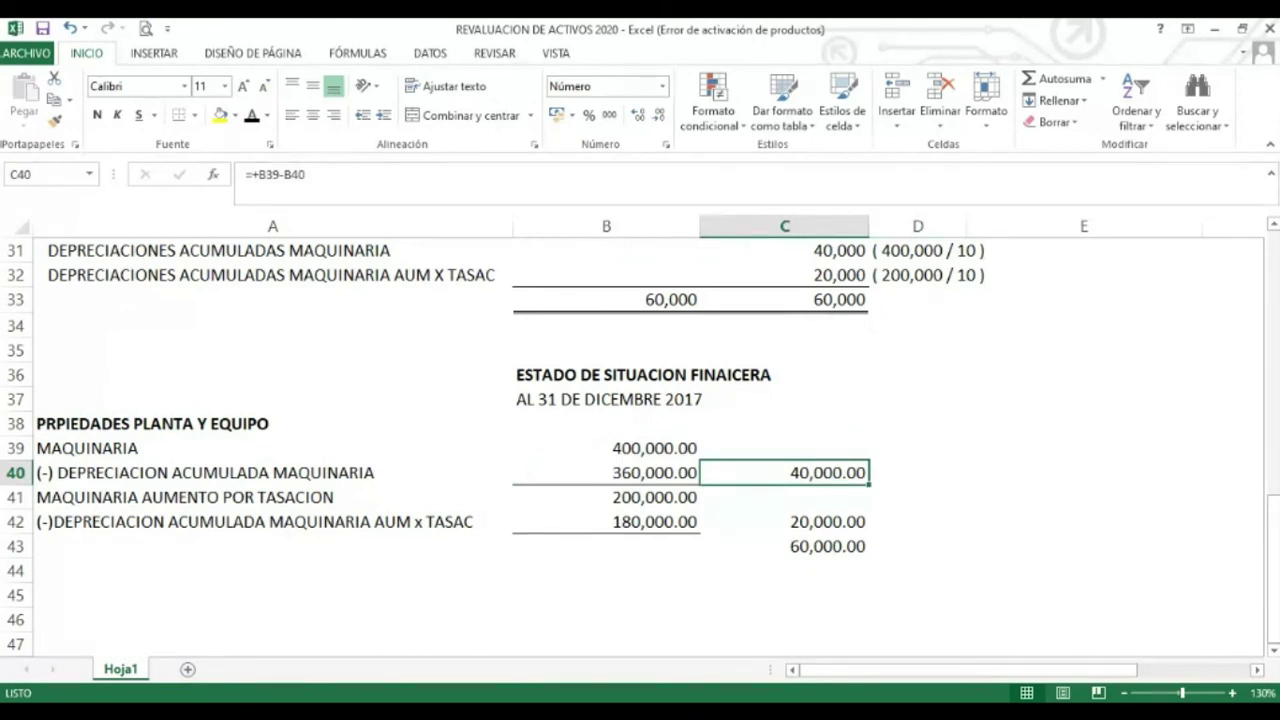
key("Right")
key("Left")
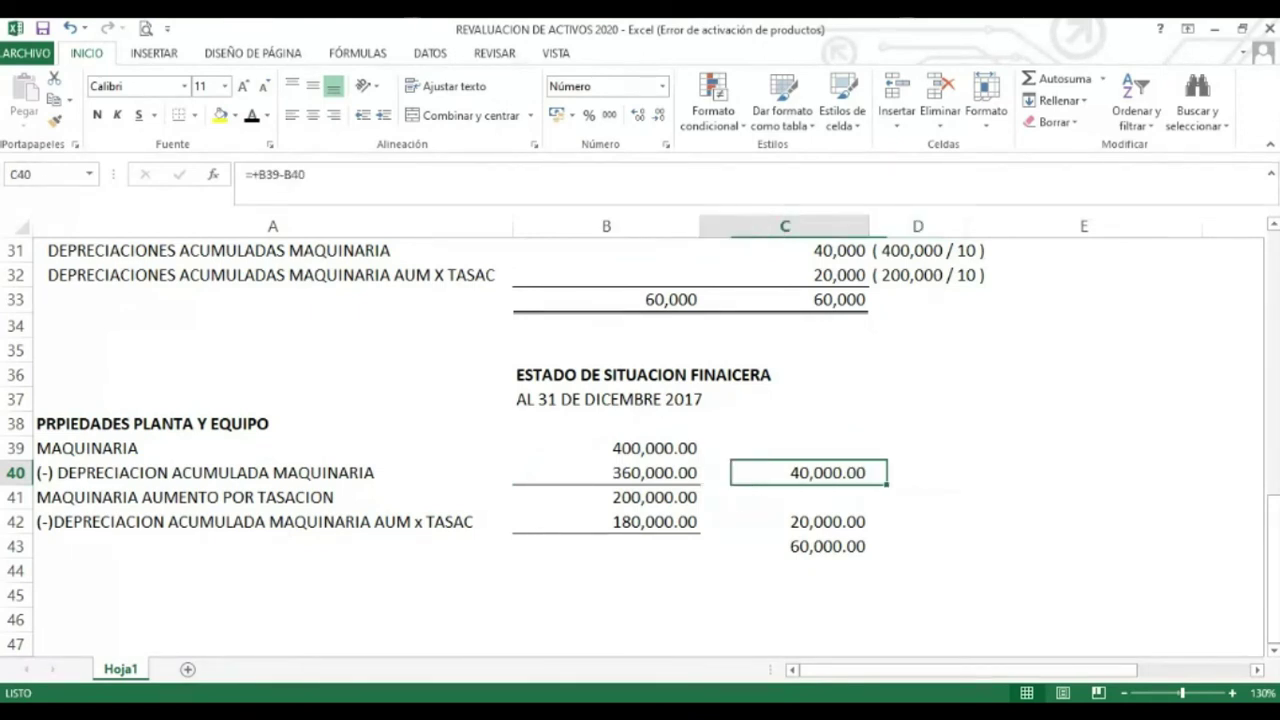
key("Down")
key("Down")
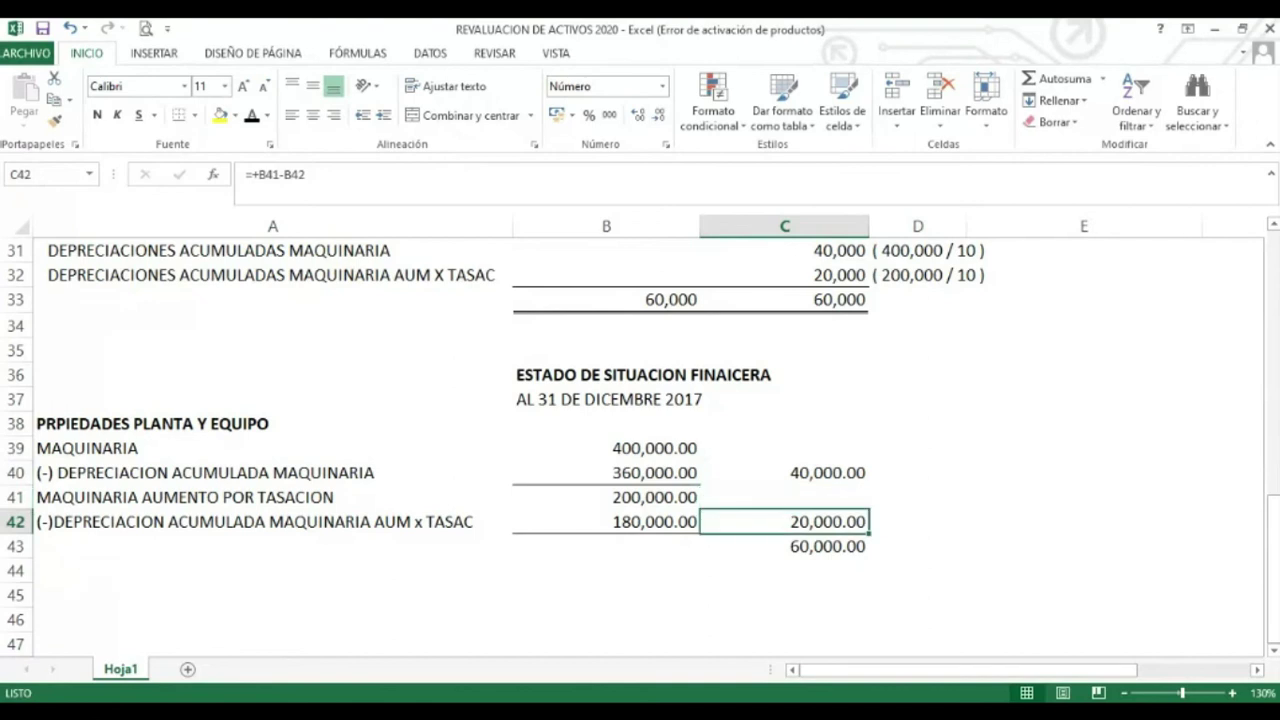
Try changing the LITERAL B entry date in A29 to 31 DE DICIEMBRE 2018, and undo the edit
key("Up")
key("Up")
key("Up")
key("Up")
key("Up")
key("Up")
key("Up")
key("Up")
key("Up")
key("Up")
key("Up")
key("Up")
key("Up")
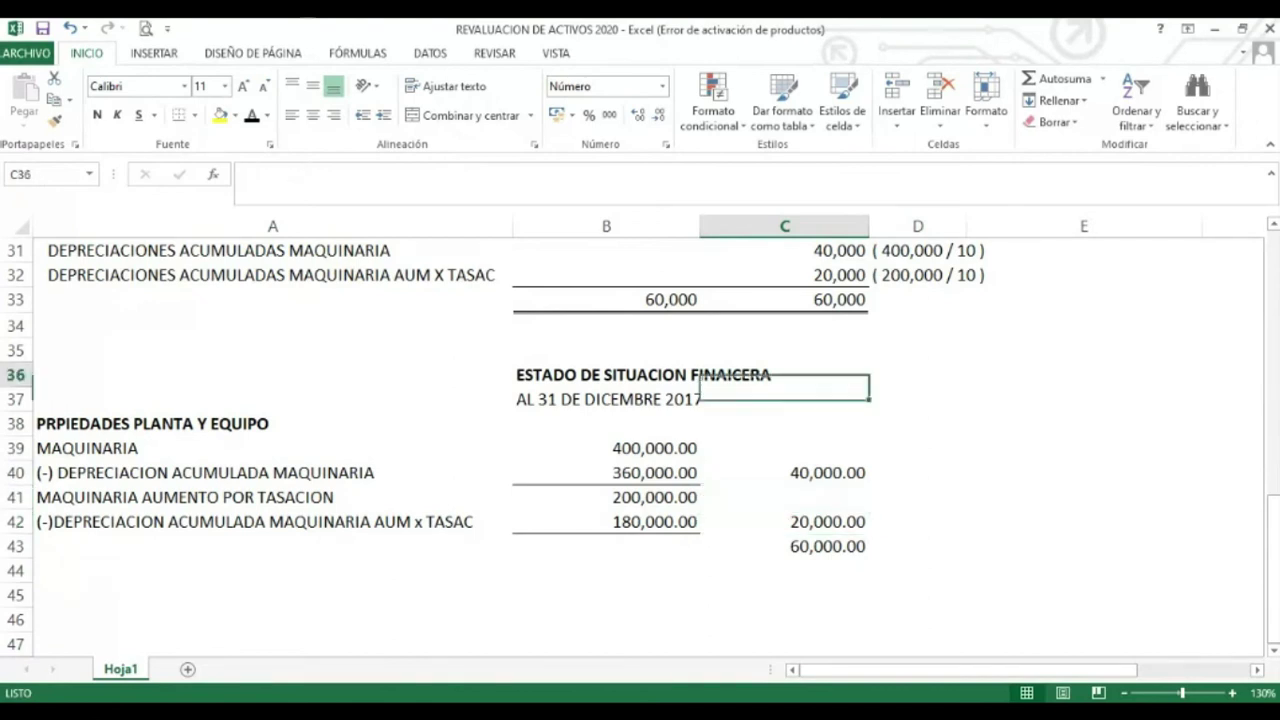
key("Left")
key("Left")
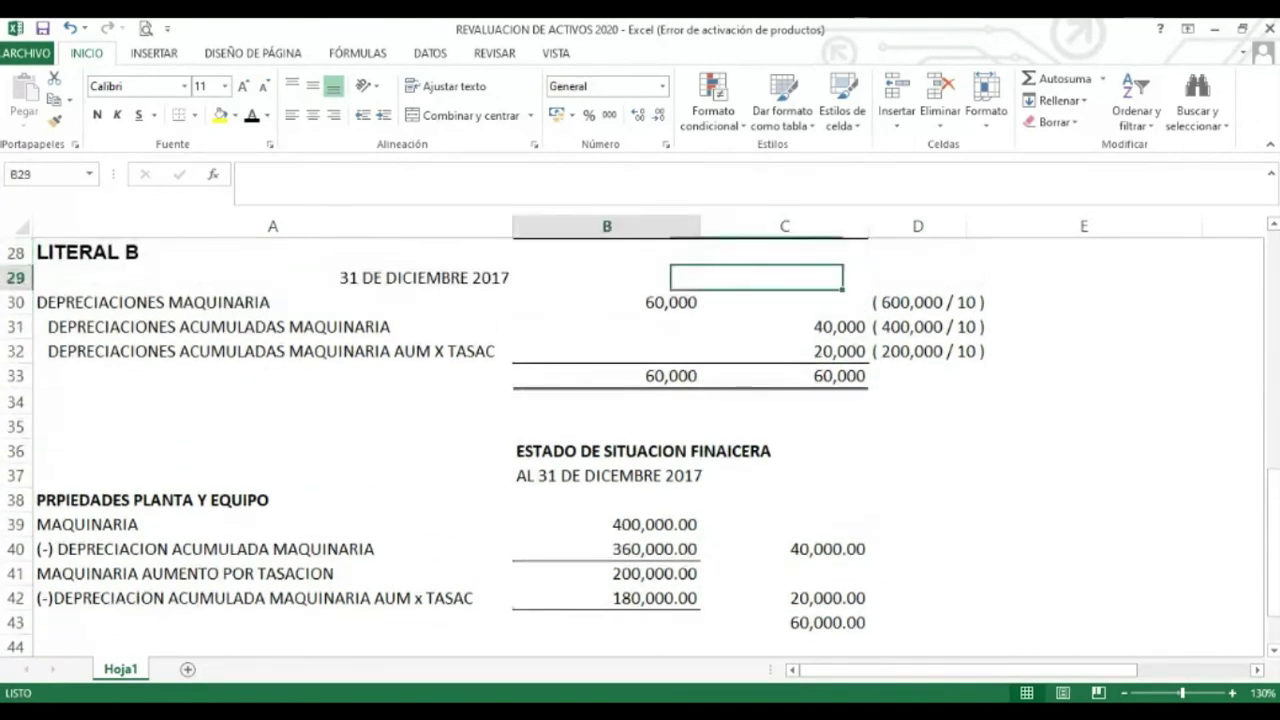
key("F2")
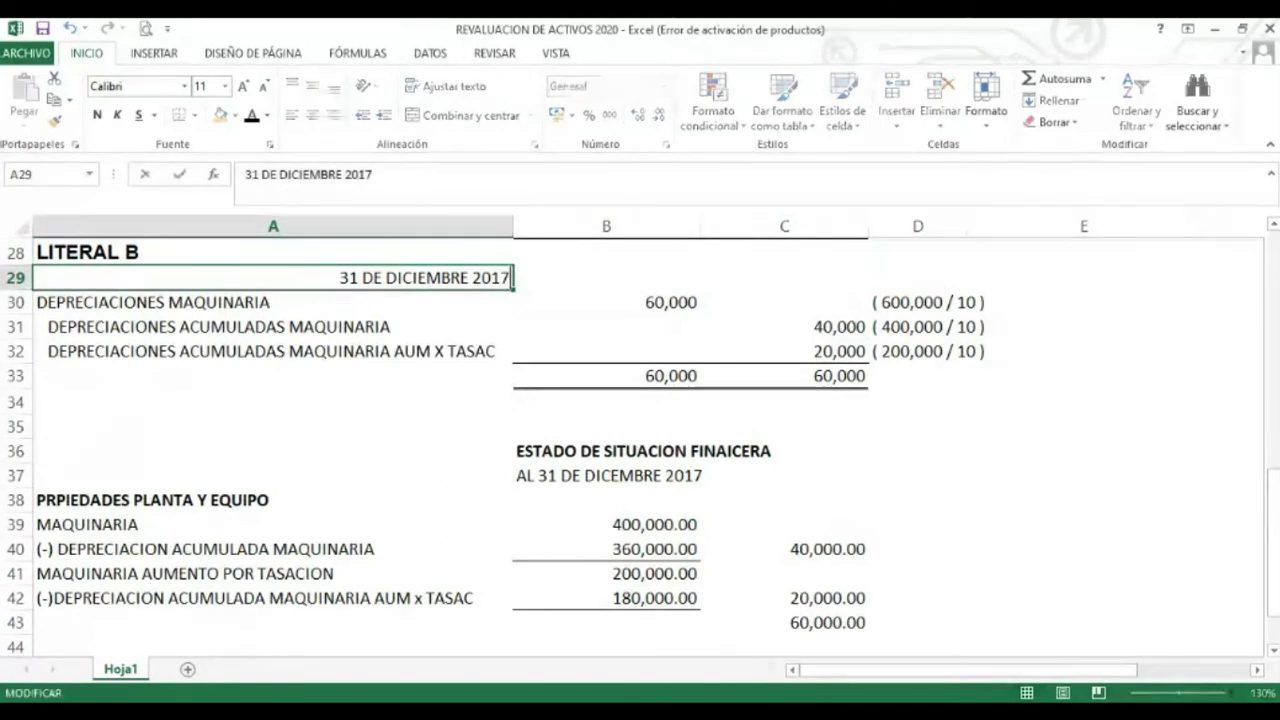
key("BackSpace")
type("8")
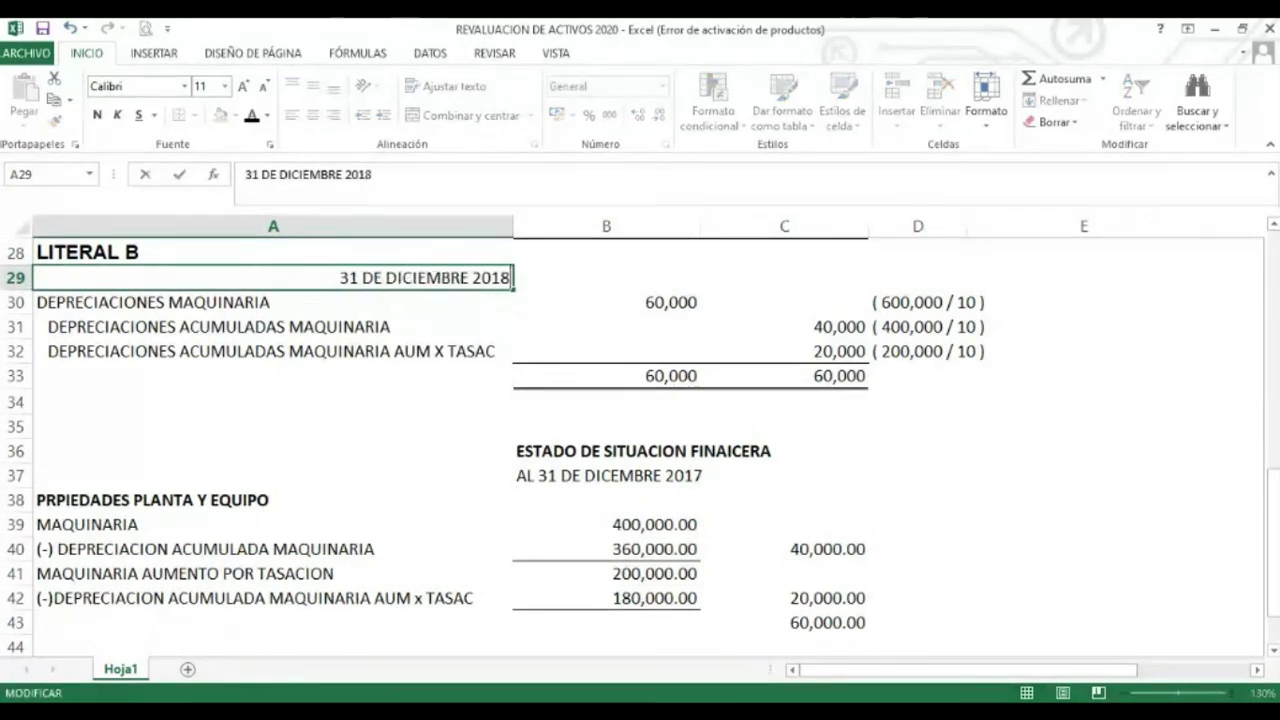
key("Return")
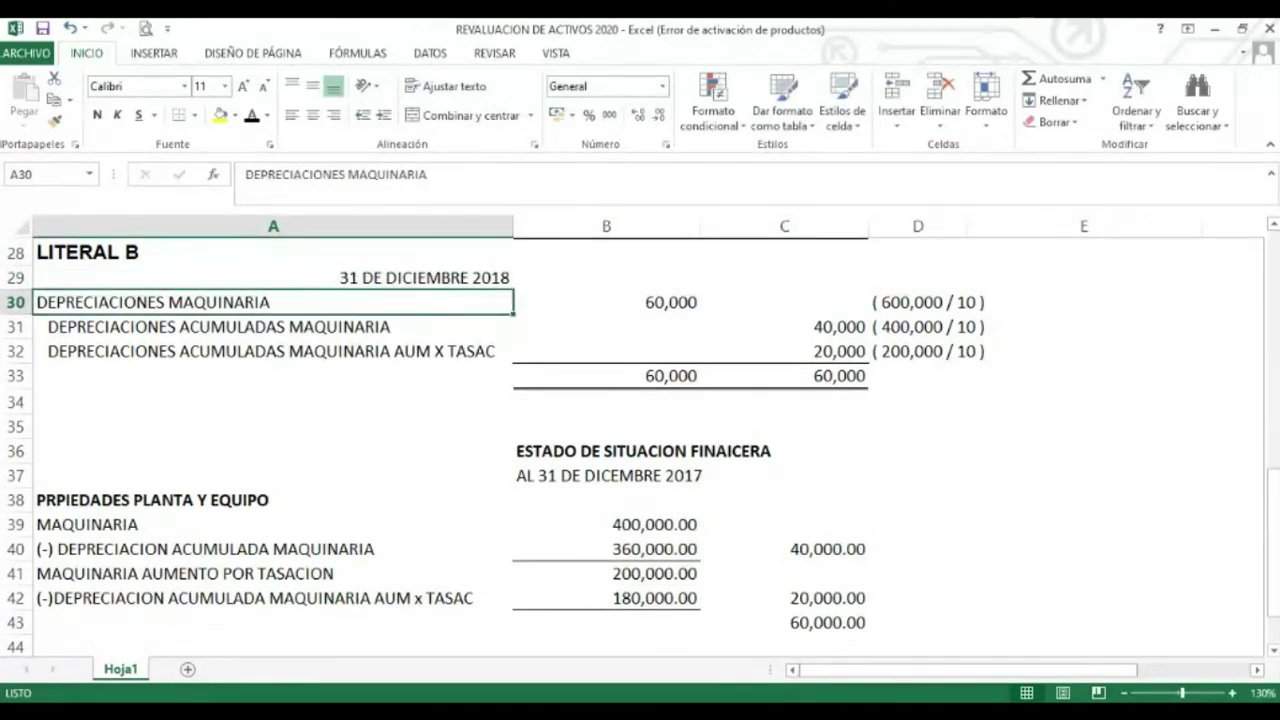
key("ctrl+z")
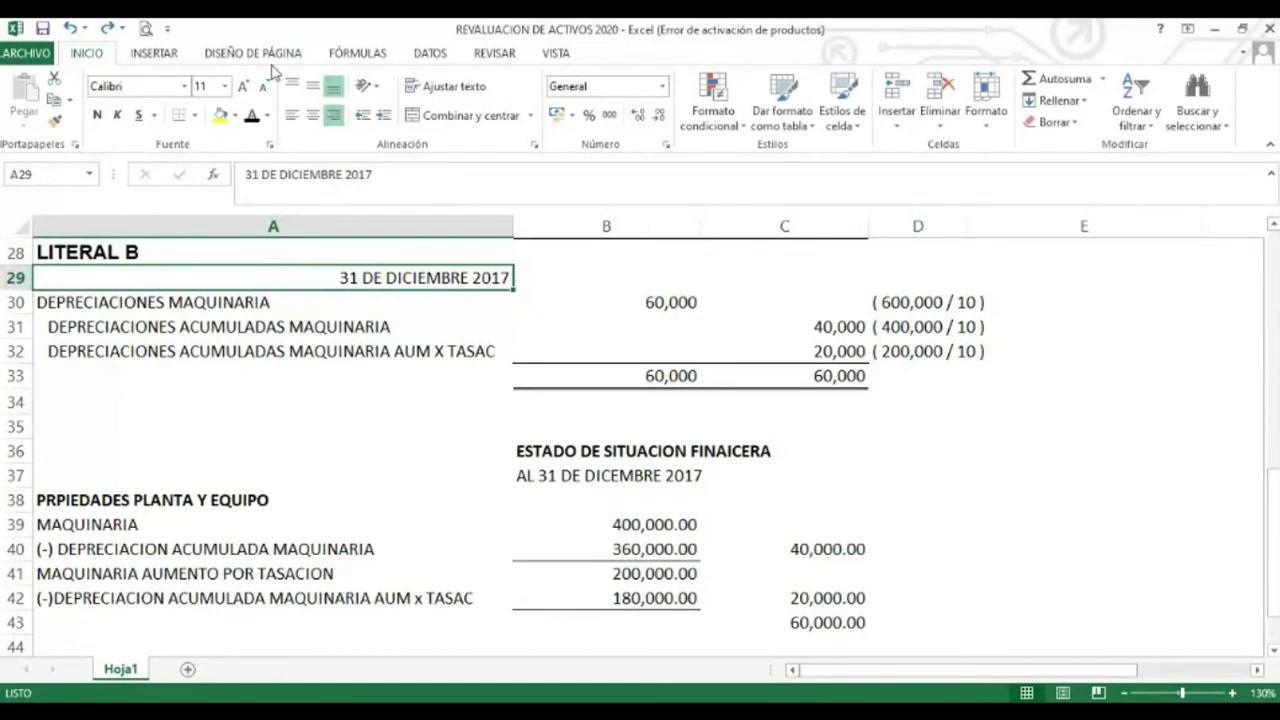
Save the workbook
left_click(41, 30)
left_click(160, 426)
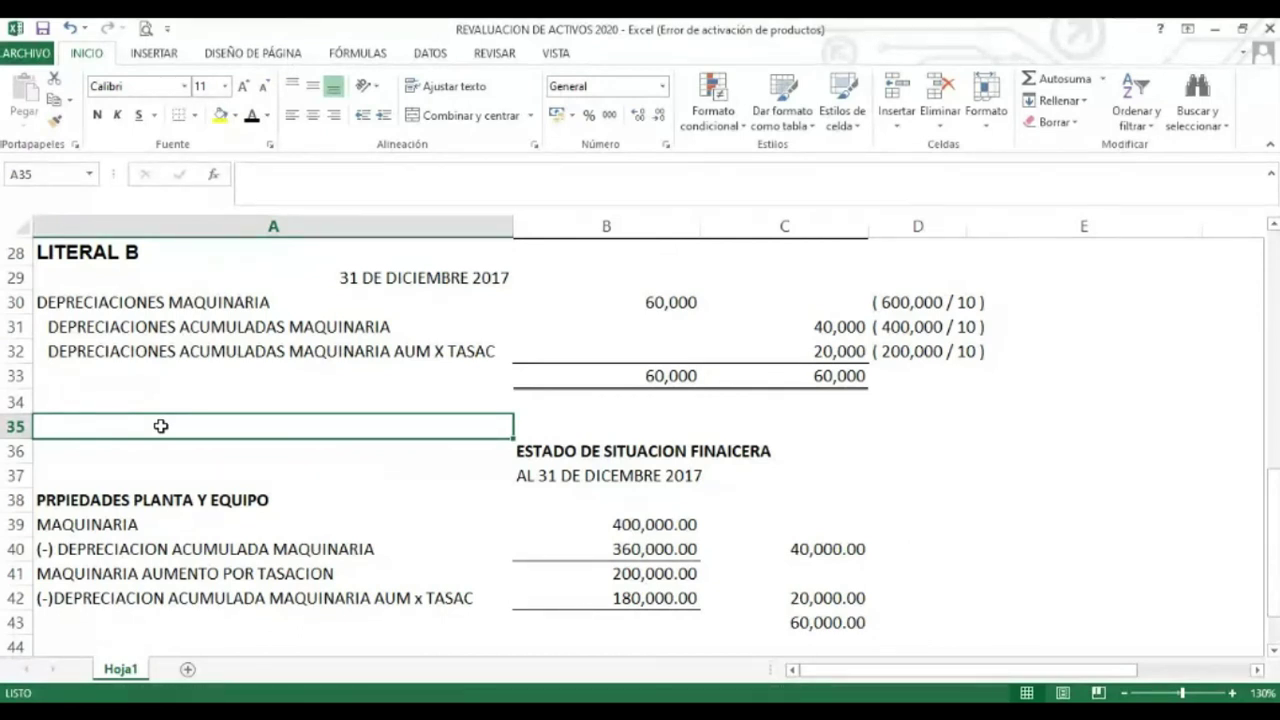
Examine the machinery revaluation table in rows 2 to 10, from original cost through accumulated depreciation to surplus, at 100% zoom
key("Up")
key("Up")
key("Up")
key("Up")
key("Up")
key("Up")
key("Up")
key("Up")
key("Up")
key("Up")
key("Up")
key("Up")
key("Up")
key("Up")
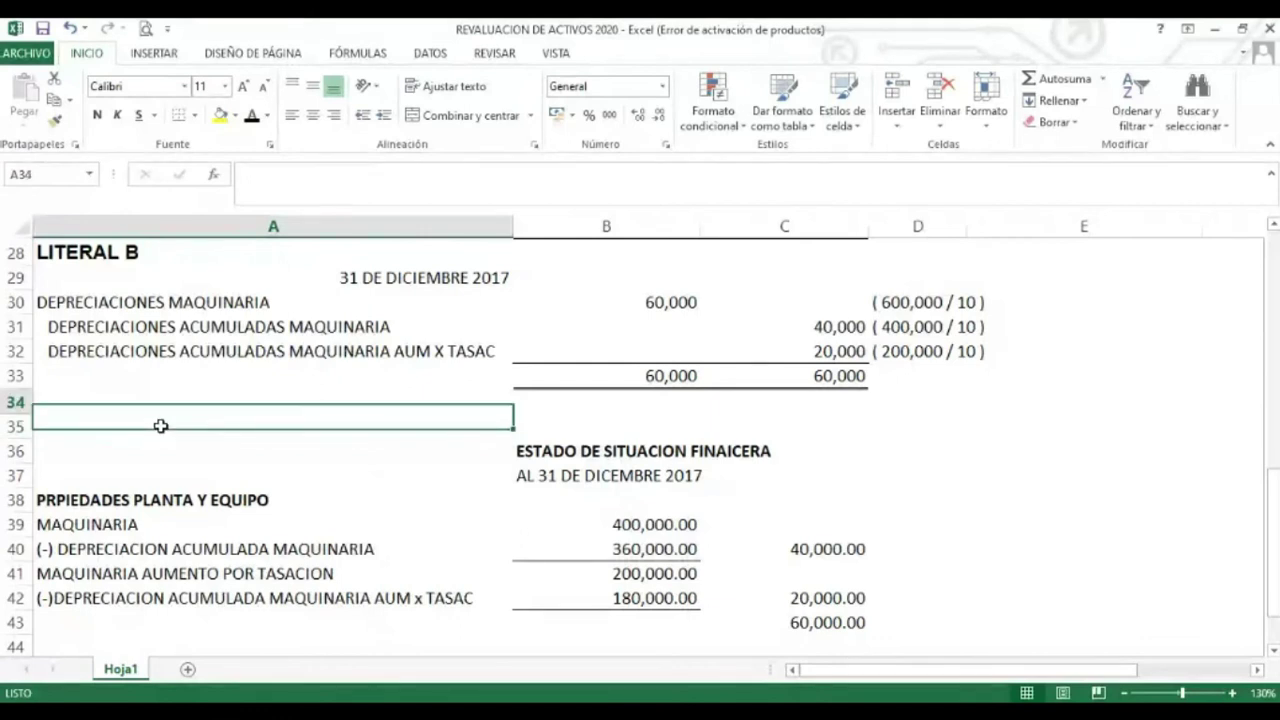
key("Up")
key("Up")
key("Up")
key("Up")
key("Up")
key("Up")
key("Up")
key("Up")
key("Up")
key("Up")
key("Up")
key("Up")
key("Up")
key("Up")
key("Up")
key("Up")
key("Up")
key("Up")
key("Up")
key("Up")
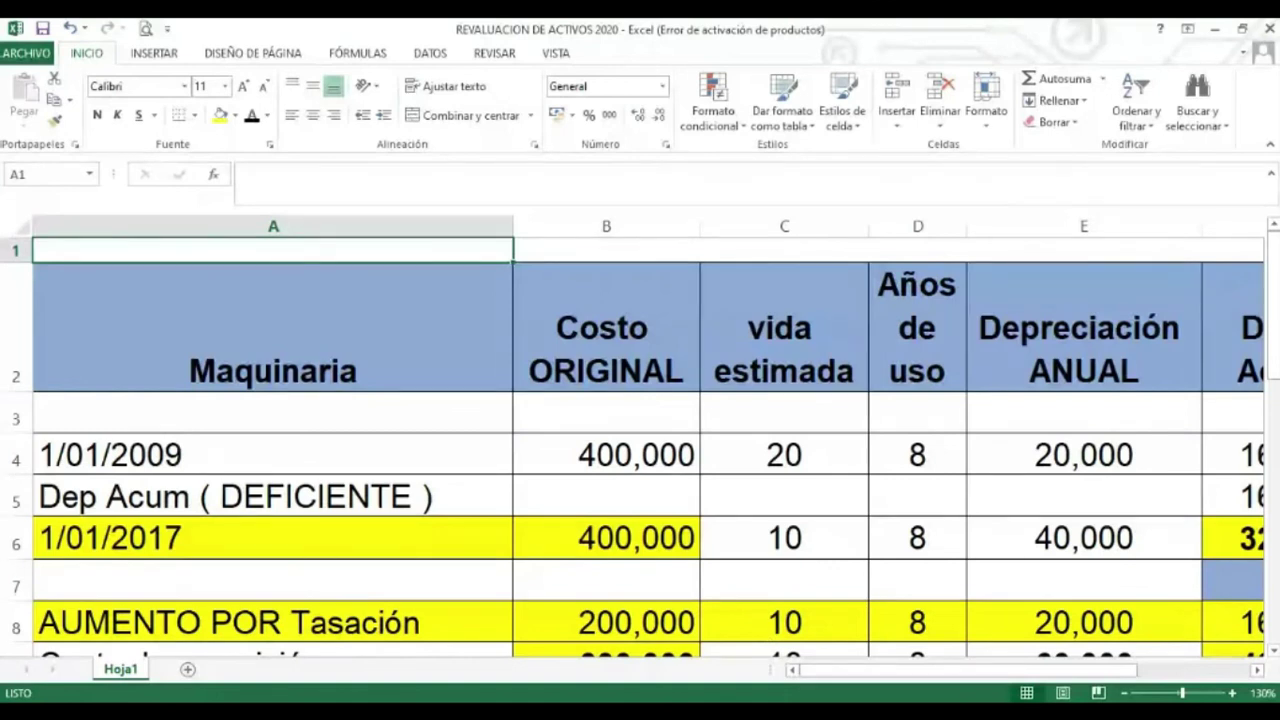
left_click(1128, 690)
left_click(1128, 690)
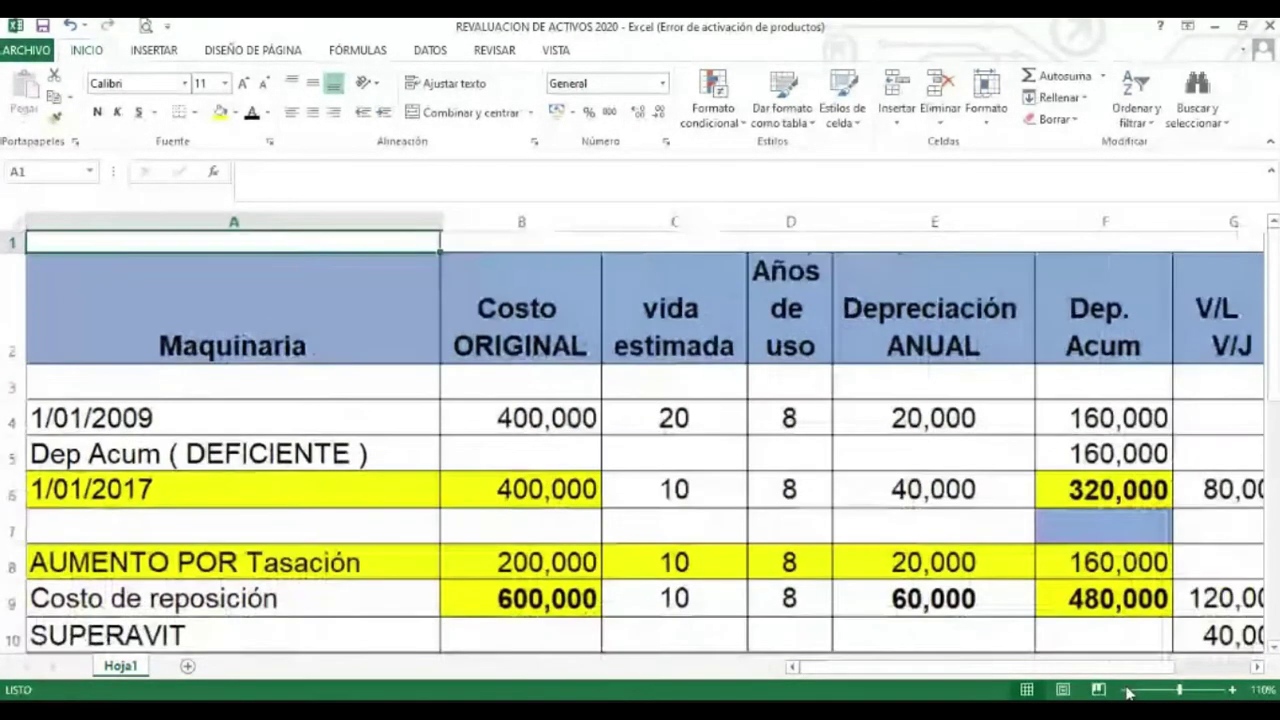
left_click(1128, 690)
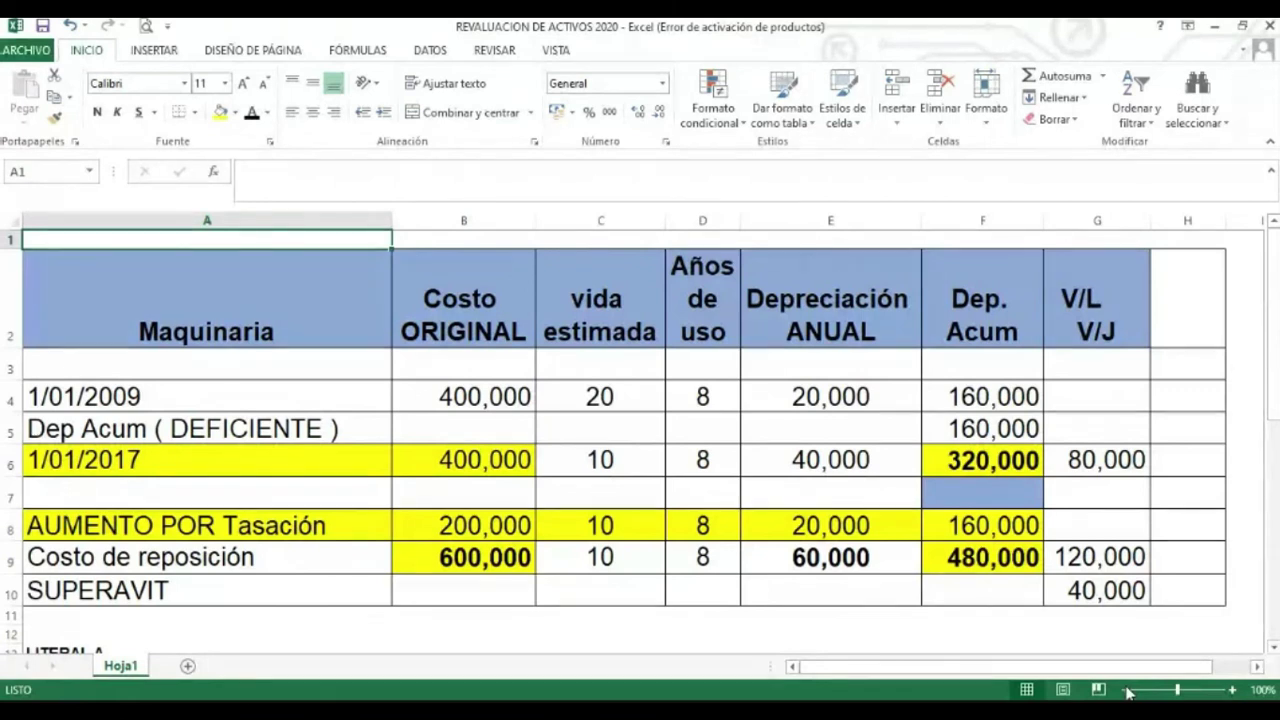
Review the LITERAL A and LITERAL B journal entries and the 2017 statement of financial position below them
key("Down")
key("Down")
key("Down")
key("Down")
key("Down")
key("Down")
key("Down")
key("Down")
key("Down")
key("Down")
key("Down")
key("Down")
key("Down")
key("Down")
key("Down")
key("Down")
key("Down")
key("Down")
key("Down")
key("Down")
key("Down")
key("Down")
key("Down")
key("Down")
key("Down")
key("Down")
key("Down")
key("Down")
key("Down")
key("Down")
key("Down")
key("Down")
key("Down")
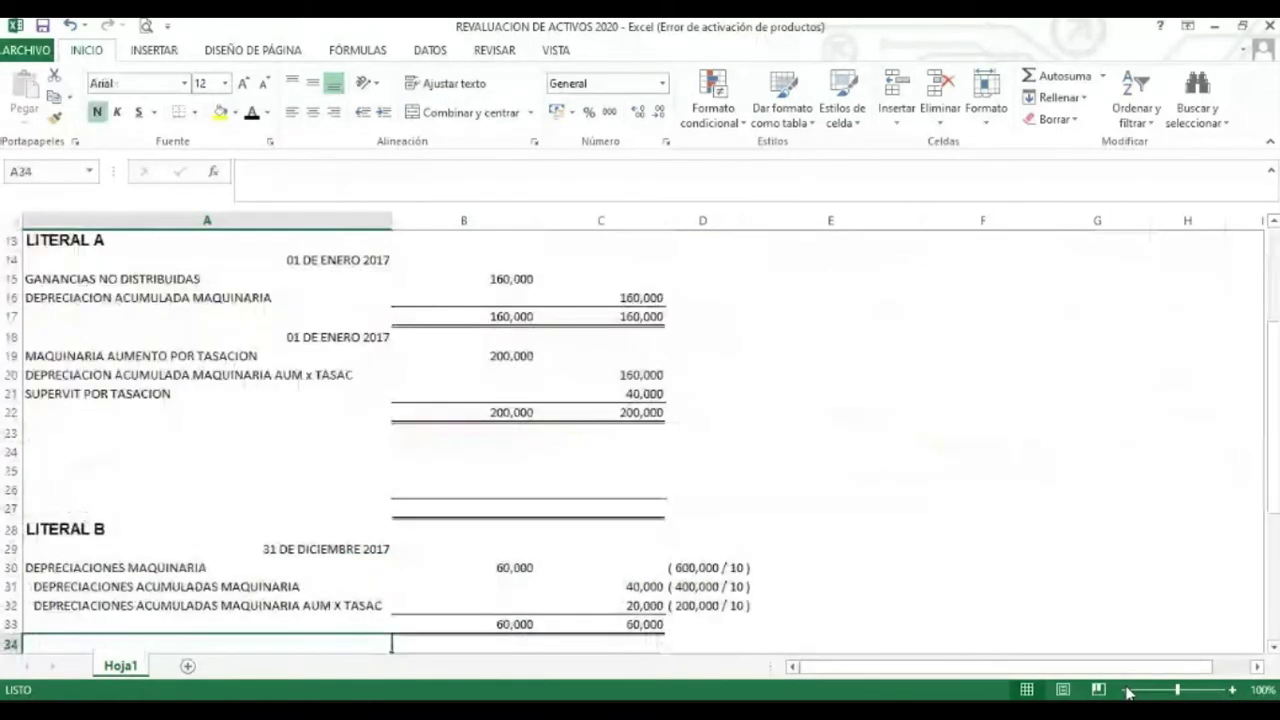
key("Down")
key("Down")
key("Down")
key("Down")
key("Down")
key("Down")
key("Down")
key("Down")
key("Down")
key("Down")
key("Down")
key("Down")
key("Down")
key("Down")
key("Down")
key("Down")
key("Down")
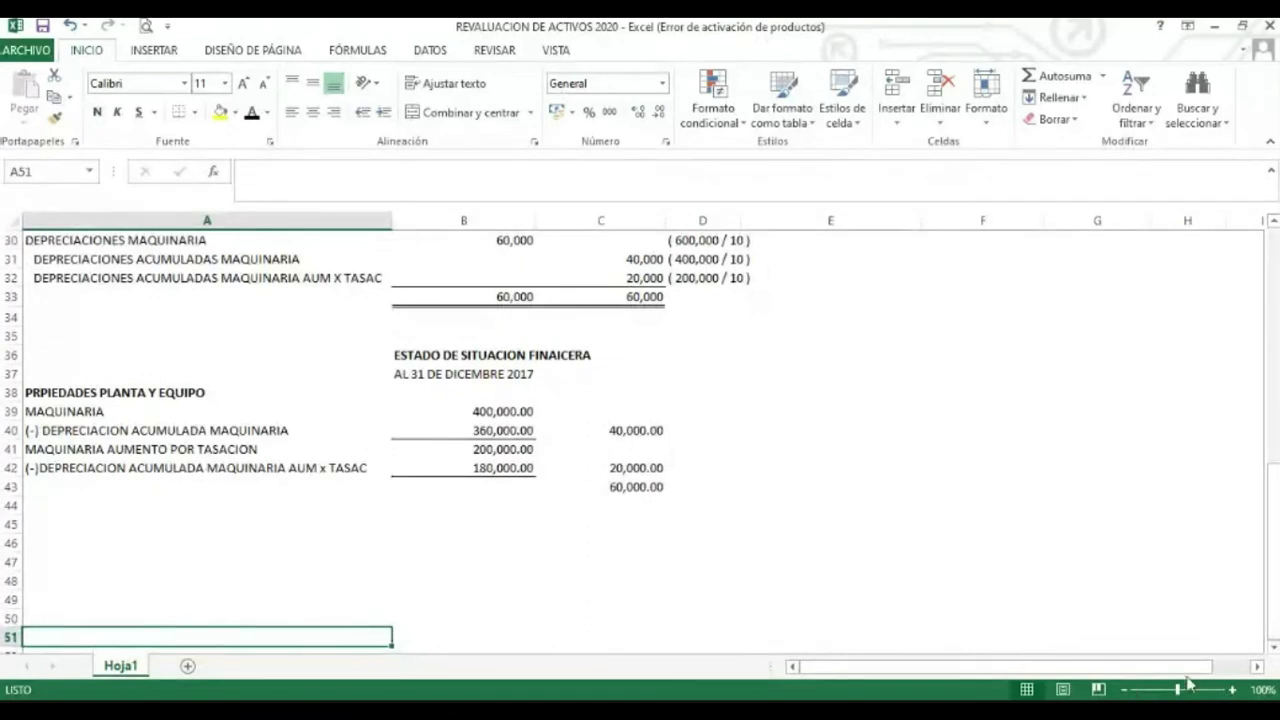
left_click(1231, 690)
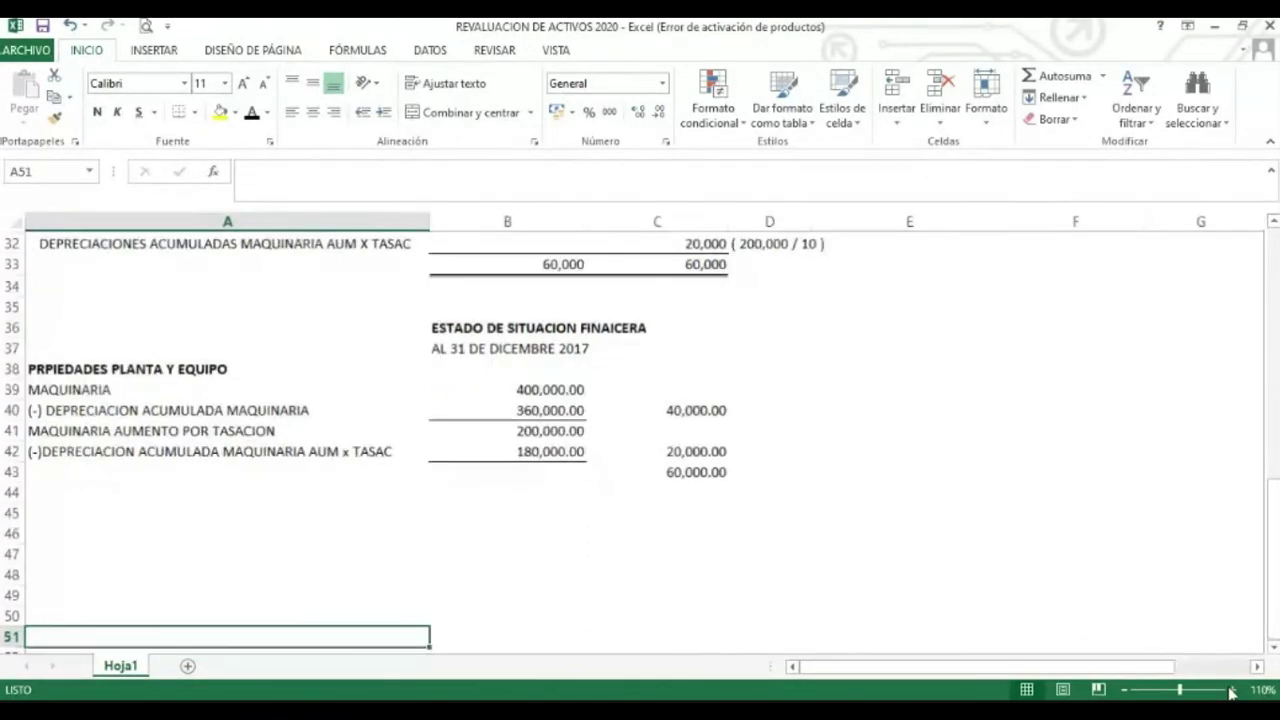
left_click(1231, 690)
left_click(1231, 690)
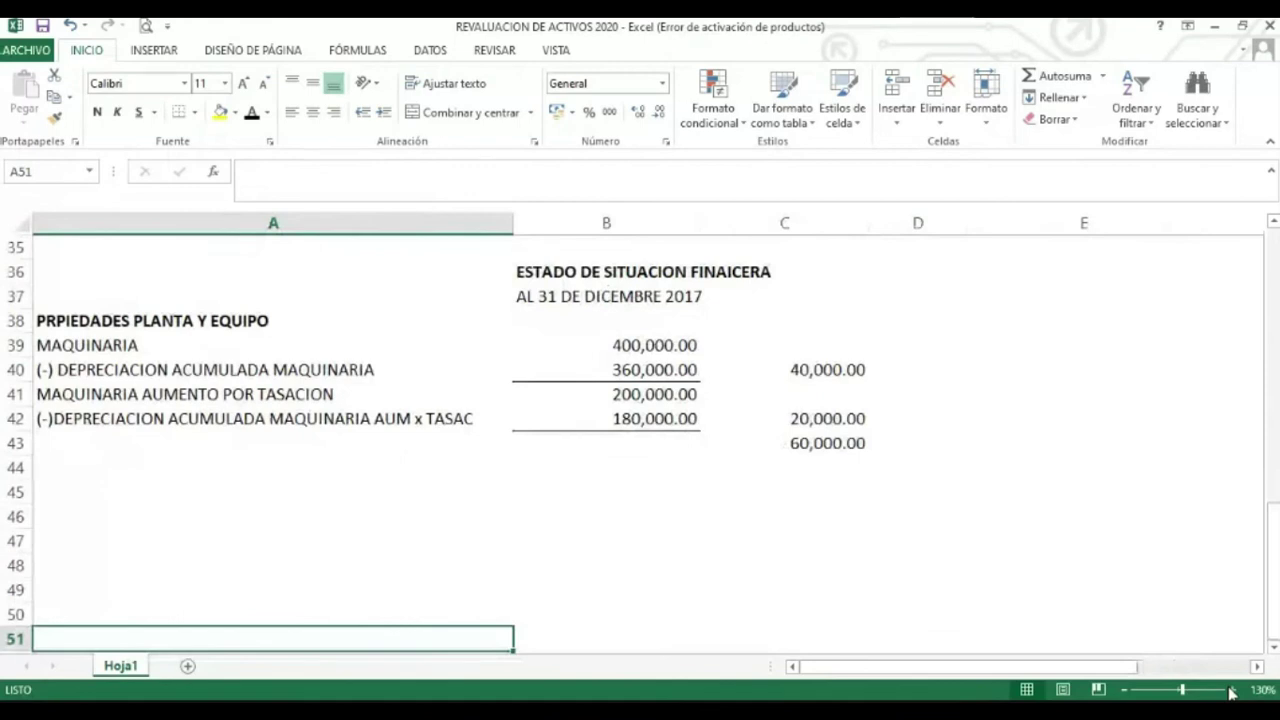